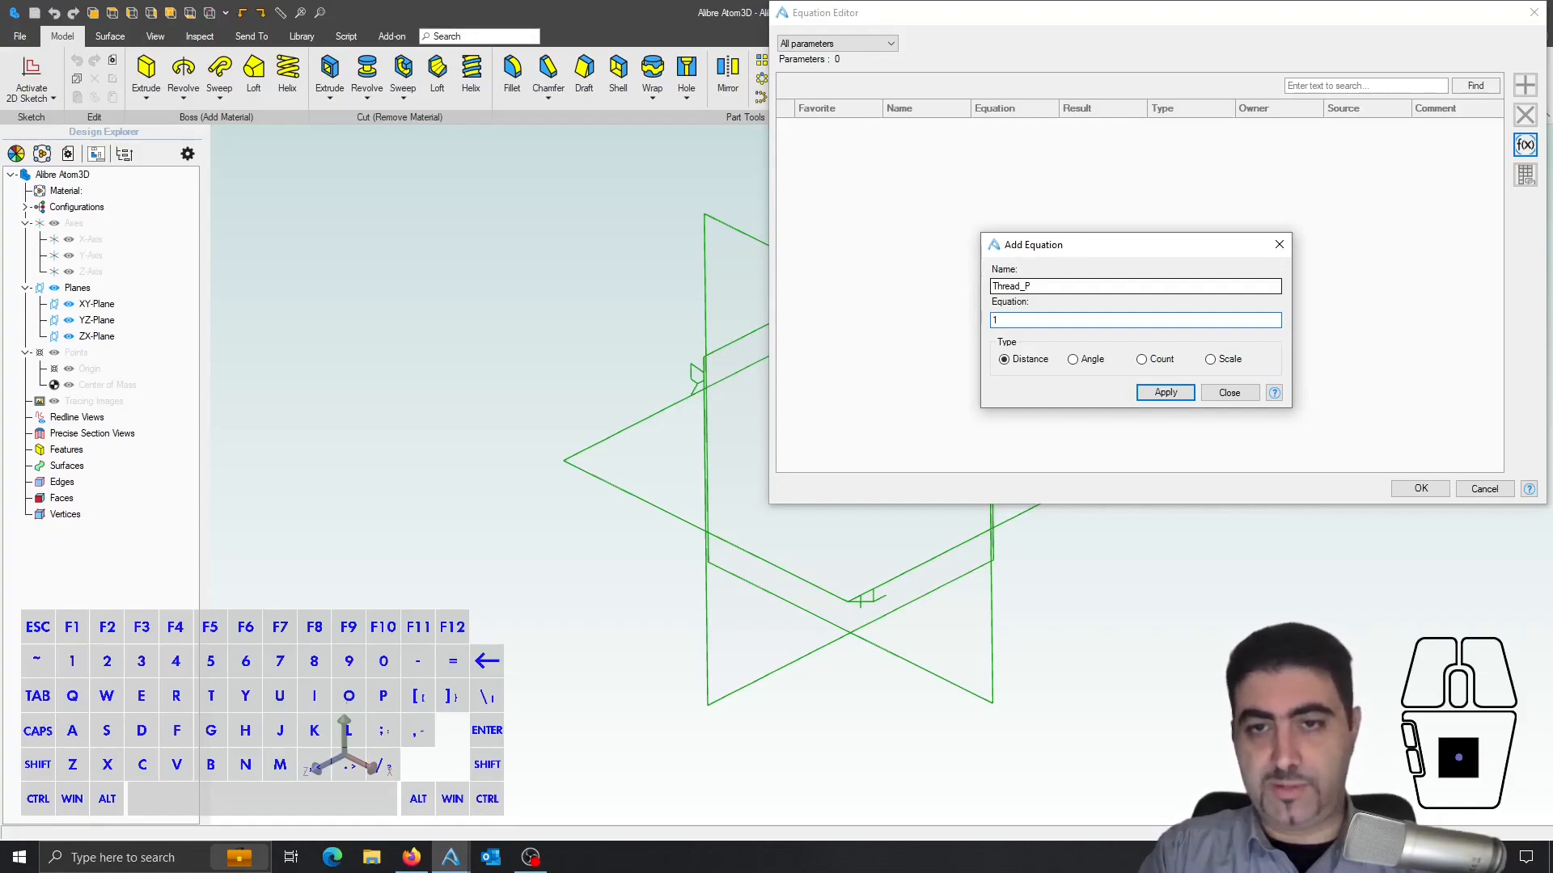
- Add the distance parameters Thread_P with value 1 and Thread_M with value 6
{"action": "key", "text": "Return"}
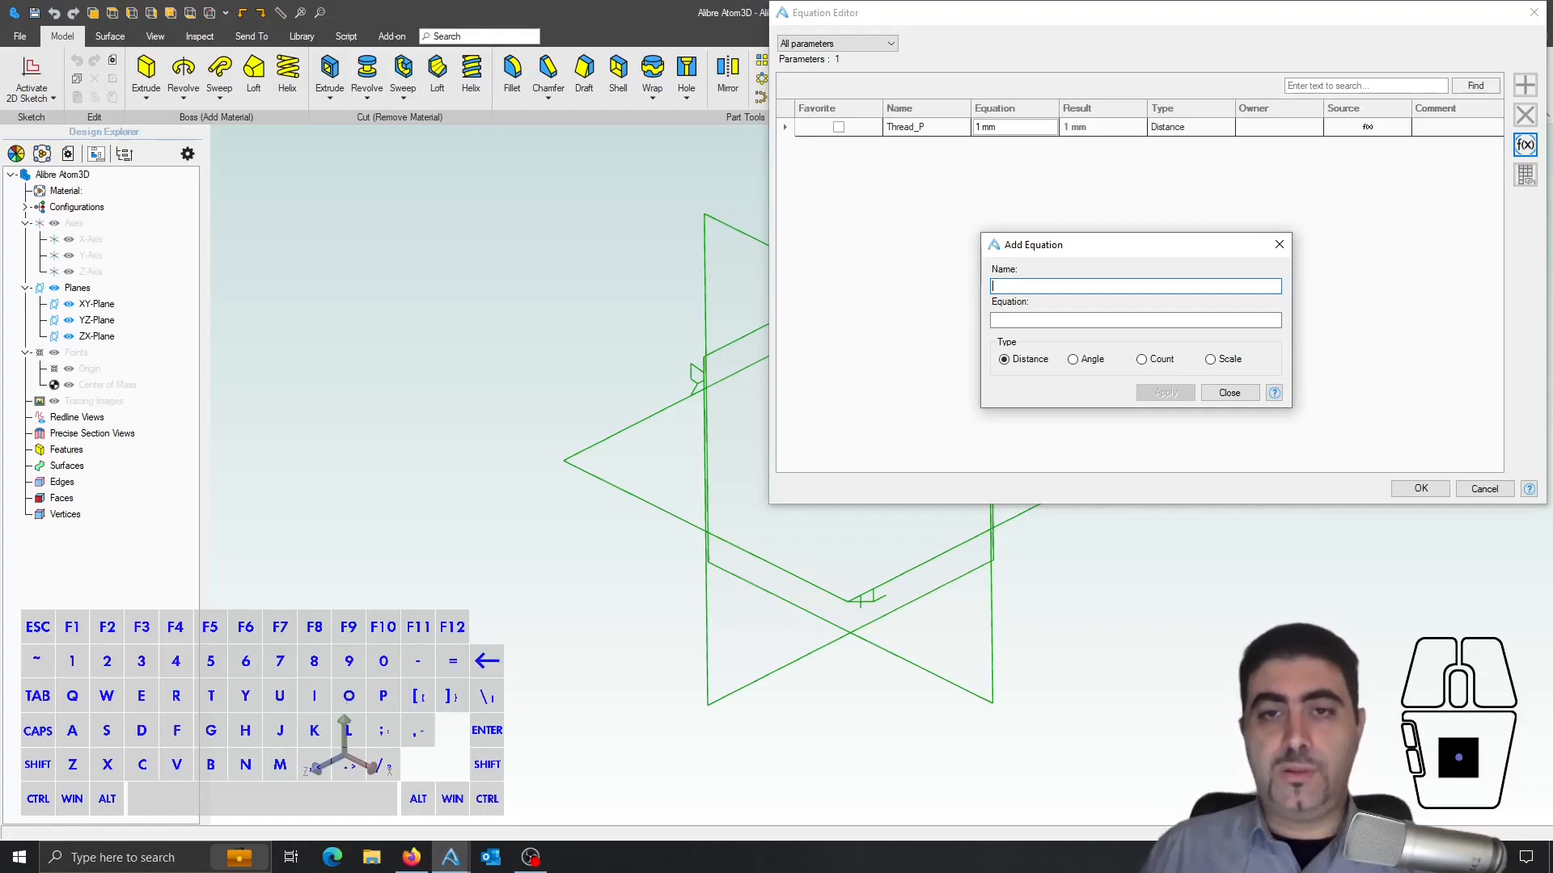
{"action": "key", "text": "shift"}
{"action": "type", "text": "Th"}
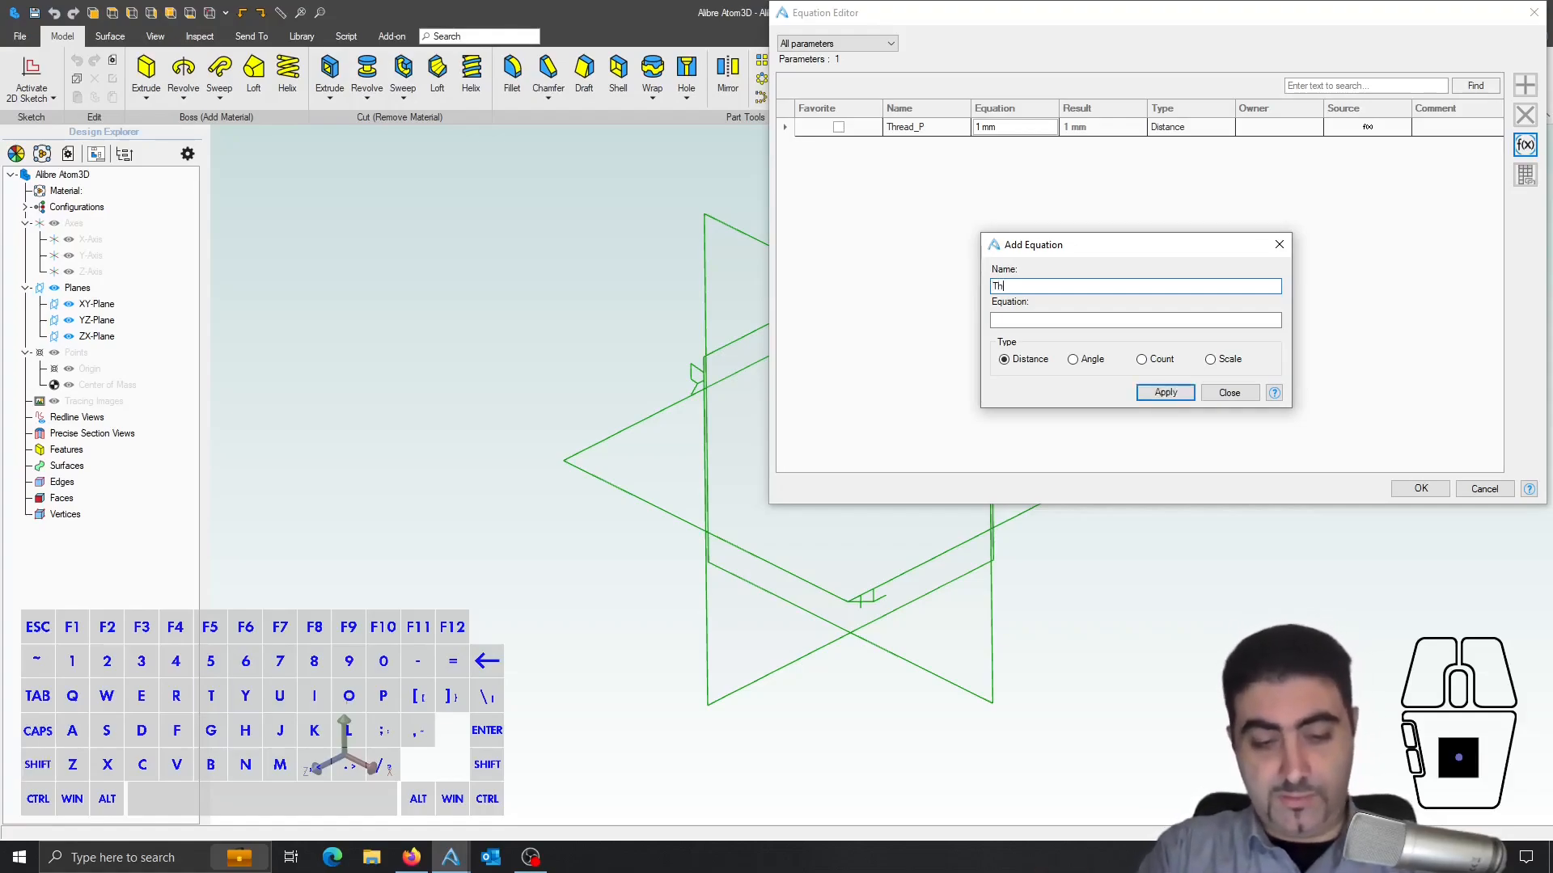
{"action": "type", "text": "read_M"}
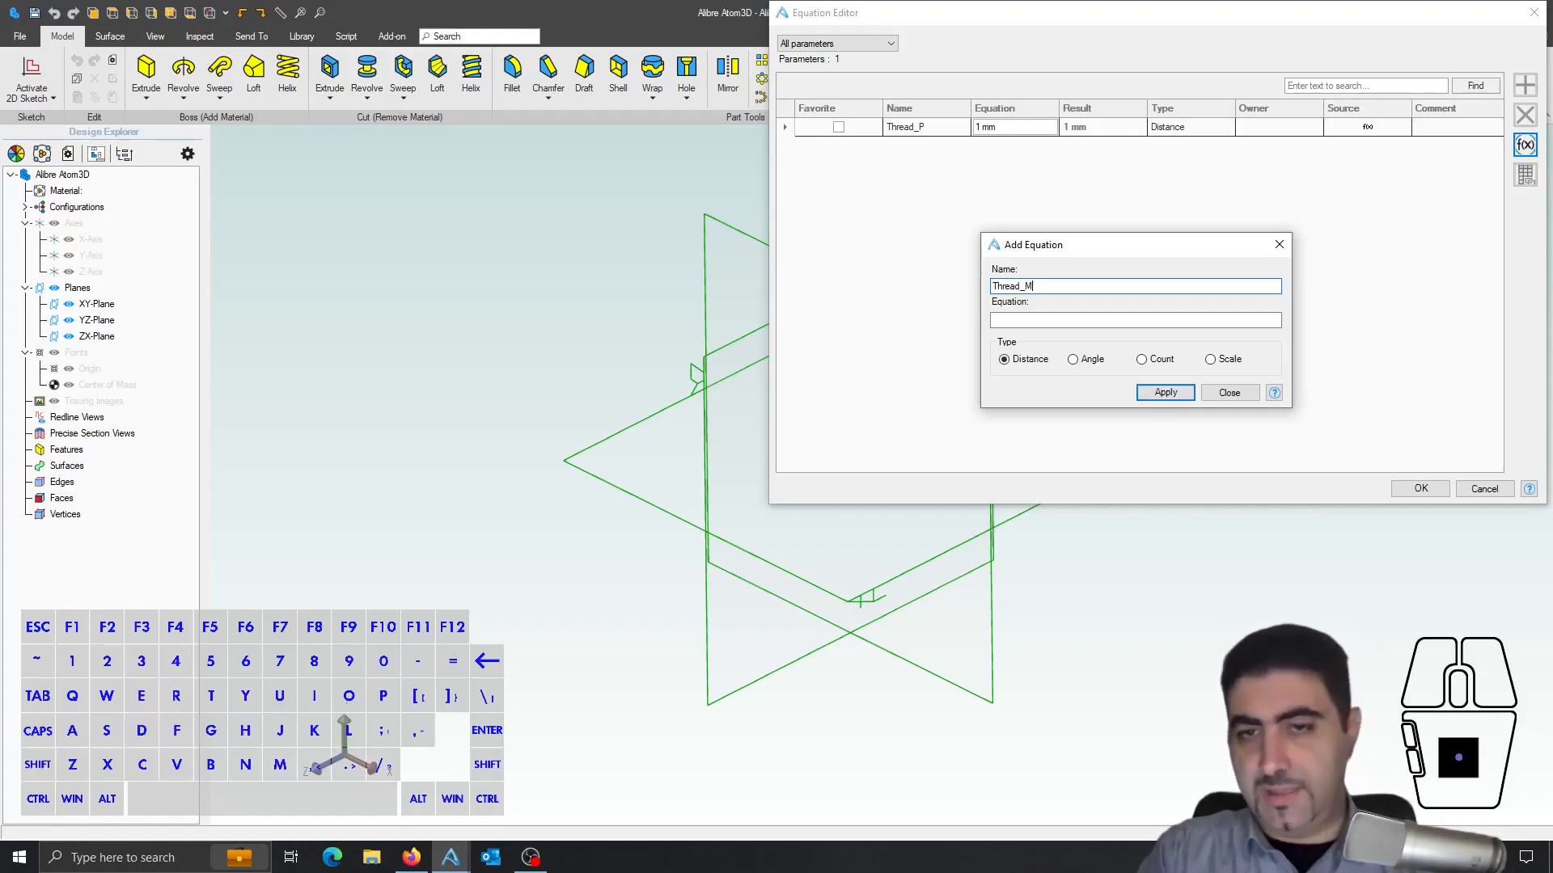
{"action": "key", "text": "Tab"}
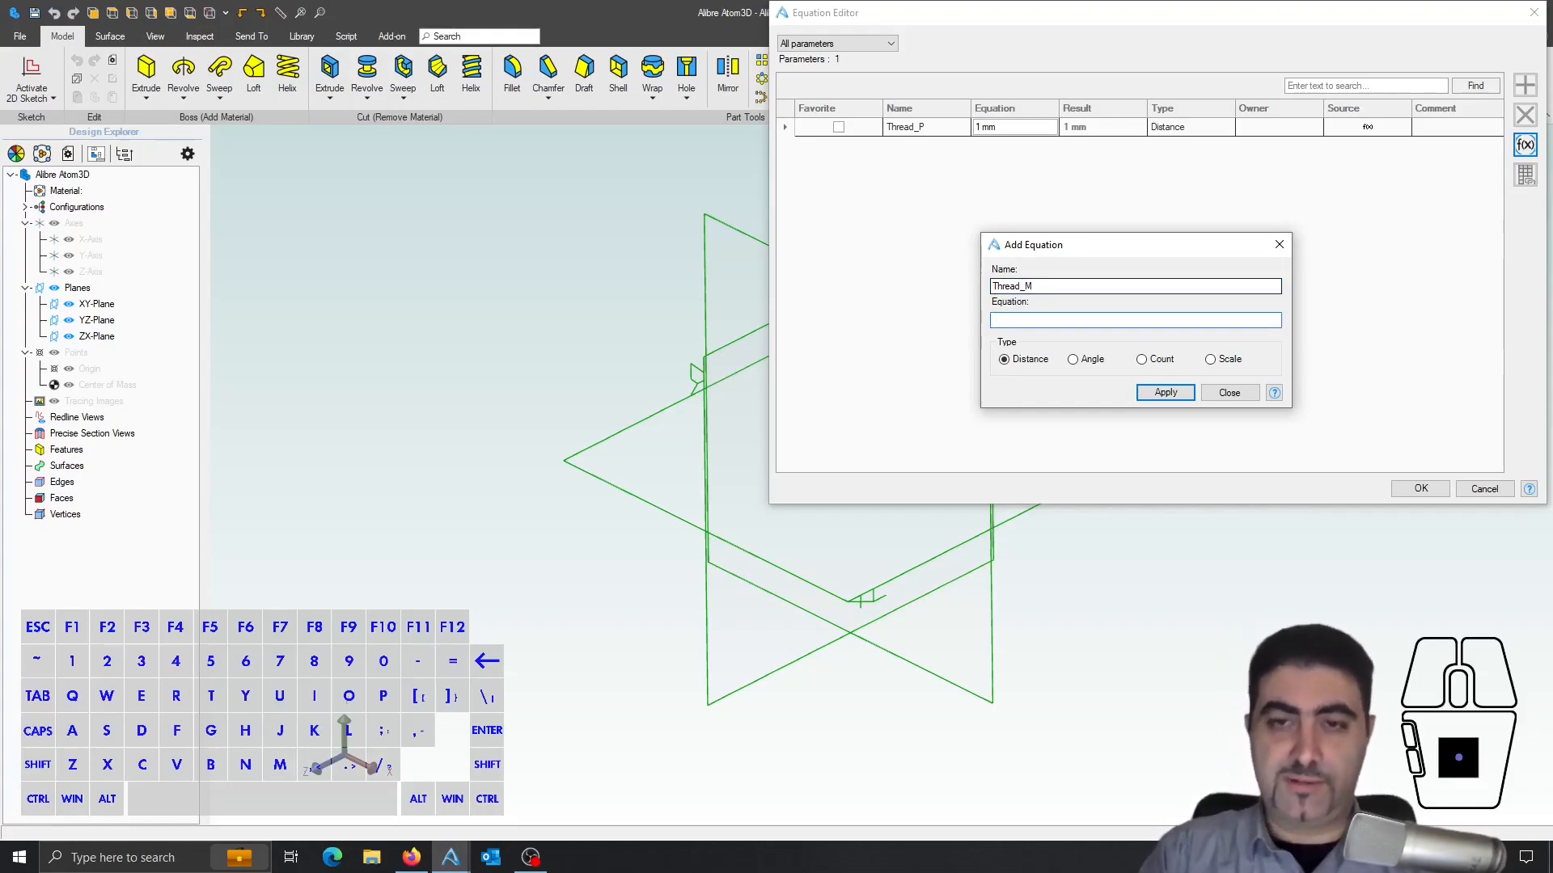
{"action": "type", "text": "6"}
{"action": "left_click", "coordinate": [1168, 393]}
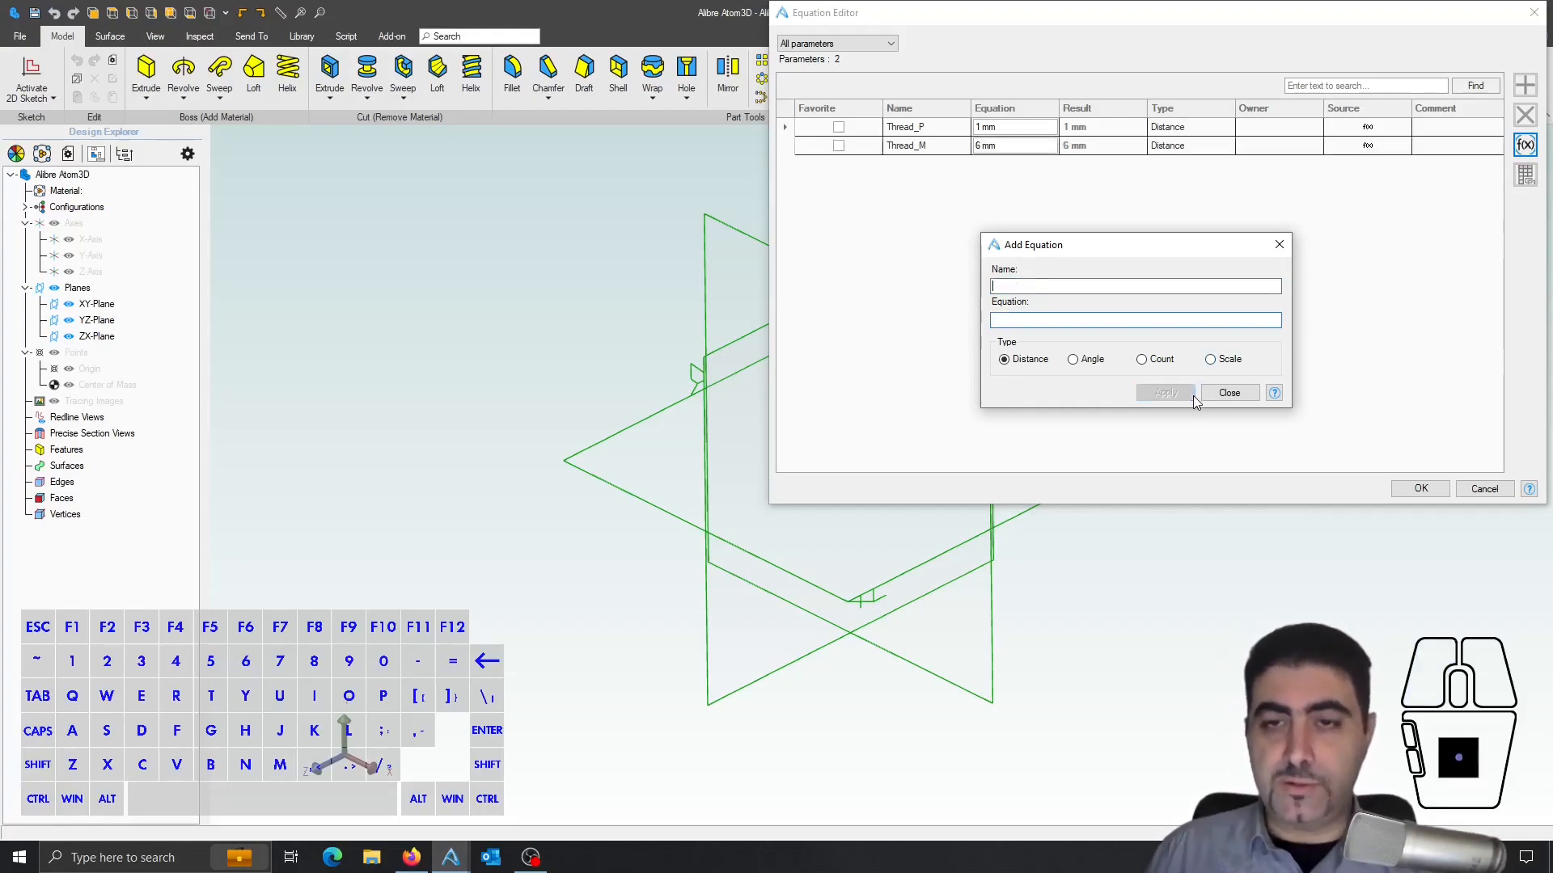
- Add a distance parameter Thread_H with the equation cos(30*2*PI/360)*Thread_P and accept the equation list
{"action": "type", "text": "Thread_H"}
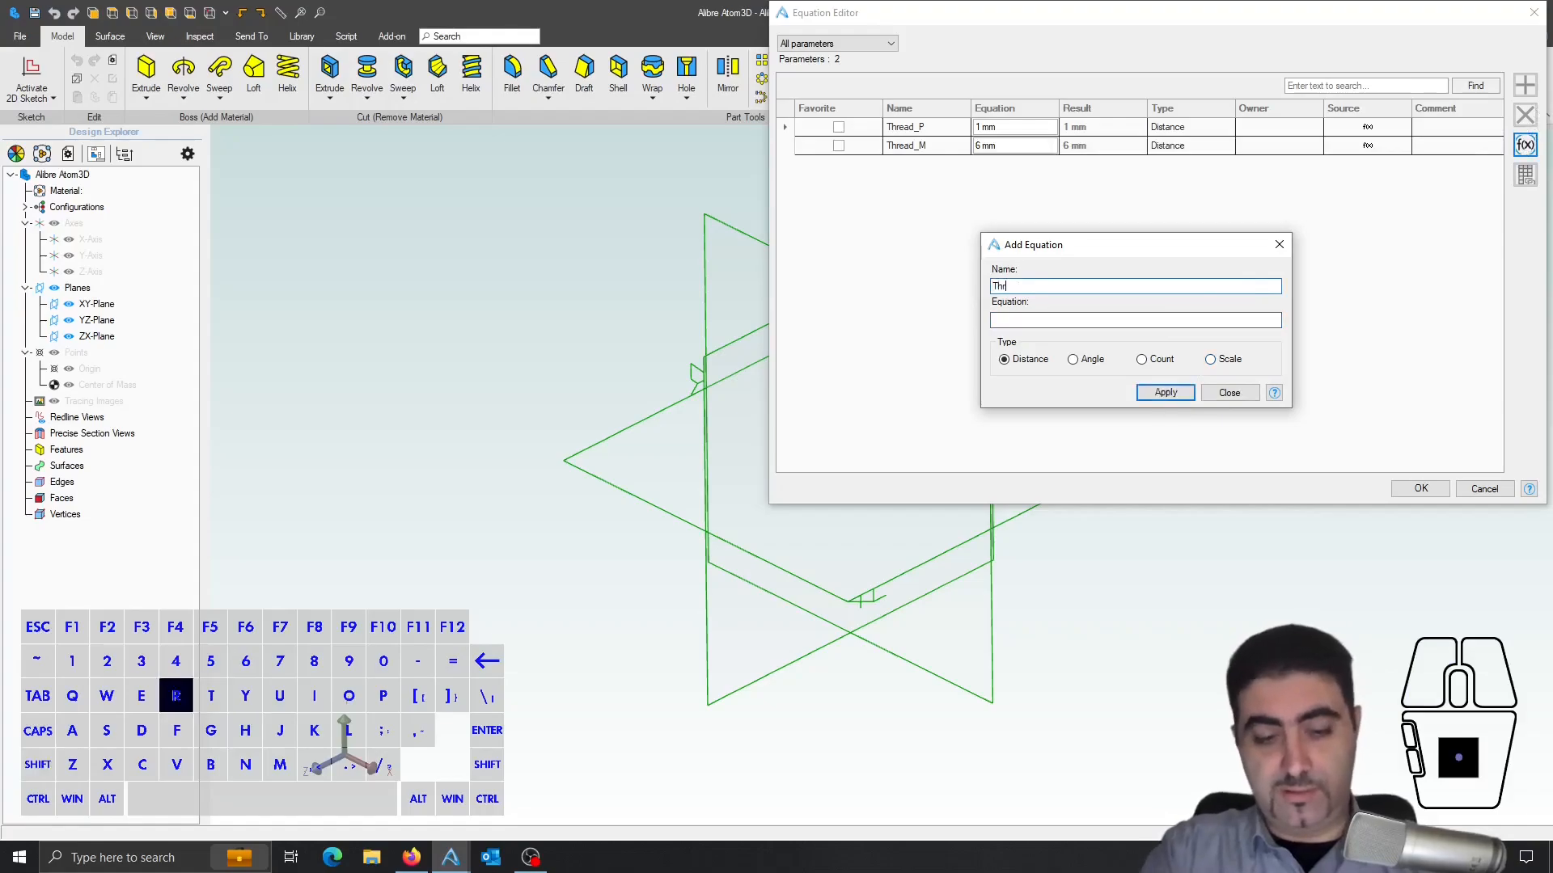
{"action": "key", "text": "Tab"}
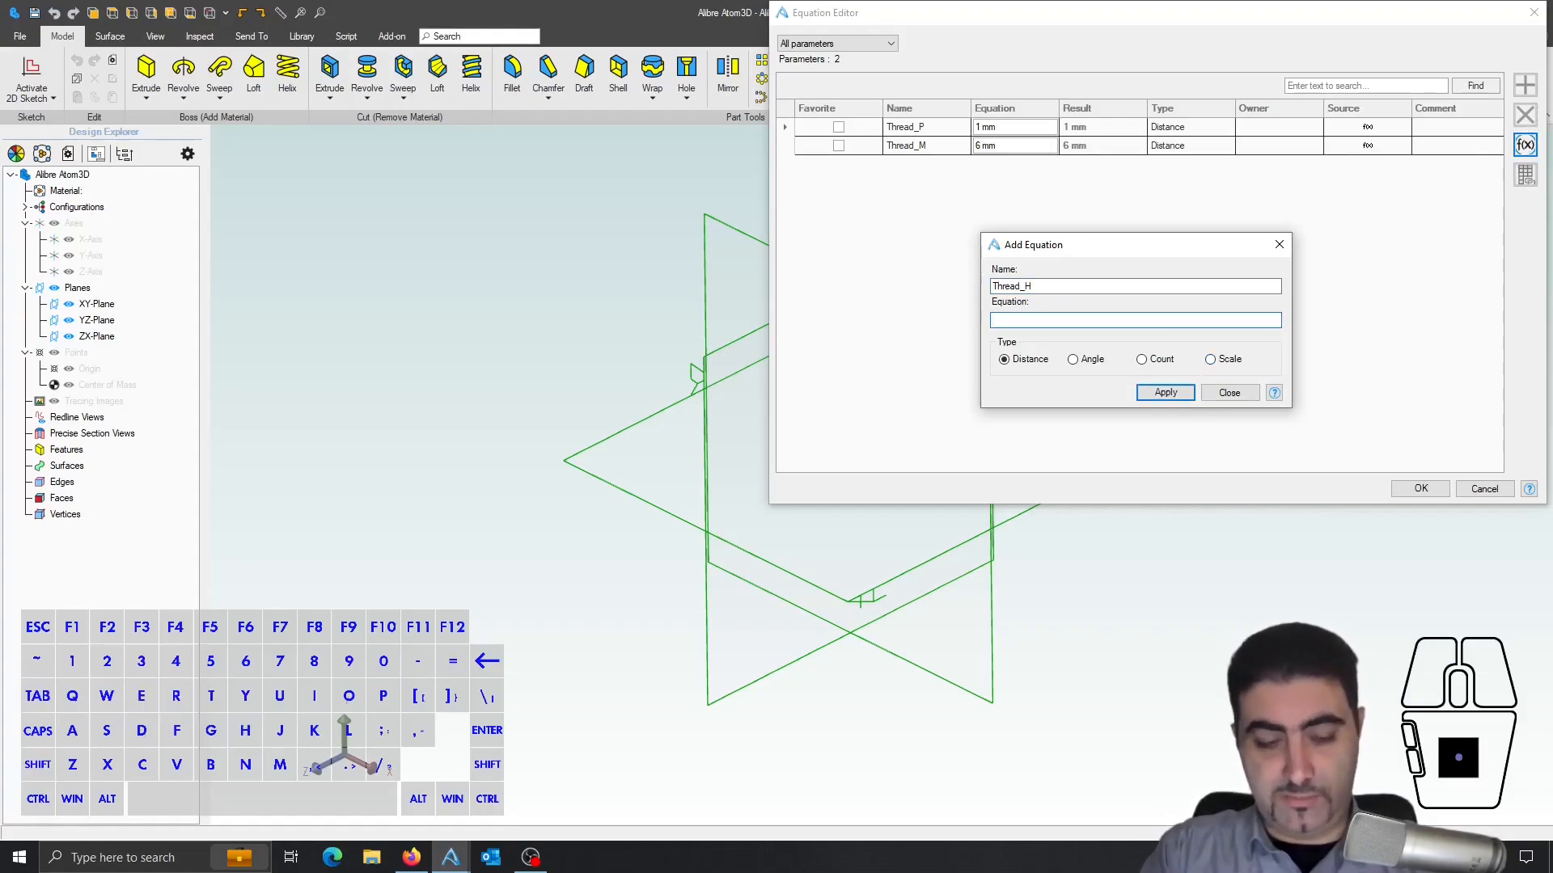
{"action": "type", "text": "cos(30*2*"}
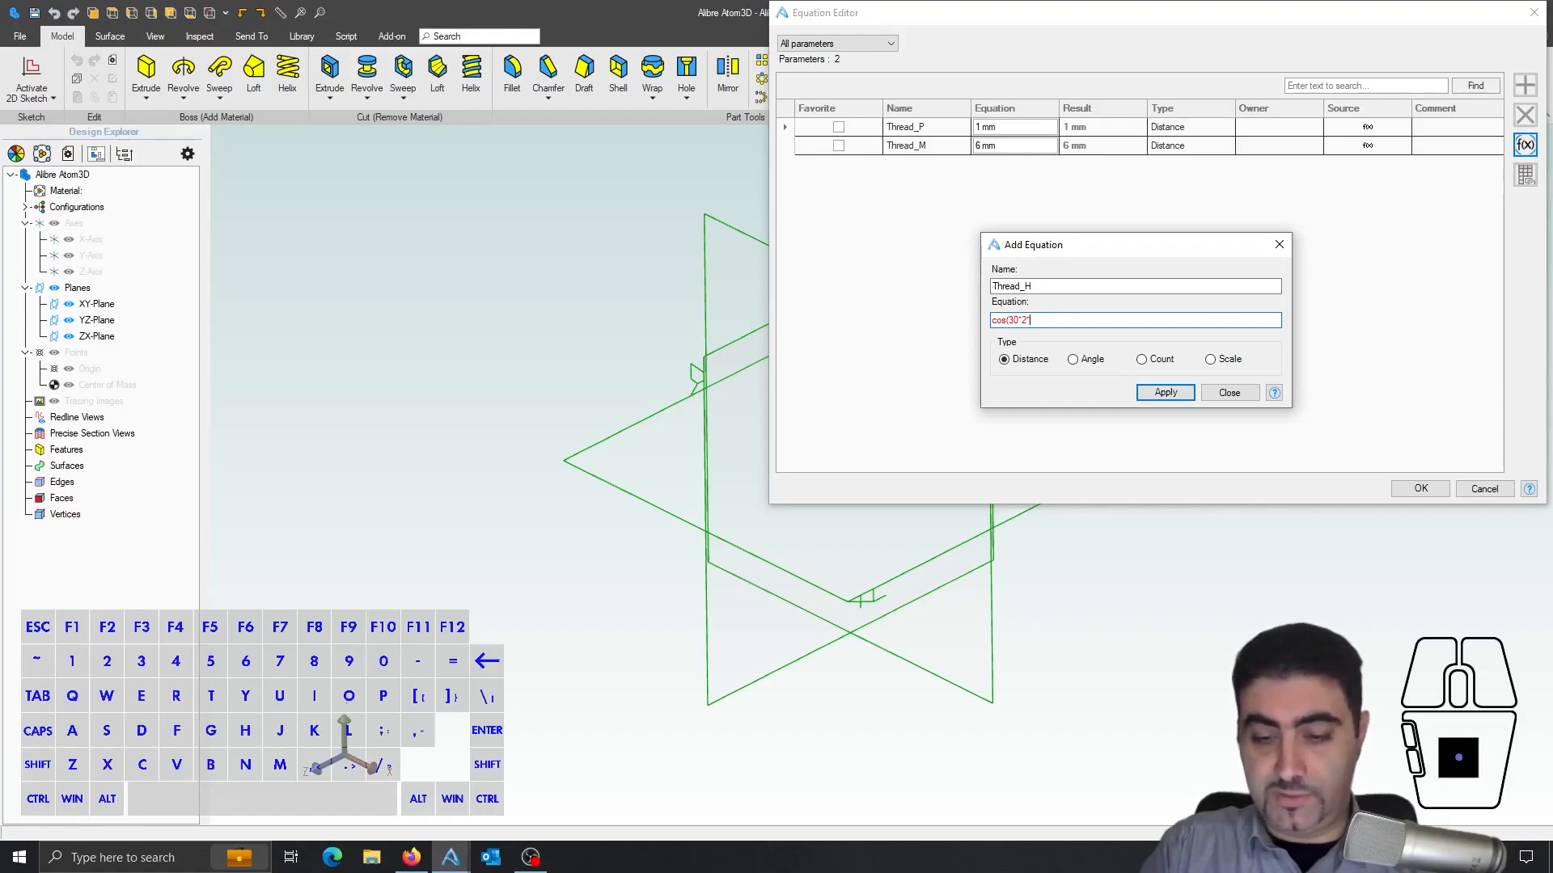
{"action": "type", "text": "PI/360)"}
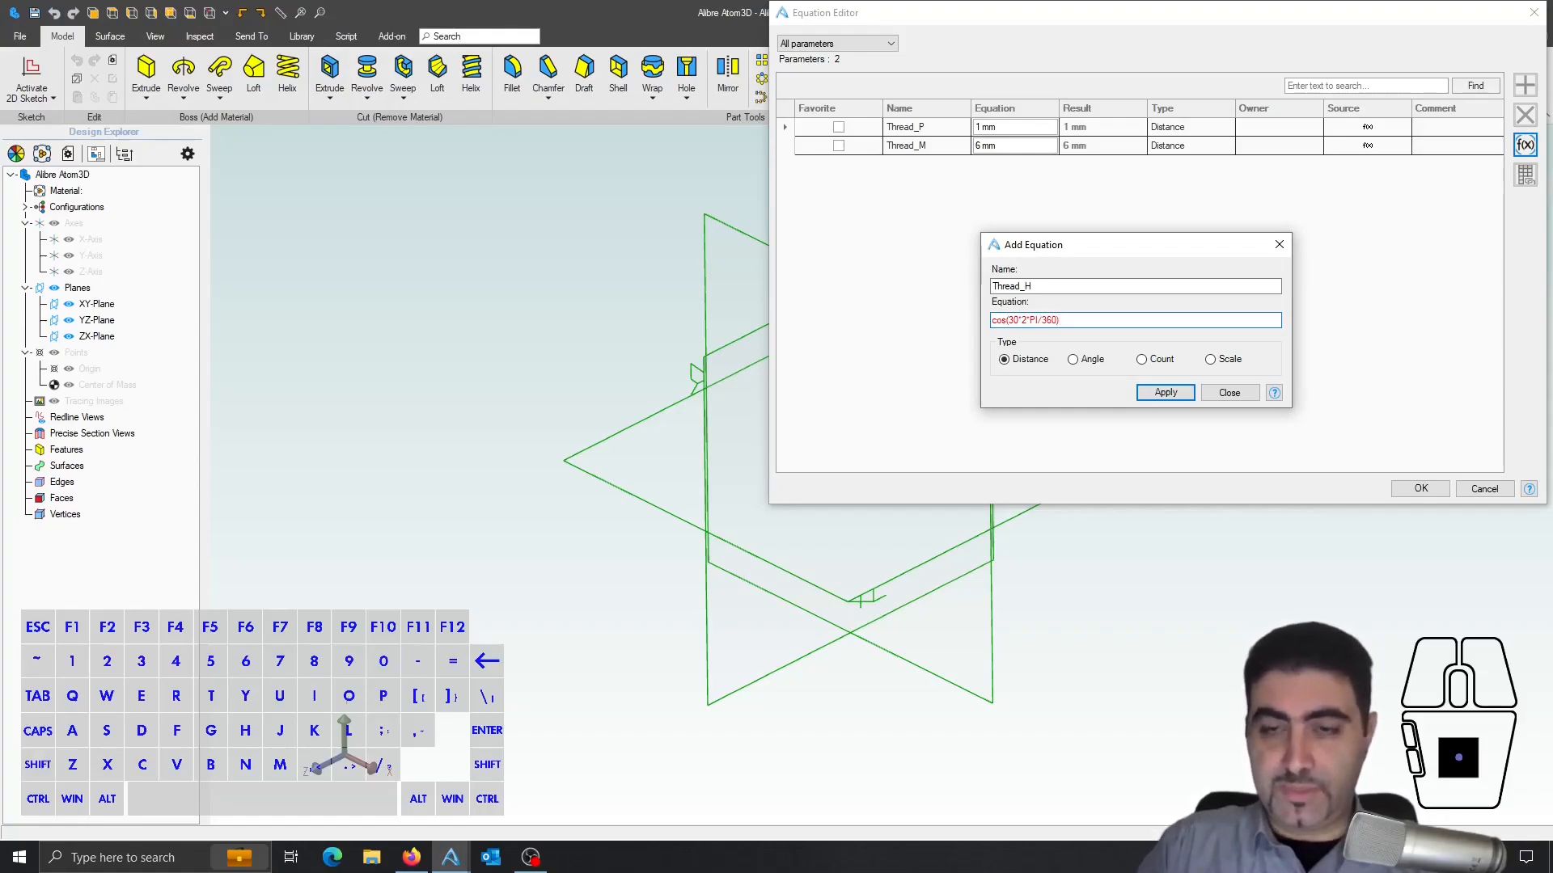
{"action": "type", "text": "*"}
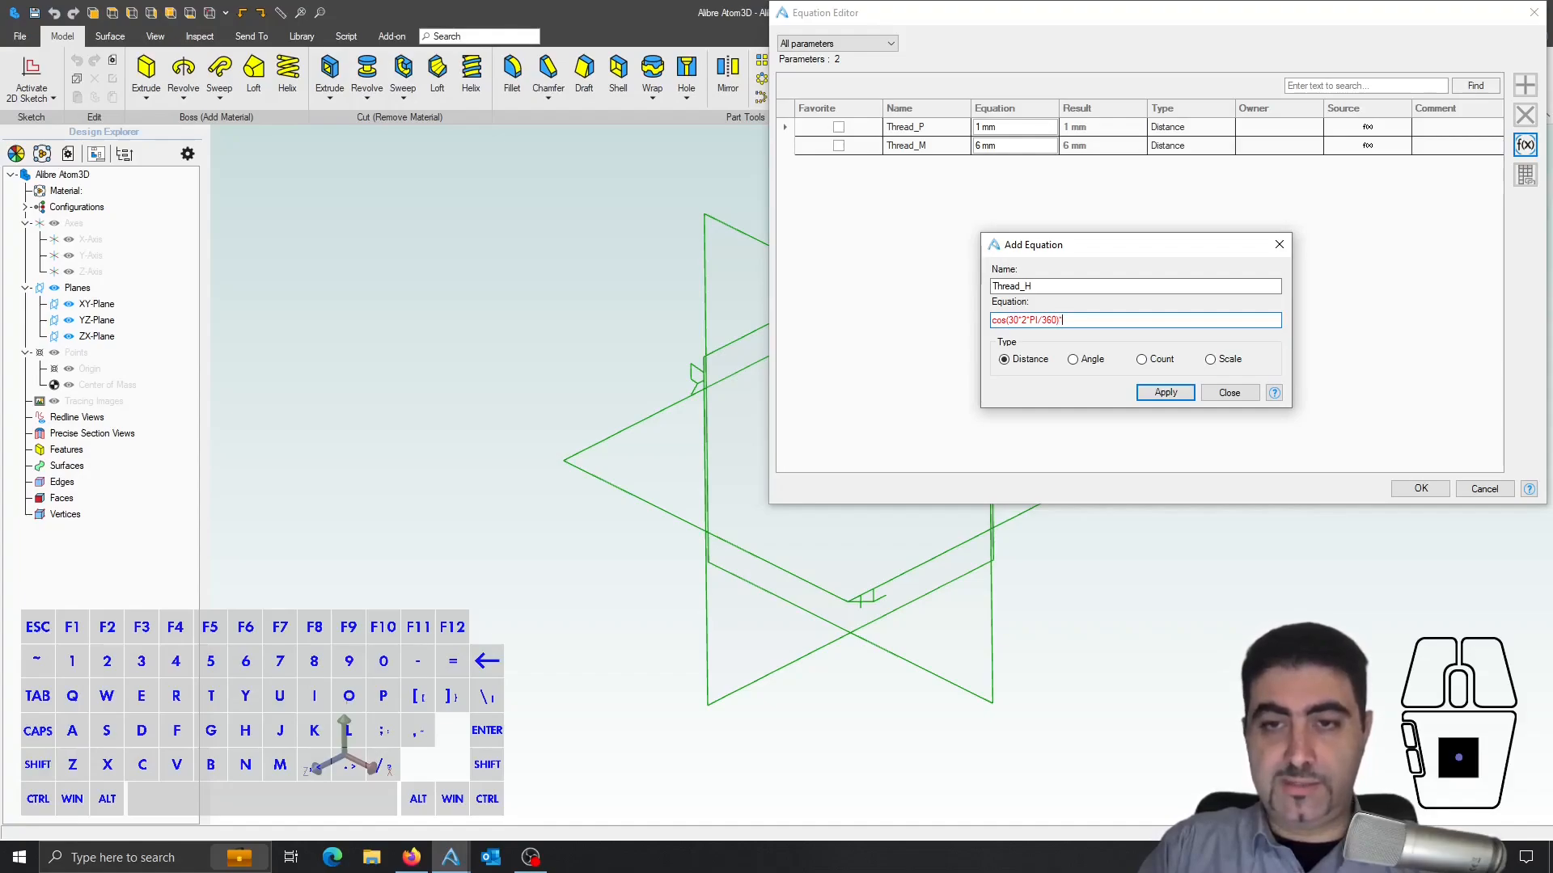
{"action": "type", "text": "Thread_"}
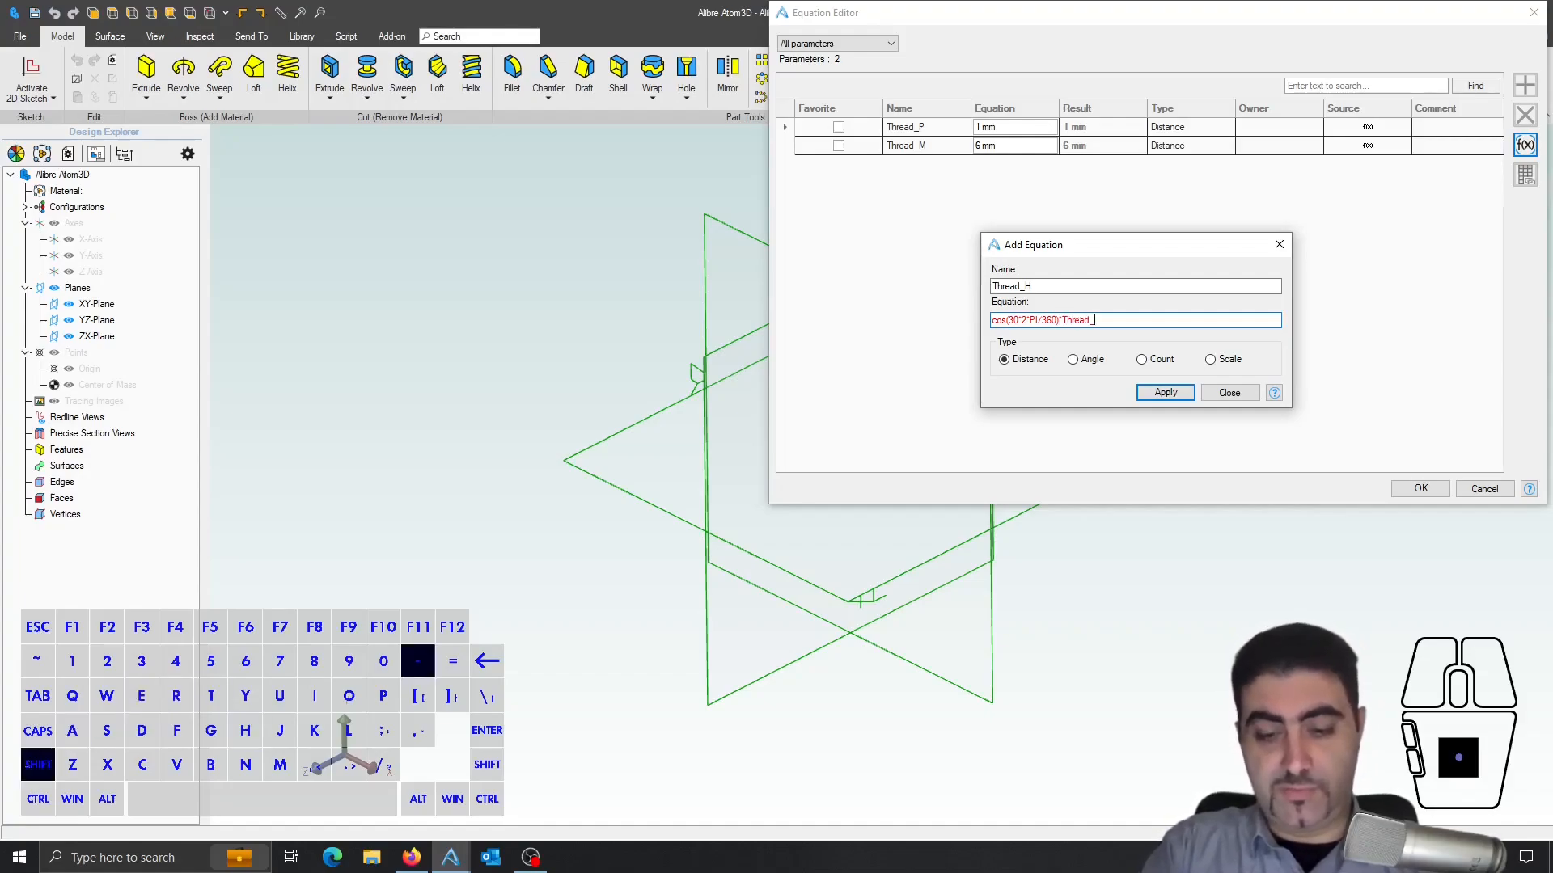
{"action": "type", "text": "P"}
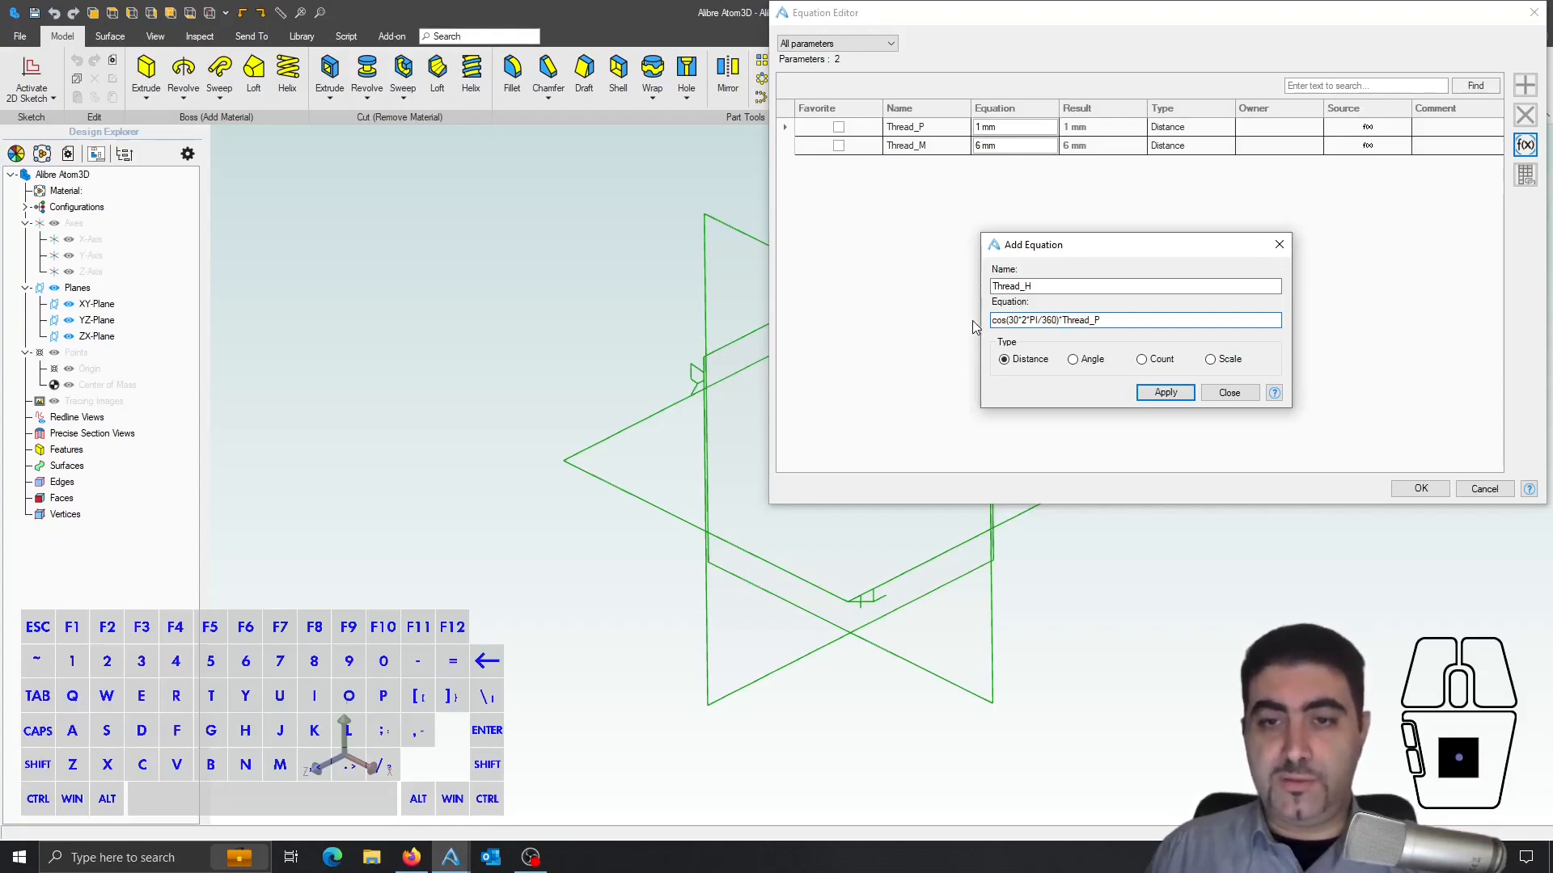
{"action": "left_click", "coordinate": [993, 321]}
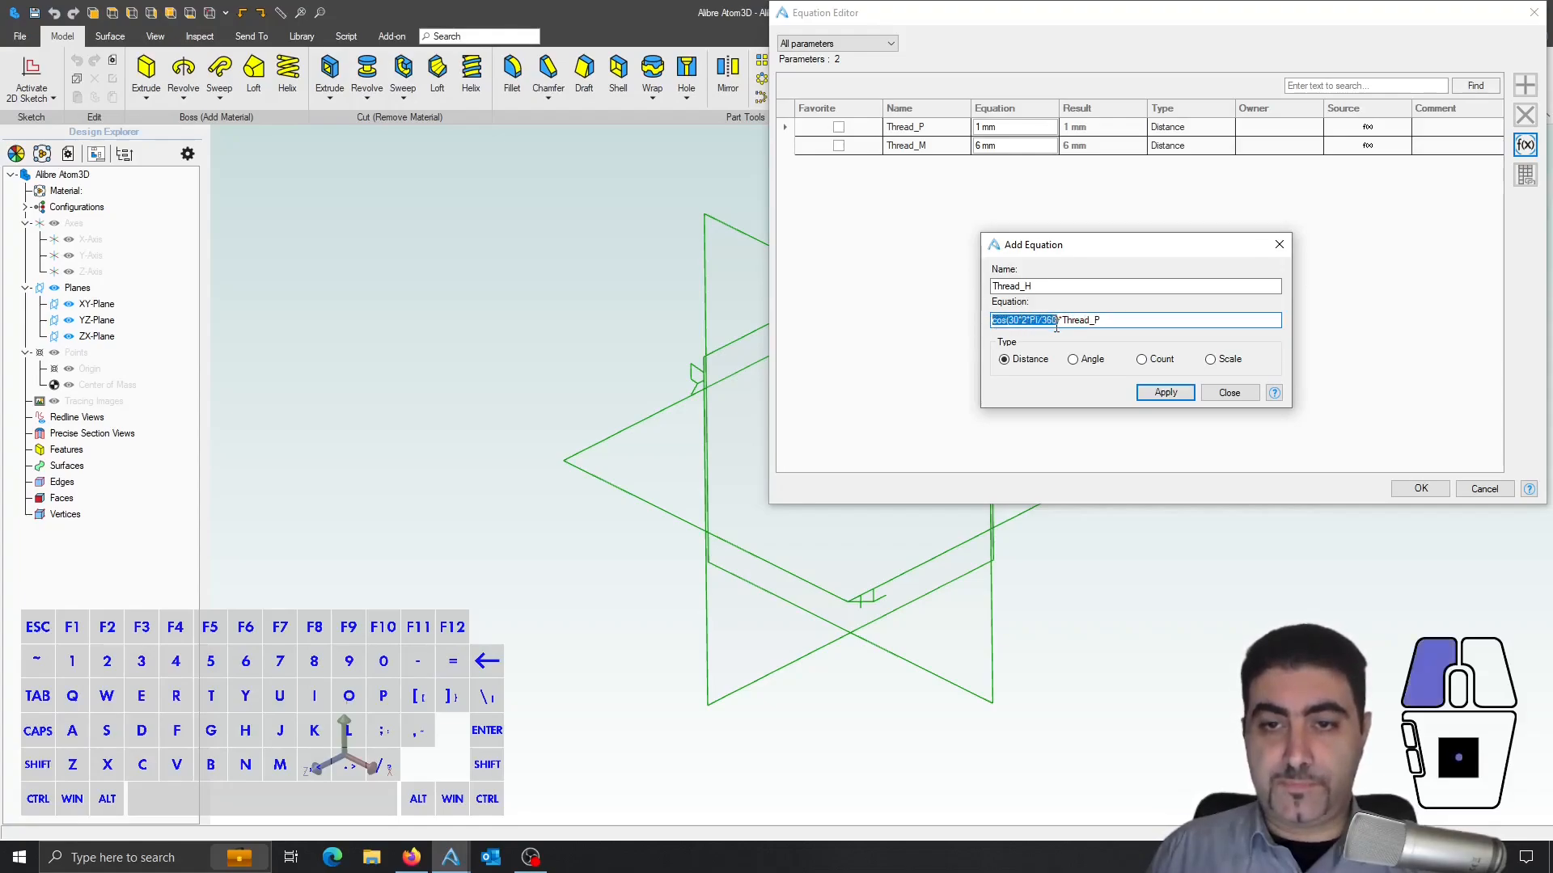
{"action": "left_click_drag", "start_coordinate": [1061, 333], "coordinate": [1062, 337]}
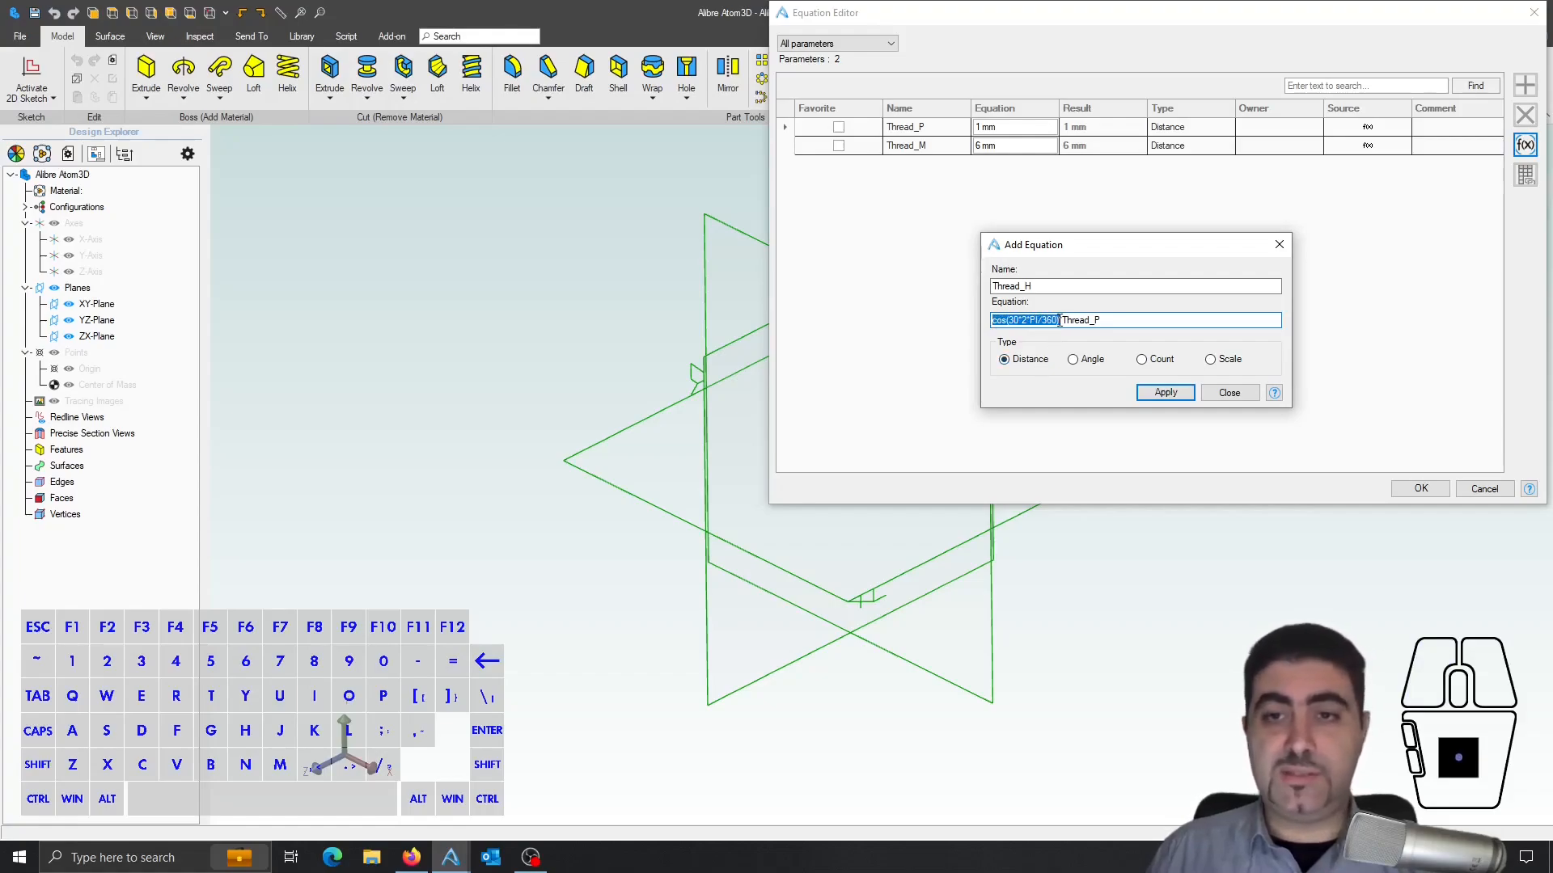
{"action": "left_click", "coordinate": [1106, 320]}
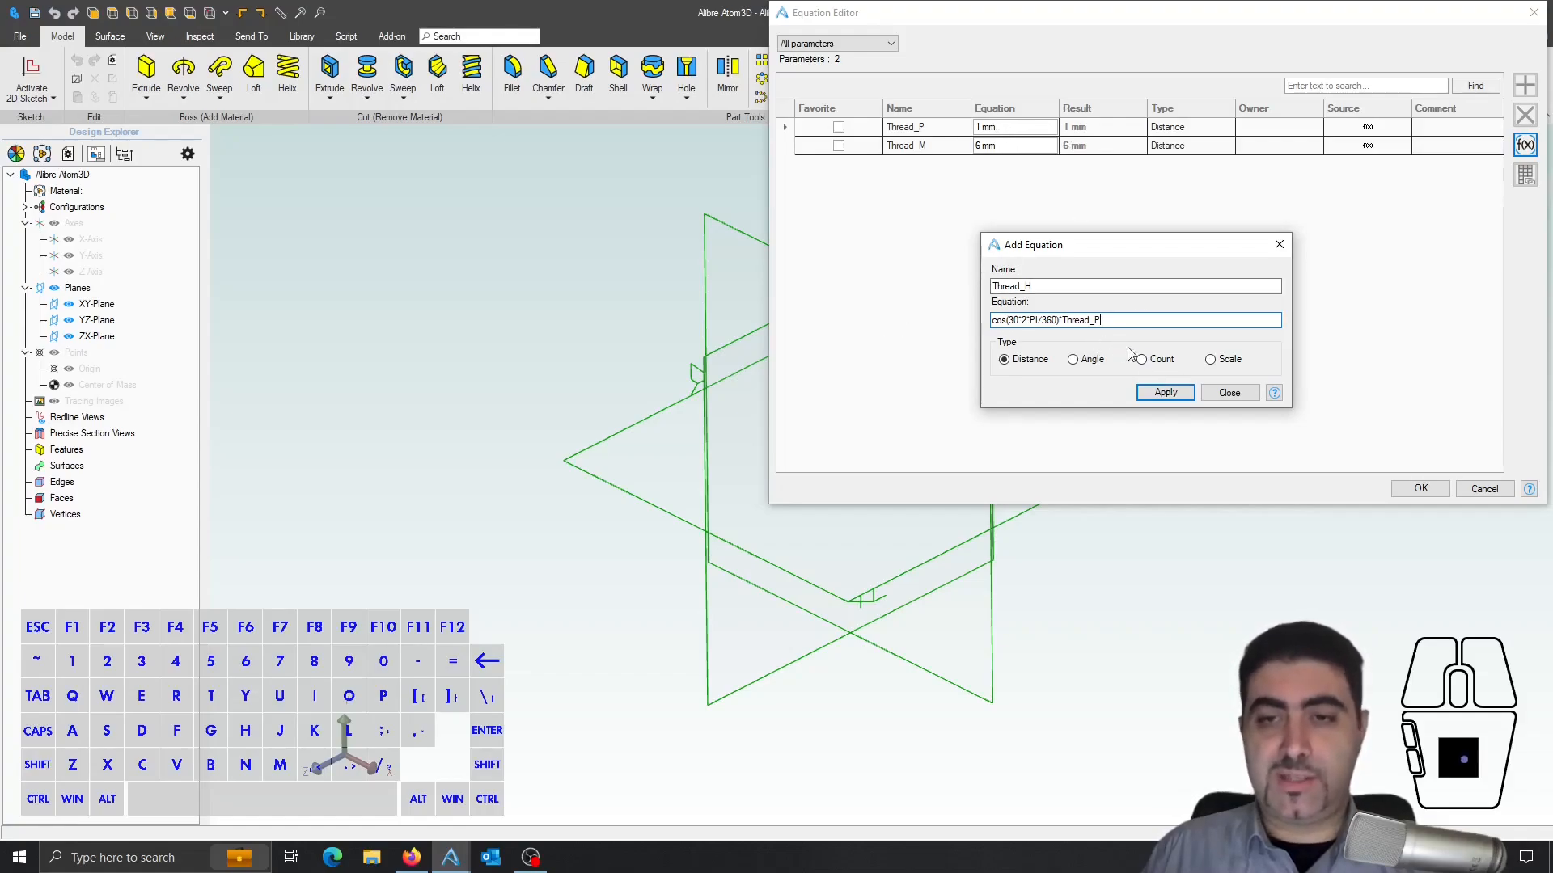
{"action": "left_click", "coordinate": [1165, 392]}
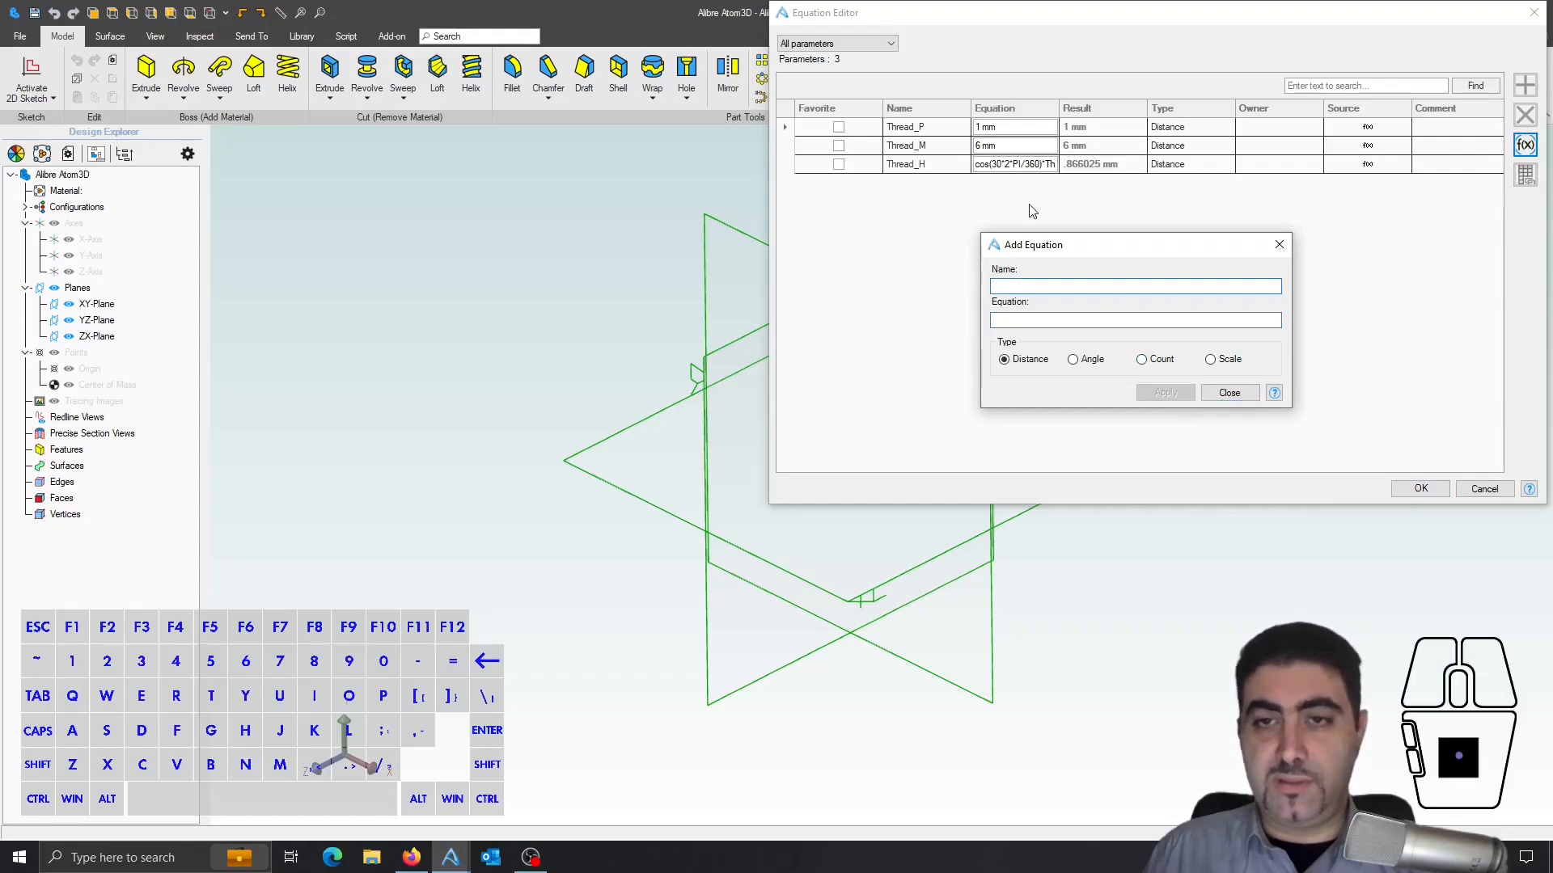
{"action": "left_click", "coordinate": [1231, 392]}
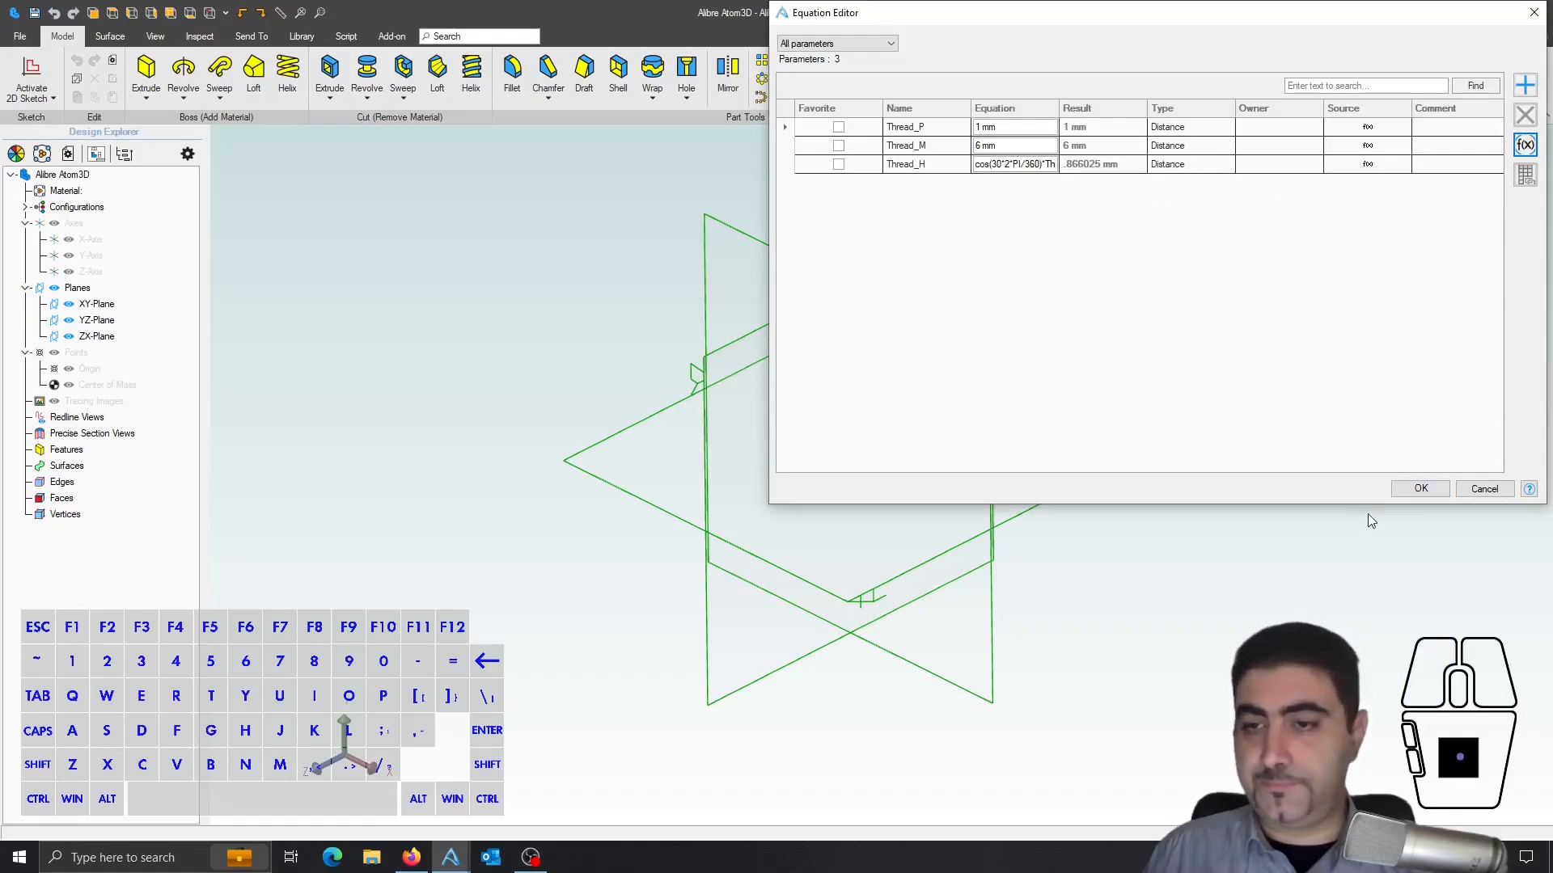
{"action": "left_click", "coordinate": [1413, 490]}
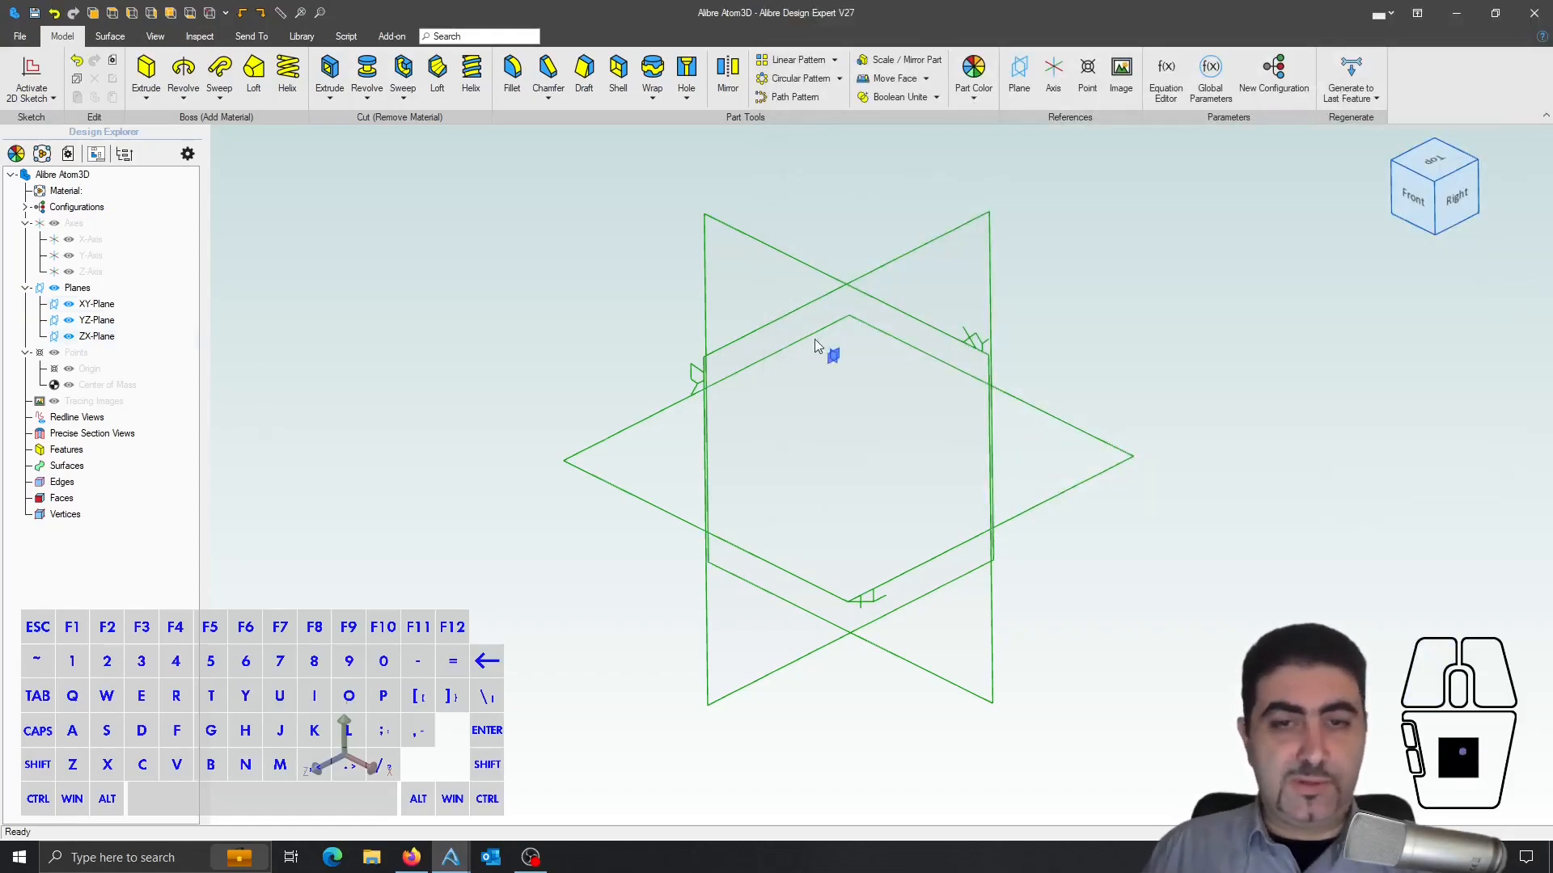
- Start a sketch on the XY-Plane and draw a horizontal line 30 mm long above the origin
{"action": "left_click", "coordinate": [764, 256]}
{"action": "key", "text": "s"}
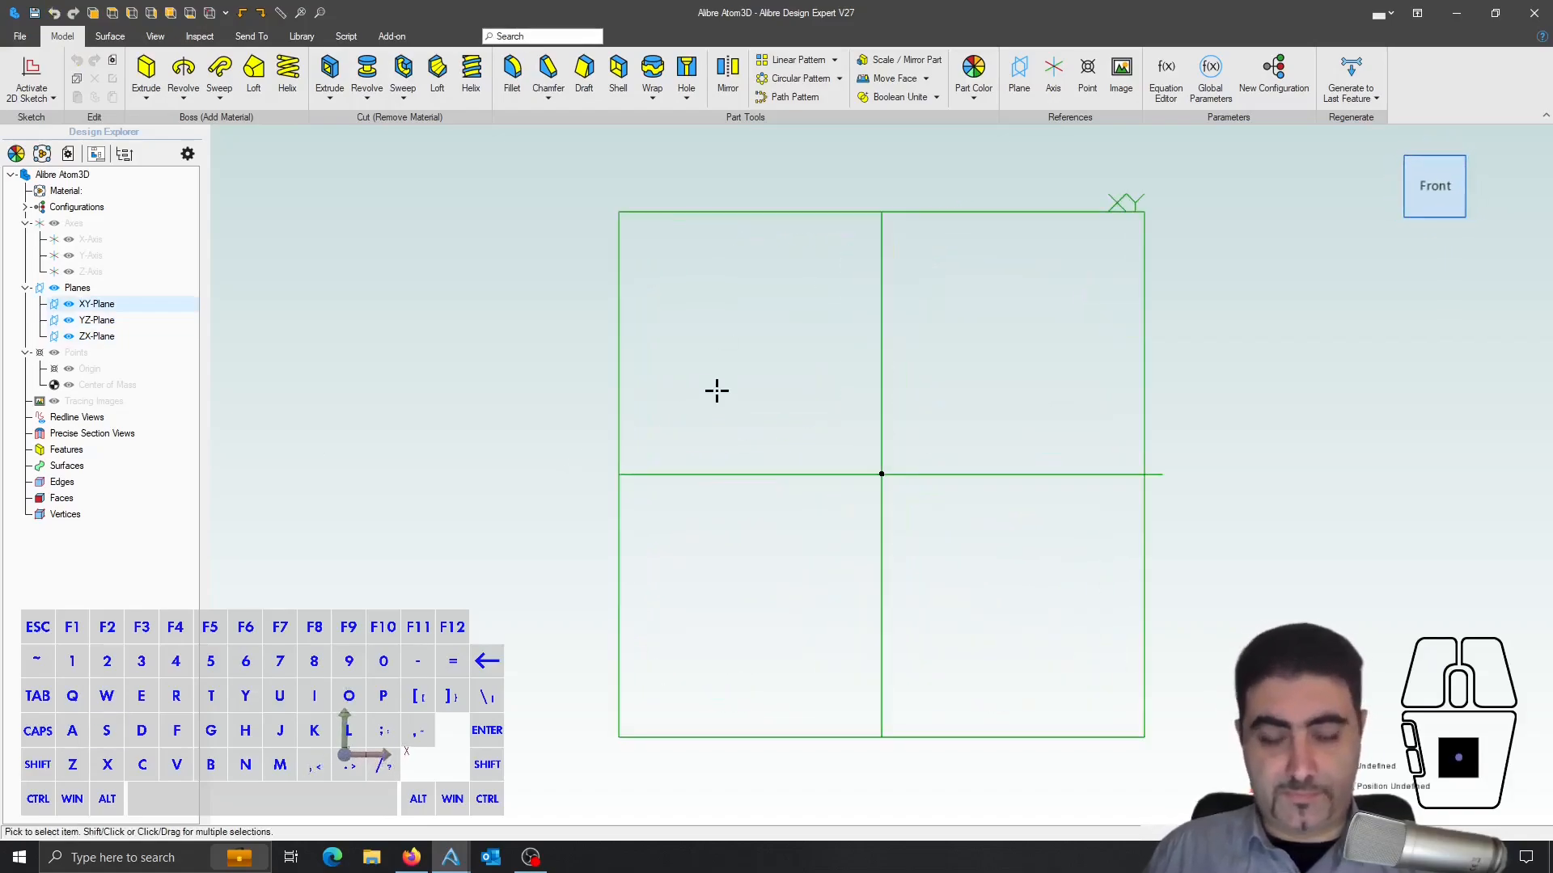
{"action": "key", "text": "l"}
{"action": "left_click", "coordinate": [790, 430]}
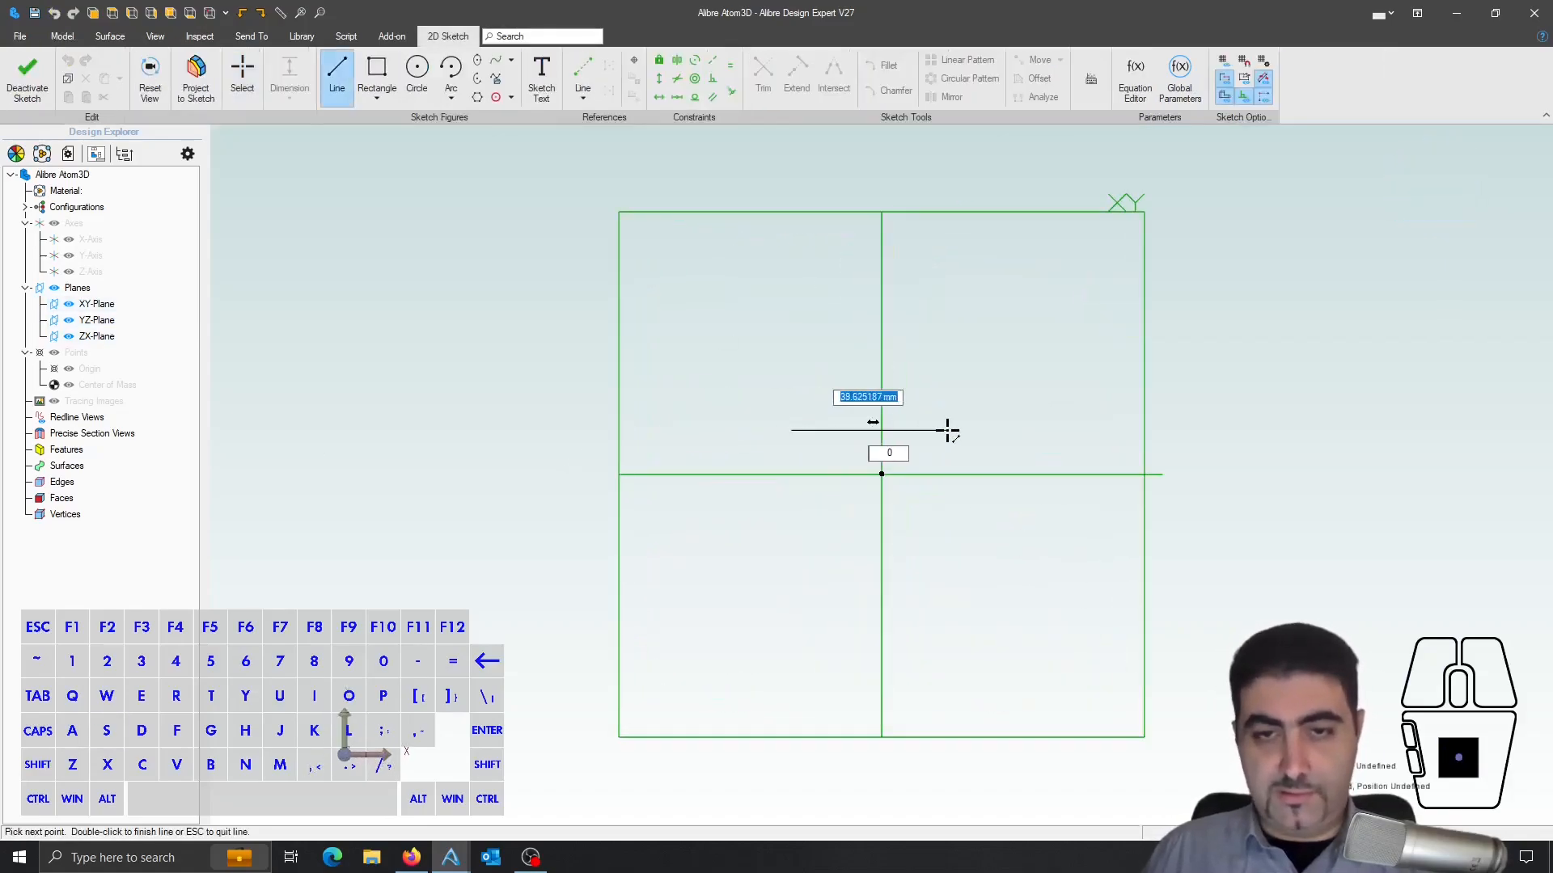
{"action": "type", "text": "30"}
{"action": "key", "text": "Return"}
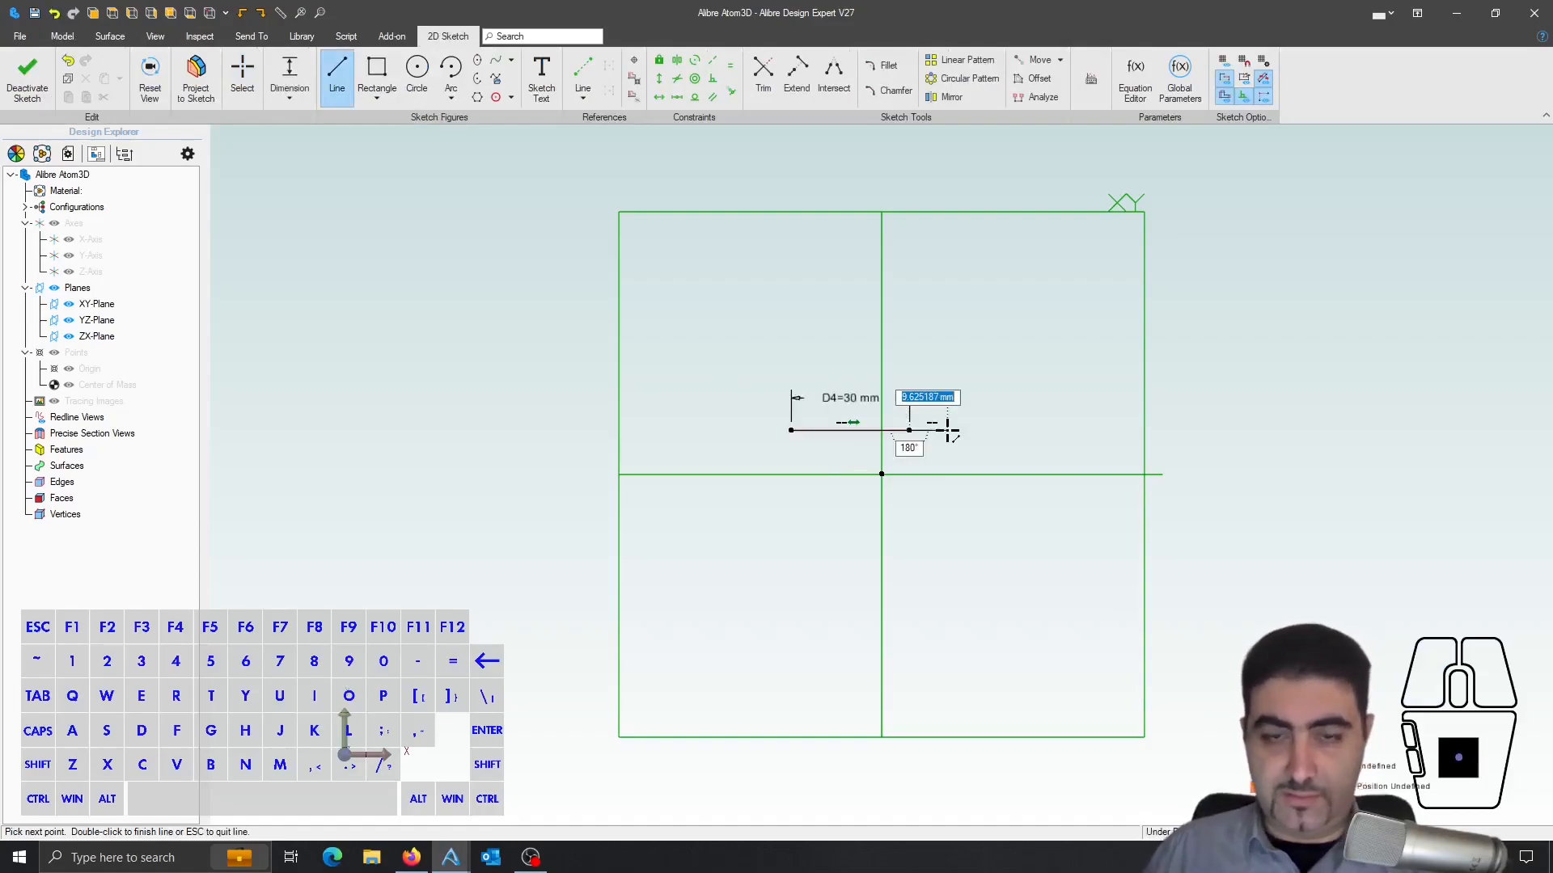
{"action": "key", "text": "Escape"}
- Constrain the midpoint of the 30 mm line to the sketch origin
{"action": "key", "text": "m"}
{"action": "left_click", "coordinate": [850, 430]}
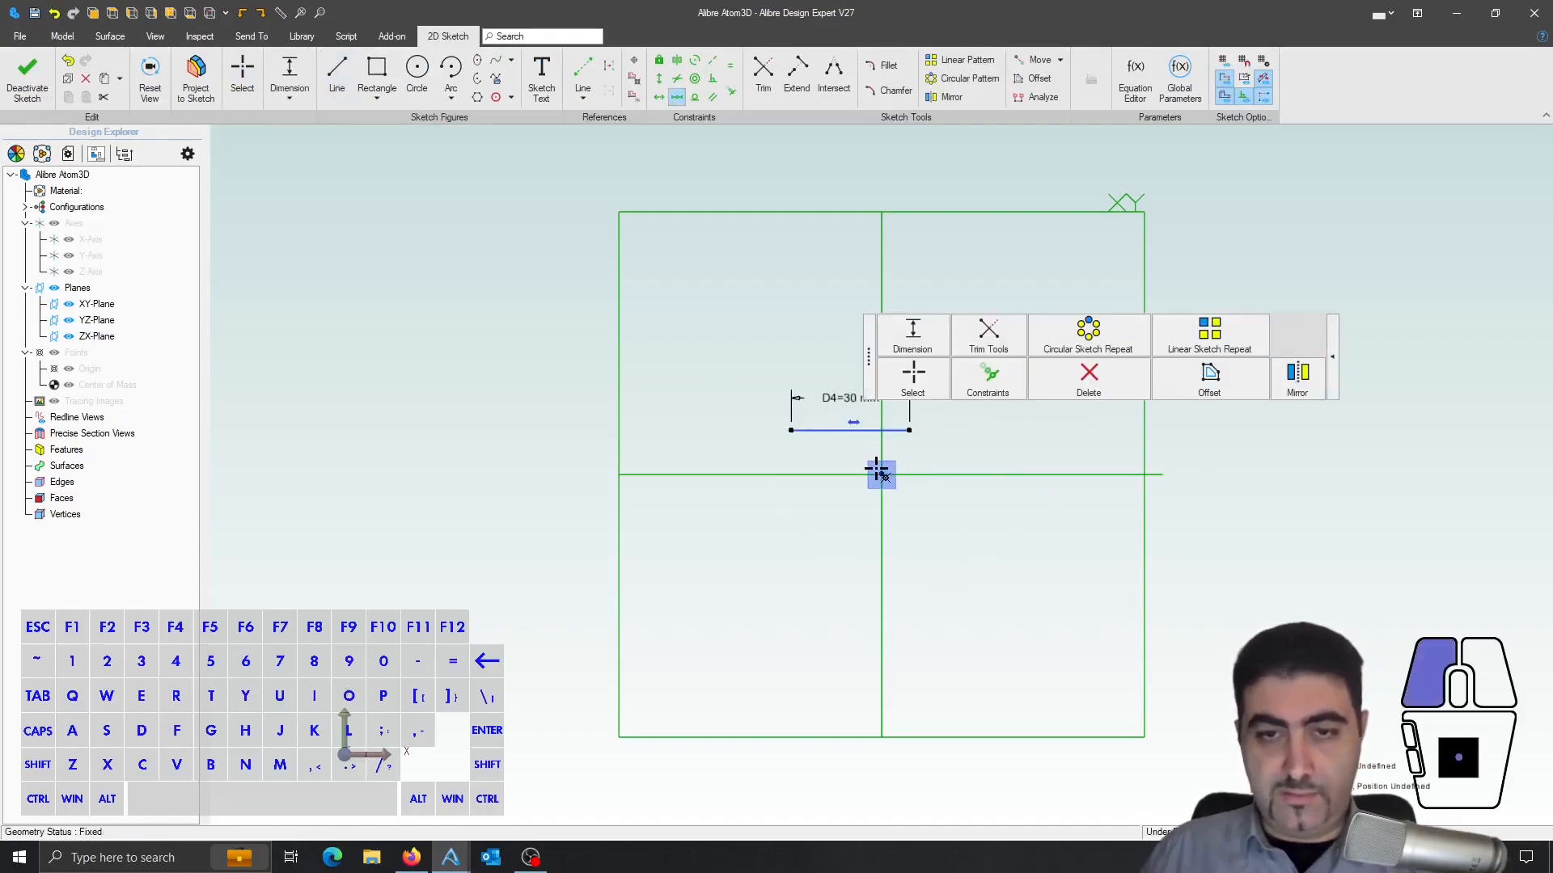
{"action": "left_click", "coordinate": [881, 474]}
- Sketch a vertical line about 4.6 mm long upward from the left end of the 30 mm line
{"action": "key", "text": "l"}
{"action": "scroll", "coordinate": [803, 477], "scroll_direction": "up", "scroll_amount": 6}
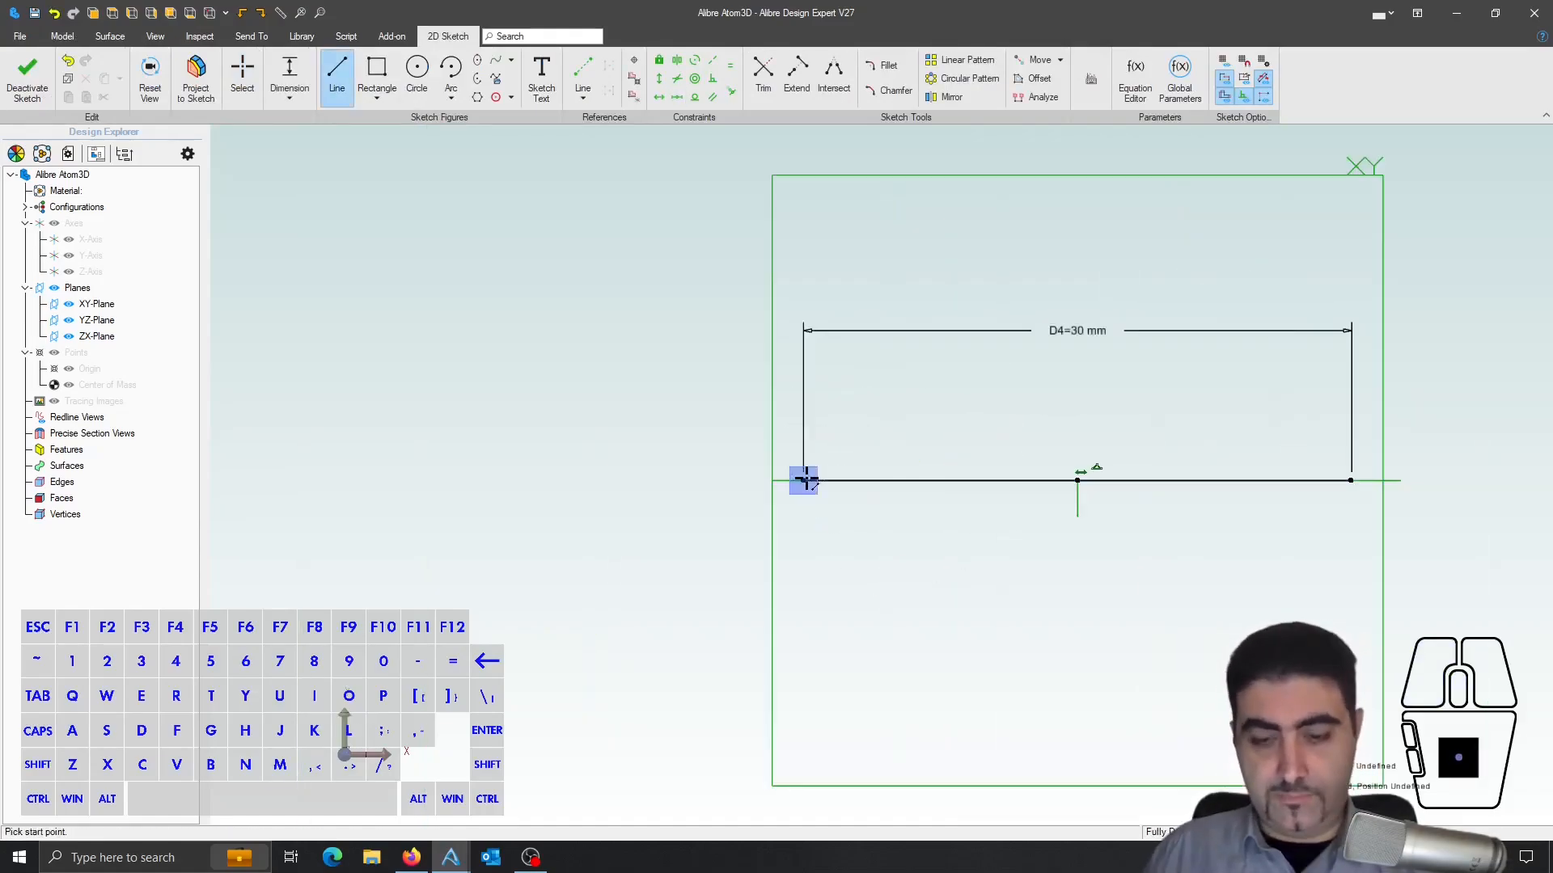
{"action": "left_click", "coordinate": [803, 481]}
{"action": "left_click", "coordinate": [803, 397]}
{"action": "key", "text": "Escape"}
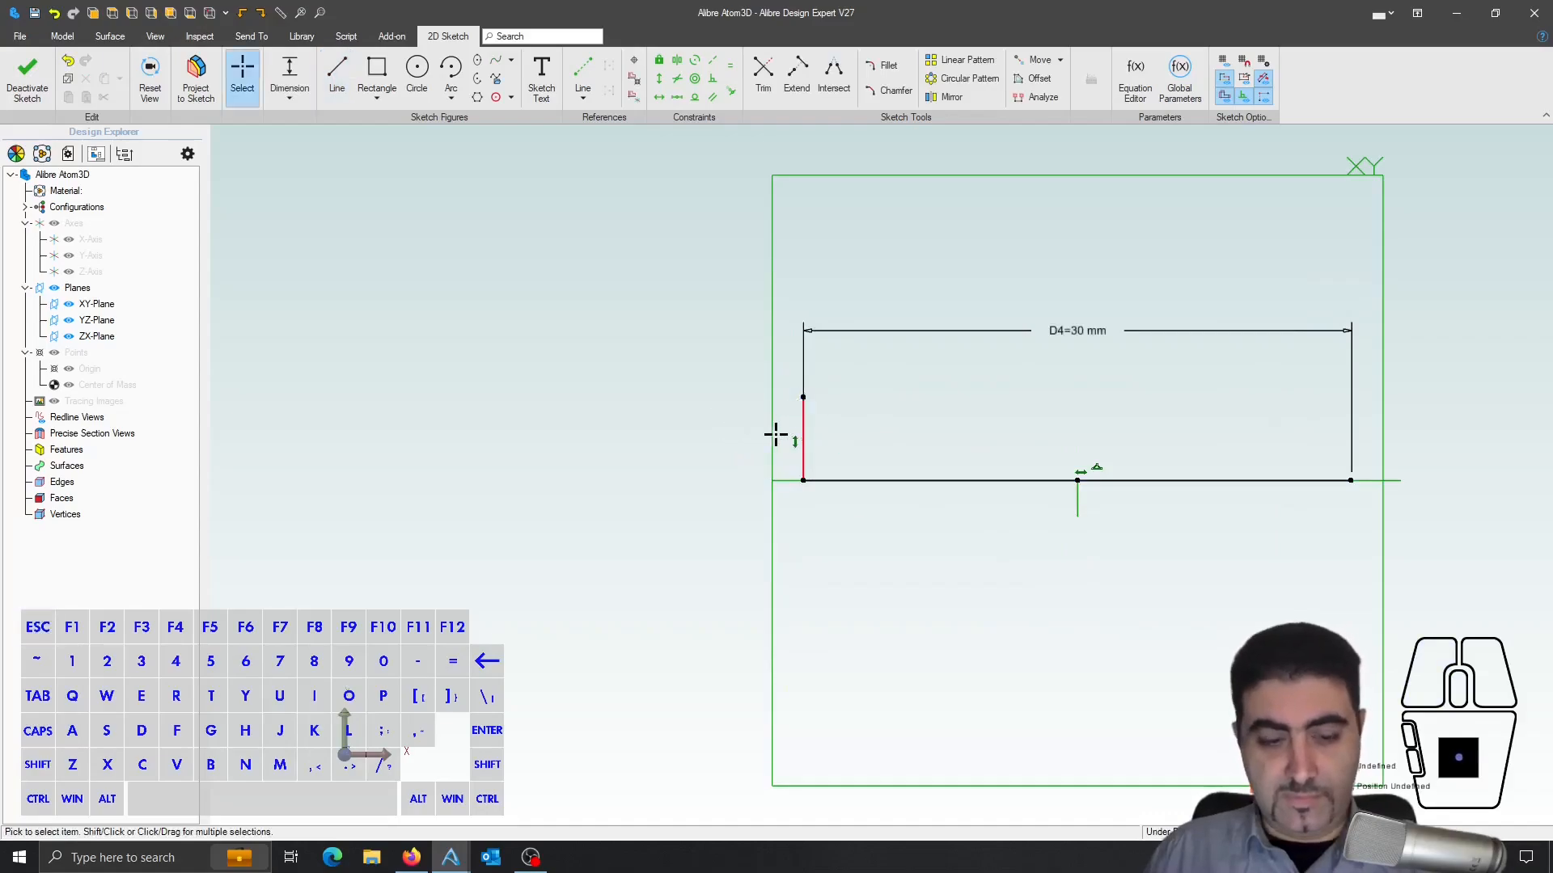
- Dimension the vertical line at the left end with the equation Thread_M/2
{"action": "left_click", "coordinate": [801, 429]}
{"action": "left_click", "coordinate": [740, 433]}
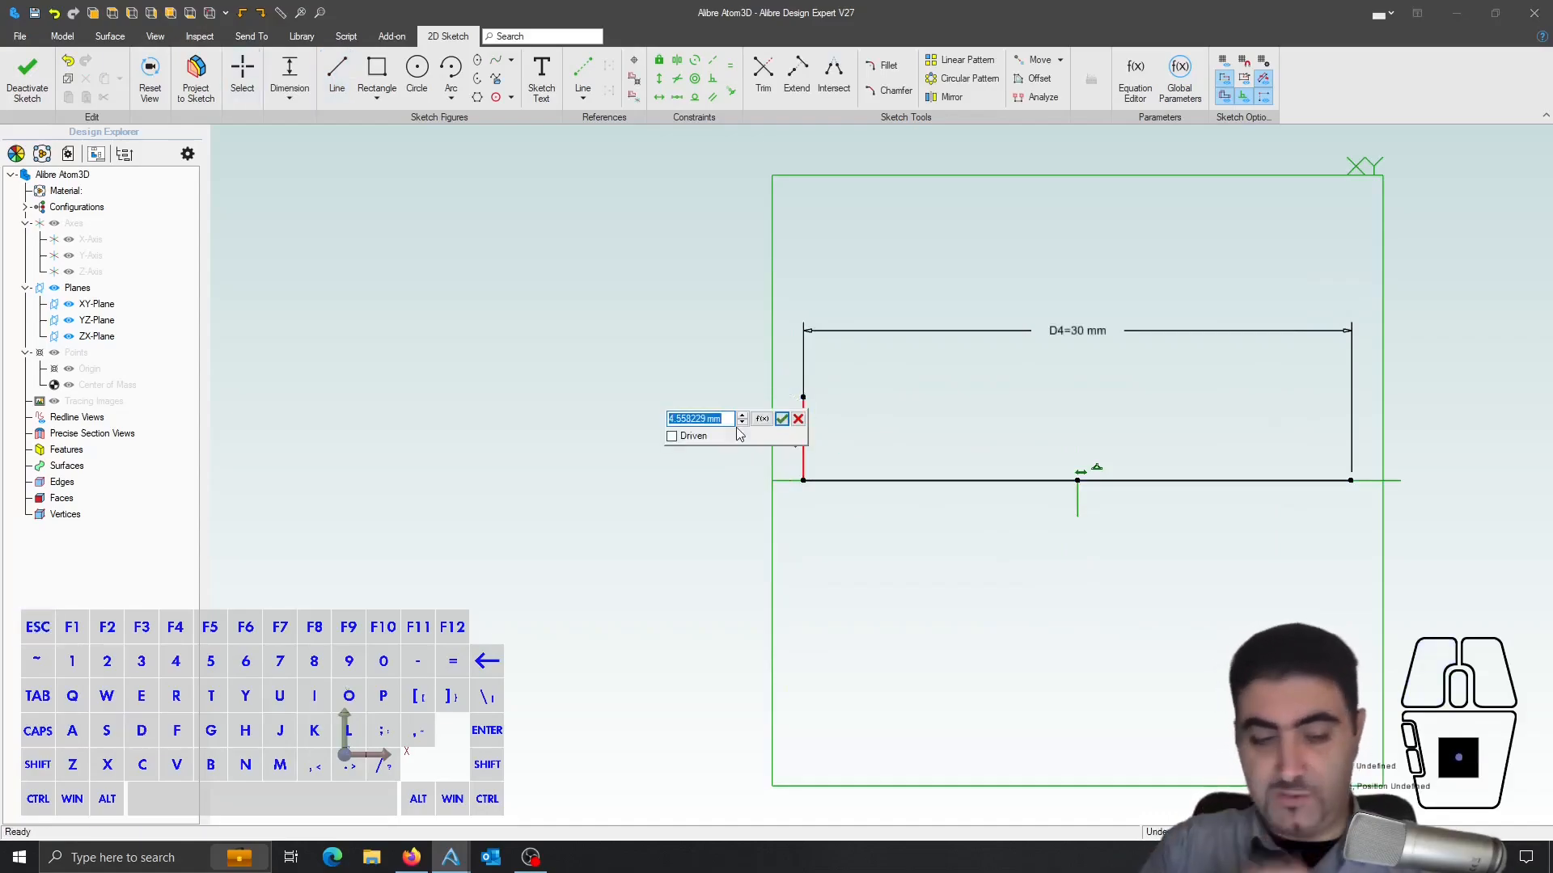
{"action": "type", "text": "Thread_M"}
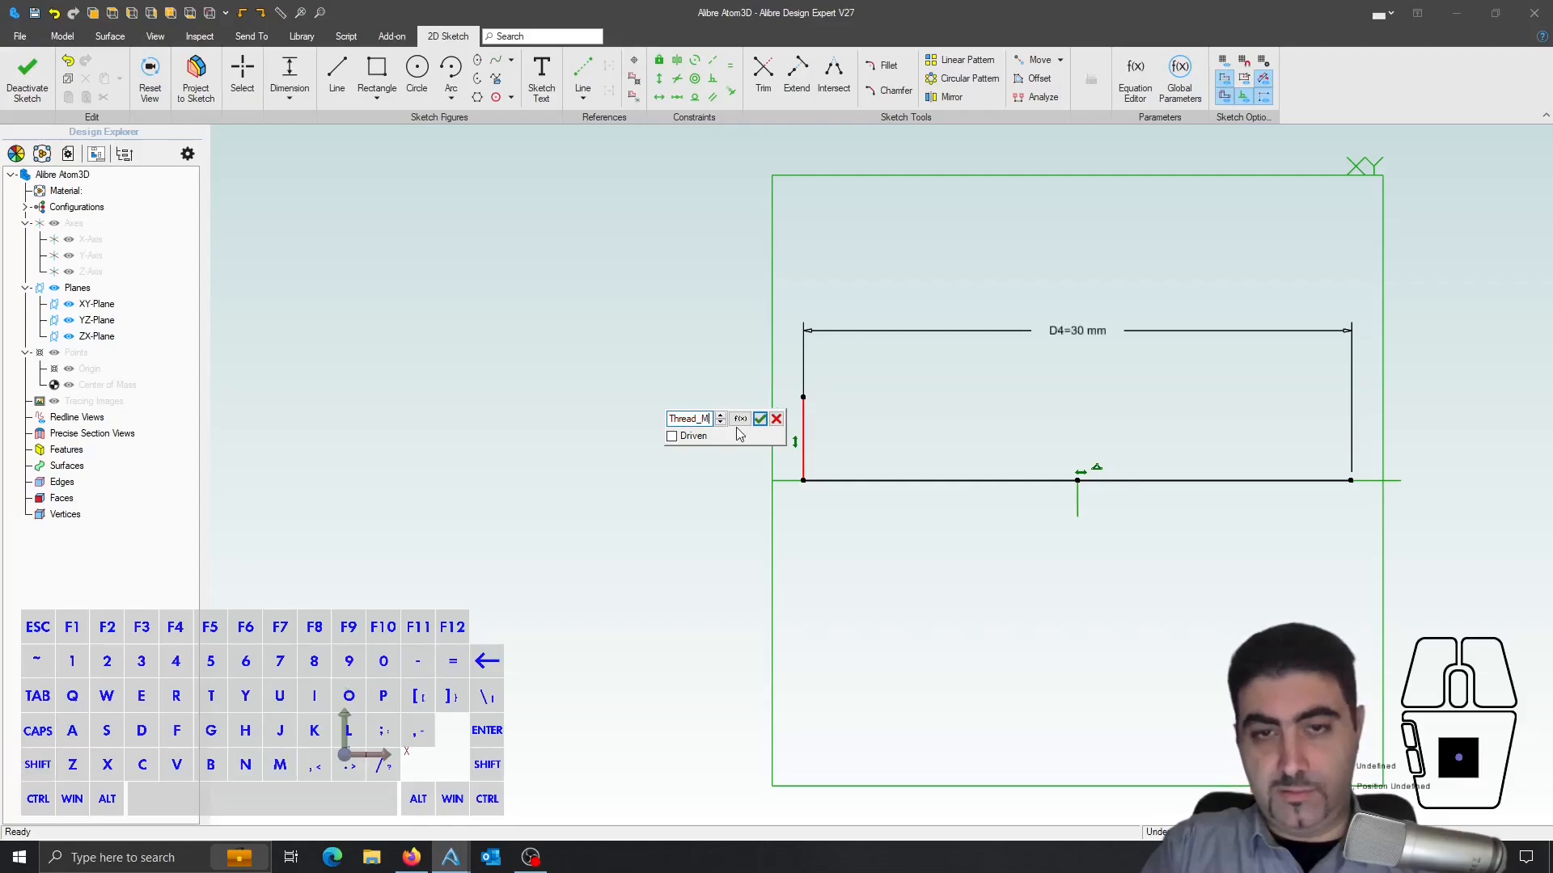
{"action": "type", "text": "/2"}
{"action": "key", "text": "Return"}
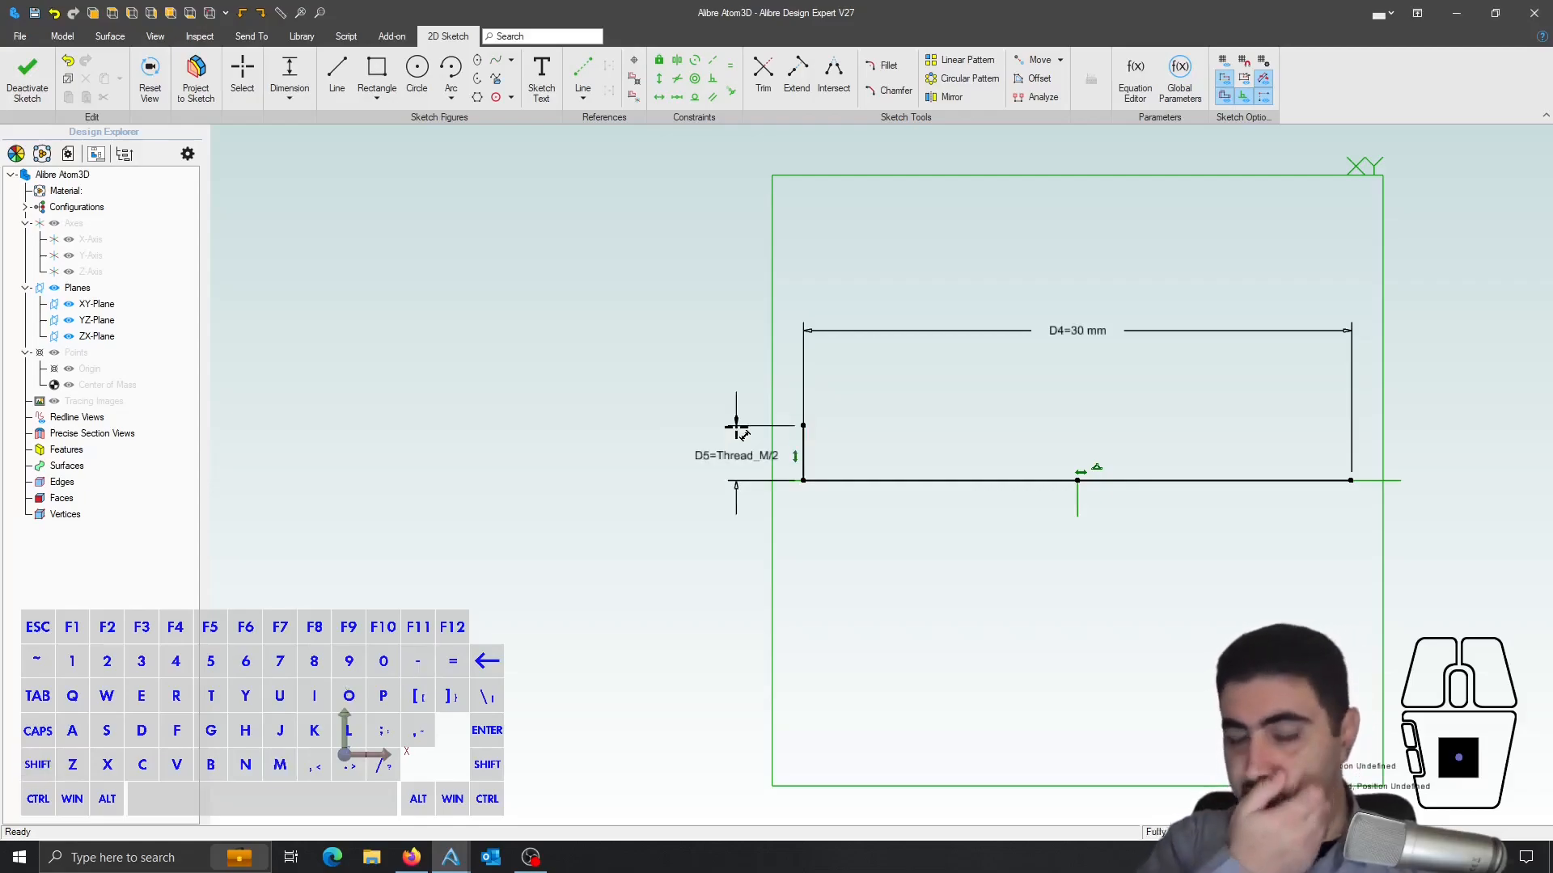
- Sketch a horizontal line from the vertical line's upper end past mid-length, followed by a shallow trapezoidal groove with equal sloped walls
{"action": "scroll", "coordinate": [1116, 389], "scroll_direction": "up", "scroll_amount": 1}
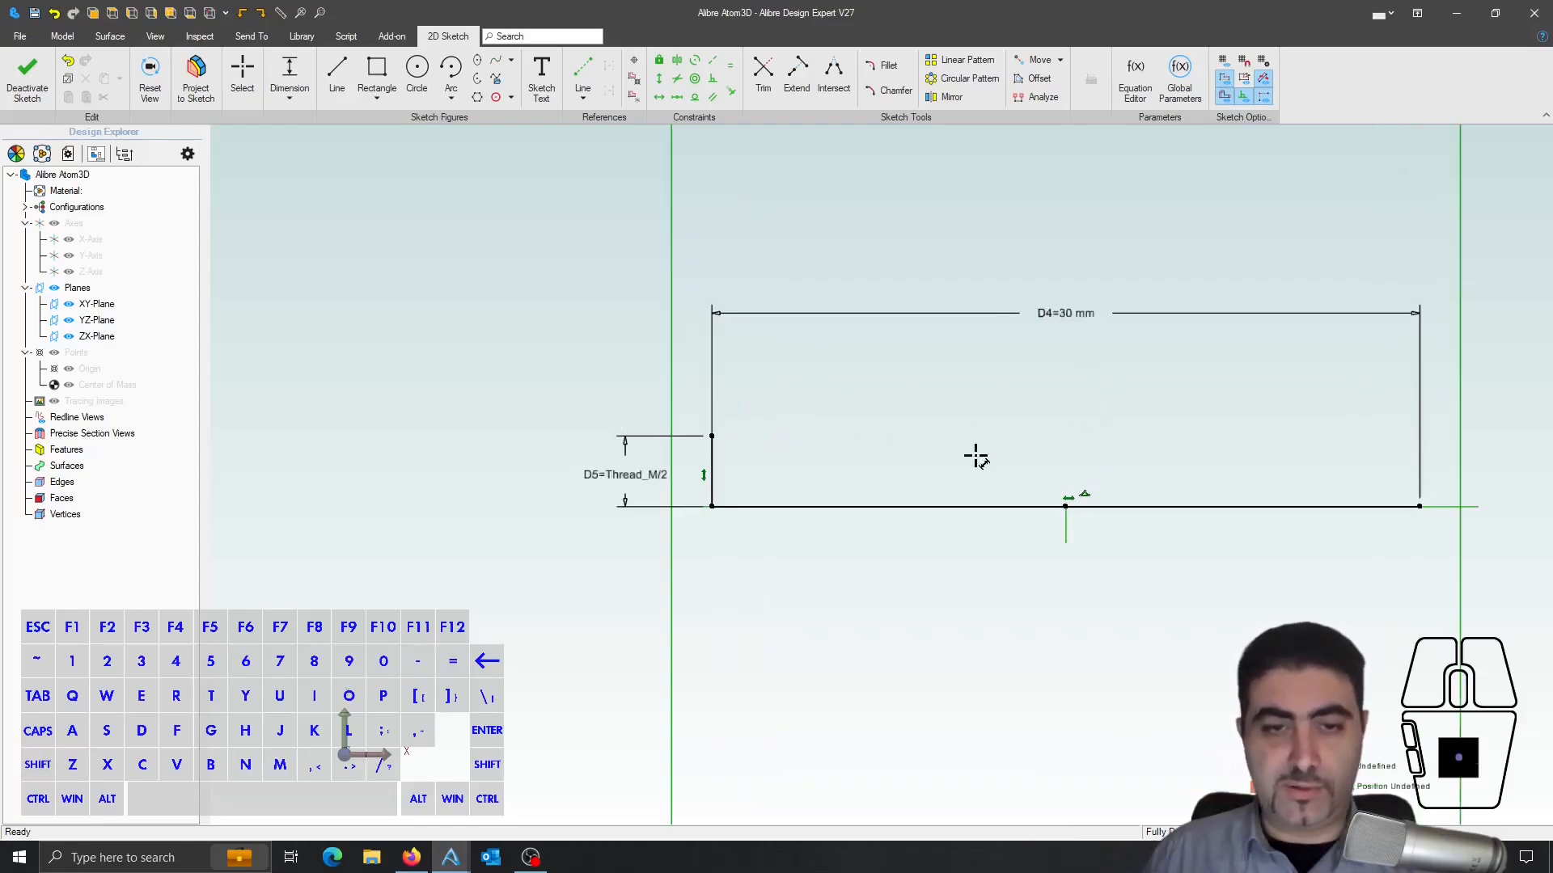
{"action": "right_click_drag", "start_coordinate": [976, 457], "coordinate": [795, 449]}
{"action": "key", "text": "l"}
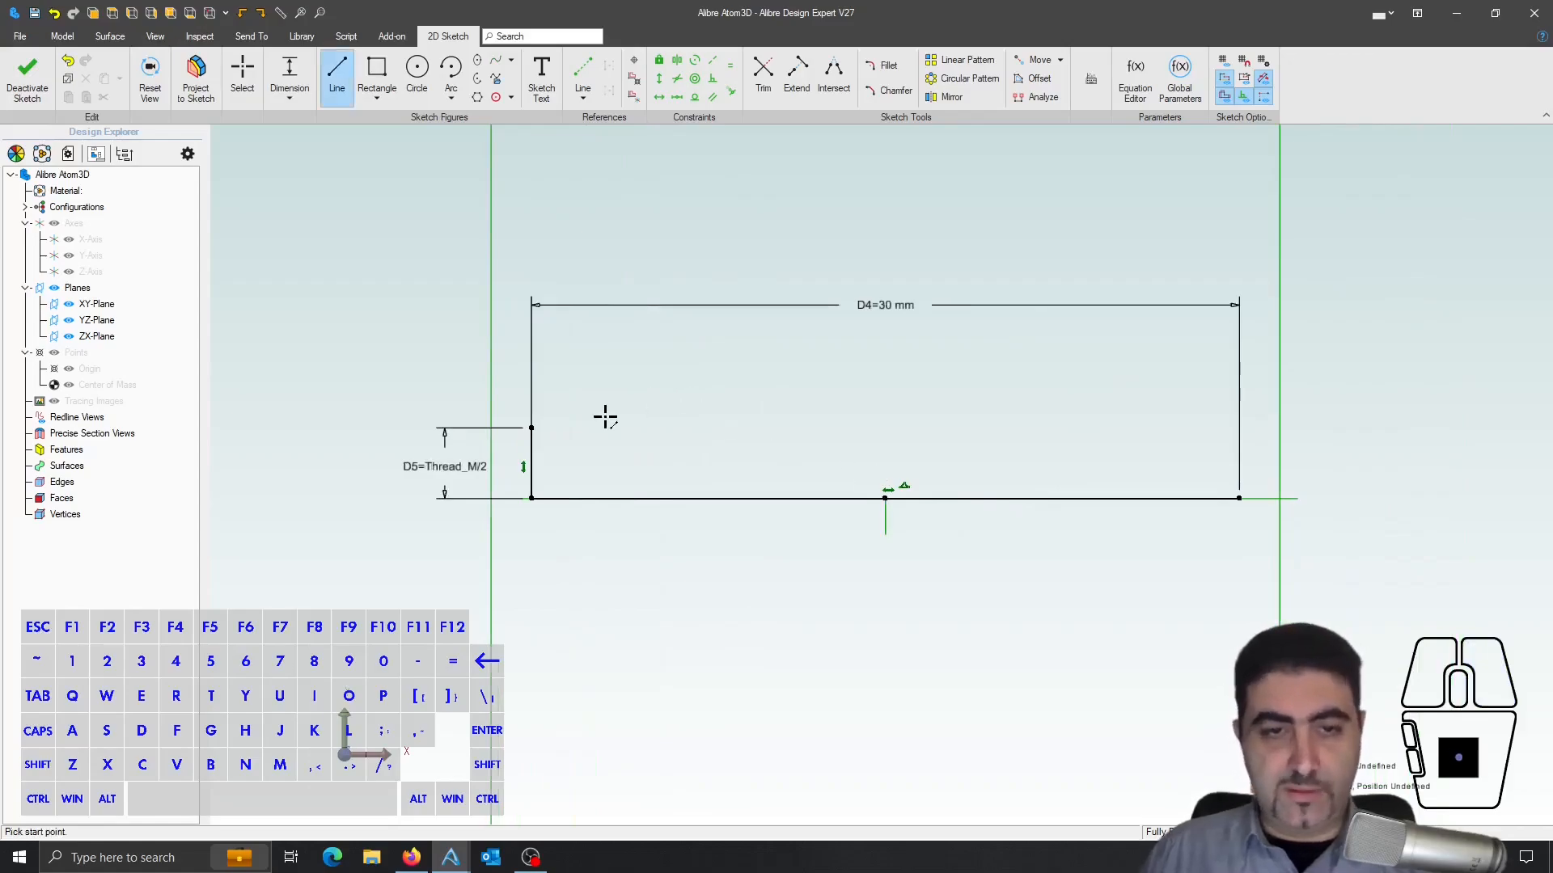
{"action": "left_click", "coordinate": [532, 427]}
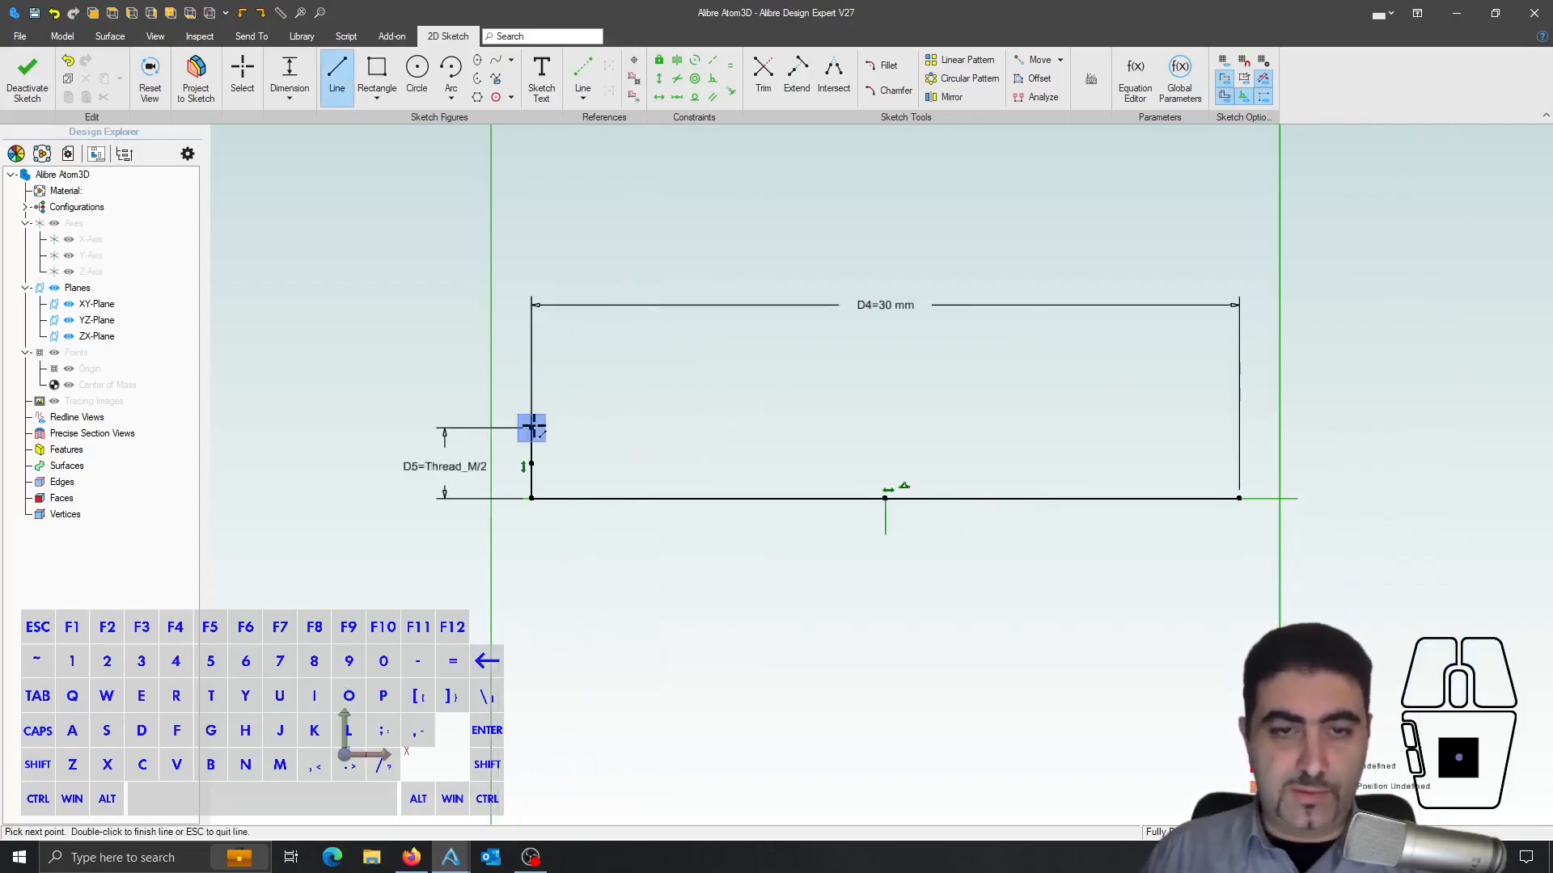
{"action": "left_click", "coordinate": [891, 428]}
{"action": "scroll", "coordinate": [927, 457], "scroll_direction": "up", "scroll_amount": 2}
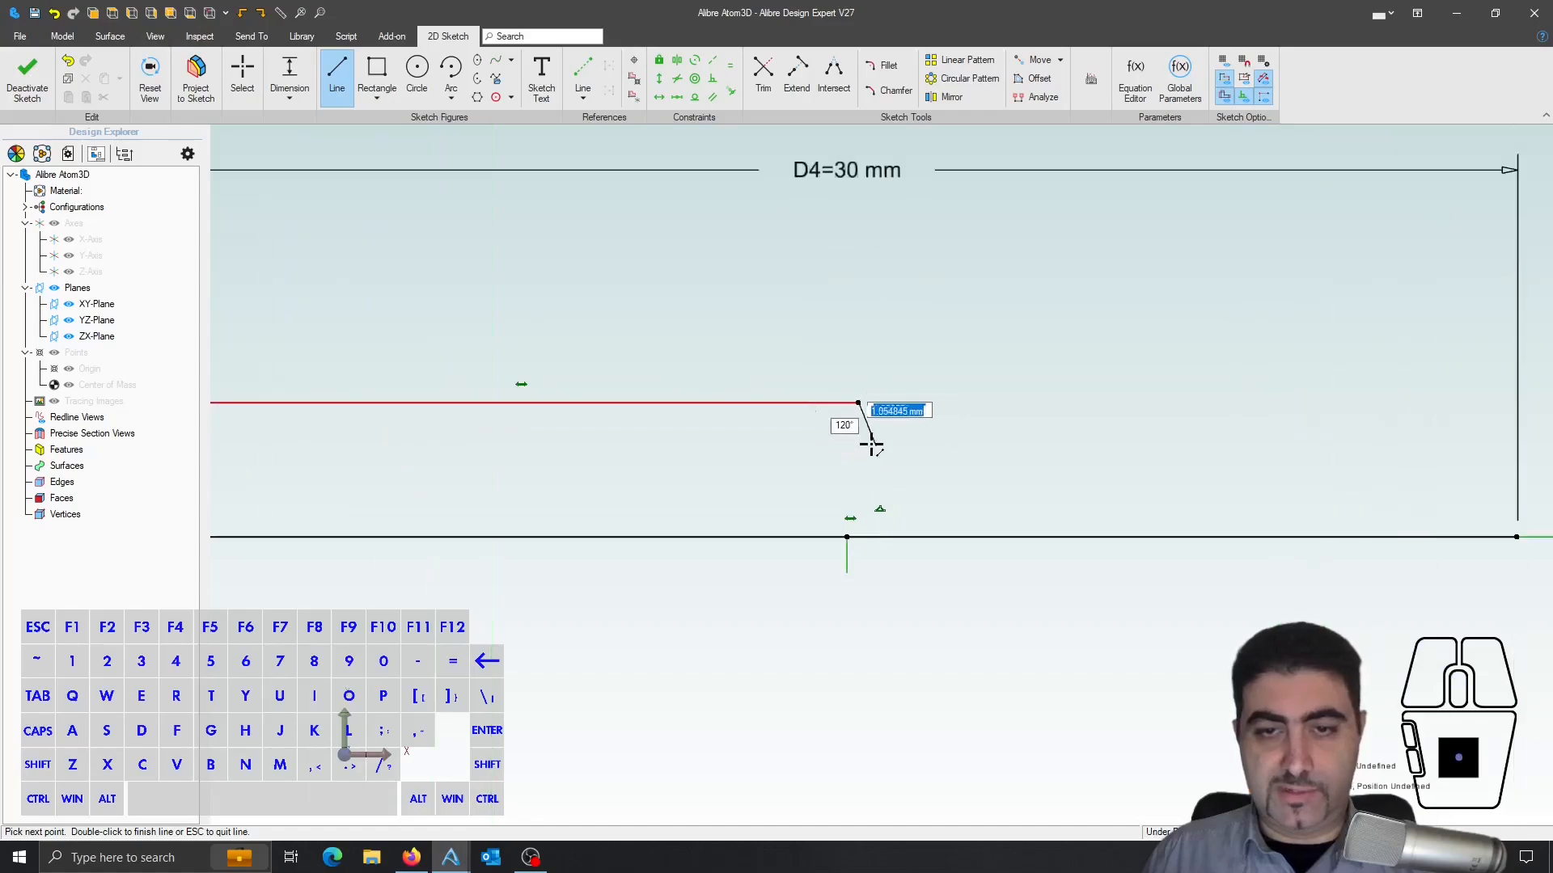
{"action": "left_click", "coordinate": [871, 449]}
{"action": "left_click", "coordinate": [947, 449]}
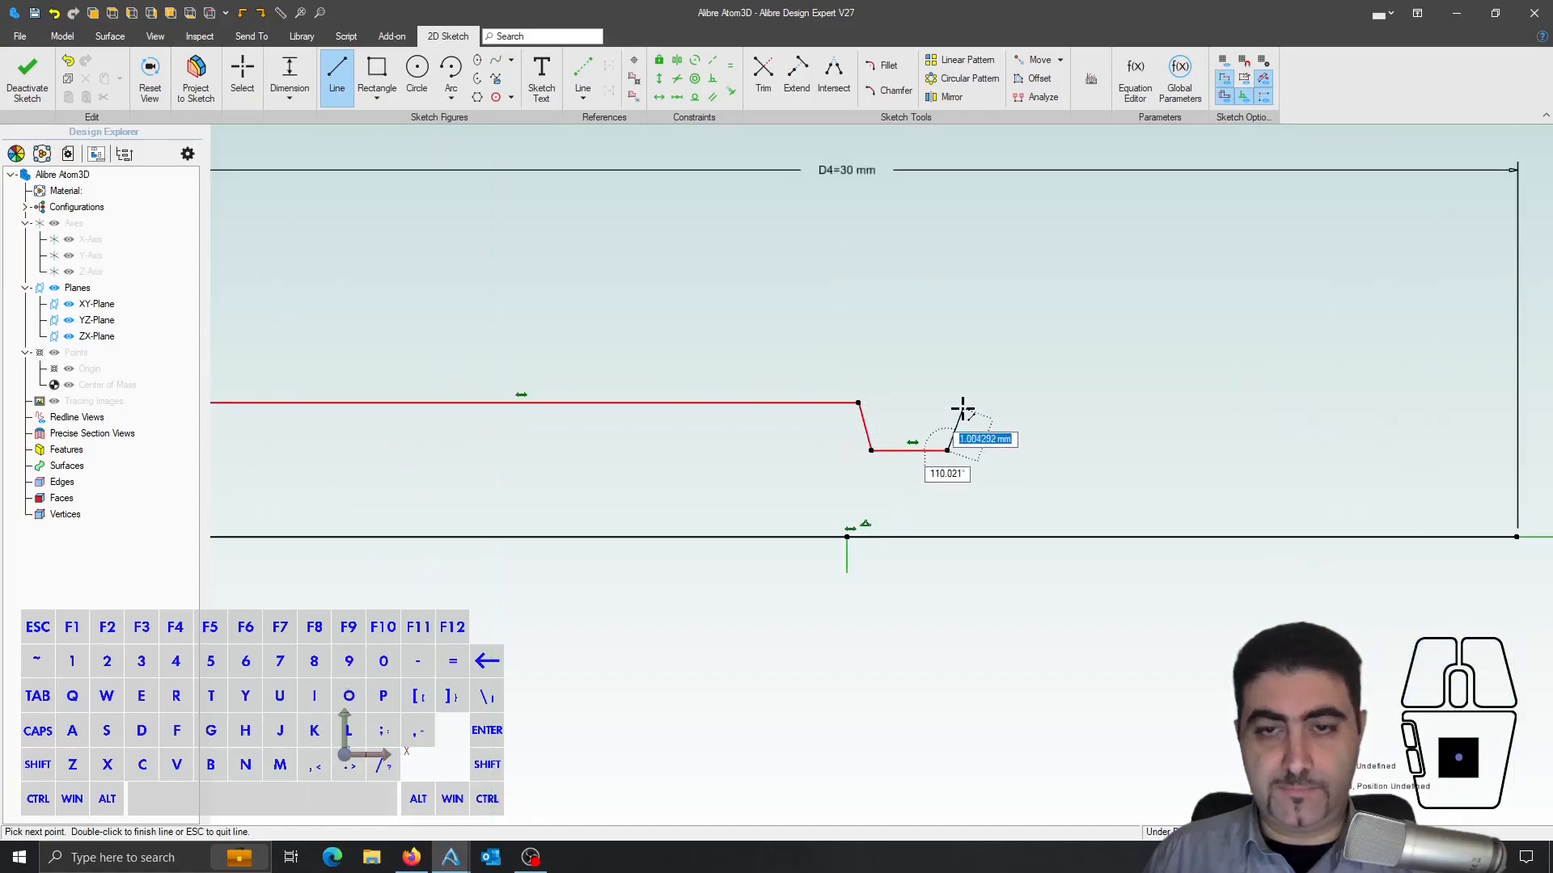
{"action": "left_click", "coordinate": [960, 402]}
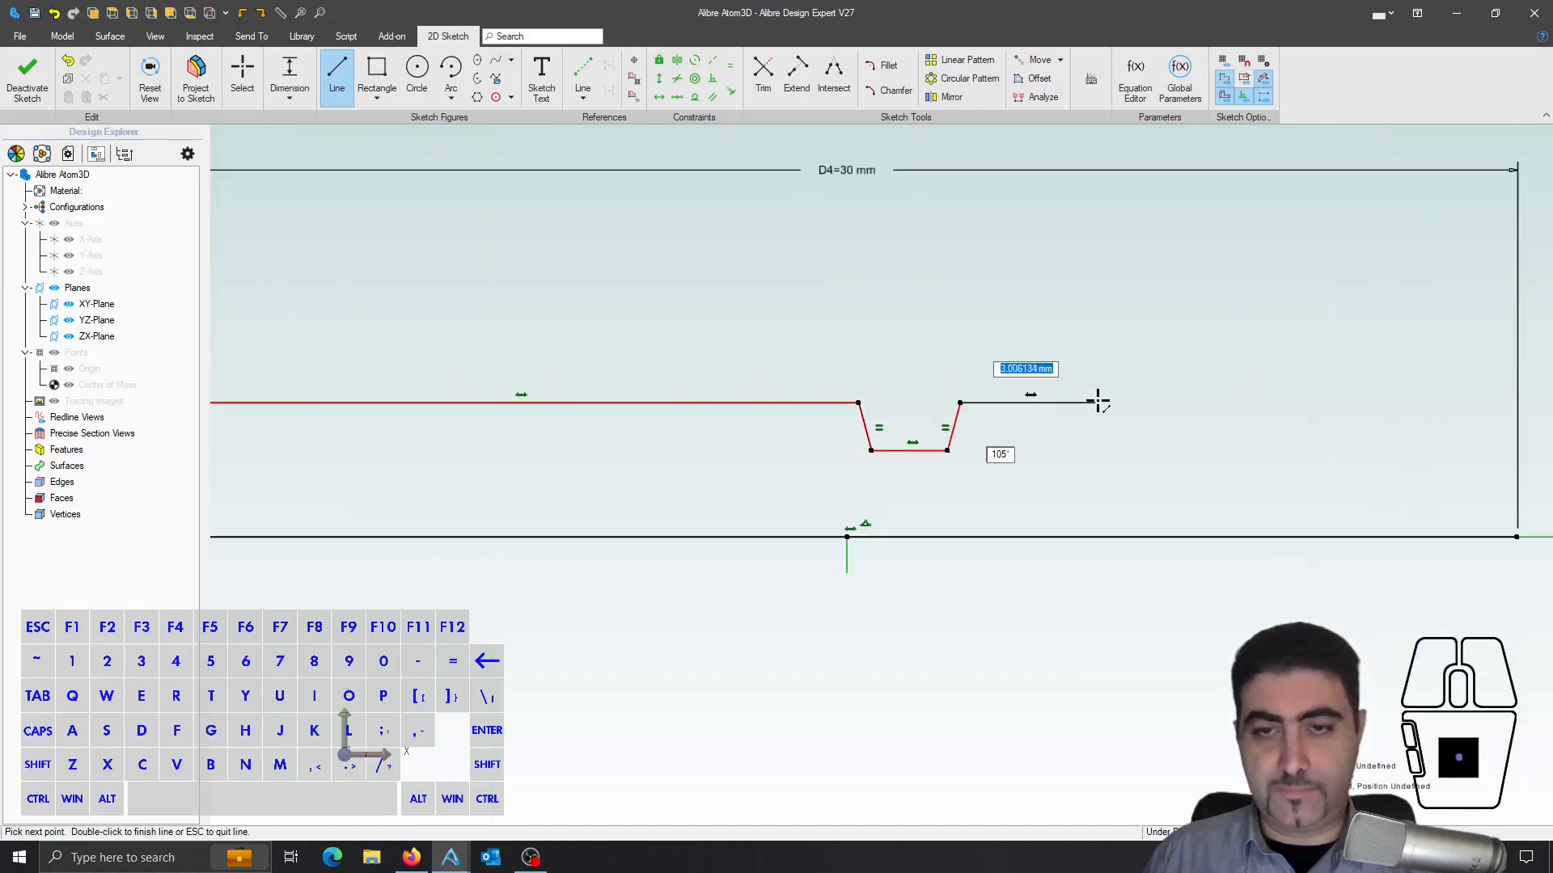
- Continue the profile right of the groove with a horizontal line, a downward chamfer and a vertical line ending on the base line
{"action": "left_click", "coordinate": [1195, 402]}
{"action": "left_click", "coordinate": [1220, 438]}
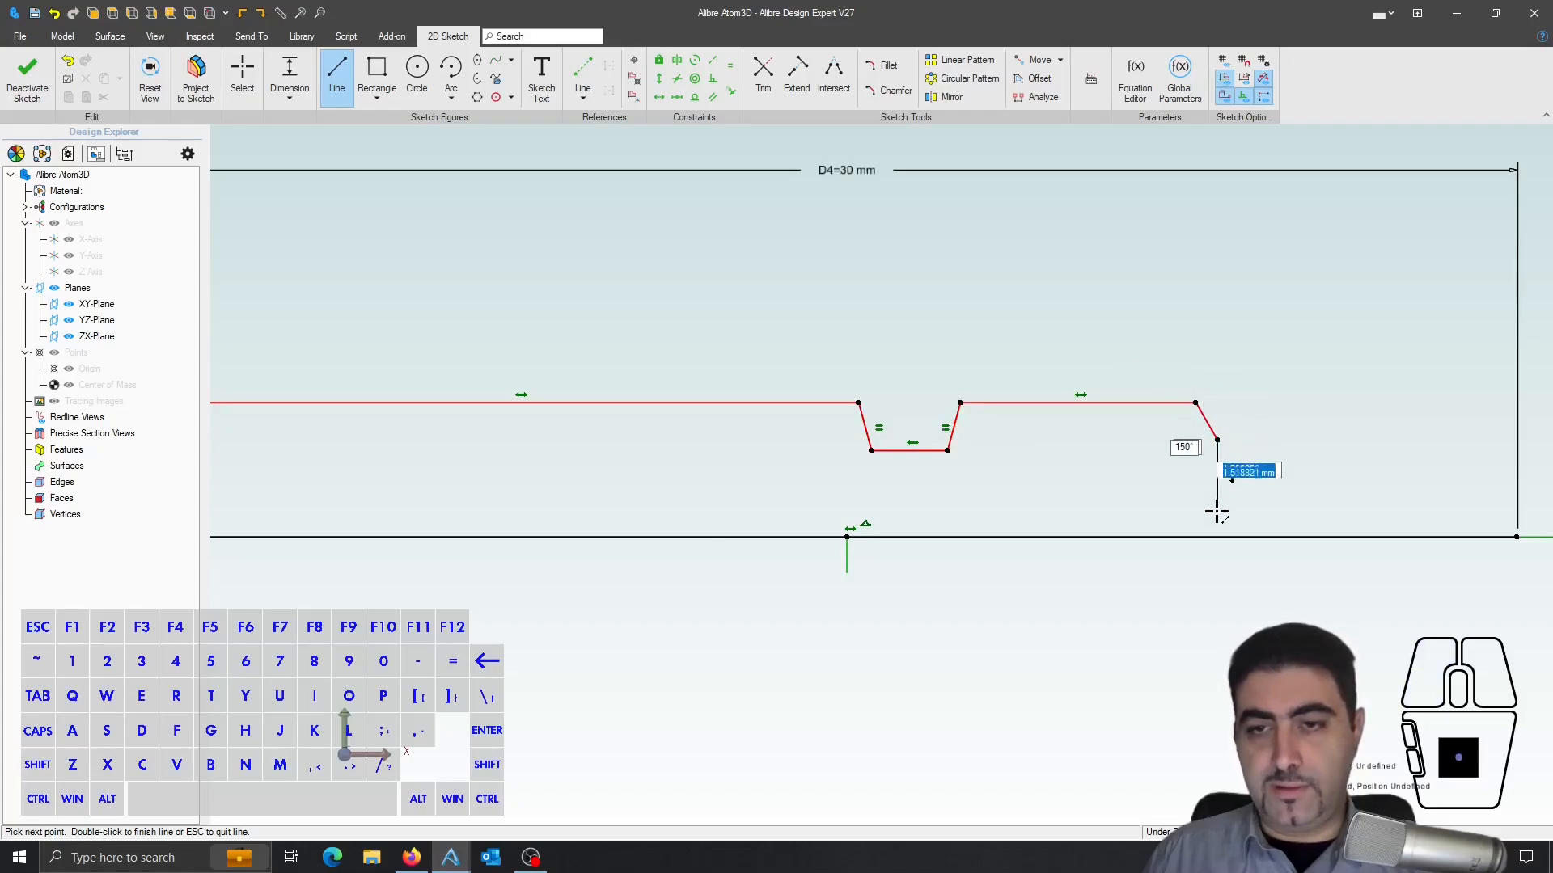
{"action": "double_click", "coordinate": [1221, 536]}
{"action": "scroll", "coordinate": [1302, 607], "scroll_direction": "down", "scroll_amount": 4}
{"action": "scroll", "coordinate": [1307, 609], "scroll_direction": "up", "scroll_amount": 1}
{"action": "key", "text": "Escape"}
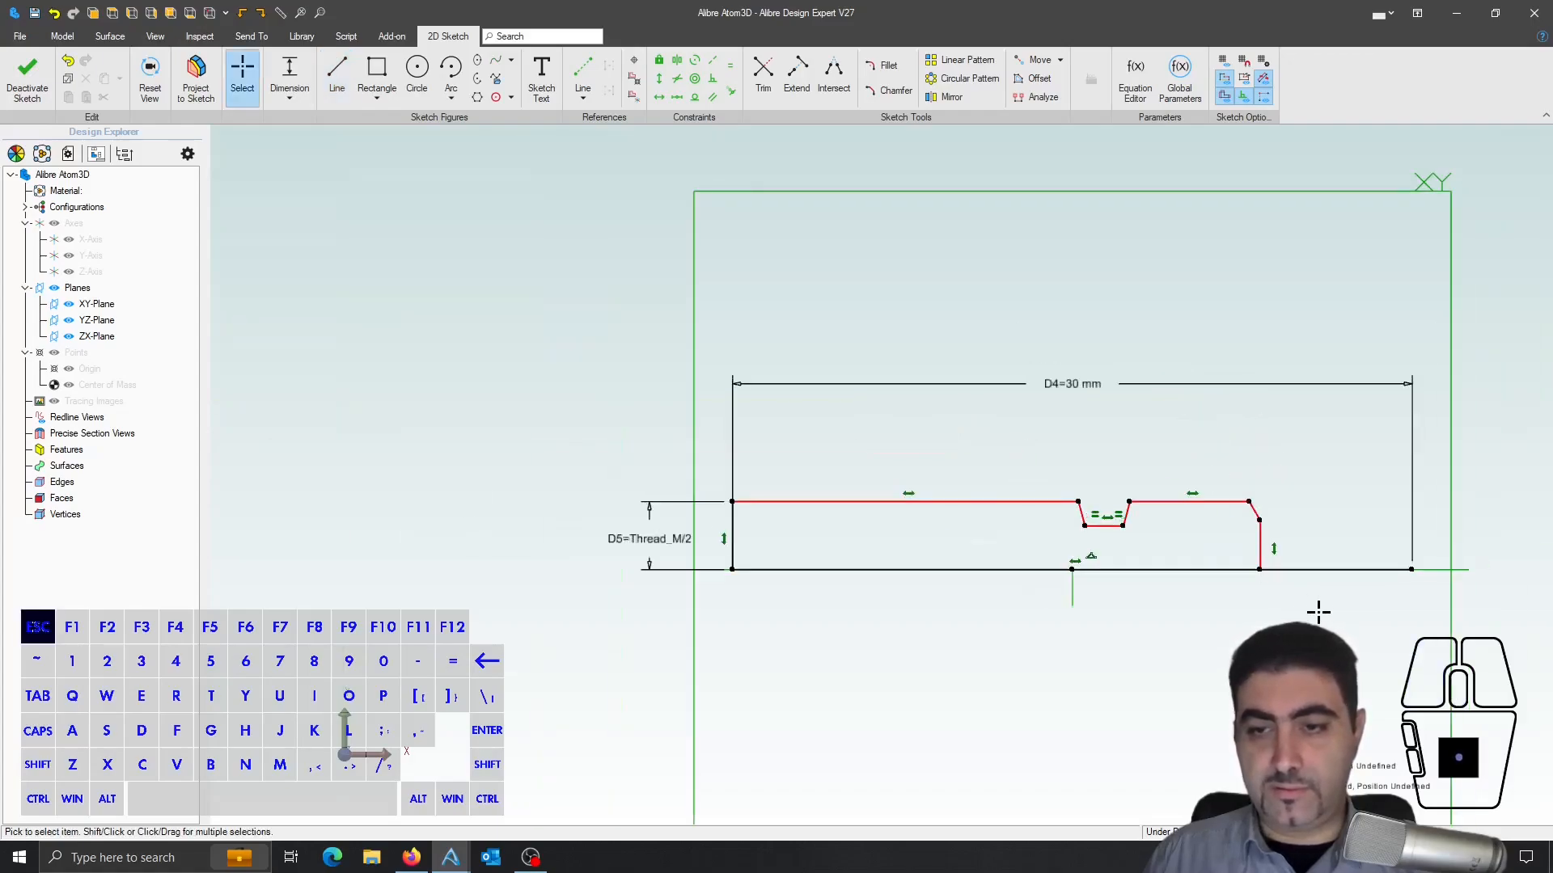
- Make the right vertical line's lower end coincident with the base line's right end, and spread the groove's upper corners outward
{"action": "left_click_drag", "start_coordinate": [1259, 569], "coordinate": [1413, 569]}
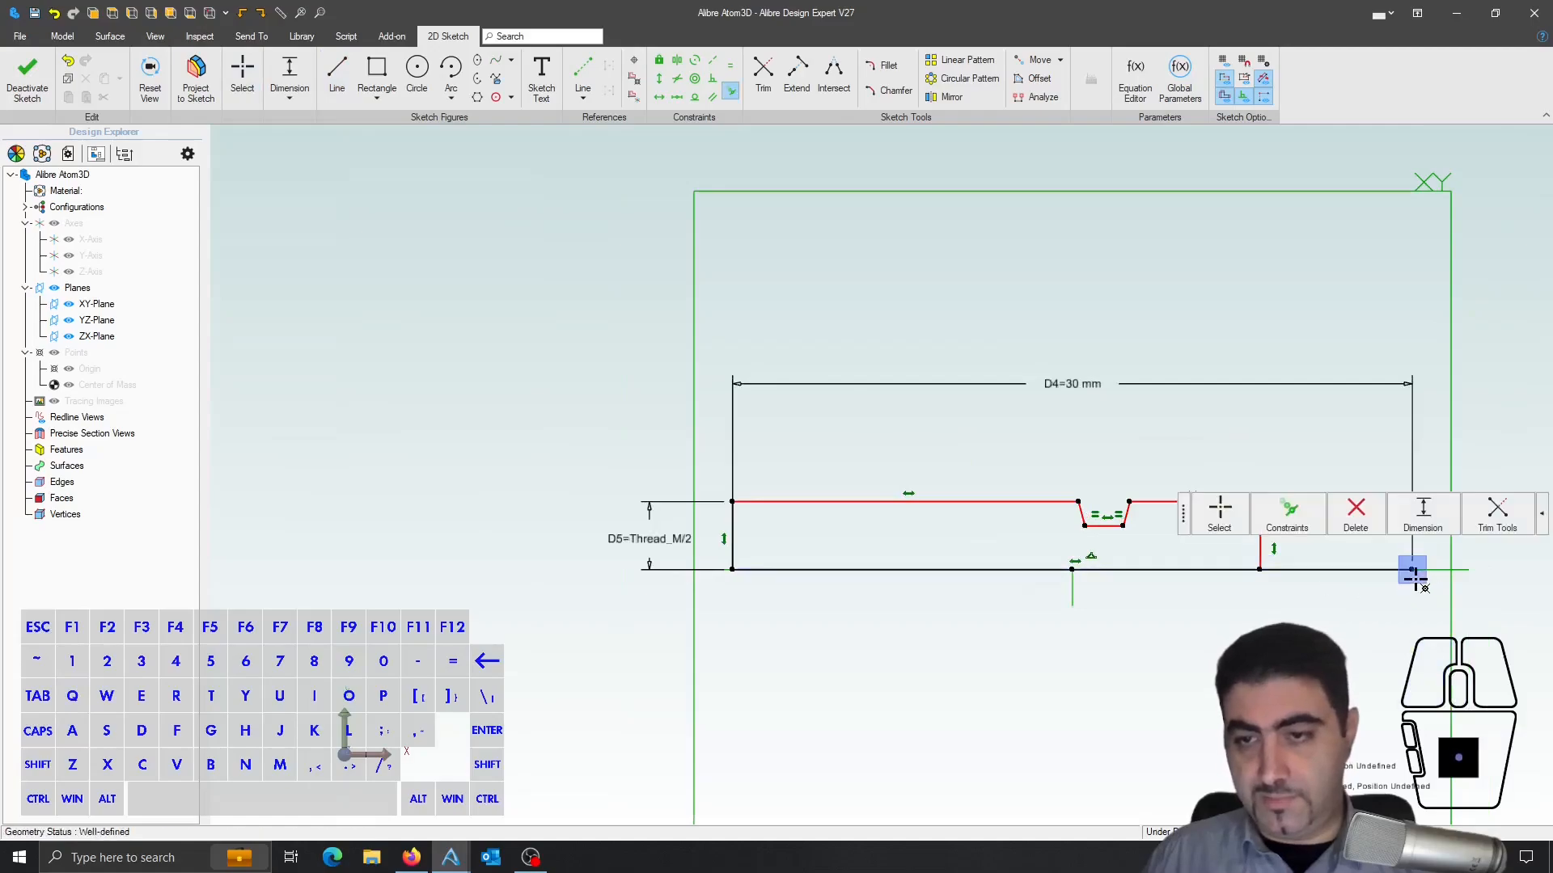
{"action": "key", "text": "Escape"}
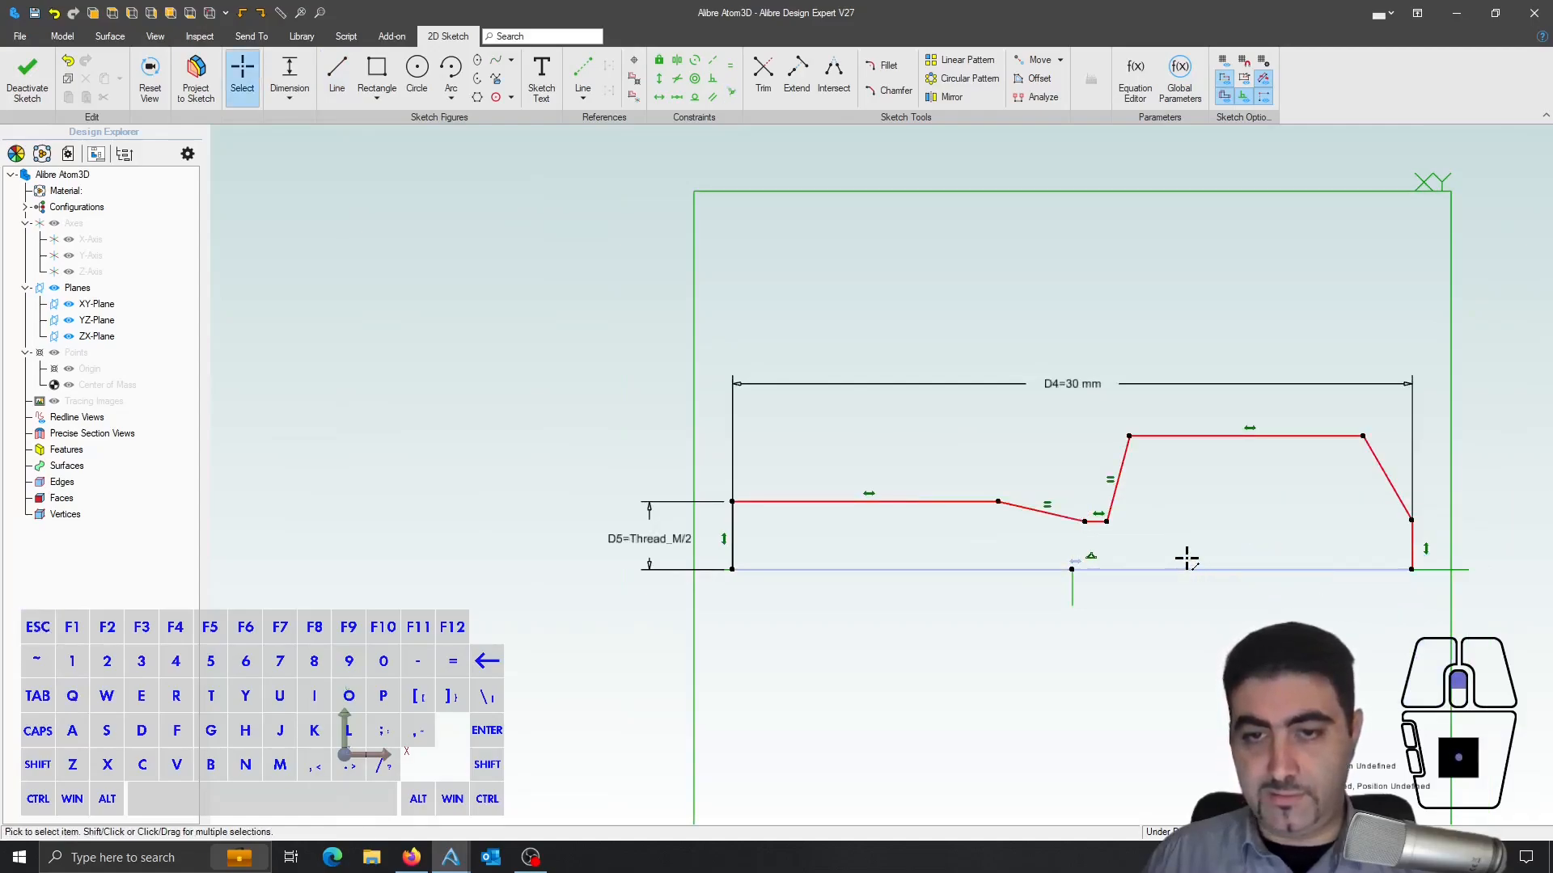
{"action": "scroll", "coordinate": [1188, 555], "scroll_direction": "up", "scroll_amount": 3}
{"action": "mouse_move", "coordinate": [1094, 386]}
{"action": "left_mouse_down"}
{"action": "mouse_move", "coordinate": [1084, 429]}
{"action": "mouse_move", "coordinate": [1012, 494]}
{"action": "mouse_move", "coordinate": [897, 500]}
{"action": "left_mouse_up"}
{"action": "mouse_move", "coordinate": [748, 463]}
{"action": "left_mouse_down"}
{"action": "mouse_move", "coordinate": [813, 437]}
{"action": "mouse_move", "coordinate": [795, 463]}
{"action": "mouse_move", "coordinate": [769, 464]}
{"action": "left_mouse_up"}
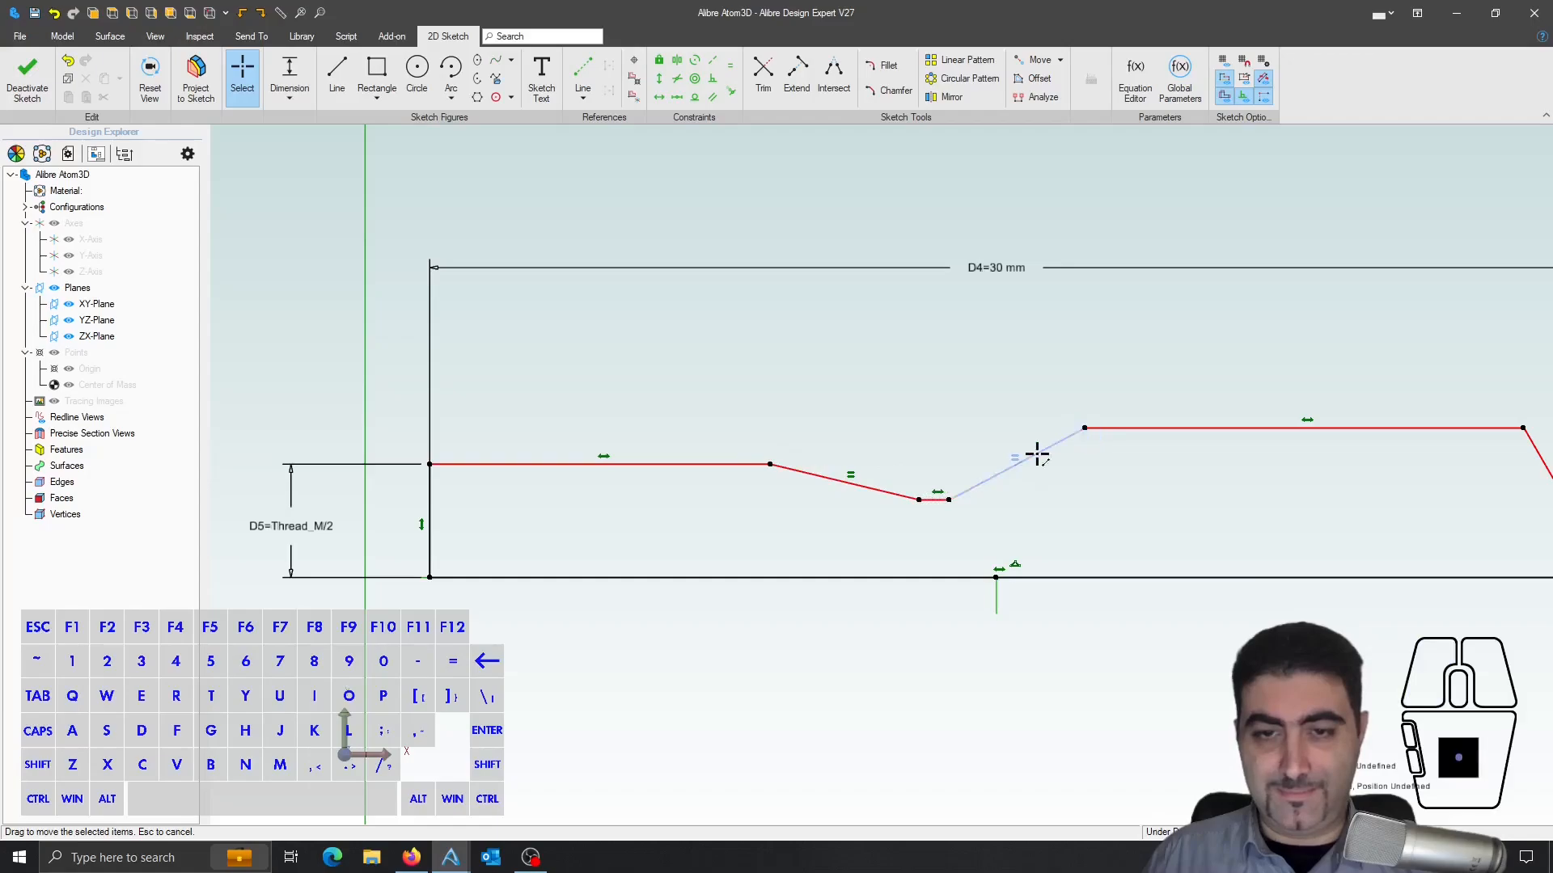
{"action": "key", "text": "Escape"}
- Dimension the angle between the groove's left wall and its floor as 120°
{"action": "scroll", "coordinate": [928, 534], "scroll_direction": "up", "scroll_amount": 3}
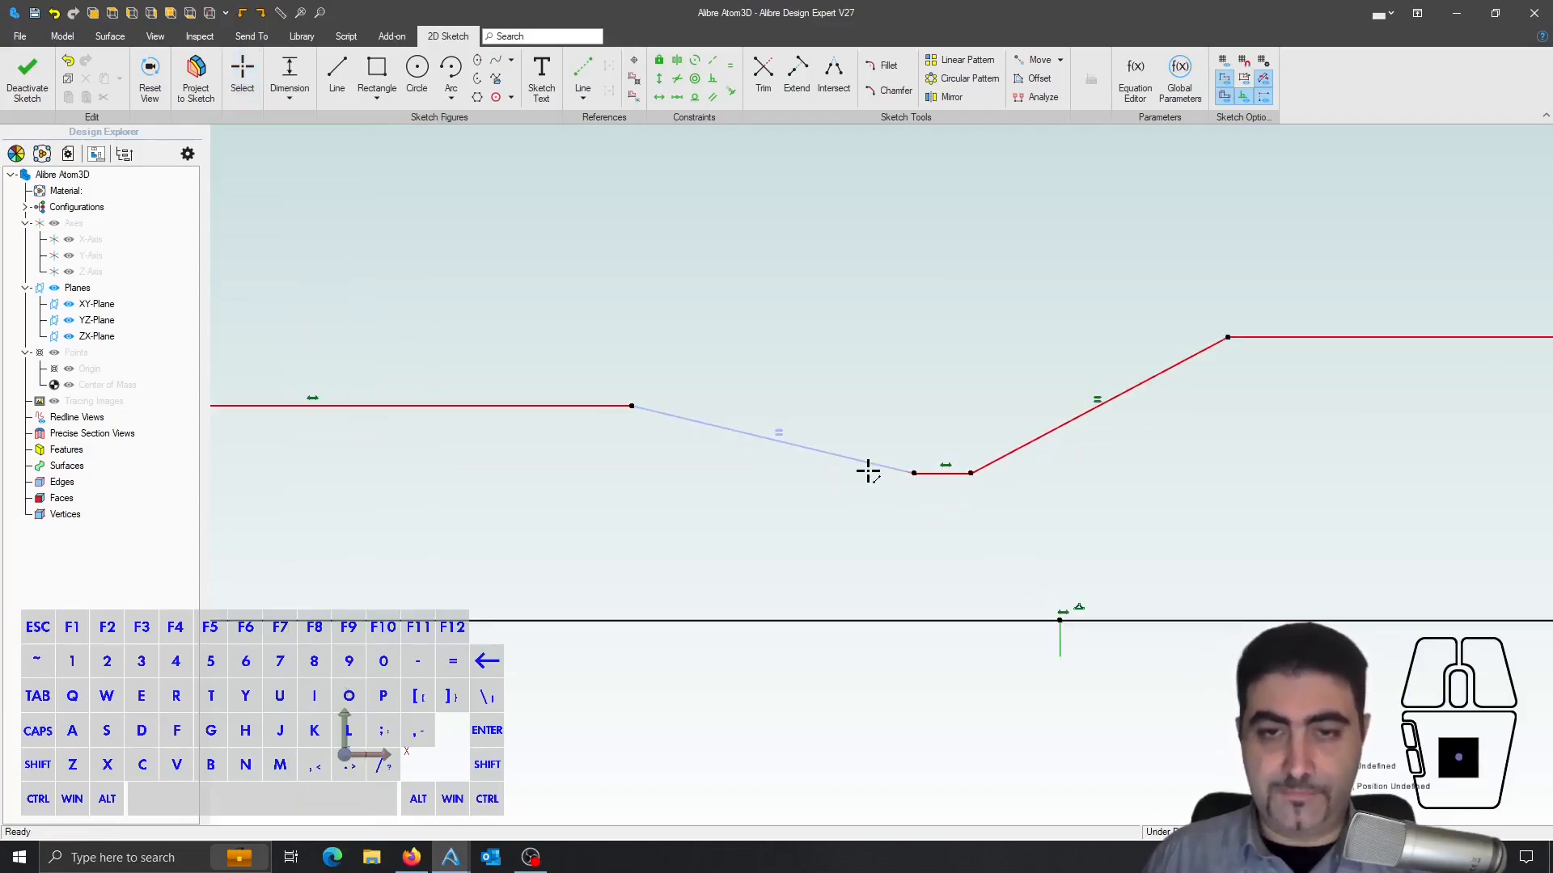
{"action": "left_click", "coordinate": [877, 411]}
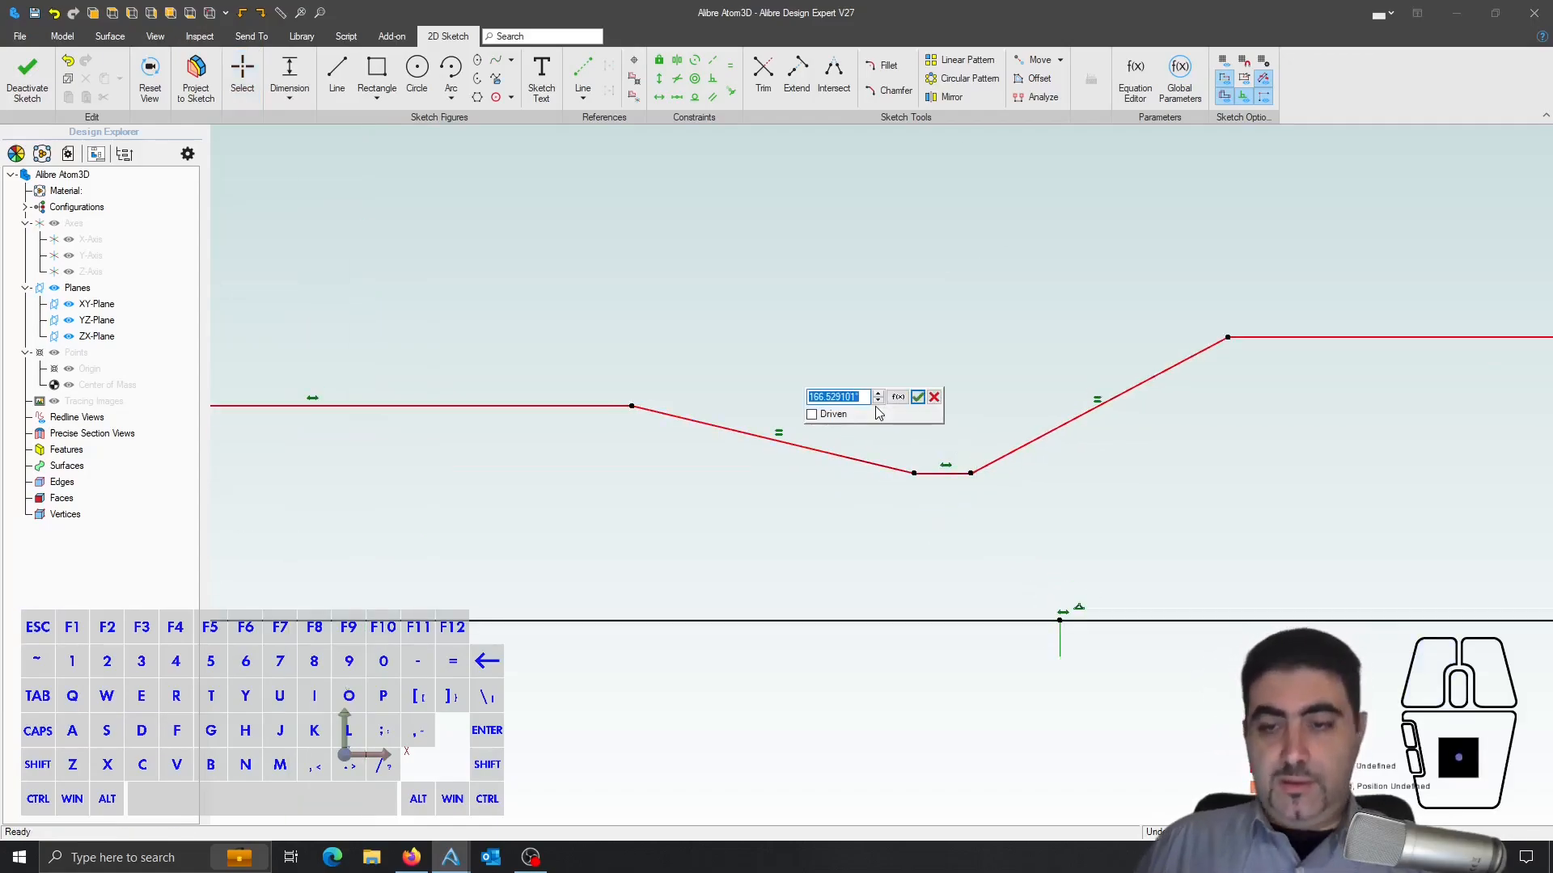
{"action": "type", "text": "120"}
{"action": "key", "text": "Return"}
{"action": "scroll", "coordinate": [876, 410], "scroll_direction": "down", "scroll_amount": 3}
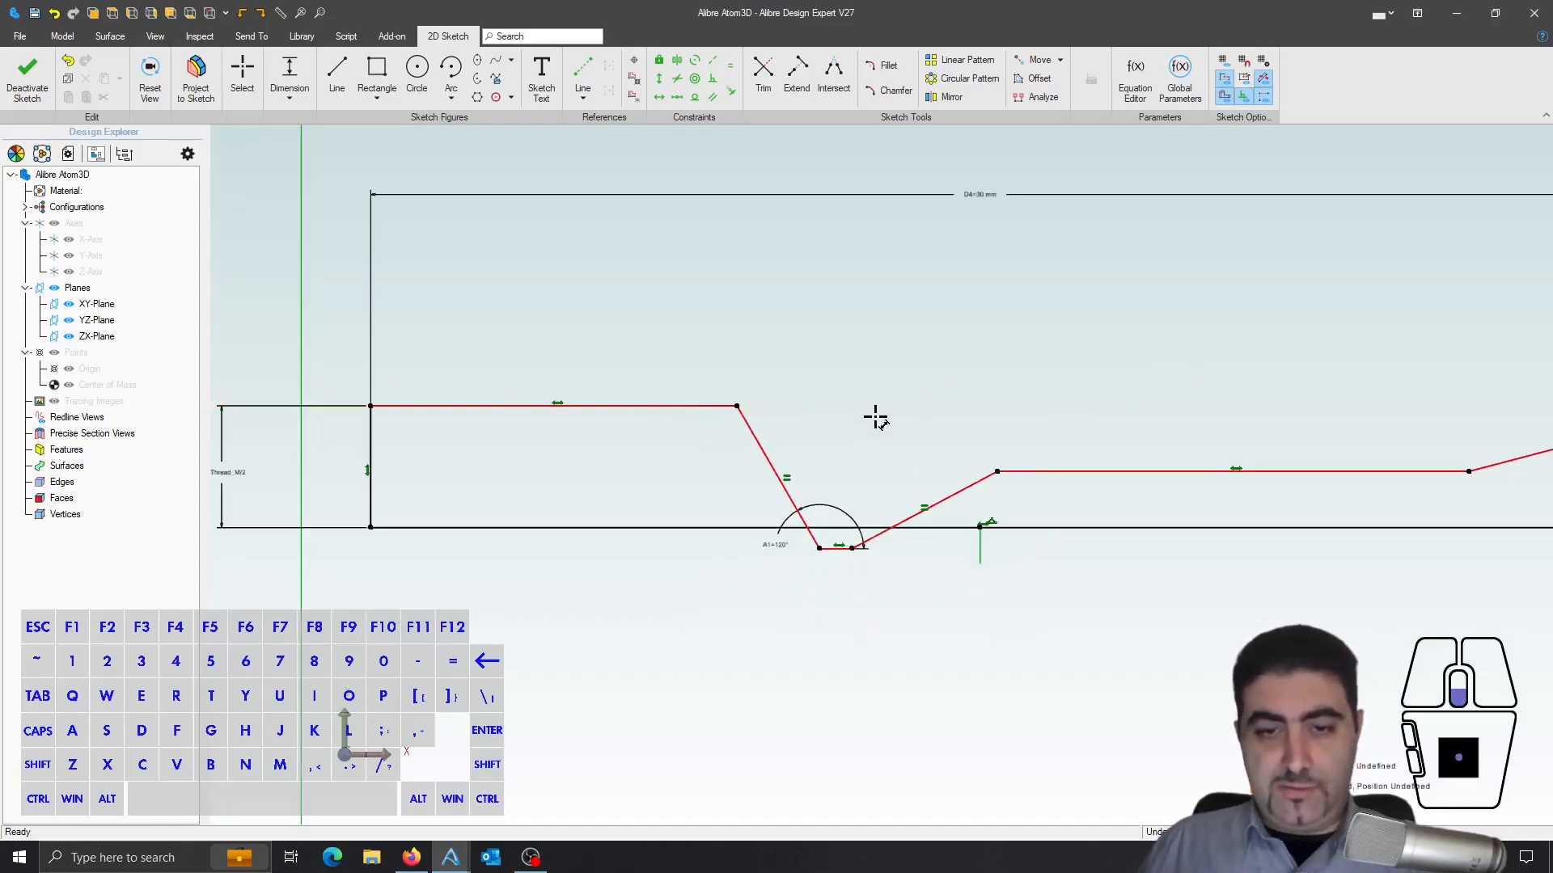
{"action": "scroll", "coordinate": [942, 529], "scroll_direction": "up", "scroll_amount": 2}
{"action": "key", "text": "Escape"}
- Dimension the angle between the groove's right wall and its floor with the equation a1
{"action": "key", "text": "d"}
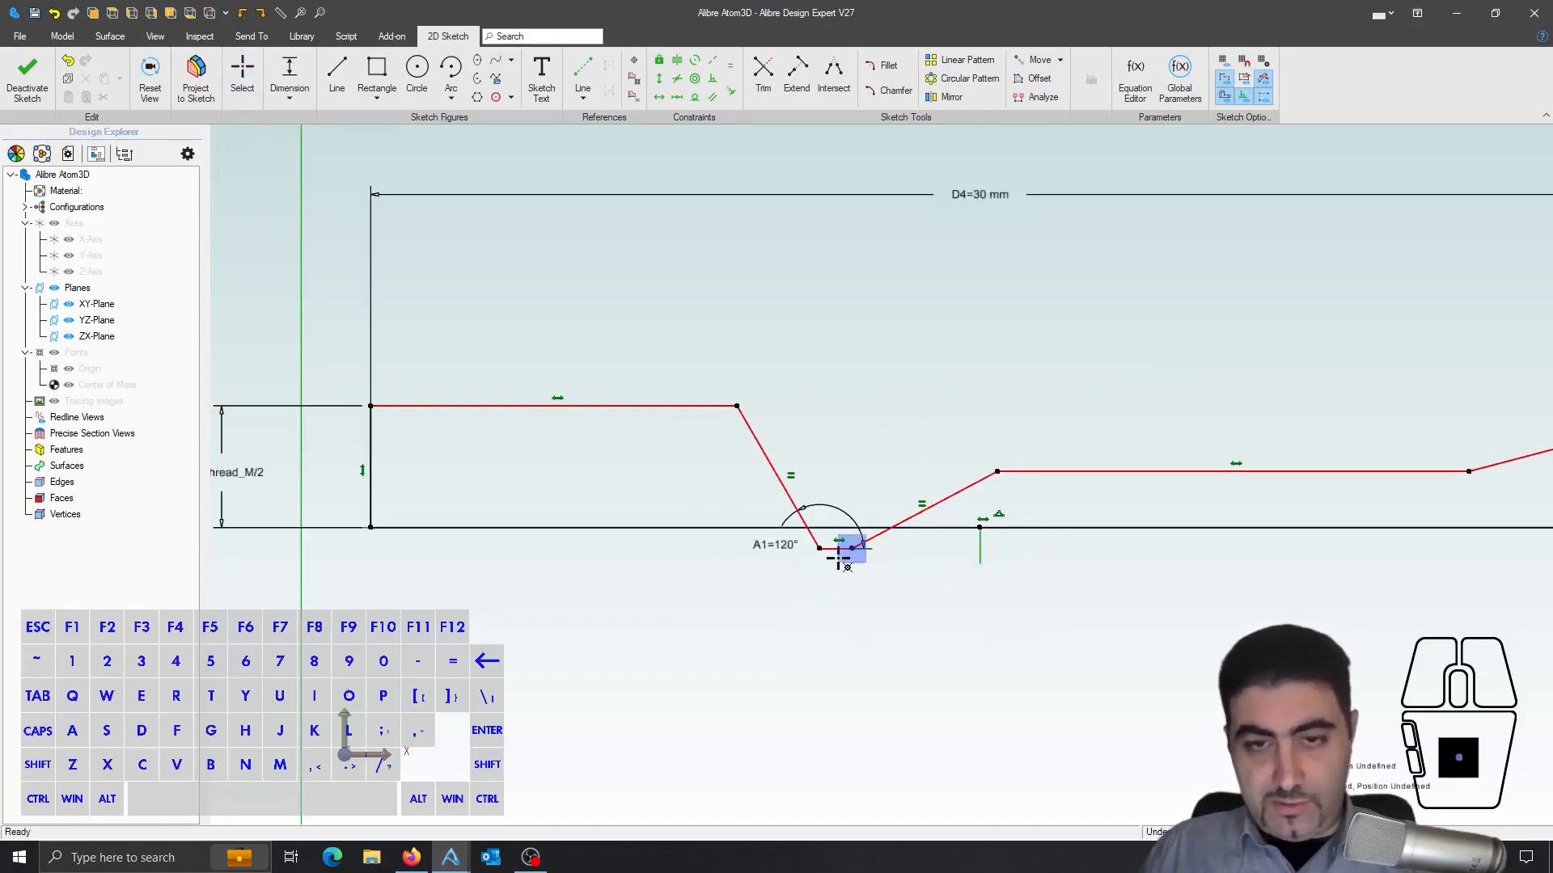
{"action": "scroll", "coordinate": [842, 541], "scroll_direction": "up", "scroll_amount": 2}
{"action": "left_click", "coordinate": [832, 542]}
{"action": "left_click", "coordinate": [968, 482]}
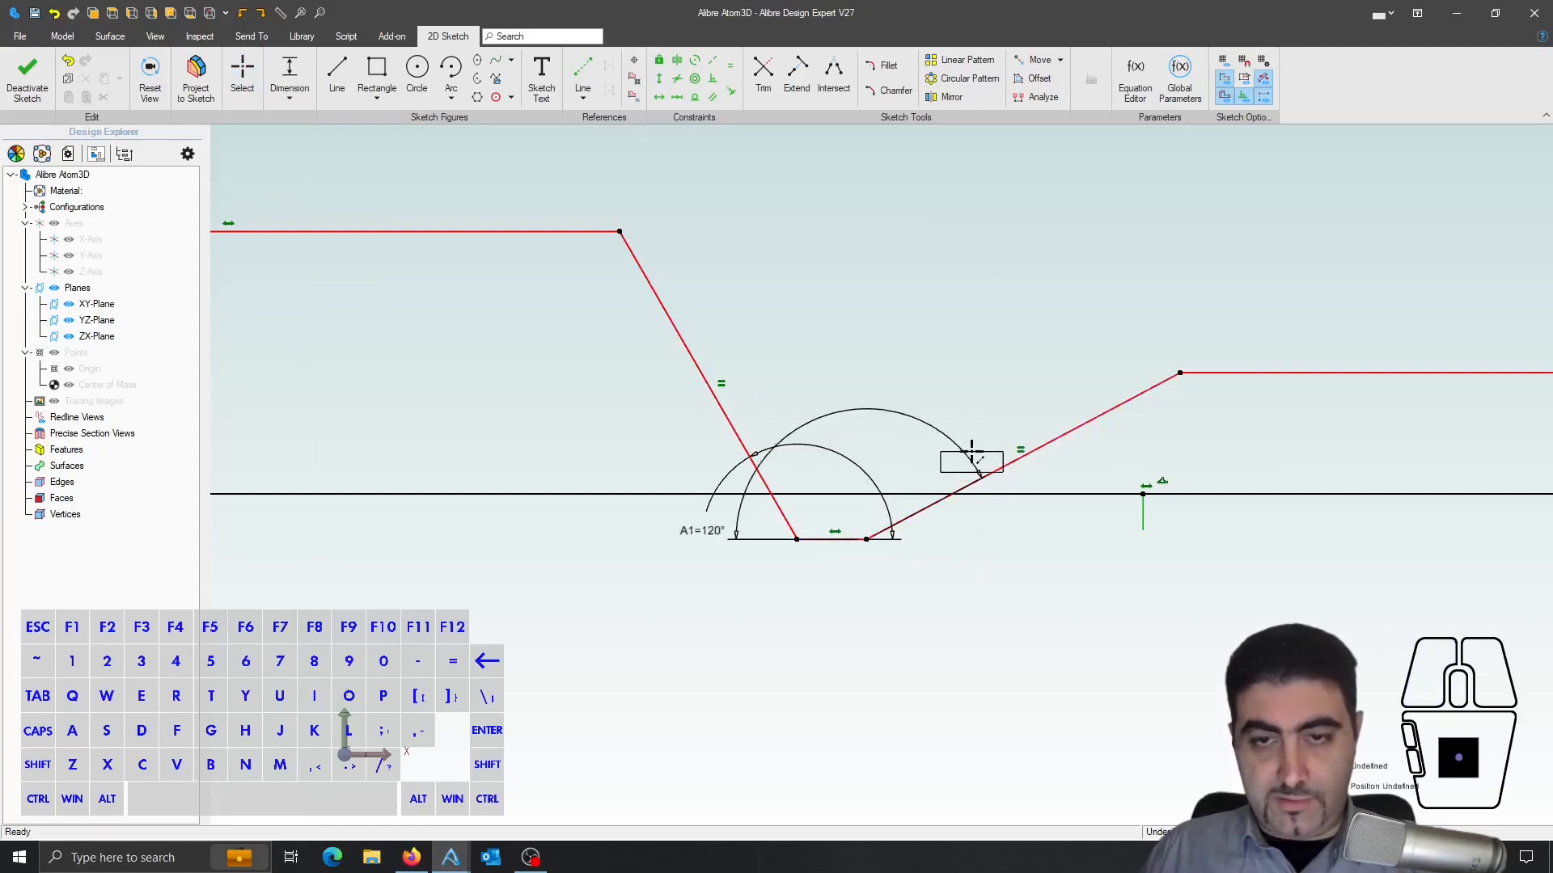
{"action": "left_click", "coordinate": [973, 409]}
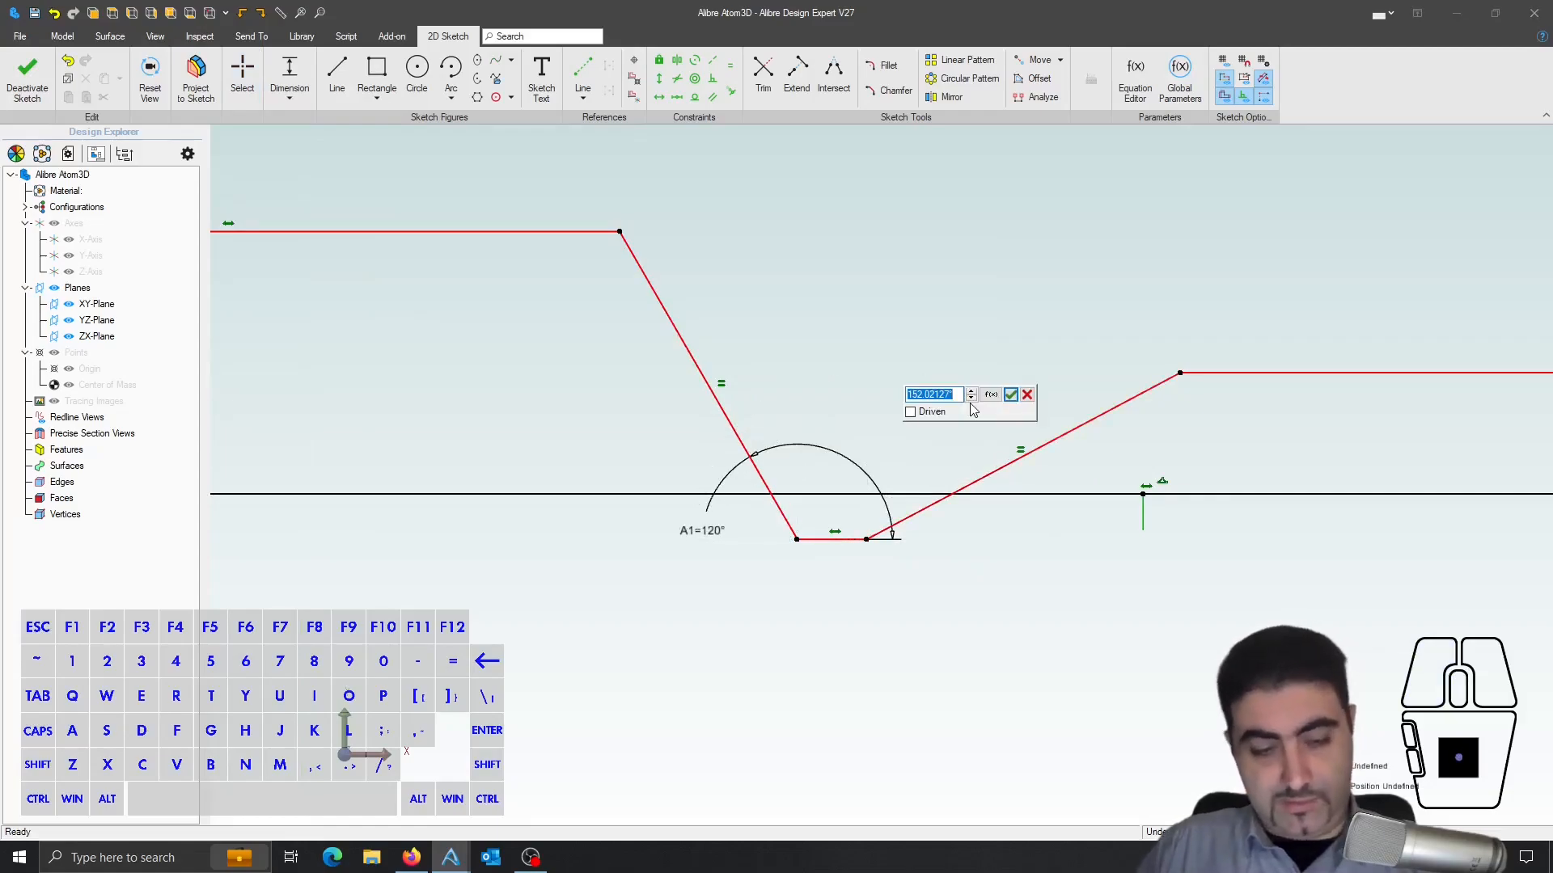
{"action": "type", "text": "A1"}
{"action": "key", "text": "Return"}
{"action": "key", "text": "Escape"}
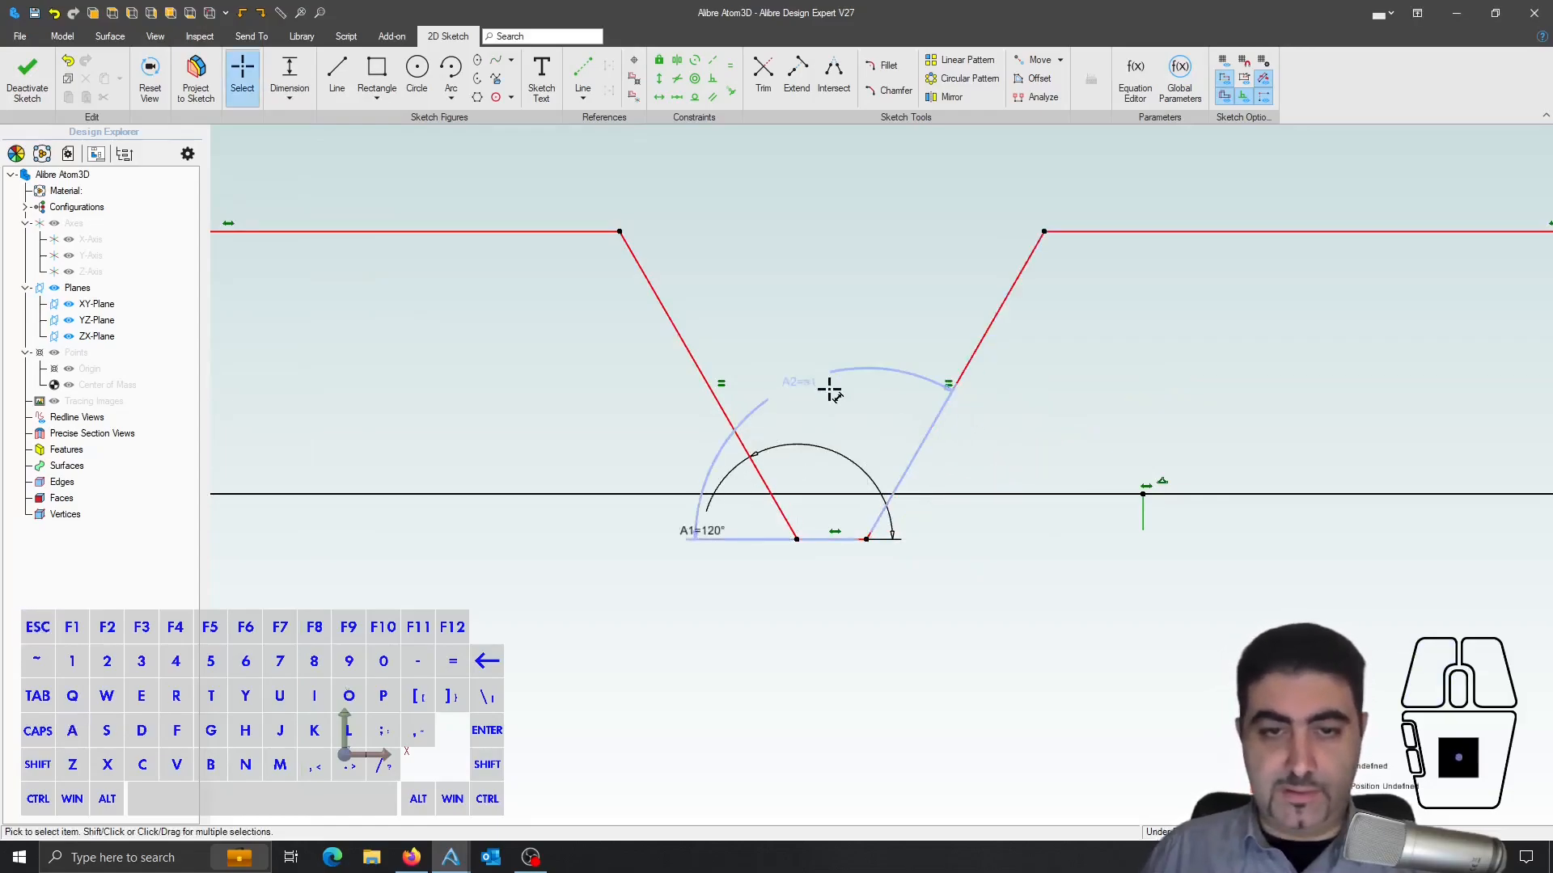
- Move the groove floor's right corner up above the base line to make the groove shallow with short sloped walls
{"action": "left_click_drag", "start_coordinate": [864, 539], "coordinate": [842, 286]}
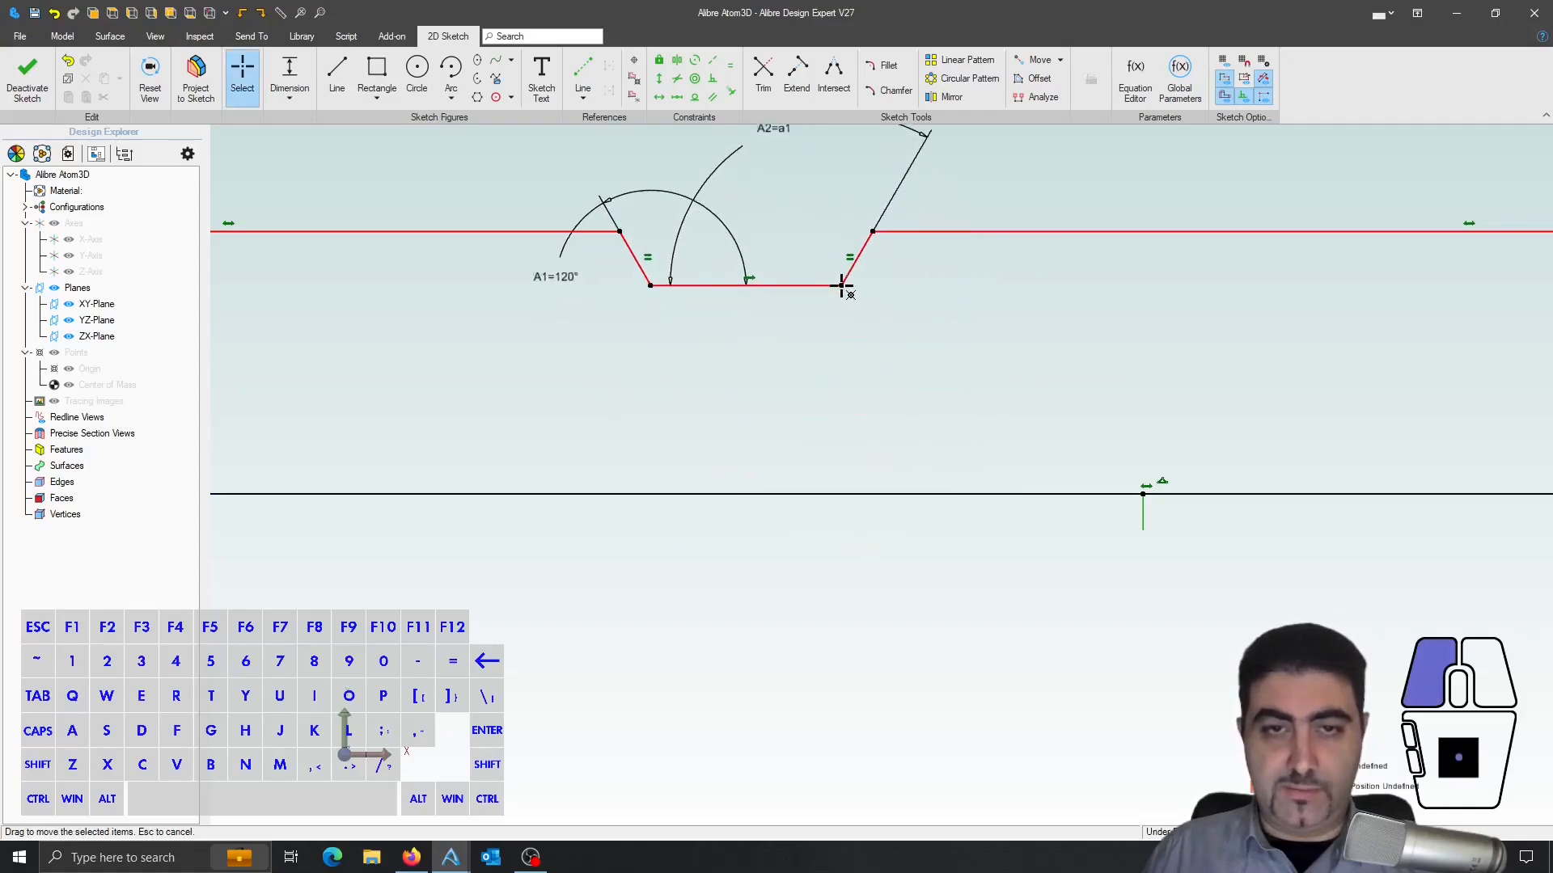
{"action": "scroll", "coordinate": [731, 332], "scroll_direction": "down", "scroll_amount": 2}
{"action": "key", "text": "Escape"}
{"action": "scroll", "coordinate": [733, 327], "scroll_direction": "up", "scroll_amount": 2}
{"action": "key", "text": "s"}
{"action": "key", "text": "d"}
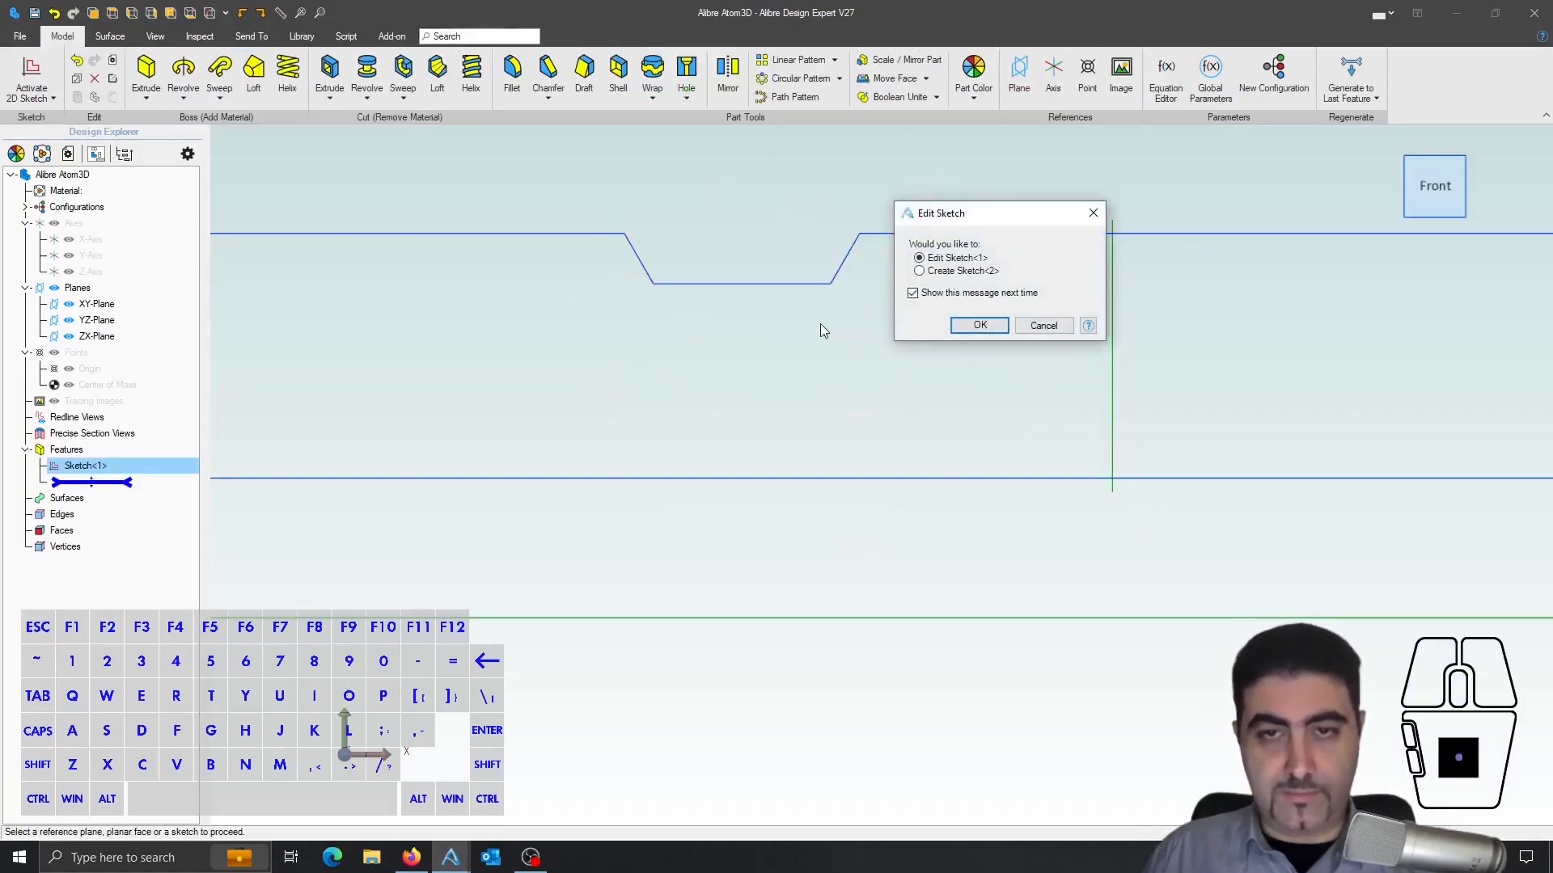
{"action": "left_click", "coordinate": [1024, 327]}
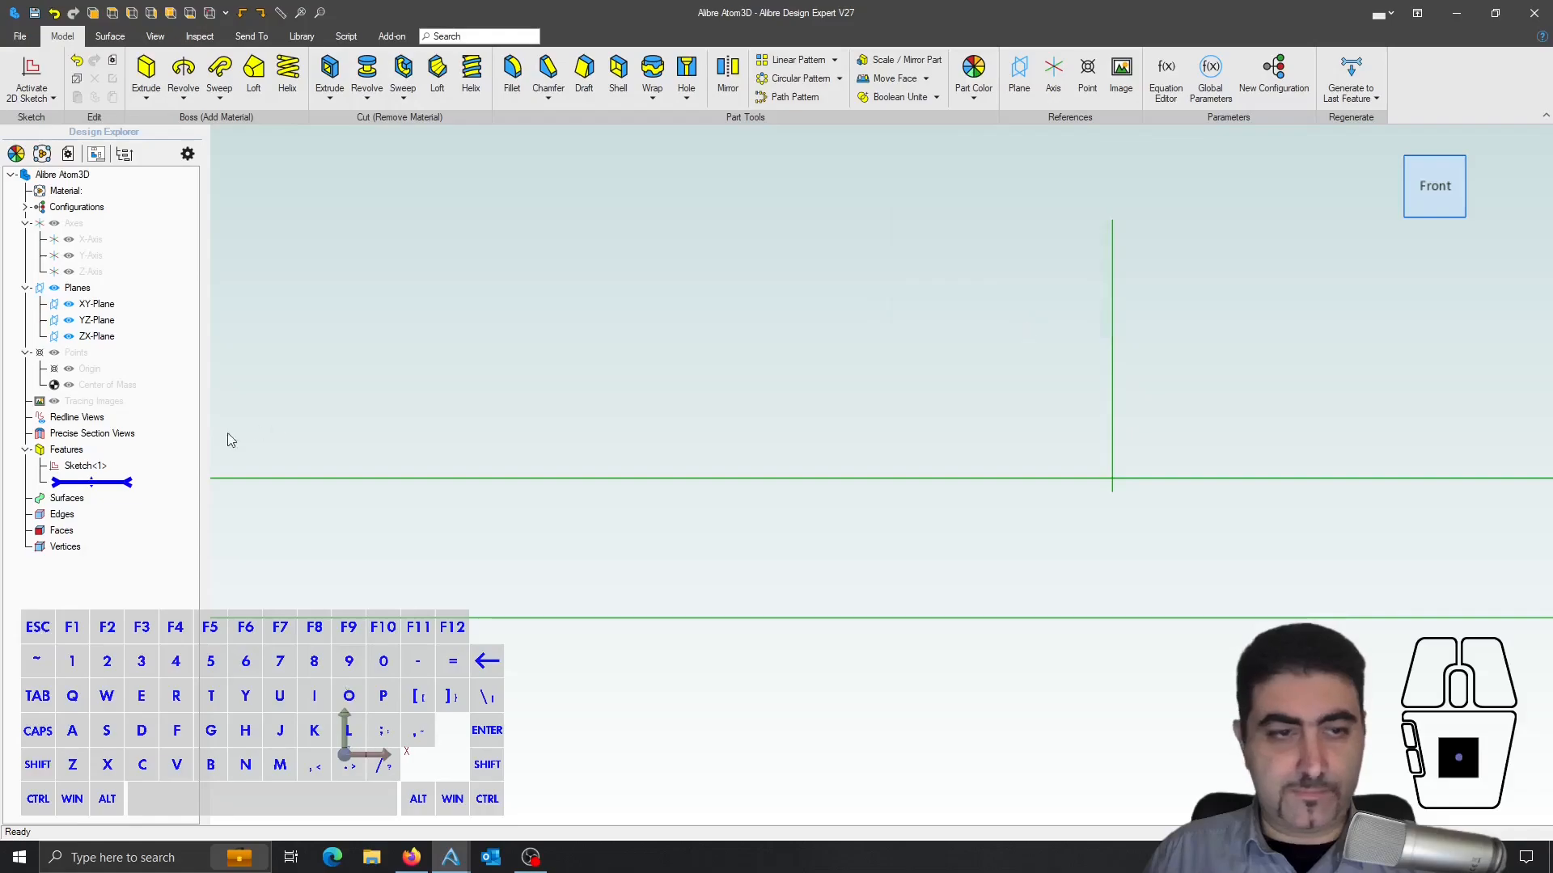
{"action": "double_click", "coordinate": [87, 466]}
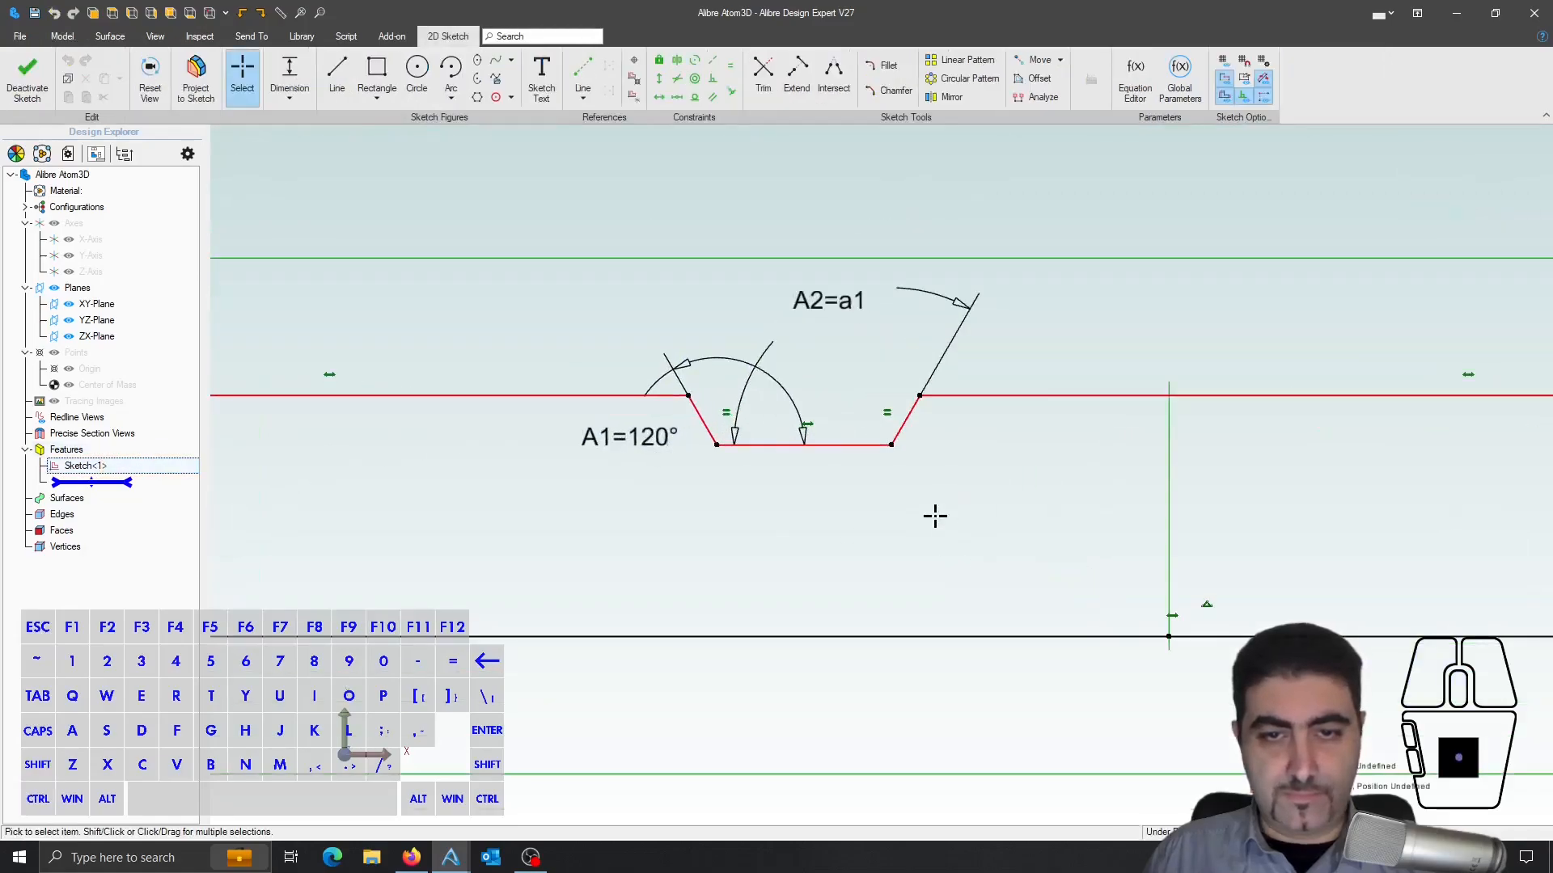
- Dimension the groove floor's width as 1.25 mm
{"action": "scroll", "coordinate": [924, 513], "scroll_direction": "up", "scroll_amount": 3}
{"action": "key", "text": "d"}
{"action": "left_click", "coordinate": [782, 414]}
{"action": "left_click", "coordinate": [770, 478]}
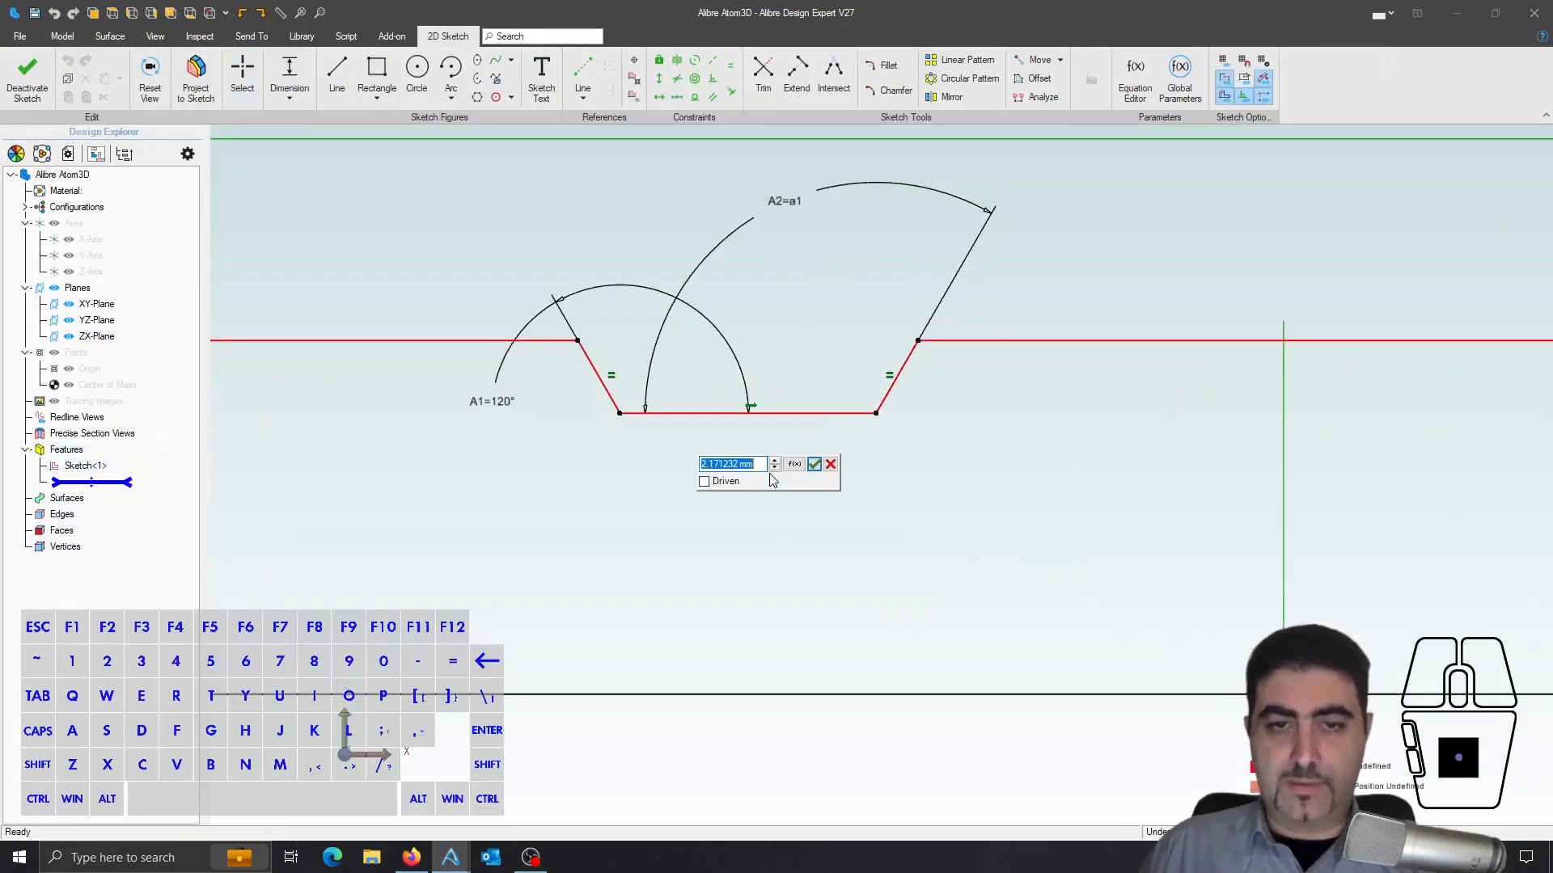
{"action": "type", "text": "1.25"}
{"action": "key", "text": "Return"}
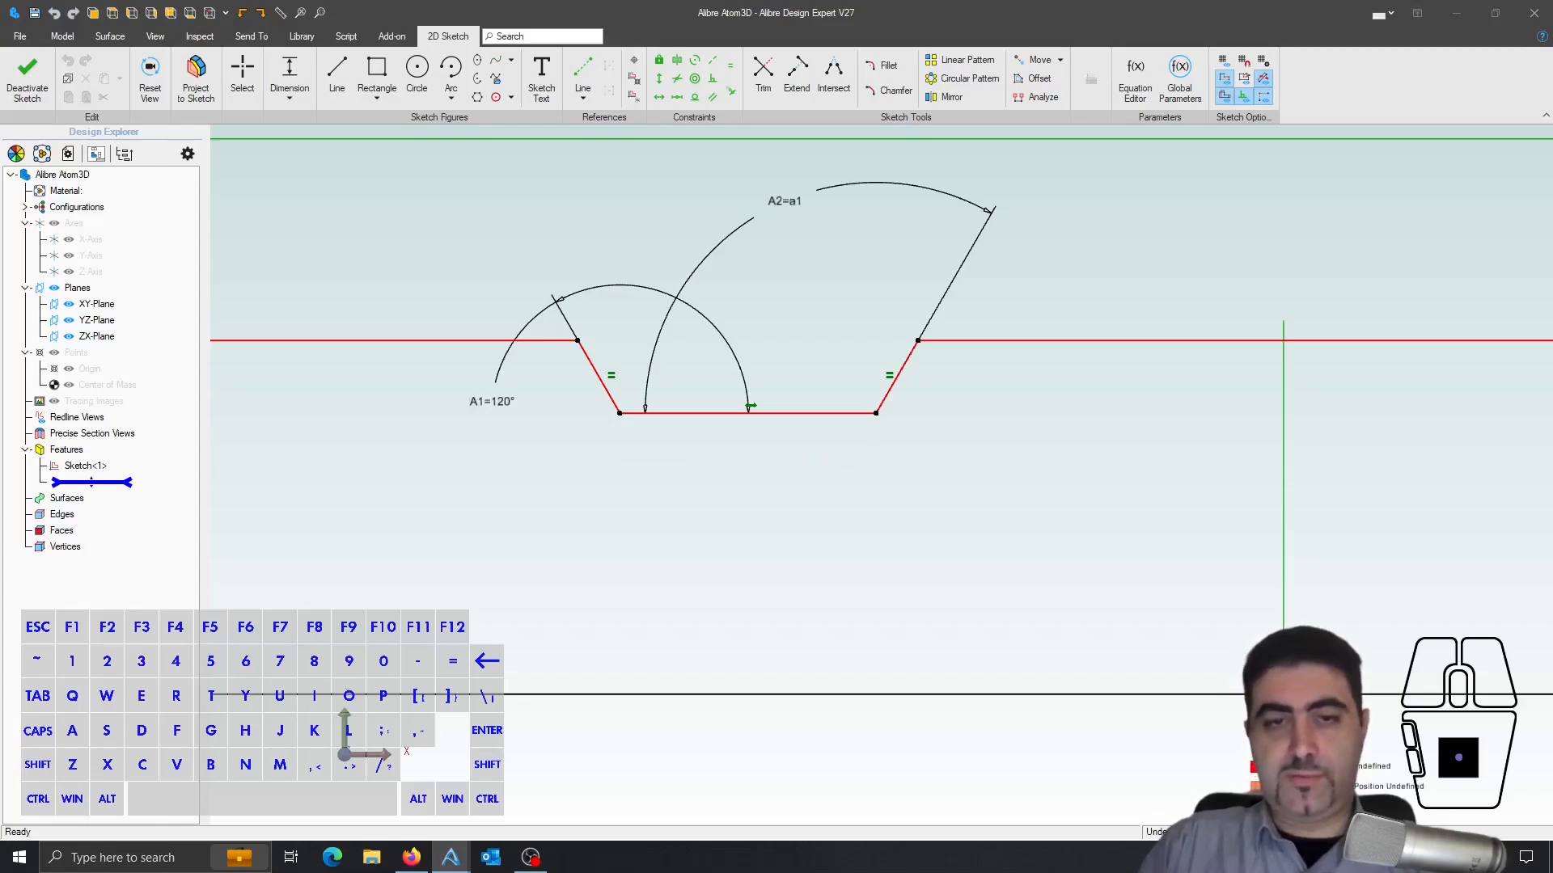
{"action": "key", "text": "Escape"}
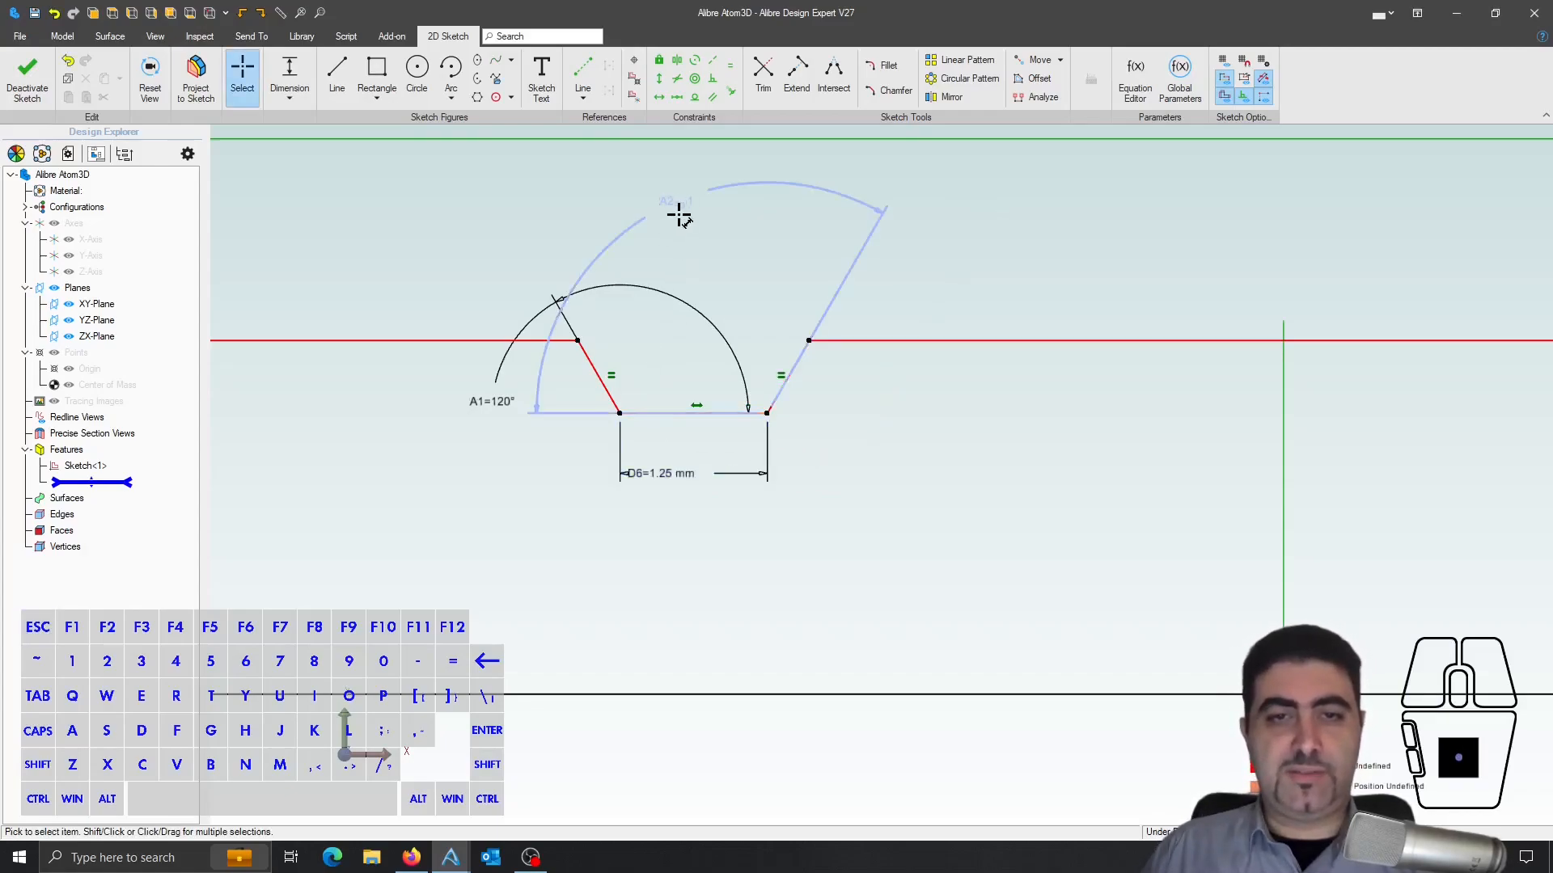
- Set the groove floor's width to the equation Thread_P+.25 and reposition the groove's right angle and width dimension labels
{"action": "mouse_move", "coordinate": [679, 215]}
{"action": "left_mouse_down"}
{"action": "mouse_move", "coordinate": [824, 294]}
{"action": "mouse_move", "coordinate": [778, 293]}
{"action": "left_mouse_up"}
{"action": "double_click", "coordinate": [669, 476]}
{"action": "type", "text": "T"}
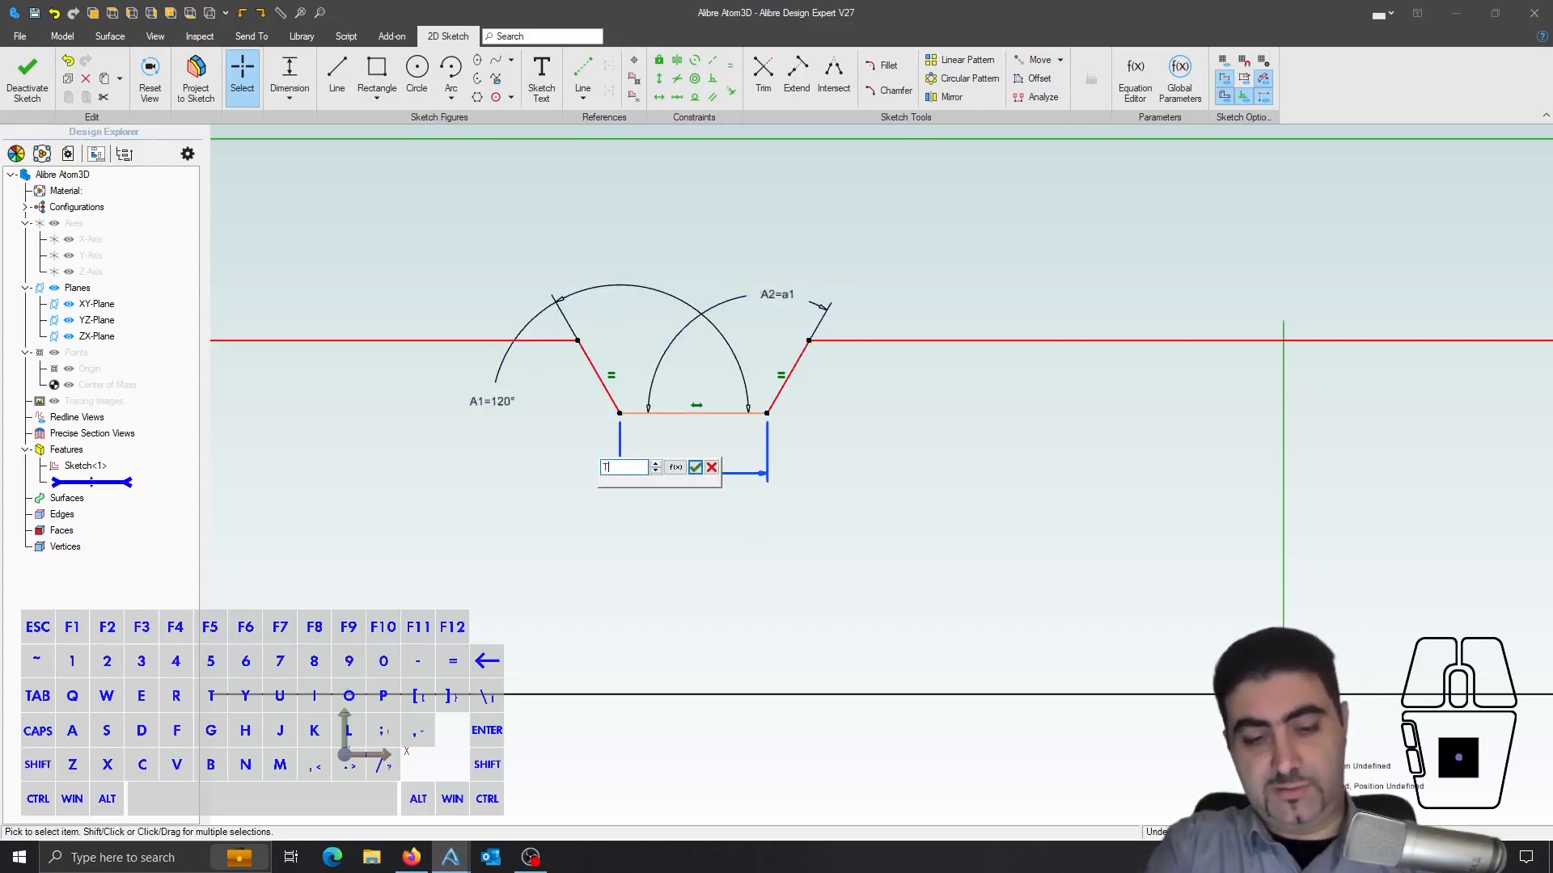
{"action": "type", "text": "hread_P"}
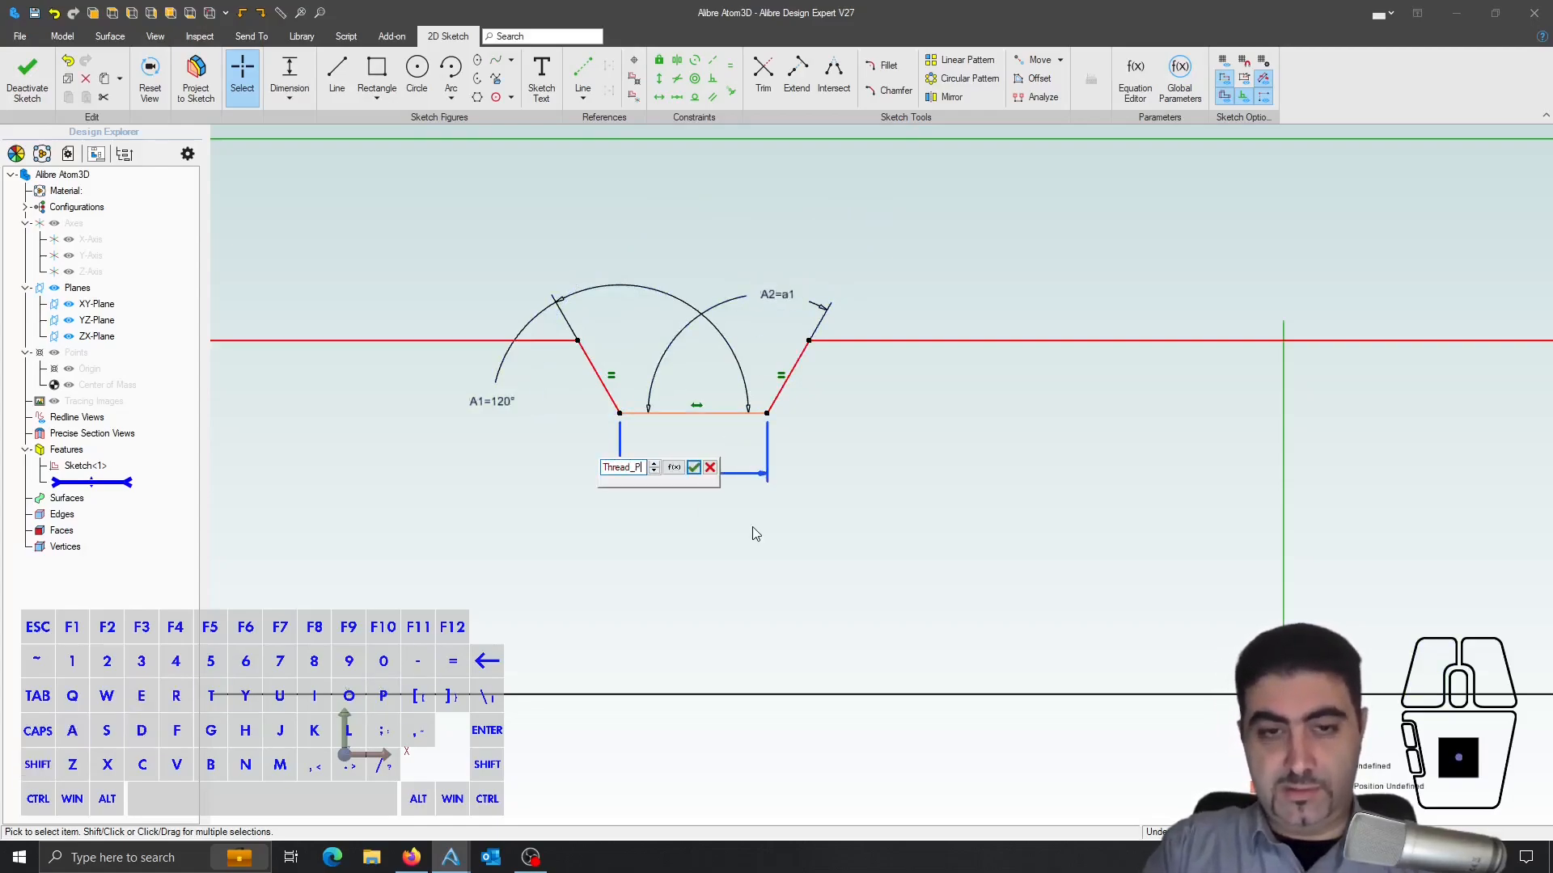
{"action": "type", "text": "+.25"}
{"action": "key", "text": "Return"}
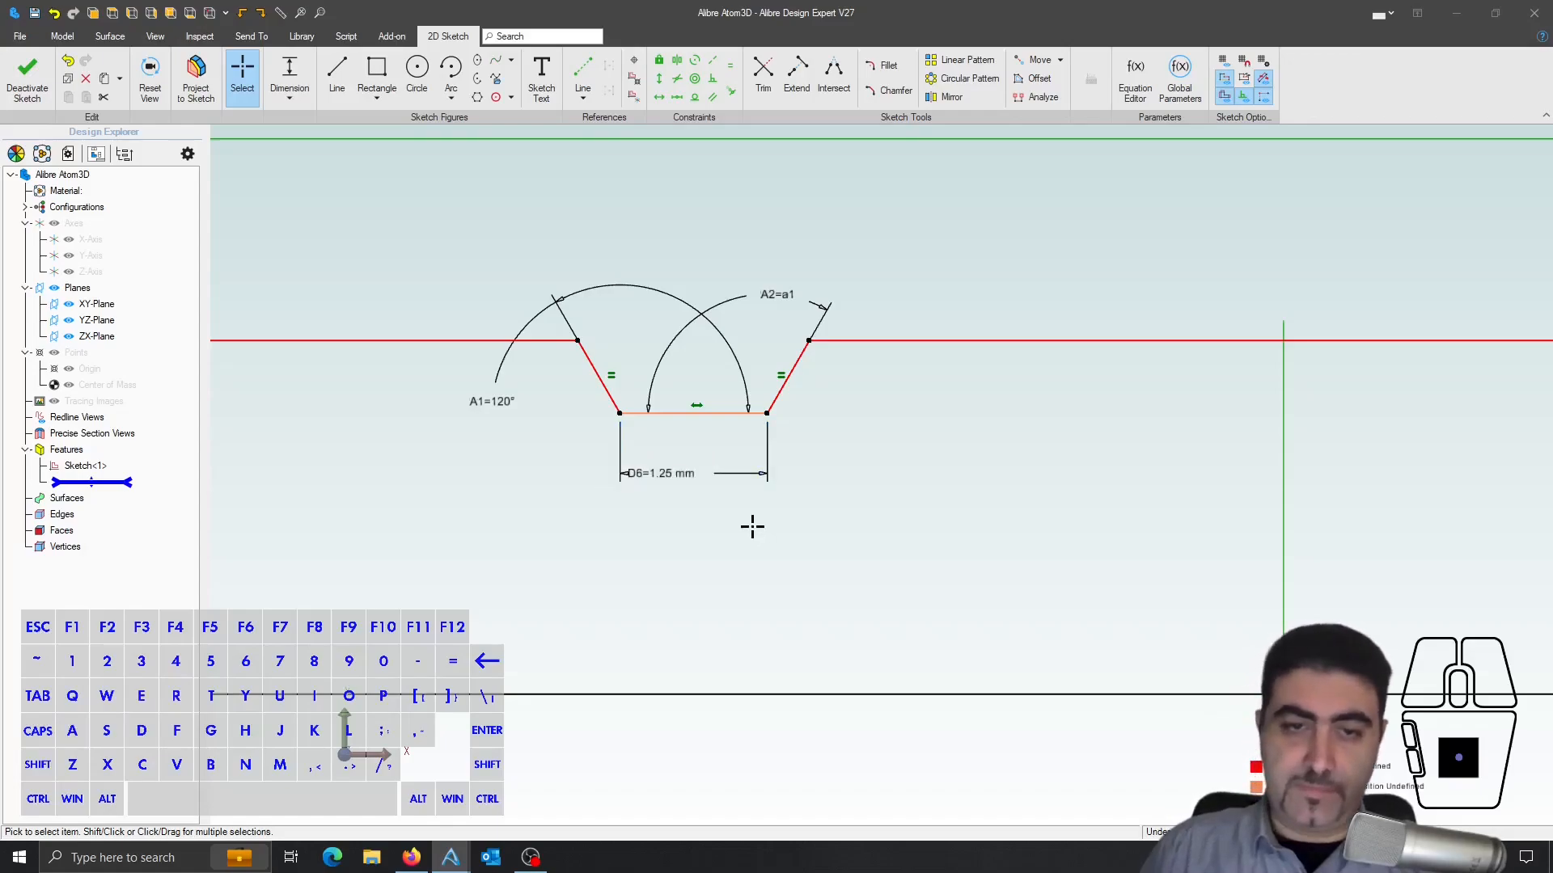
{"action": "left_click_drag", "start_coordinate": [663, 475], "coordinate": [489, 499]}
{"action": "key", "text": "Escape"}
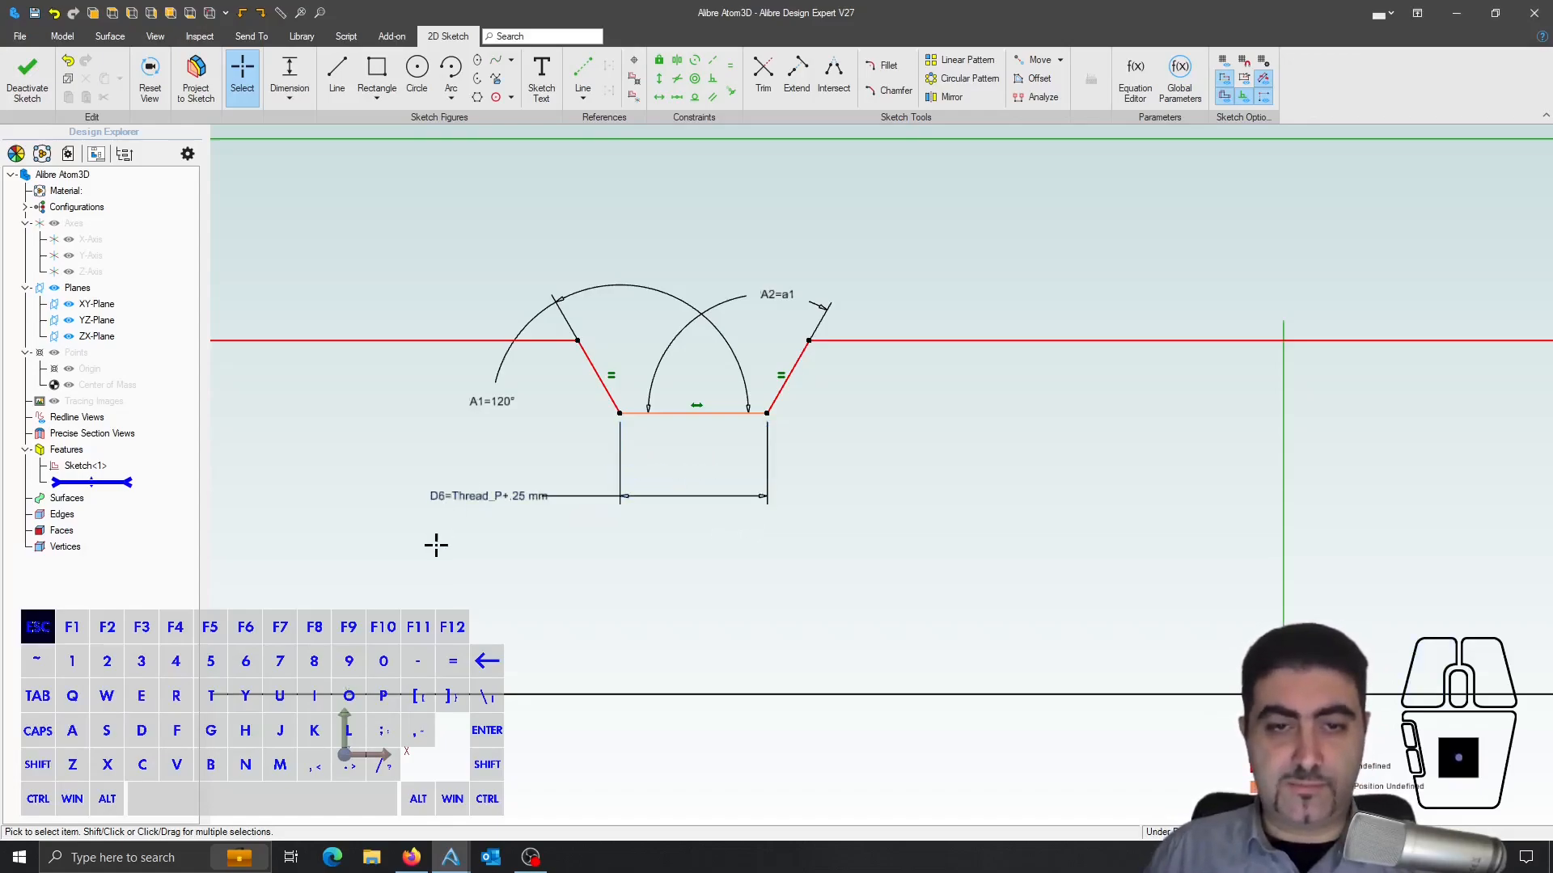
- Dimension the angle between the long upper line and the end chamfer with a1, and shift the chamfer's upper corner close to the shaft end
{"action": "scroll", "coordinate": [378, 520], "scroll_direction": "down", "scroll_amount": 2}
{"action": "scroll", "coordinate": [575, 478], "scroll_direction": "down", "scroll_amount": 3}
{"action": "scroll", "coordinate": [548, 509], "scroll_direction": "up", "scroll_amount": 1}
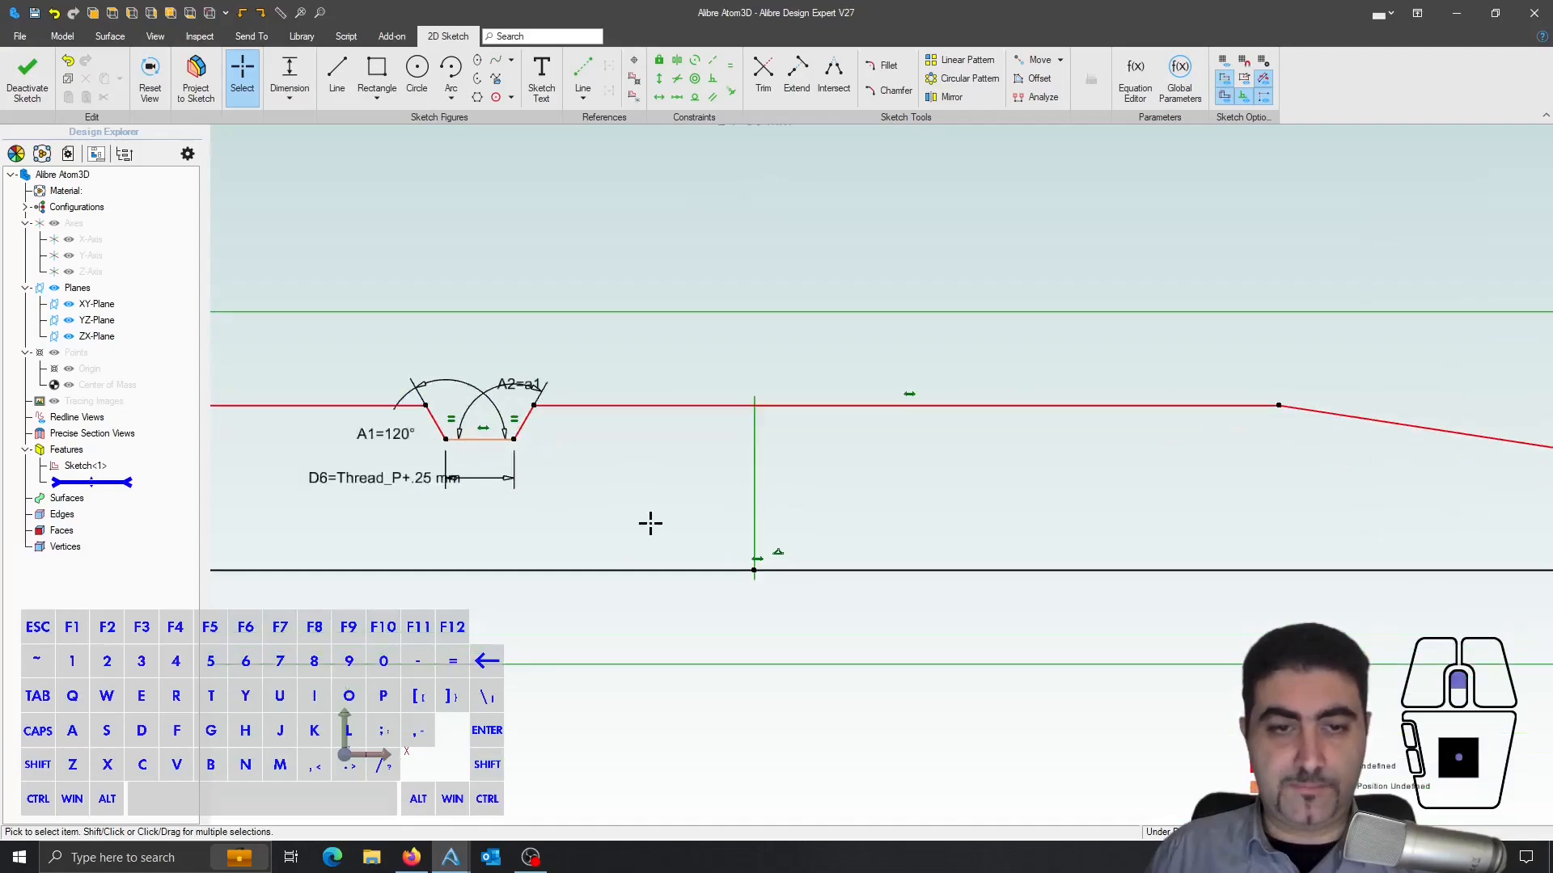
{"action": "scroll", "coordinate": [544, 493], "scroll_direction": "up", "scroll_amount": 3}
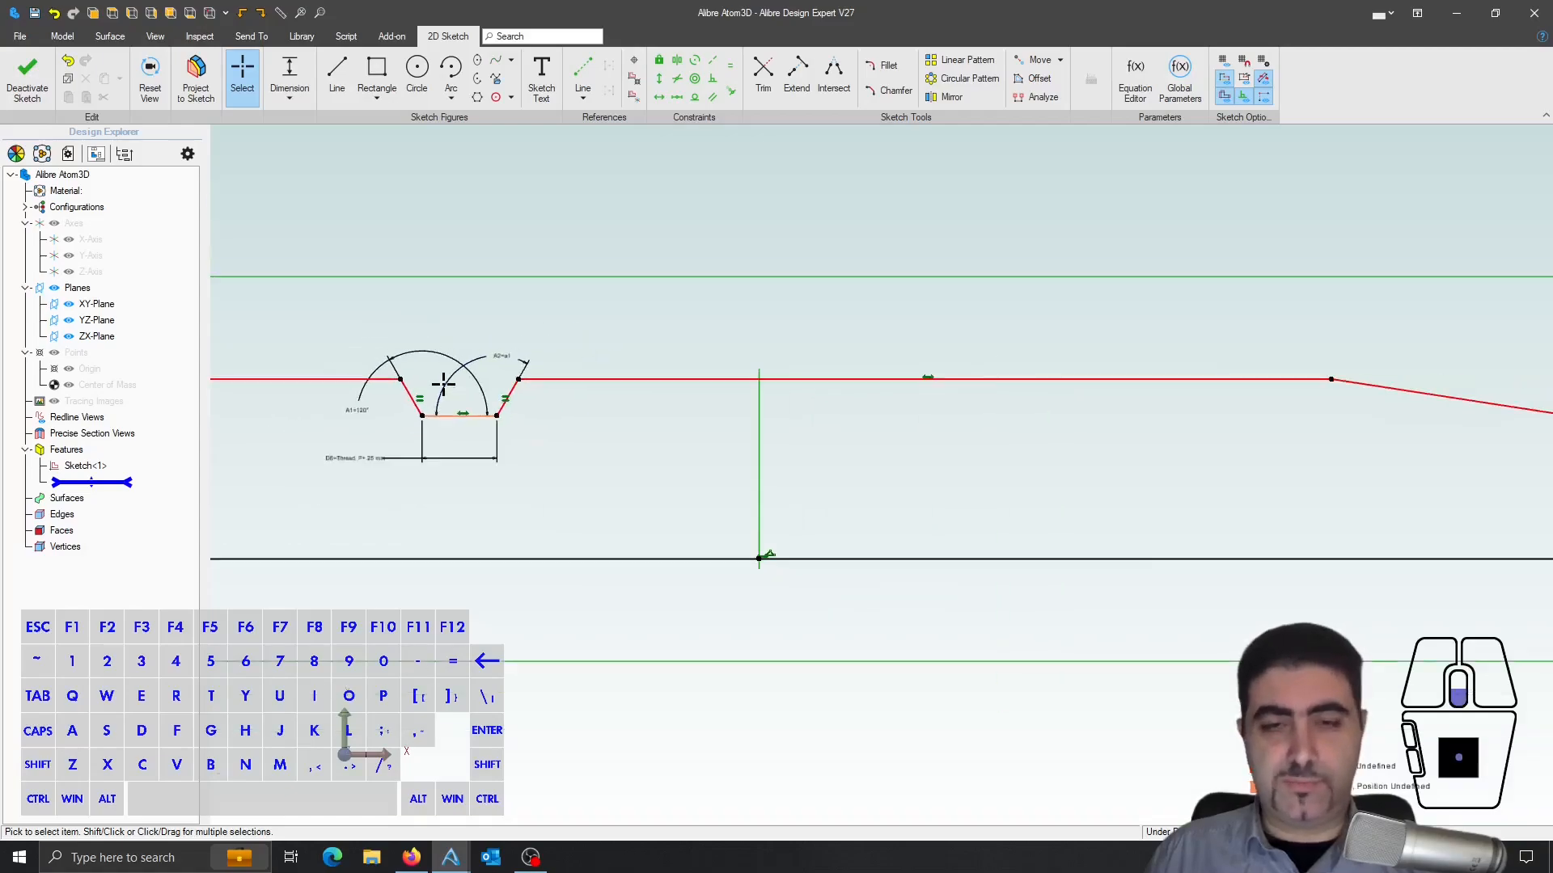
{"action": "scroll", "coordinate": [453, 380], "scroll_direction": "down", "scroll_amount": 2}
{"action": "scroll", "coordinate": [978, 432], "scroll_direction": "down", "scroll_amount": 2}
{"action": "scroll", "coordinate": [1394, 463], "scroll_direction": "up", "scroll_amount": 2}
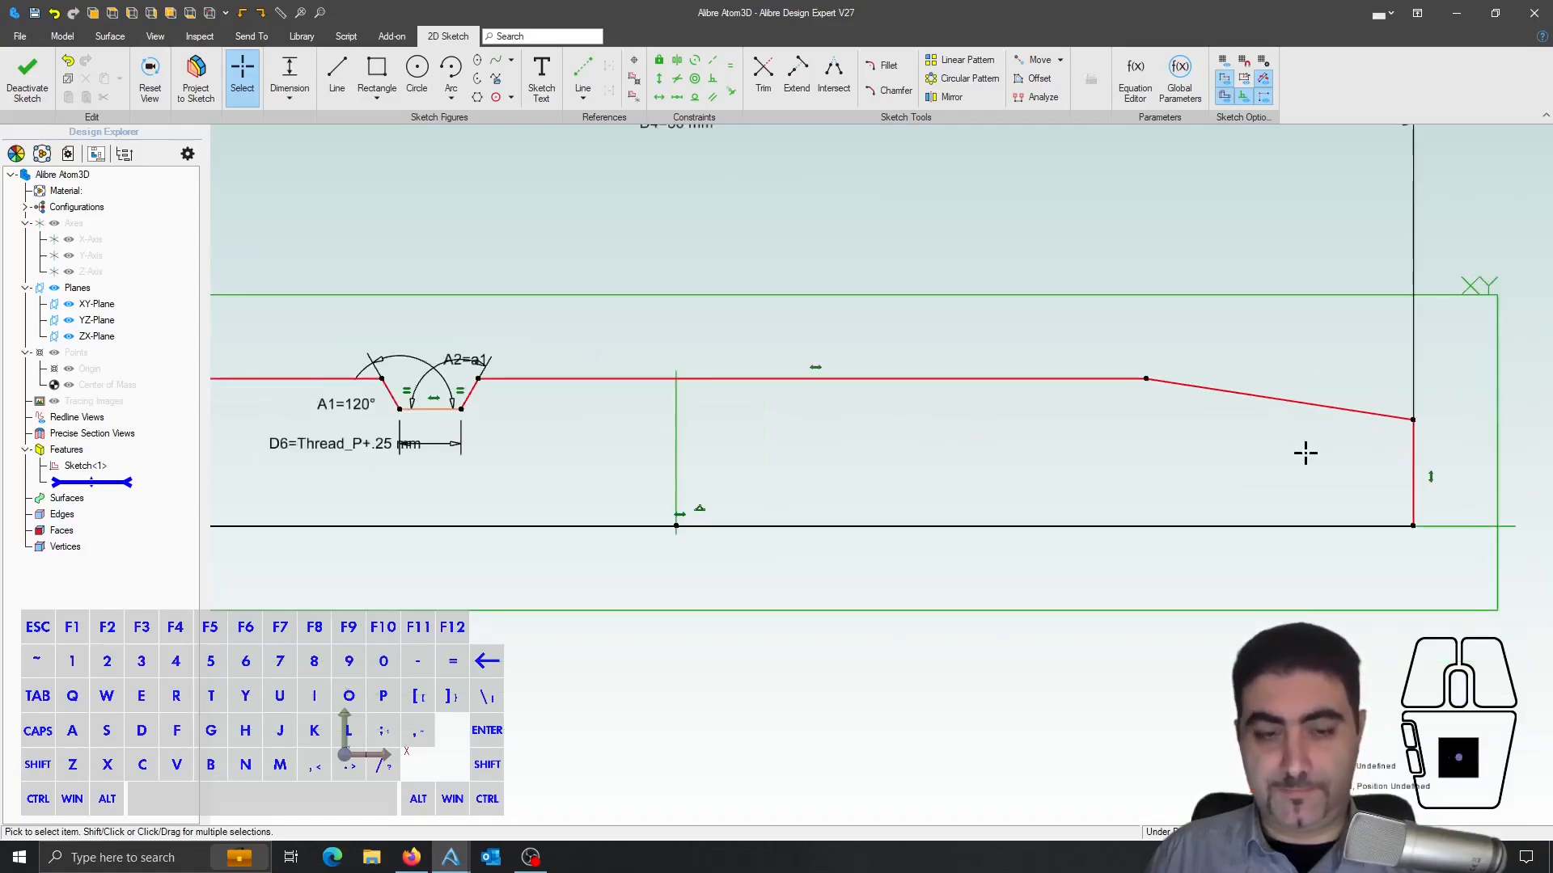
{"action": "key", "text": "d"}
{"action": "left_click", "coordinate": [1108, 379]}
{"action": "left_click", "coordinate": [1170, 382]}
{"action": "left_click", "coordinate": [1145, 411]}
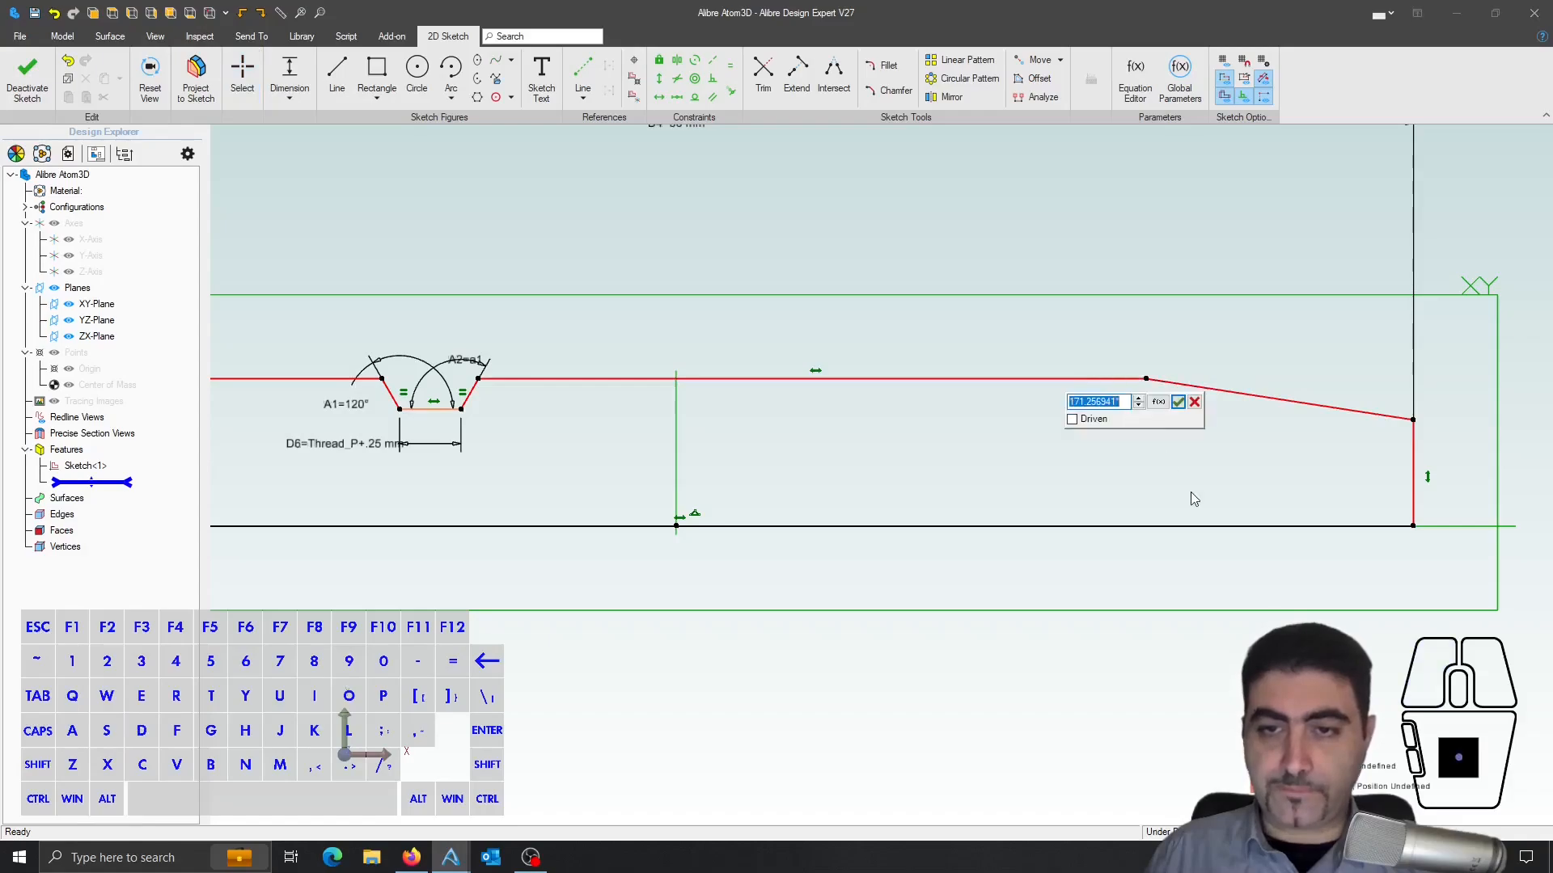
{"action": "type", "text": "a1"}
{"action": "key", "text": "Return"}
{"action": "key", "text": "Escape"}
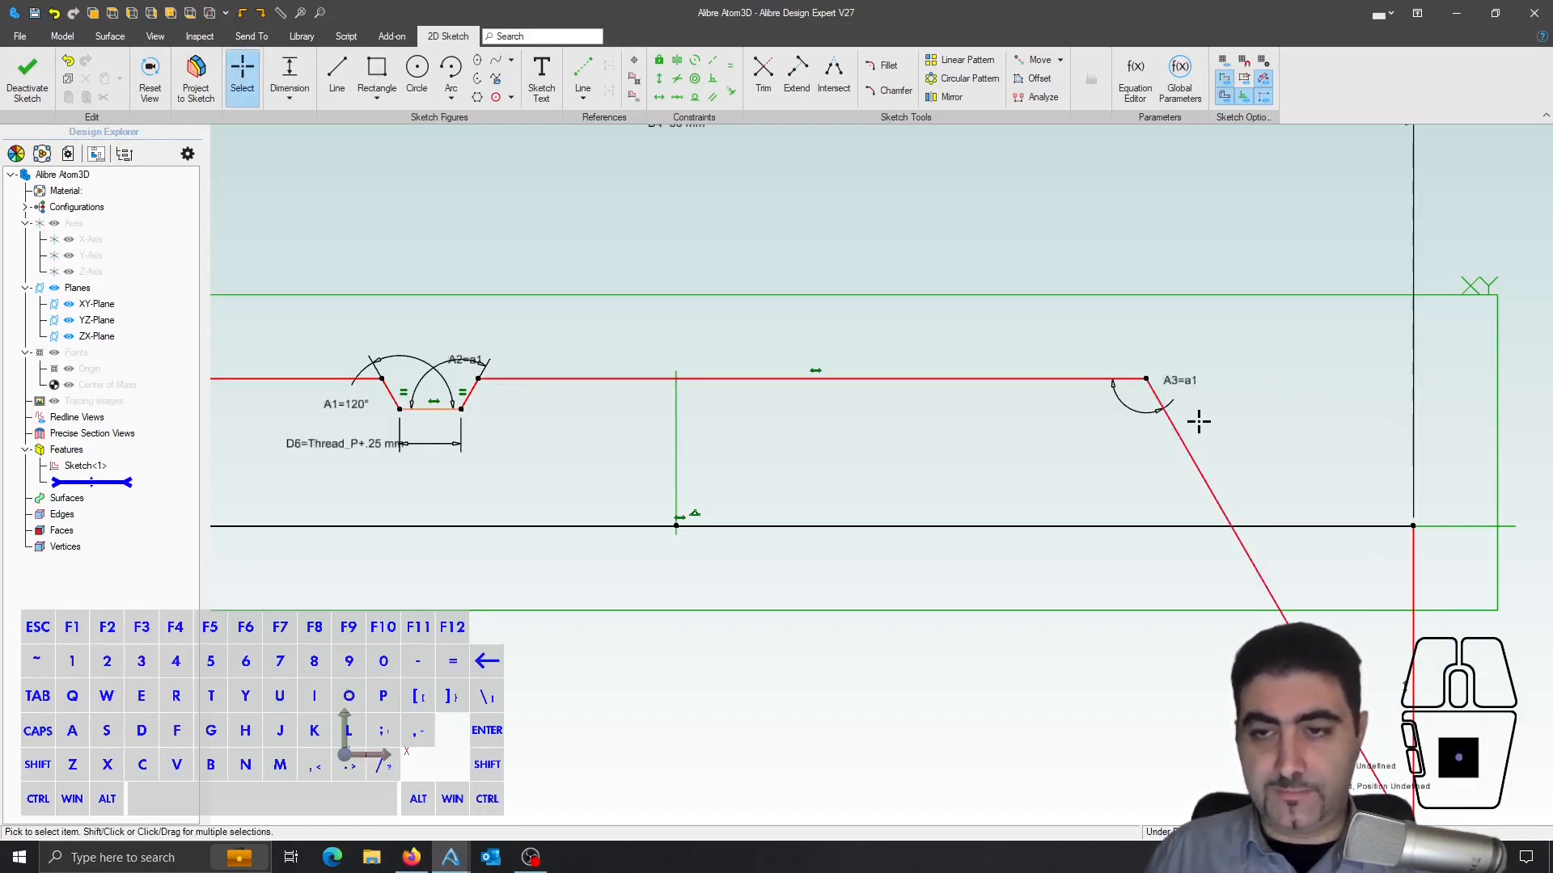
{"action": "left_click_drag", "start_coordinate": [1145, 378], "coordinate": [1380, 379]}
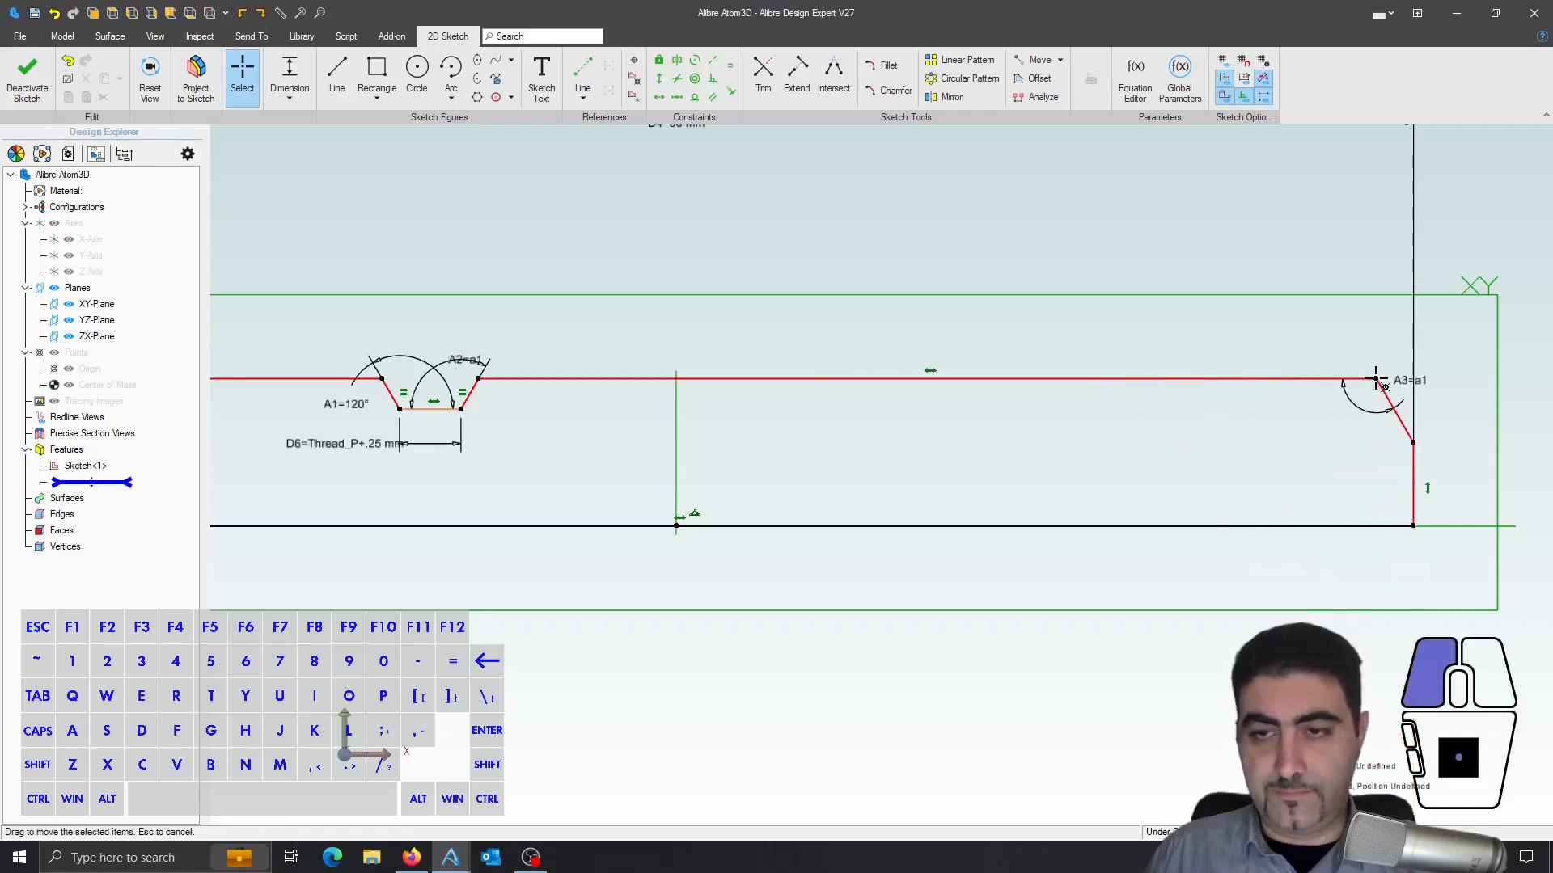
- Apply a horizontal constraint between the end chamfer's lower point and the groove floor's right corner
{"action": "key", "text": "shift+h"}
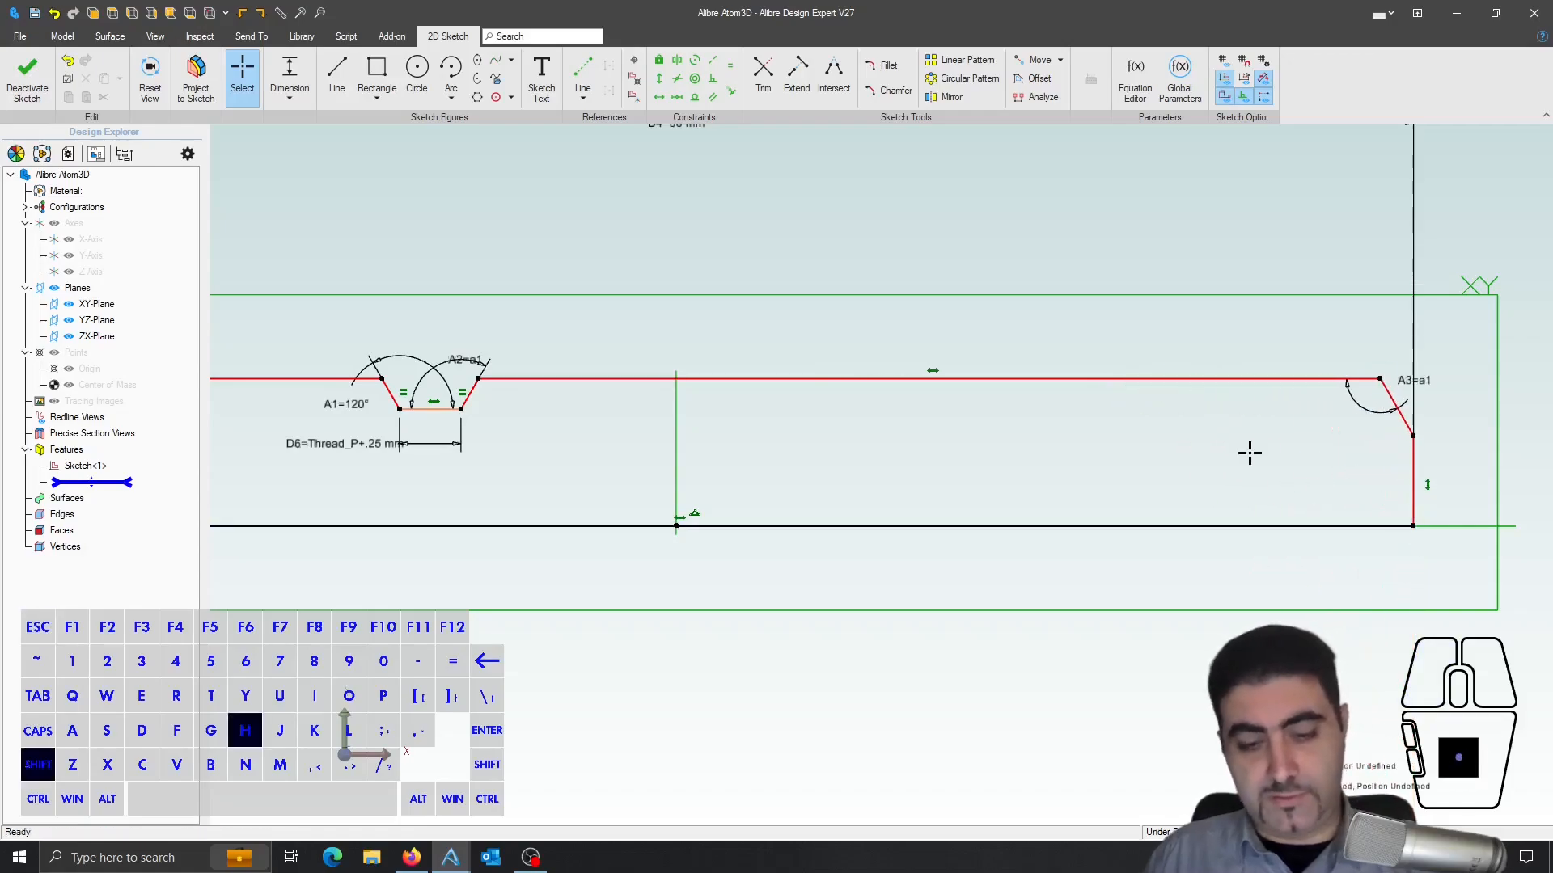
{"action": "left_click", "coordinate": [1413, 437]}
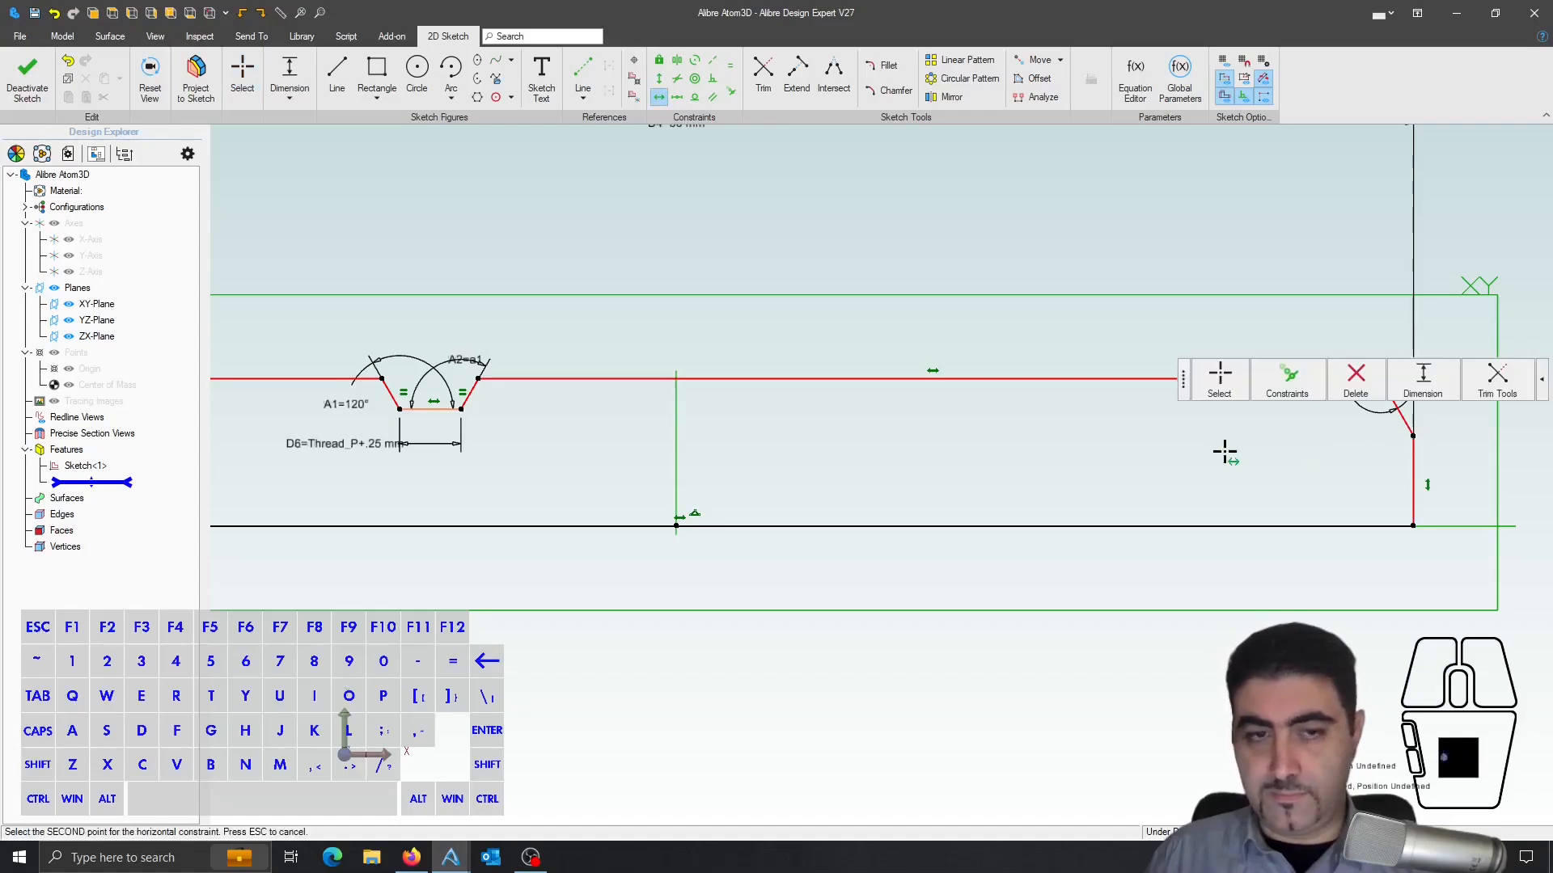
{"action": "left_click", "coordinate": [461, 409]}
{"action": "key", "text": "Escape"}
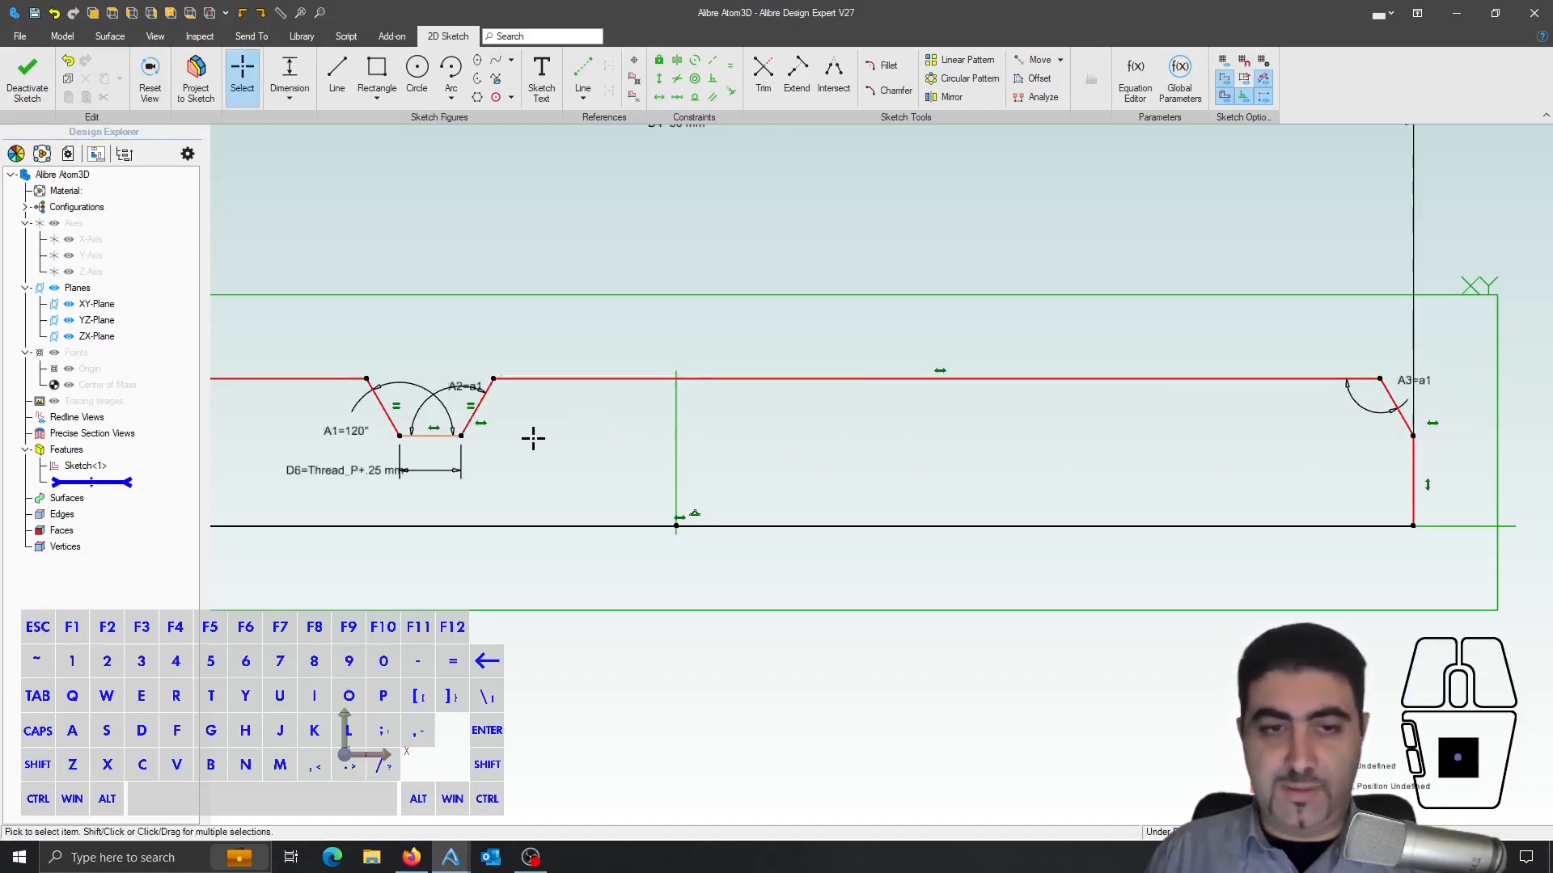
- Dimension the distance from the groove floor to the base line as 2.4 mm
{"action": "key", "text": "d"}
{"action": "left_click", "coordinate": [428, 436]}
{"action": "left_click", "coordinate": [485, 526]}
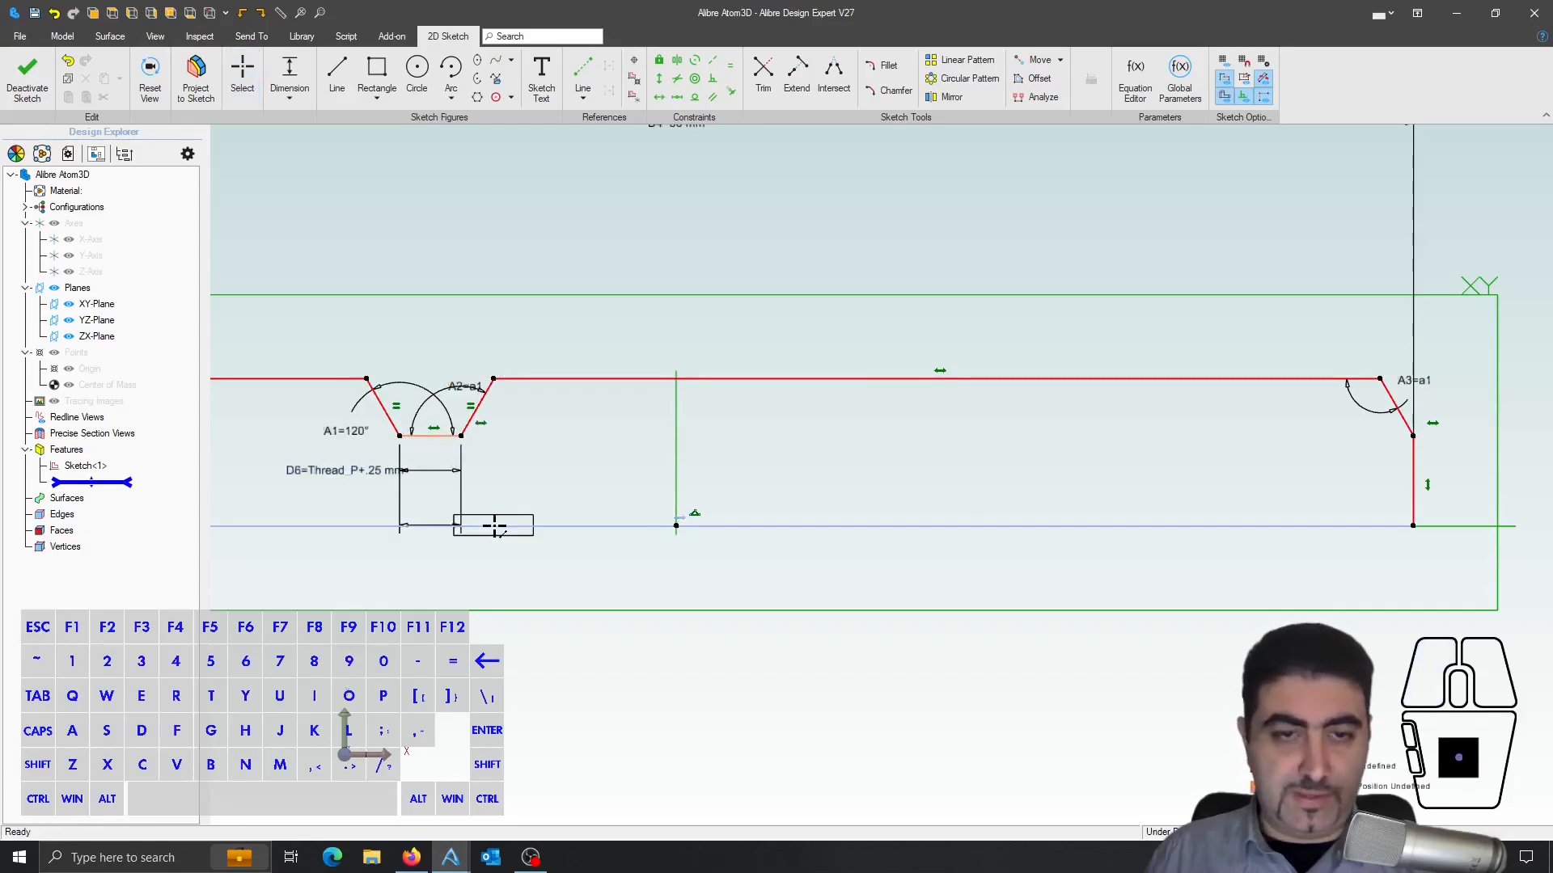
{"action": "left_click", "coordinate": [553, 493]}
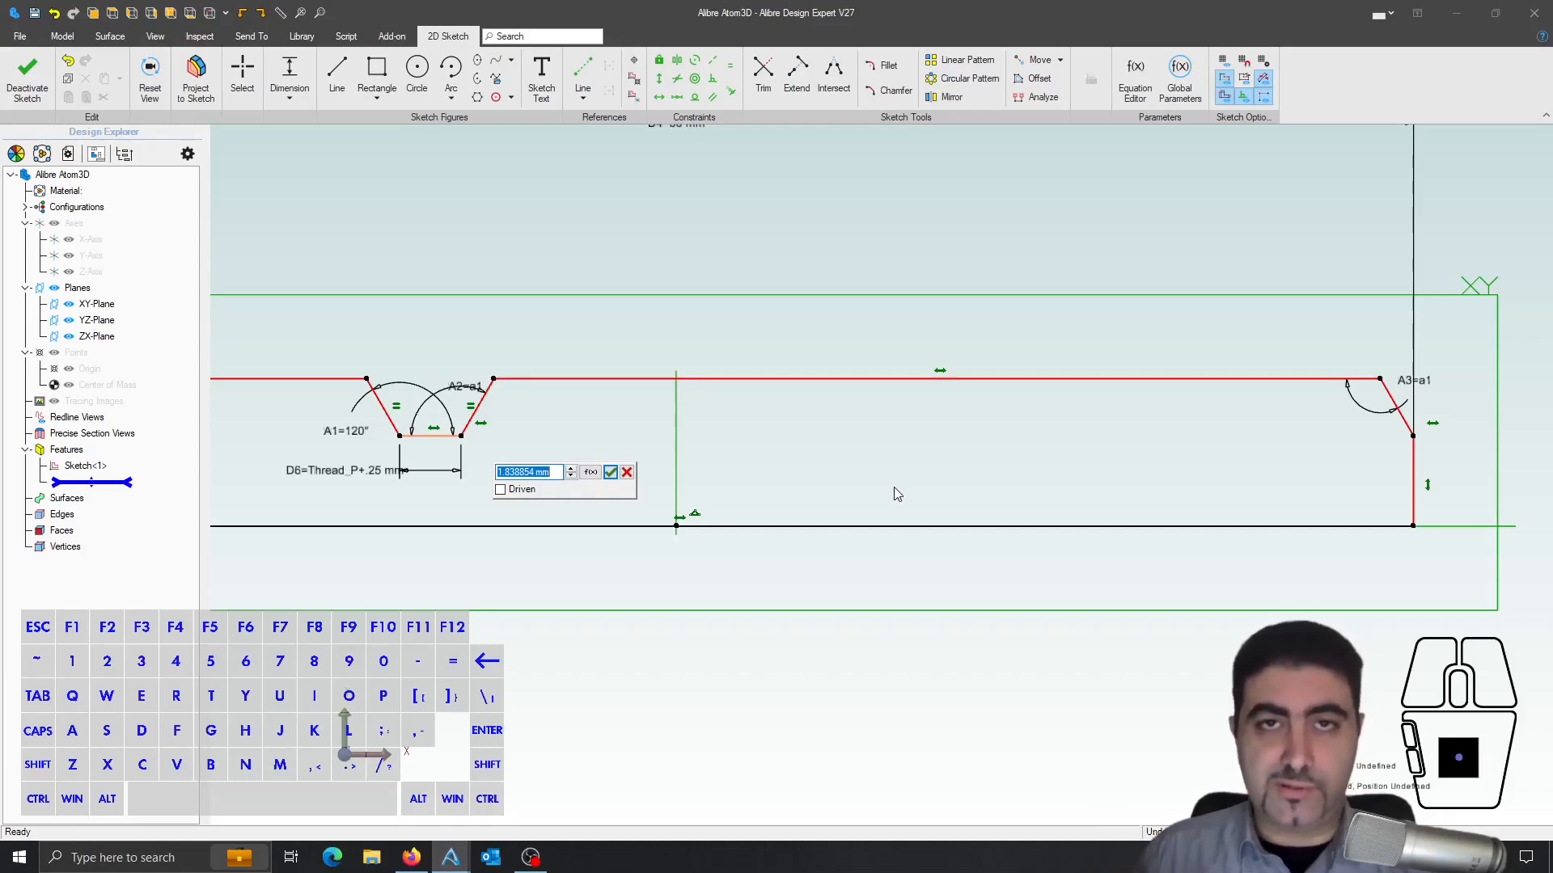
{"action": "type", "text": "2.4"}
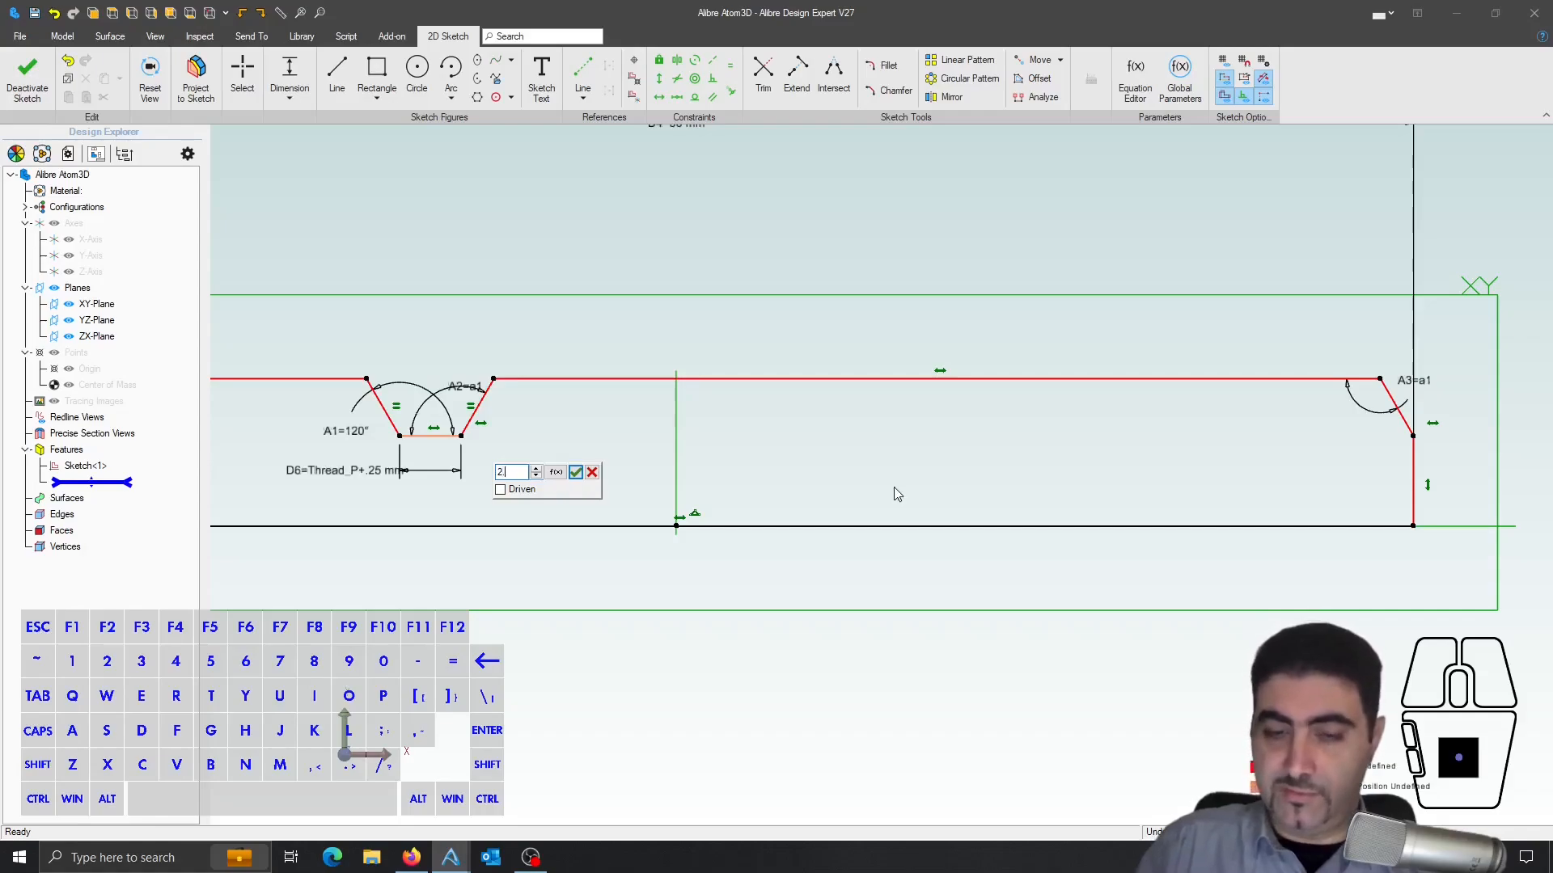
{"action": "key", "text": "Return"}
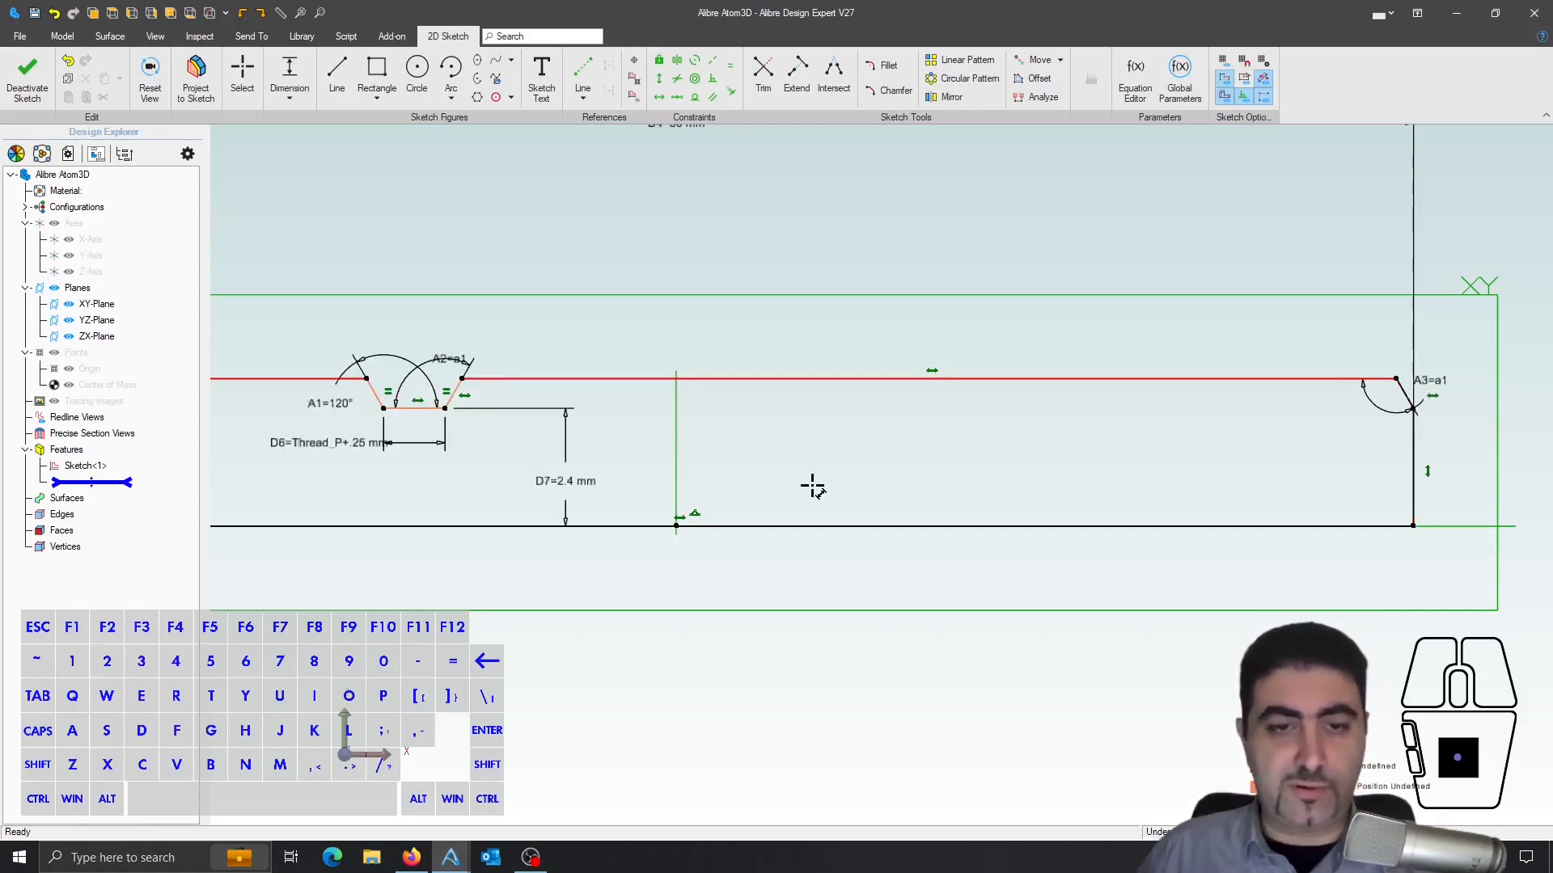
- Set the groove floor's distance from the base line to 2.45 mm
{"action": "double_click", "coordinate": [588, 482]}
{"action": "type", "text": "2.45"}
{"action": "key", "text": "Return"}
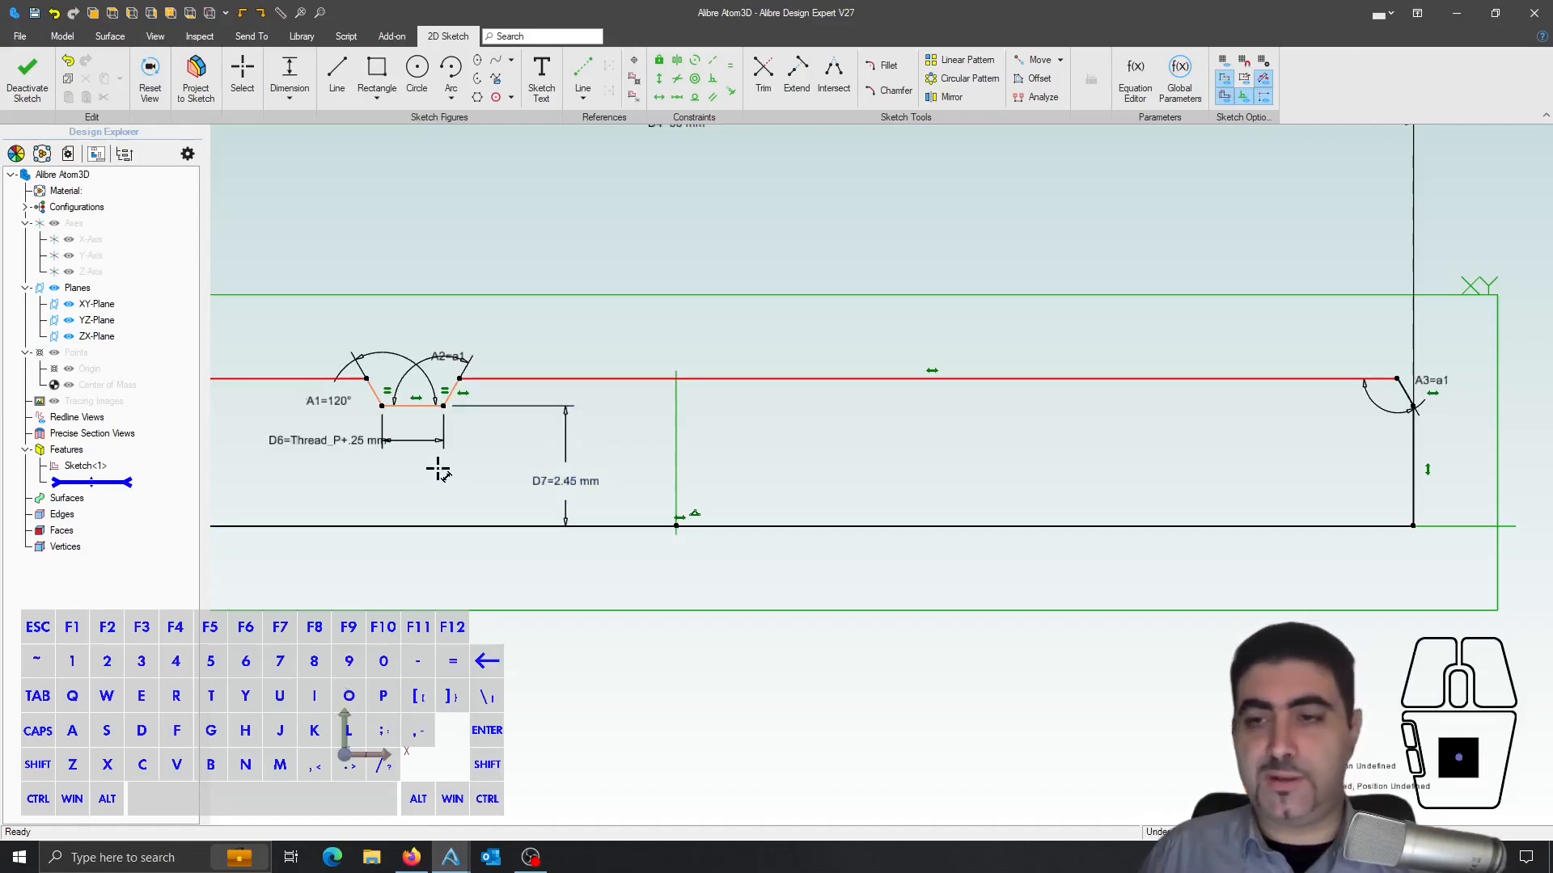
- Dimension the horizontal distance from the groove floor's right corner to the shaft's chamfered end as 15 mm
{"action": "key", "text": "Escape"}
{"action": "scroll", "coordinate": [933, 471], "scroll_direction": "down", "scroll_amount": 1}
{"action": "key", "text": "d"}
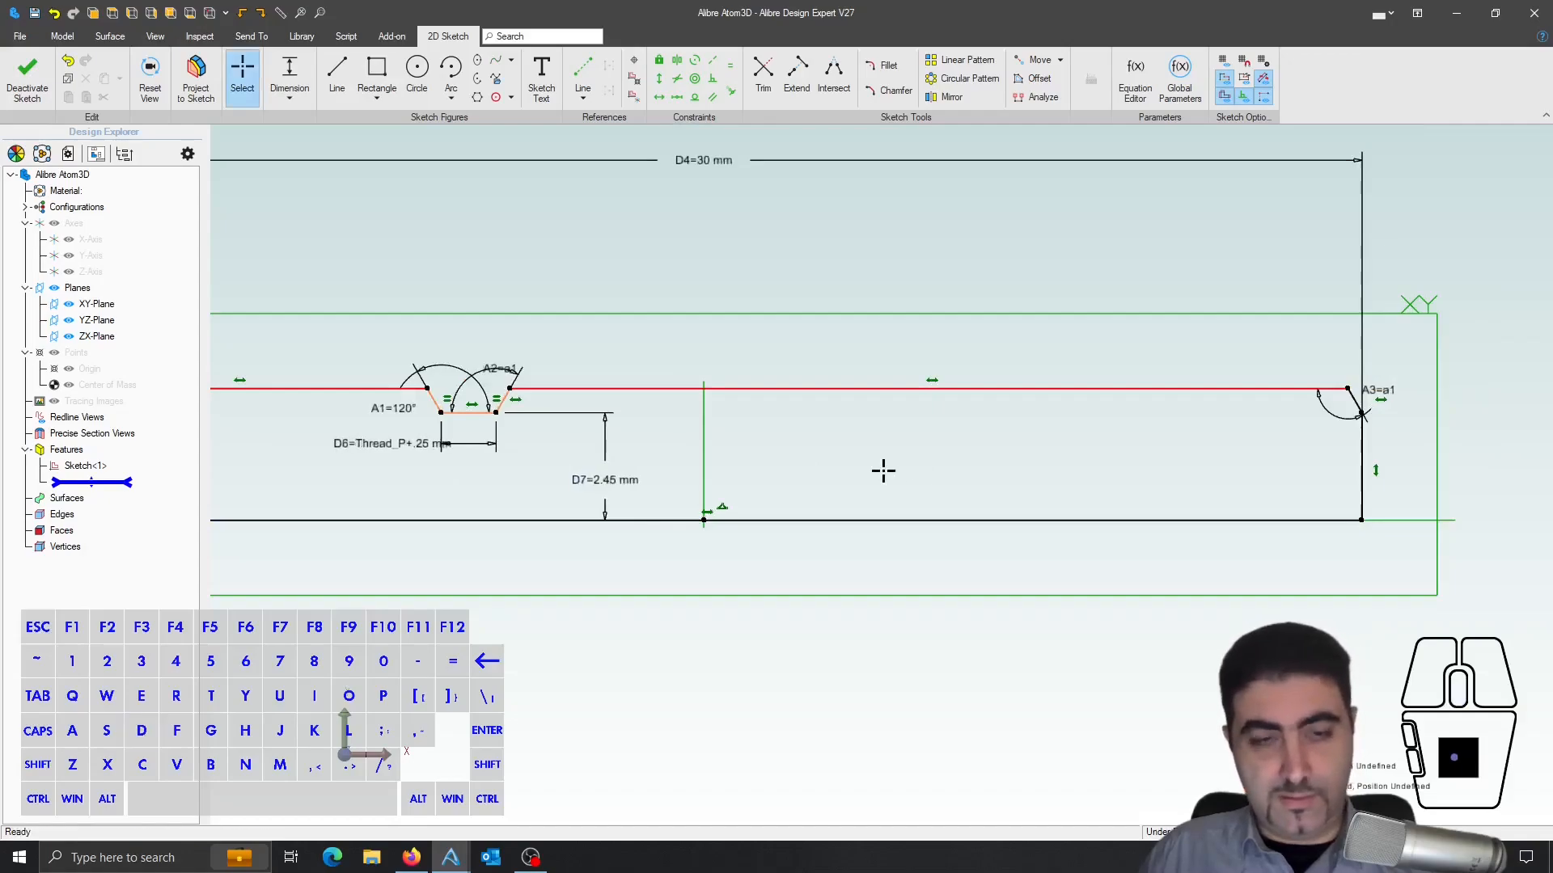
{"action": "left_click", "coordinate": [496, 414]}
{"action": "left_click", "coordinate": [1361, 413]}
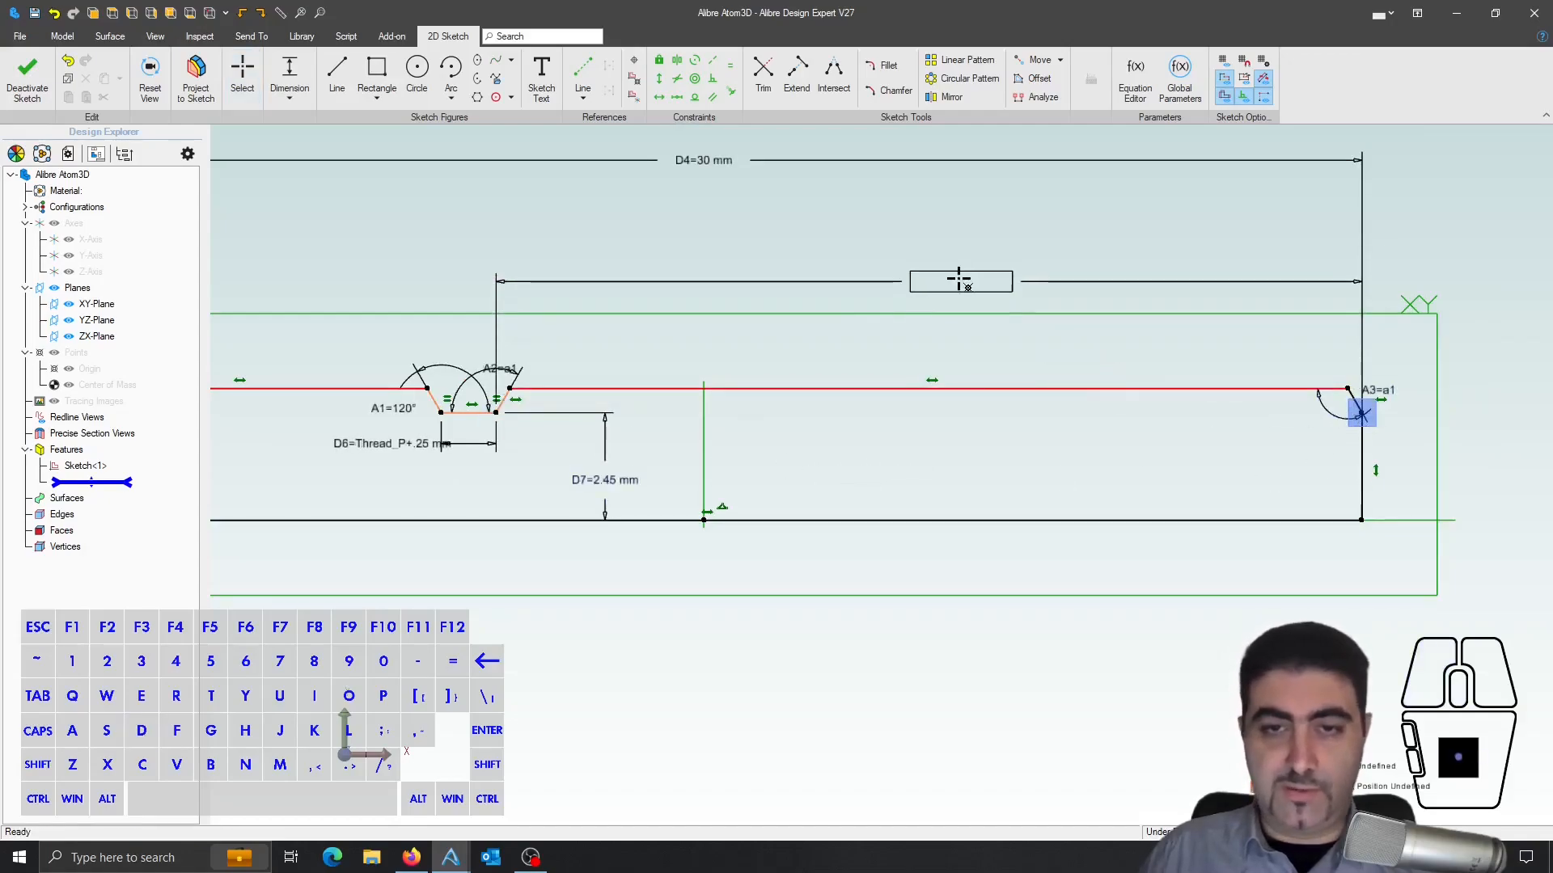
{"action": "left_click", "coordinate": [955, 276]}
{"action": "type", "text": "15"}
{"action": "key", "text": "Return"}
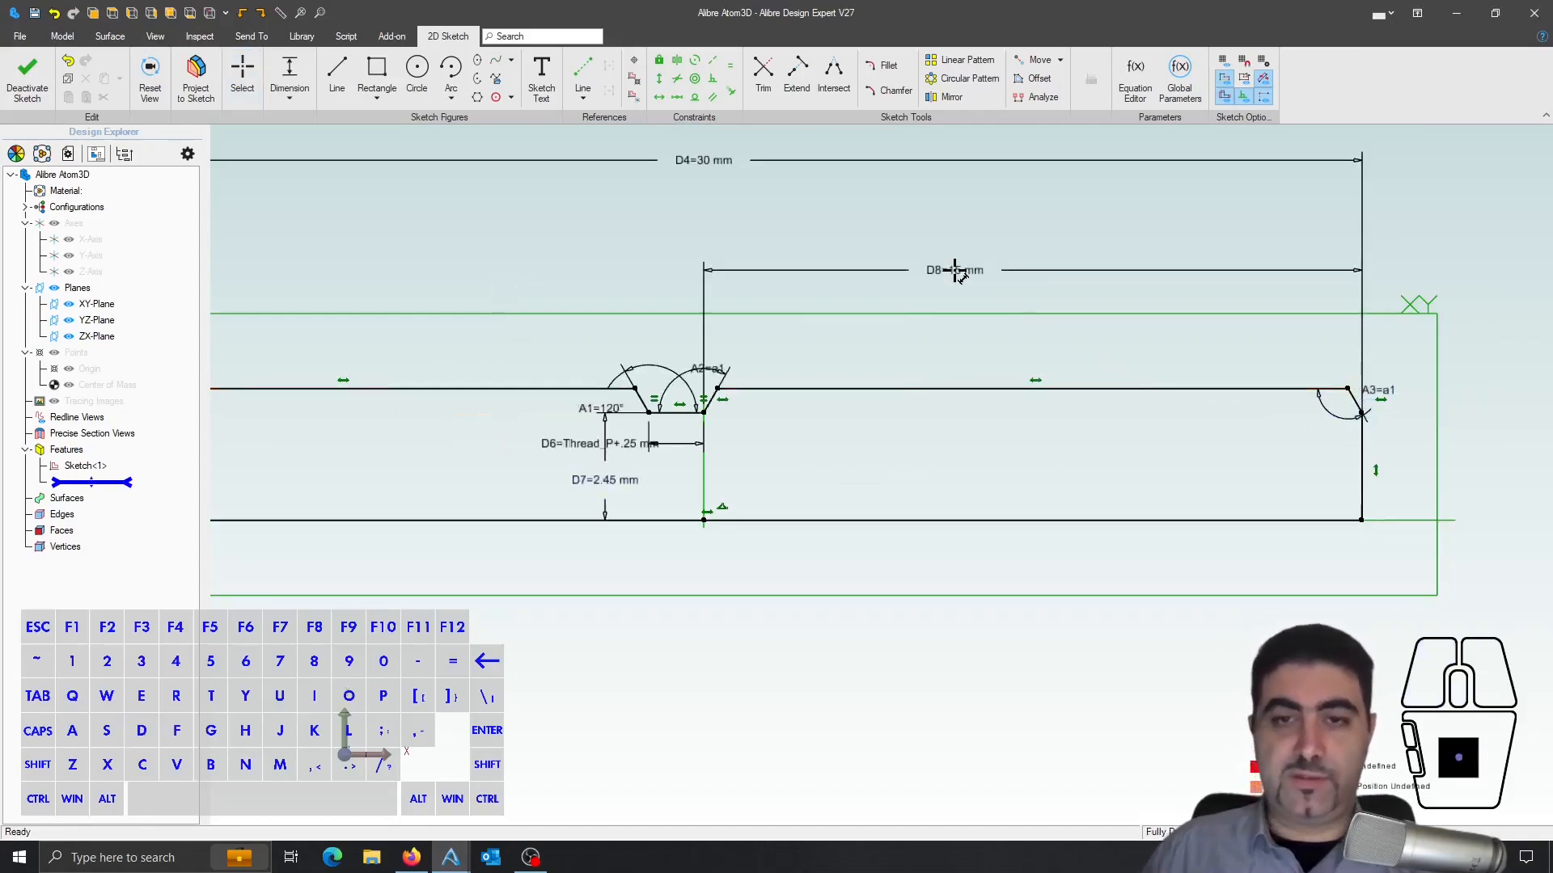
{"action": "key", "text": "Escape"}
{"action": "scroll", "coordinate": [930, 353], "scroll_direction": "down", "scroll_amount": 2}
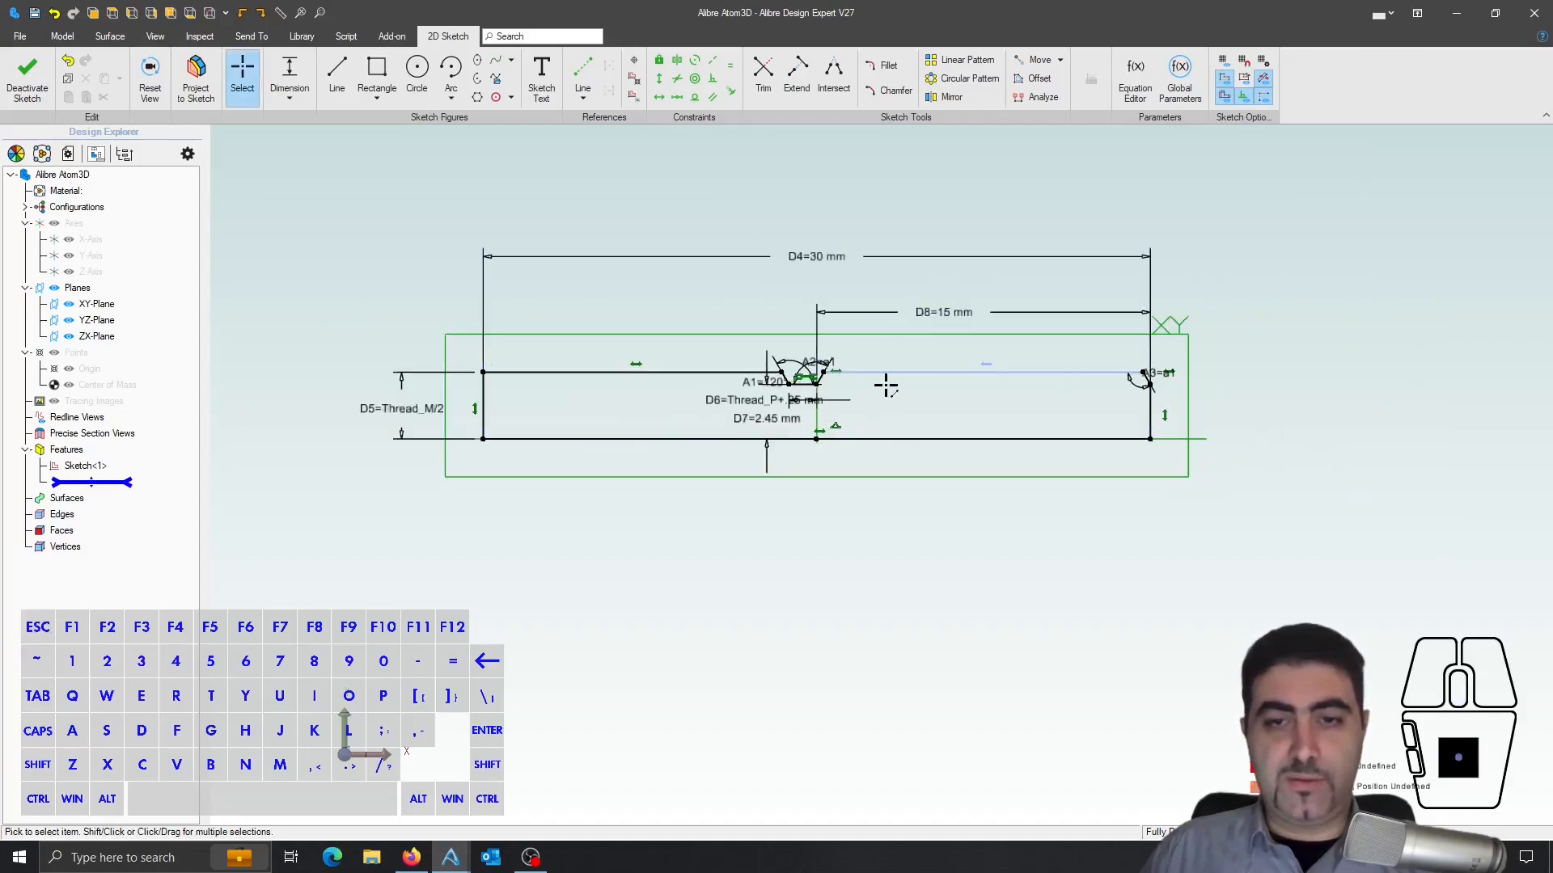
- Add a driven dimension between the long upper line on the chamfered side and the base line
{"action": "scroll", "coordinate": [885, 387], "scroll_direction": "up", "scroll_amount": 4}
{"action": "scroll", "coordinate": [750, 372], "scroll_direction": "down", "scroll_amount": 3}
{"action": "scroll", "coordinate": [1036, 326], "scroll_direction": "up", "scroll_amount": 2}
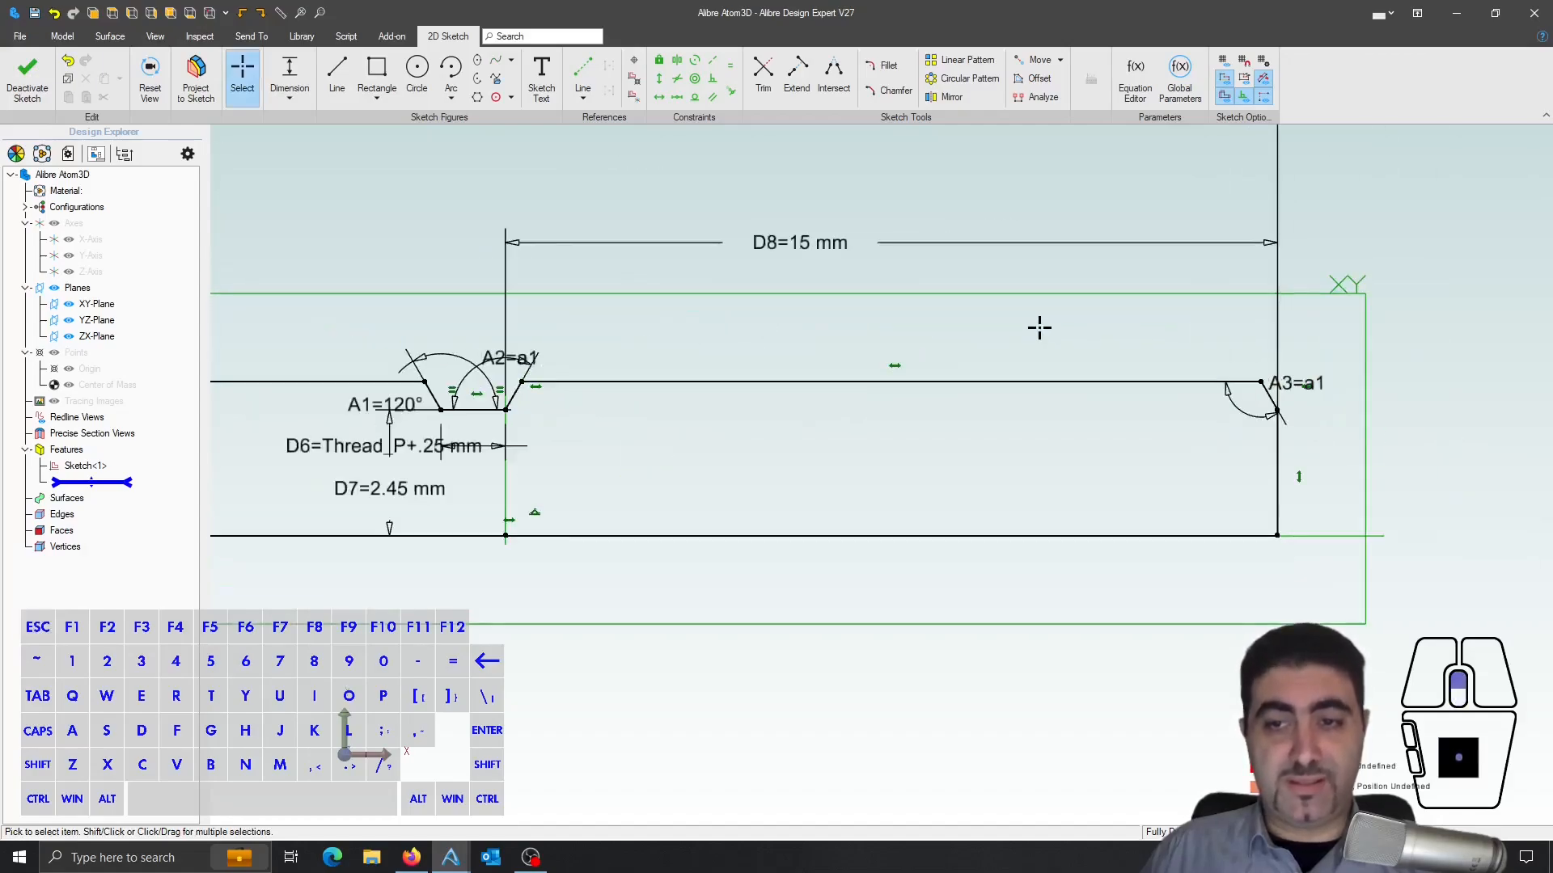
{"action": "key", "text": "d"}
{"action": "left_click", "coordinate": [741, 381]}
{"action": "left_click", "coordinate": [797, 537]}
{"action": "left_click", "coordinate": [797, 477]}
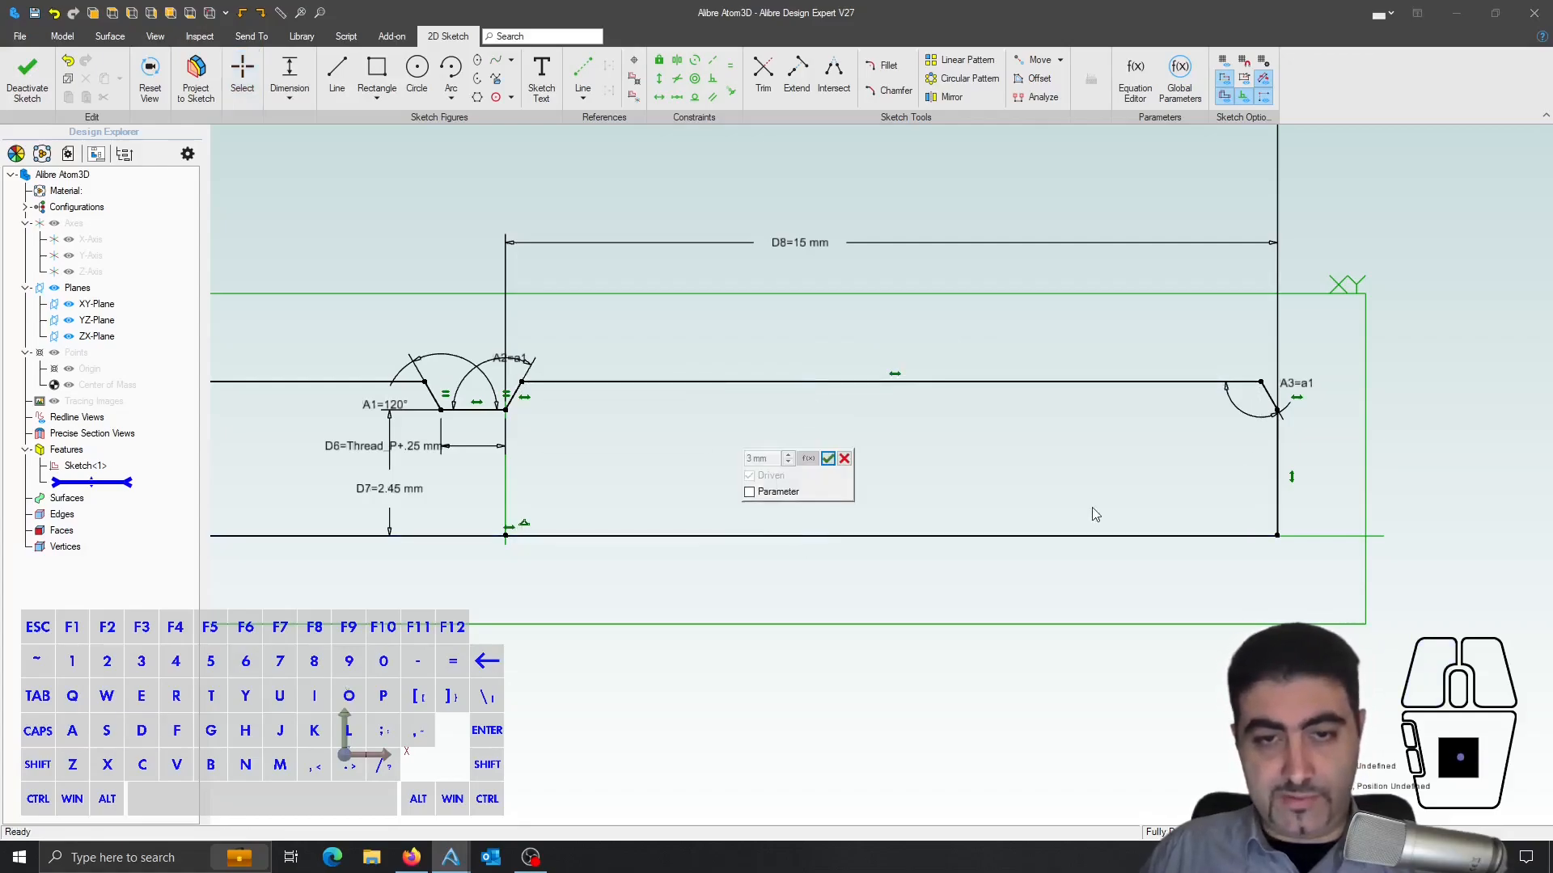
{"action": "left_click", "coordinate": [828, 459]}
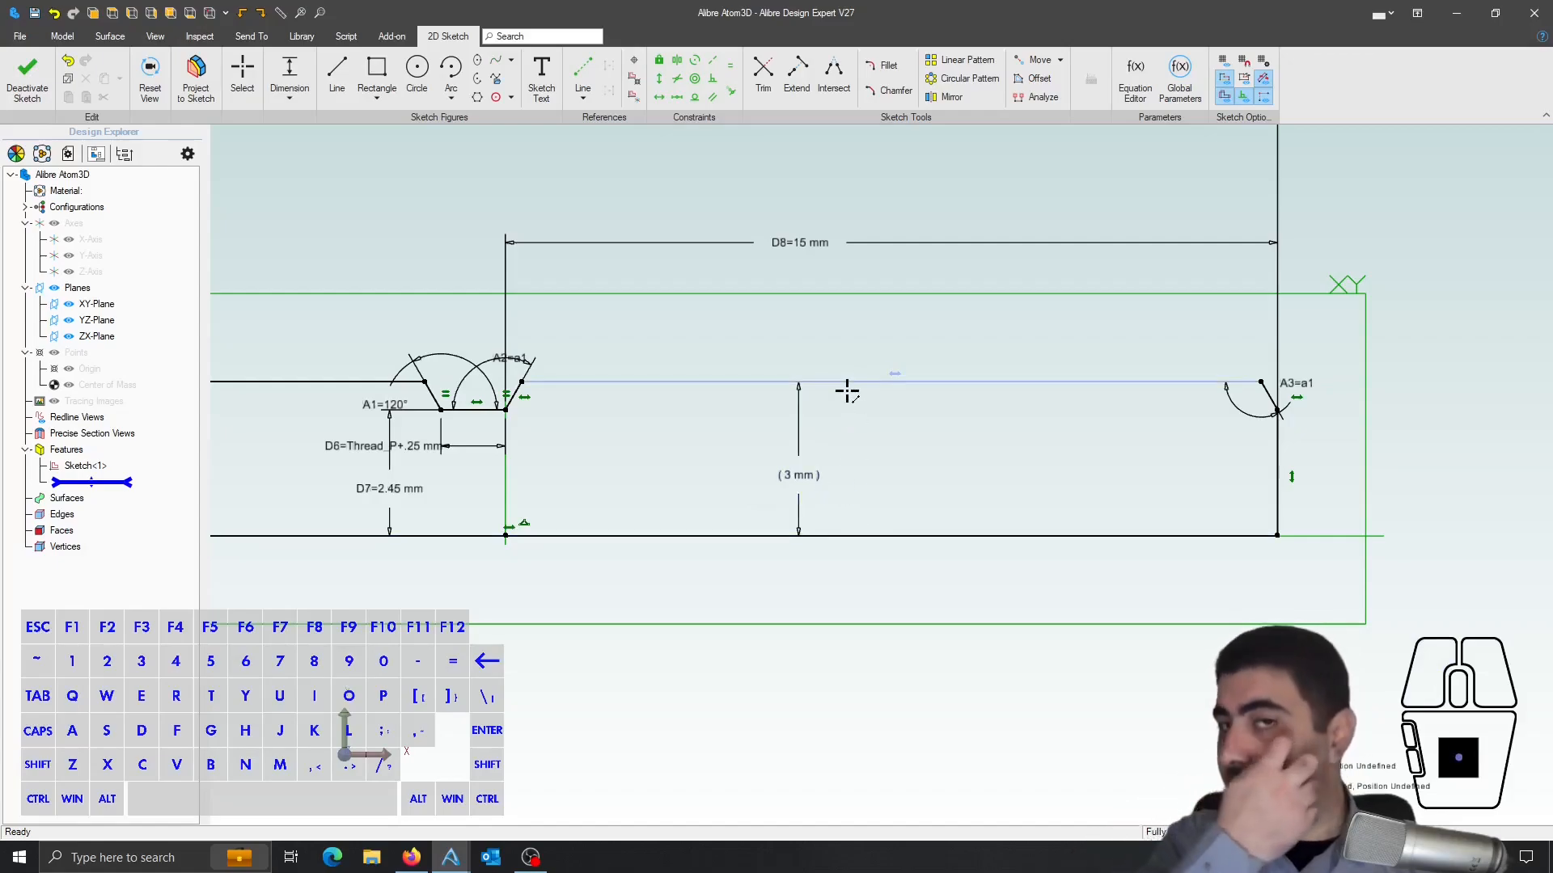
{"action": "key", "text": "Escape"}
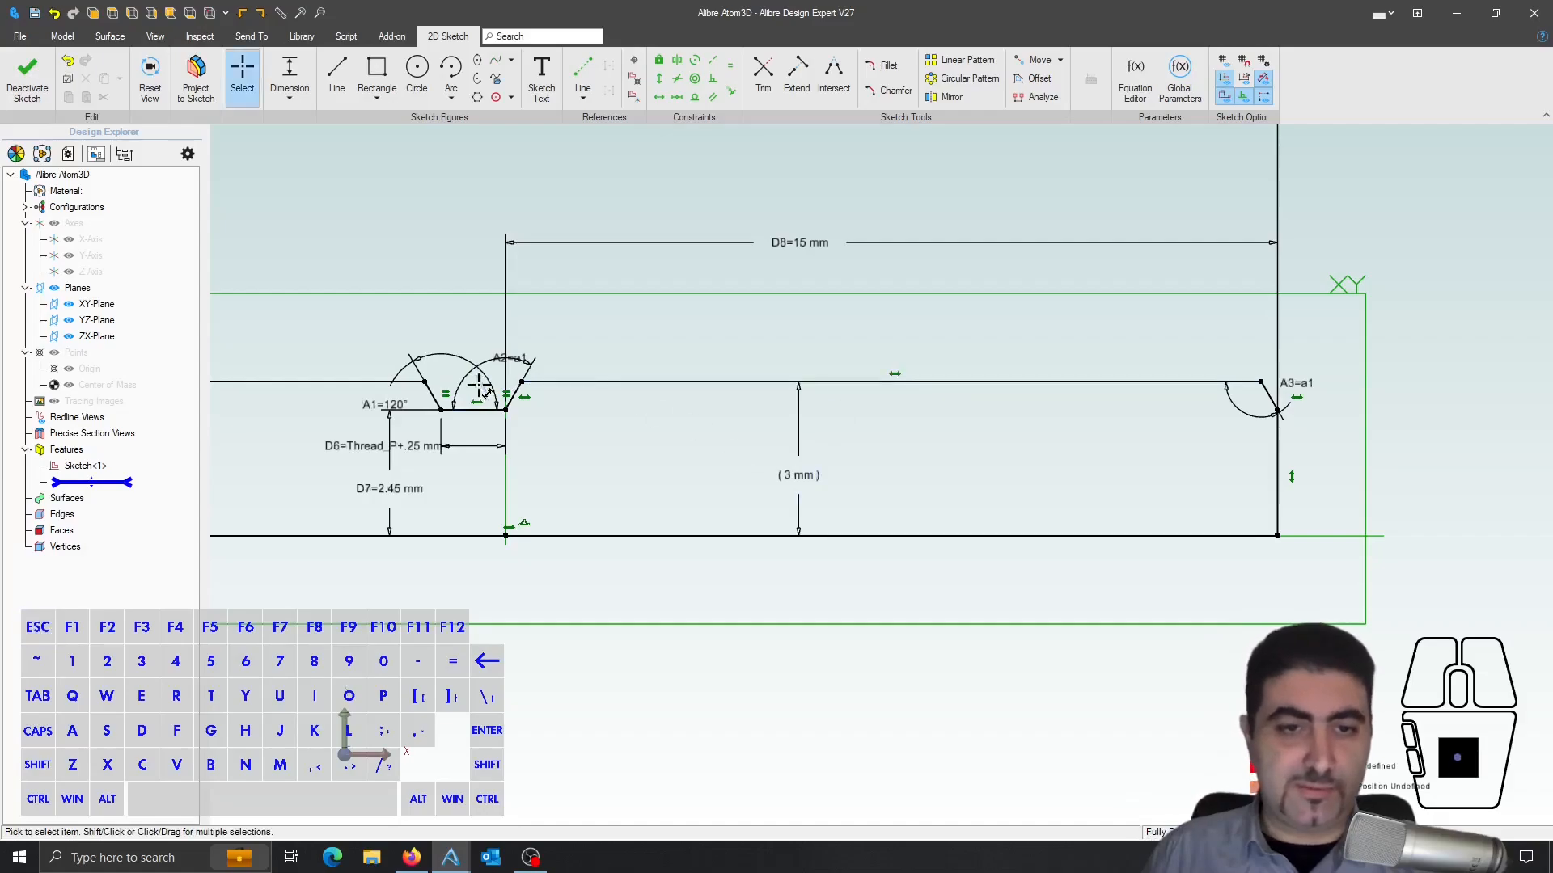
- Delete the driven height dimension between the chamfered side's upper line and the base line
{"action": "scroll", "coordinate": [477, 388], "scroll_direction": "up", "scroll_amount": 3}
{"action": "scroll", "coordinate": [792, 418], "scroll_direction": "down", "scroll_amount": 2}
{"action": "left_click_drag", "start_coordinate": [1137, 544], "coordinate": [936, 501]}
{"action": "key", "text": "Delete"}
{"action": "key", "text": "Escape"}
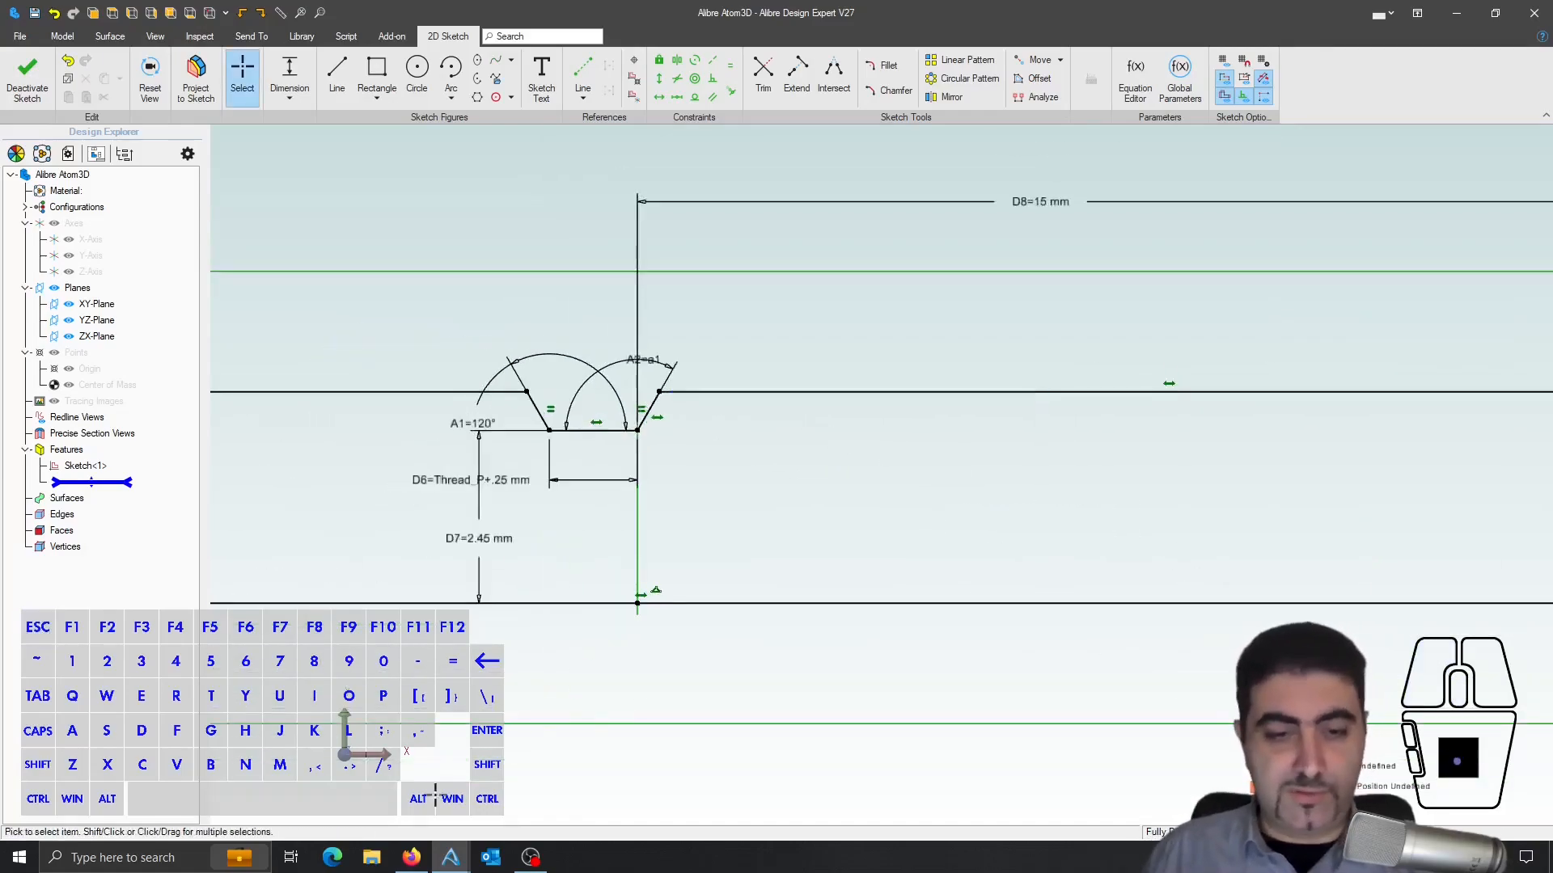
- Check the ISO metric thread diagram in Firefox, and dimension the chamfered section's upper line from the base line as Thread_M/2-1/8*Thread_H
{"action": "left_click", "coordinate": [411, 857]}
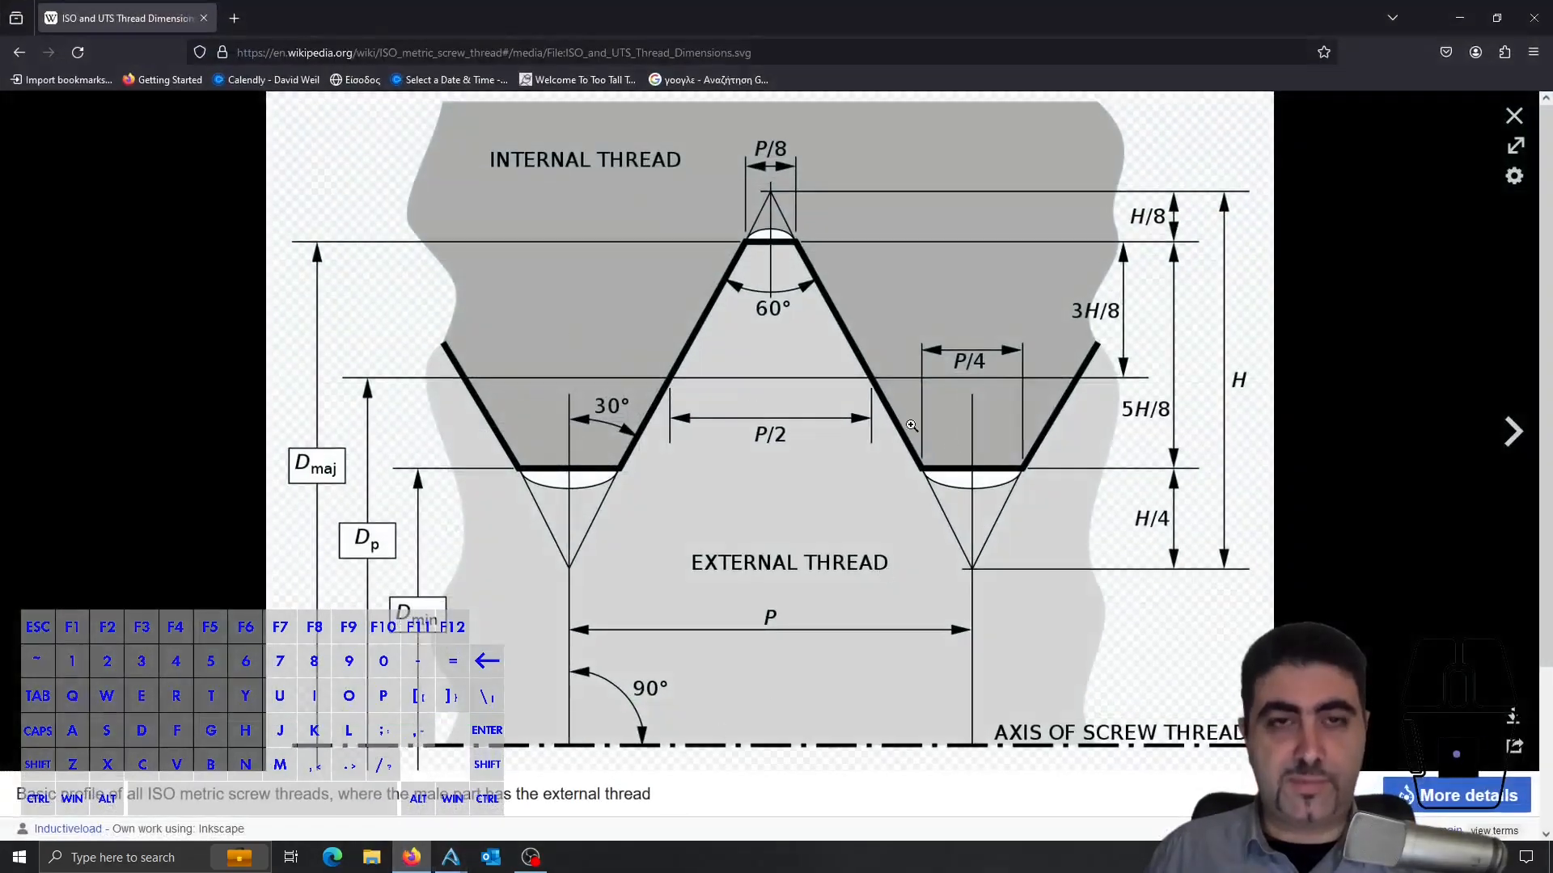
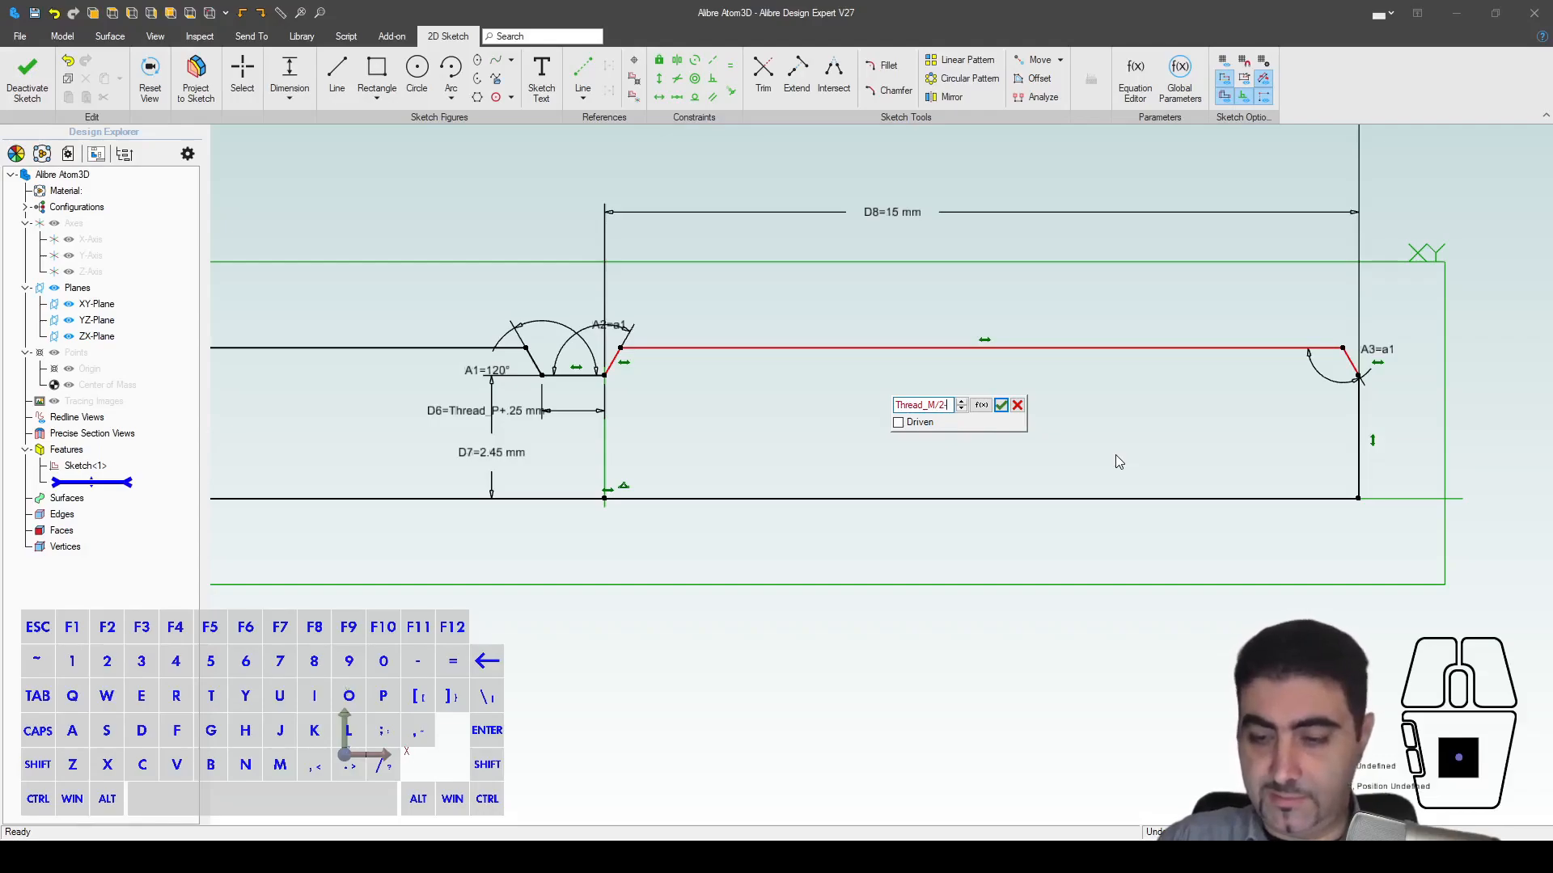
{"action": "type", "text": "1/8"}
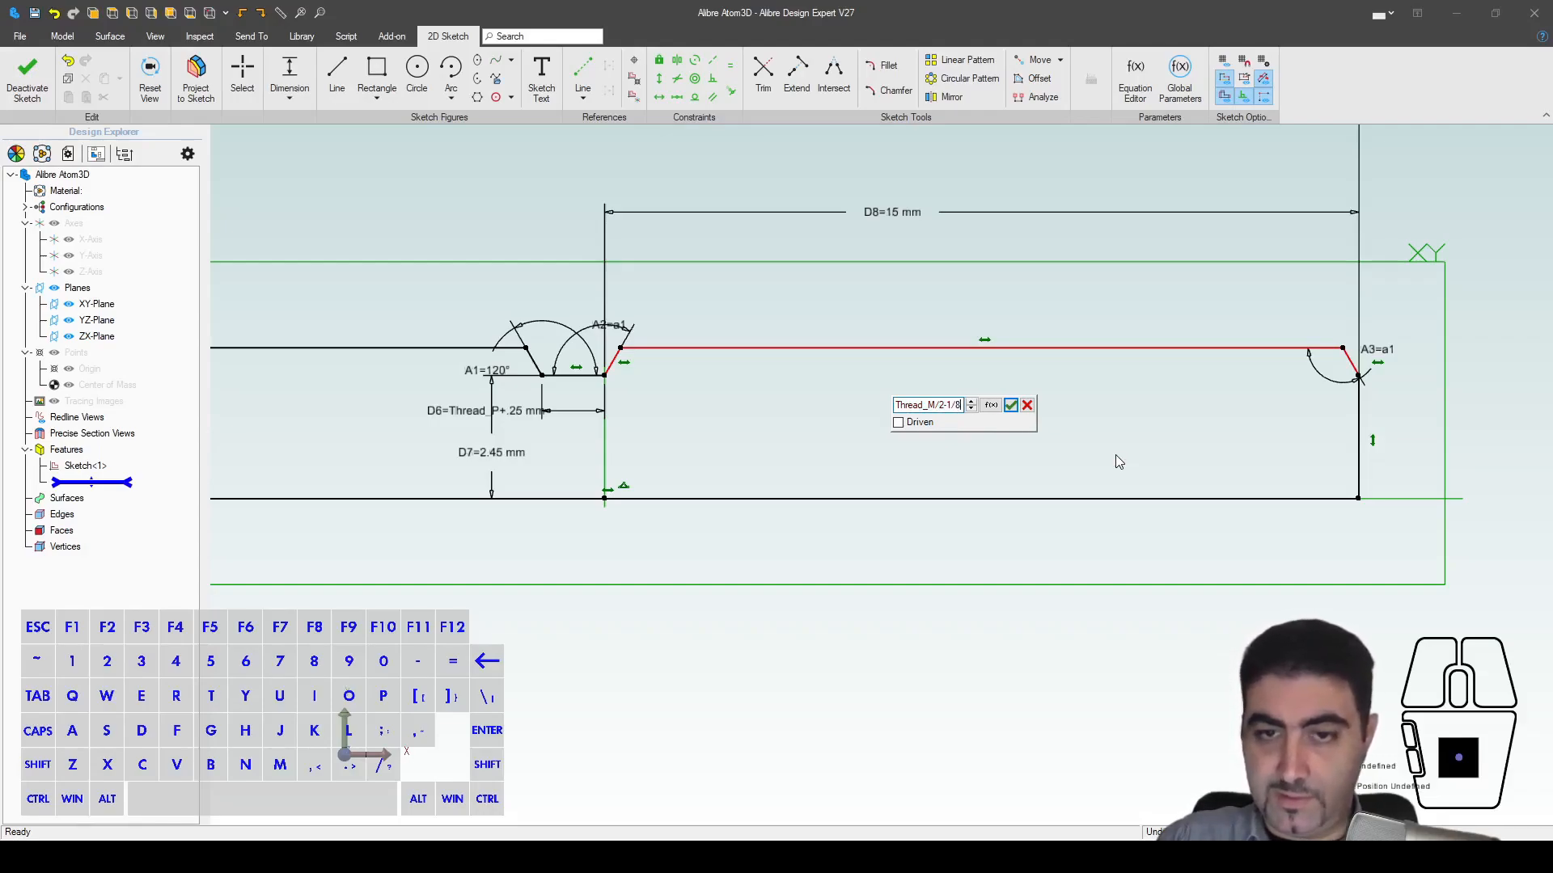
{"action": "type", "text": "*Thr"}
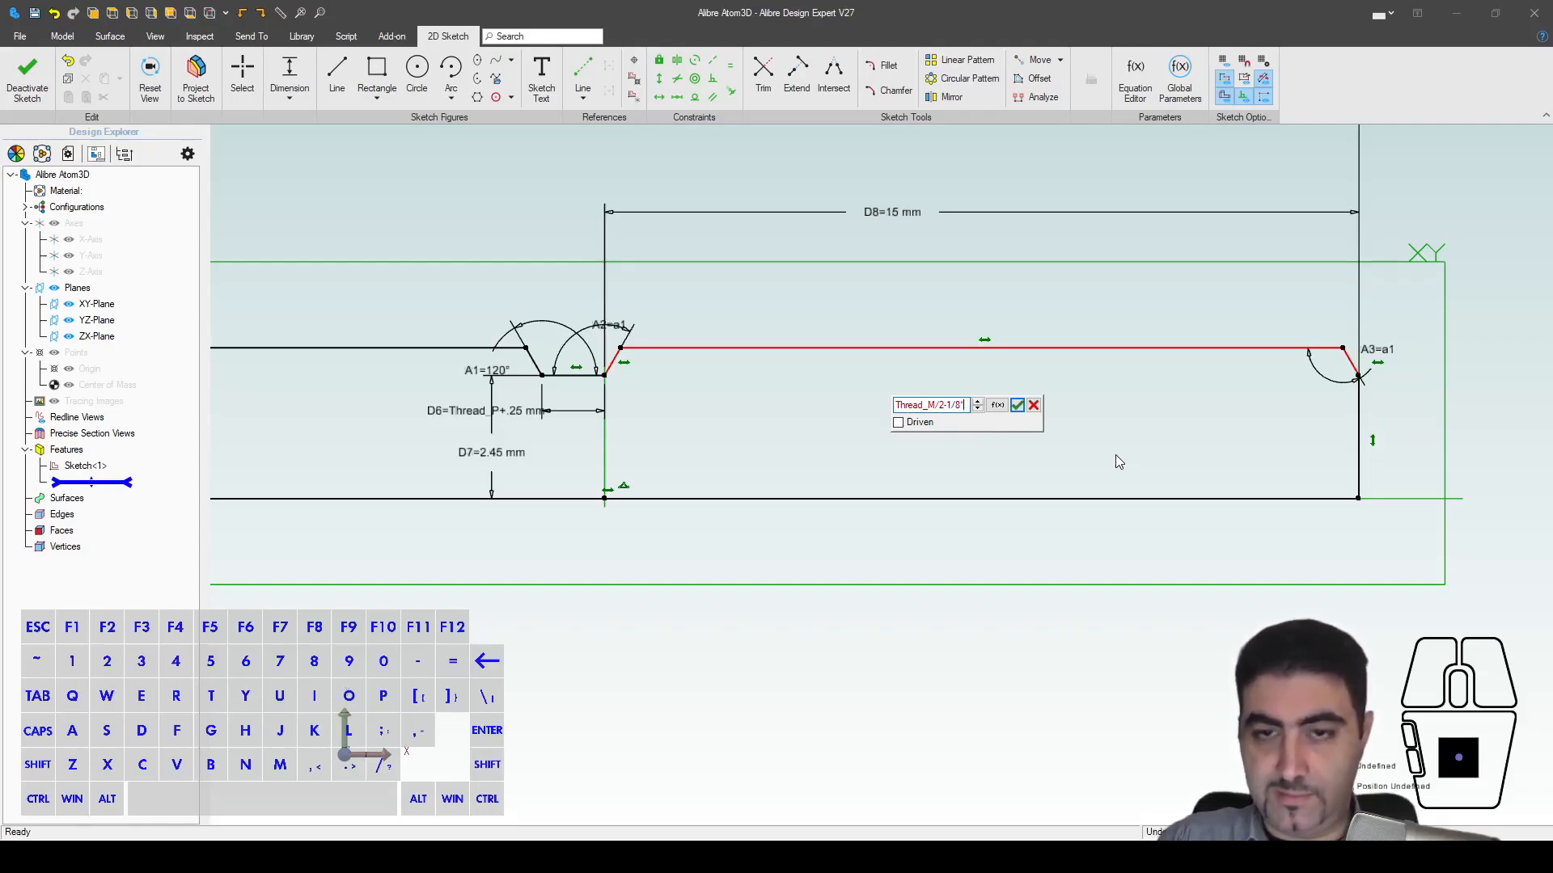
{"action": "type", "text": "ead_H"}
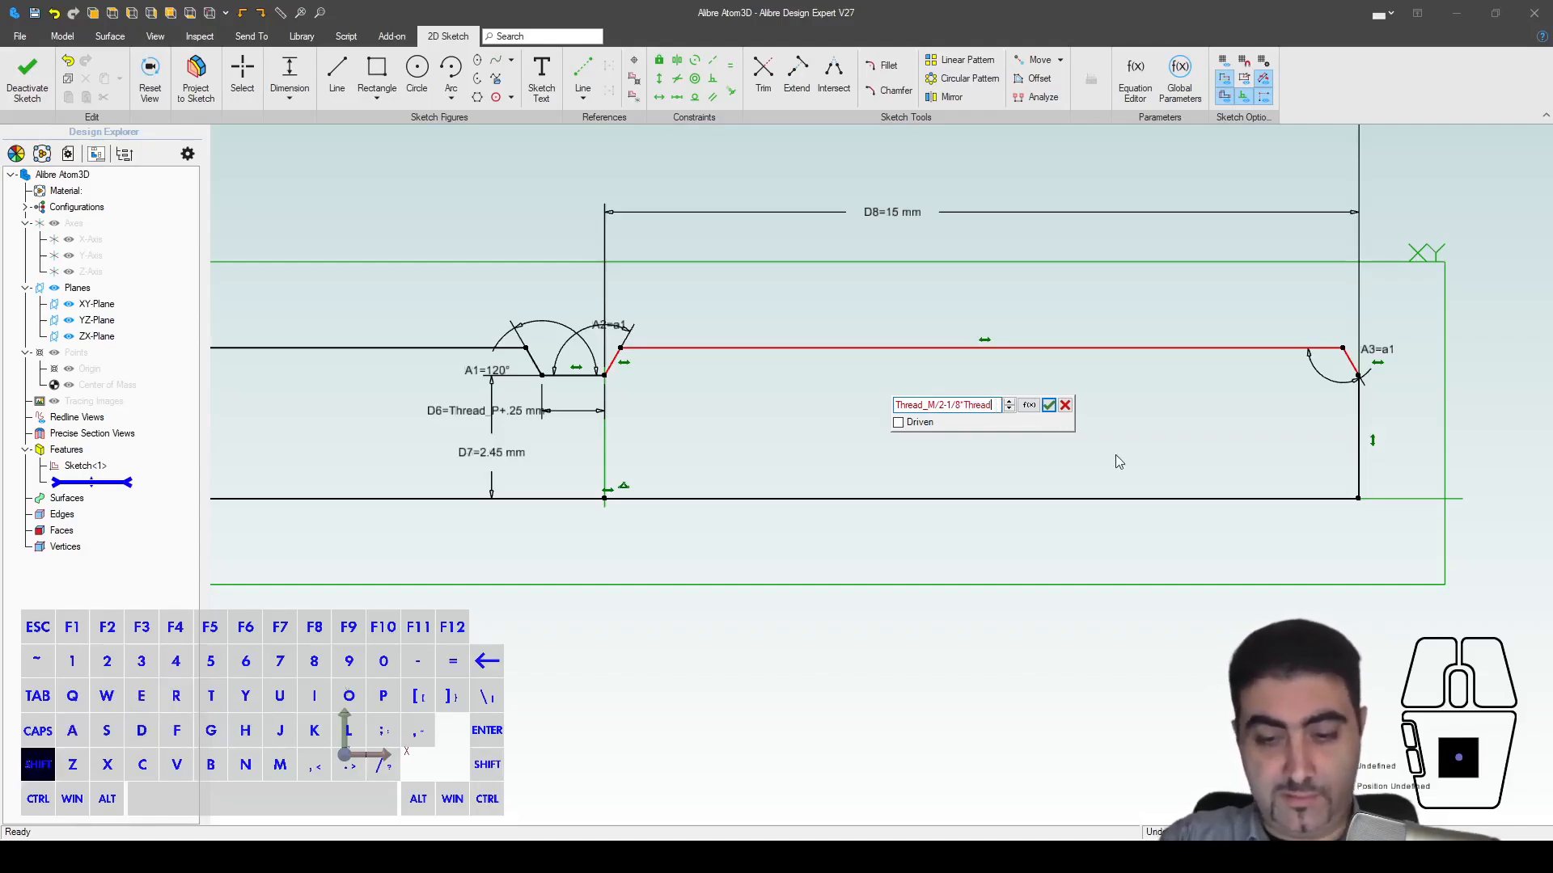
{"action": "left_click", "coordinate": [1052, 405]}
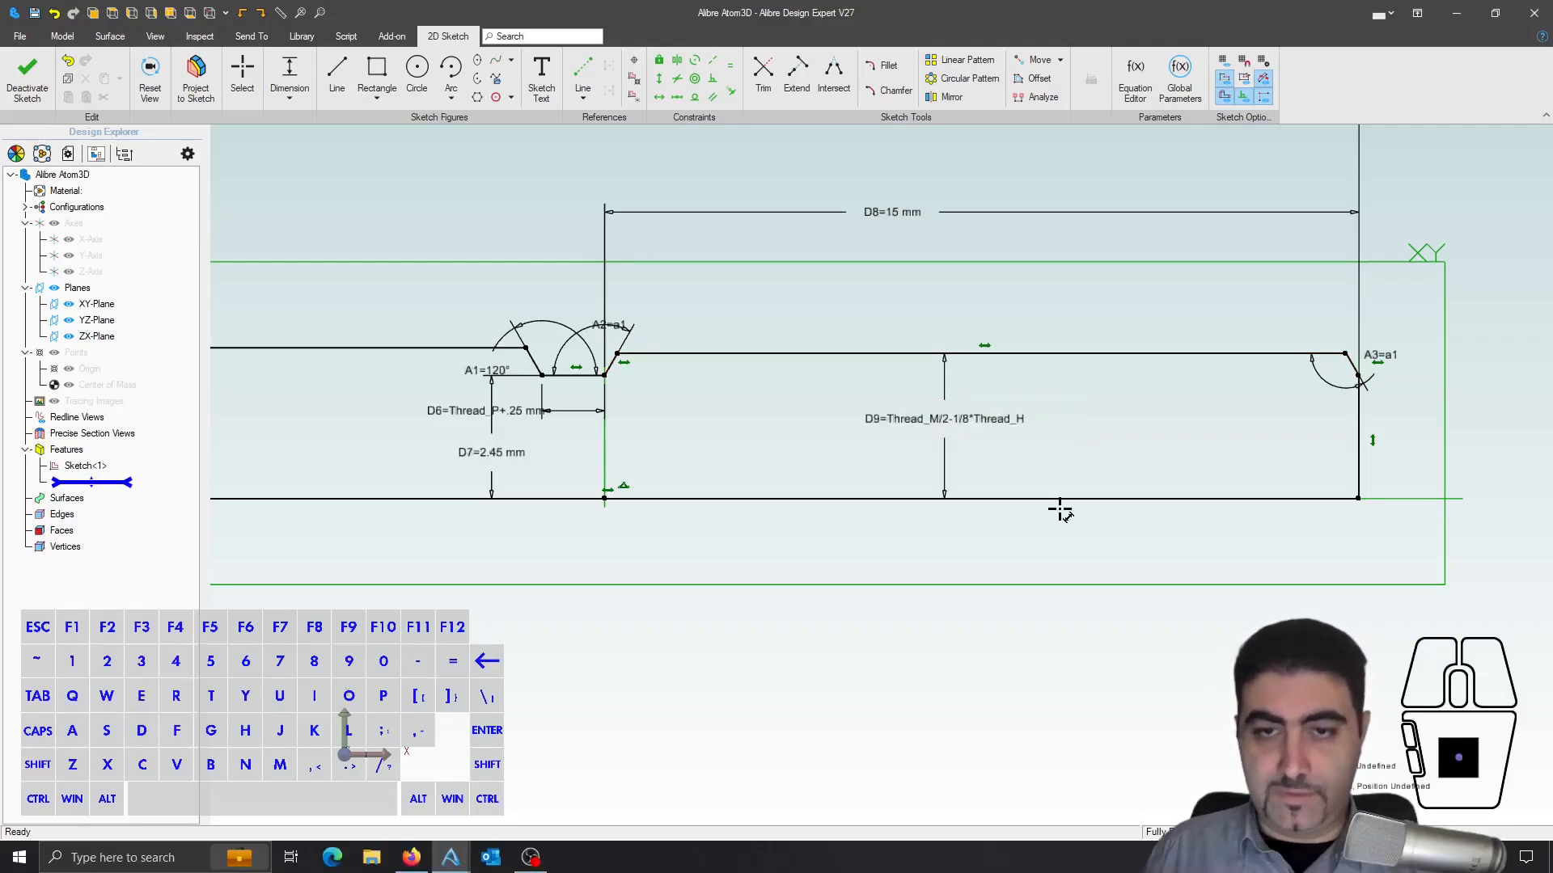
{"action": "double_click", "coordinate": [944, 421]}
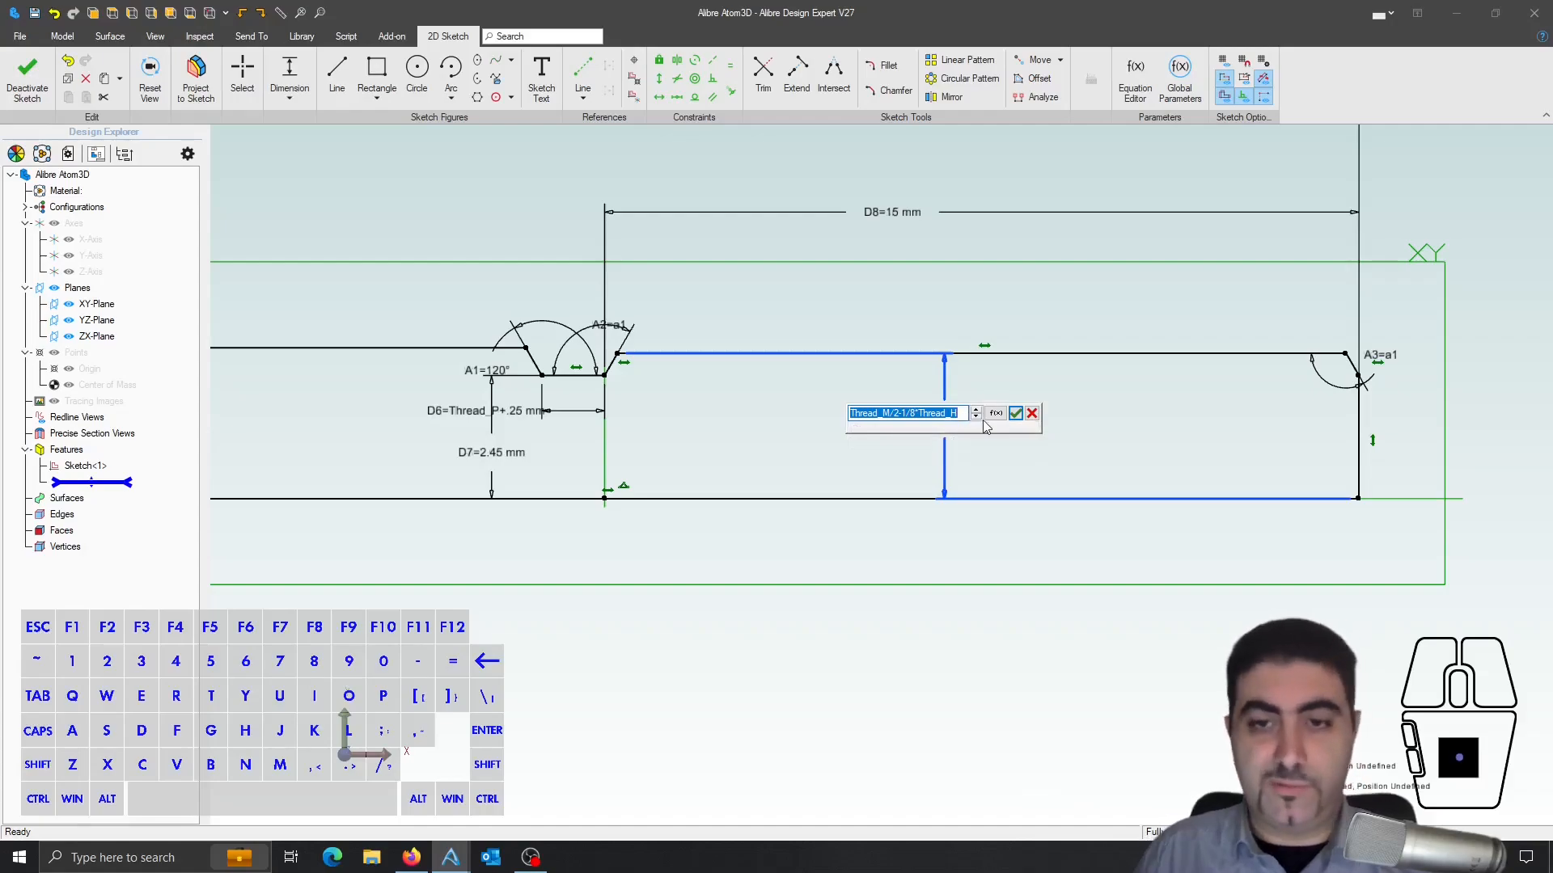
{"action": "left_click", "coordinate": [1015, 413]}
{"action": "key", "text": "Escape"}
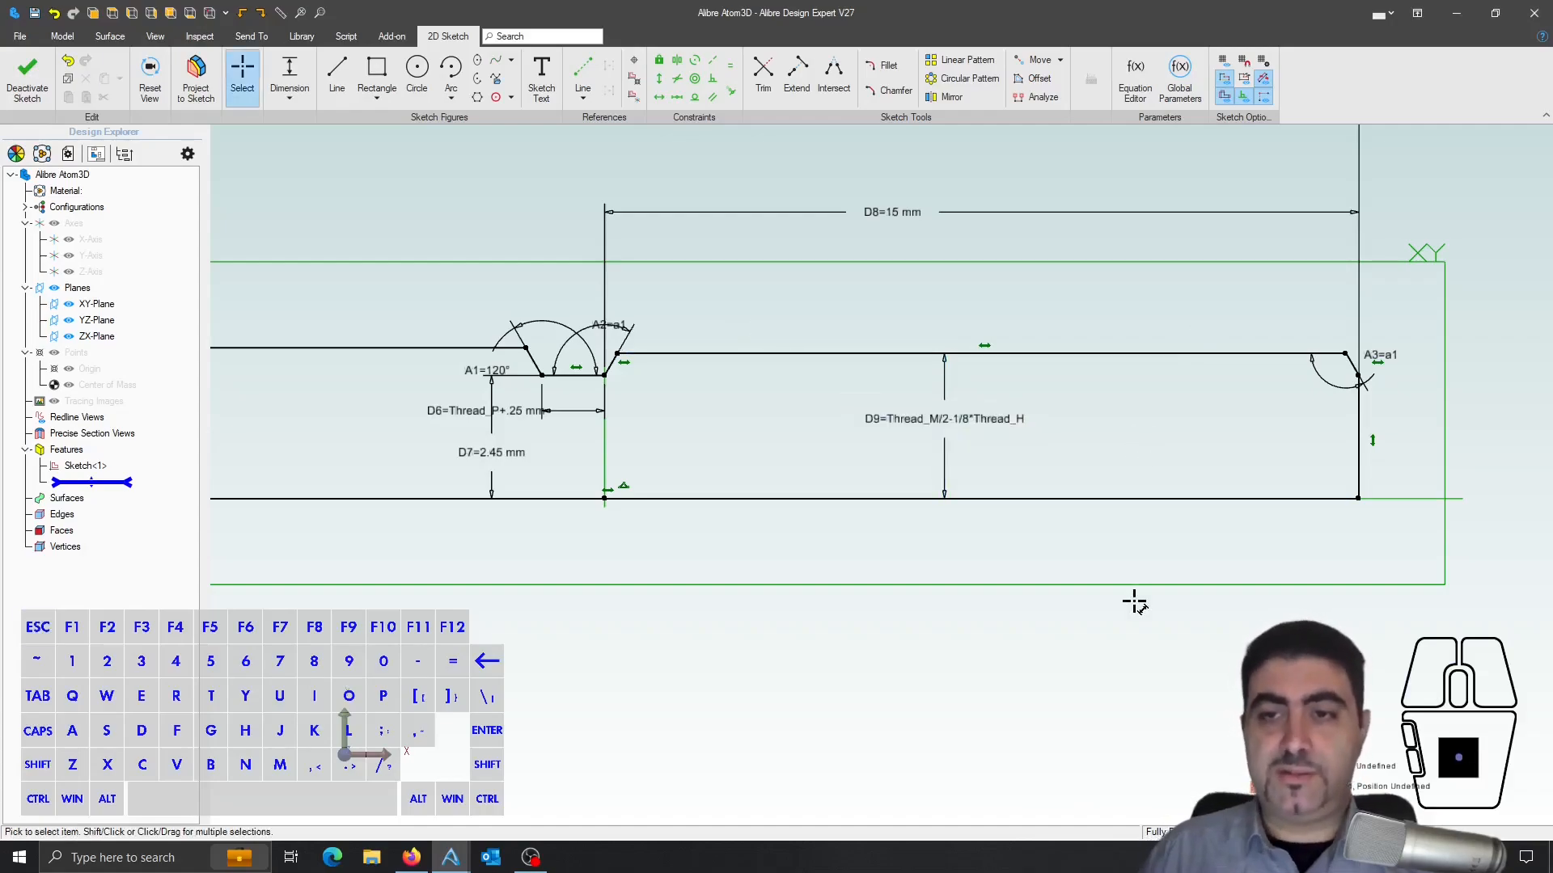
{"action": "scroll", "coordinate": [1141, 443], "scroll_direction": "down", "scroll_amount": 2}
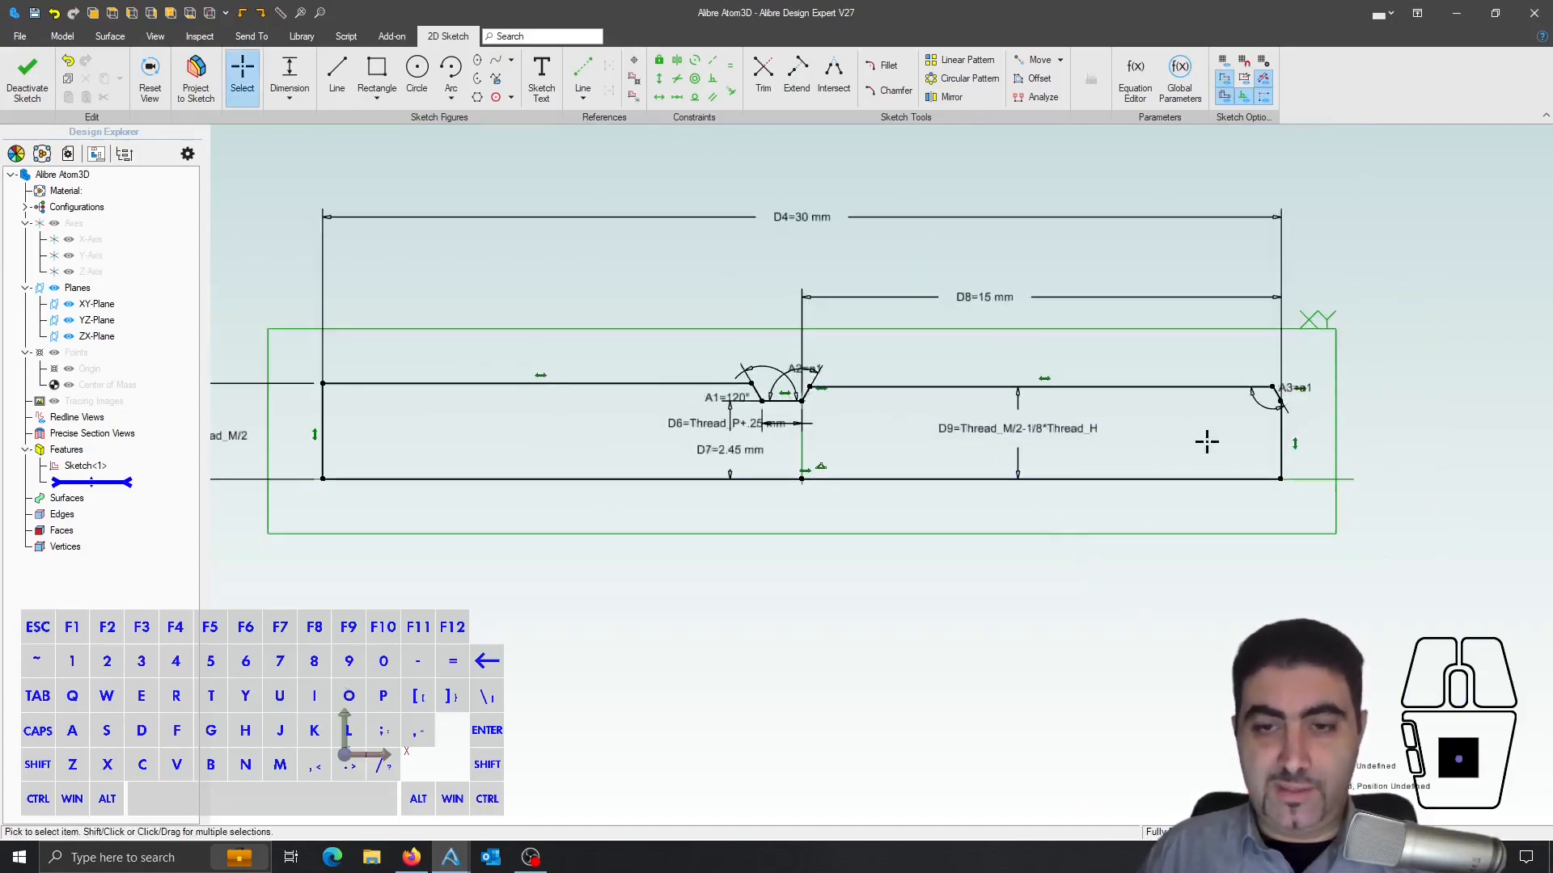
{"action": "scroll", "coordinate": [758, 451], "scroll_direction": "up", "scroll_amount": 1}
{"action": "right_click_drag", "start_coordinate": [905, 437], "coordinate": [977, 435]}
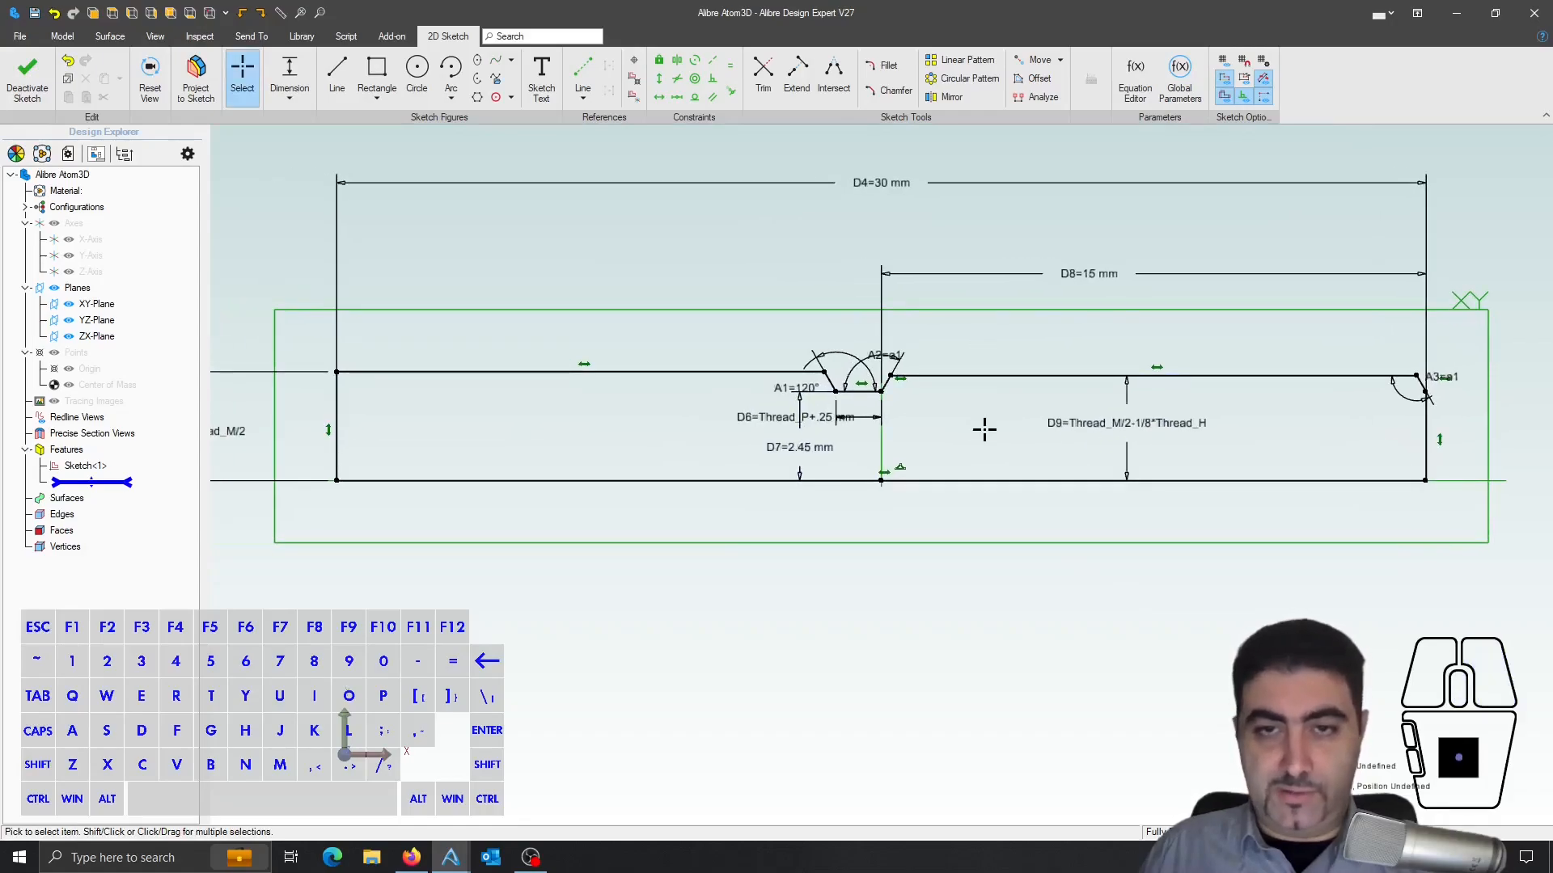
{"action": "scroll", "coordinate": [1026, 453], "scroll_direction": "down", "scroll_amount": 2}
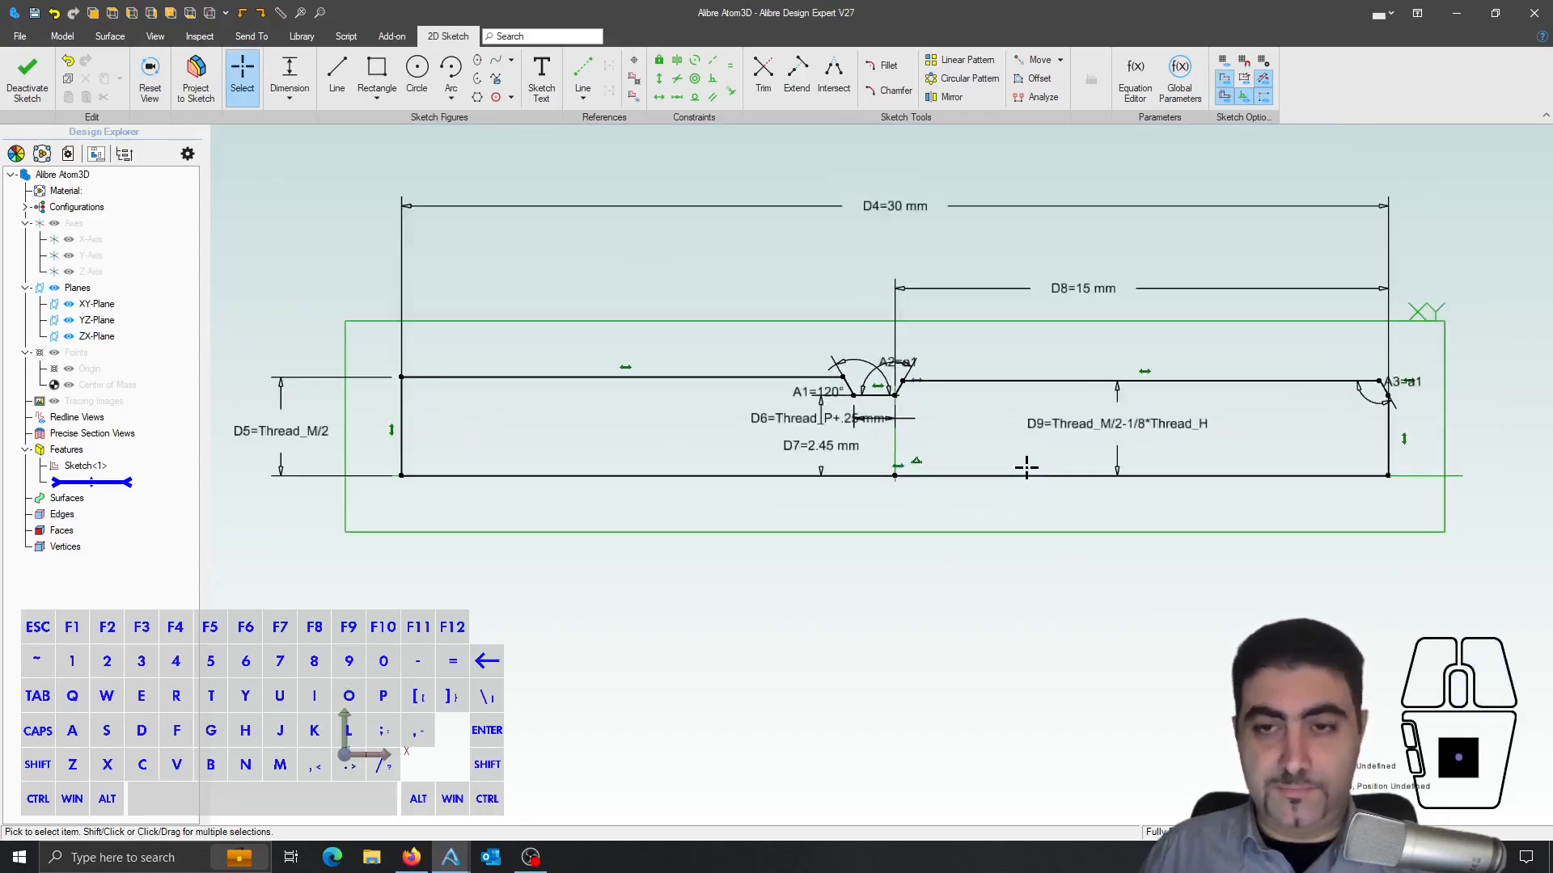
{"action": "right_click", "coordinate": [980, 594]}
{"action": "key", "text": "Escape"}
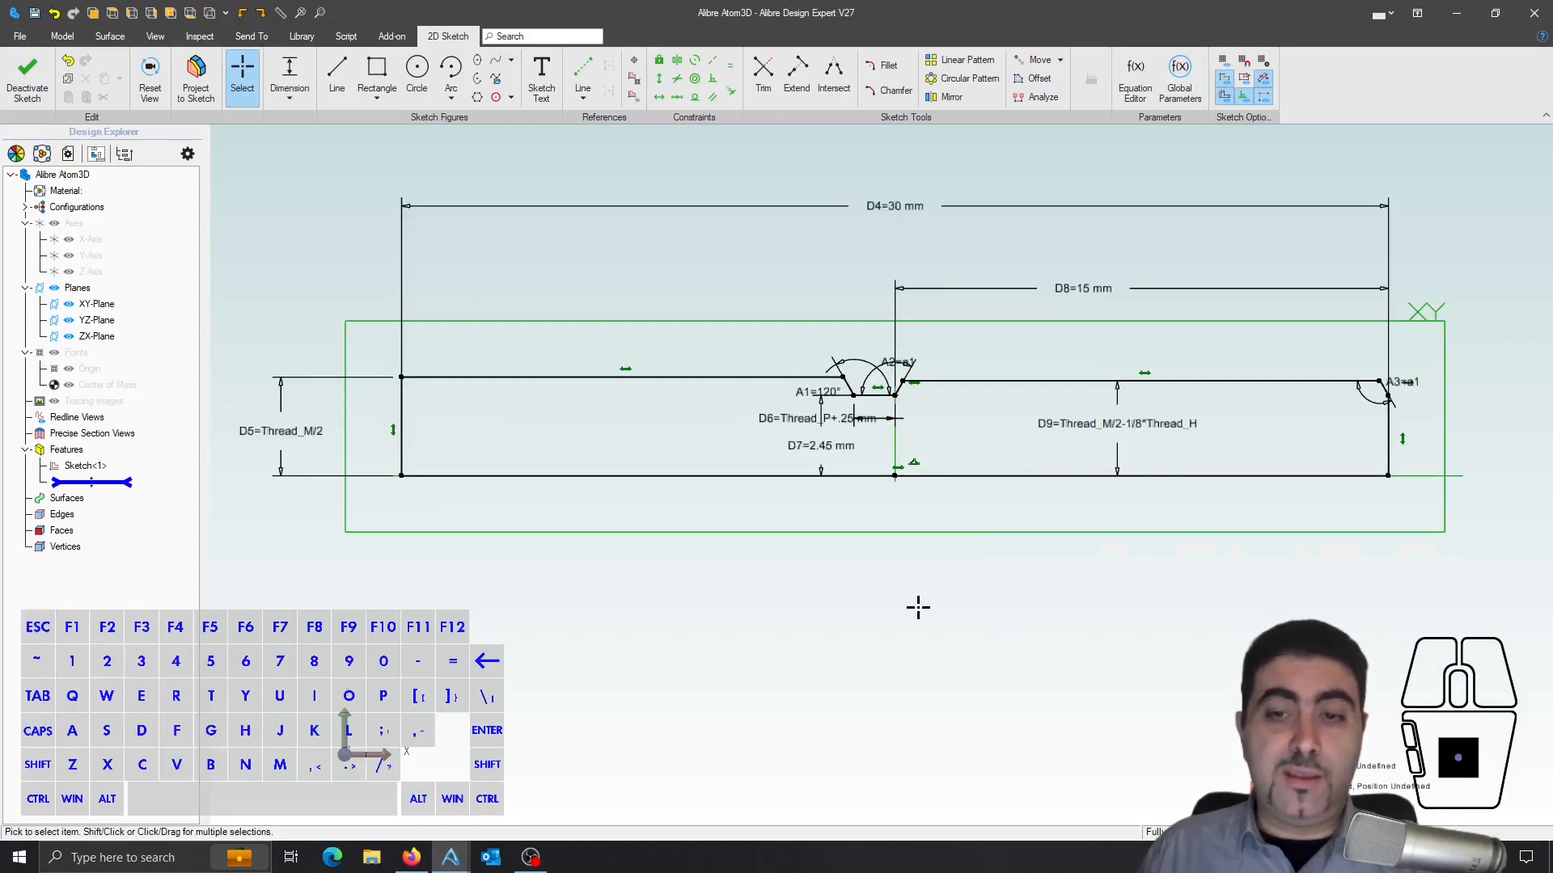
{"action": "right_click", "coordinate": [1004, 583]}
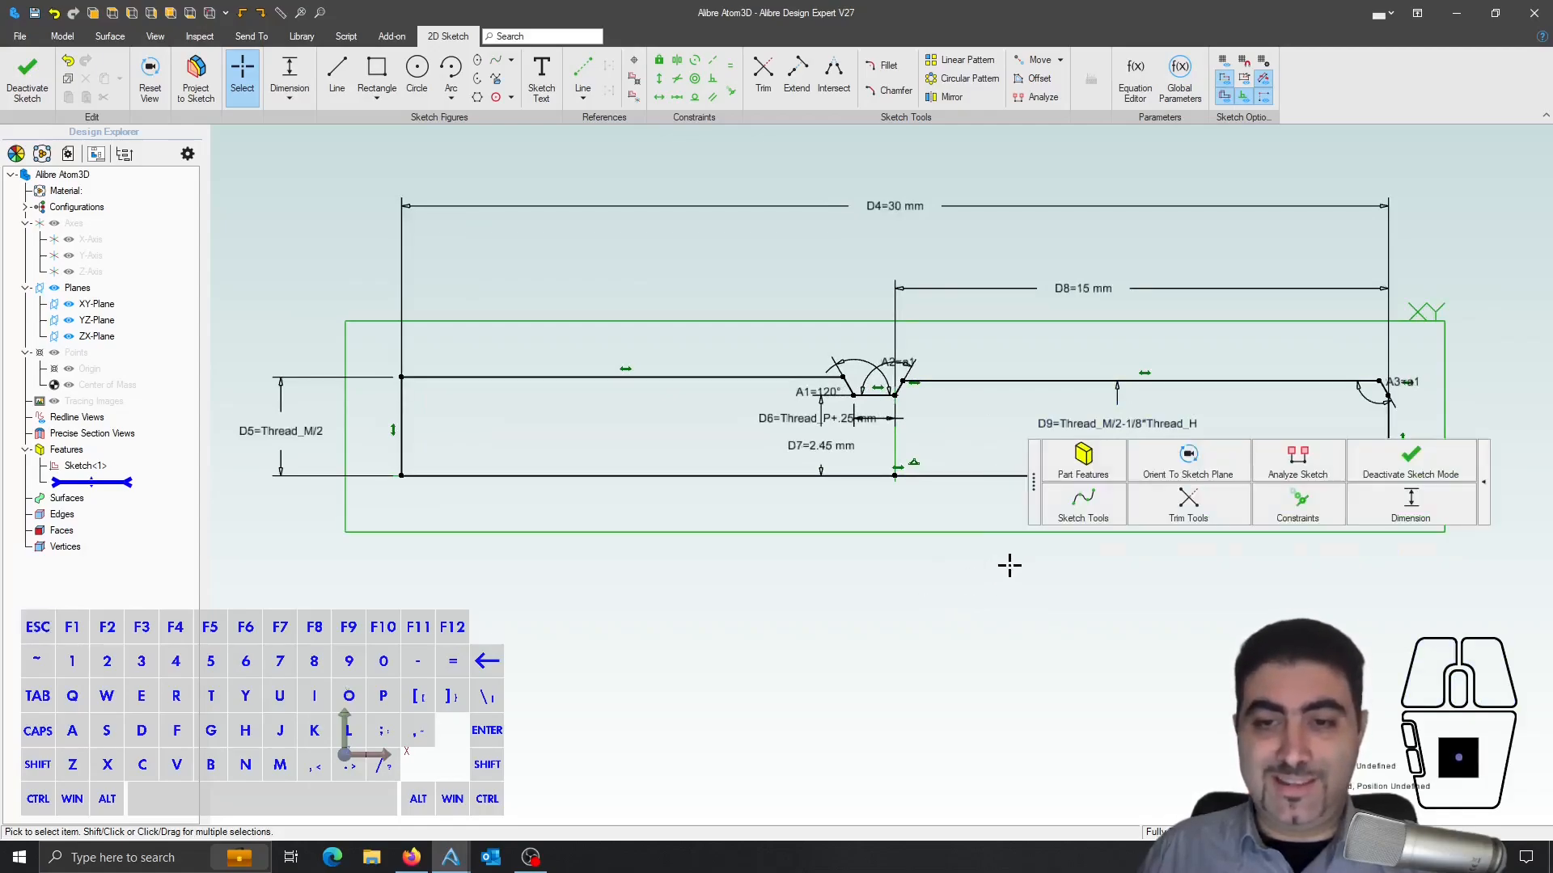
{"action": "key", "text": "Escape"}
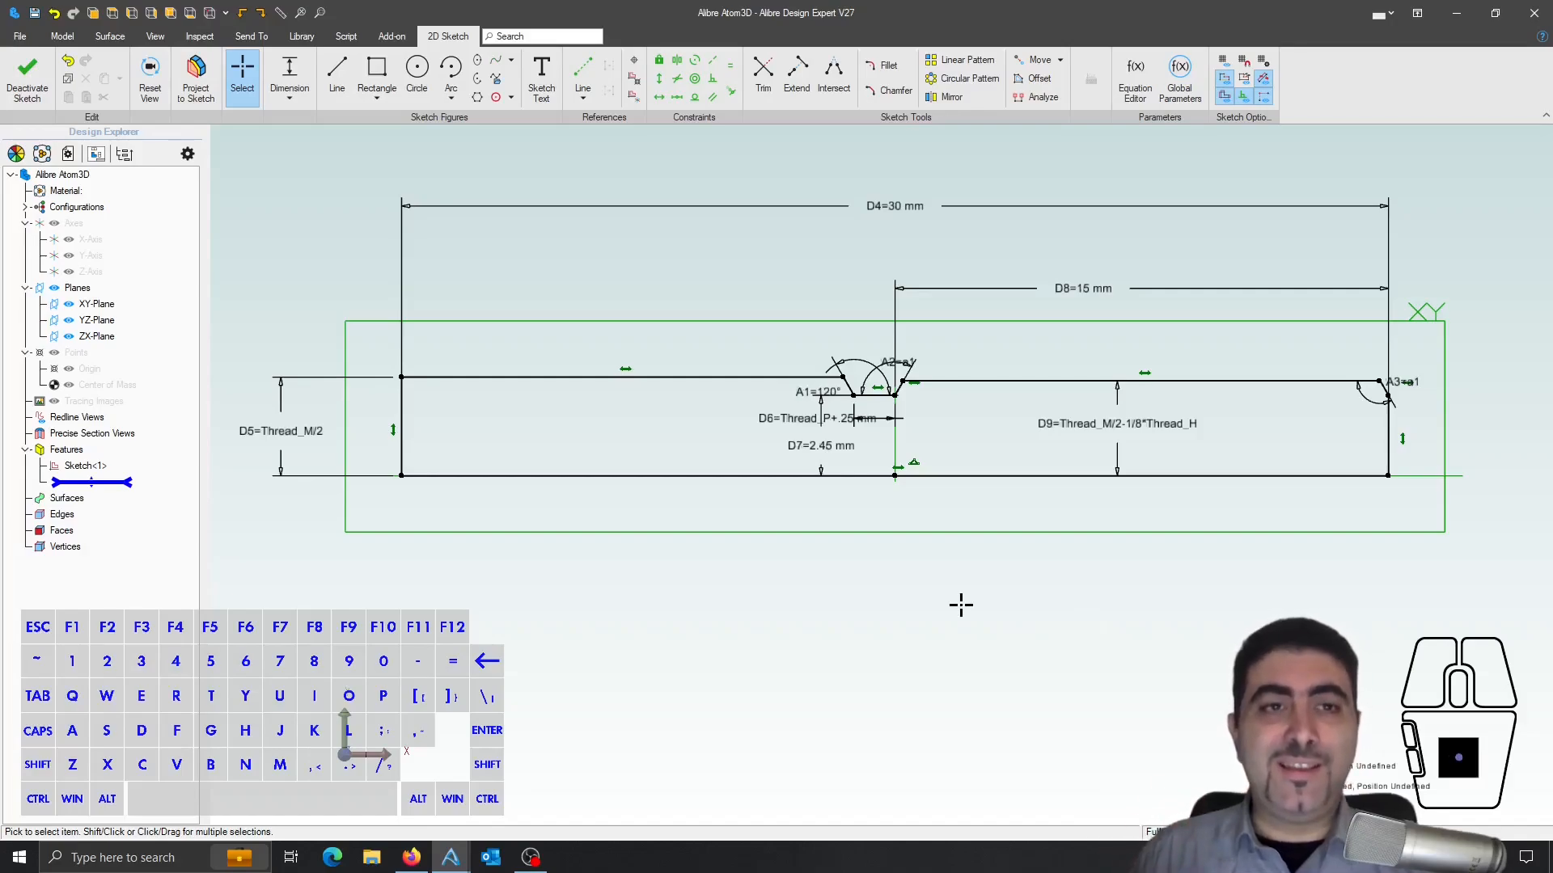
- Revolve the half-profile sketch 360° about its base line into a solid shaft
{"action": "right_click", "coordinate": [961, 605]}
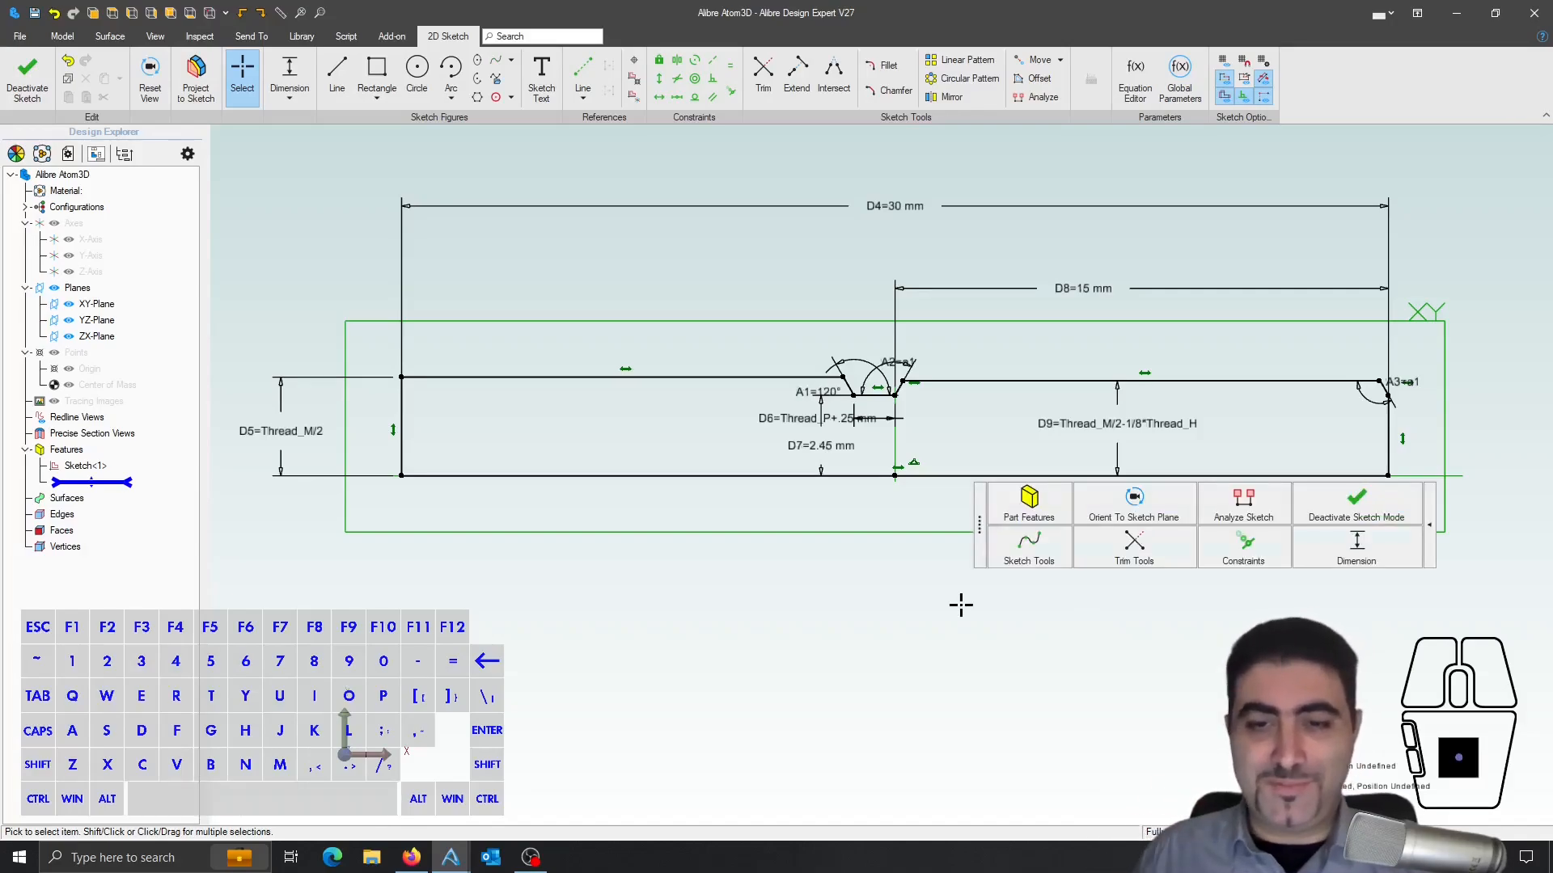
{"action": "mouse_move", "coordinate": [1012, 518]}
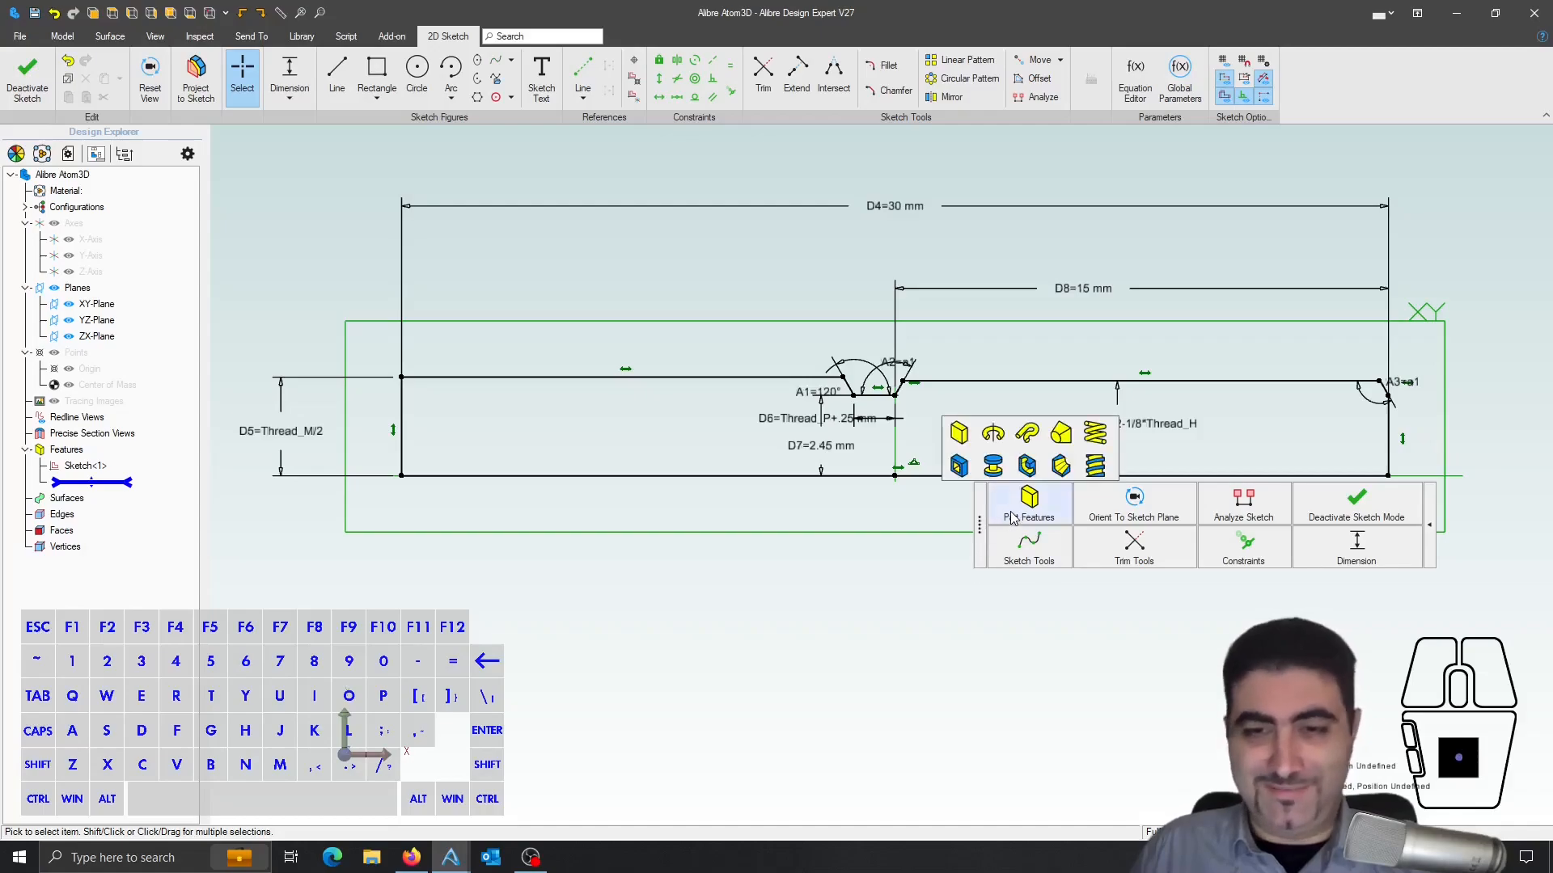
{"action": "left_click", "coordinate": [993, 435]}
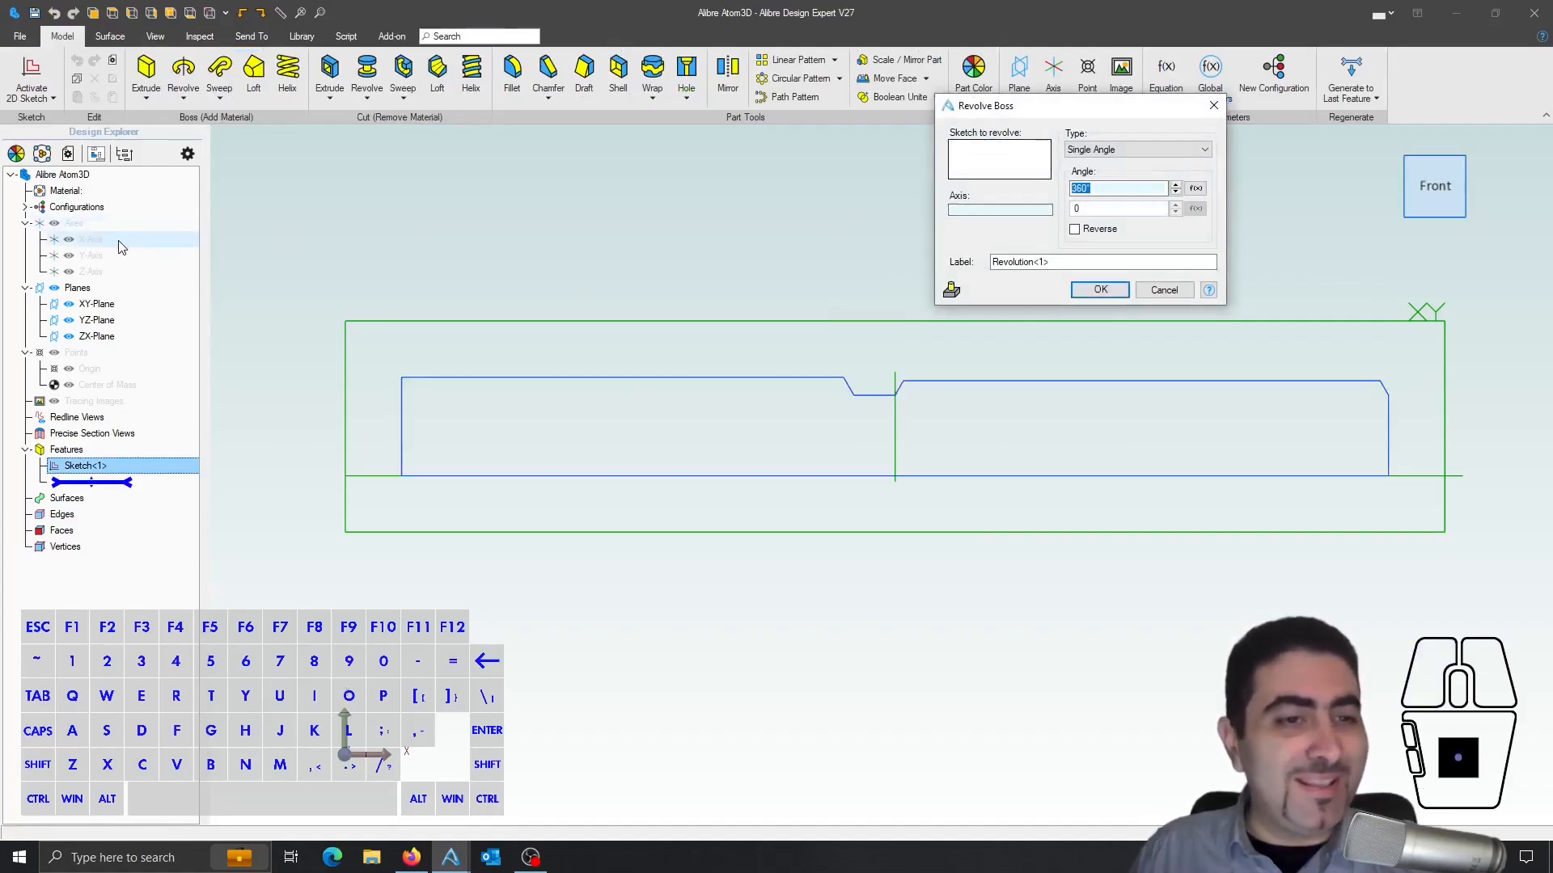
{"action": "left_click", "coordinate": [736, 474]}
{"action": "left_click", "coordinate": [1092, 291]}
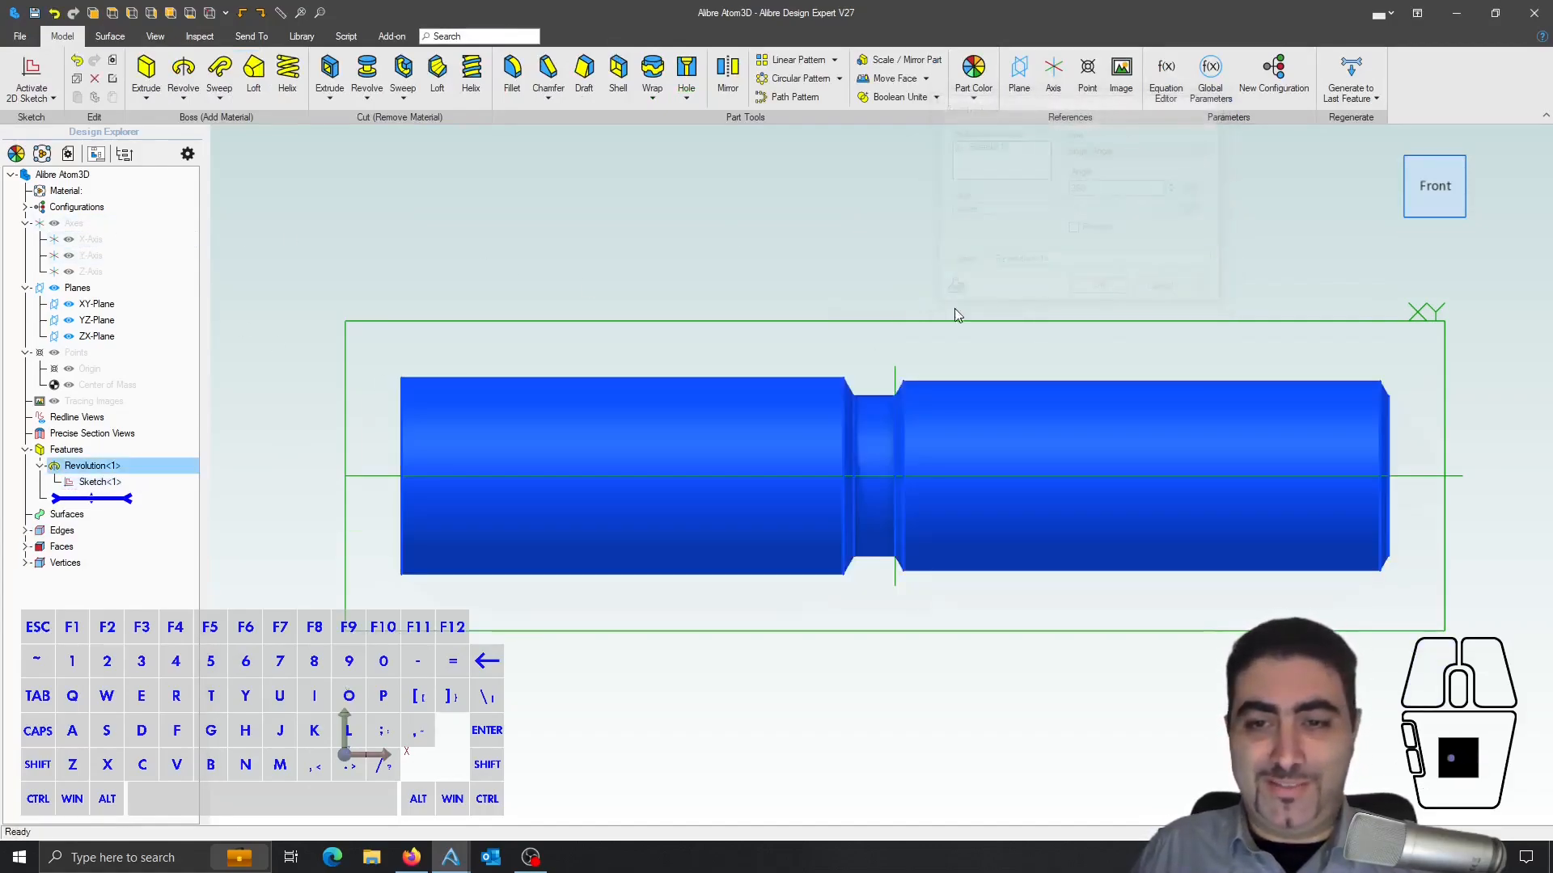
{"action": "key", "text": "Escape"}
- Start a new 2D sketch on the XY plane, facing the chamfered end of the shaft
{"action": "middle_click_drag", "start_coordinate": [865, 273], "coordinate": [1079, 373]}
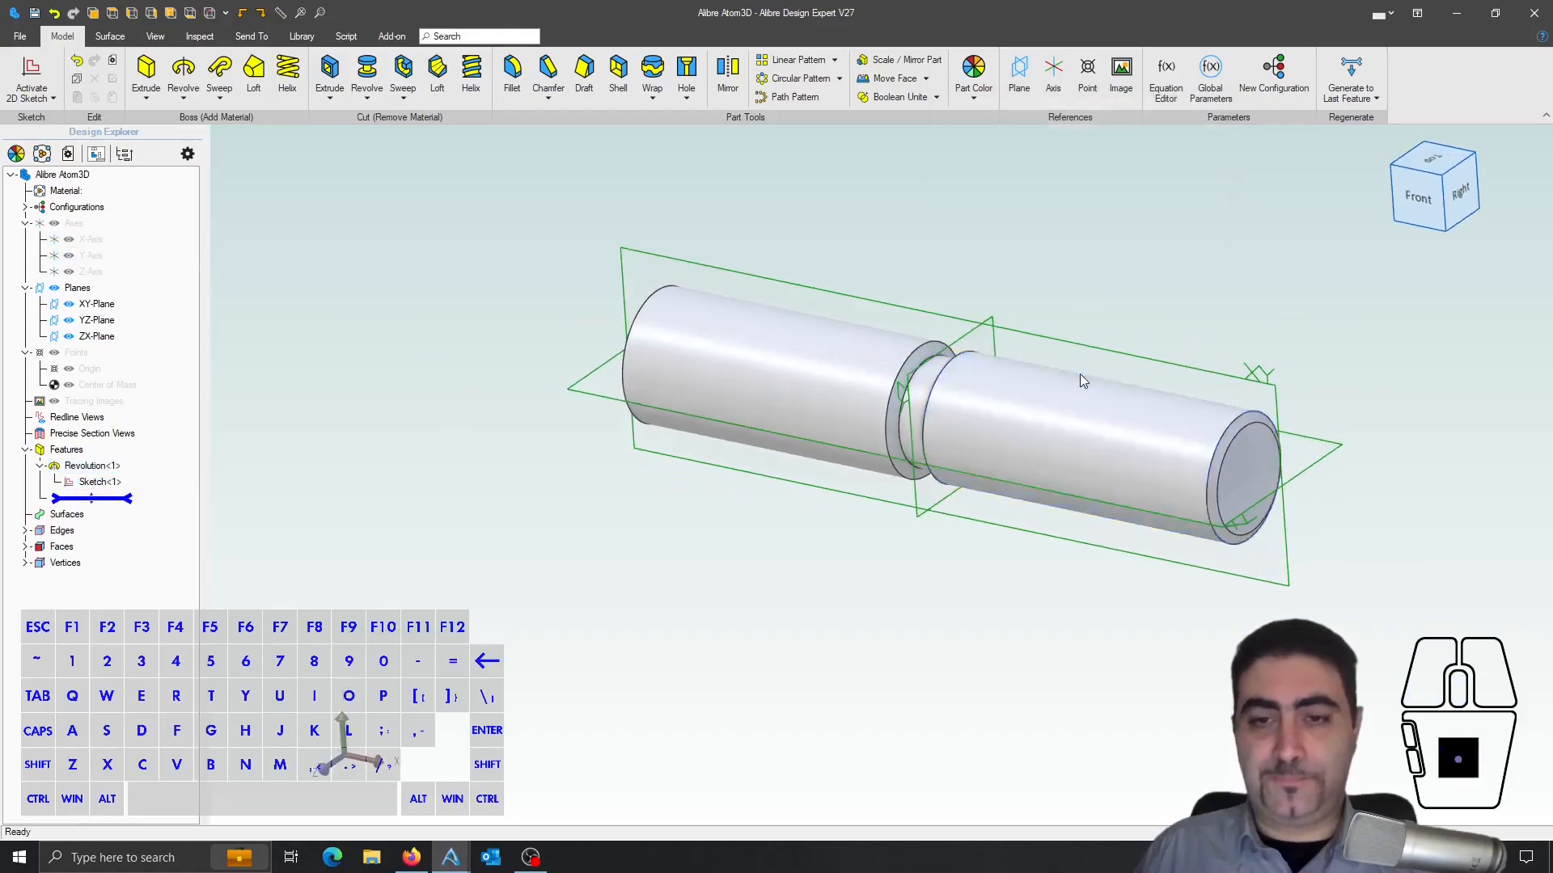
{"action": "scroll", "coordinate": [1140, 561], "scroll_direction": "up", "scroll_amount": 3}
{"action": "scroll", "coordinate": [1119, 558], "scroll_direction": "down", "scroll_amount": 4}
{"action": "right_click_drag", "start_coordinate": [1372, 480], "coordinate": [1250, 473]}
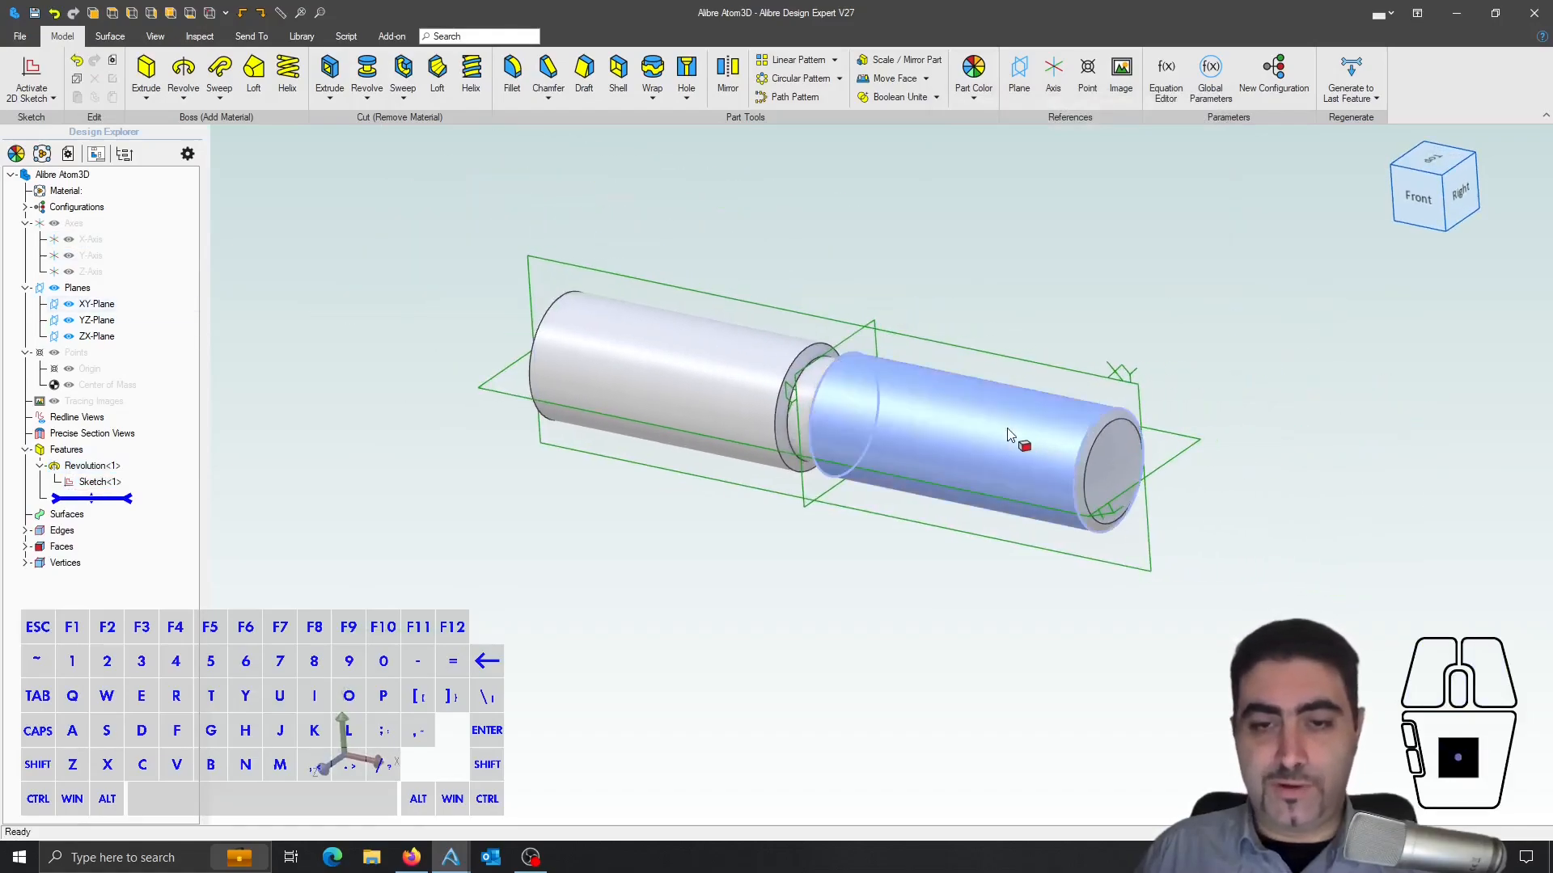
{"action": "left_click", "coordinate": [1128, 376]}
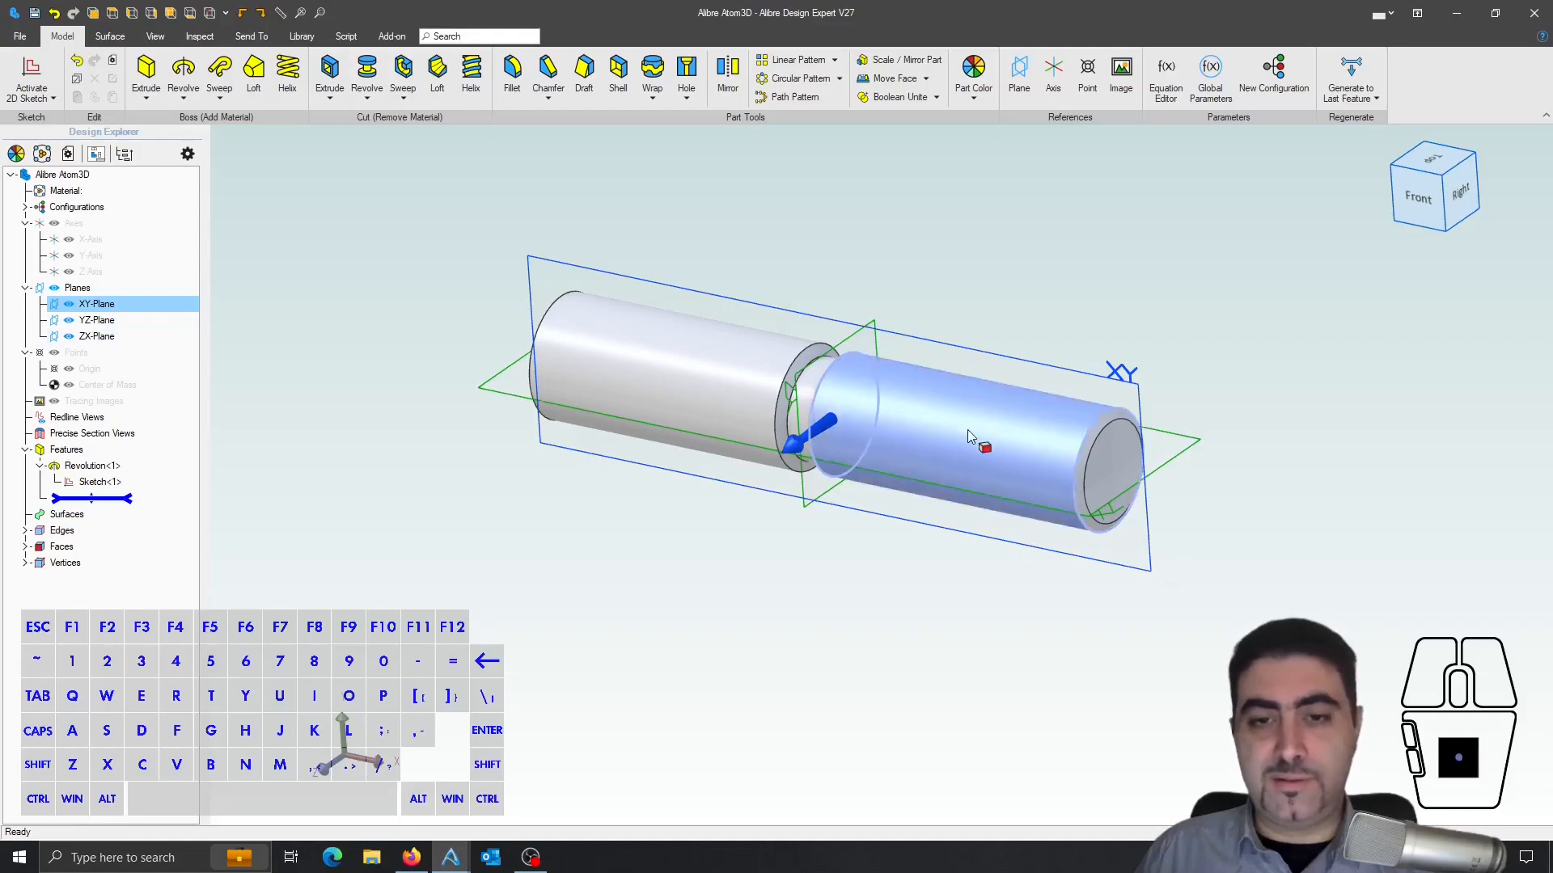
{"action": "key", "text": "s"}
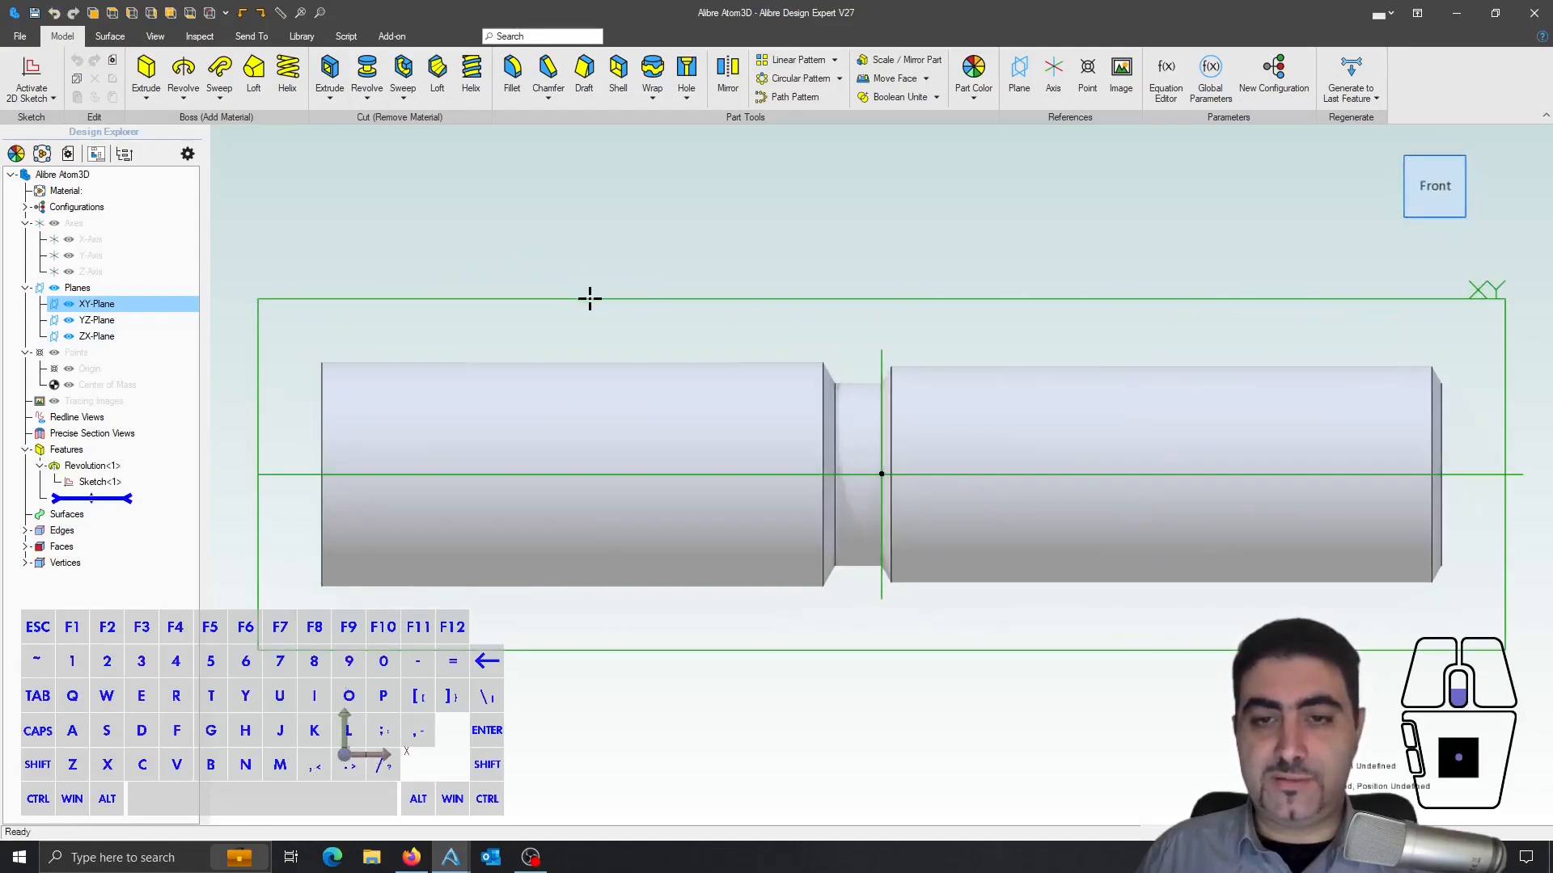
{"action": "scroll", "coordinate": [657, 307], "scroll_direction": "down", "scroll_amount": 2}
{"action": "scroll", "coordinate": [1320, 302], "scroll_direction": "up", "scroll_amount": 2}
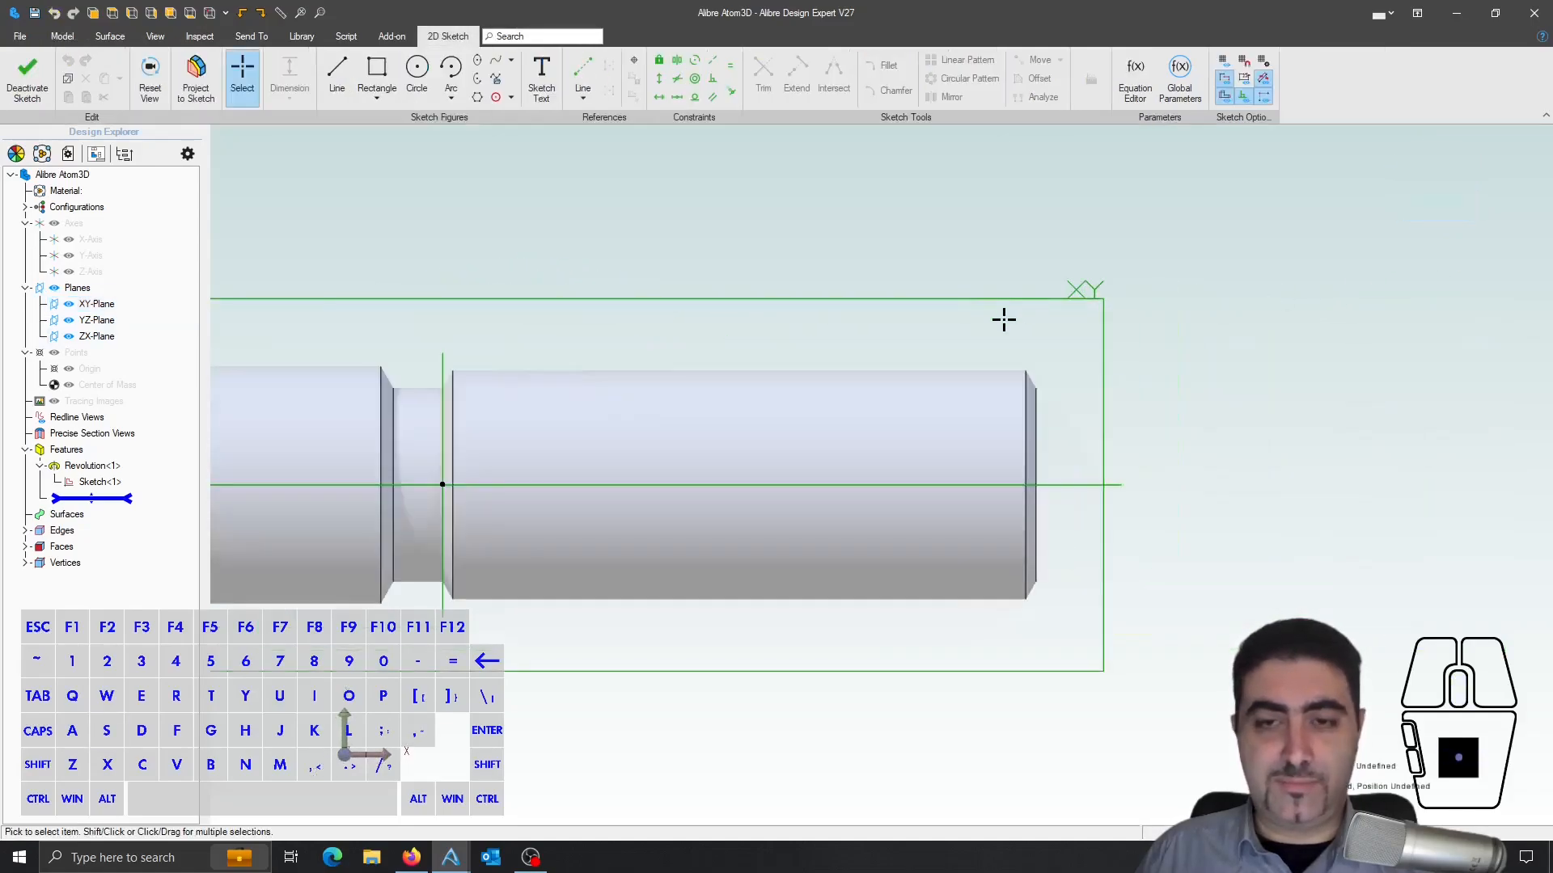
- Sketch a closed triangle just above and beyond the shaft's chamfered end, with the first side about 2.74 mm long
{"action": "key", "text": "l"}
{"action": "left_click", "coordinate": [1028, 328]}
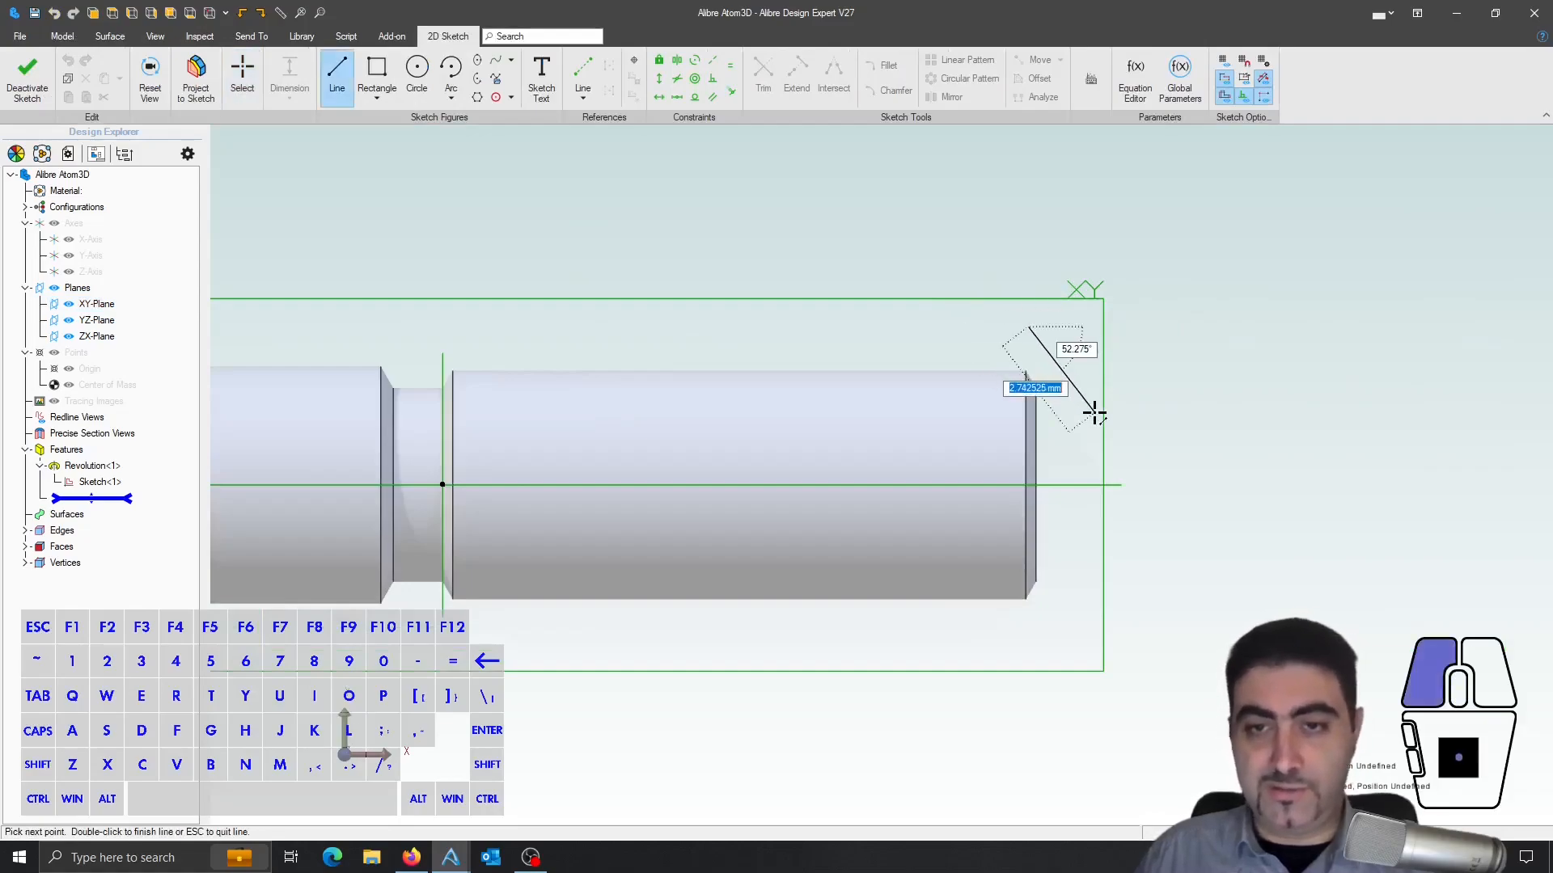
{"action": "left_click", "coordinate": [1097, 413]}
{"action": "left_click", "coordinate": [1260, 376]}
{"action": "left_click", "coordinate": [1029, 328]}
{"action": "key", "text": "Escape"}
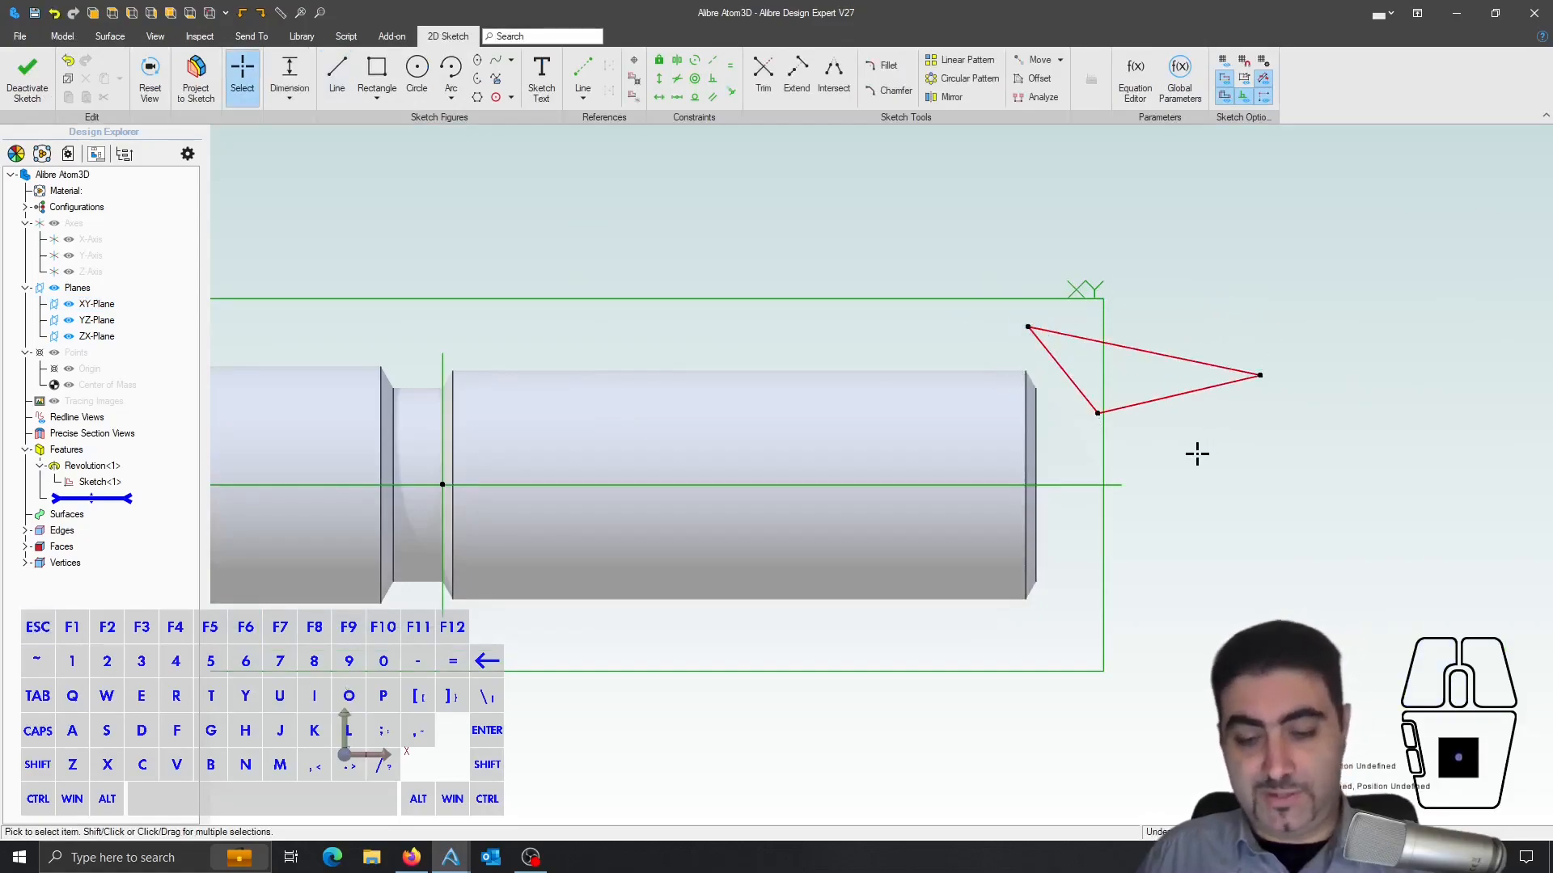
- Apply equal constraints to all three sides of the triangle to make it equilateral
{"action": "key", "text": "e"}
{"action": "left_click", "coordinate": [1155, 394]}
{"action": "left_click", "coordinate": [1061, 373]}
{"action": "right_click_drag", "start_coordinate": [1149, 426], "coordinate": [1103, 479]}
{"action": "left_click", "coordinate": [1115, 411]}
{"action": "key", "text": "Escape"}
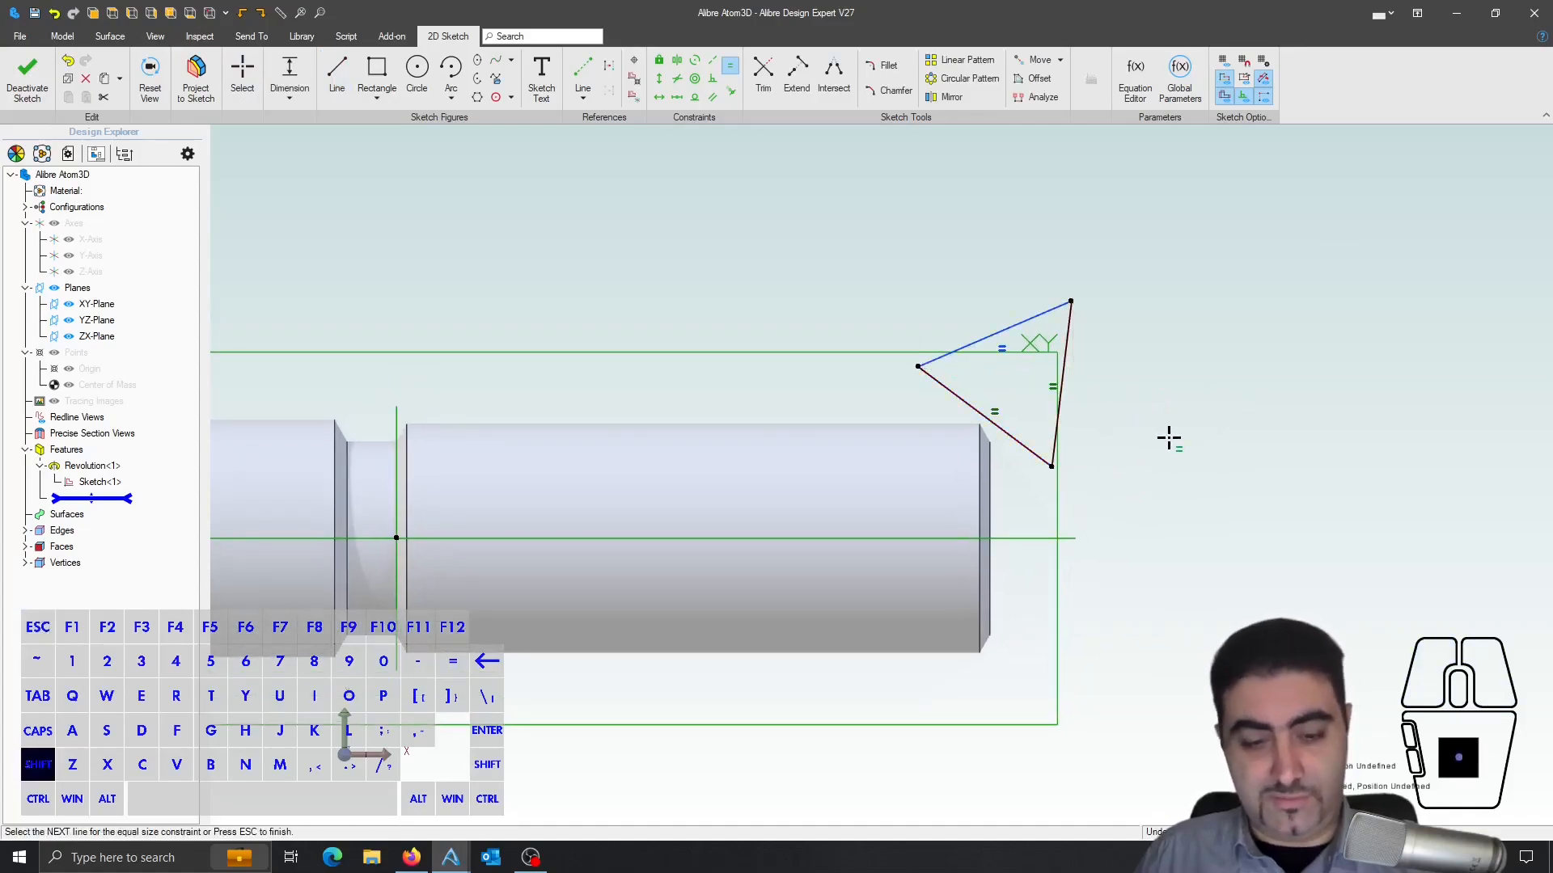
- Constrain the triangle's upper side to horizontal so that its opposite corner points down
{"action": "key", "text": "shift+h"}
{"action": "key", "text": "Escape"}
{"action": "left_click_drag", "start_coordinate": [931, 350], "coordinate": [984, 331]}
{"action": "scroll", "coordinate": [1084, 371], "scroll_direction": "up", "scroll_amount": 4}
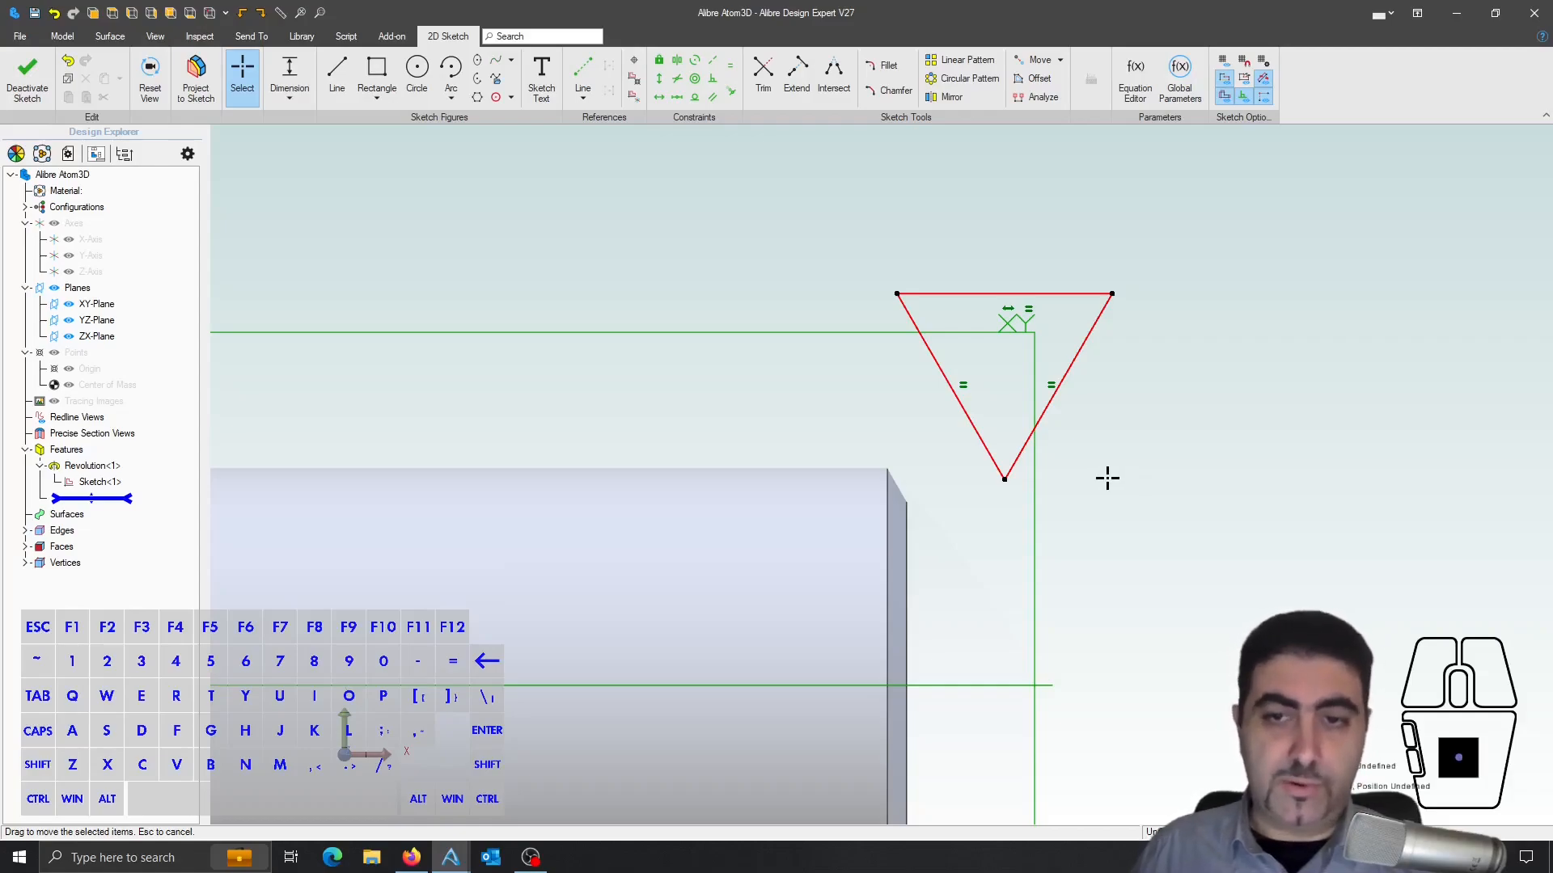
- Dimension the triangle's horizontal upper side and set its length to Thread_P
{"action": "key", "text": "d"}
{"action": "left_click", "coordinate": [974, 293]}
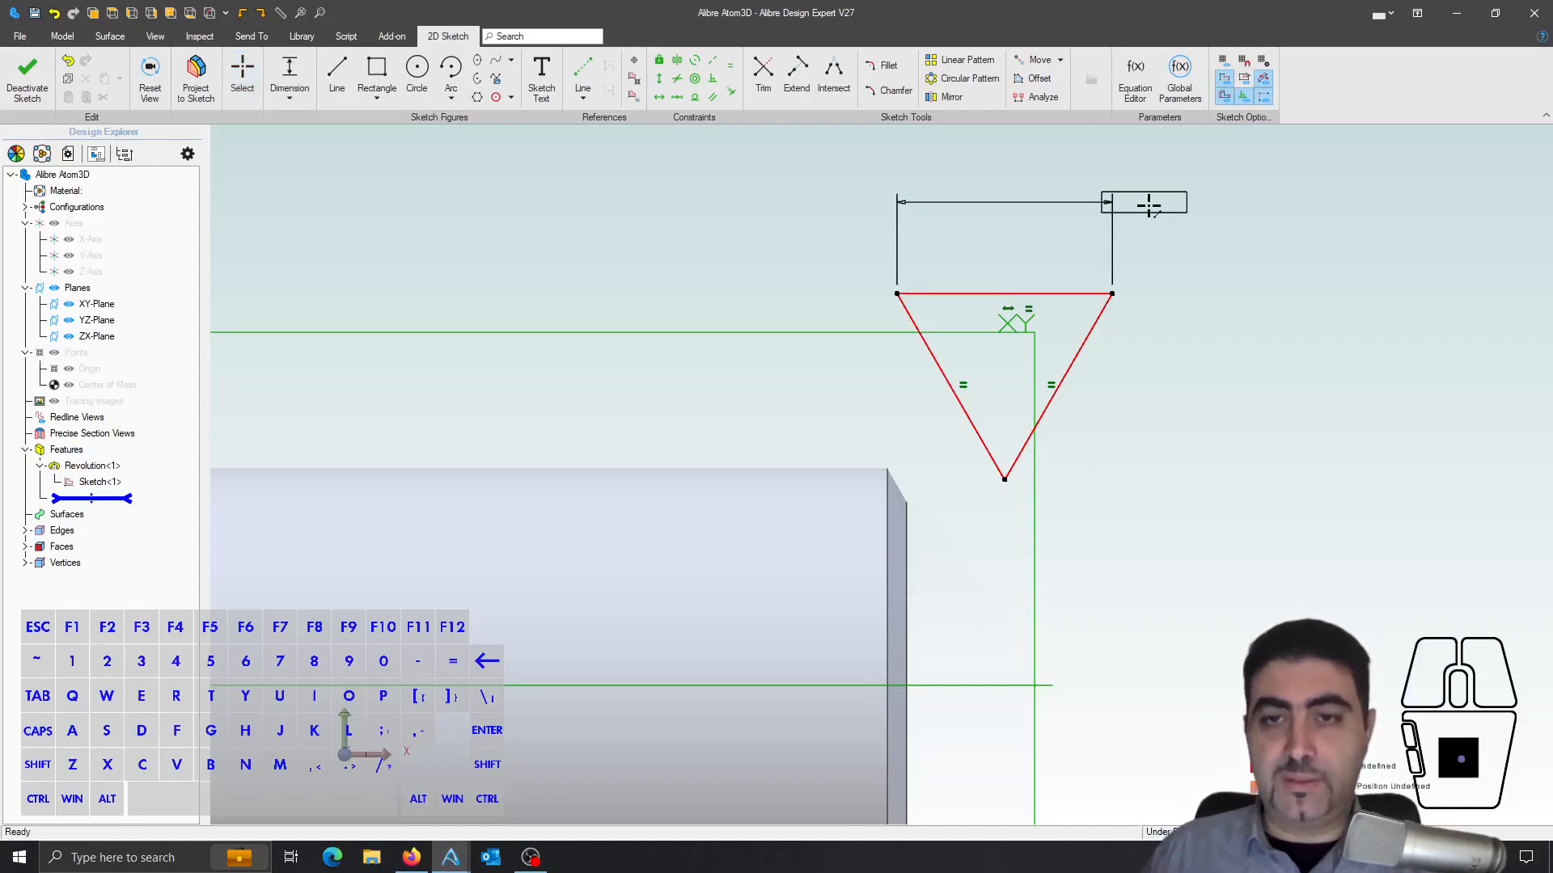
{"action": "left_click", "coordinate": [1201, 271]}
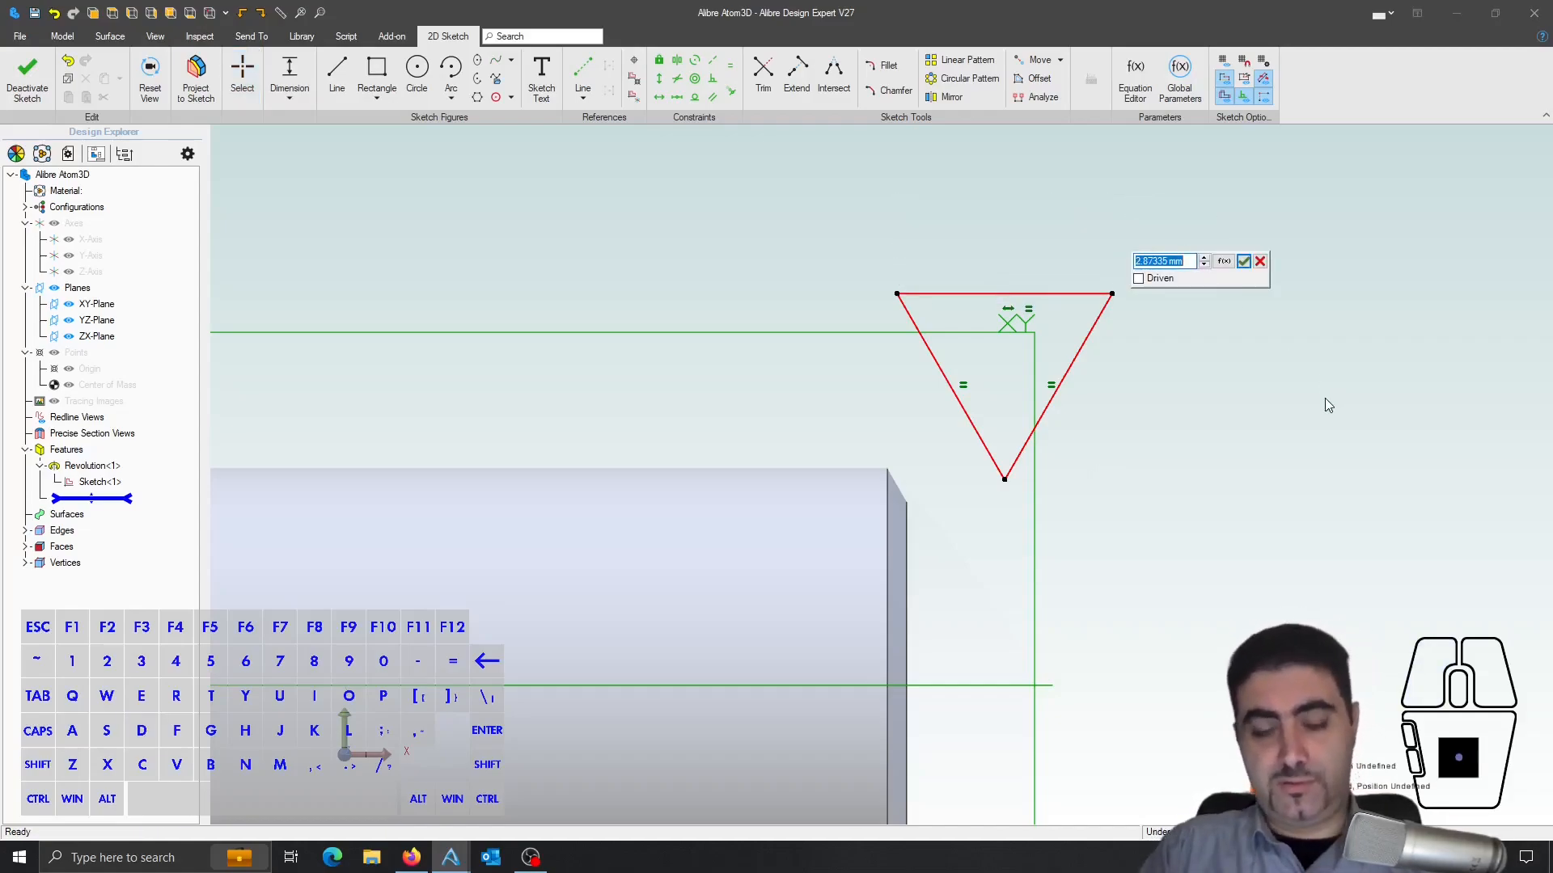
{"action": "type", "text": "T"}
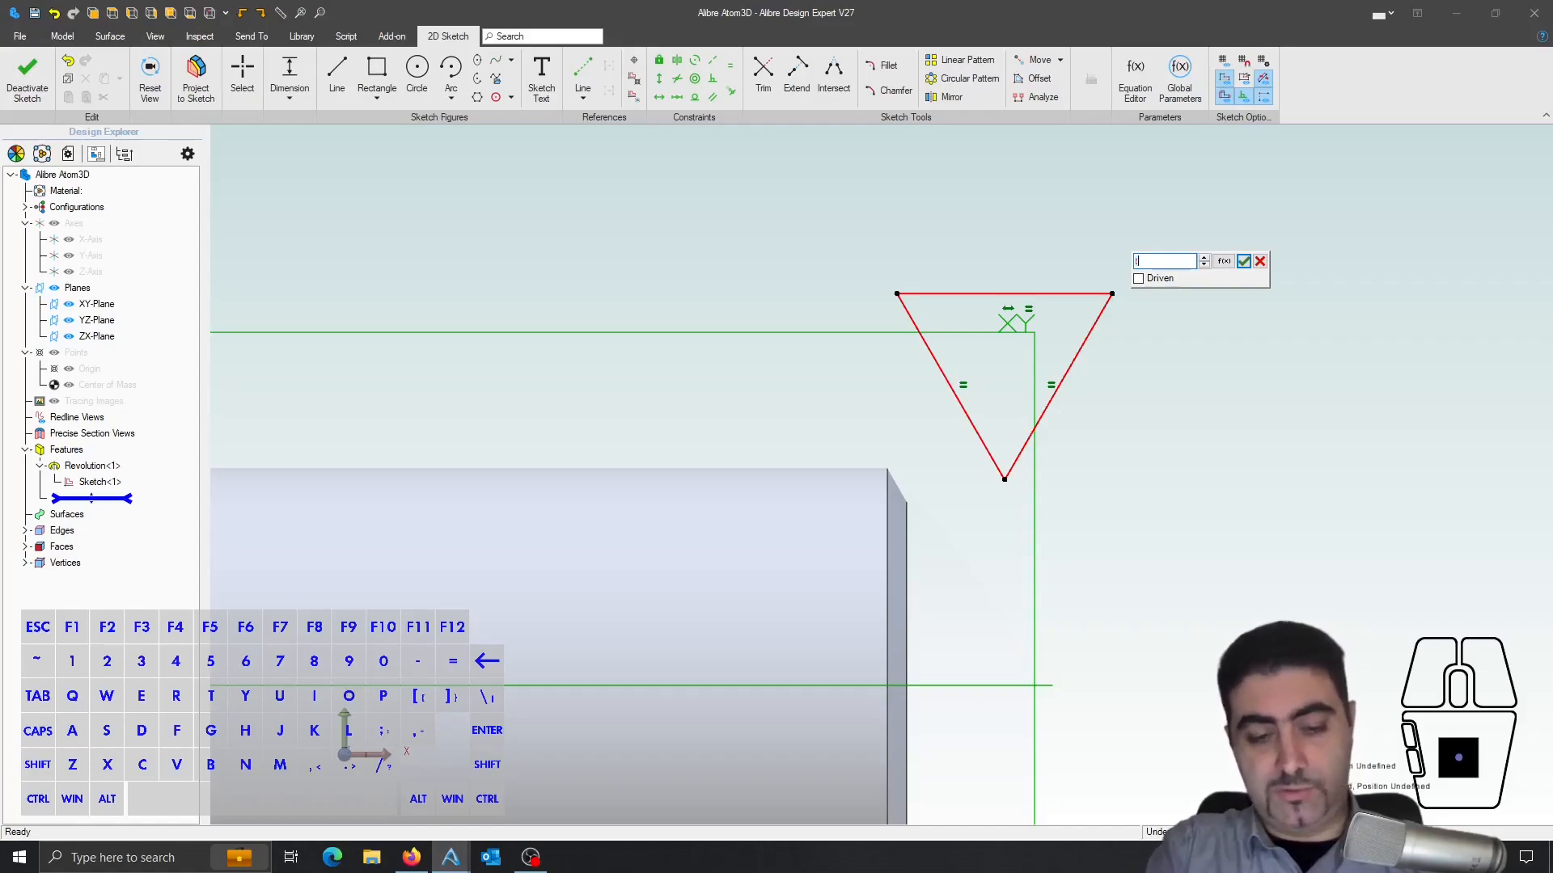
{"action": "type", "text": "hread_P"}
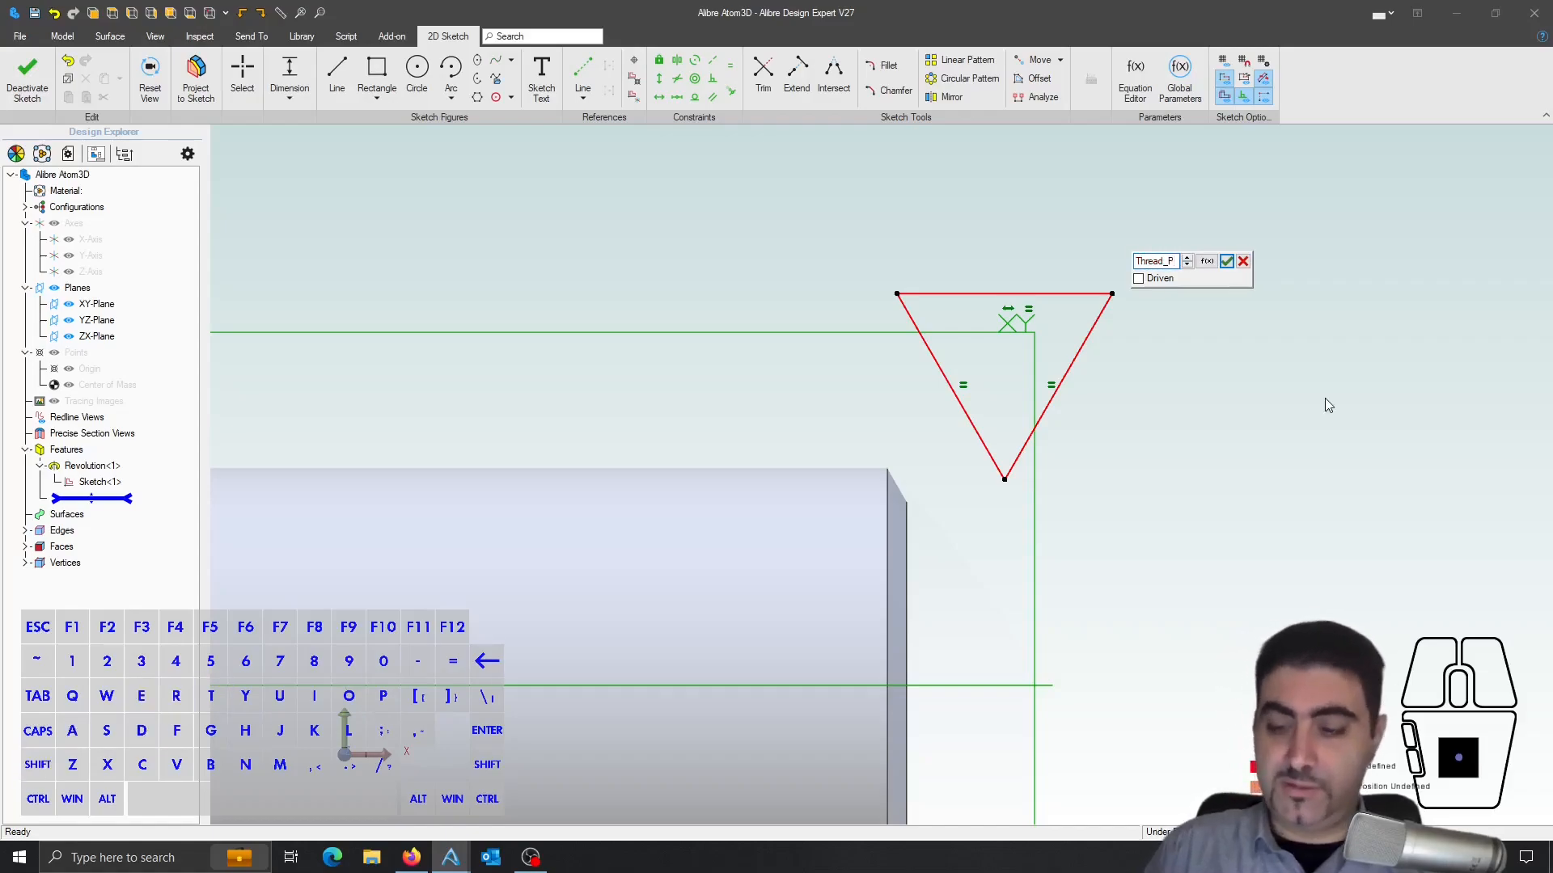
{"action": "key", "text": "Return"}
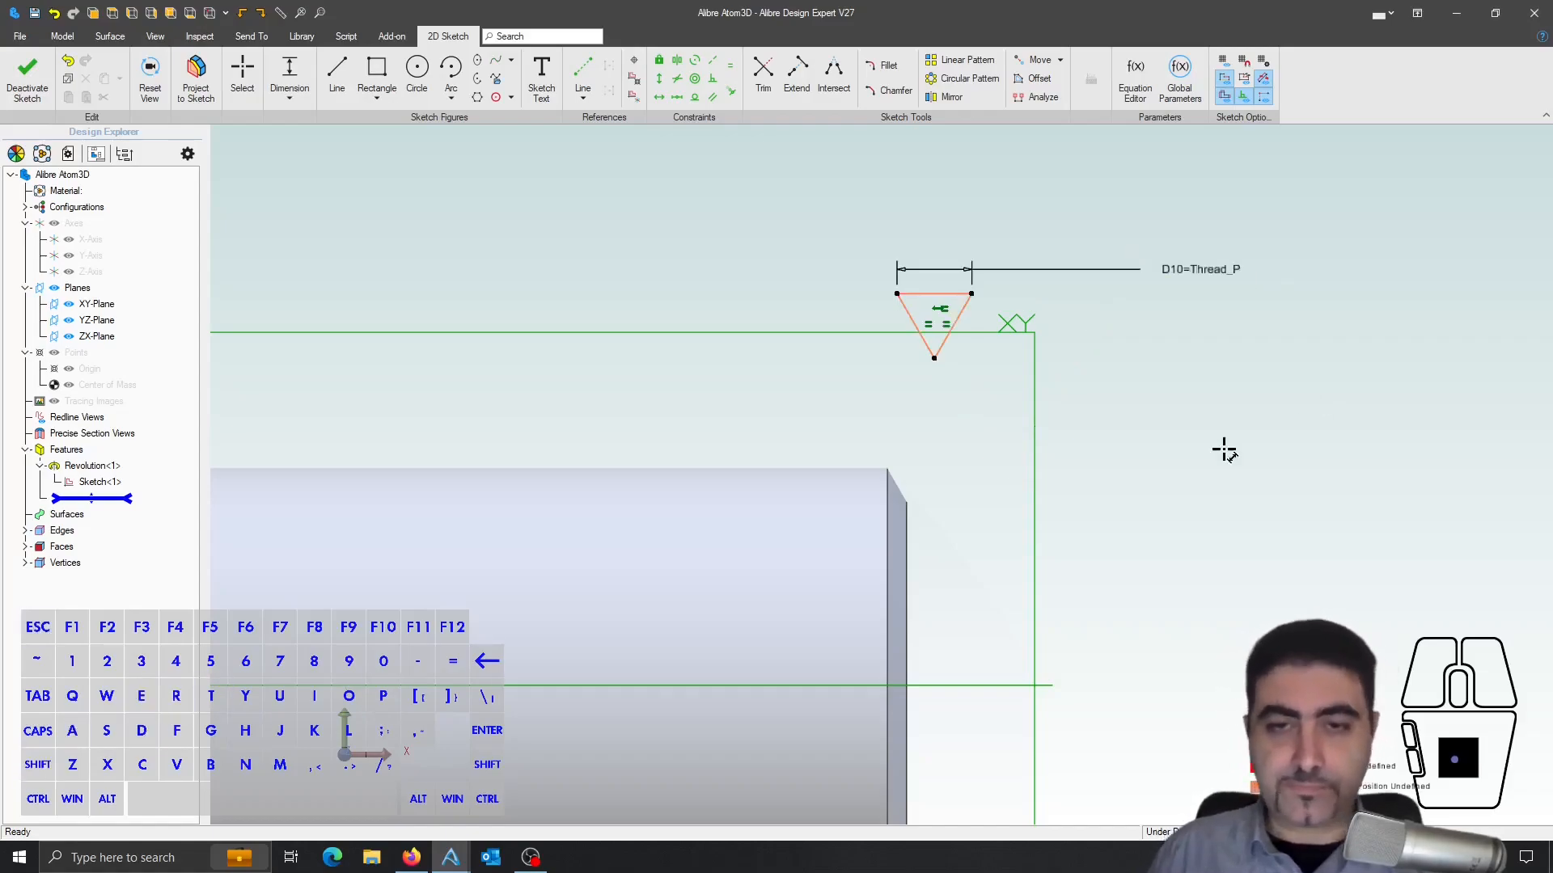
{"action": "key", "text": "Escape"}
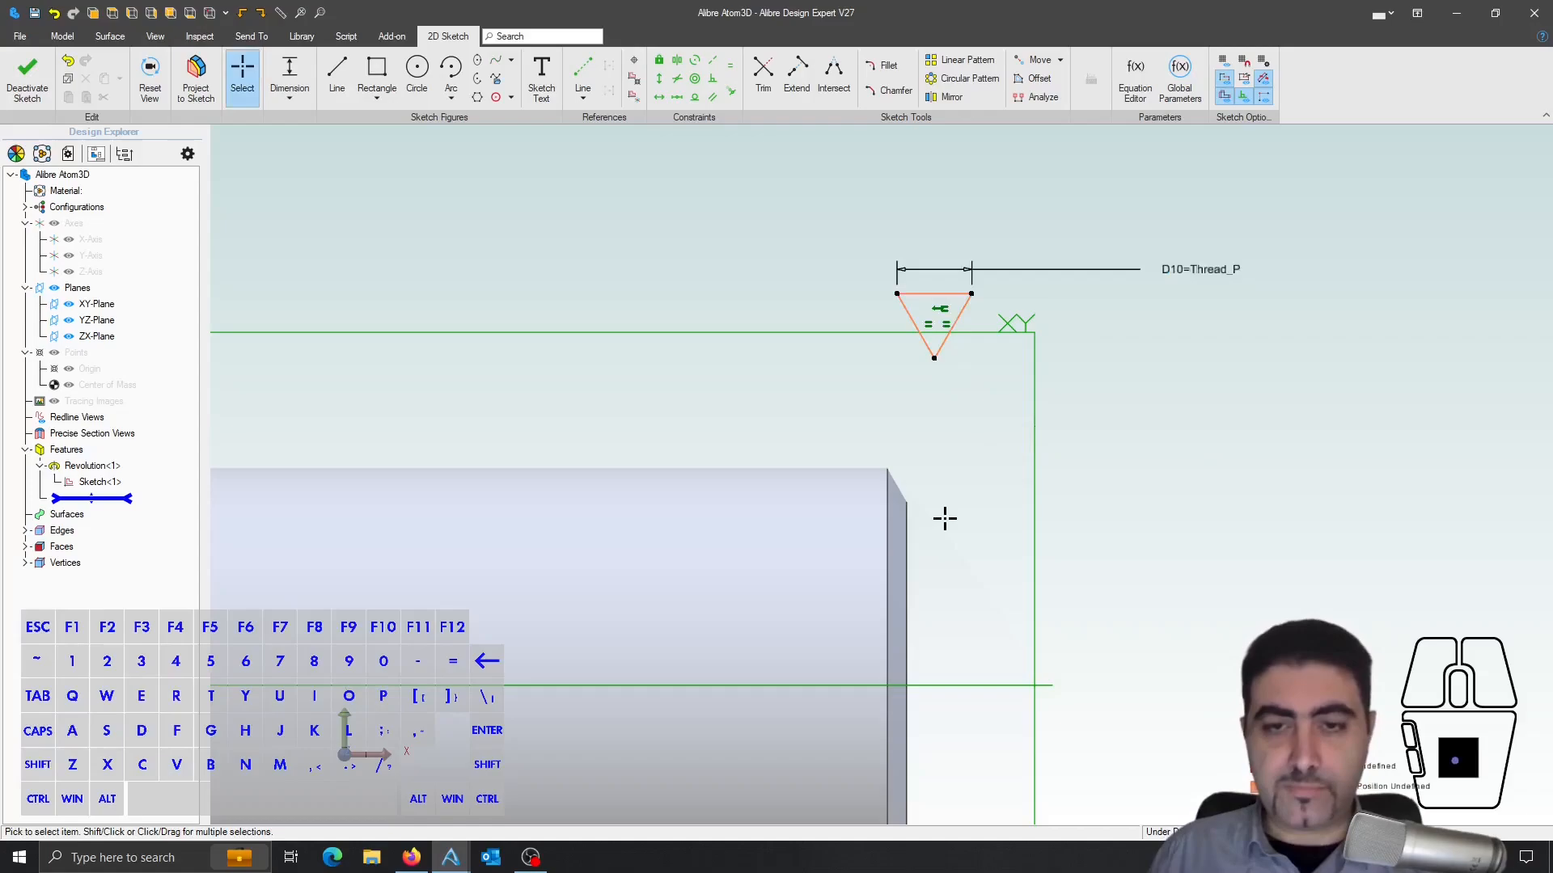
- Project the chamfer face at the shaft's end into the sketch as associative reference lines
{"action": "left_click", "coordinate": [912, 546]}
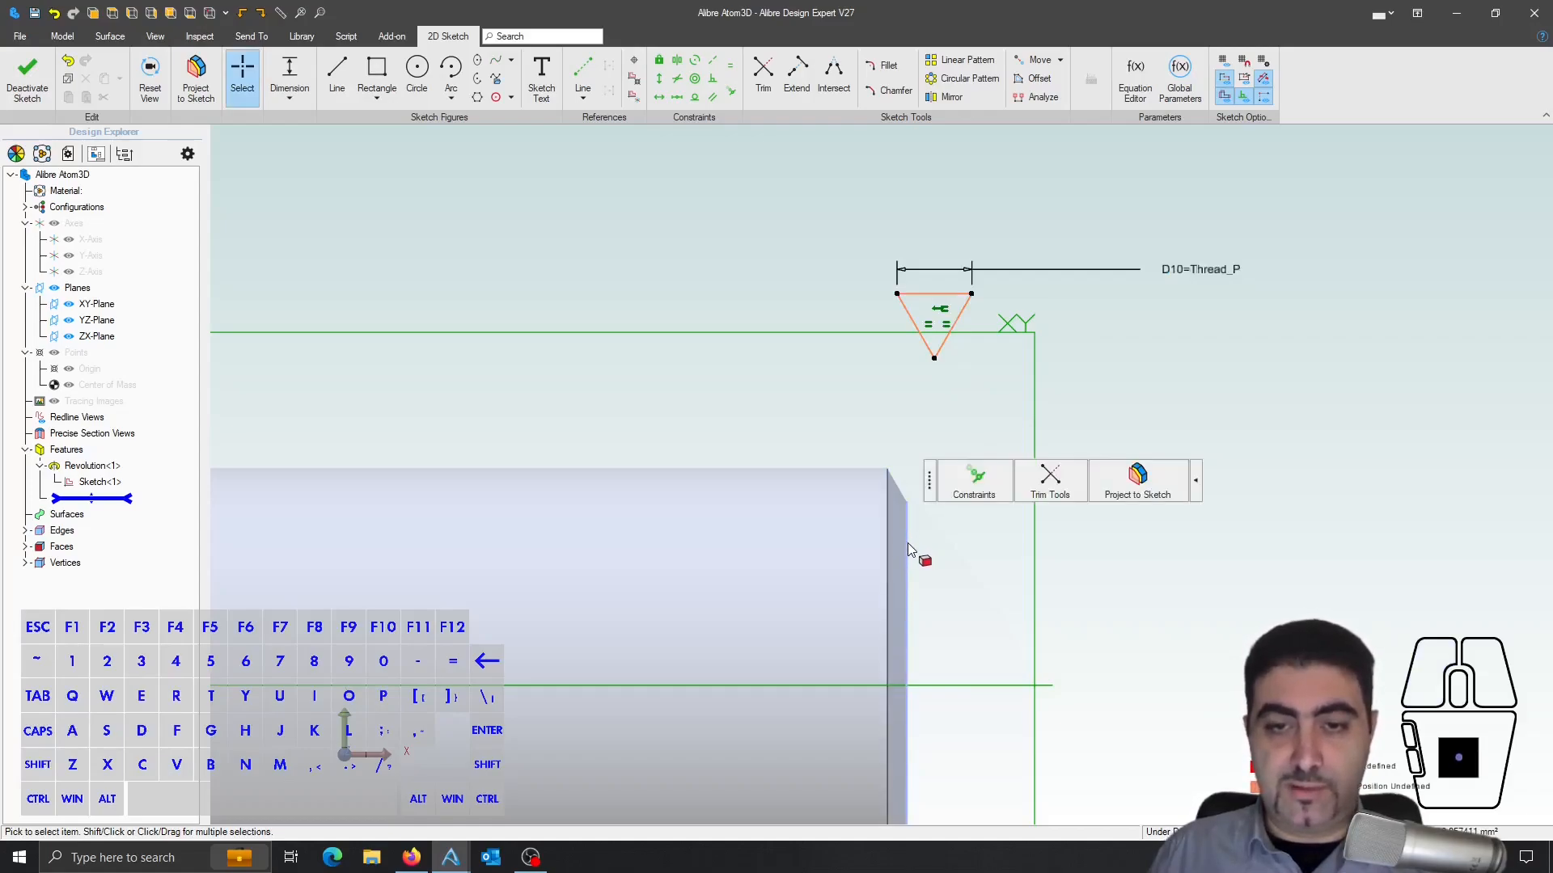
{"action": "left_click", "coordinate": [942, 530]}
{"action": "left_click", "coordinate": [903, 536]}
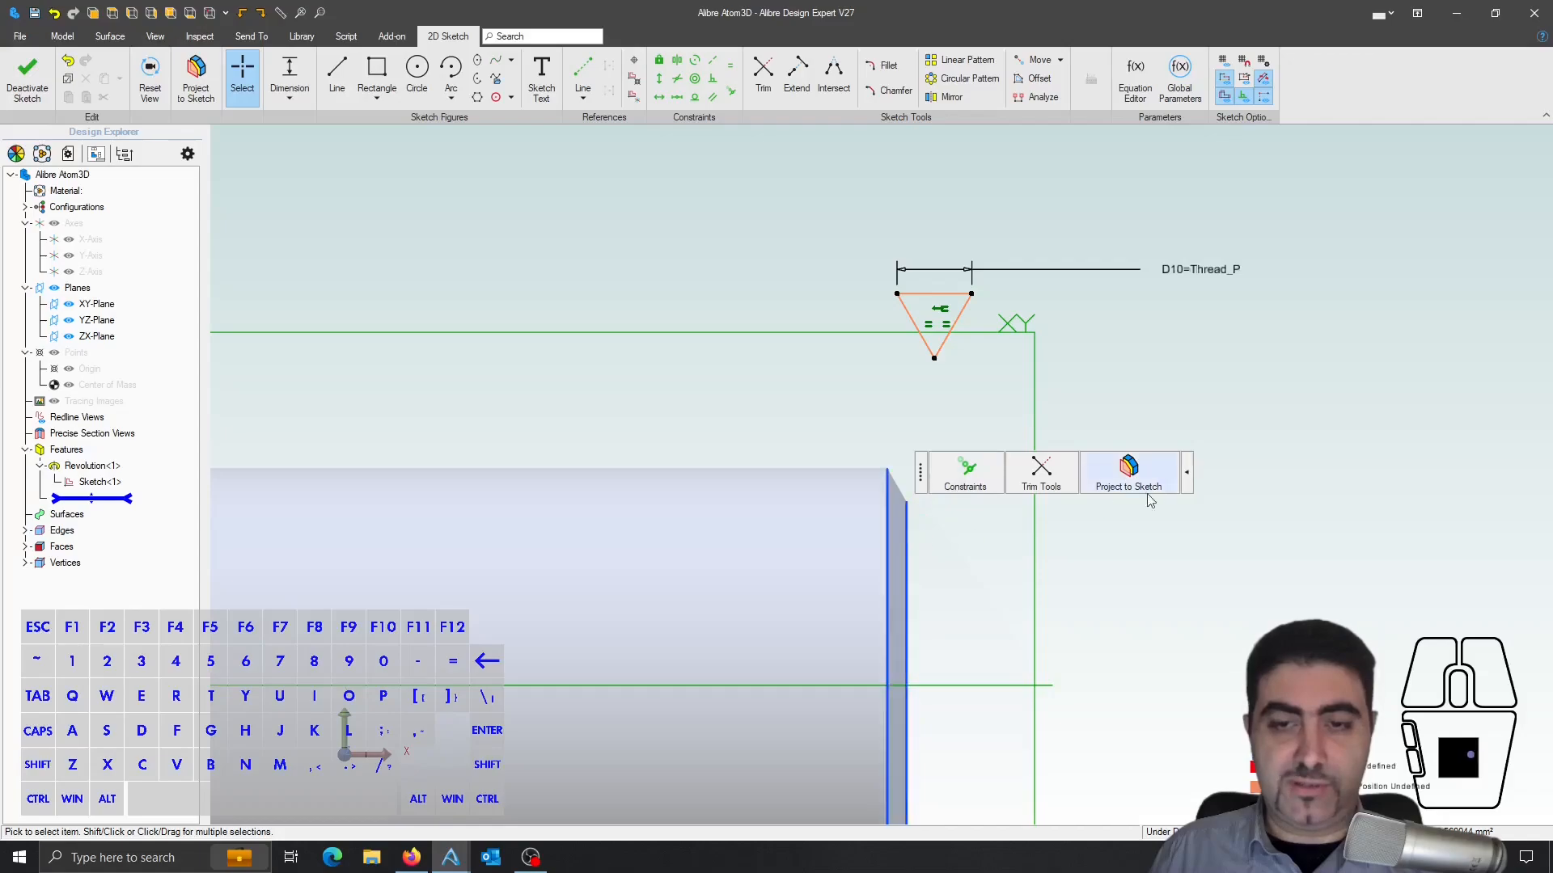
{"action": "left_click", "coordinate": [1149, 488]}
{"action": "left_click", "coordinate": [1180, 397]}
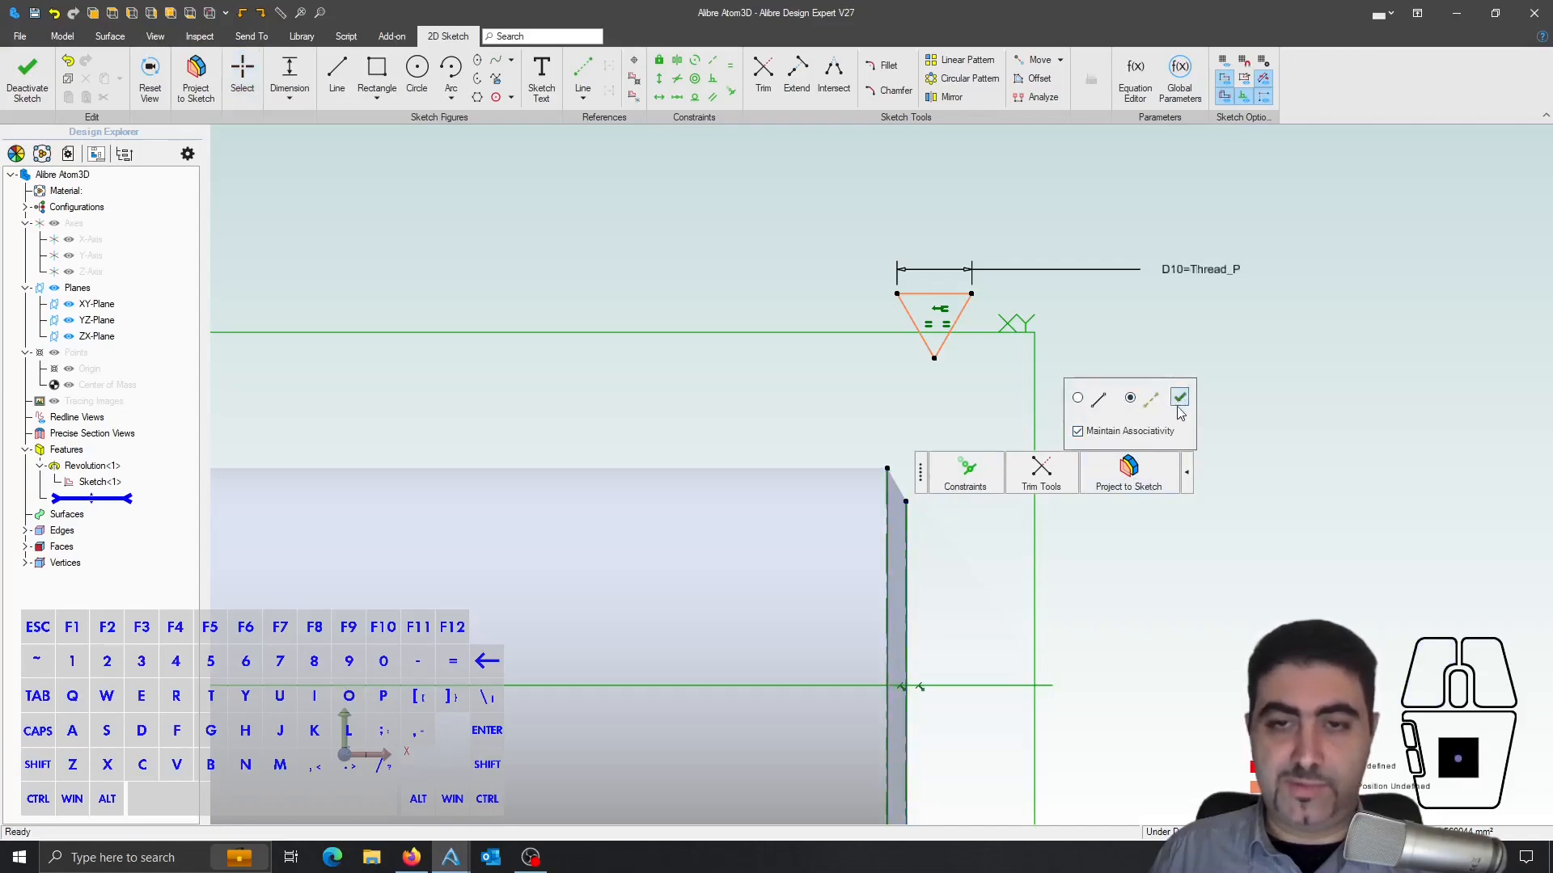
- Apply a vertical constraint between the triangle's upper corner nearest the shaft and the upper endpoint of the projected end-face line
{"action": "key", "text": "shift+v"}
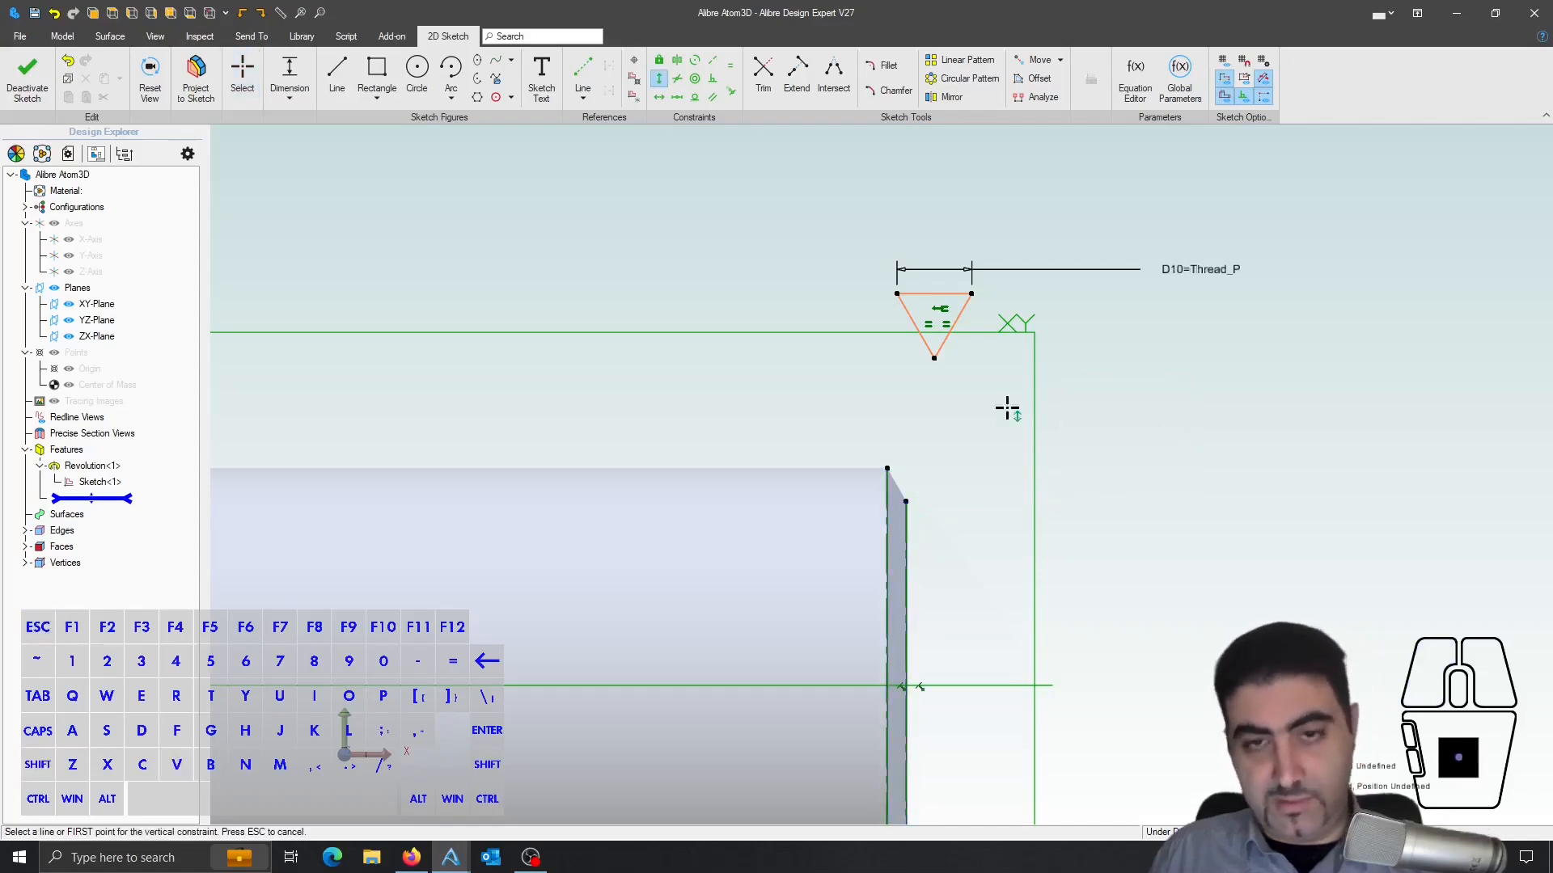
{"action": "left_click", "coordinate": [898, 294]}
{"action": "left_click", "coordinate": [914, 502]}
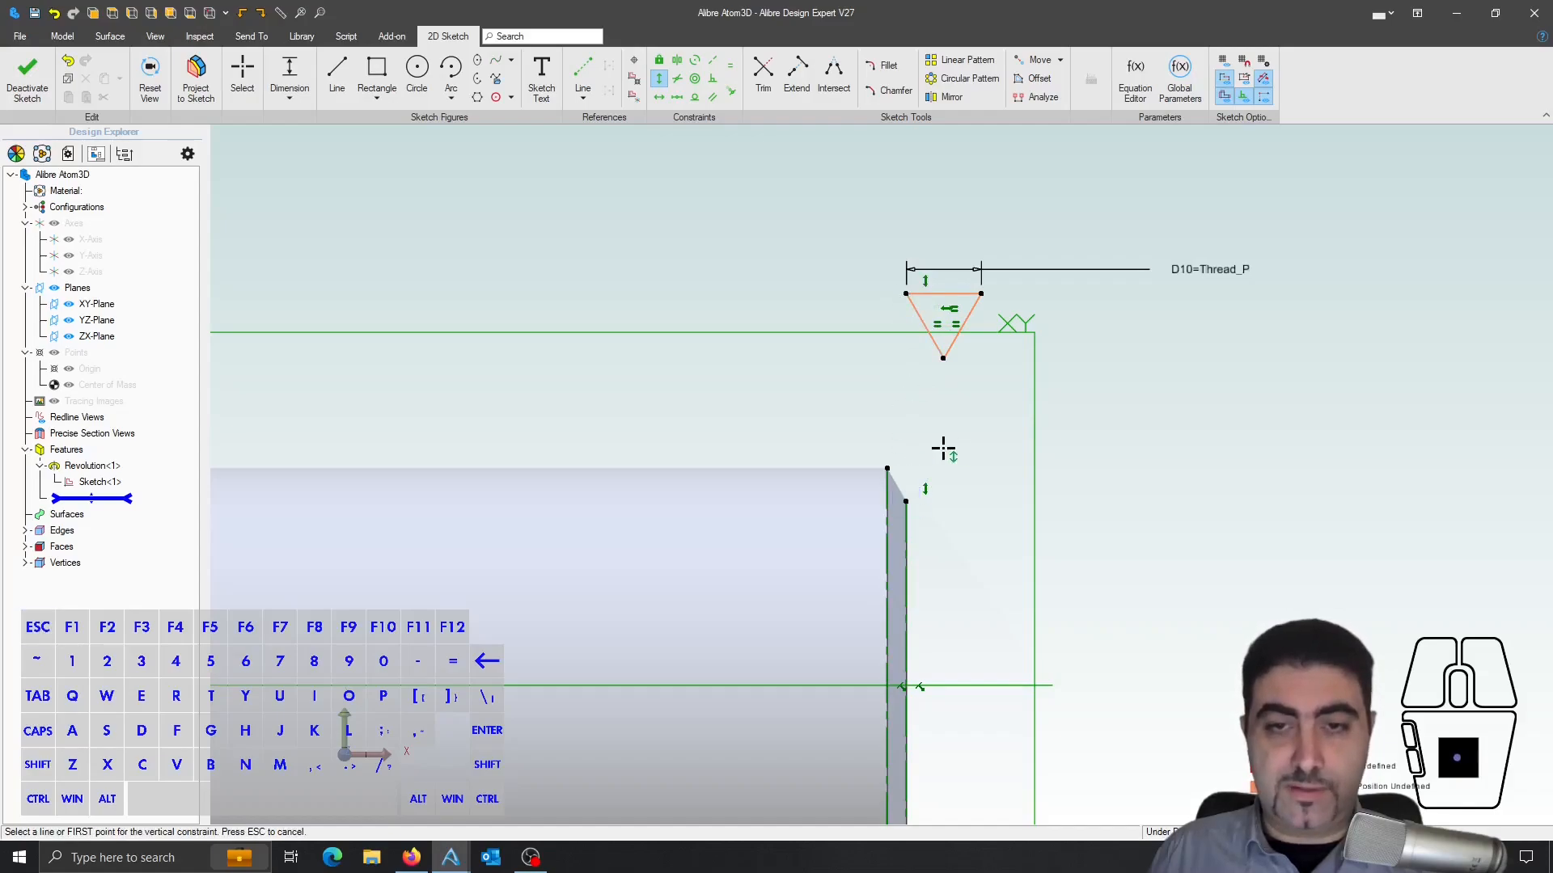
{"action": "key", "text": "Escape"}
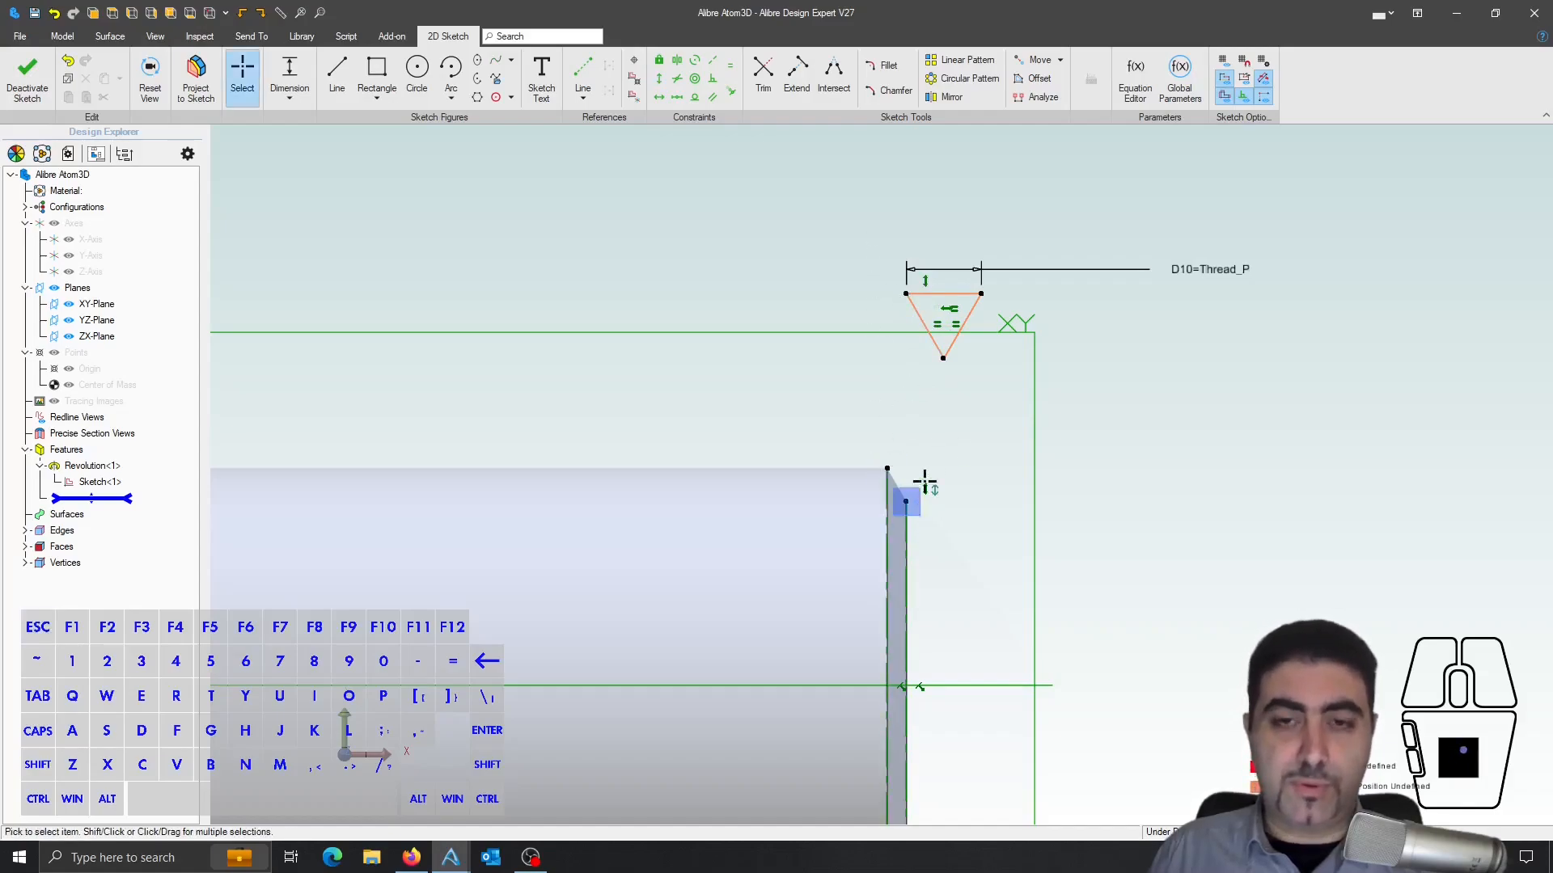
- Dimension the vertical distance from the origin to the triangle's upper side and set it to Thread_M
{"action": "scroll", "coordinate": [1081, 357], "scroll_direction": "down", "scroll_amount": 2}
{"action": "scroll", "coordinate": [987, 482], "scroll_direction": "up", "scroll_amount": 2}
{"action": "scroll", "coordinate": [918, 523], "scroll_direction": "down", "scroll_amount": 2}
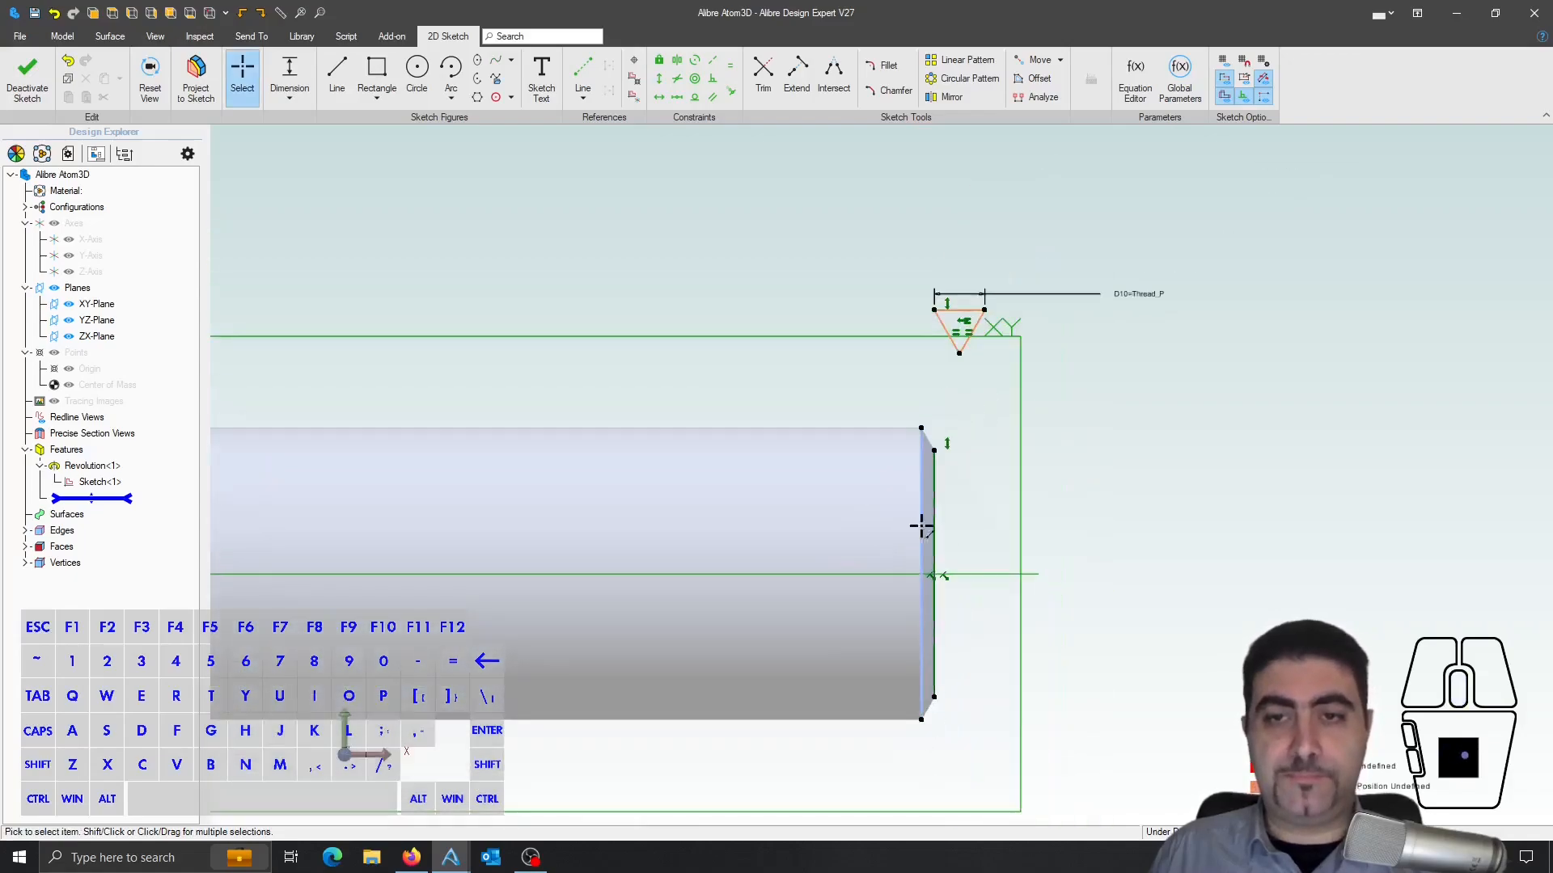
{"action": "scroll", "coordinate": [1181, 407], "scroll_direction": "down", "scroll_amount": 2}
{"action": "scroll", "coordinate": [871, 399], "scroll_direction": "up", "scroll_amount": 2}
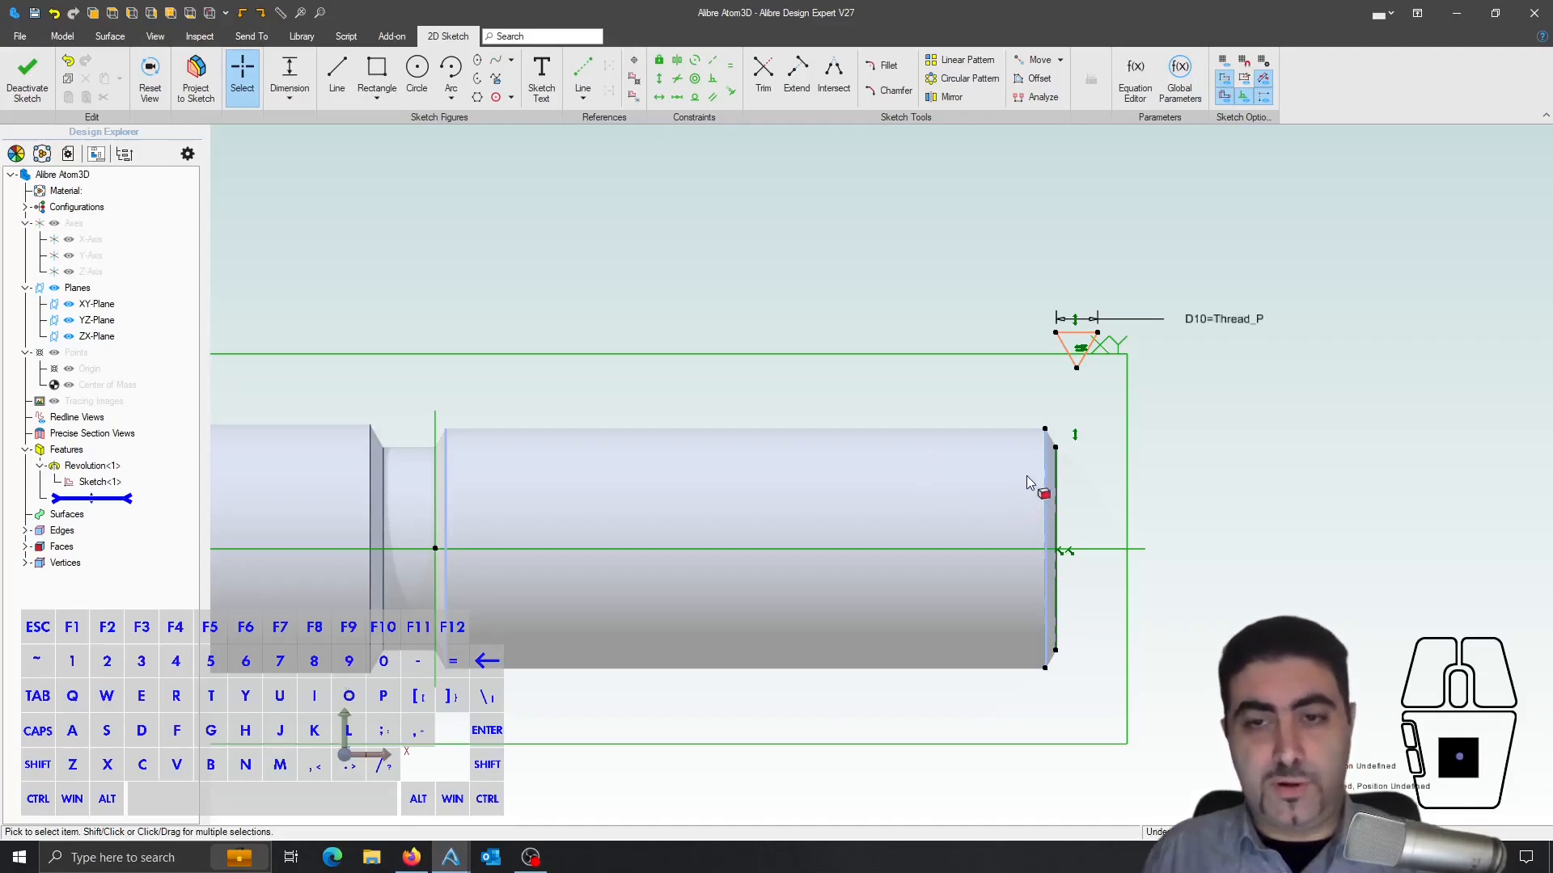
{"action": "scroll", "coordinate": [1090, 408], "scroll_direction": "up", "scroll_amount": 2}
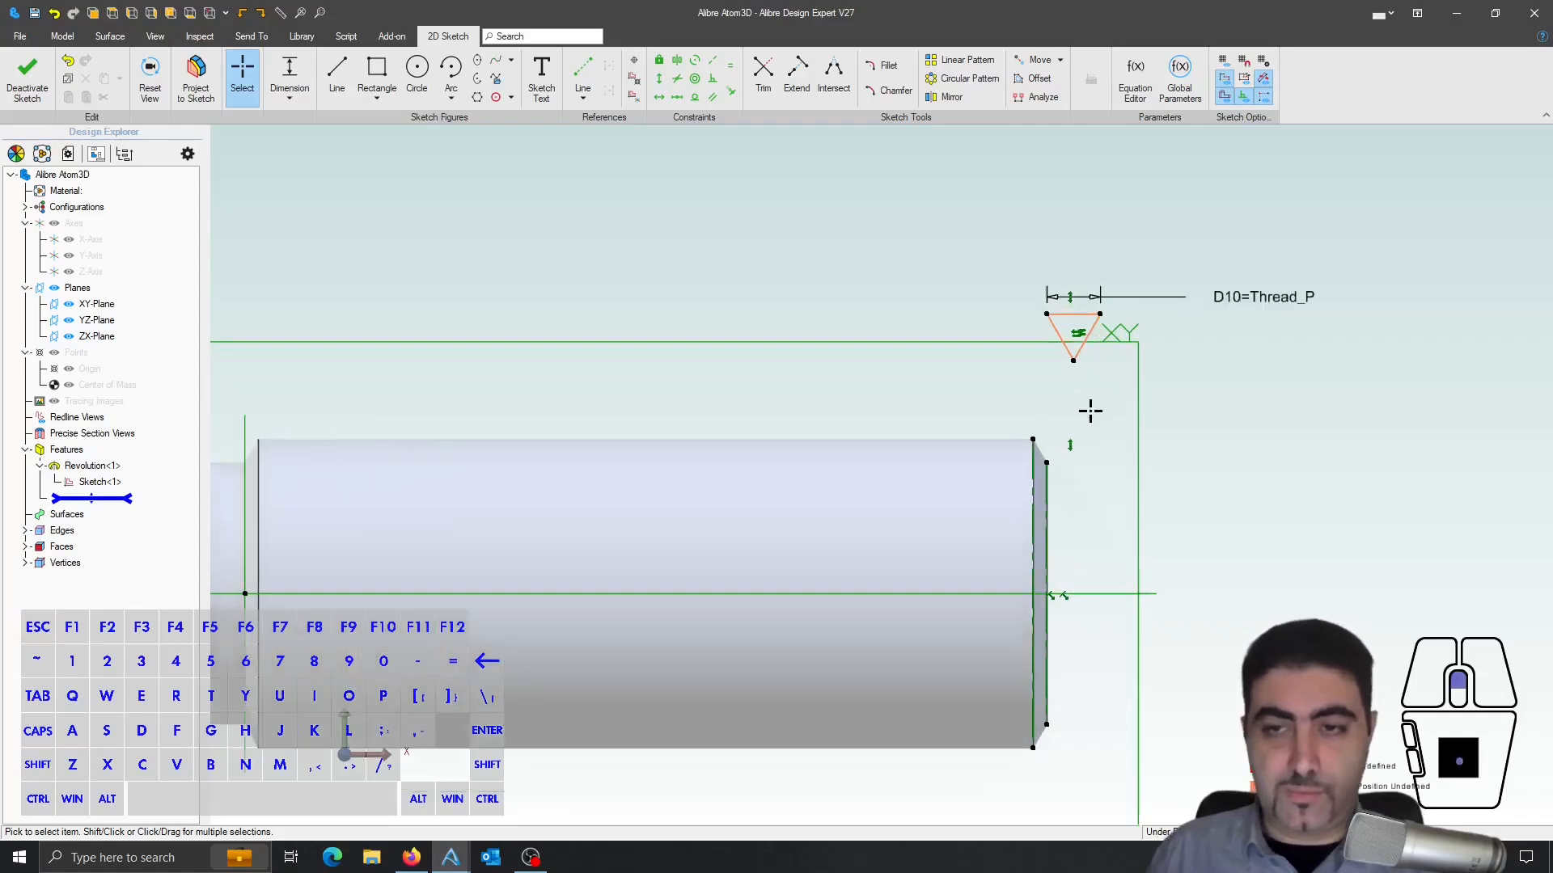
{"action": "scroll", "coordinate": [1268, 482], "scroll_direction": "down", "scroll_amount": 1}
{"action": "key", "text": "d"}
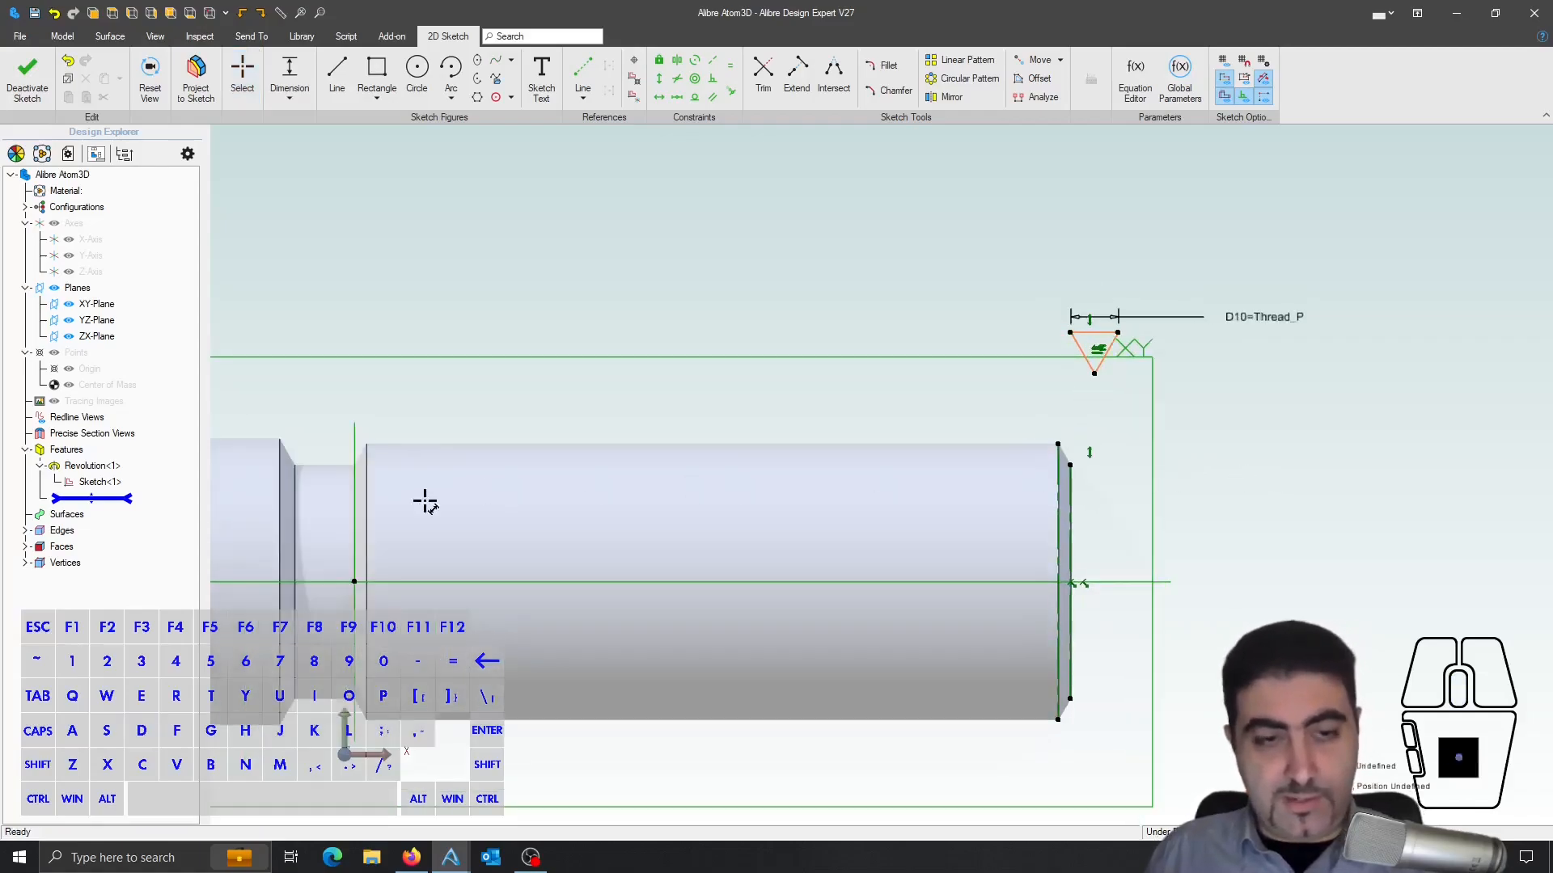
{"action": "left_click", "coordinate": [354, 581]}
{"action": "left_click", "coordinate": [1091, 336]}
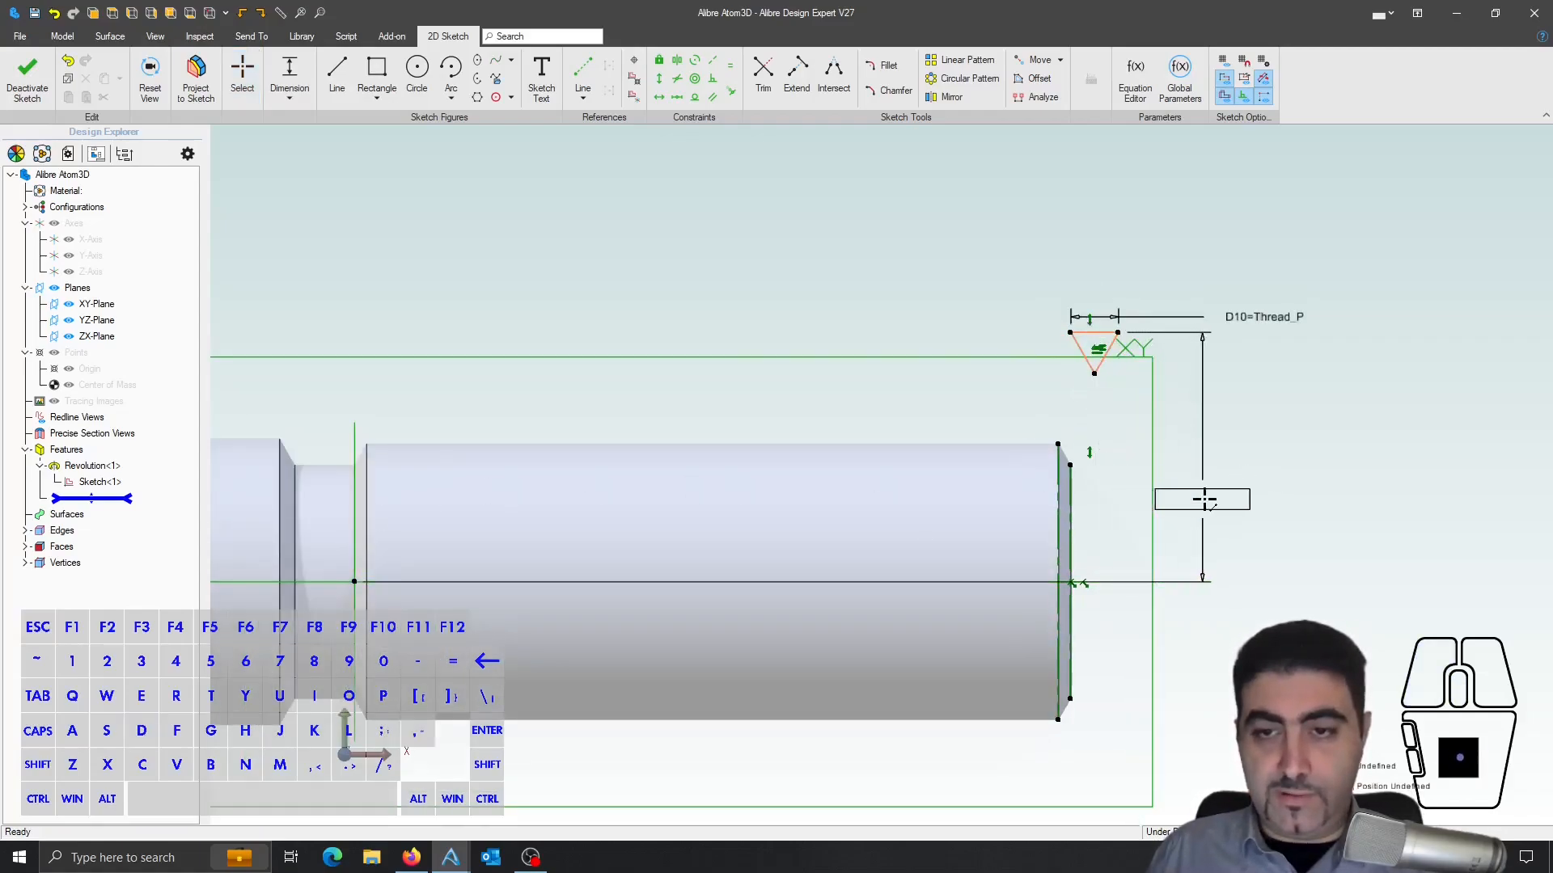
{"action": "left_click", "coordinate": [1221, 520]}
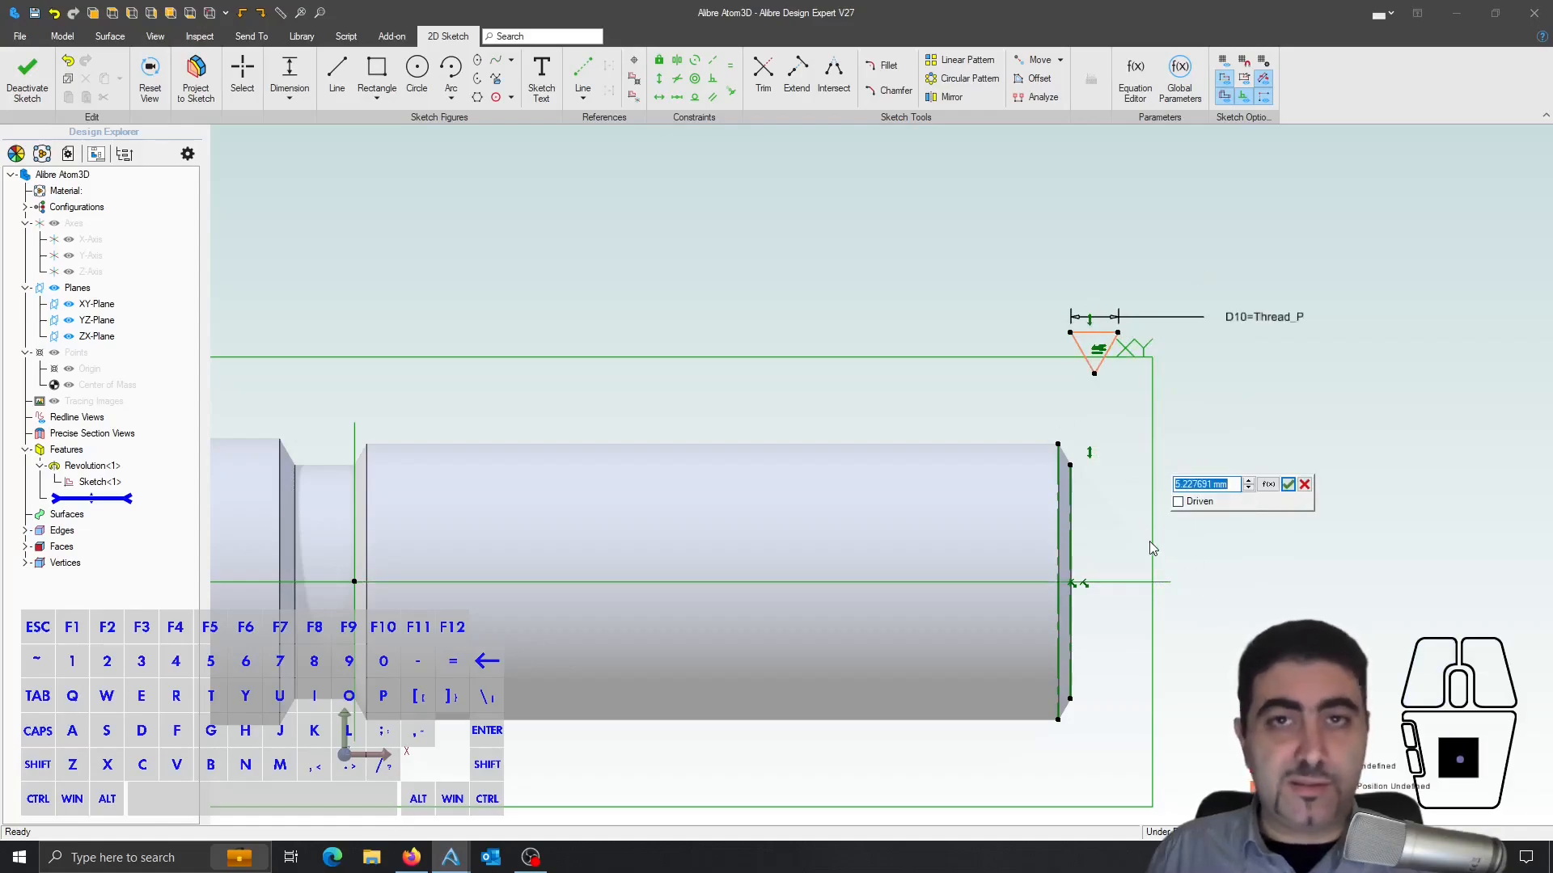
{"action": "type", "text": "Thread"}
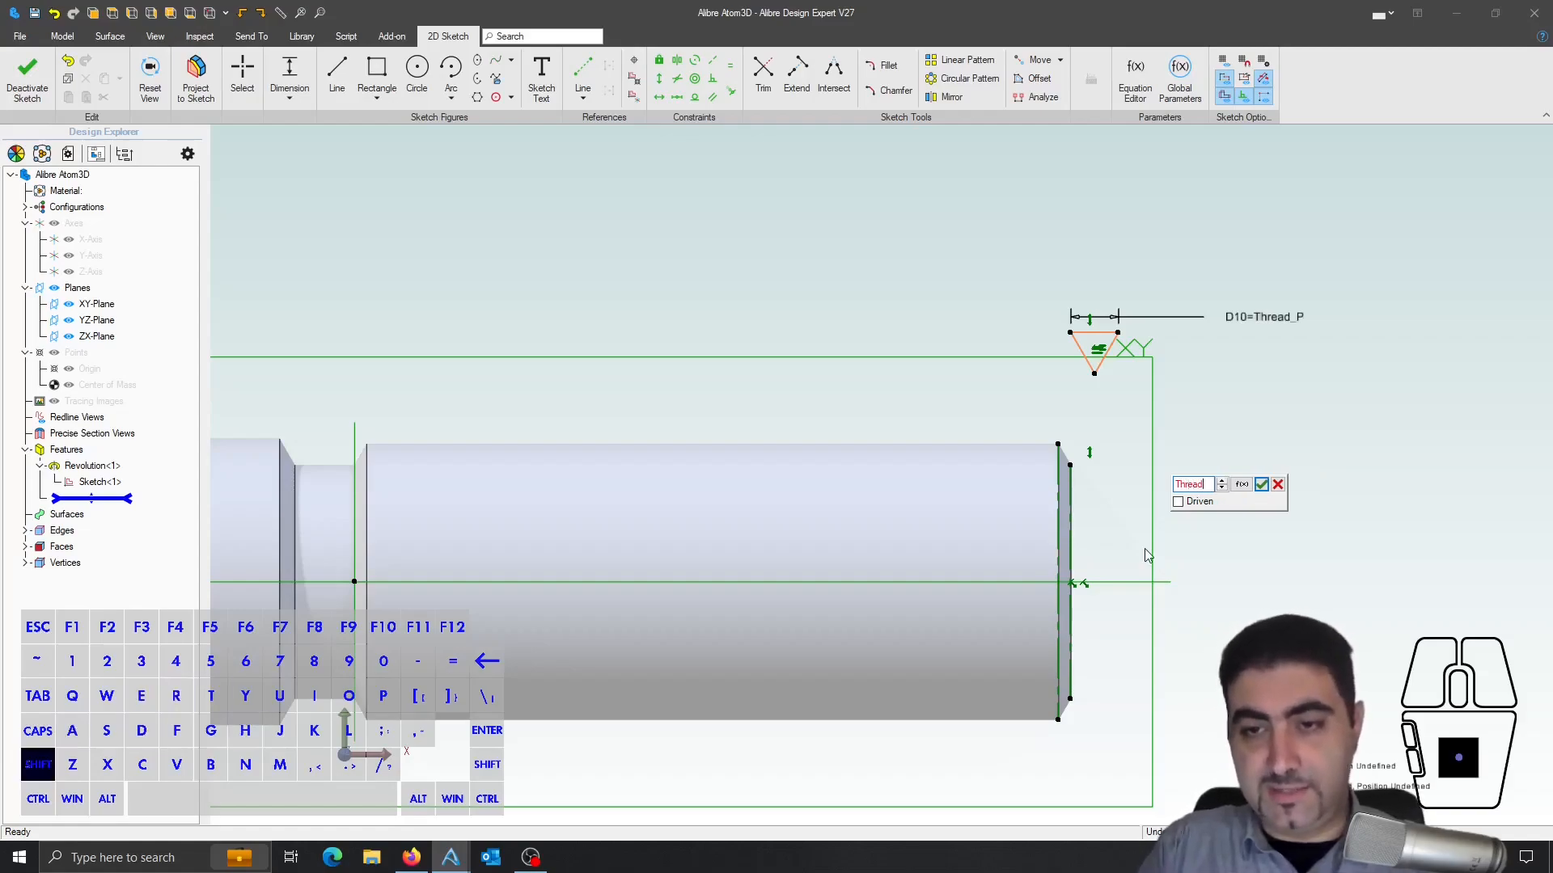
{"action": "type", "text": "_M"}
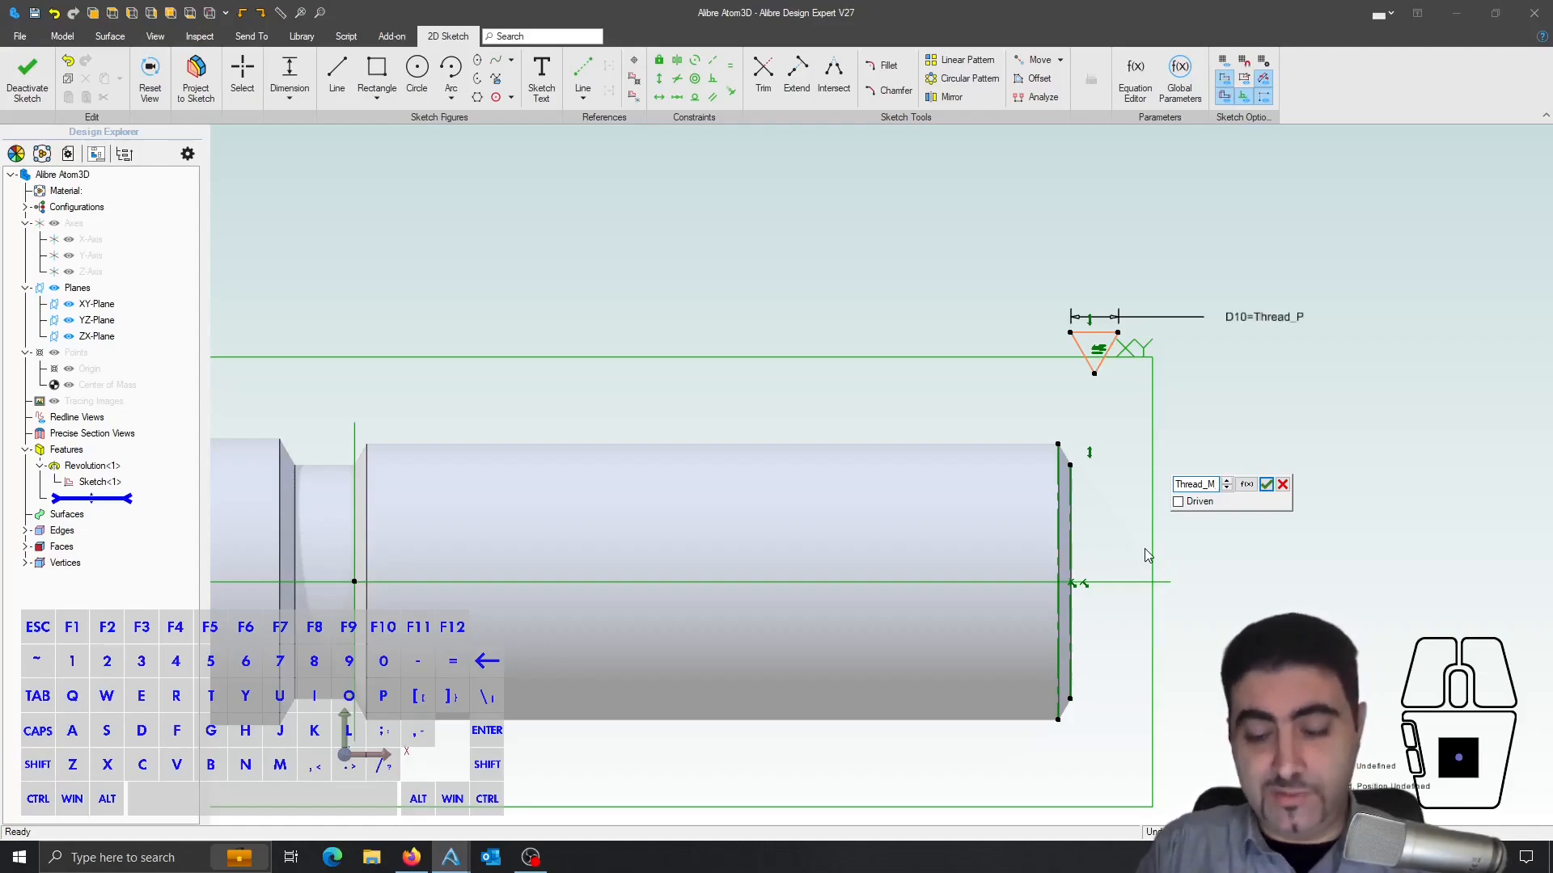
{"action": "key", "text": "Return"}
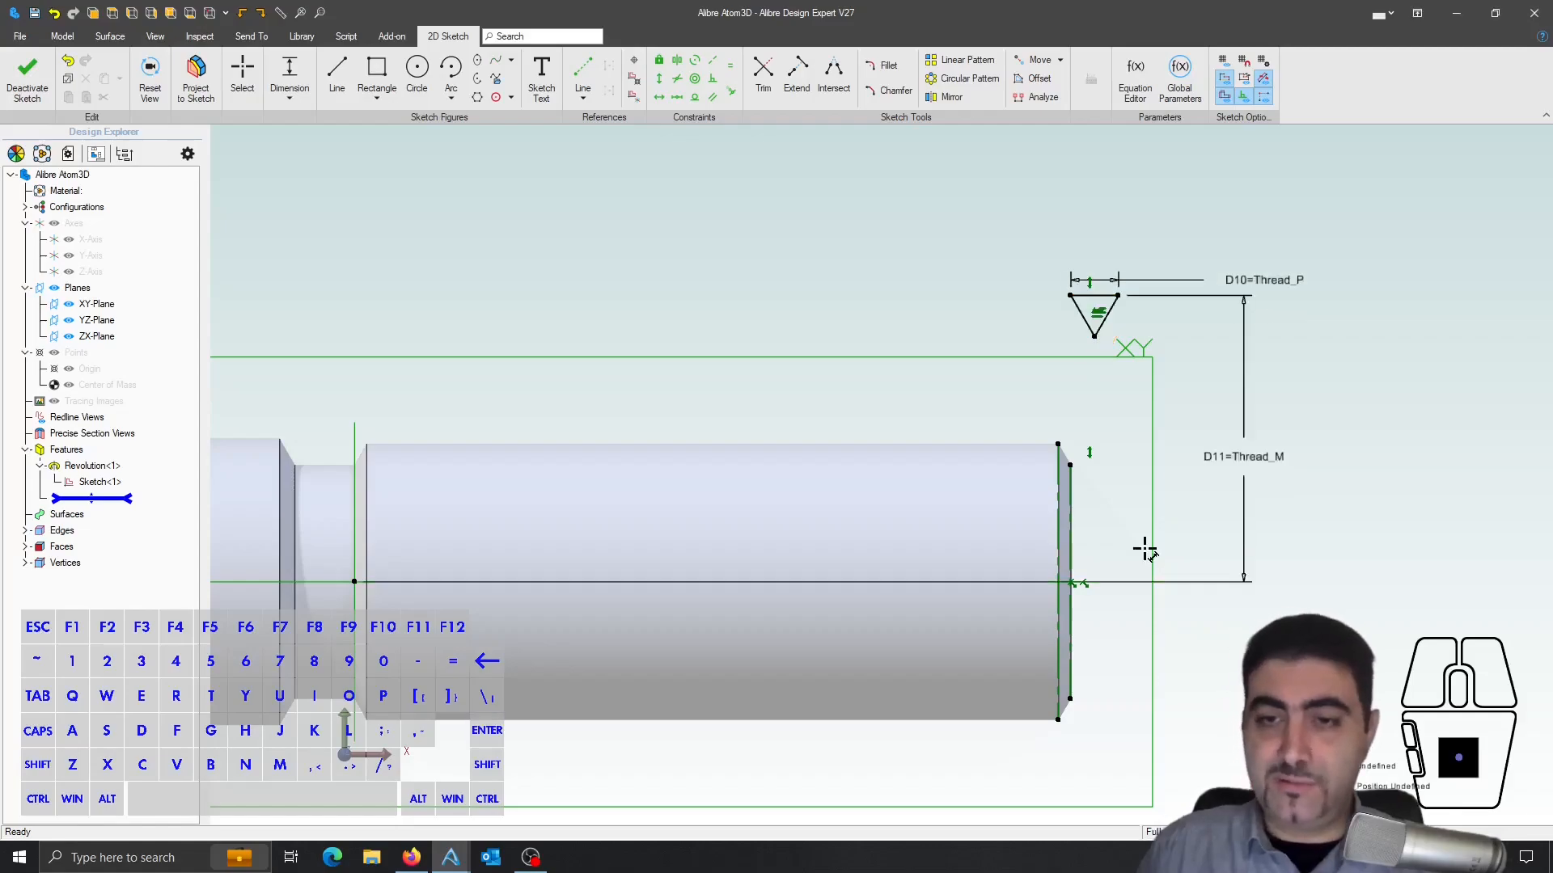
- Change the triangle's vertical distance from the origin to Thread_M/2 and finish the sketch
{"action": "double_click", "coordinate": [1246, 448]}
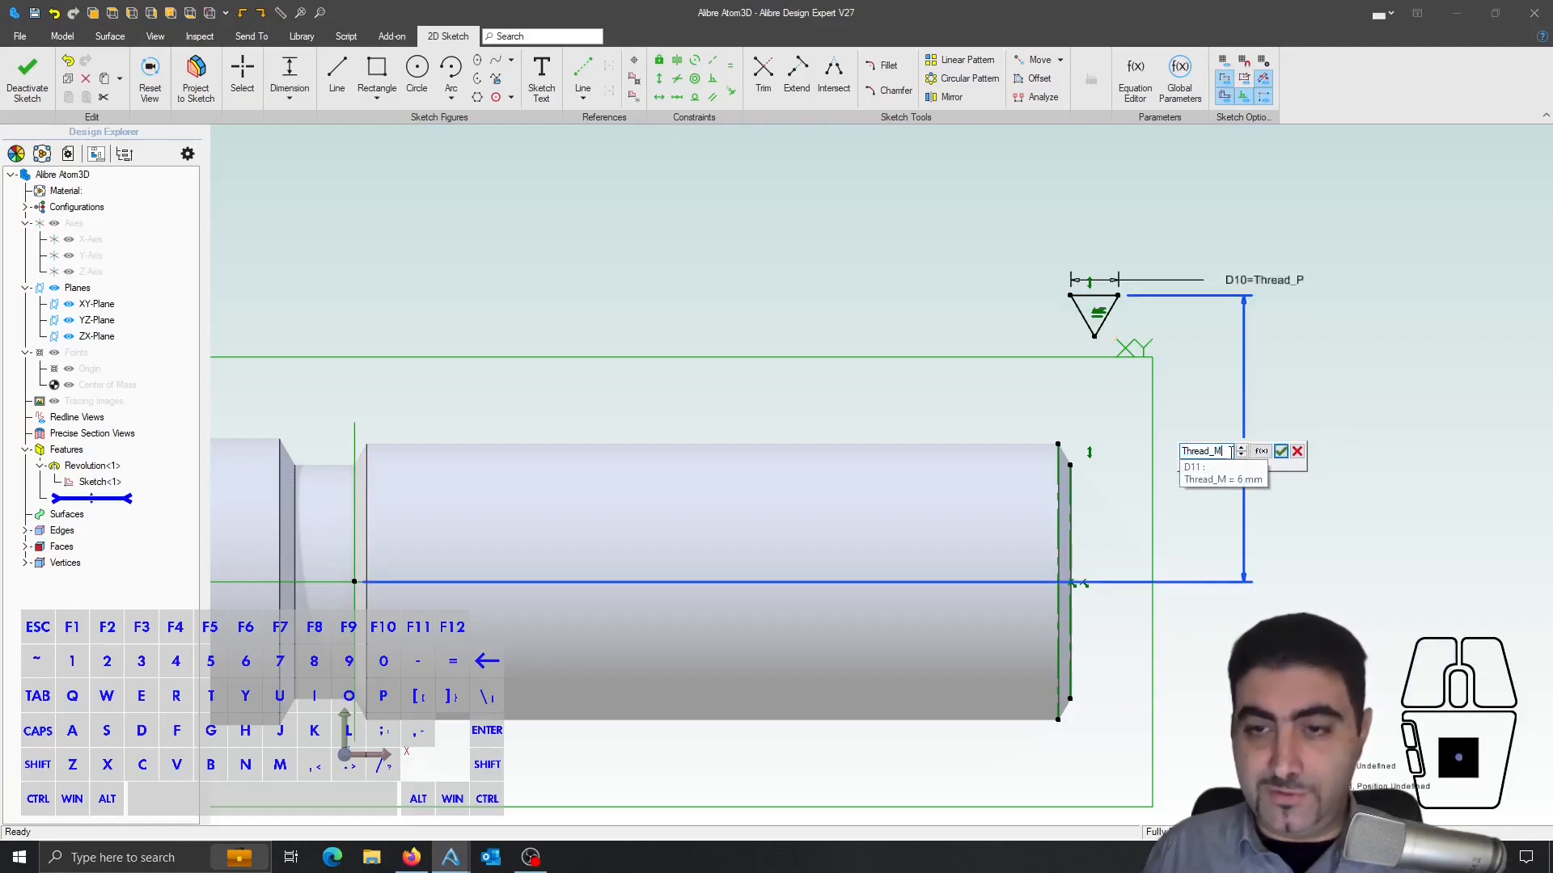
{"action": "type", "text": "/2"}
{"action": "key", "text": "Return"}
{"action": "key", "text": "Escape"}
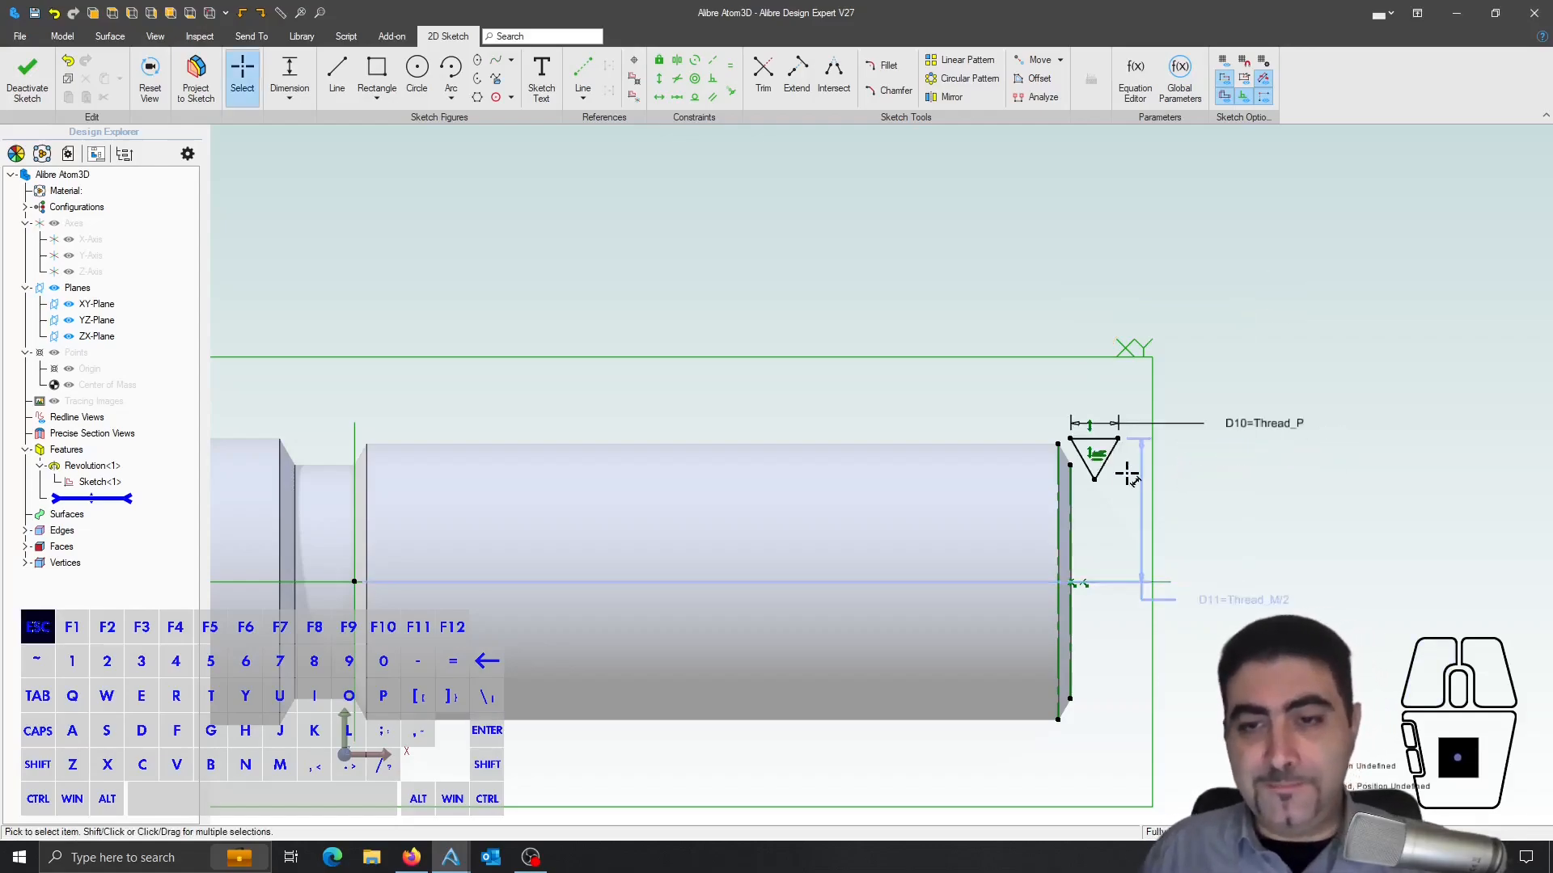
{"action": "scroll", "coordinate": [1100, 489], "scroll_direction": "up", "scroll_amount": 2}
{"action": "scroll", "coordinate": [1123, 419], "scroll_direction": "down", "scroll_amount": 2}
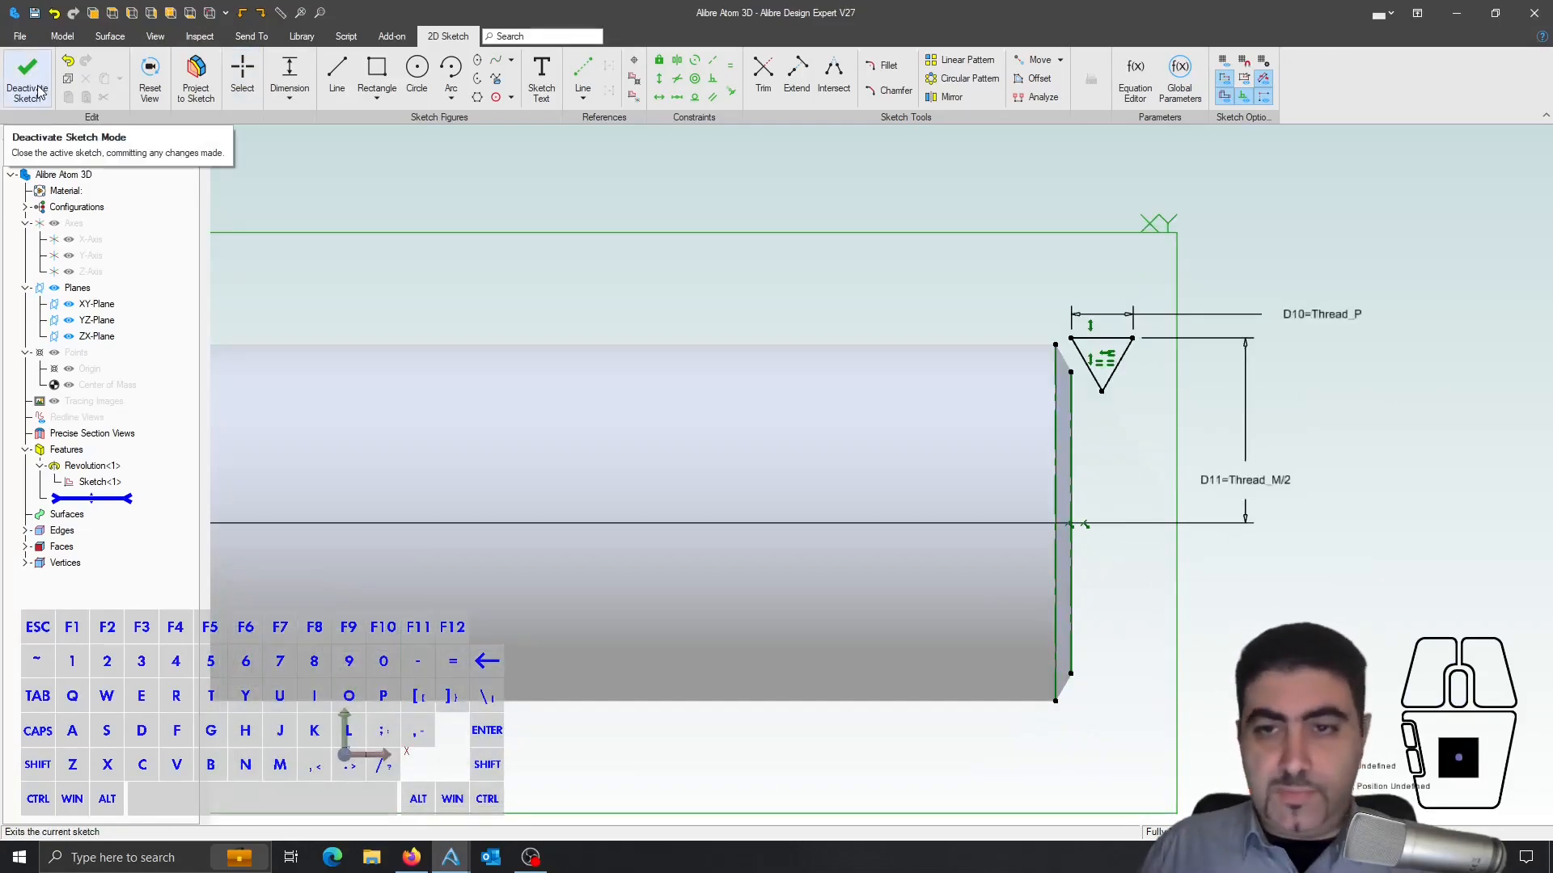
{"action": "left_click", "coordinate": [27, 76]}
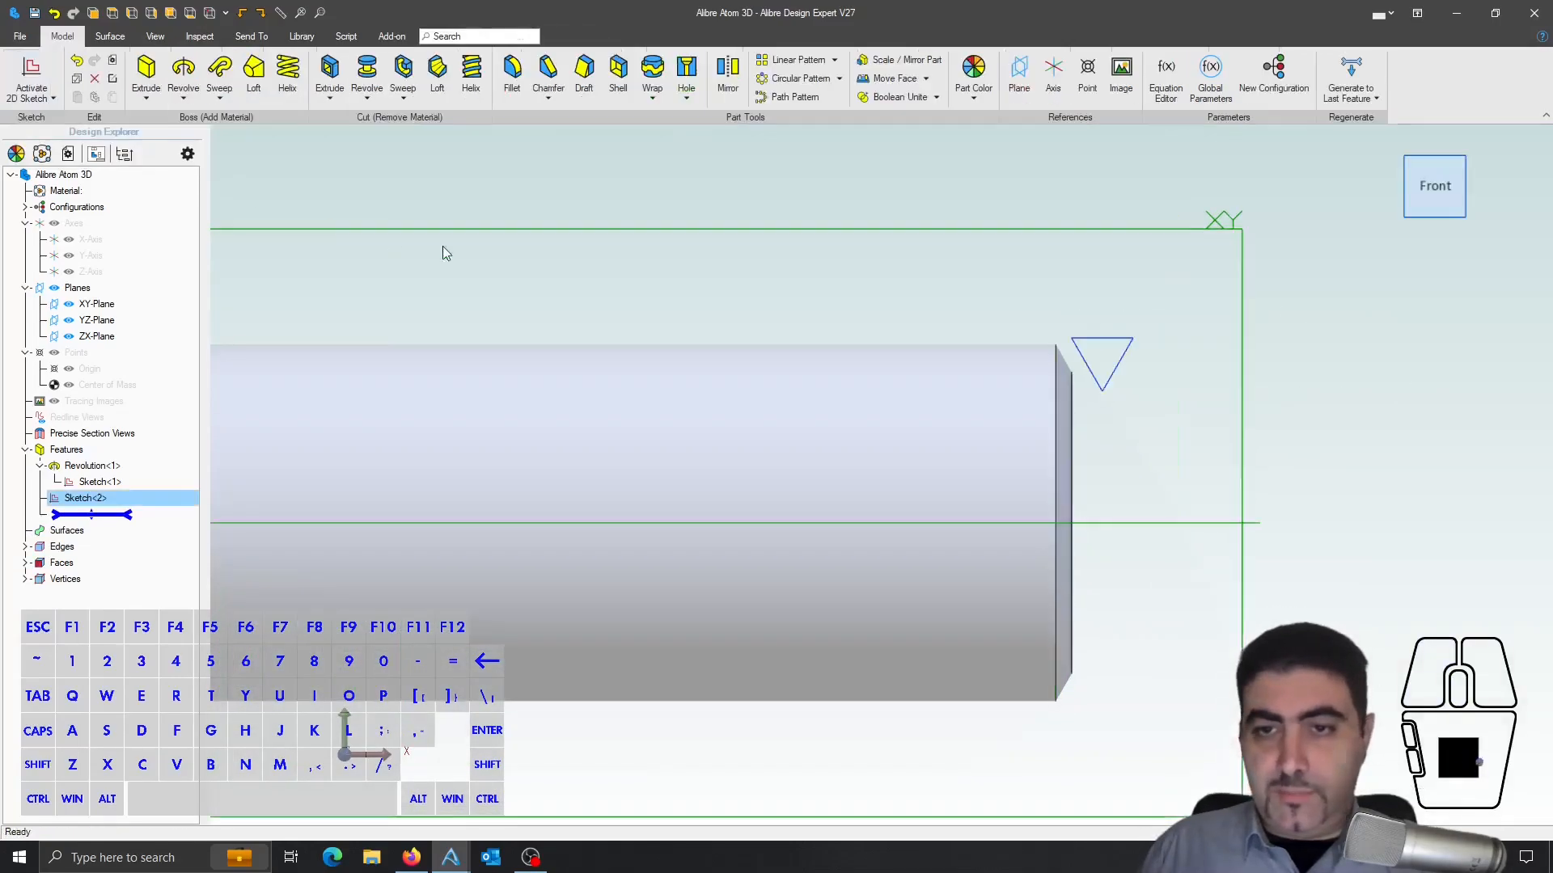
- Start a helical cut of the triangle sketch, using the cylindrical face of the chamfered shaft section as its axis
{"action": "scroll", "coordinate": [1144, 341], "scroll_direction": "down", "scroll_amount": 2}
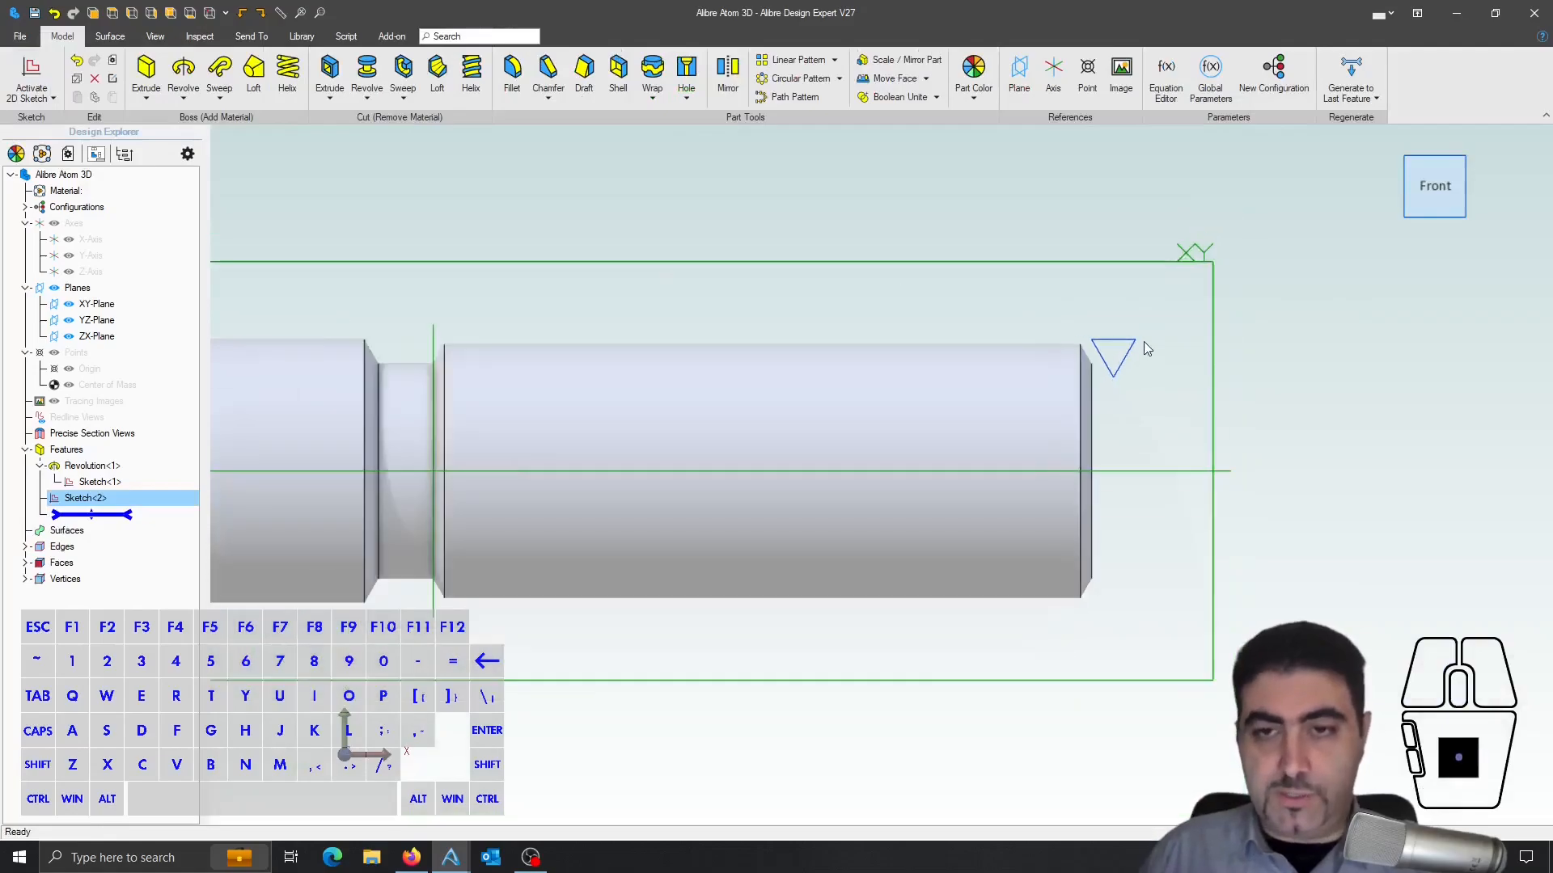
{"action": "middle_click_drag", "start_coordinate": [1144, 341], "coordinate": [1089, 336]}
{"action": "scroll", "coordinate": [1089, 336], "scroll_direction": "down", "scroll_amount": 3}
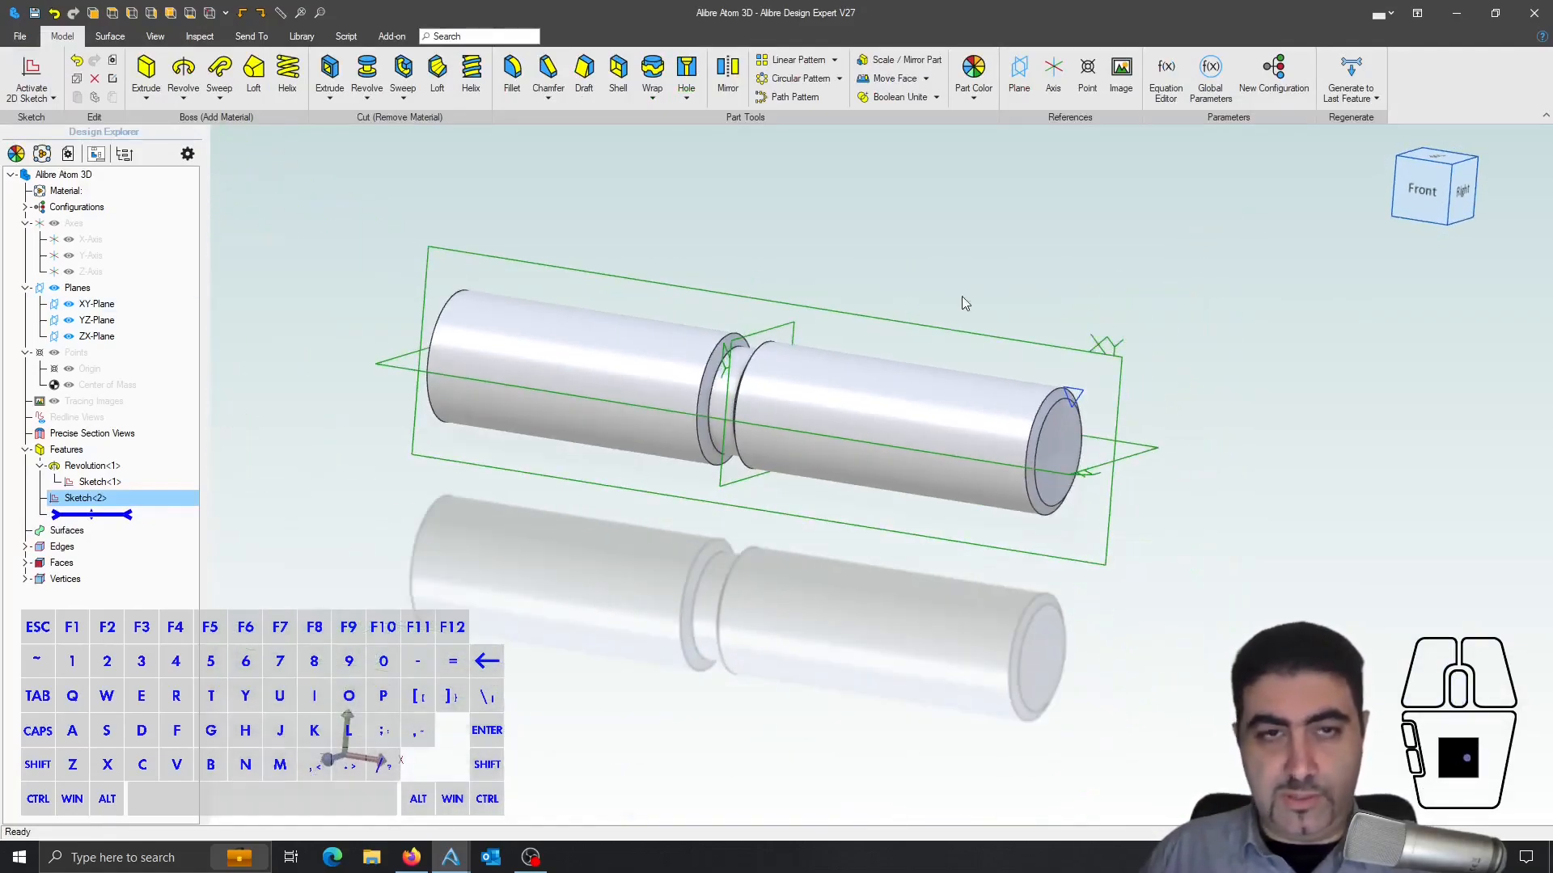
{"action": "mouse_move", "coordinate": [962, 296]}
{"action": "middle_mouse_down"}
{"action": "mouse_move", "coordinate": [958, 312]}
{"action": "mouse_move", "coordinate": [981, 317]}
{"action": "middle_mouse_up"}
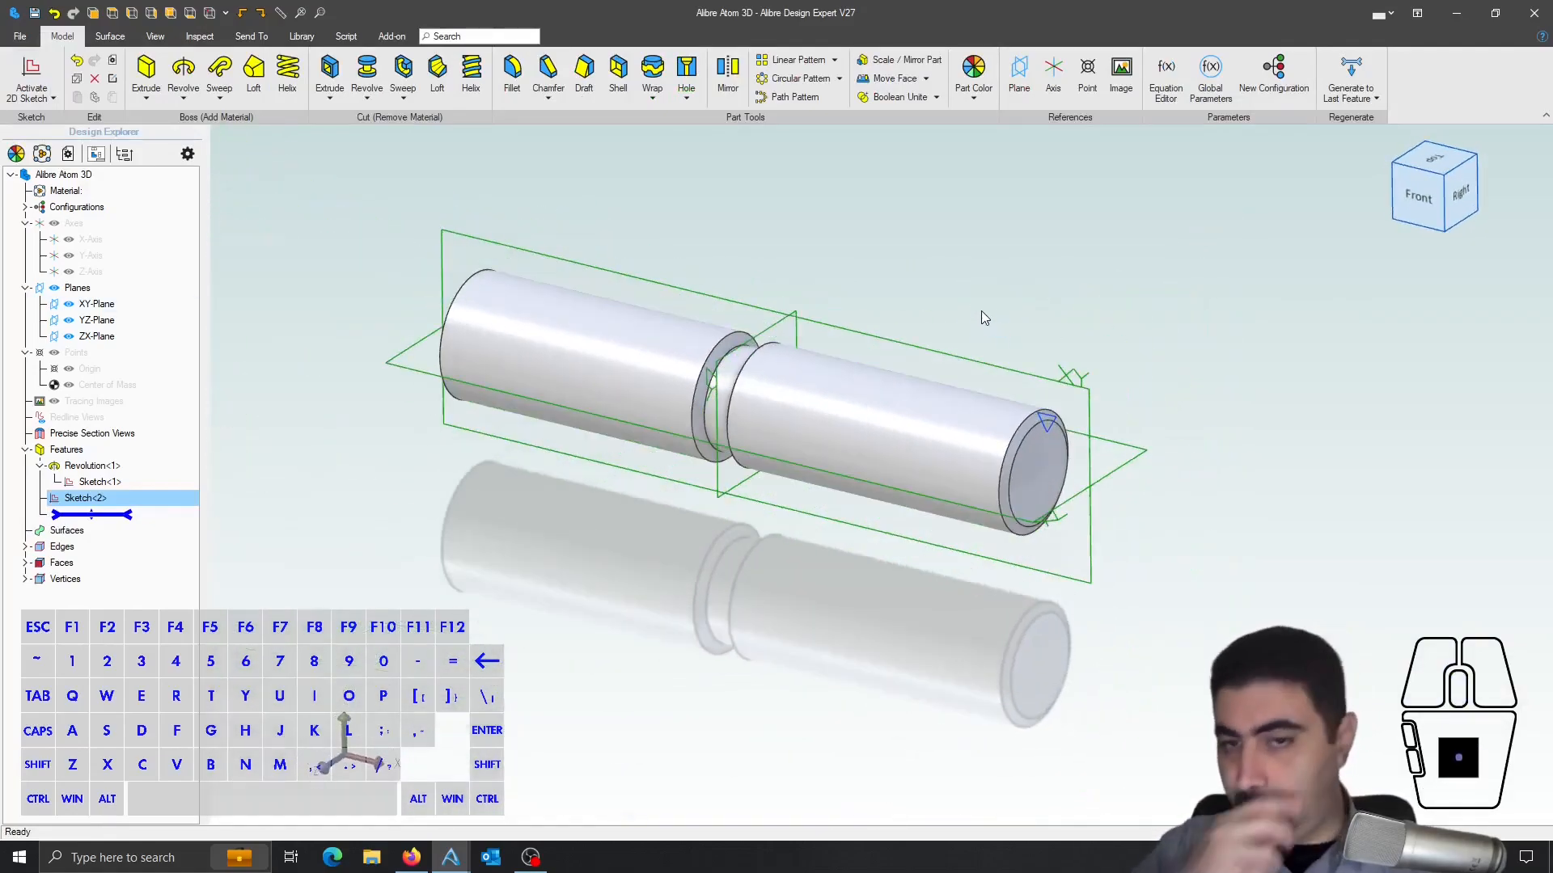
{"action": "left_click", "coordinate": [471, 74]}
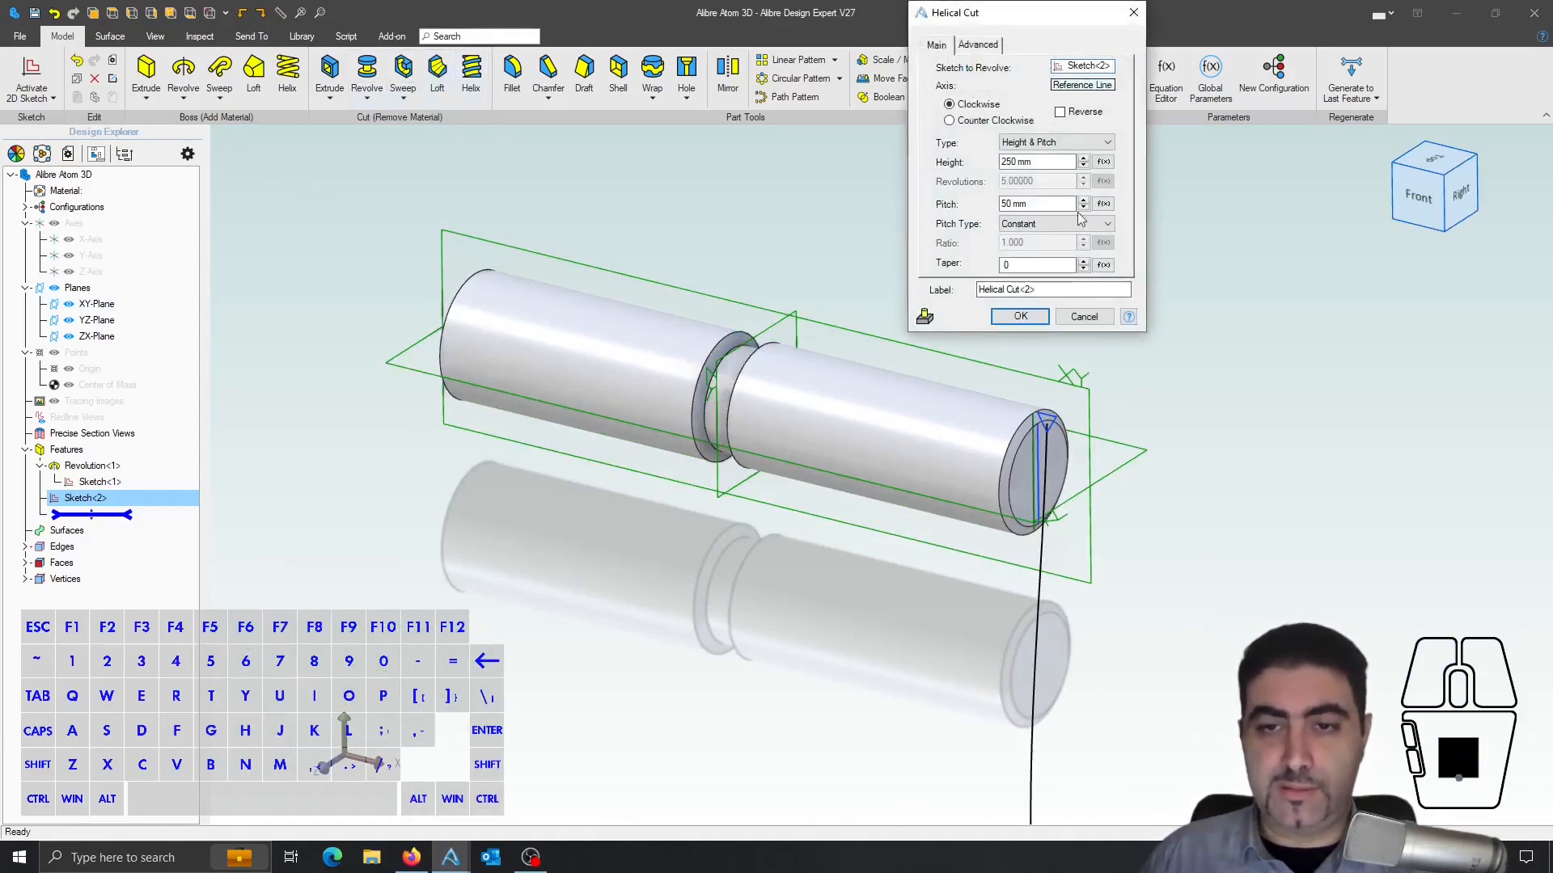
{"action": "scroll", "coordinate": [1064, 424], "scroll_direction": "up", "scroll_amount": 3}
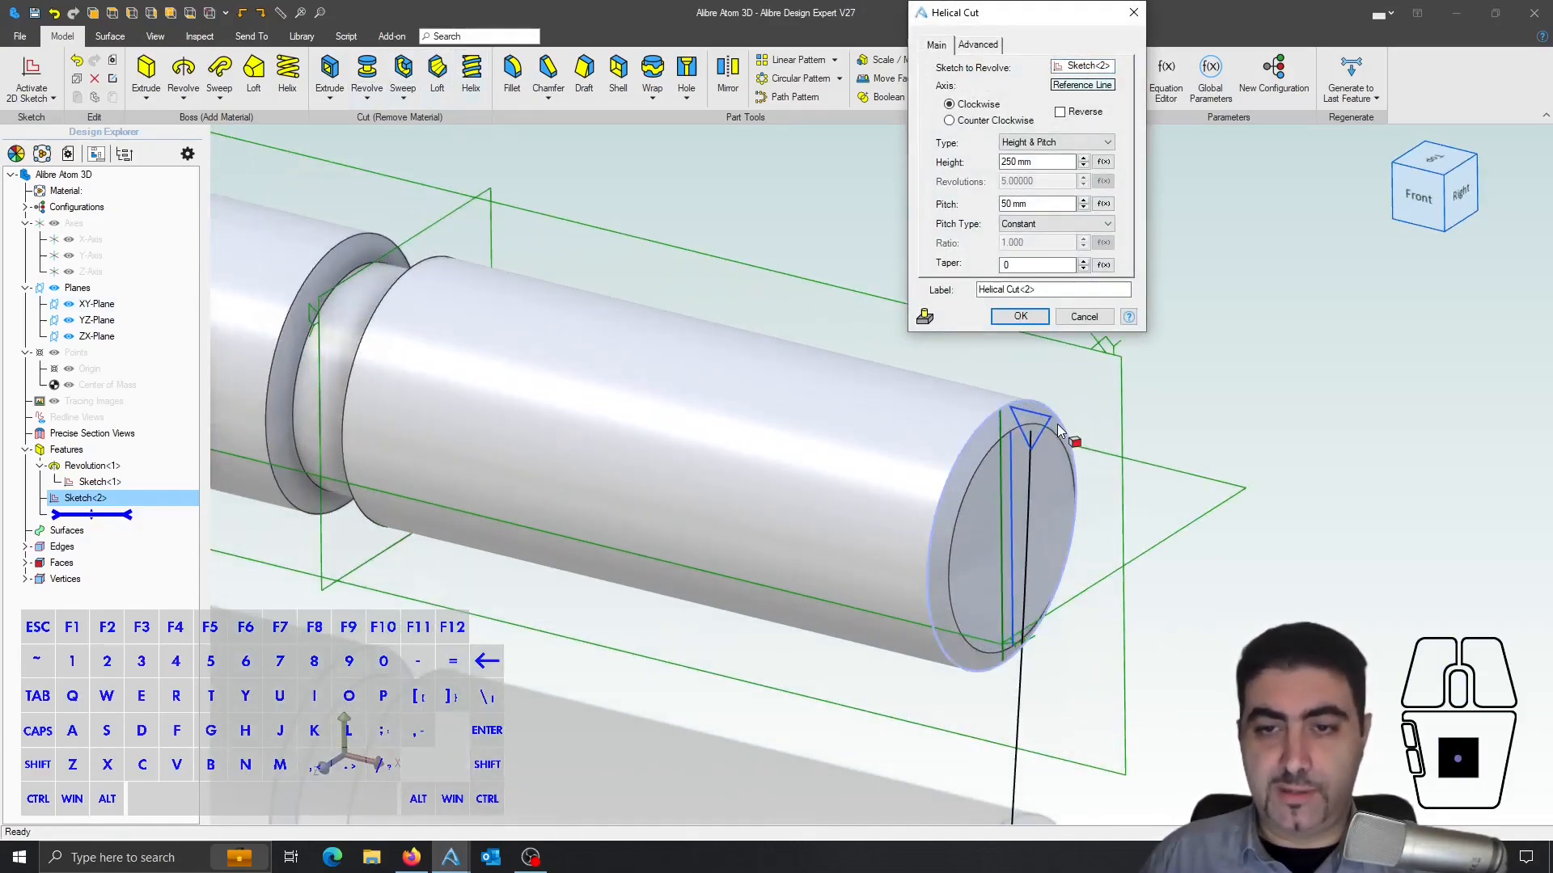
{"action": "left_click", "coordinate": [1088, 89]}
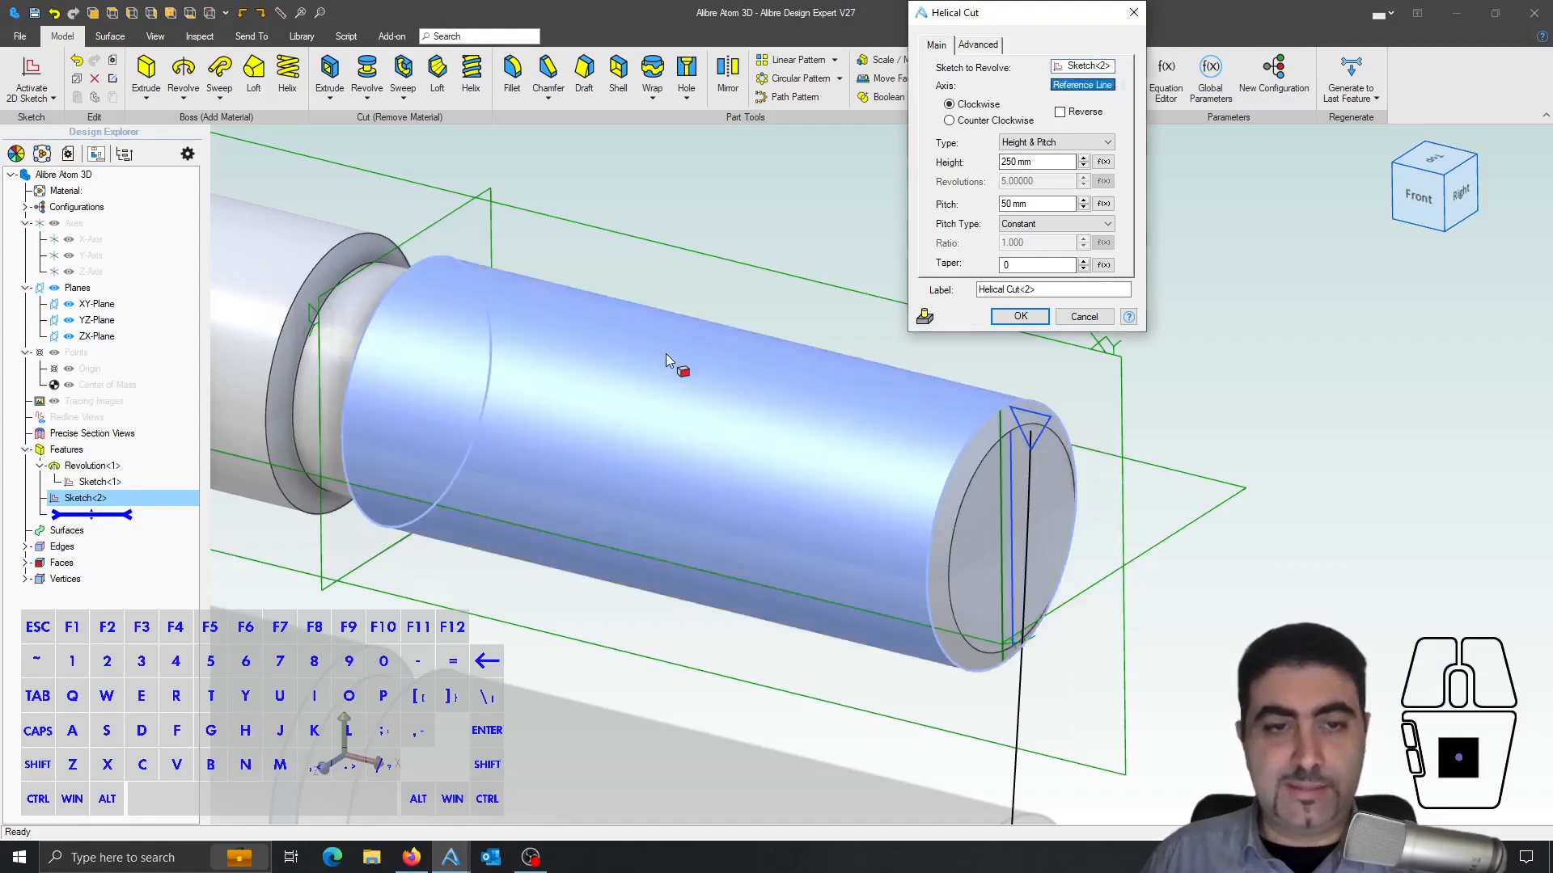
{"action": "left_click", "coordinate": [681, 362]}
- Reverse the helical cut's direction so the helix runs back along the shaft
{"action": "scroll", "coordinate": [914, 372], "scroll_direction": "down", "scroll_amount": 5}
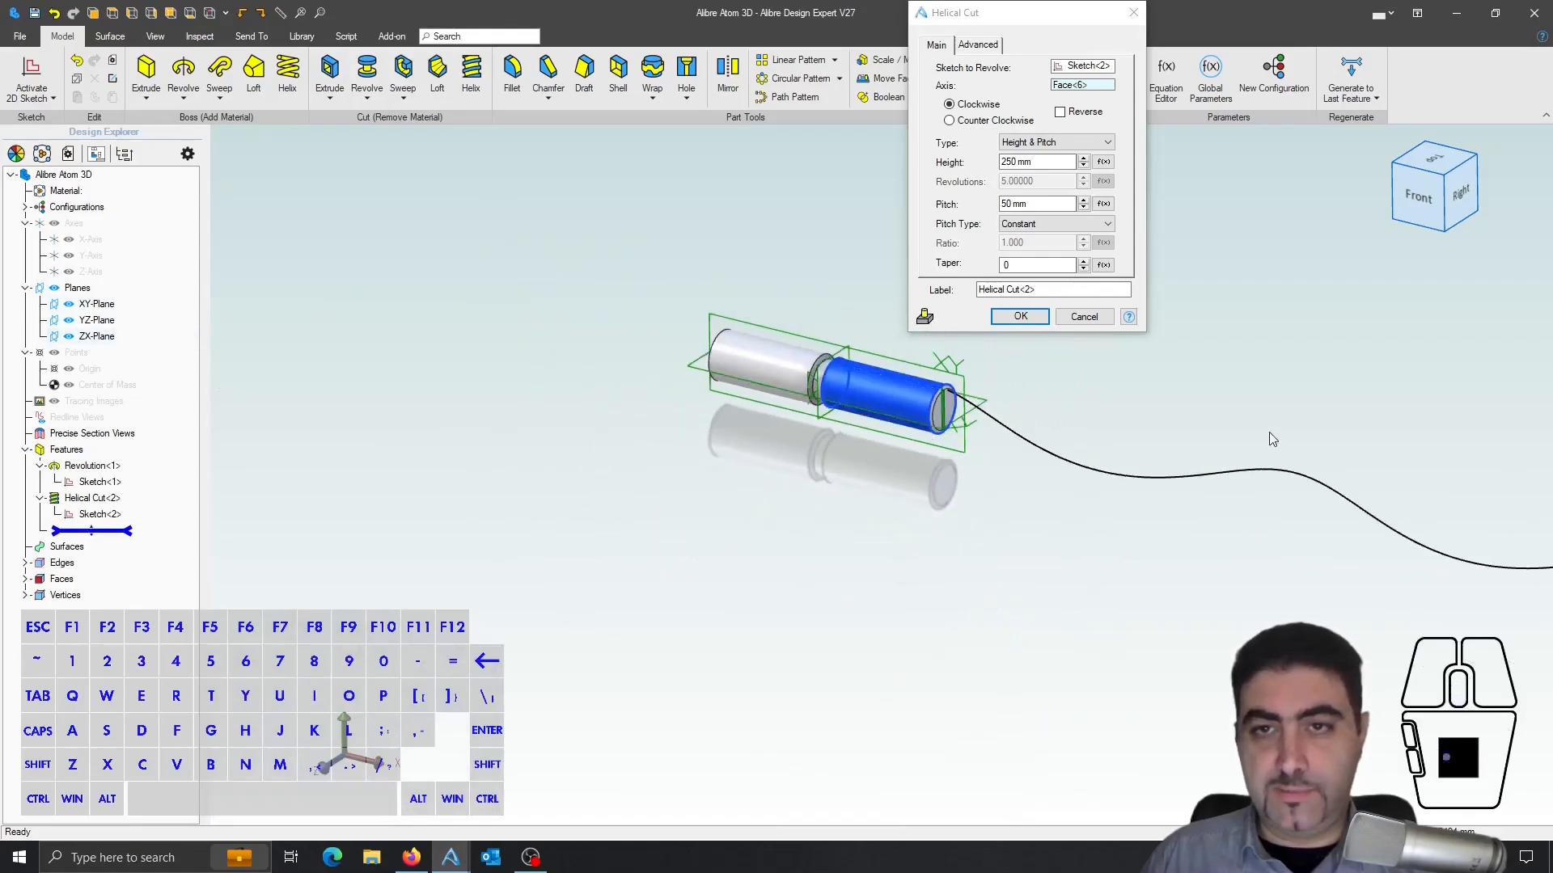
{"action": "right_click_drag", "start_coordinate": [1384, 477], "coordinate": [1301, 441]}
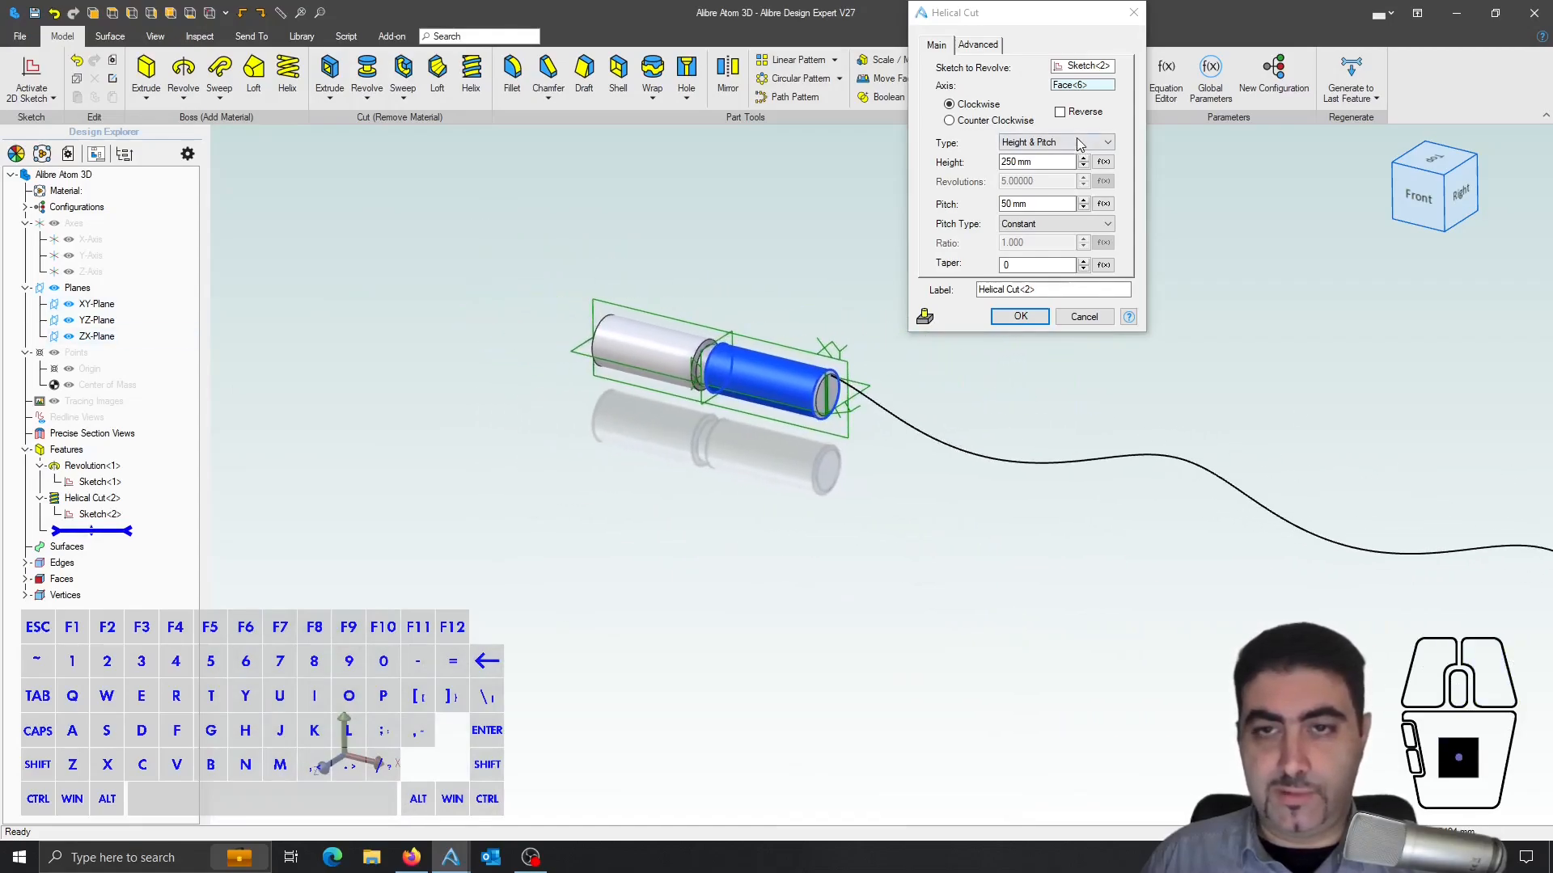
{"action": "left_click", "coordinate": [1066, 111]}
{"action": "scroll", "coordinate": [808, 324], "scroll_direction": "up", "scroll_amount": 5}
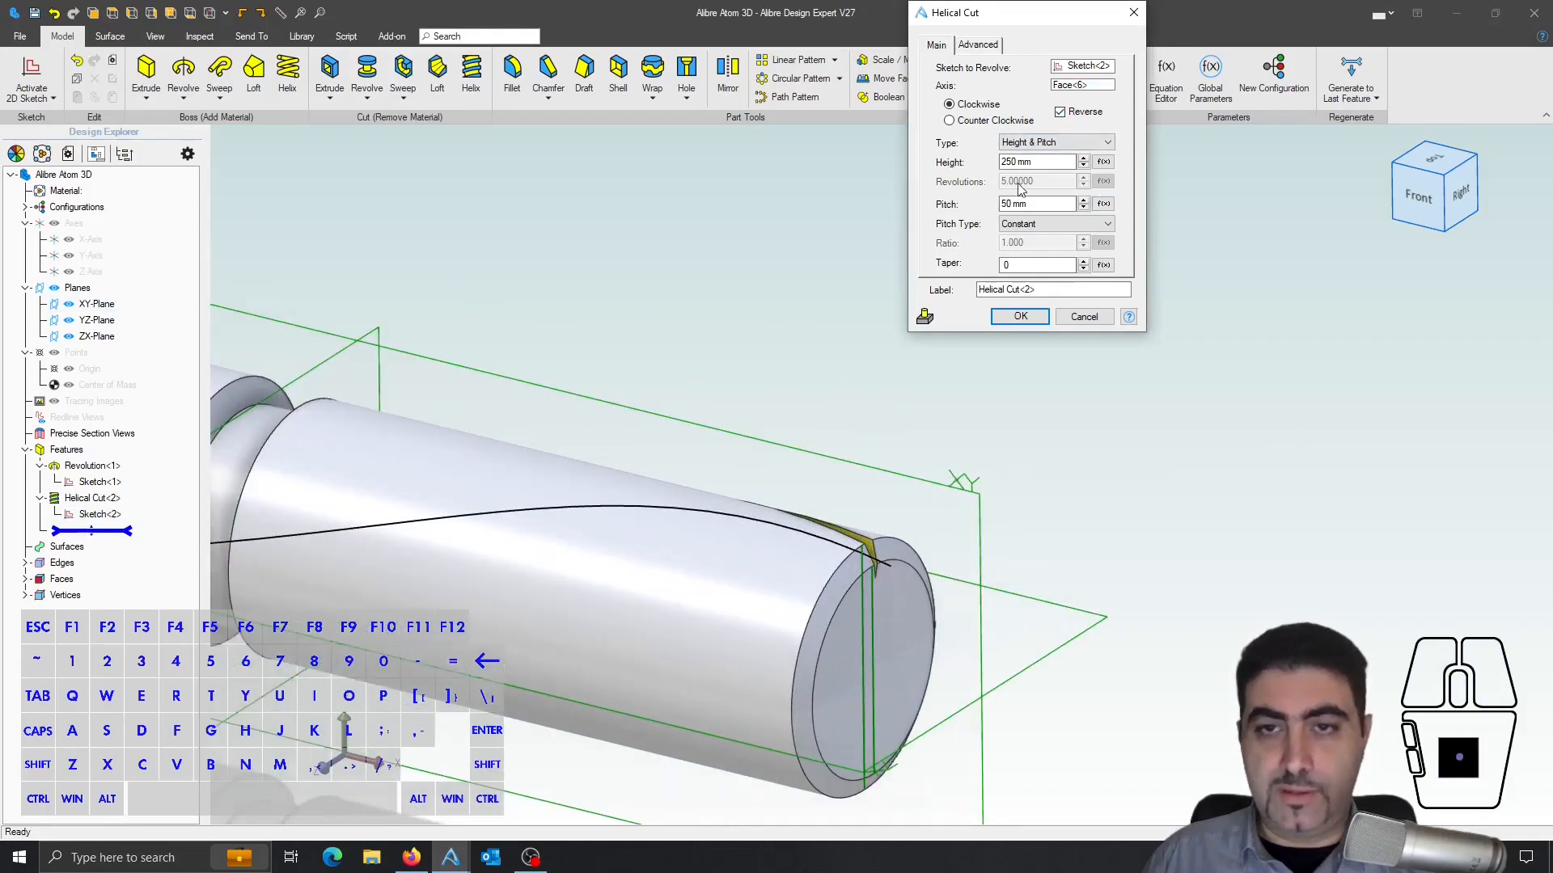
- Set the helical cut's height to D9+Thread_P, picking D9 from the equation parameters
{"action": "left_click", "coordinate": [1103, 162]}
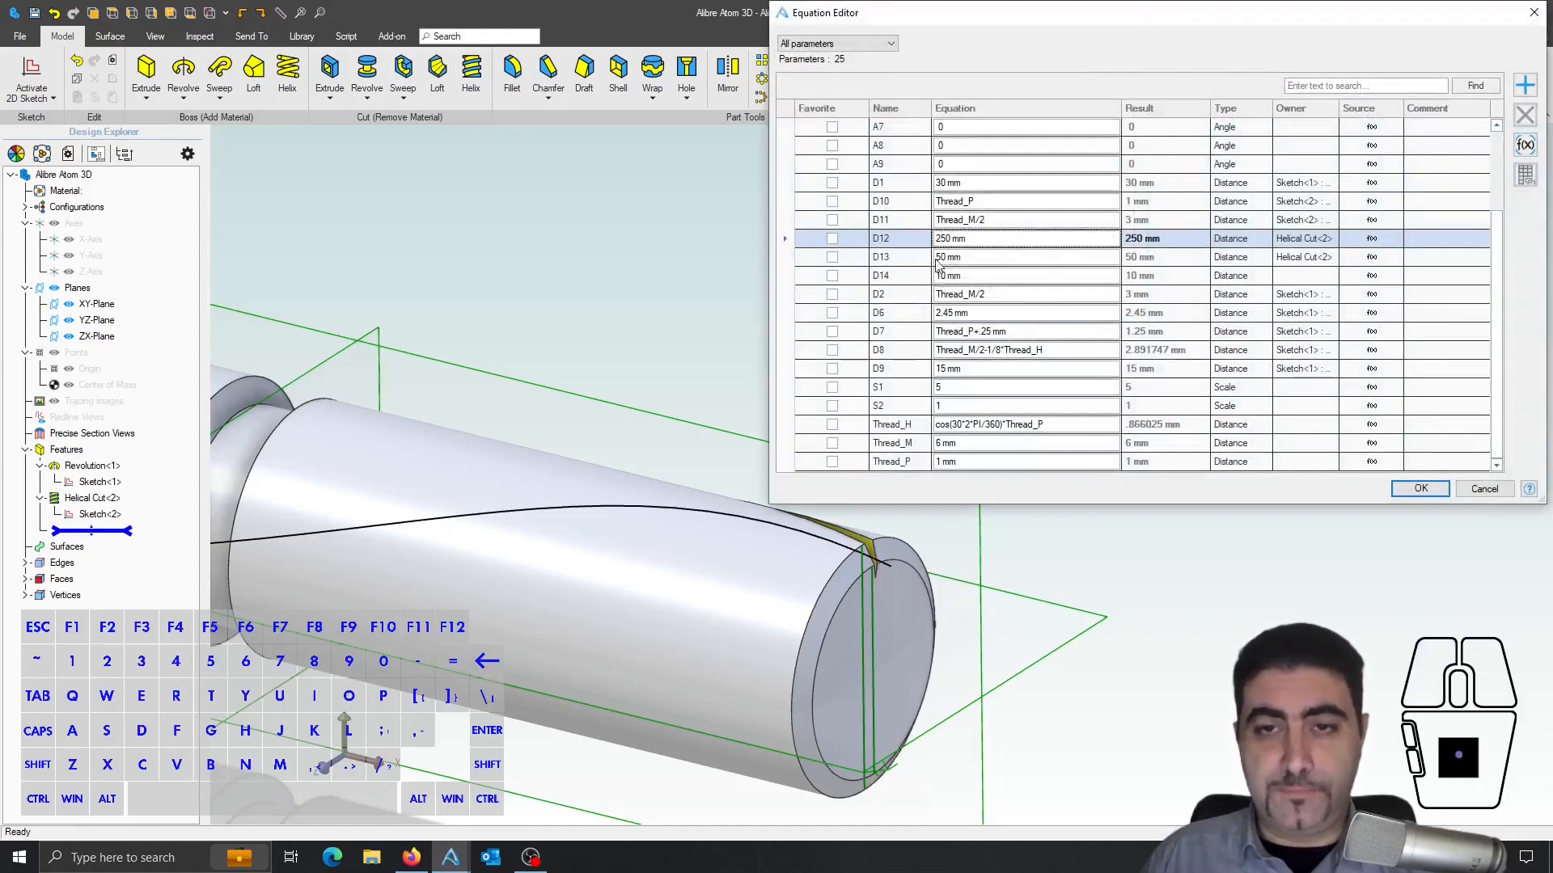
{"action": "left_click", "coordinate": [899, 370]}
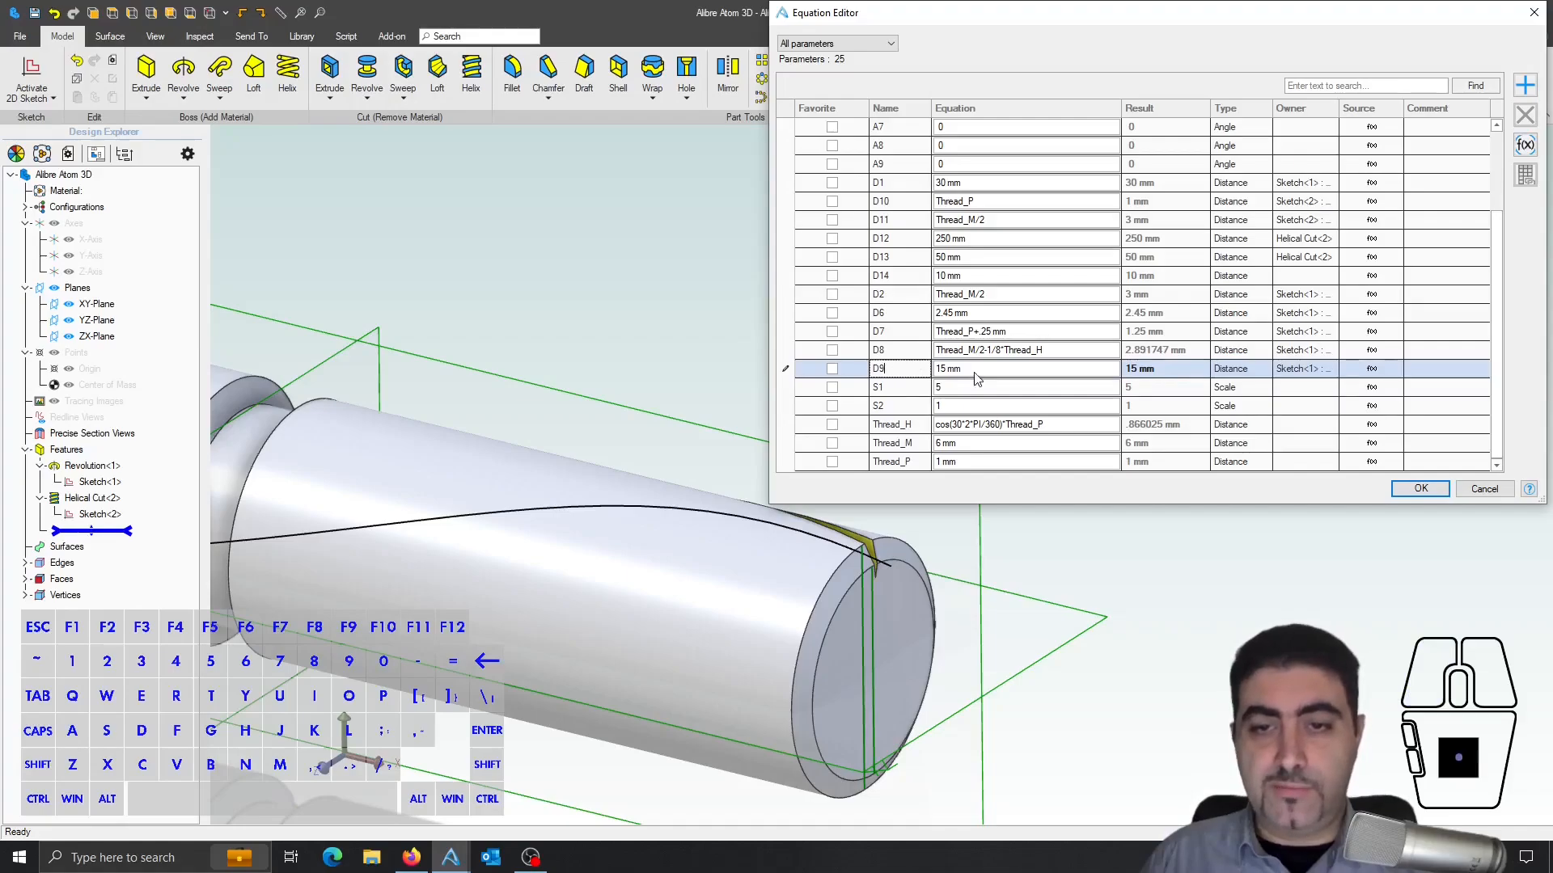
{"action": "left_click", "coordinate": [1407, 489]}
{"action": "scroll", "coordinate": [1148, 390], "scroll_direction": "down", "scroll_amount": 3}
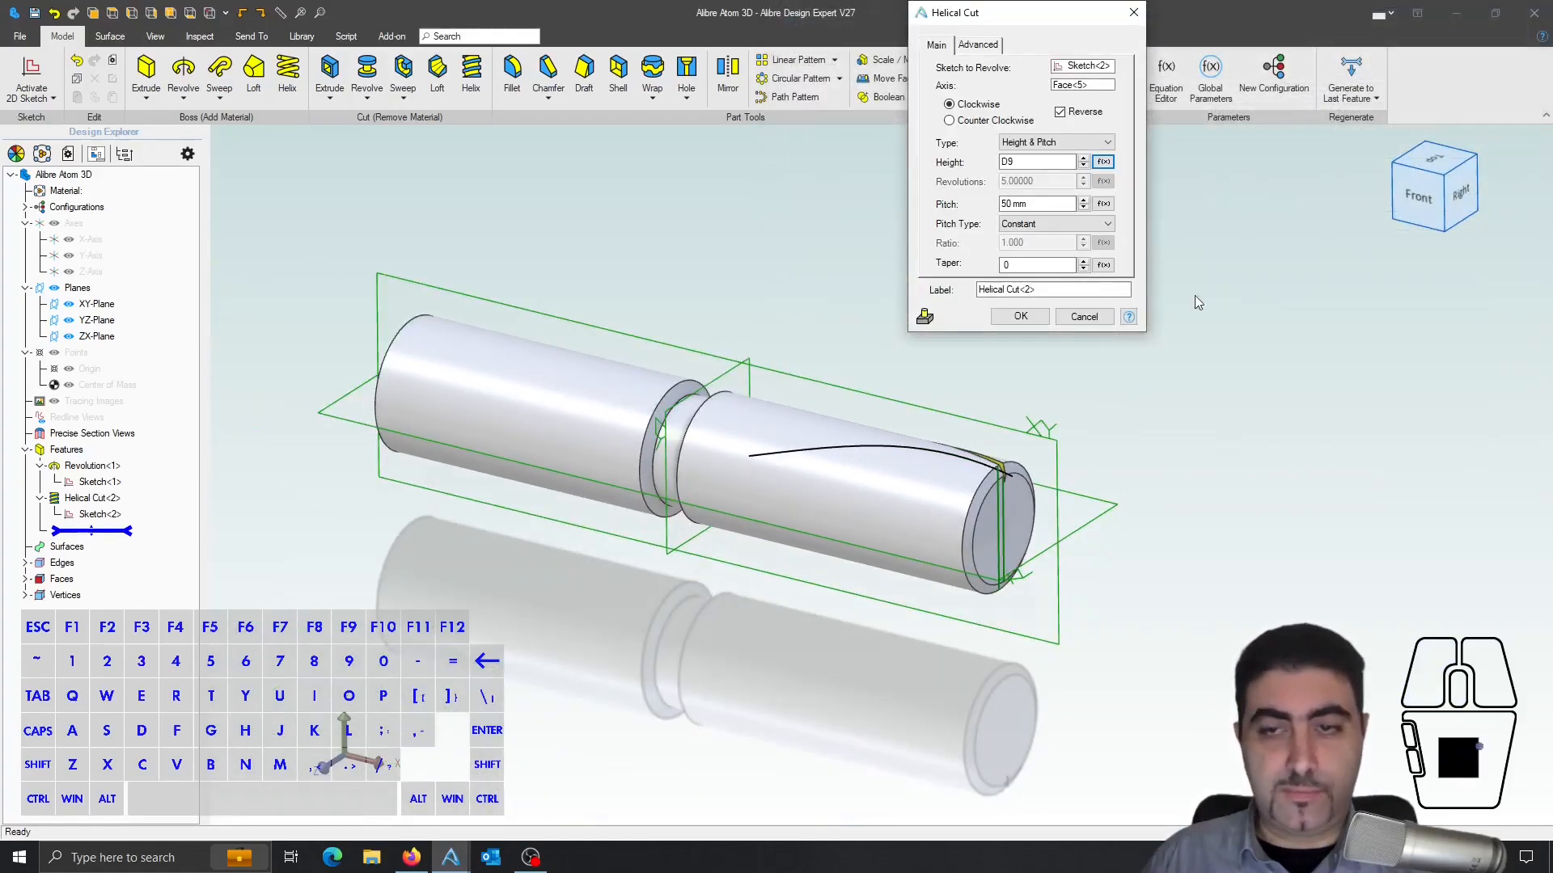
{"action": "left_click", "coordinate": [1419, 196]}
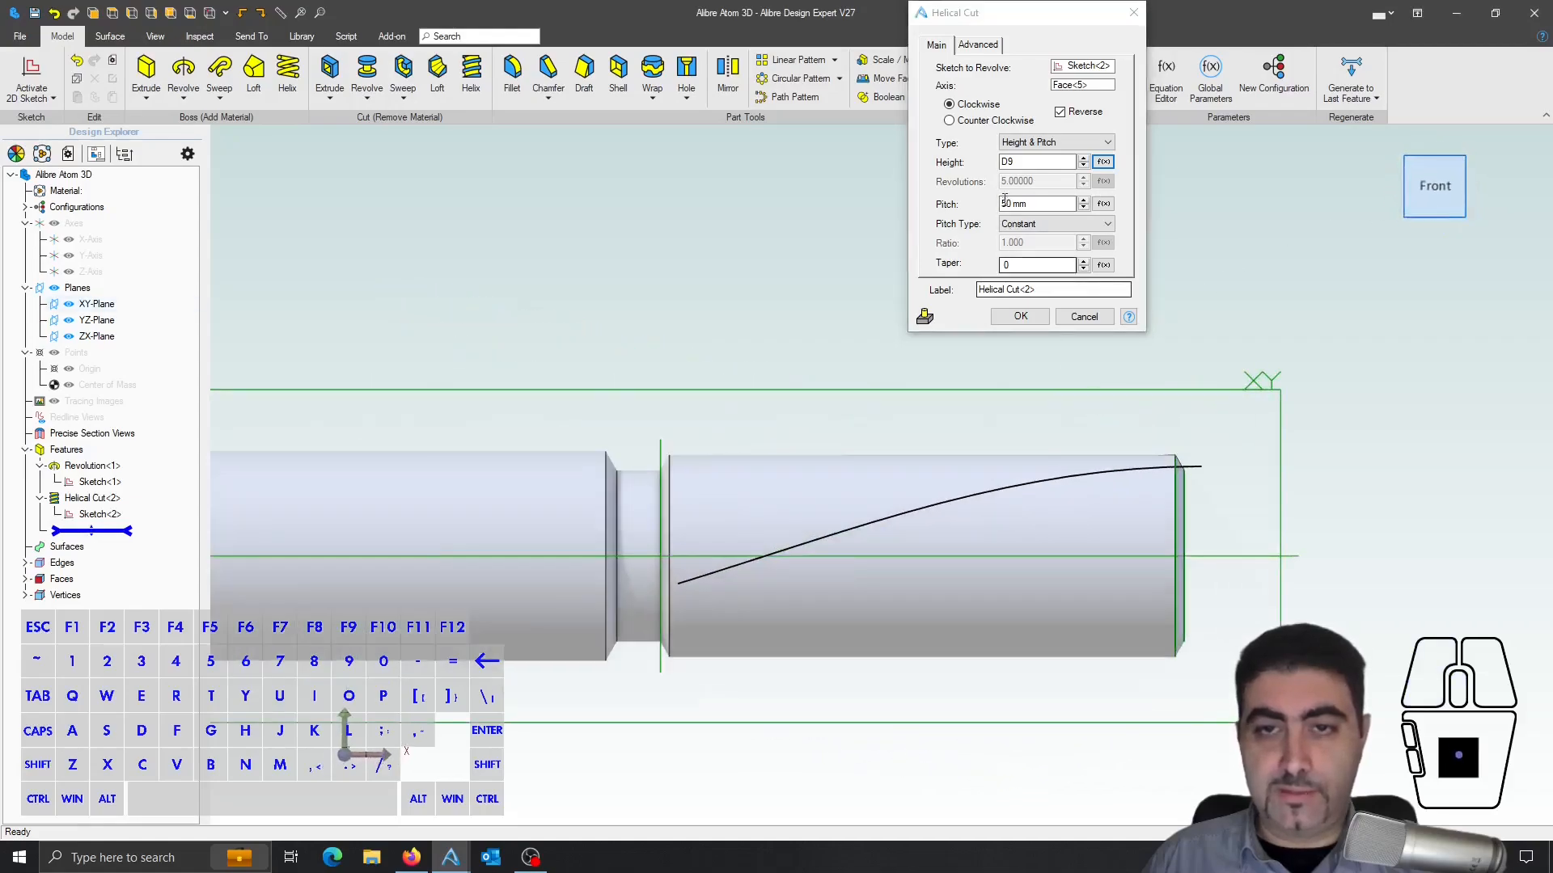
{"action": "left_click", "coordinate": [1051, 162]}
{"action": "type", "text": "+Thread_P"}
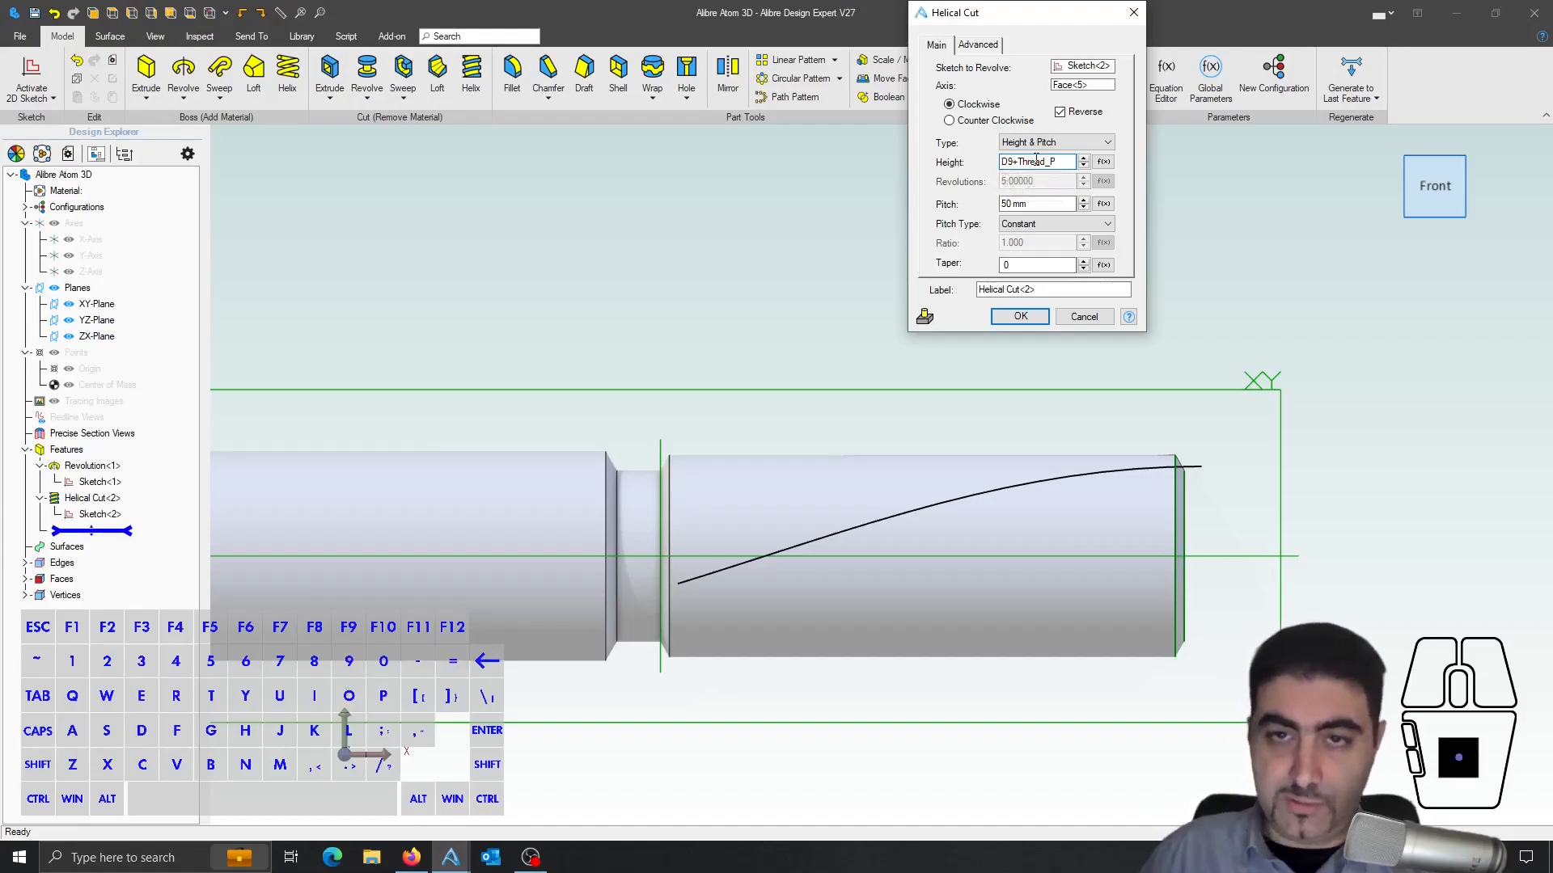
- Set the helical cut's pitch to Thread_P and apply the cut
{"action": "left_click", "coordinate": [1037, 204]}
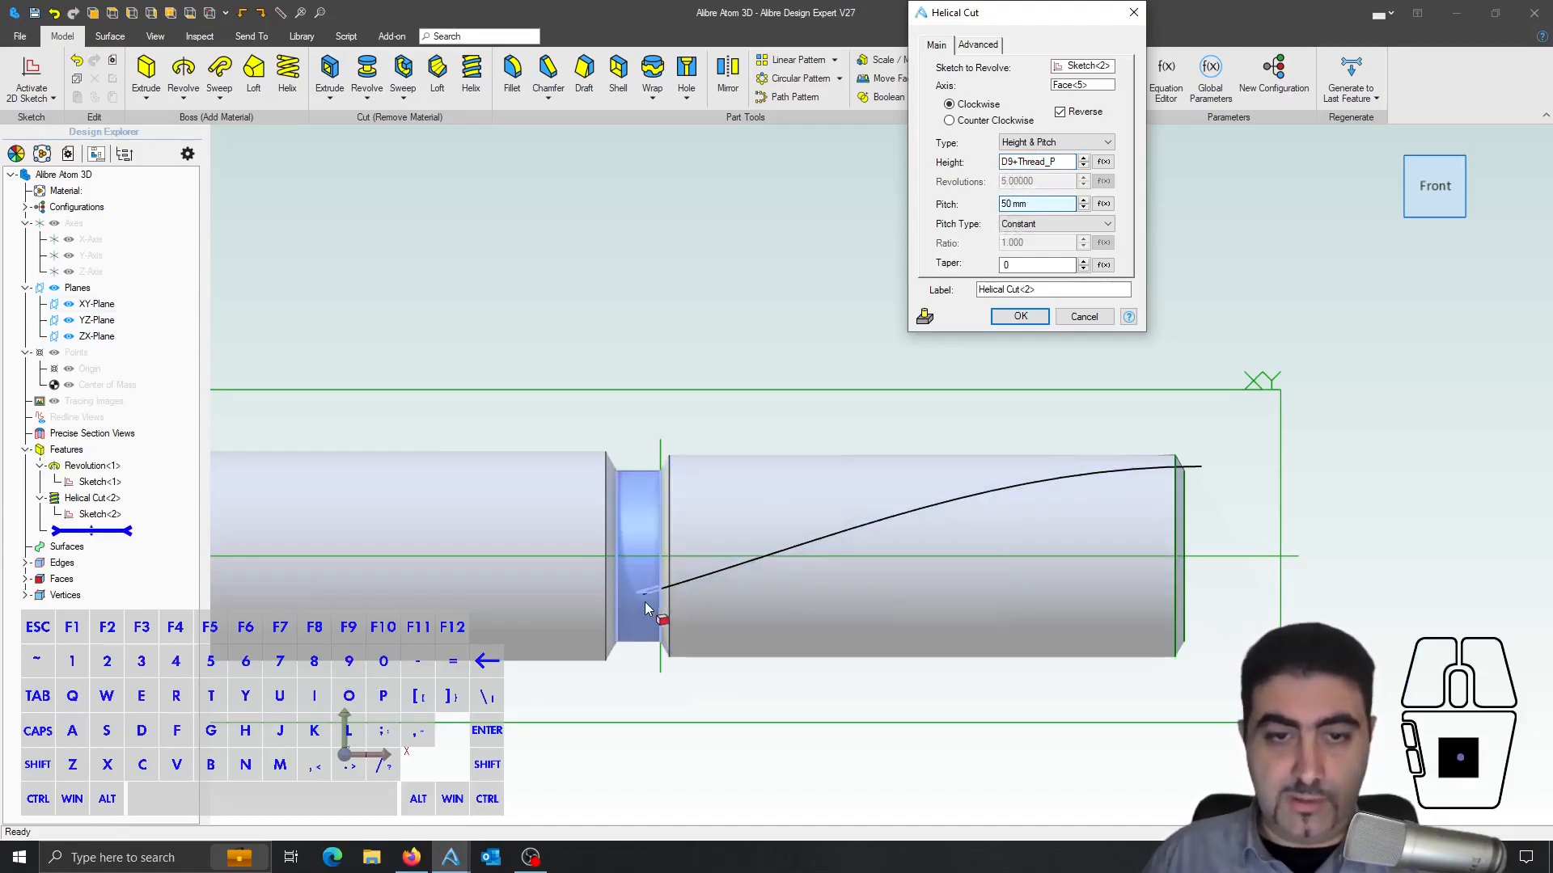
{"action": "middle_click_drag", "start_coordinate": [690, 624], "coordinate": [658, 540]}
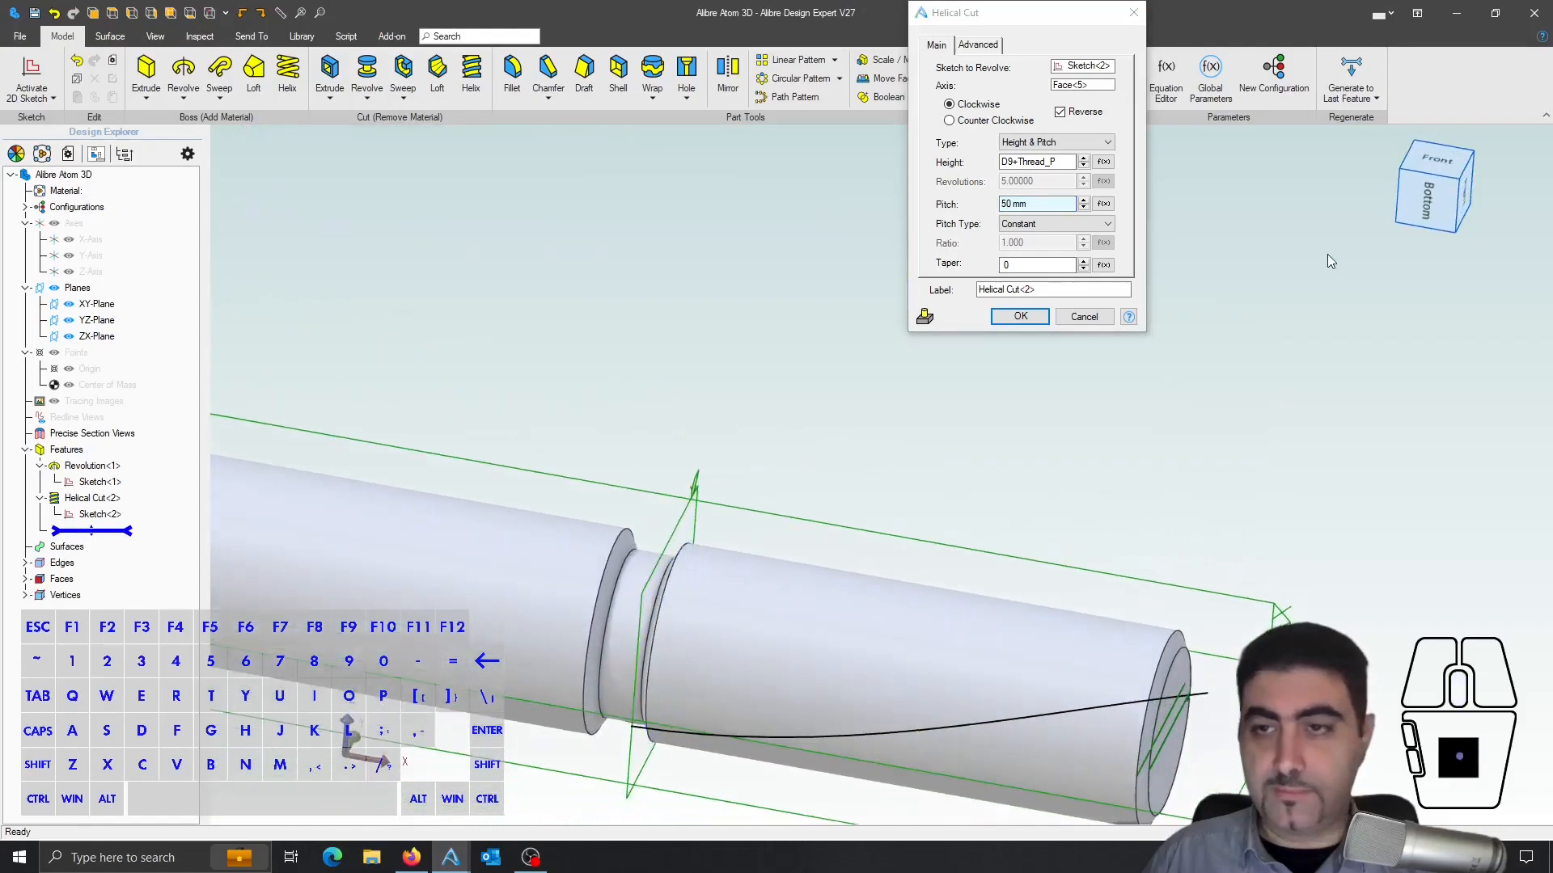
{"action": "left_click", "coordinate": [1436, 199]}
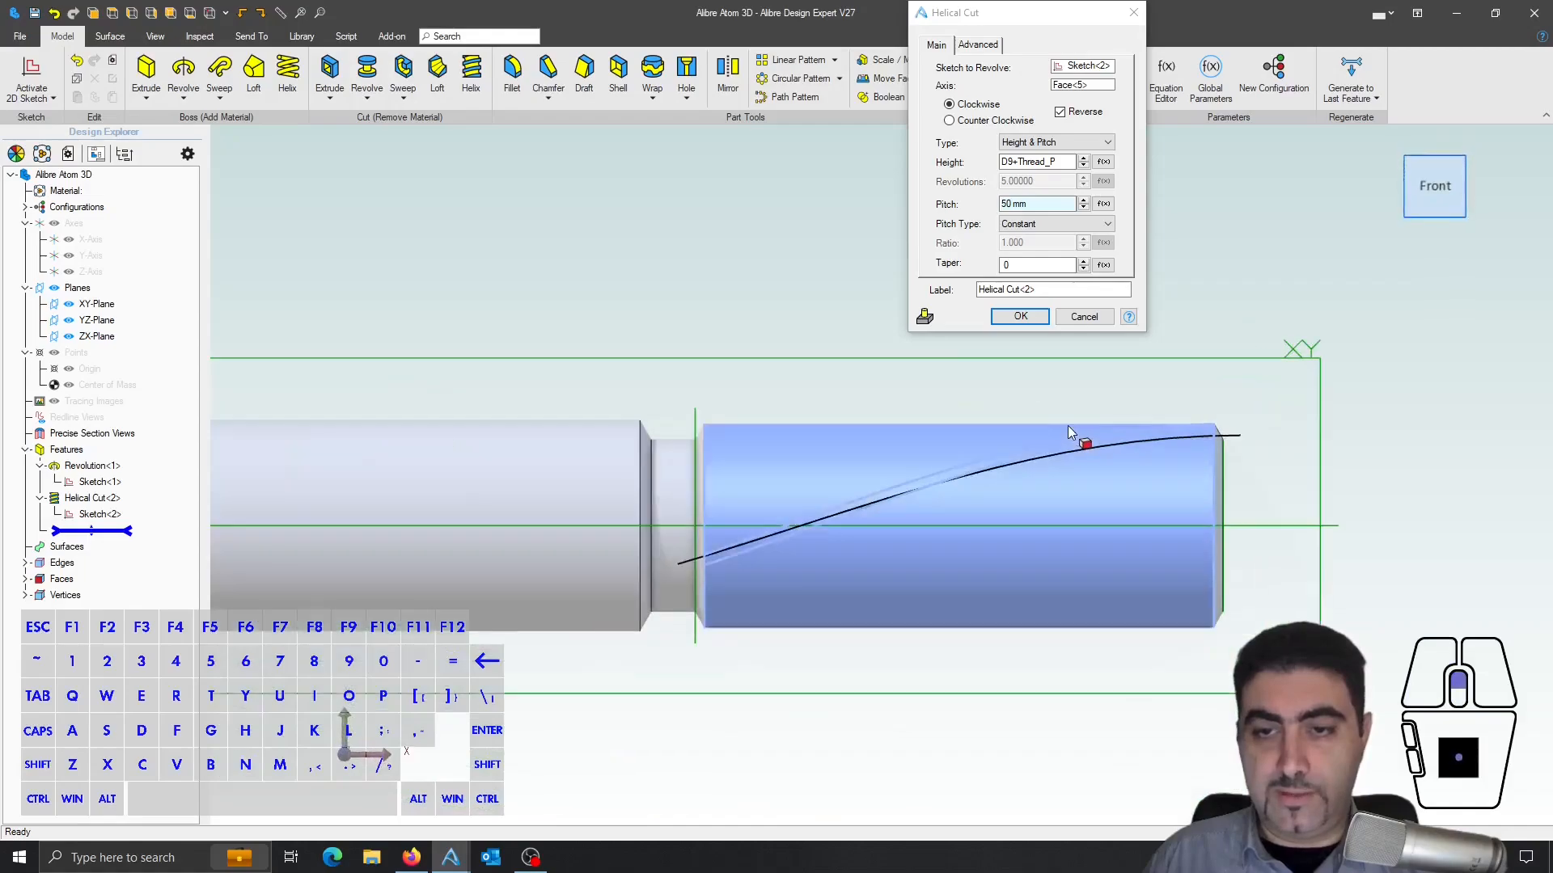
{"action": "left_click", "coordinate": [1052, 204]}
{"action": "type", "text": "Threa"}
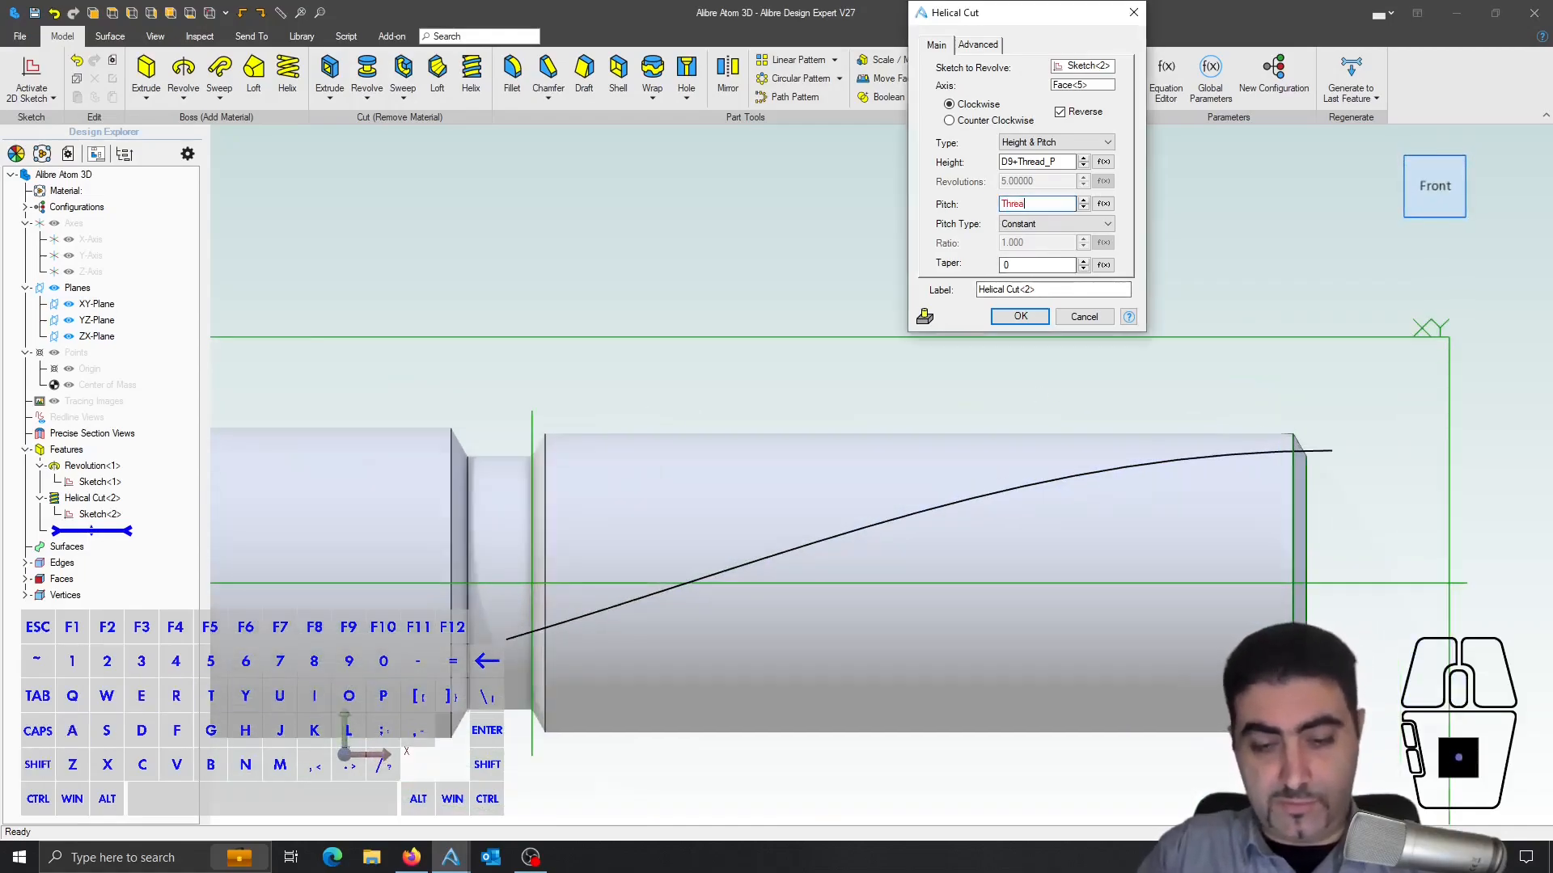
{"action": "type", "text": "d_P"}
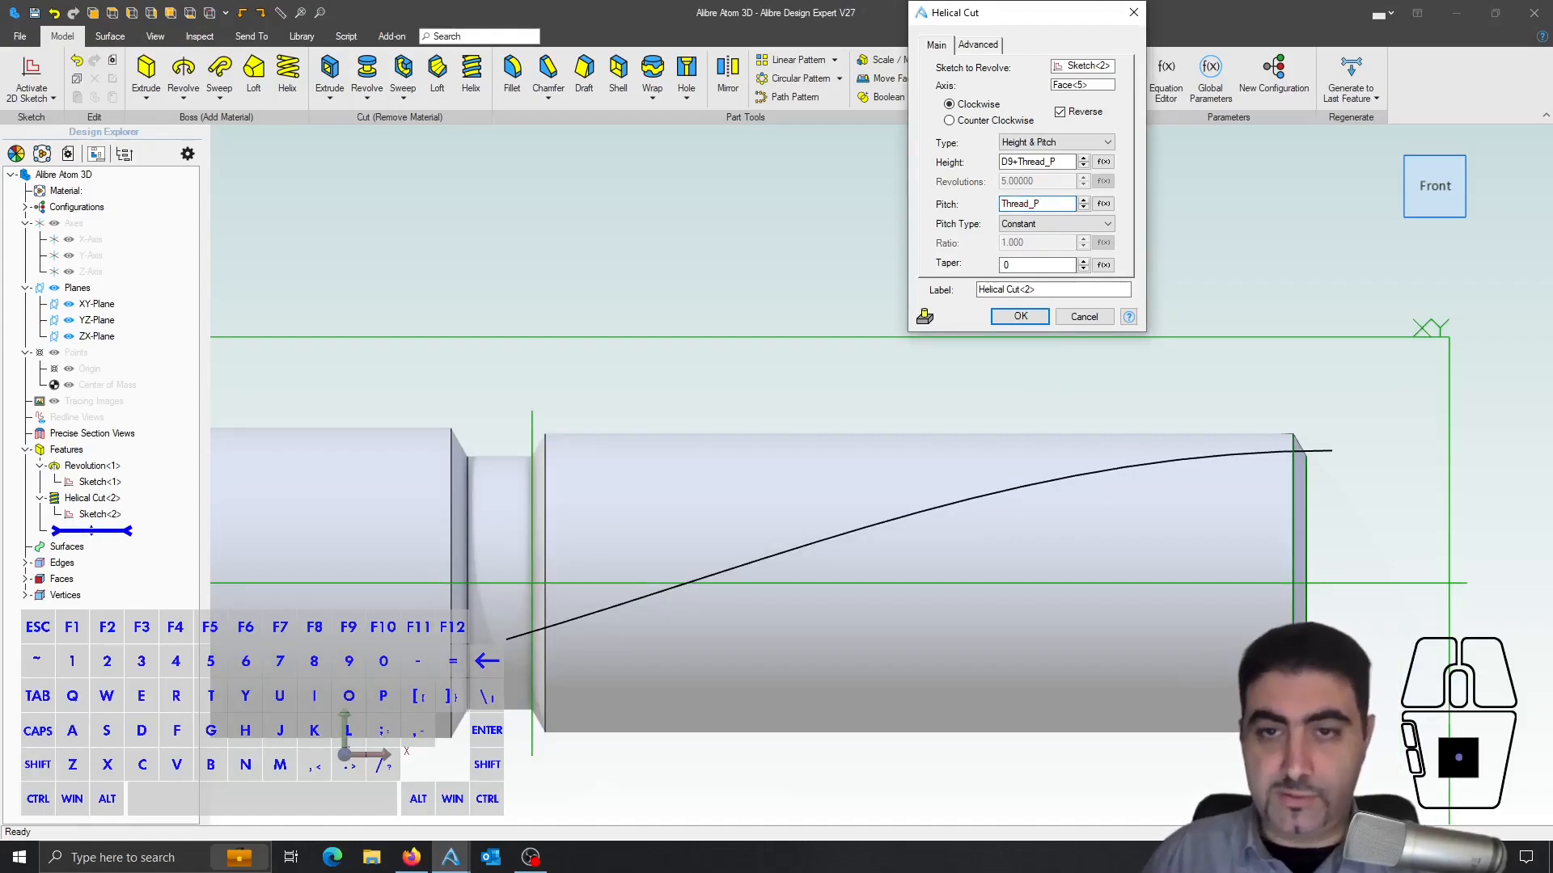
{"action": "left_click", "coordinate": [1045, 290]}
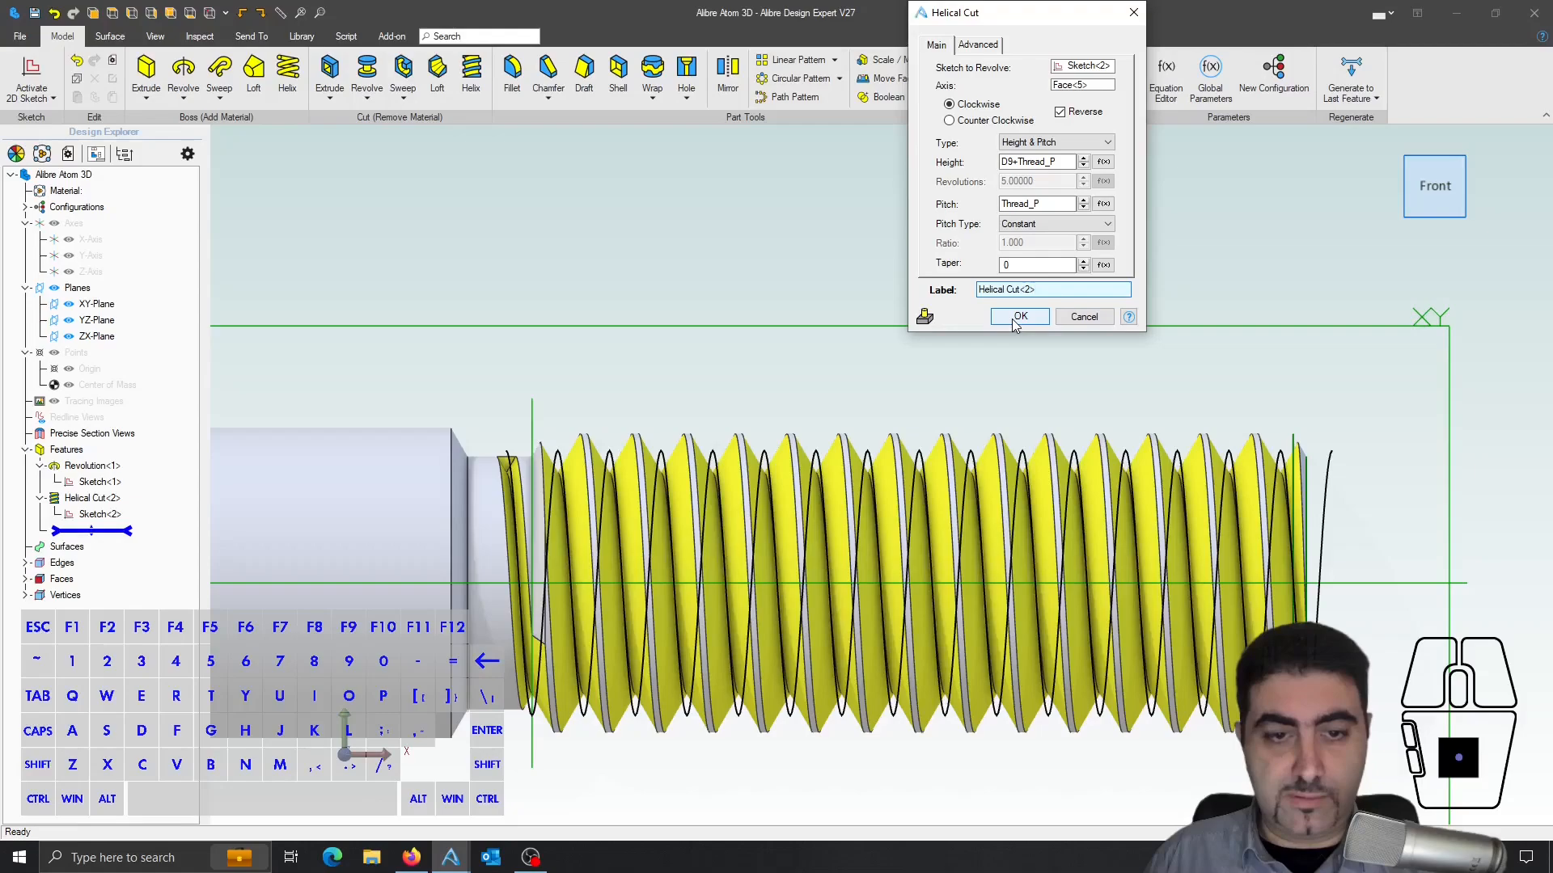
{"action": "left_click", "coordinate": [1019, 317]}
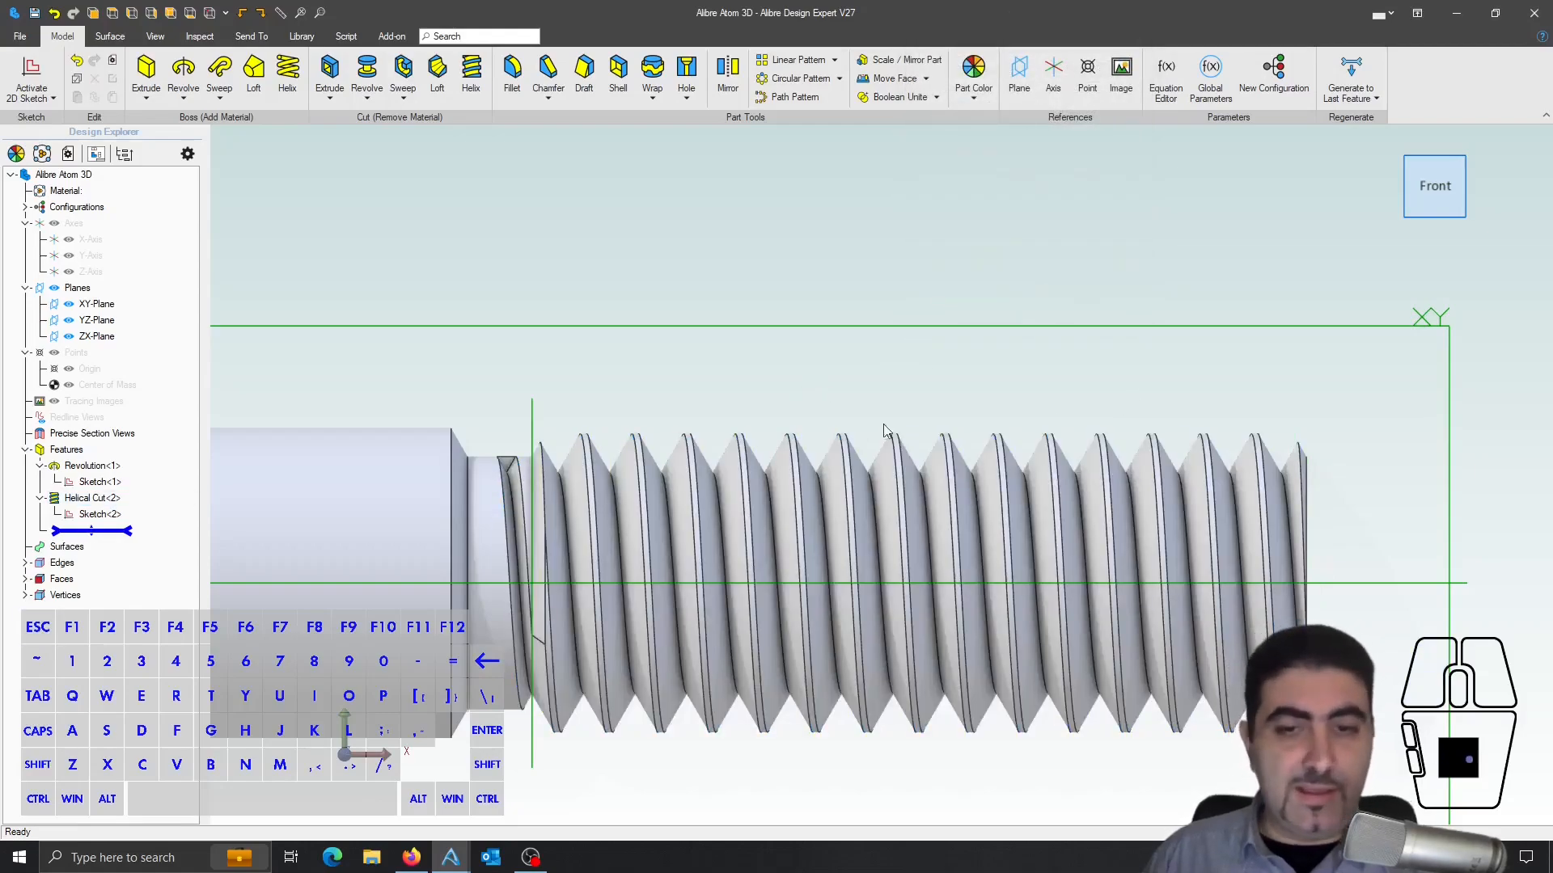
- Reopen the helical cut's triangle sketch for editing
{"action": "scroll", "coordinate": [1298, 454], "scroll_direction": "down", "scroll_amount": 3}
{"action": "scroll", "coordinate": [1319, 484], "scroll_direction": "up", "scroll_amount": 3}
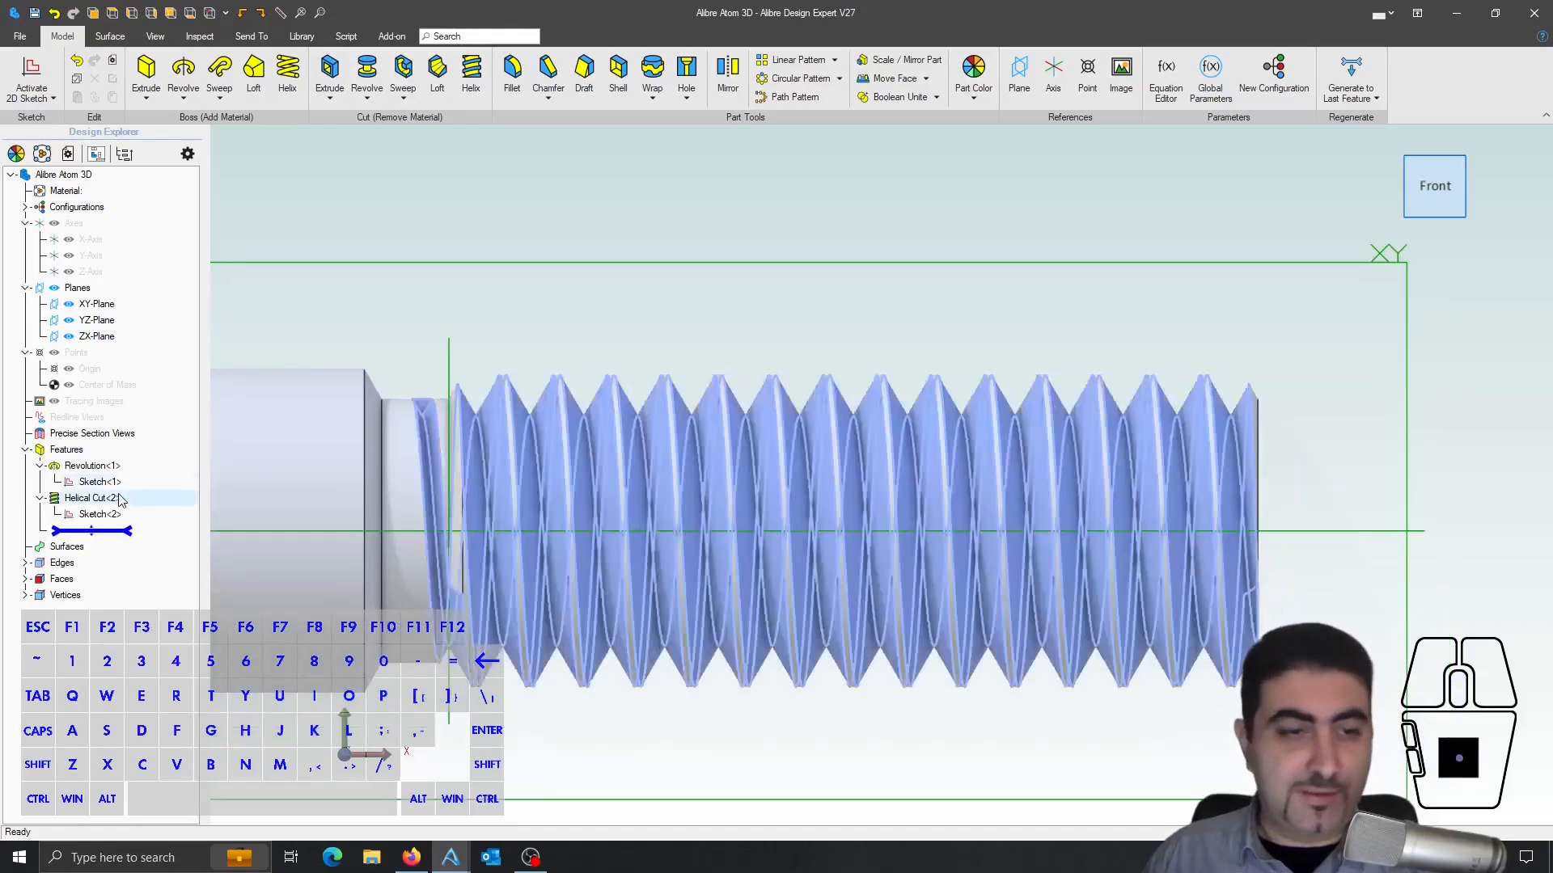
{"action": "left_click", "coordinate": [127, 518]}
{"action": "double_click", "coordinate": [127, 518]}
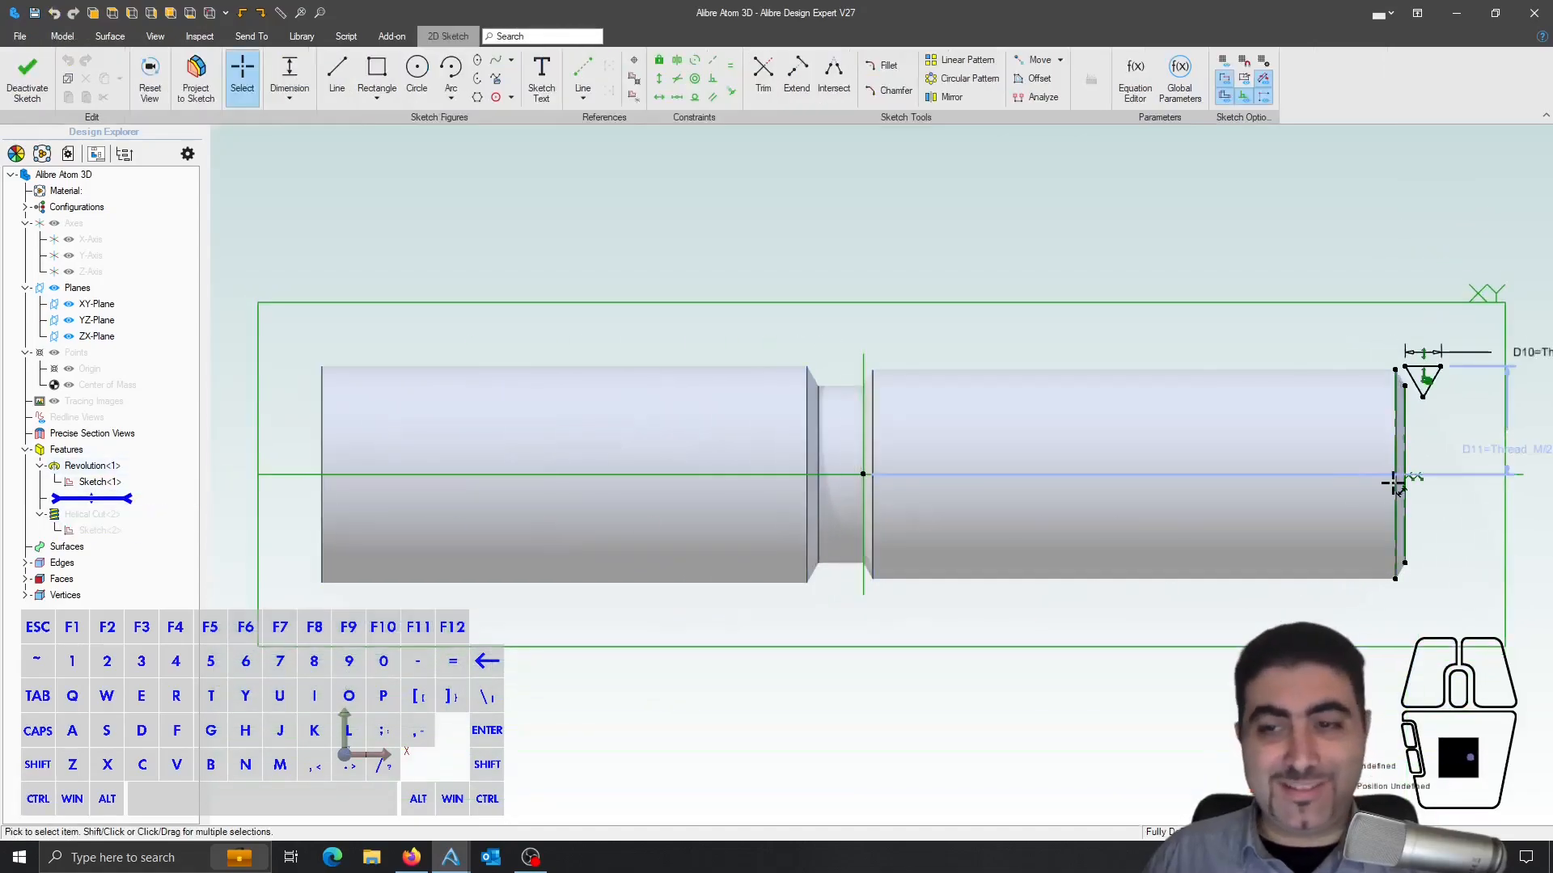
{"action": "scroll", "coordinate": [1479, 410], "scroll_direction": "up", "scroll_amount": 5}
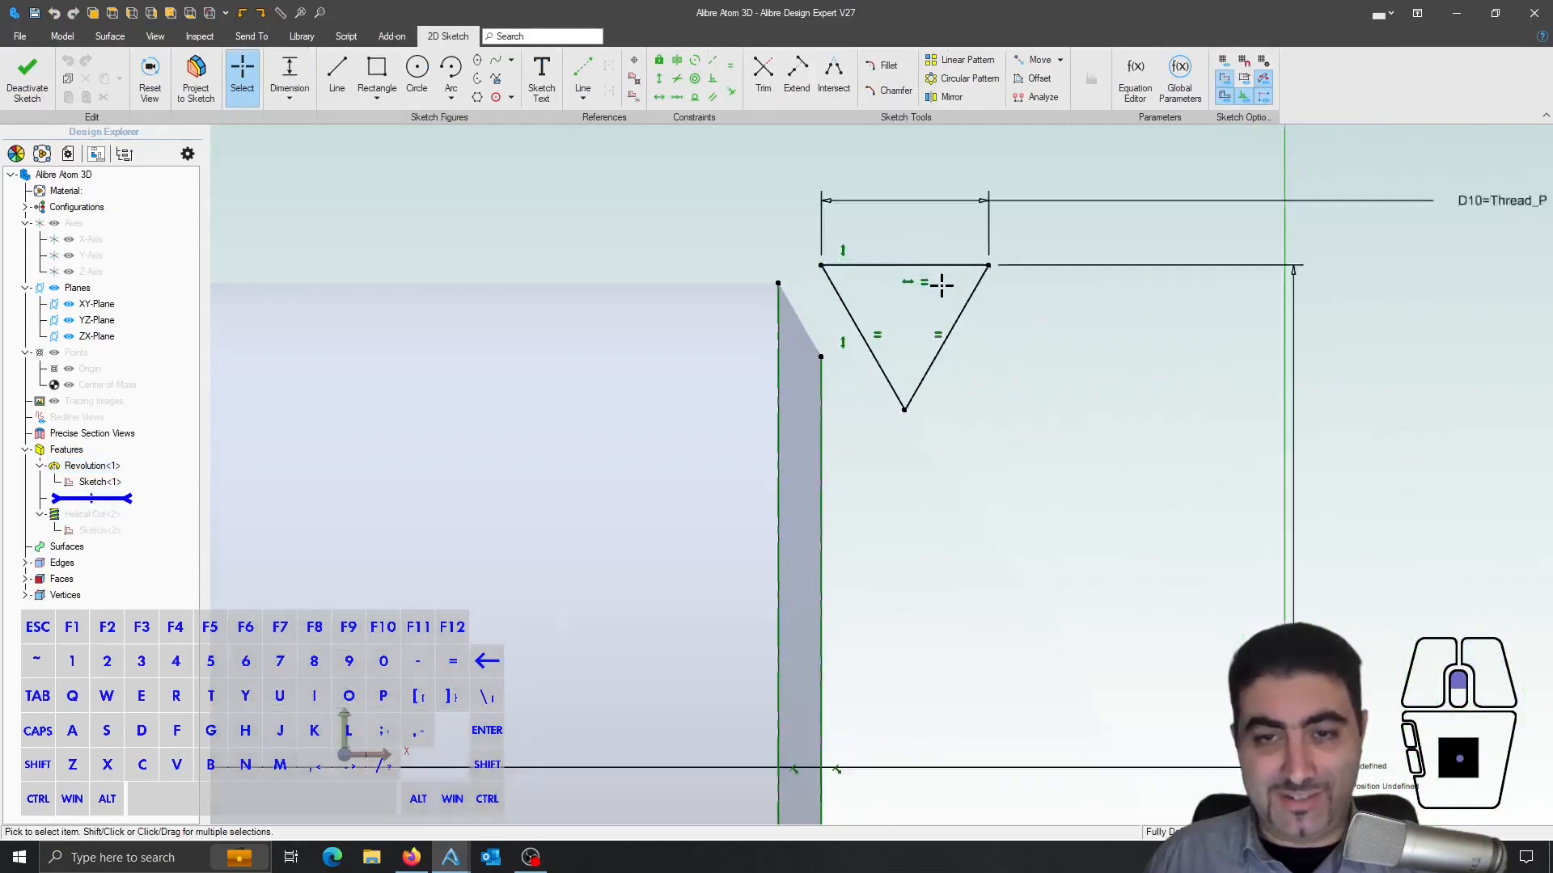
{"action": "scroll", "coordinate": [935, 284], "scroll_direction": "up", "scroll_amount": 3}
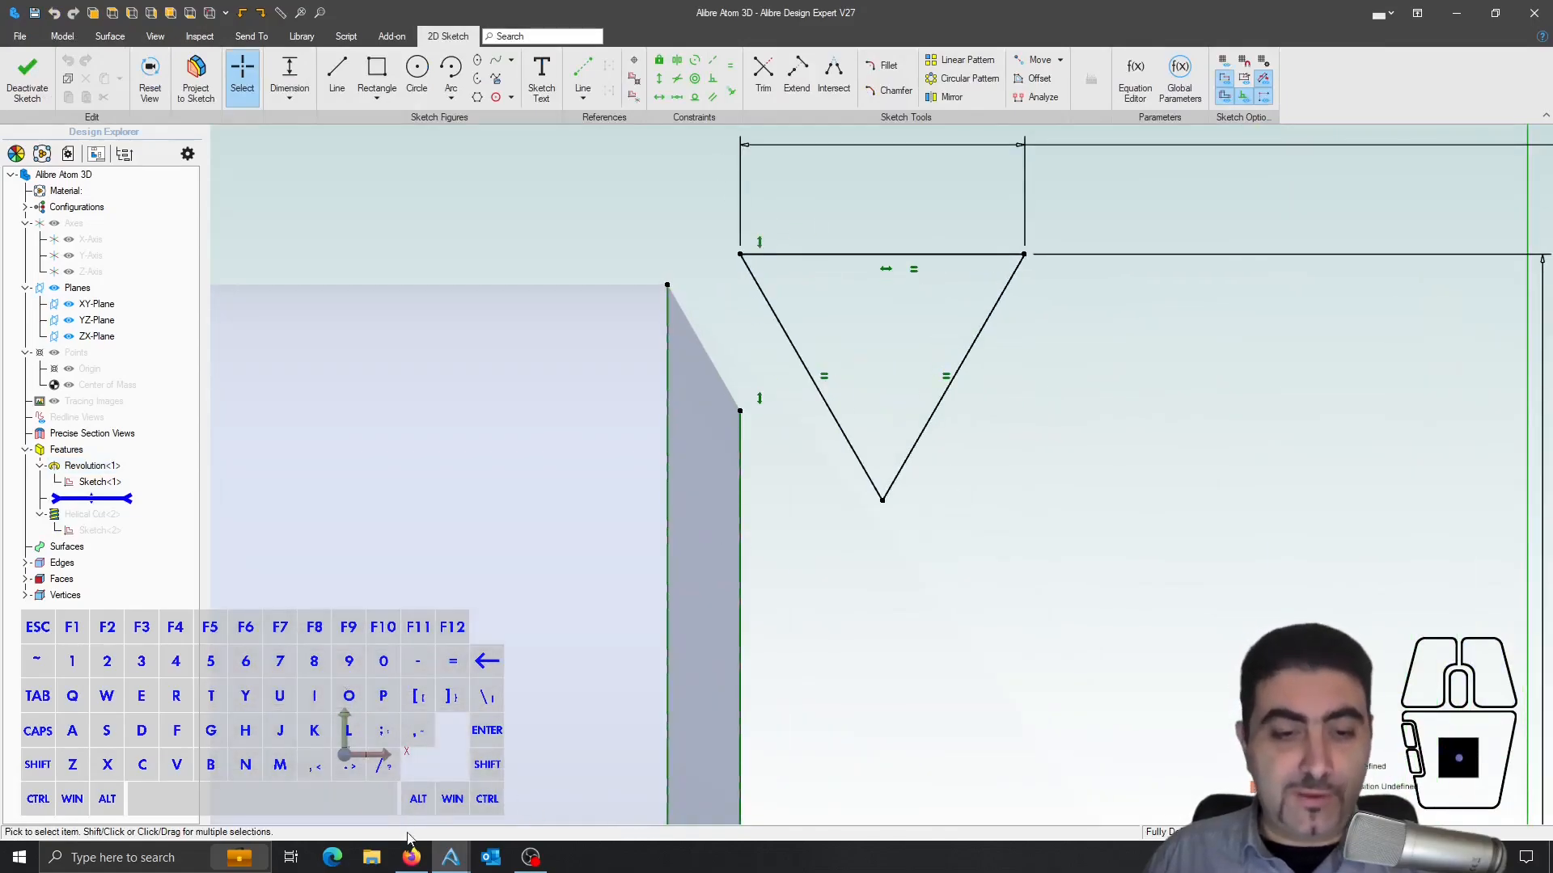
- Check the ISO thread profile diagram in Firefox, and draw a horizontal line about 0.23 mm long across the triangle just above its lower tip
{"action": "left_click", "coordinate": [412, 858]}
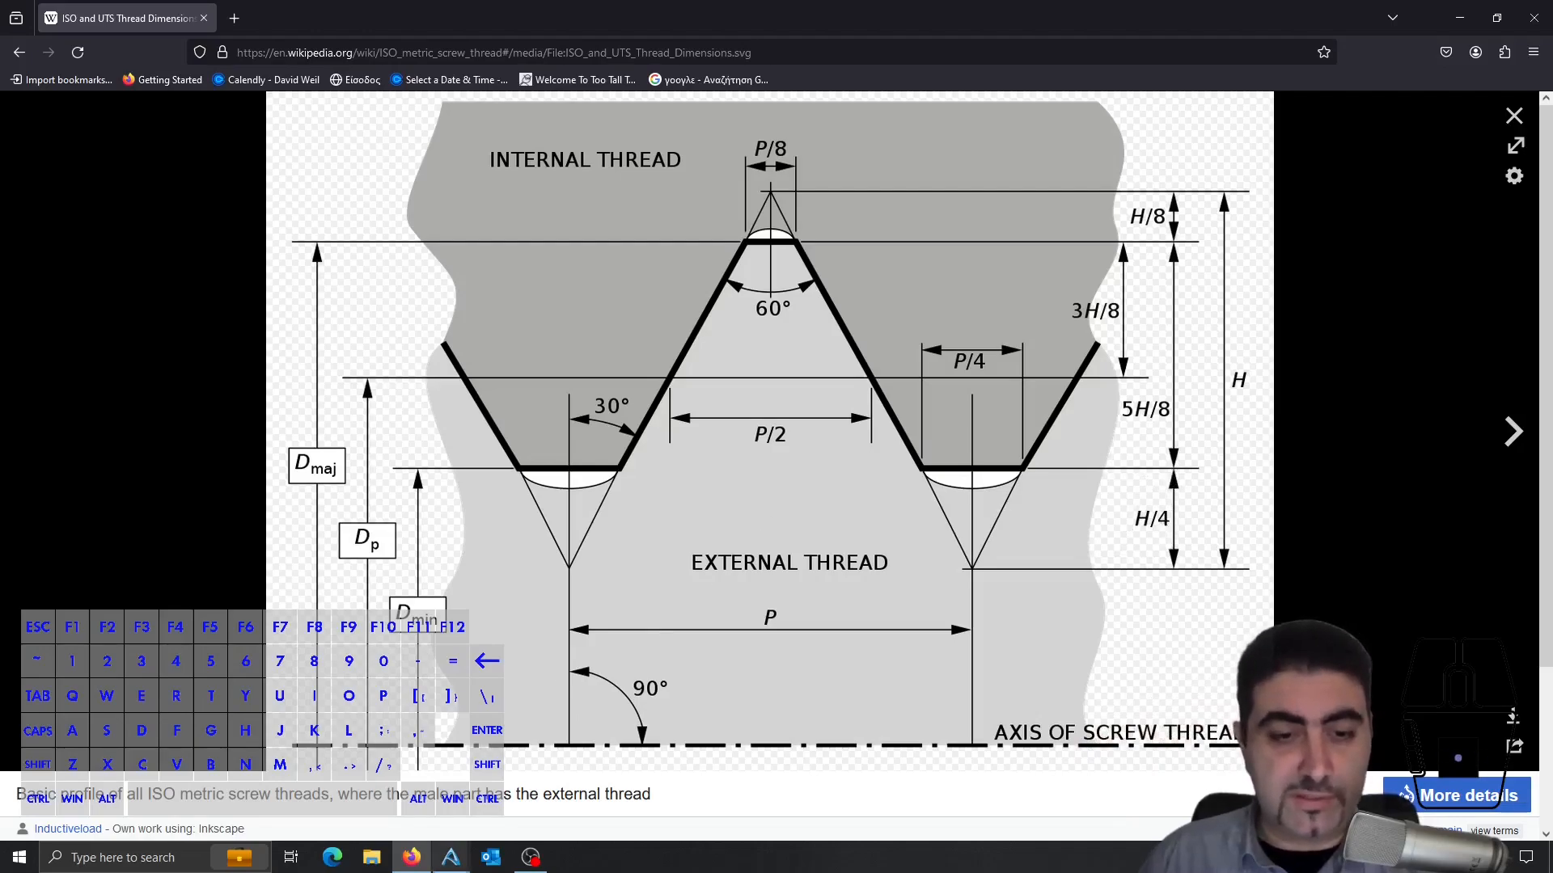
{"action": "left_click", "coordinate": [525, 756]}
{"action": "scroll", "coordinate": [881, 452], "scroll_direction": "down", "scroll_amount": 2}
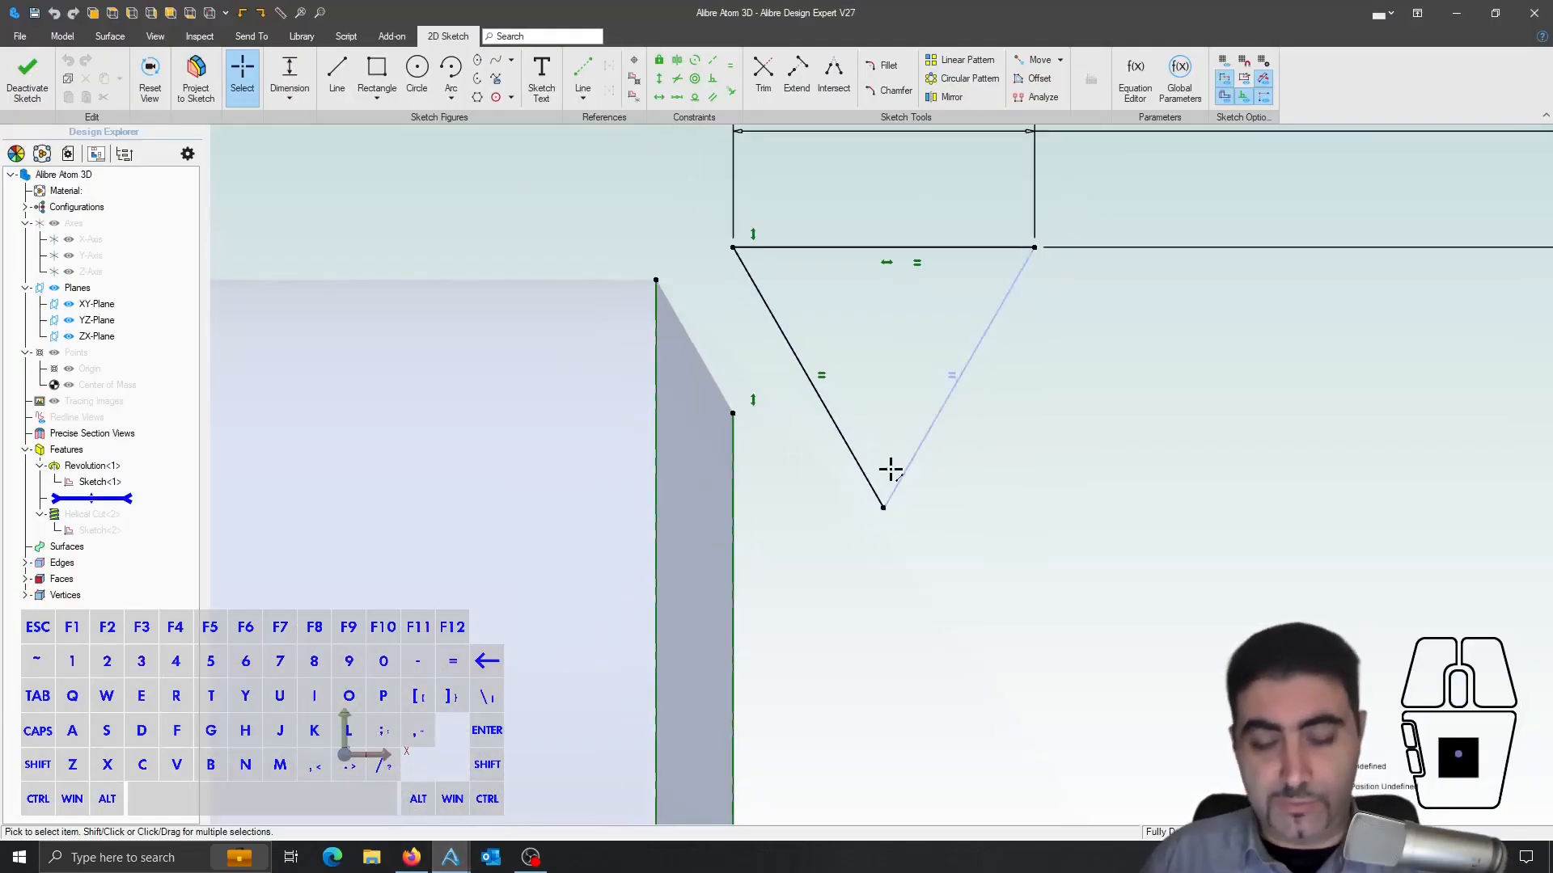
{"action": "key", "text": "l"}
{"action": "left_click", "coordinate": [849, 448]}
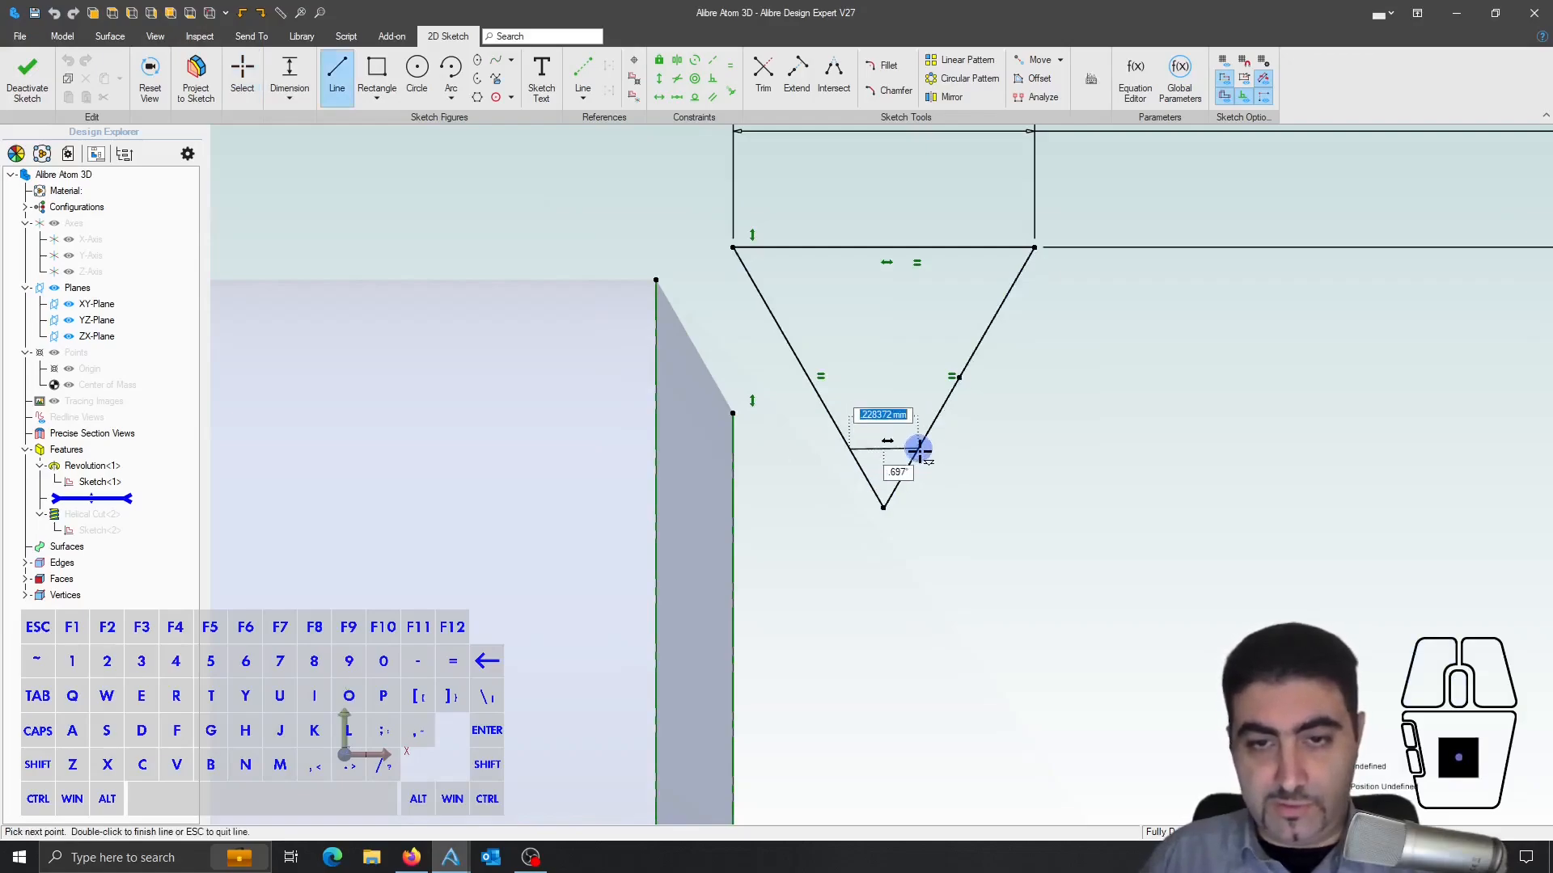
{"action": "left_click", "coordinate": [921, 450]}
{"action": "key", "text": "Escape"}
{"action": "scroll", "coordinate": [880, 416], "scroll_direction": "up", "scroll_amount": 2}
{"action": "scroll", "coordinate": [886, 470], "scroll_direction": "up", "scroll_amount": 2}
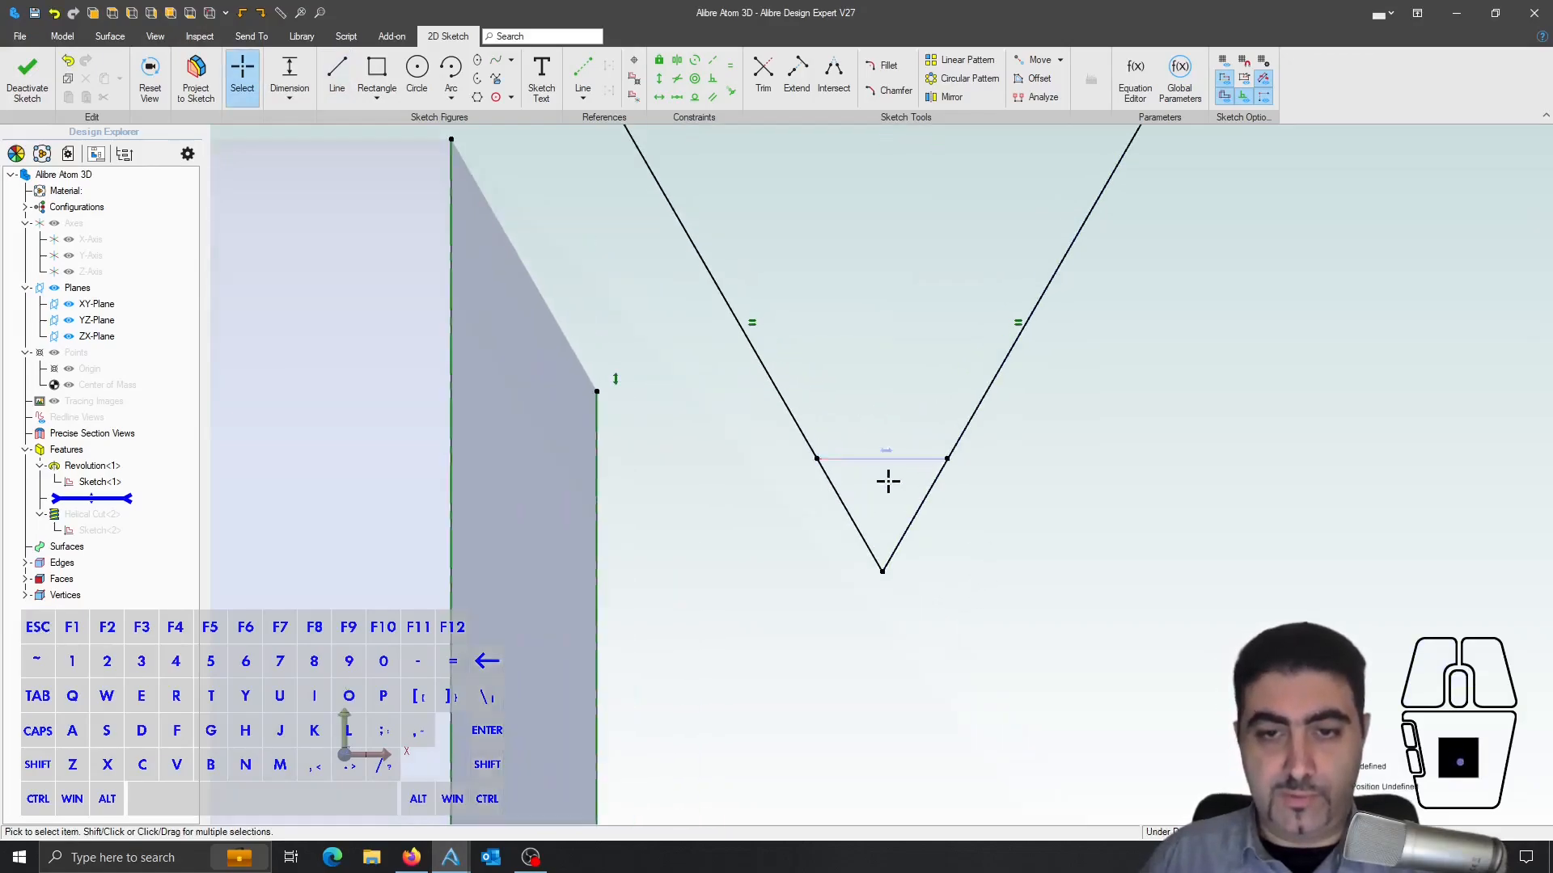
- Dimension the vertical distance from the triangle's lower tip to the short horizontal line as 1/4*Thread_H
{"action": "key", "text": "d"}
{"action": "left_click", "coordinate": [883, 572]}
{"action": "left_click", "coordinate": [885, 470]}
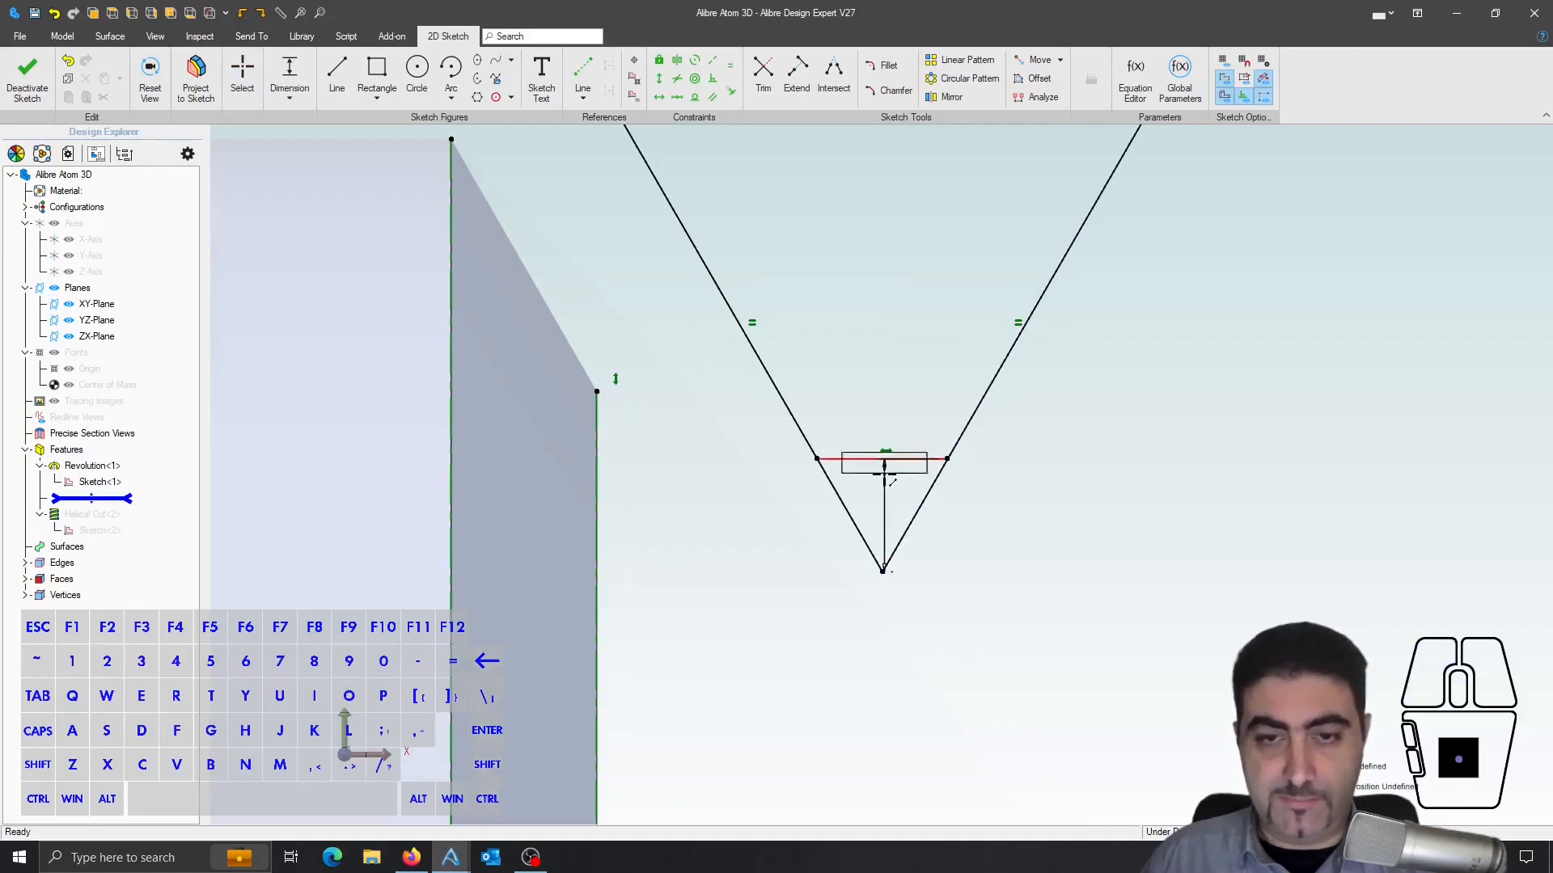
{"action": "left_click", "coordinate": [1041, 512]}
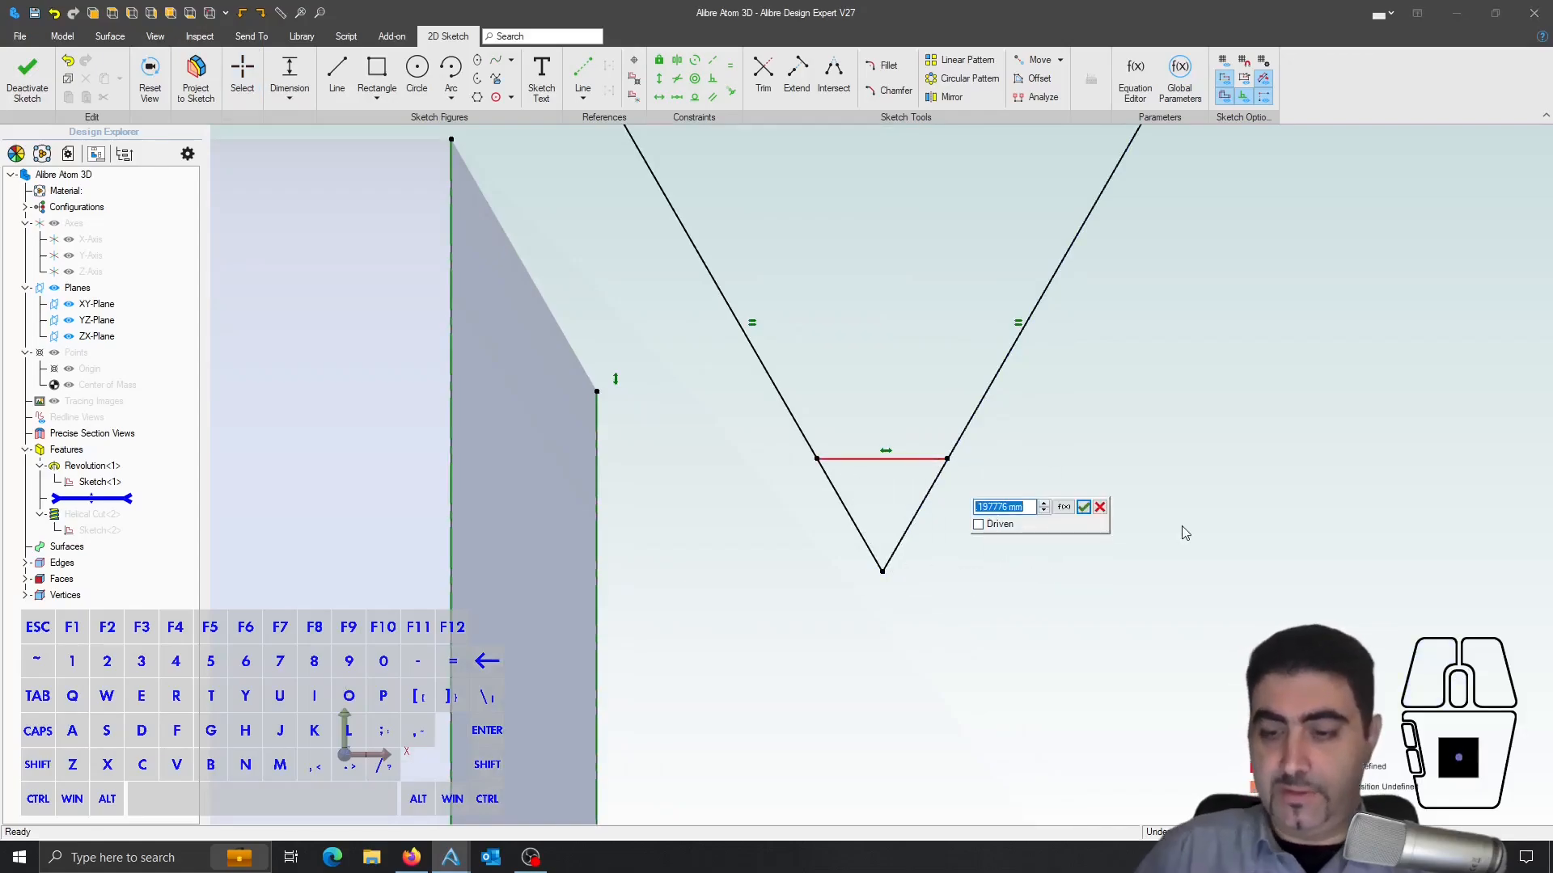
{"action": "type", "text": "1/4\""}
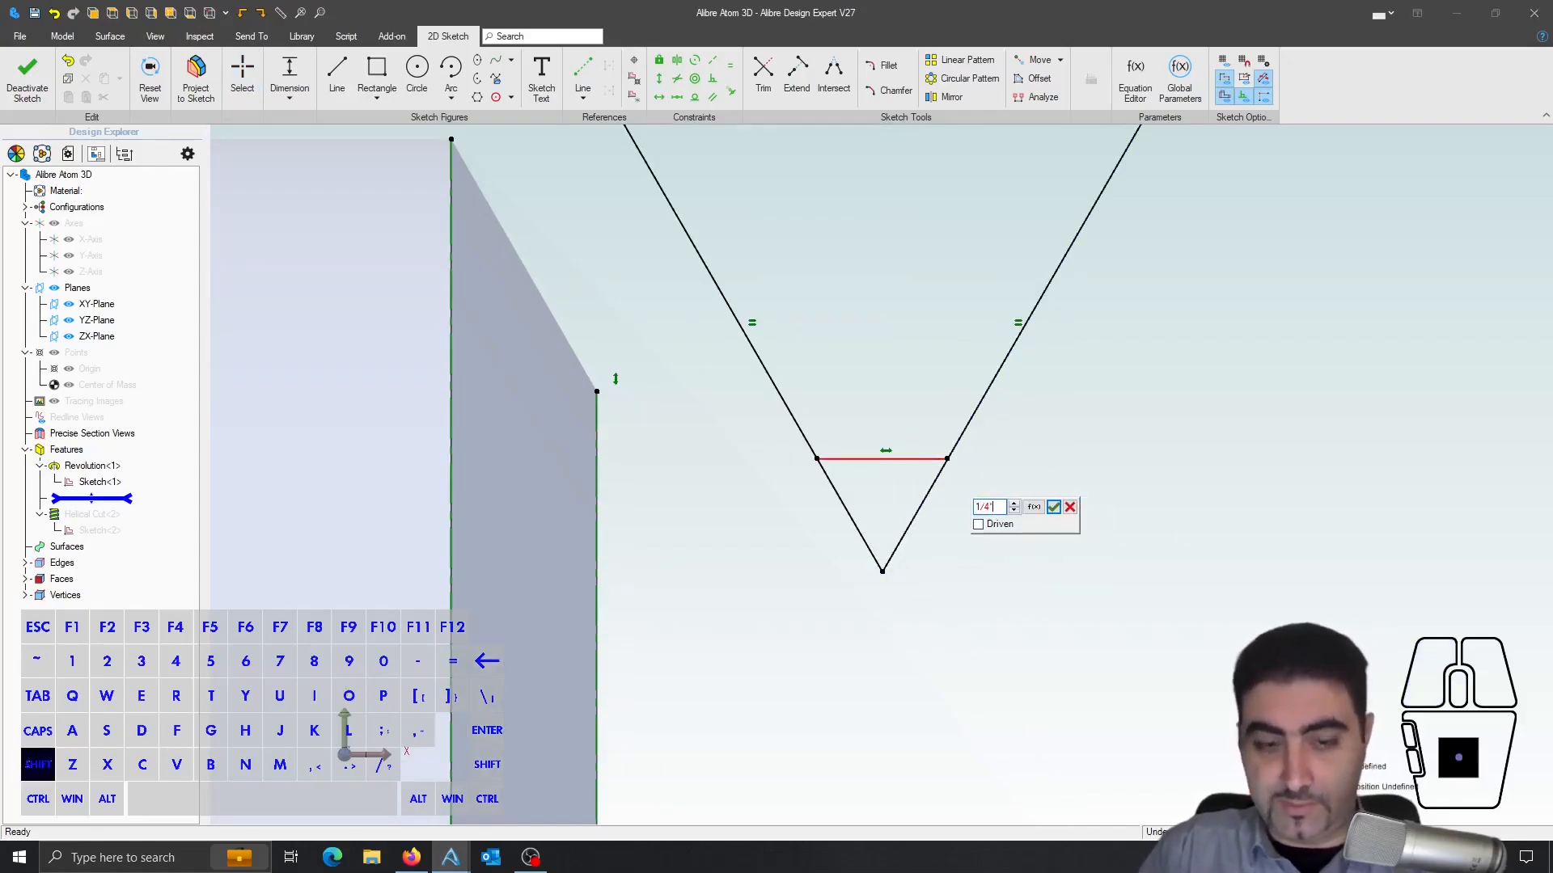
{"action": "type", "text": "Thread_H"}
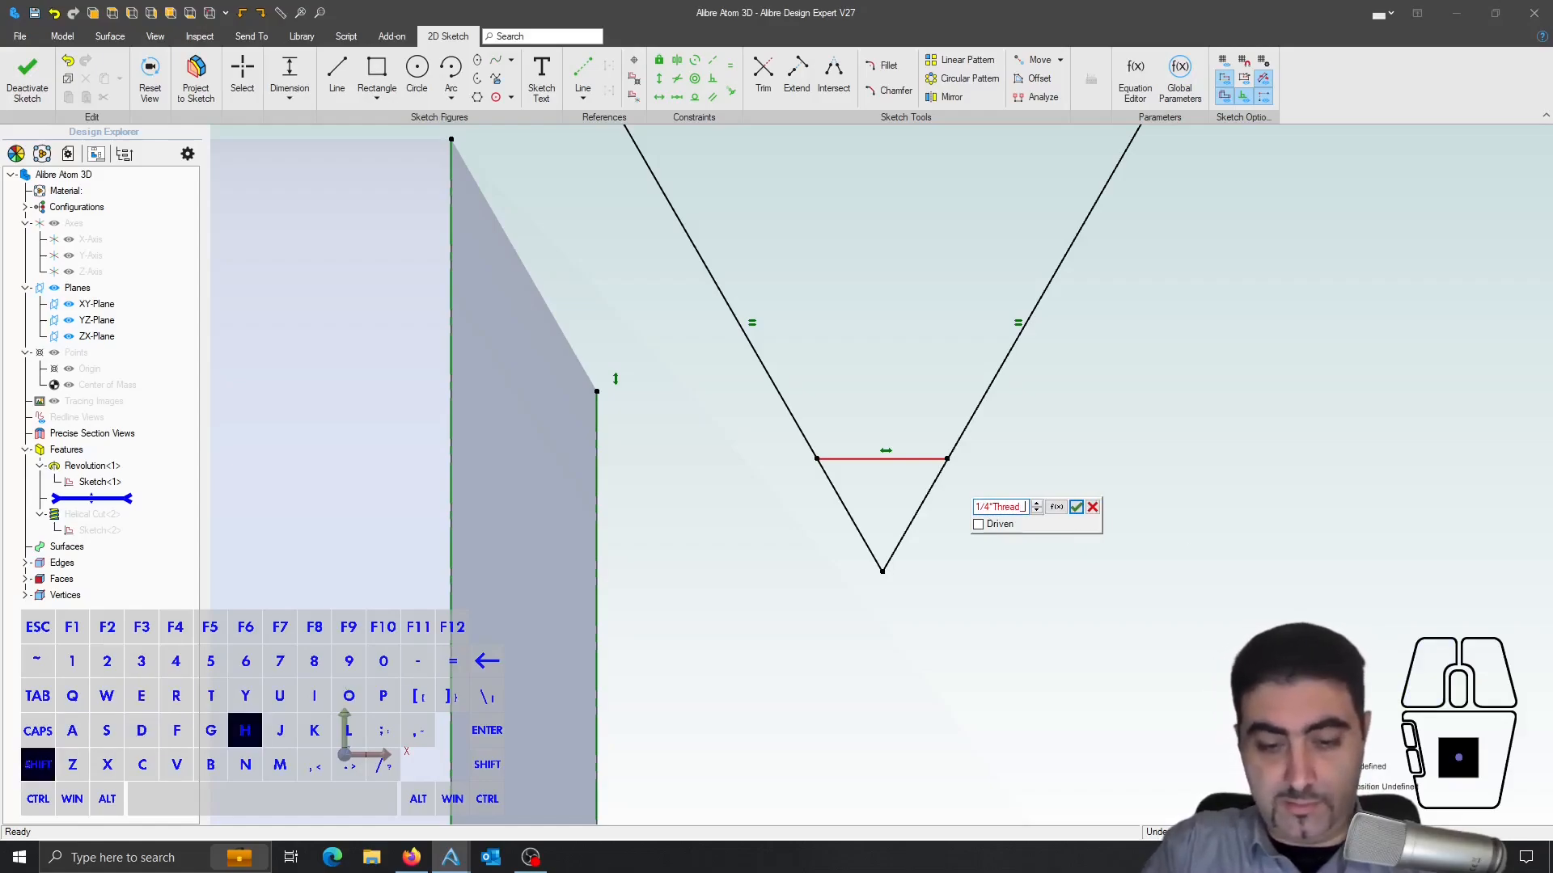
{"action": "left_click", "coordinate": [1081, 507]}
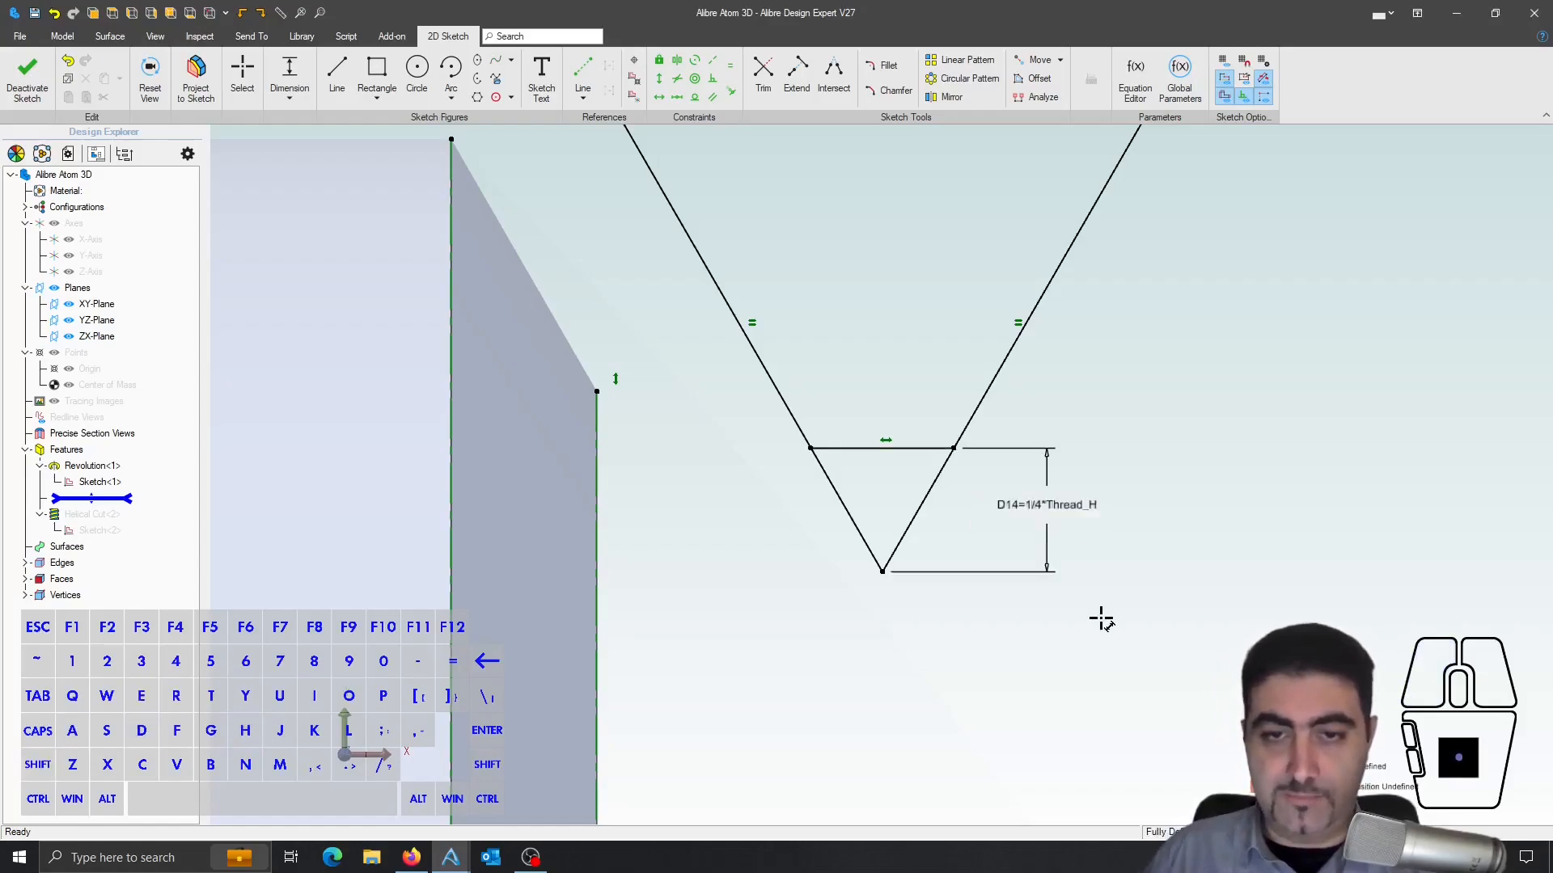
{"action": "key", "text": "Escape"}
- Convert the triangle's two slanted sides to reference figures
{"action": "scroll", "coordinate": [1096, 615], "scroll_direction": "down", "scroll_amount": 2}
{"action": "left_click_drag", "start_coordinate": [892, 346], "coordinate": [745, 343]}
{"action": "right_click", "coordinate": [1243, 401]}
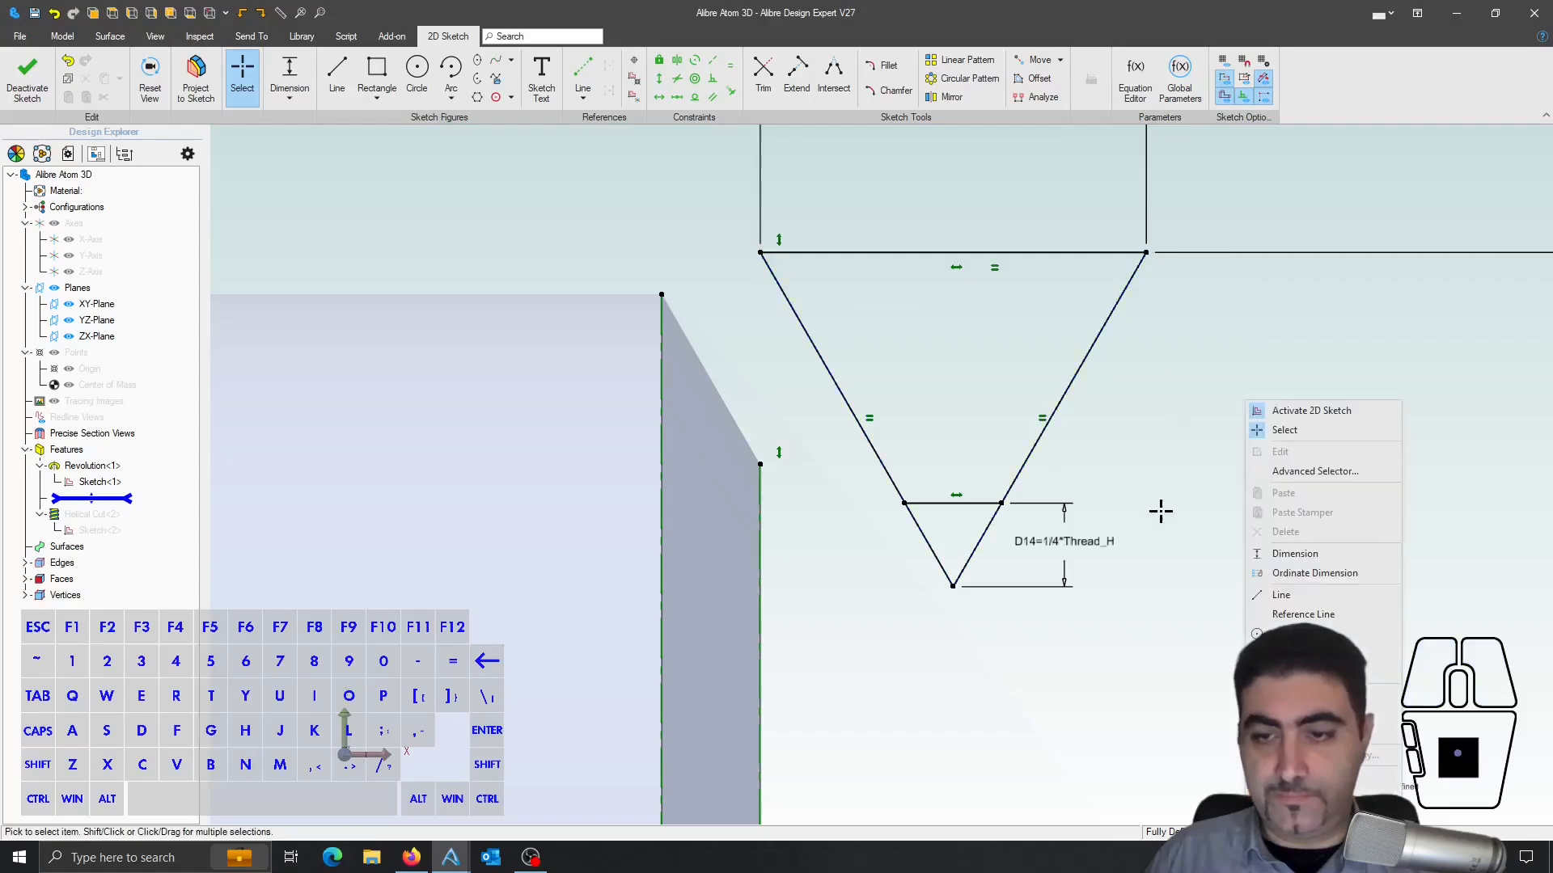
{"action": "key", "text": "Escape"}
{"action": "left_click_drag", "start_coordinate": [1154, 370], "coordinate": [744, 352]}
{"action": "right_click", "coordinate": [1083, 358]}
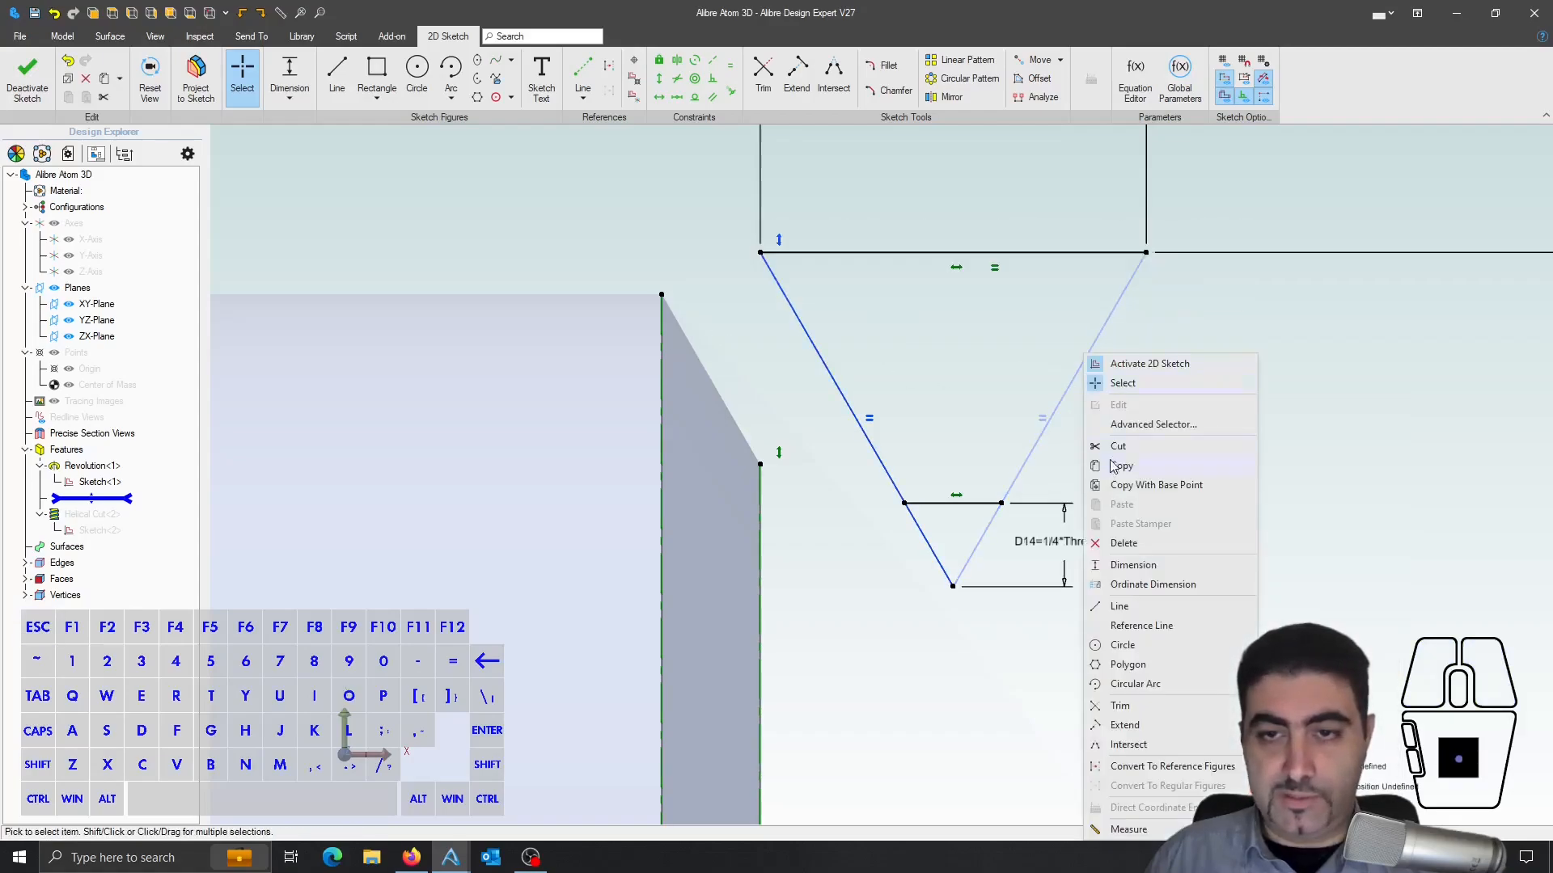
{"action": "left_click", "coordinate": [1152, 769]}
{"action": "key", "text": "Escape"}
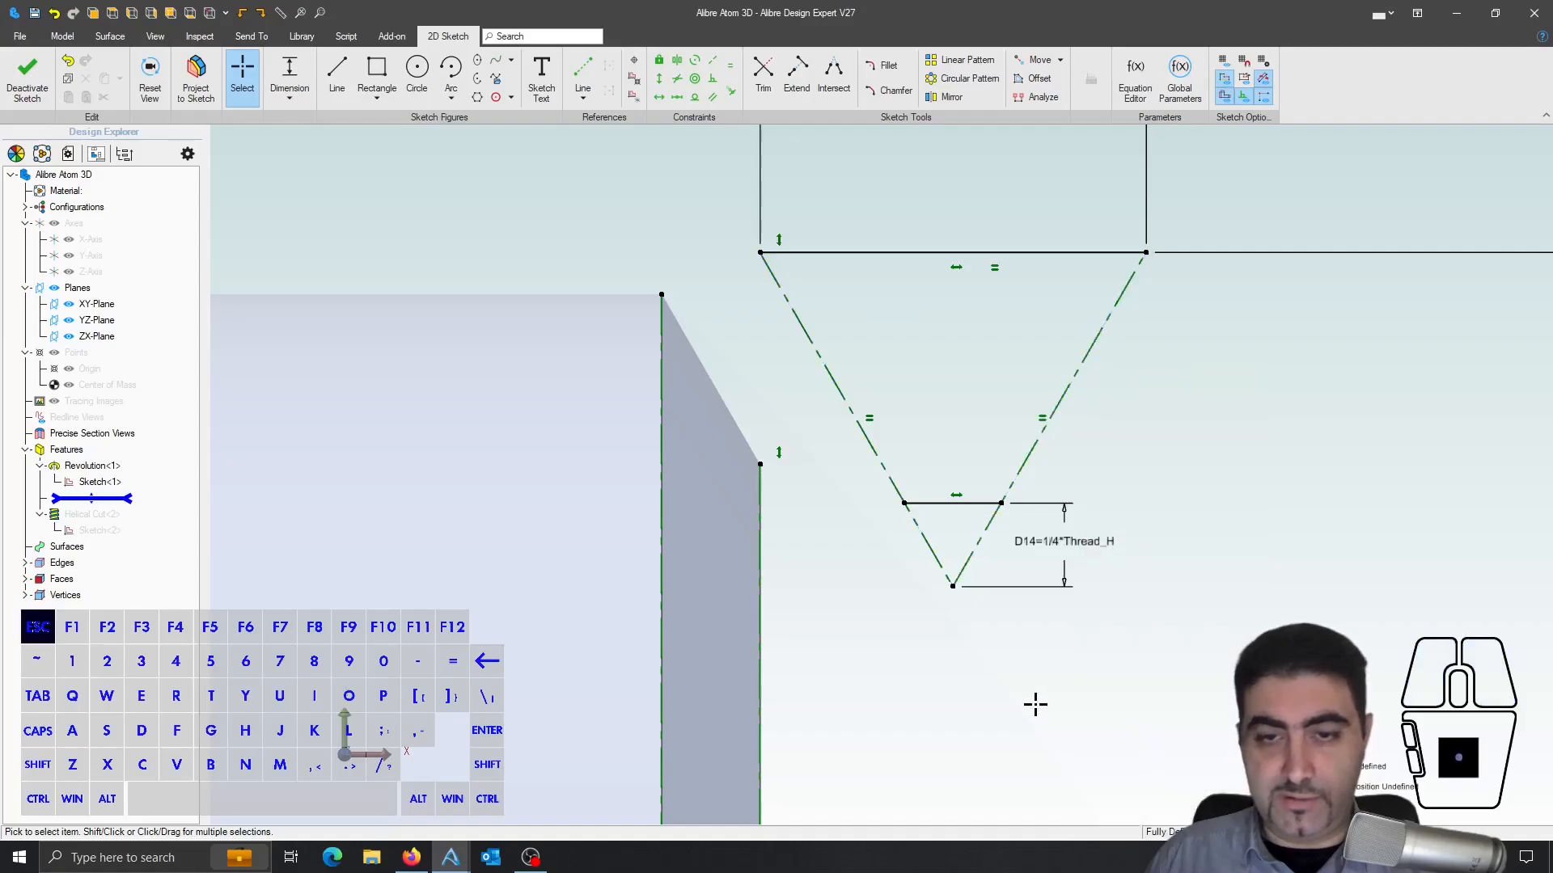
- Draw two lines over the slanted references, joining the triangle's upper corners to the ends of the short horizontal line
{"action": "key", "text": "l"}
{"action": "left_click", "coordinate": [760, 252]}
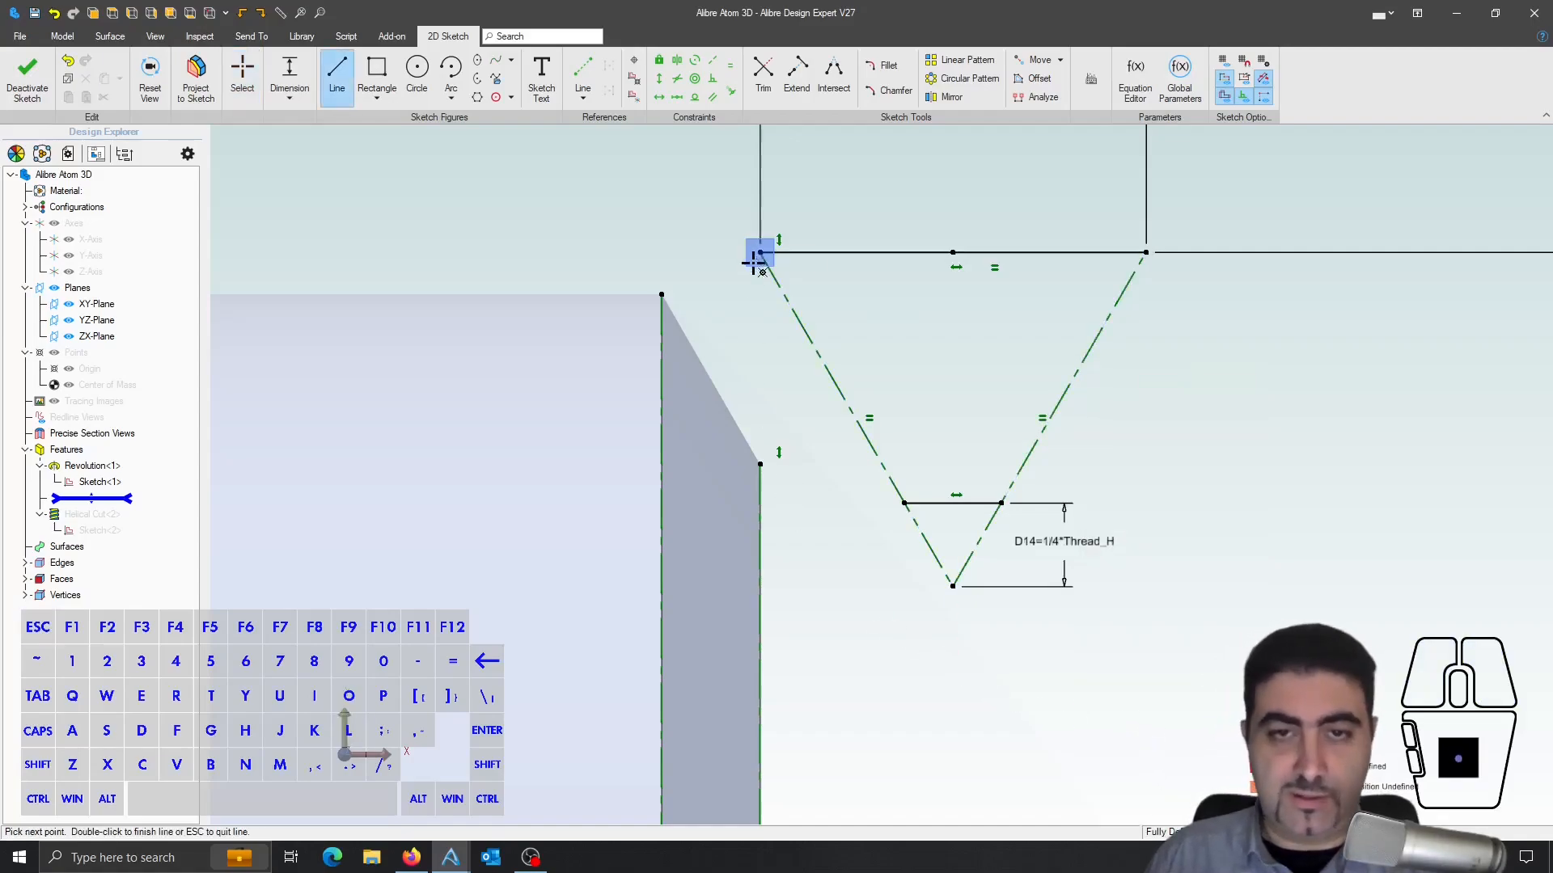
{"action": "left_click", "coordinate": [904, 503]}
{"action": "key", "text": "Escape"}
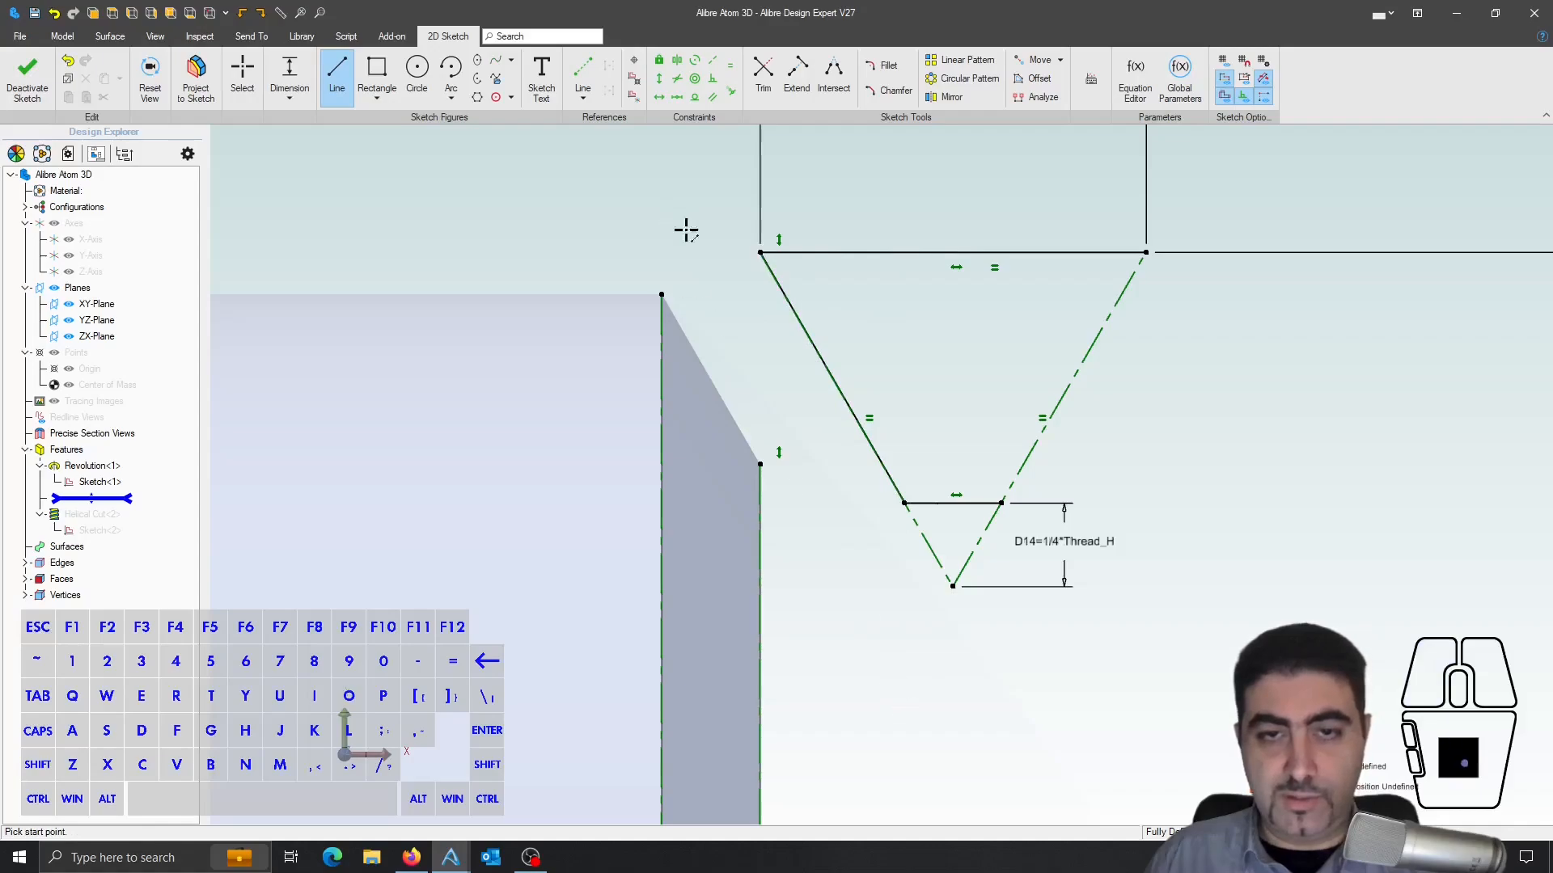
{"action": "left_click", "coordinate": [1001, 503]}
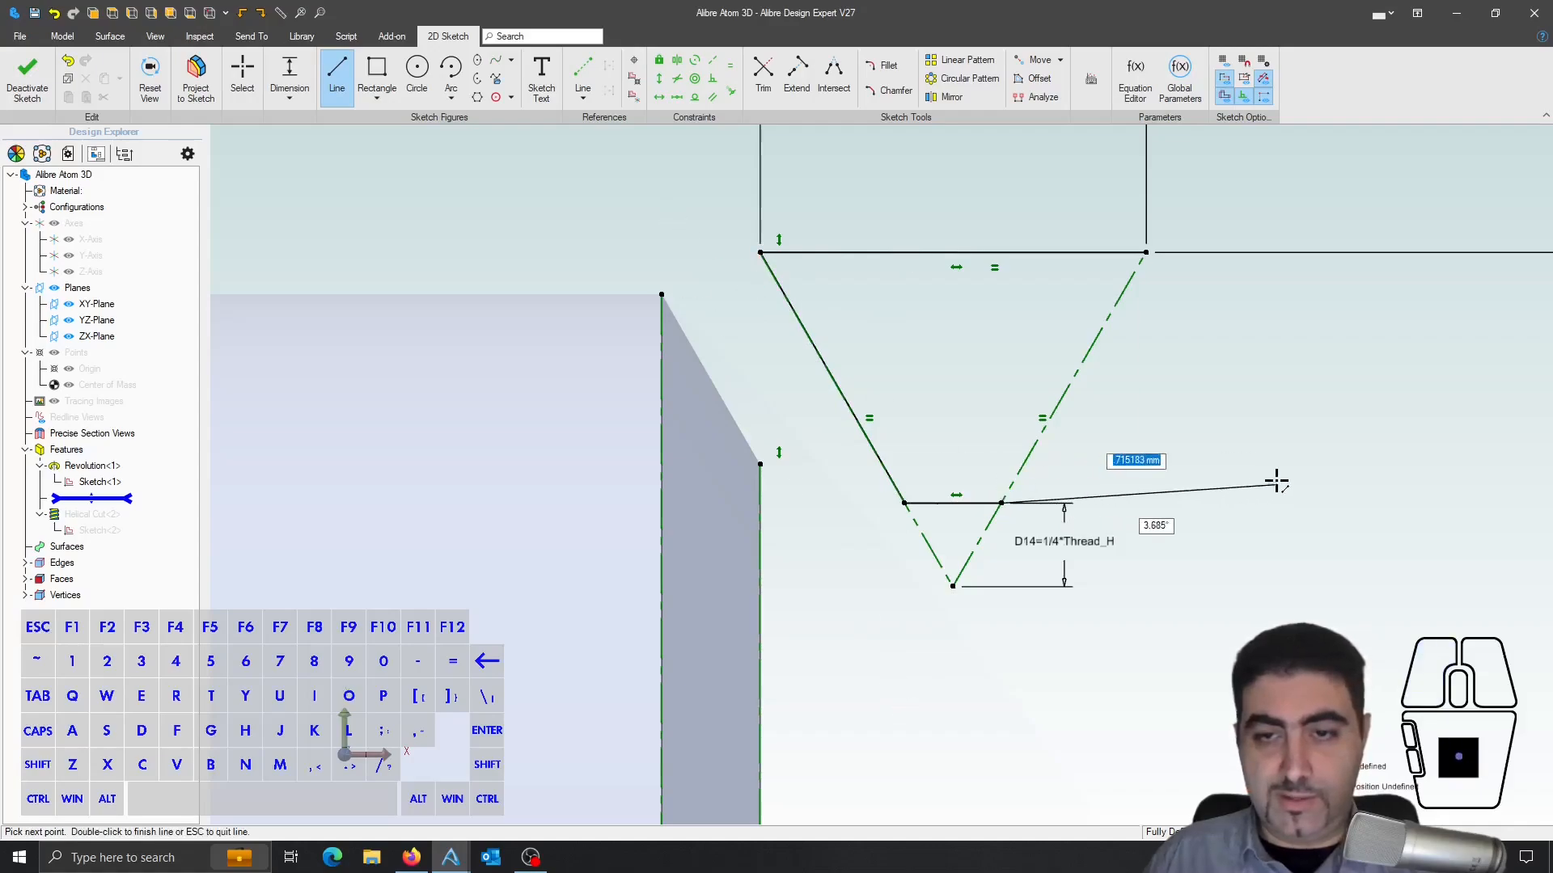
{"action": "left_click", "coordinate": [1146, 254]}
{"action": "key", "text": "Escape"}
{"action": "key", "text": "Escape"}
- Finish the trapezoid profile sketch to rebuild the helical cut, and inspect the thread run-out at the shaft's groove
{"action": "scroll", "coordinate": [1051, 446], "scroll_direction": "down", "scroll_amount": 3}
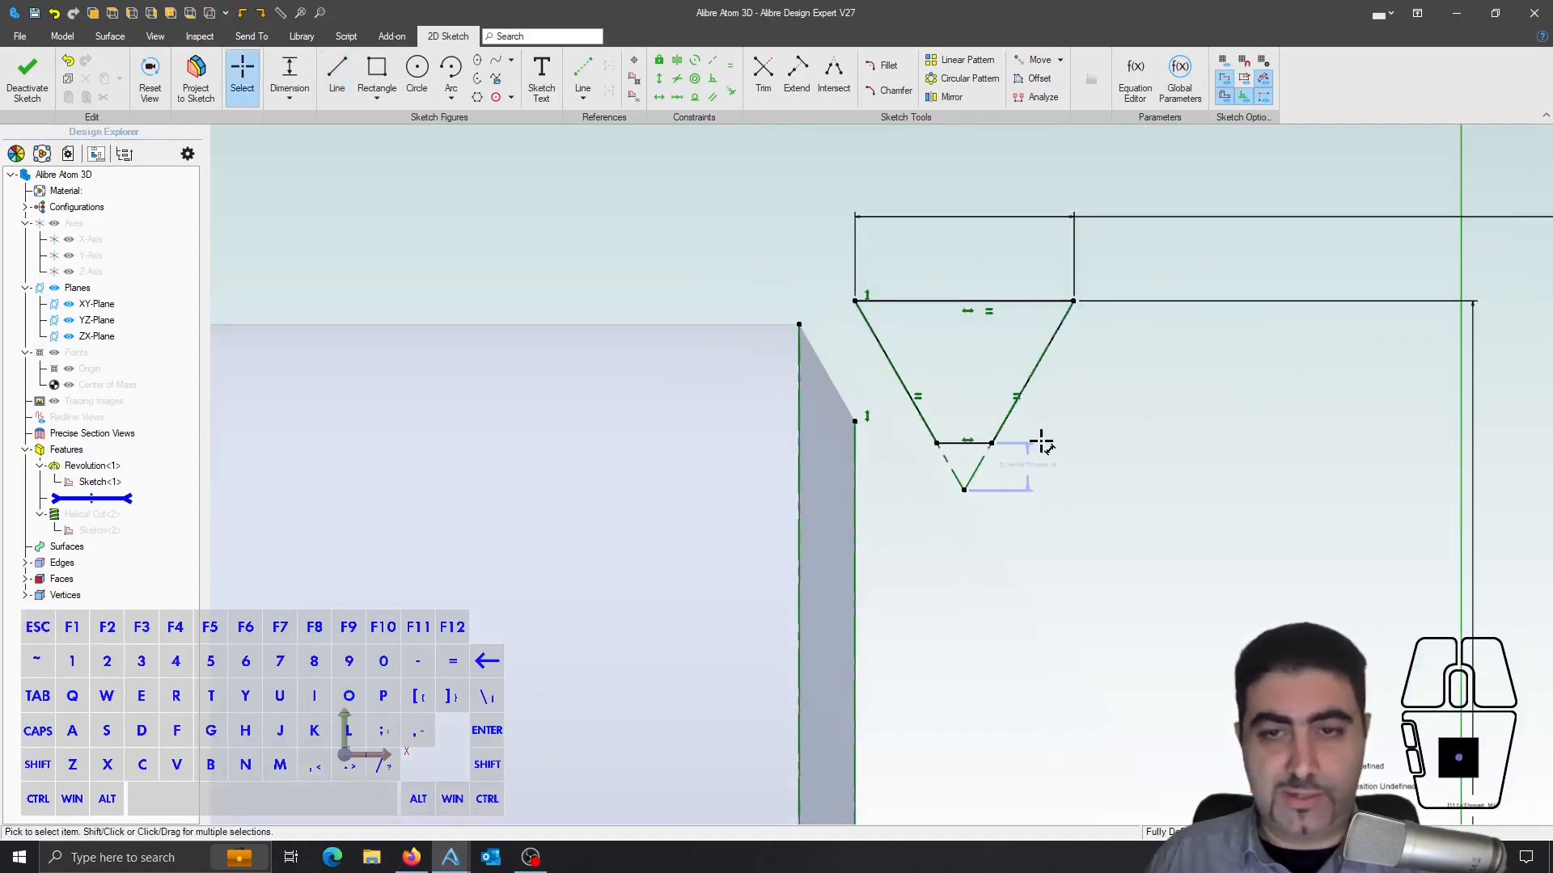
{"action": "scroll", "coordinate": [1042, 445], "scroll_direction": "down", "scroll_amount": 3}
{"action": "scroll", "coordinate": [1298, 418], "scroll_direction": "down", "scroll_amount": 2}
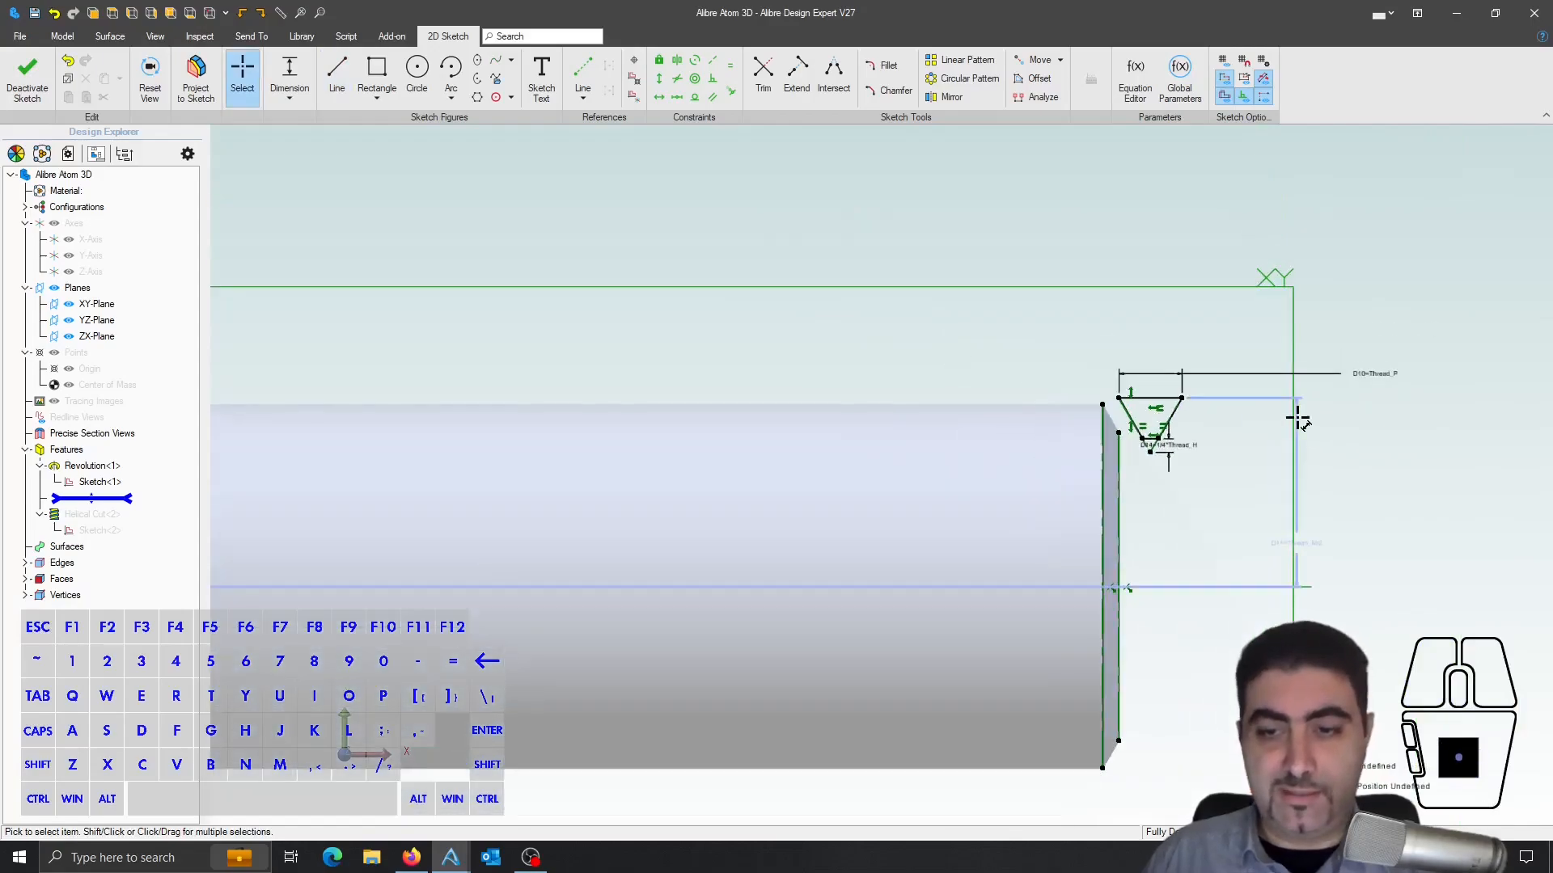
{"action": "scroll", "coordinate": [1298, 419], "scroll_direction": "down", "scroll_amount": 3}
{"action": "left_click", "coordinate": [27, 79]}
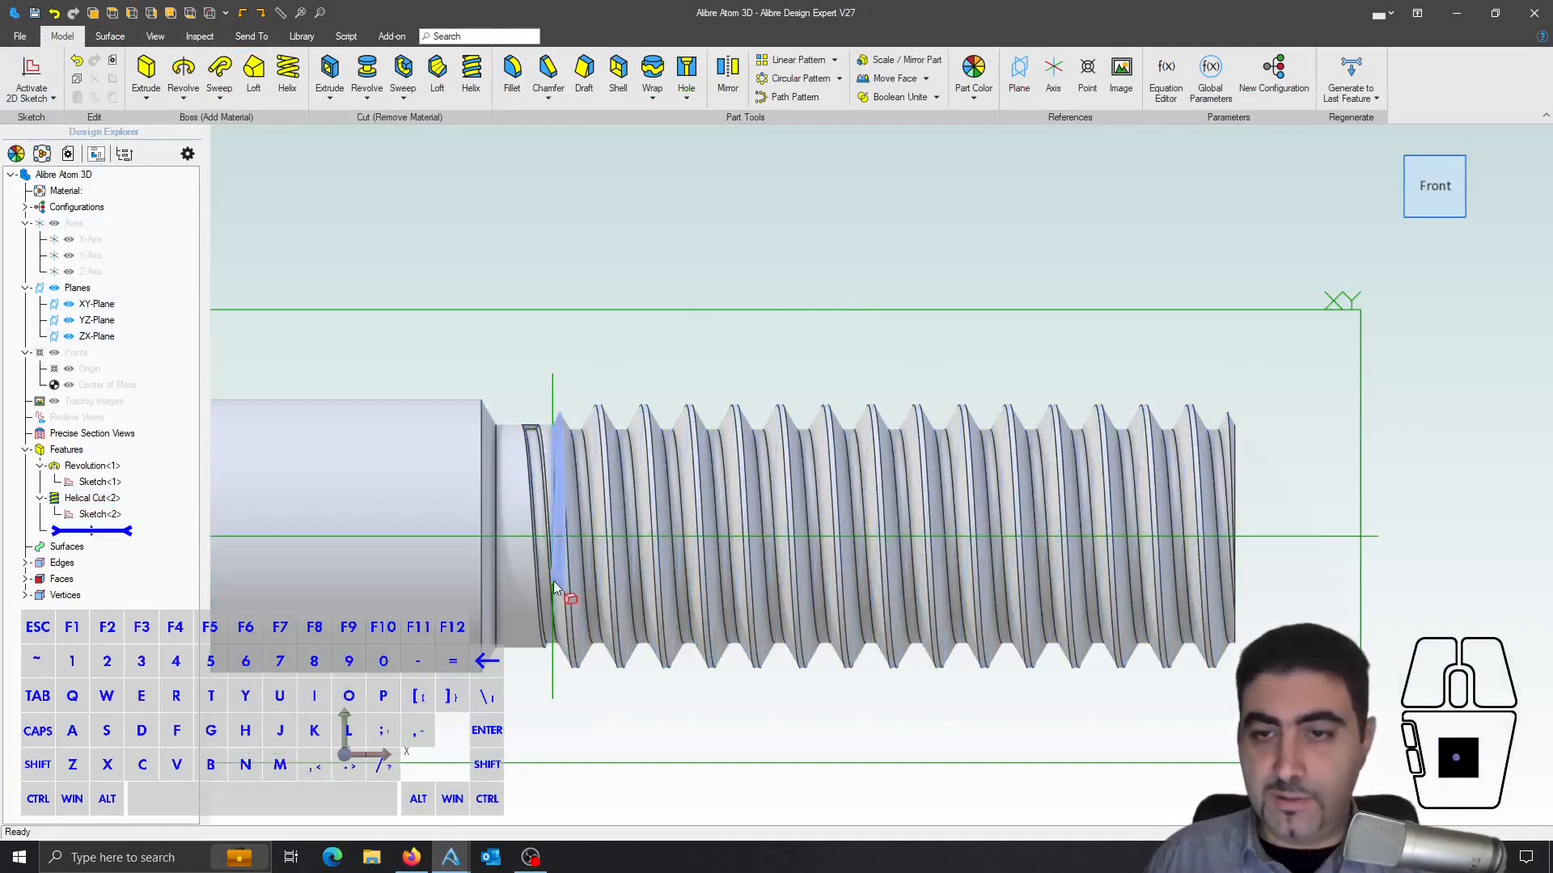
{"action": "scroll", "coordinate": [472, 584], "scroll_direction": "up", "scroll_amount": 3}
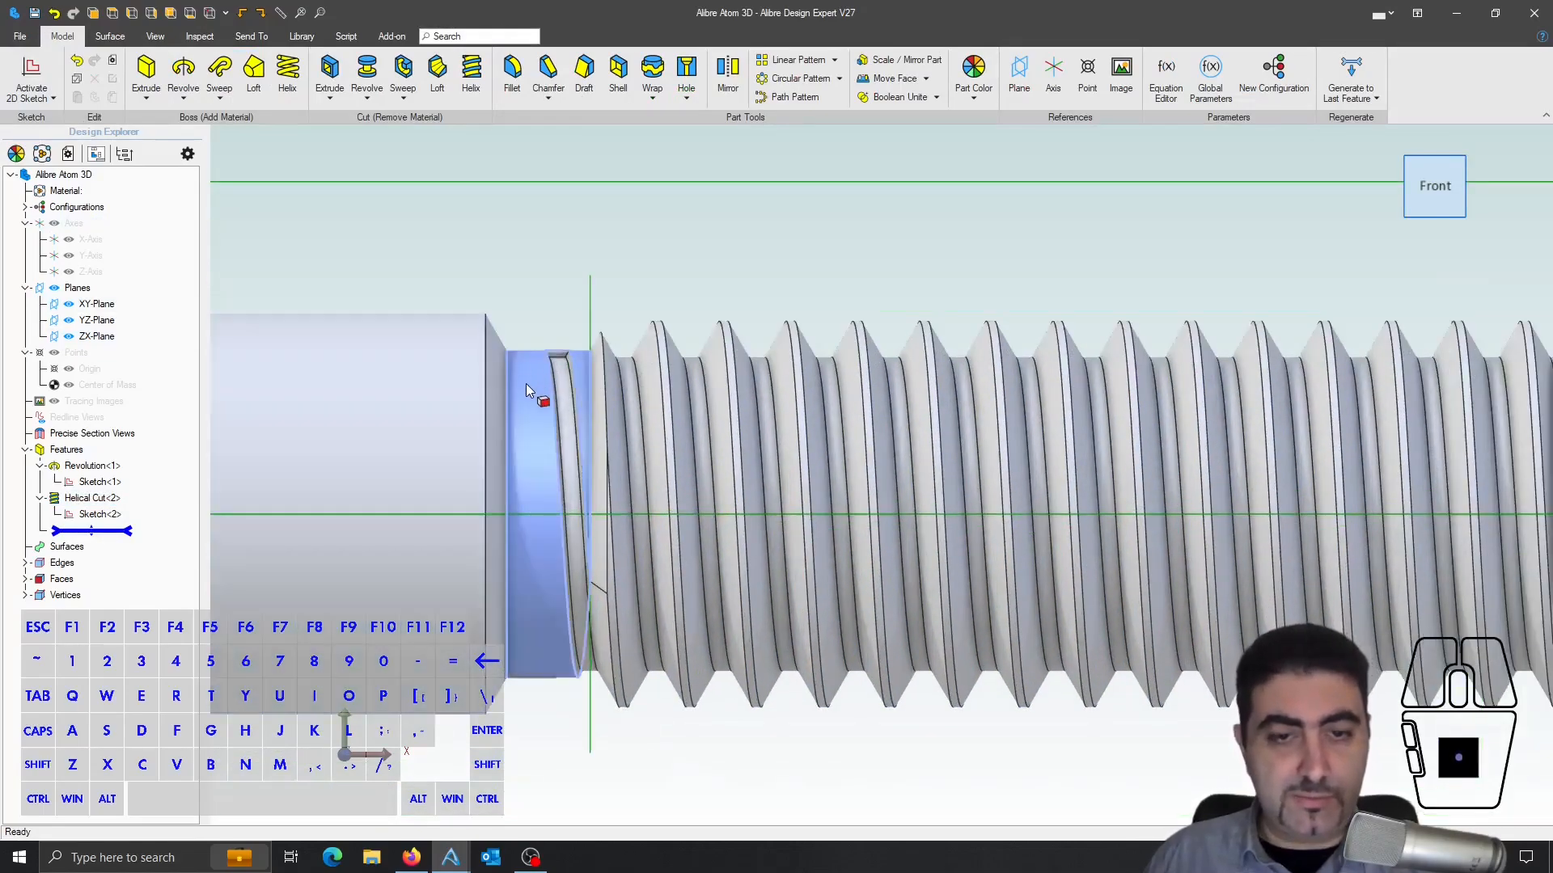
- Reopen the revolution's profile sketch and move the Thread_P+.25 mm groove-width dimension's label farther out over the plain shank
{"action": "right_click", "coordinate": [101, 485]}
{"action": "left_click", "coordinate": [125, 495]}
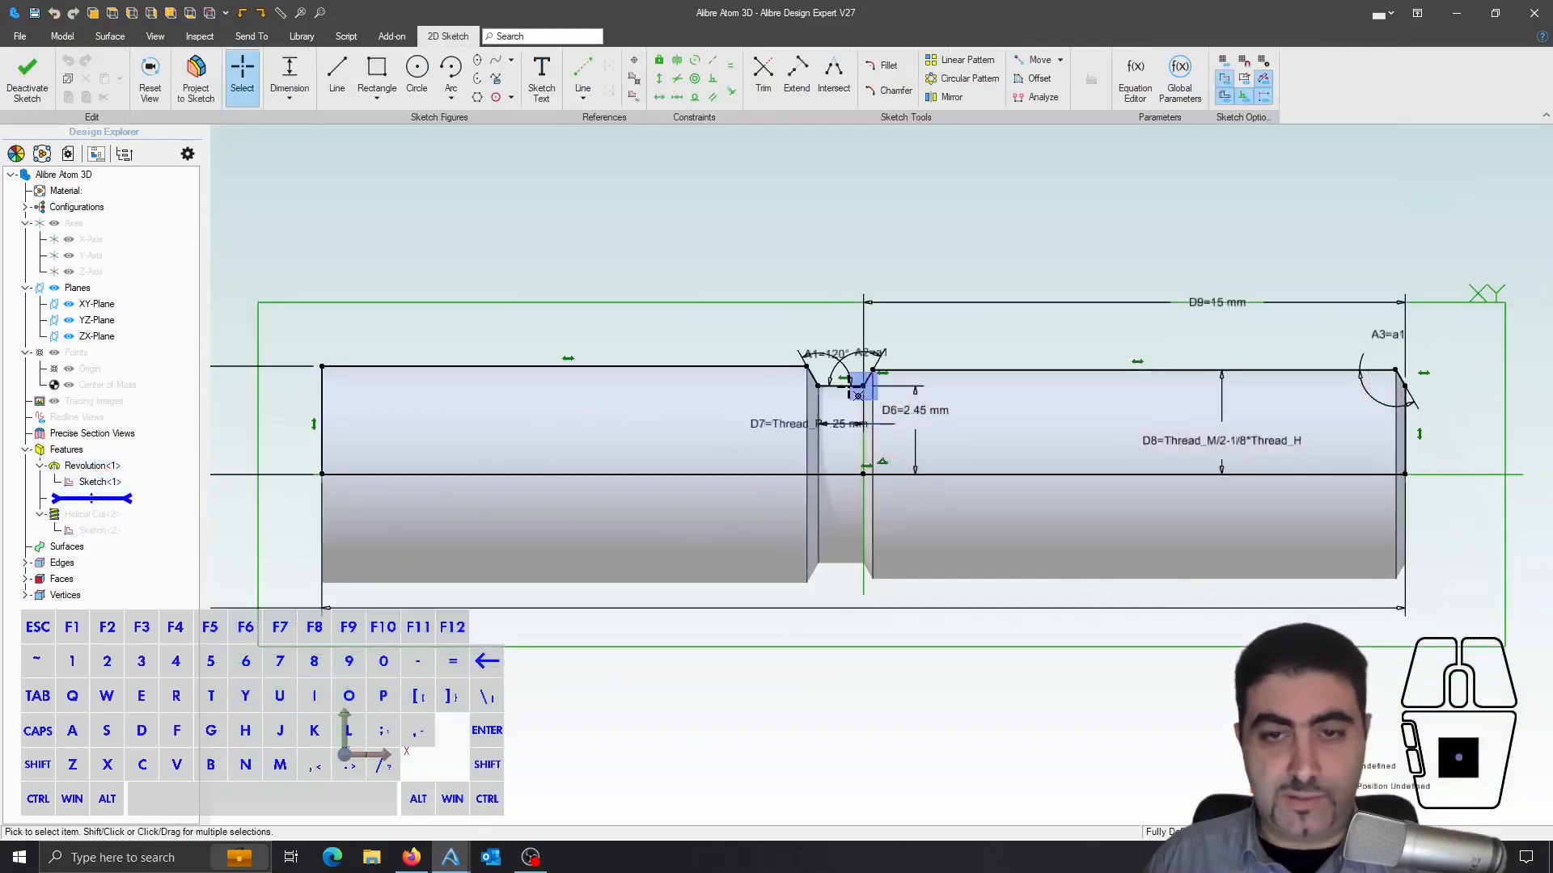
{"action": "scroll", "coordinate": [857, 394], "scroll_direction": "up", "scroll_amount": 3}
{"action": "left_click_drag", "start_coordinate": [825, 454], "coordinate": [596, 461]}
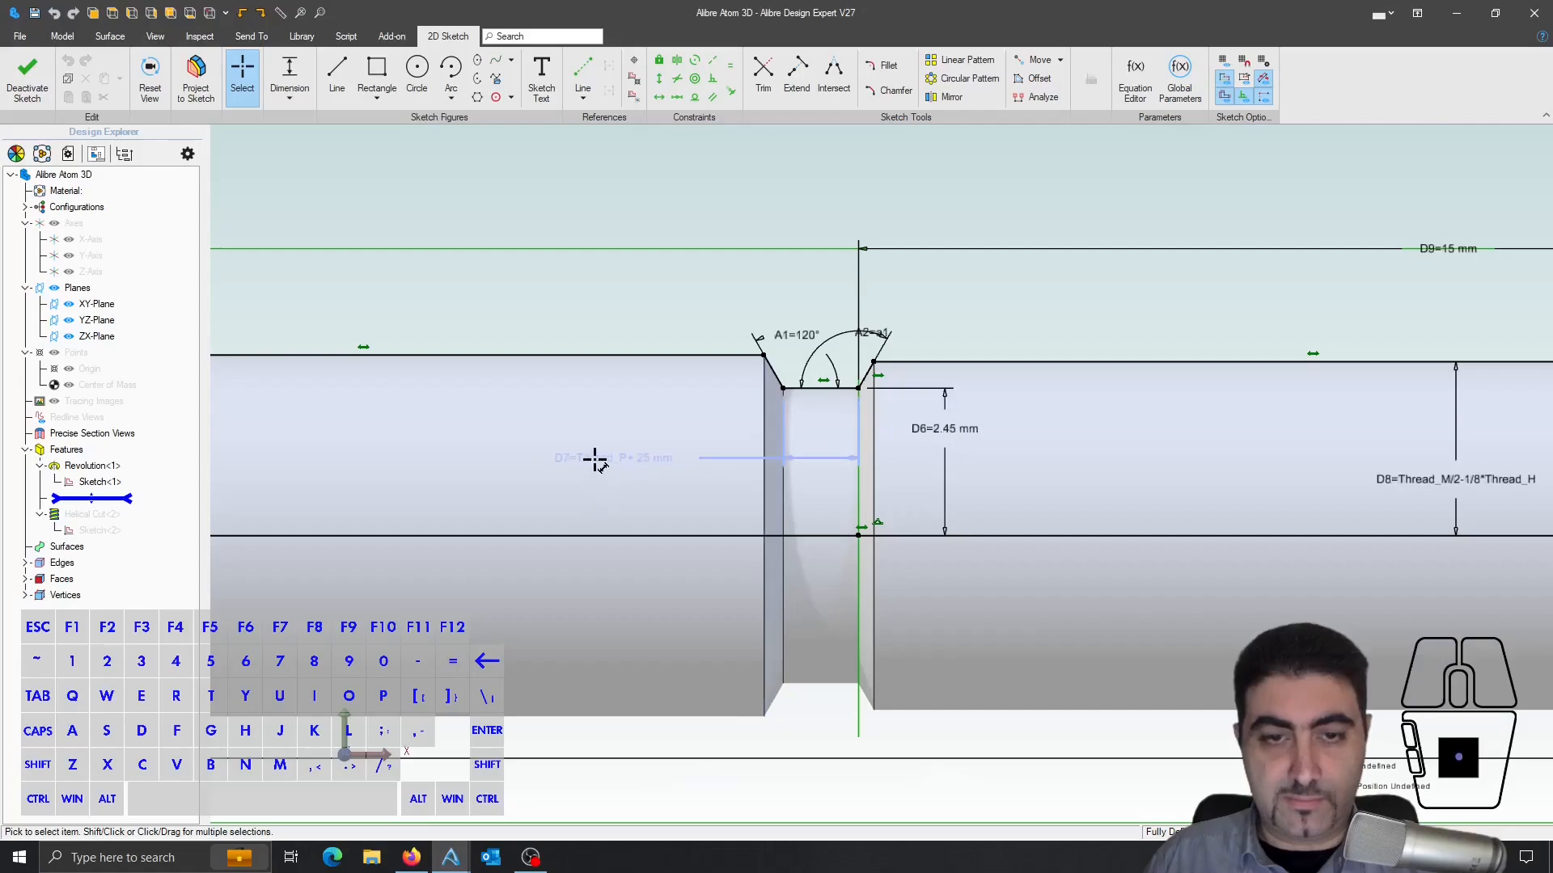
{"action": "double_click", "coordinate": [596, 459]}
{"action": "key", "text": "Return"}
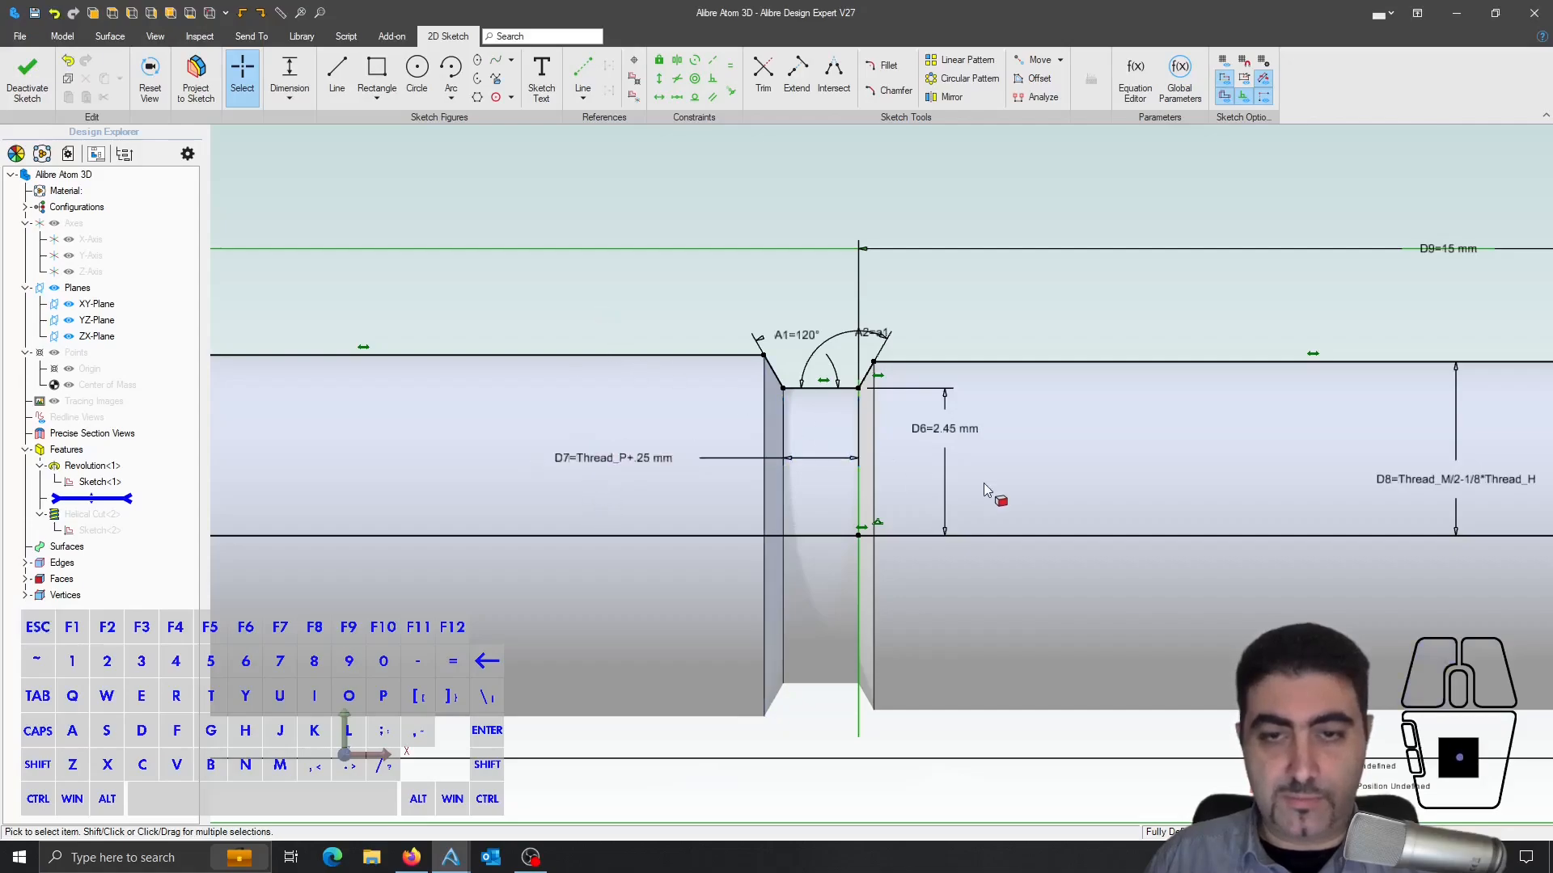
- Set the groove floor's distance from the shaft axis to 2.3 mm and finish the sketch to rebuild the model
{"action": "double_click", "coordinate": [943, 430]}
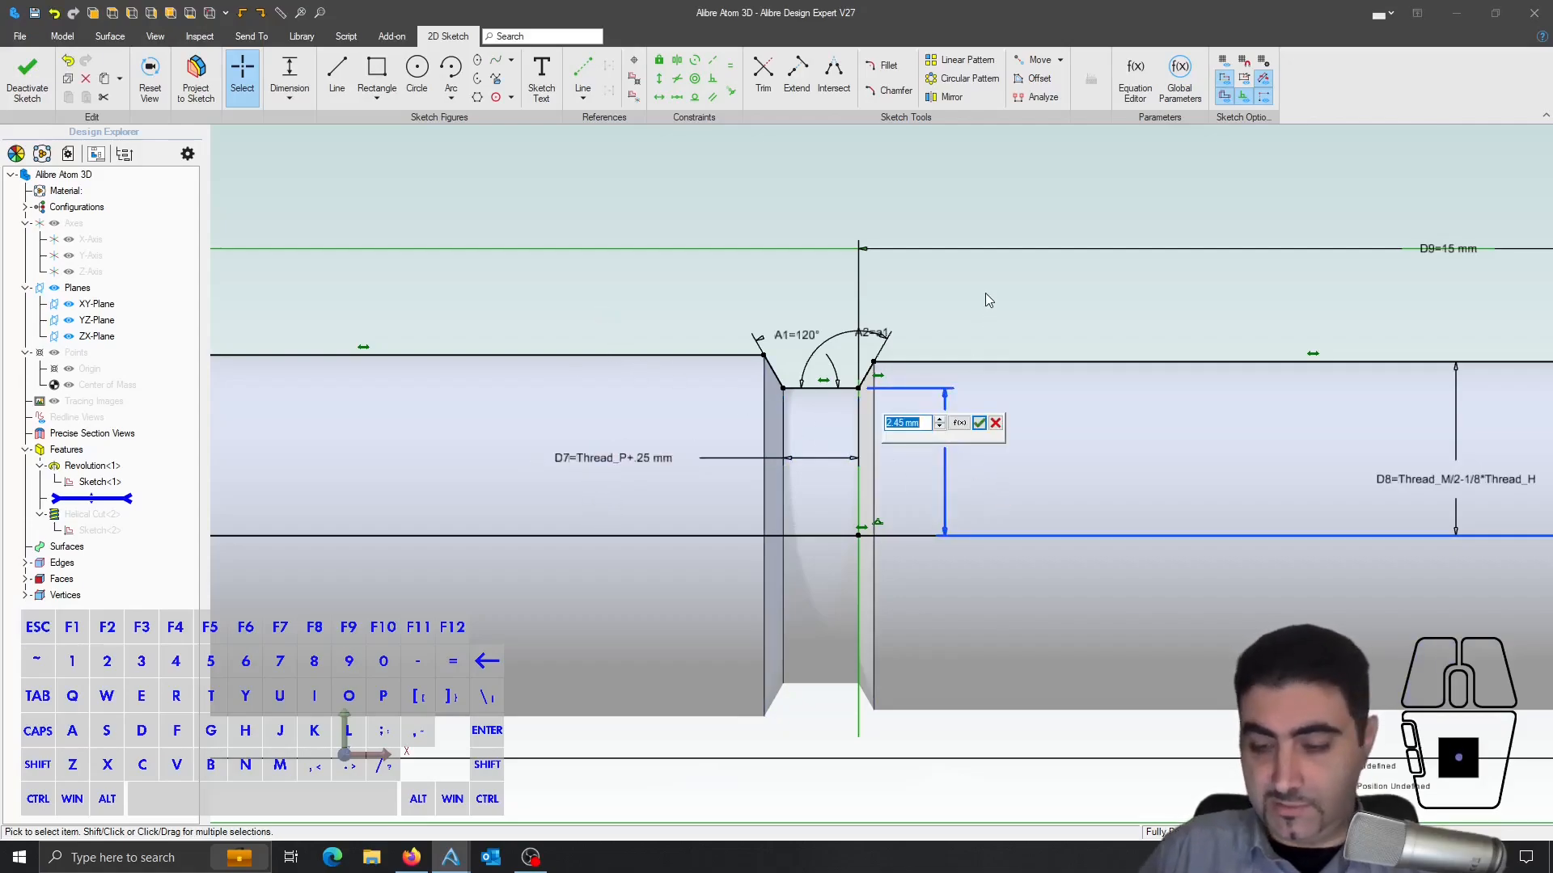
{"action": "type", "text": "2.3"}
{"action": "key", "text": "Return"}
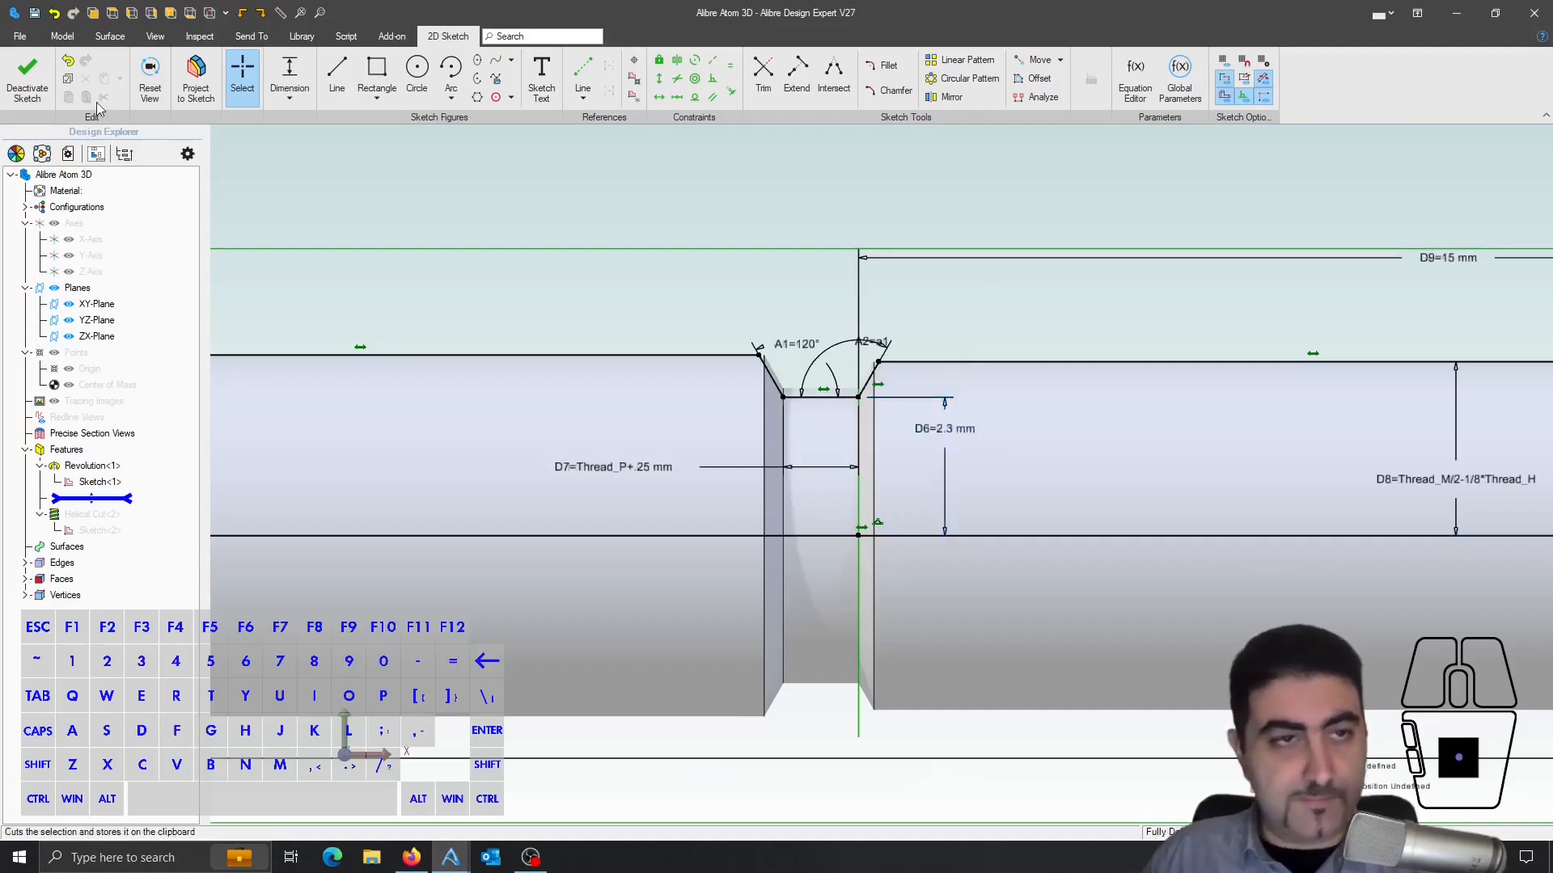
{"action": "left_click", "coordinate": [27, 77]}
- Hide the reference planes to leave only the threaded shaft in an angled view
{"action": "scroll", "coordinate": [726, 288], "scroll_direction": "down", "scroll_amount": 2}
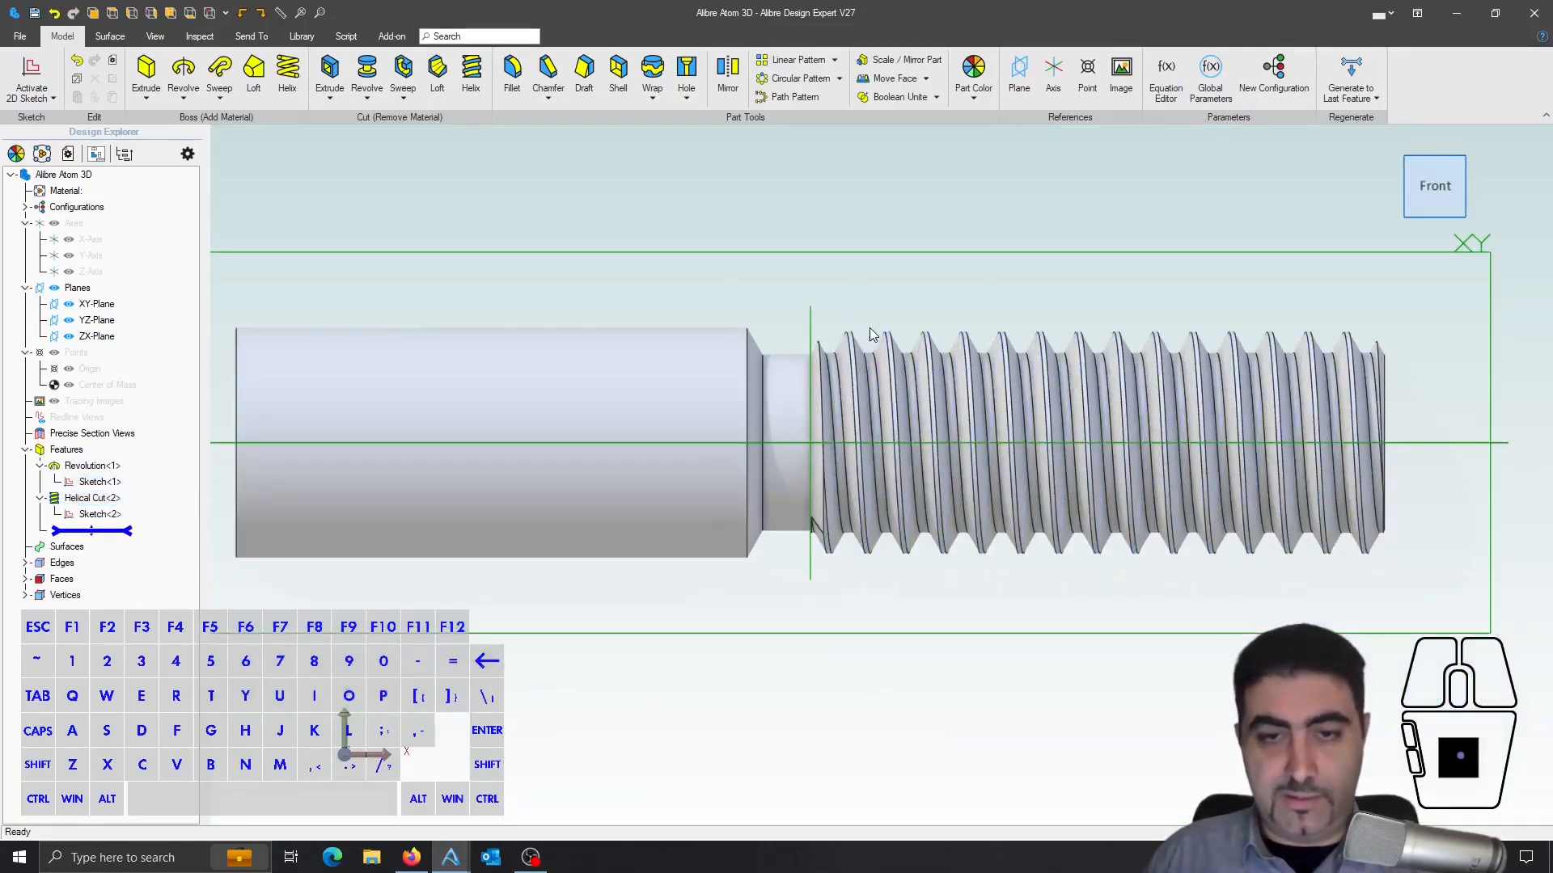
{"action": "middle_click_drag", "start_coordinate": [870, 332], "coordinate": [852, 299]}
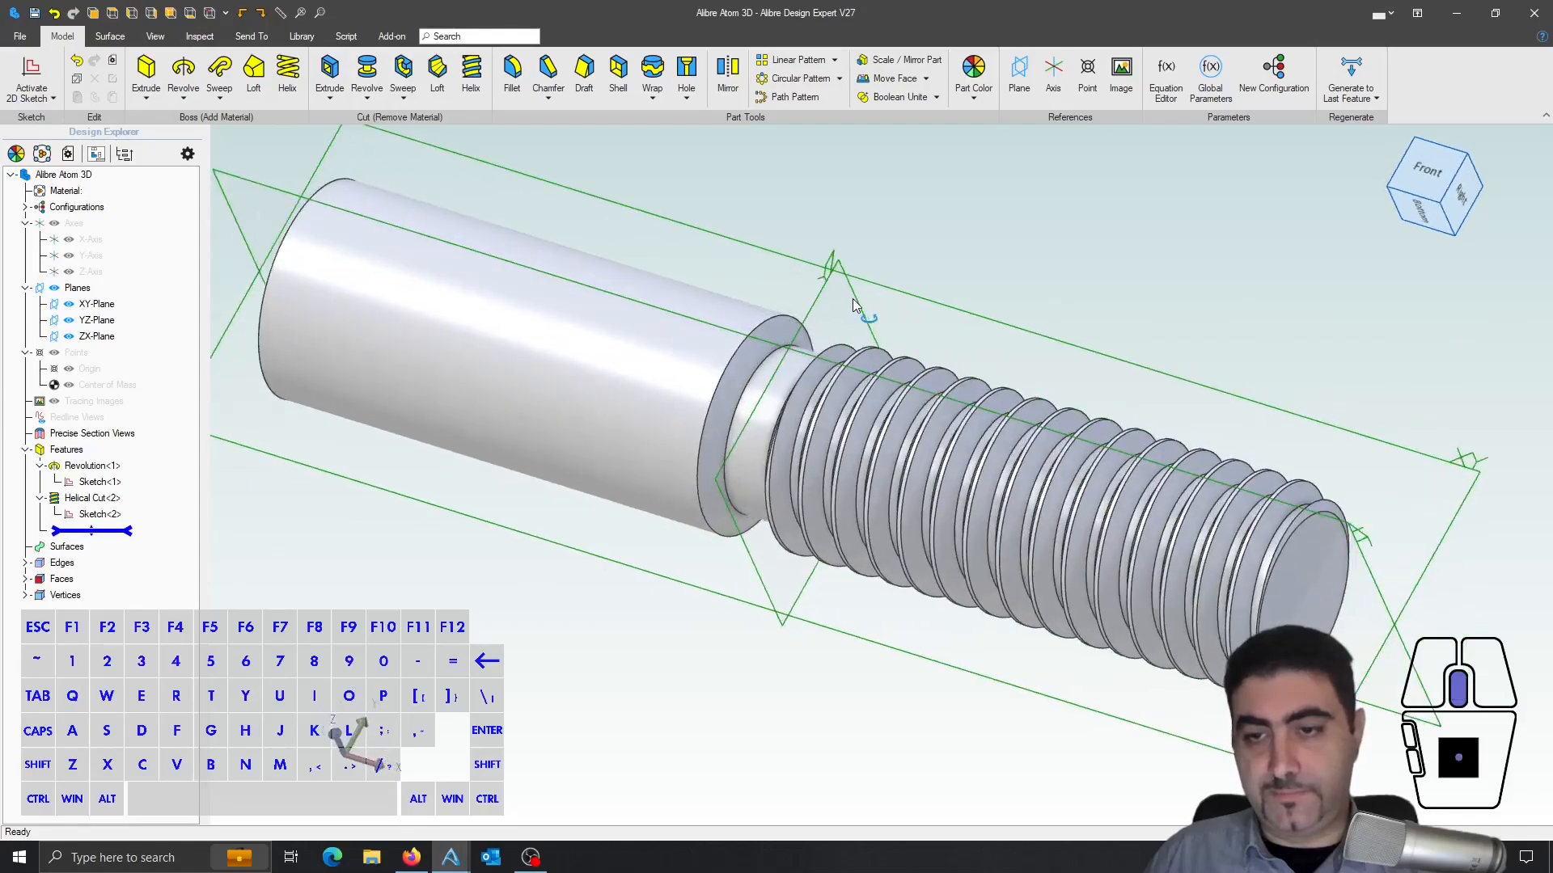
{"action": "scroll", "coordinate": [1091, 332], "scroll_direction": "down", "scroll_amount": 5}
{"action": "middle_click_drag", "start_coordinate": [1087, 389], "coordinate": [1109, 329]}
{"action": "key", "text": "Escape"}
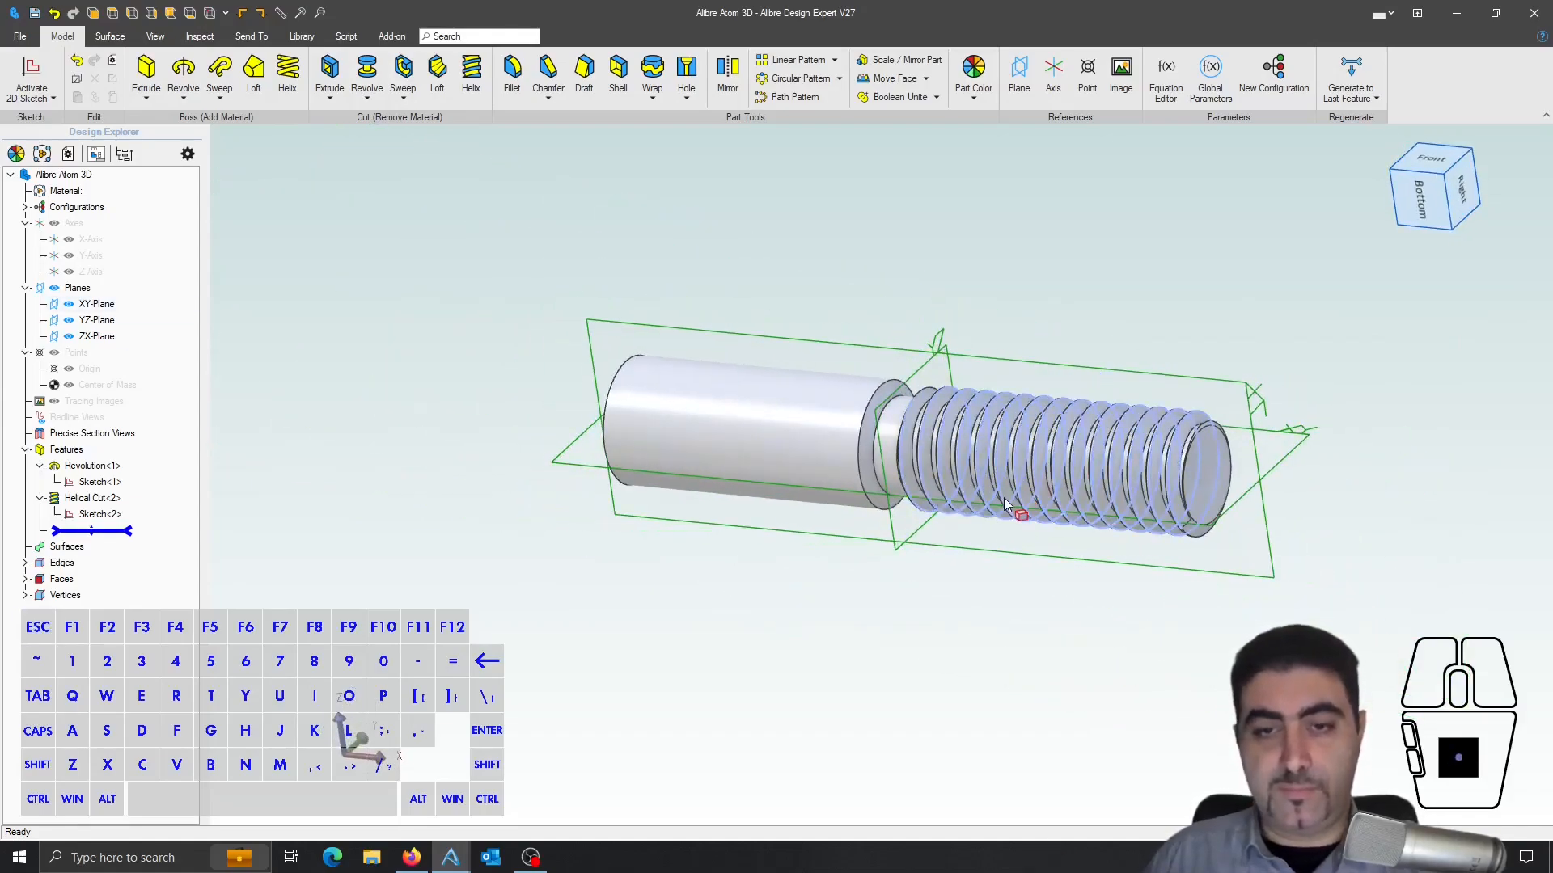
{"action": "key", "text": "alt"}
{"action": "key", "text": "Escape"}
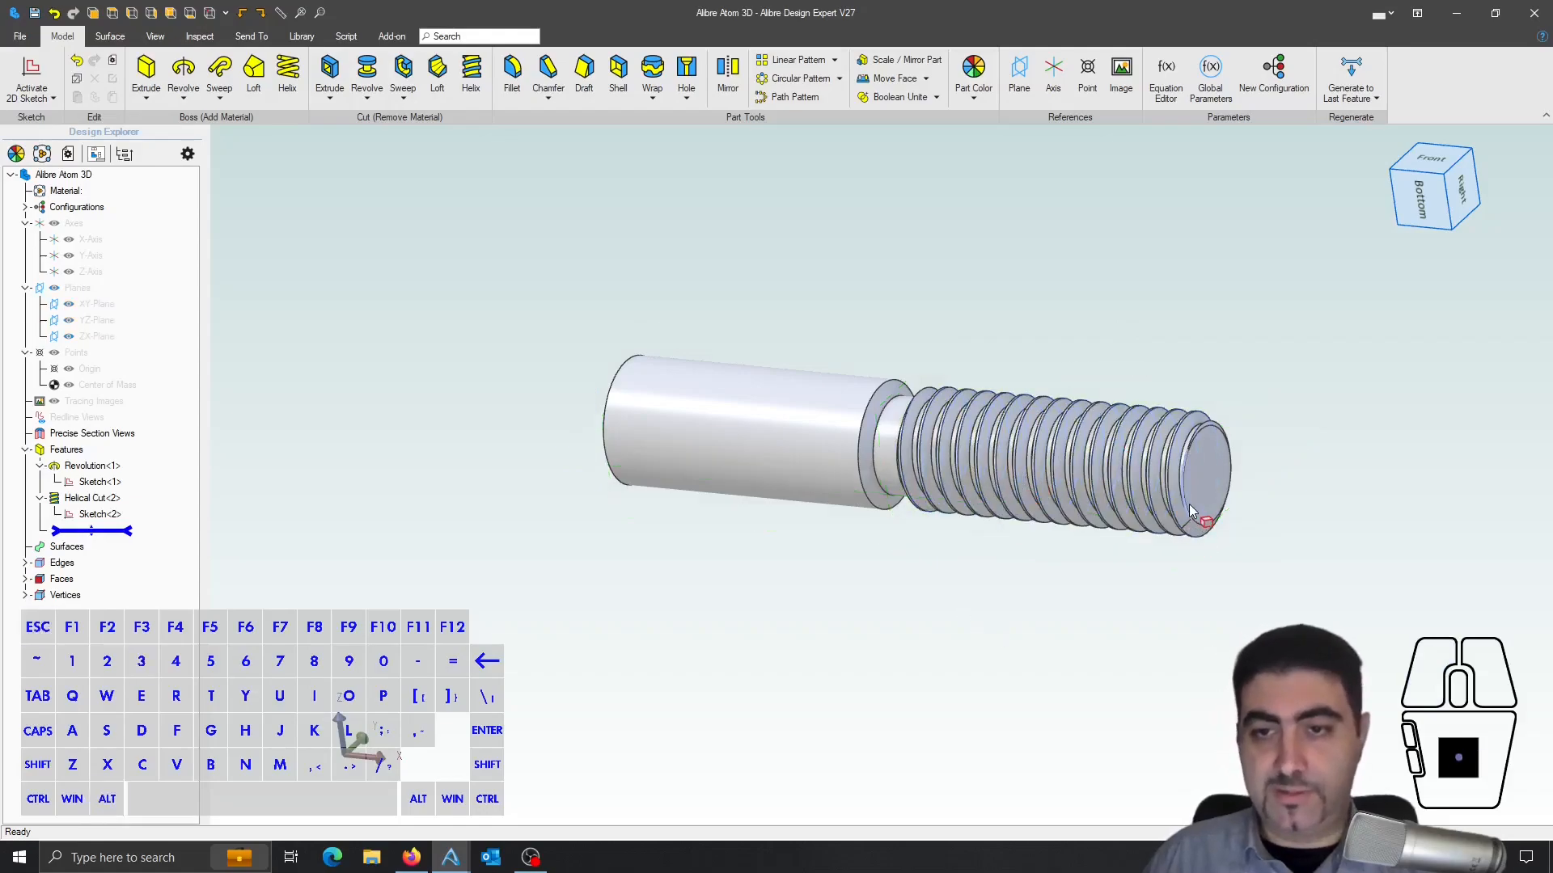
- Examine the thread profile and relief groove of the shaft from several angles
{"action": "mouse_move", "coordinate": [1188, 510]}
{"action": "middle_mouse_down"}
{"action": "mouse_move", "coordinate": [1082, 510]}
{"action": "mouse_move", "coordinate": [1213, 513]}
{"action": "mouse_move", "coordinate": [1176, 529]}
{"action": "middle_mouse_up"}
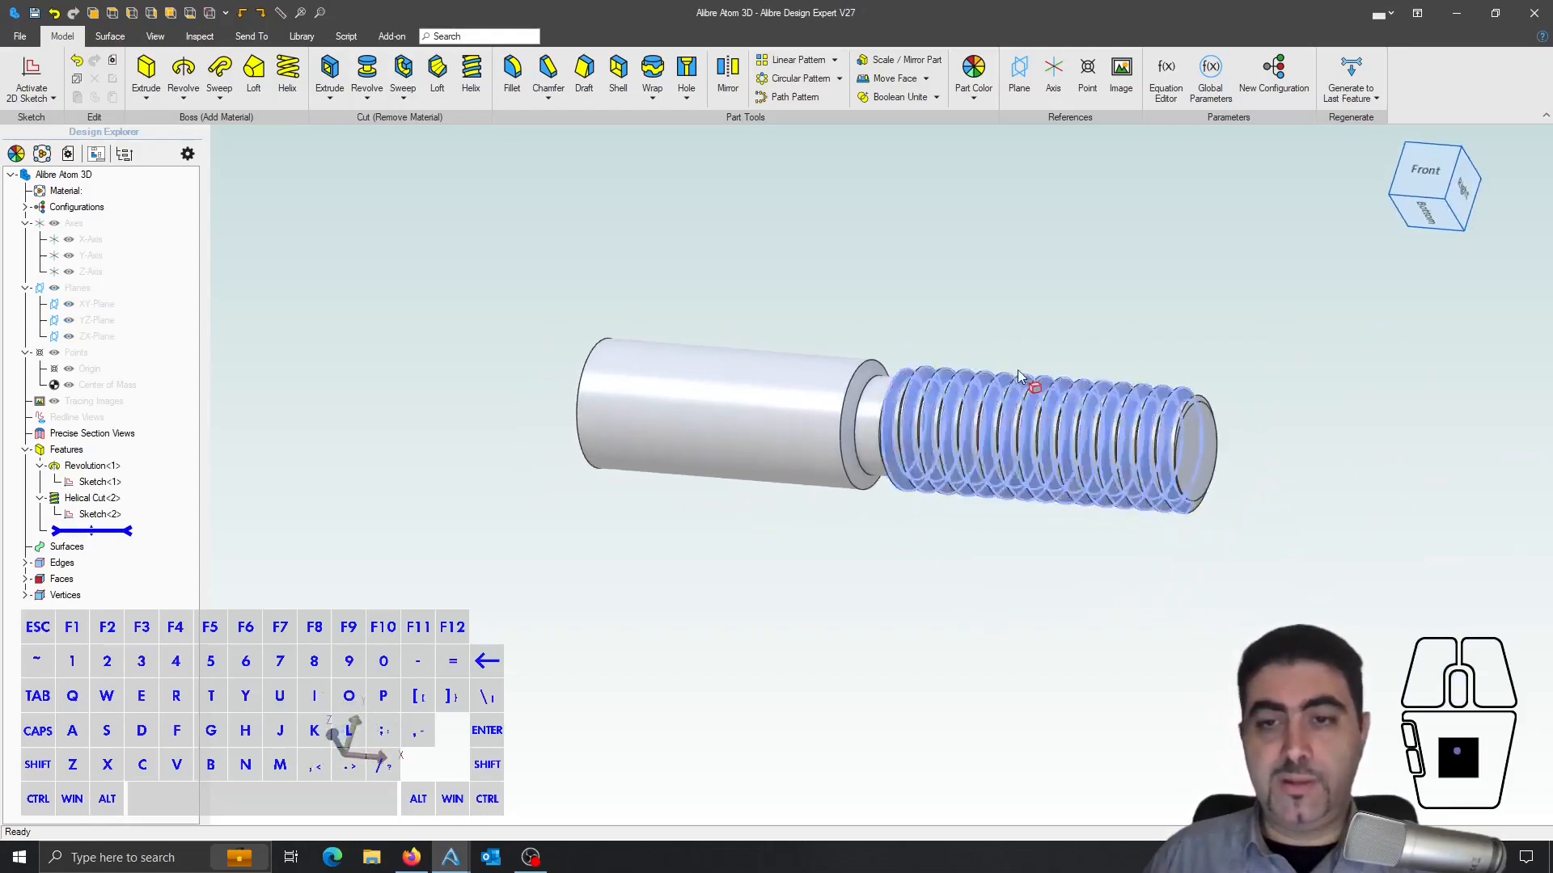
{"action": "scroll", "coordinate": [1016, 355], "scroll_direction": "up", "scroll_amount": 3}
{"action": "scroll", "coordinate": [1016, 354], "scroll_direction": "down", "scroll_amount": 3}
{"action": "middle_click_drag", "start_coordinate": [828, 399], "coordinate": [812, 466]}
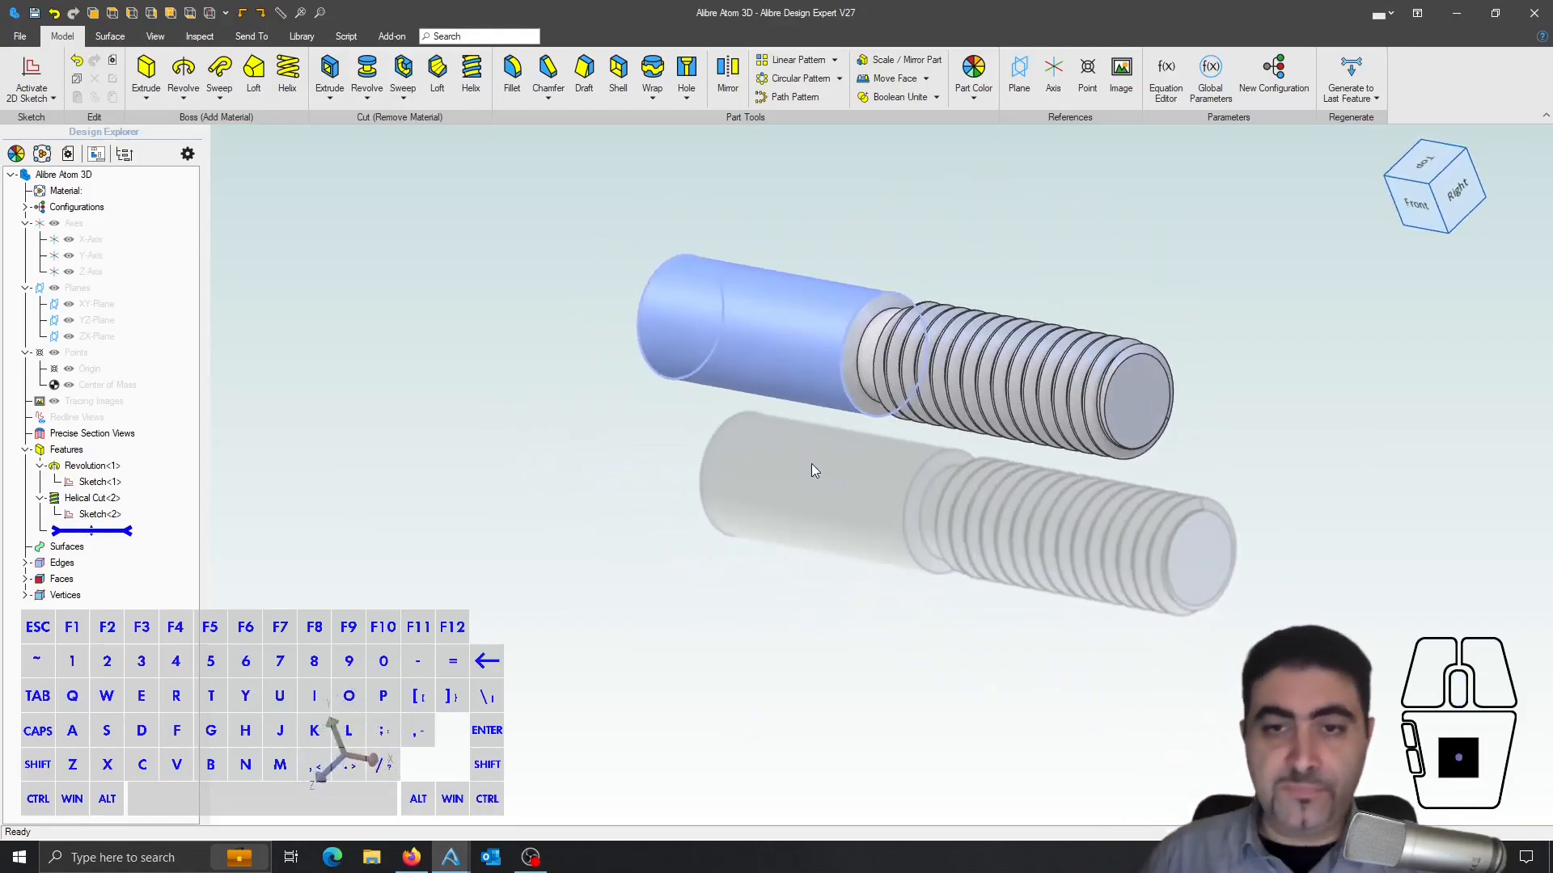
{"action": "middle_click_drag", "start_coordinate": [1027, 530], "coordinate": [765, 398]}
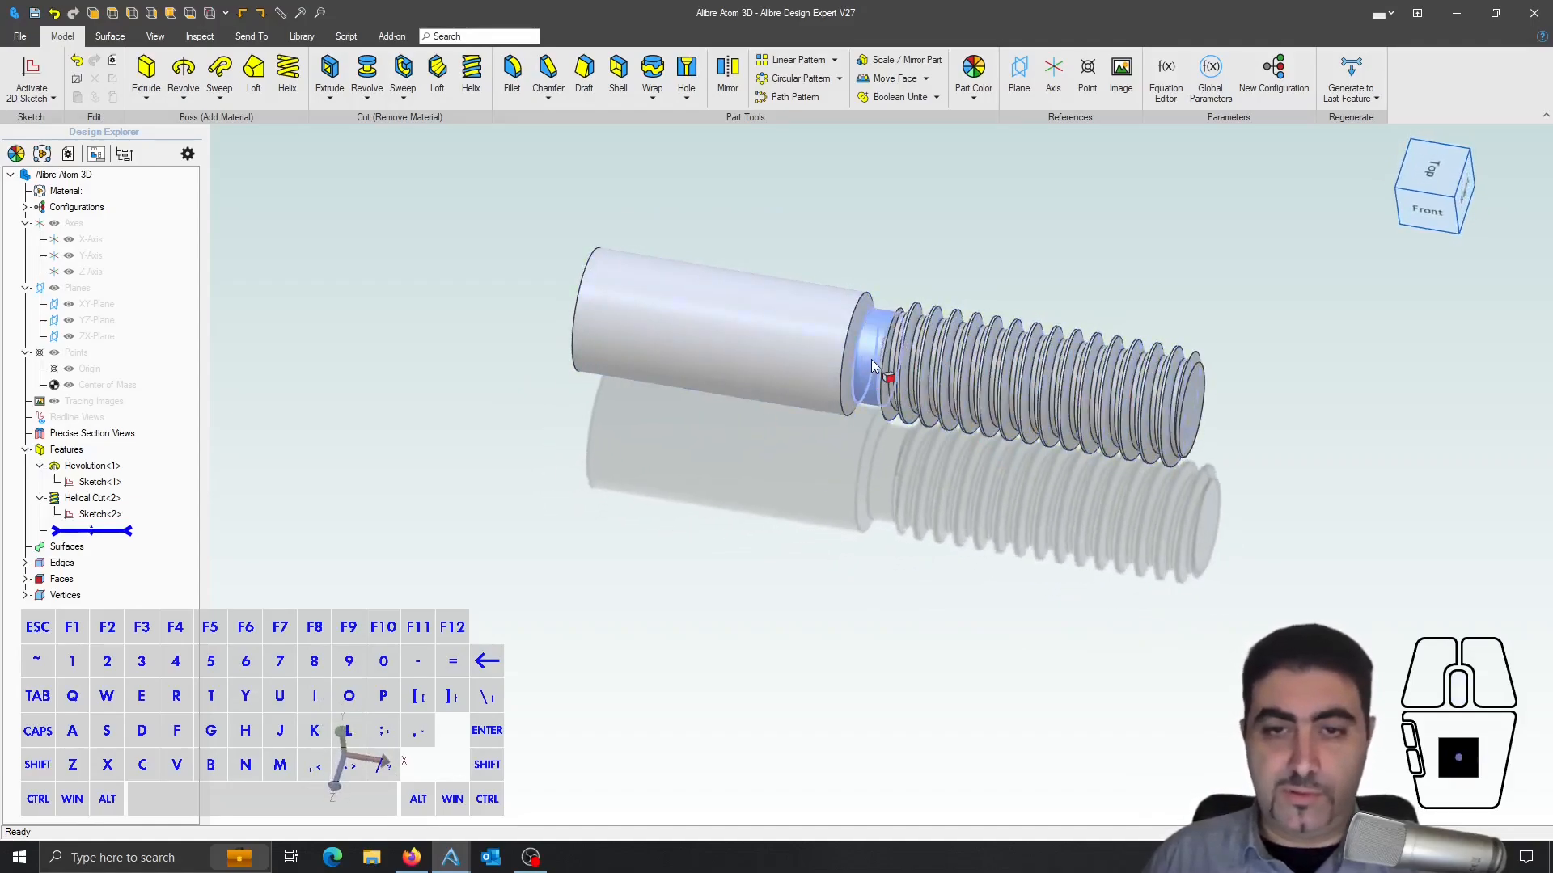
{"action": "middle_click_drag", "start_coordinate": [870, 358], "coordinate": [715, 346]}
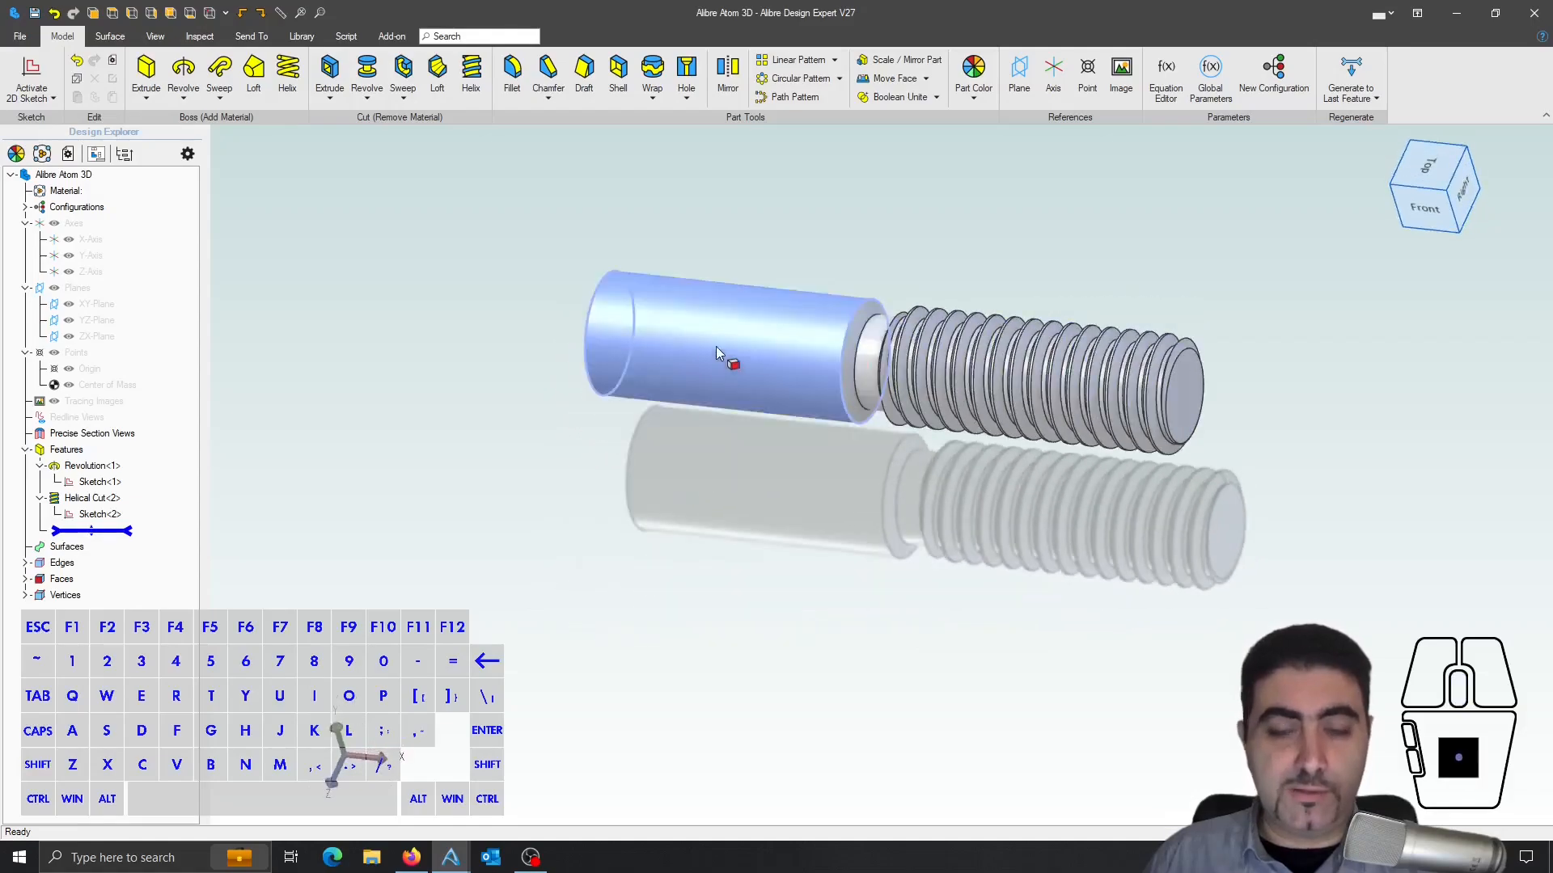
- Mark the Thread_H, Thread_M and Thread_P parameters as favorites and sort the parameter list with favorites first
{"action": "left_click", "coordinate": [1165, 74]}
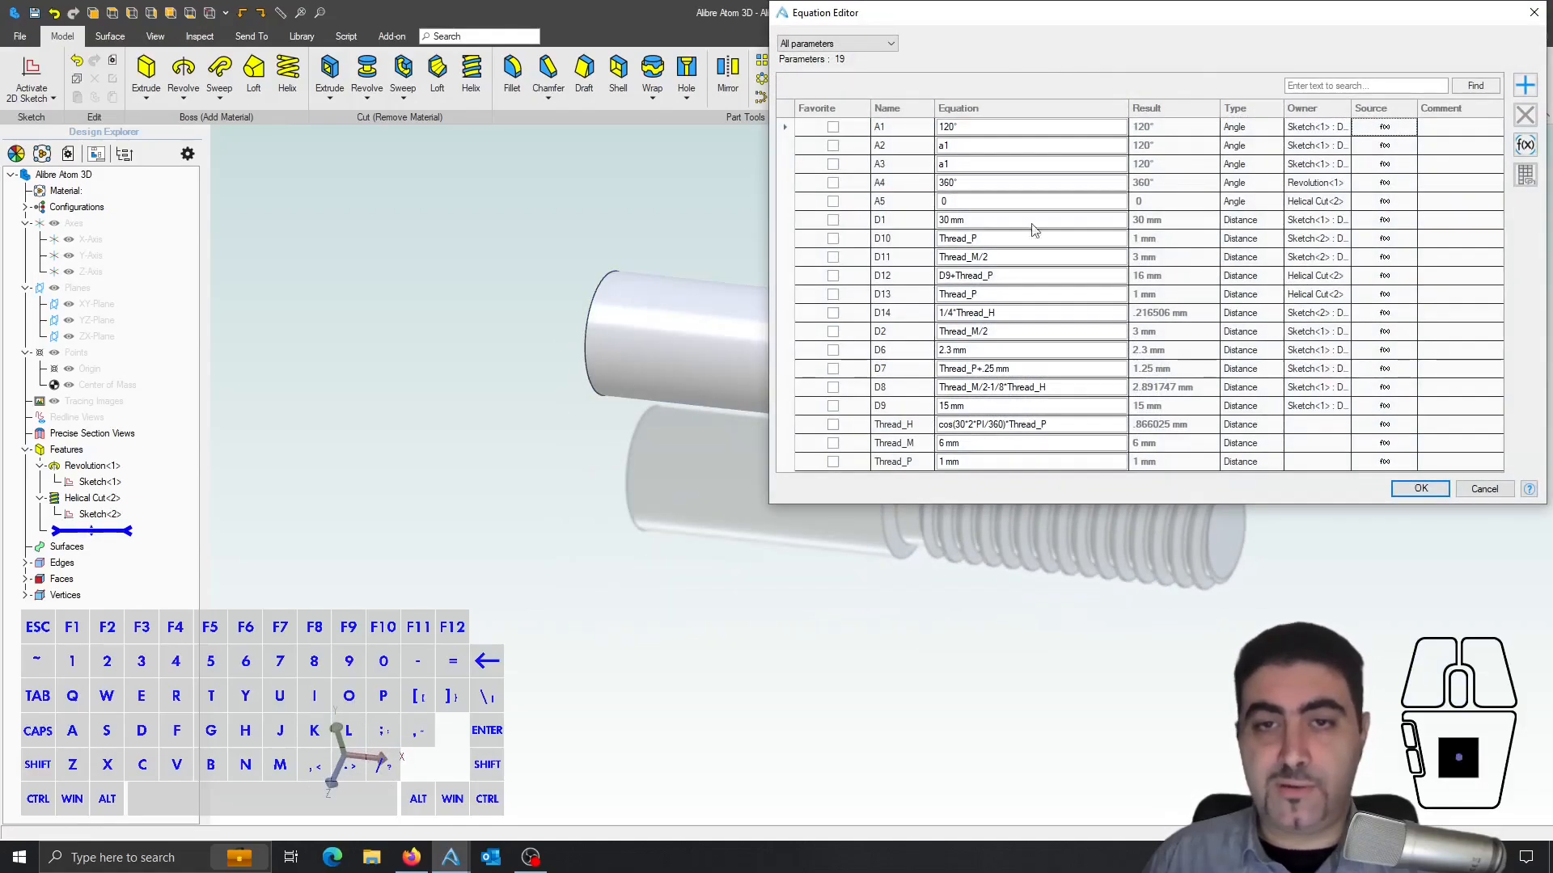
{"action": "left_click", "coordinate": [834, 425]}
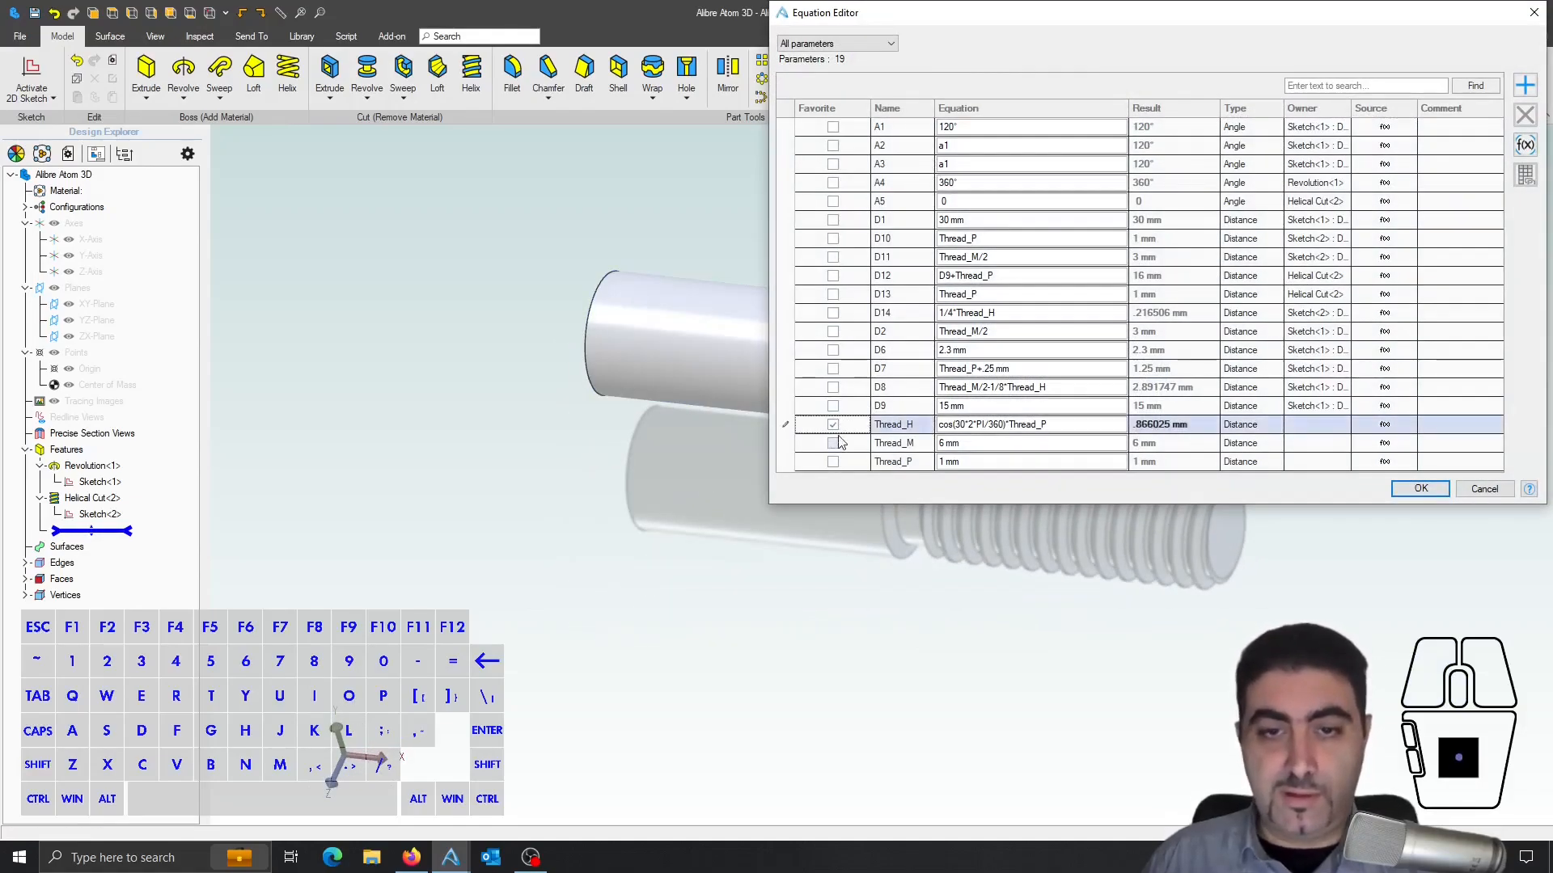
{"action": "left_click", "coordinate": [834, 443]}
{"action": "left_click", "coordinate": [833, 461]}
{"action": "left_click", "coordinate": [837, 43]}
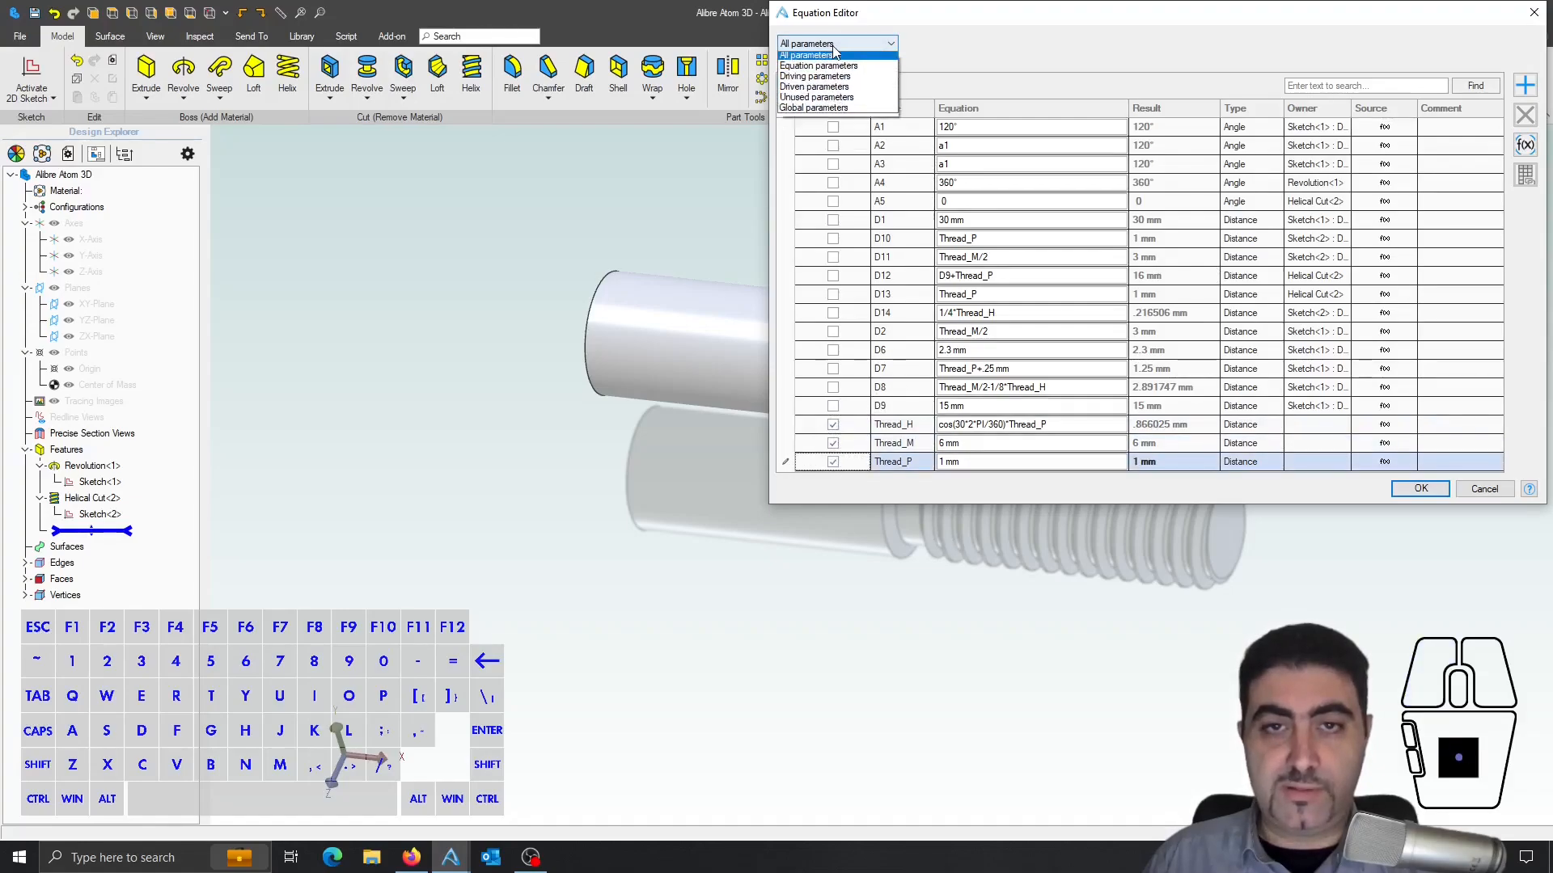
{"action": "left_click", "coordinate": [825, 51]}
{"action": "left_click", "coordinate": [819, 108]}
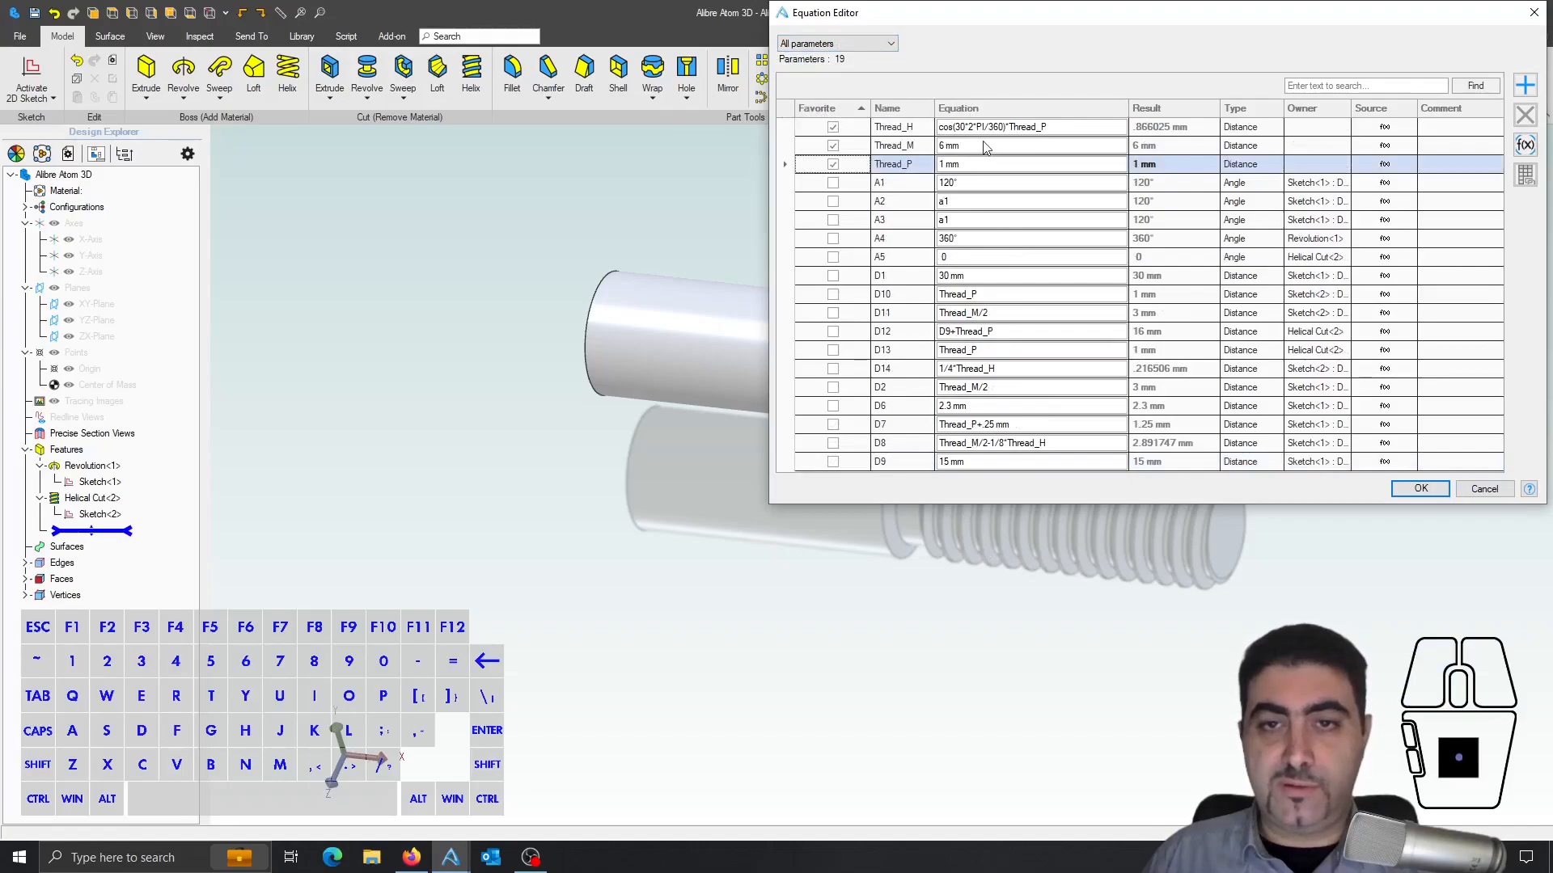
- Remove Thread_H from the favorites and sort the parameter list by favorites again
{"action": "left_click", "coordinate": [833, 128]}
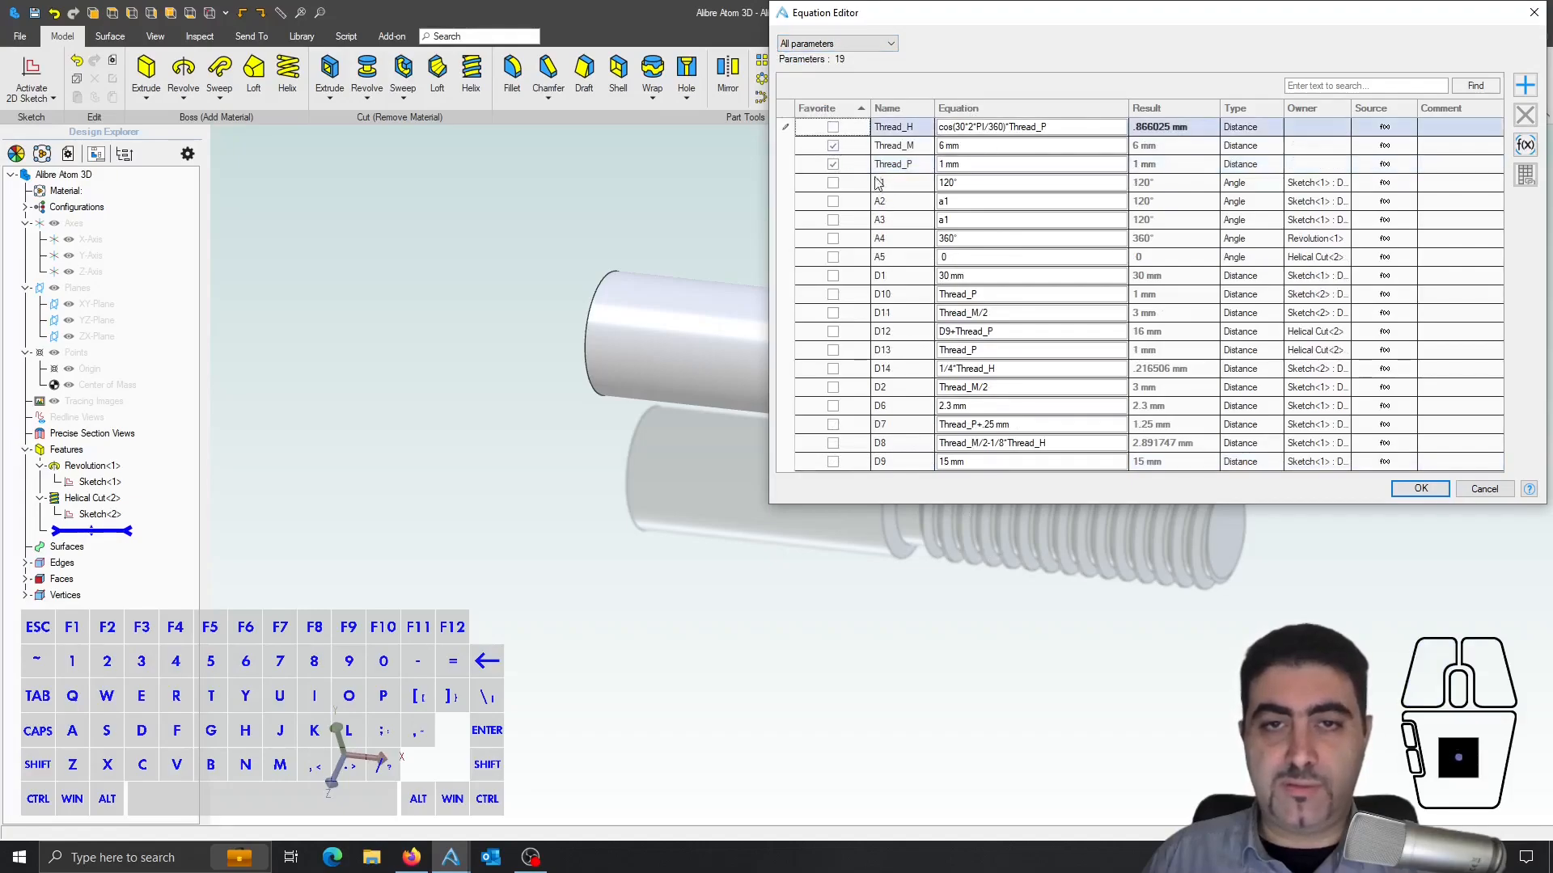
{"action": "left_click", "coordinate": [819, 110]}
{"action": "left_click", "coordinate": [818, 110]}
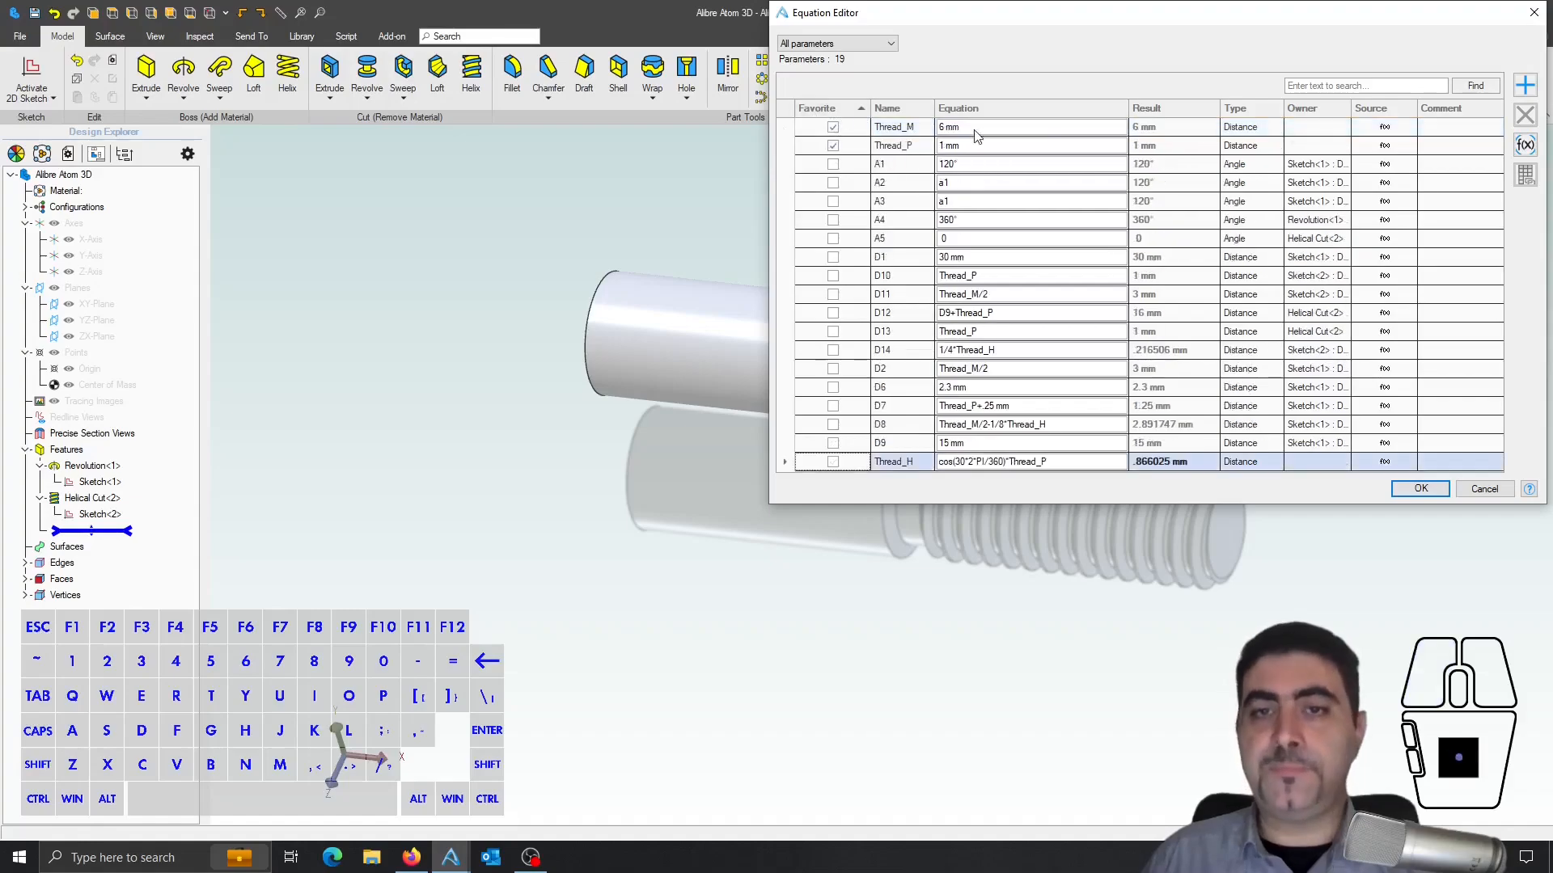
- Mark the 15 mm thread length parameter D9 as a favorite and rename it Thread_L
{"action": "right_click_drag", "start_coordinate": [812, 540], "coordinate": [518, 644]}
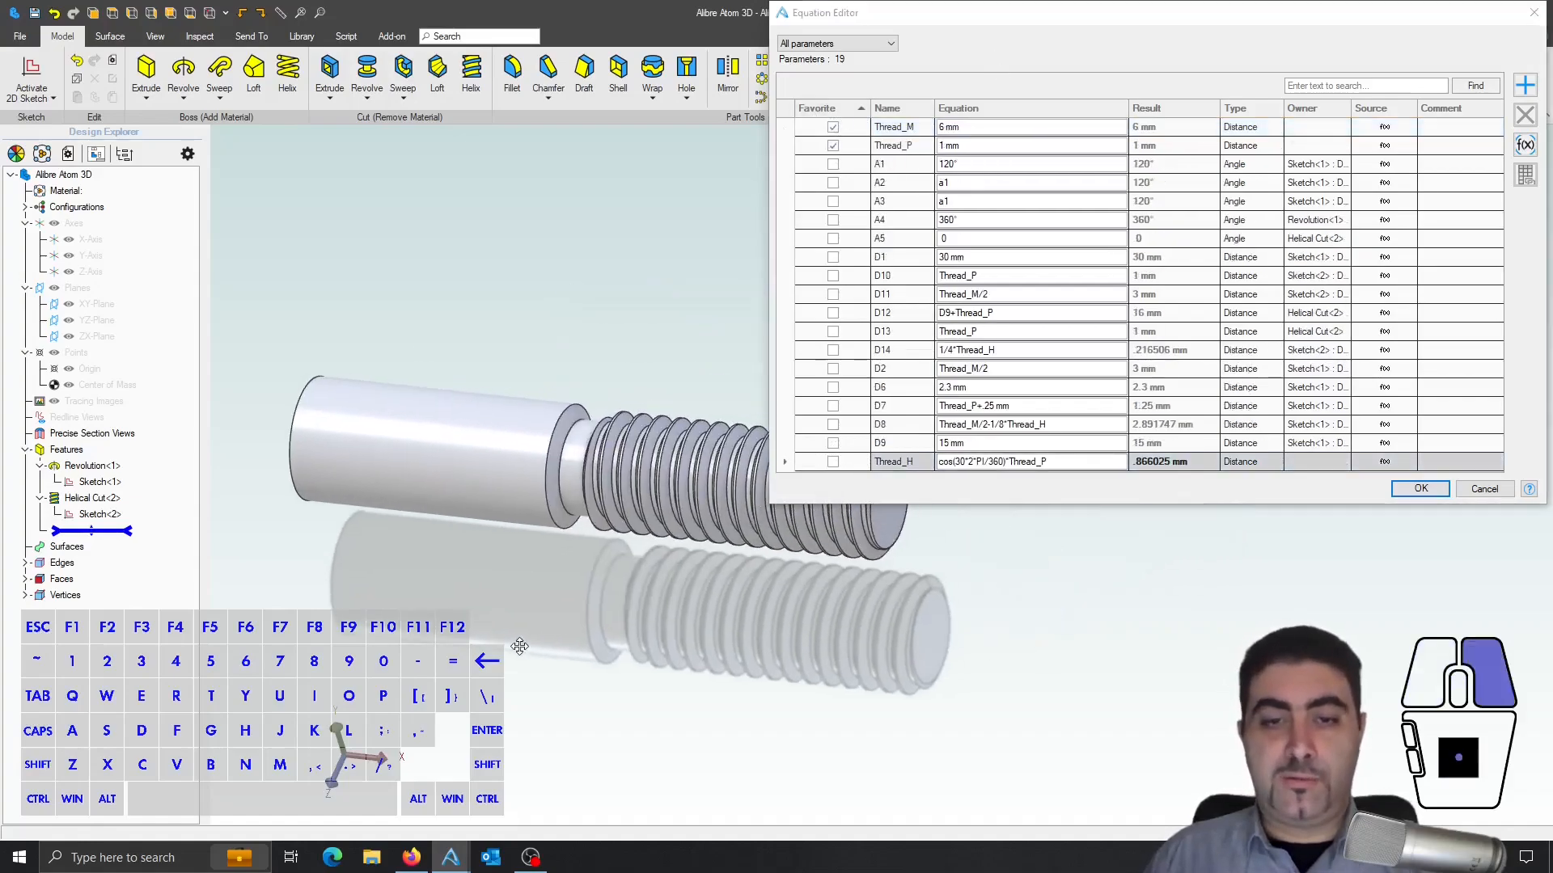
{"action": "scroll", "coordinate": [528, 656], "scroll_direction": "down", "scroll_amount": 3}
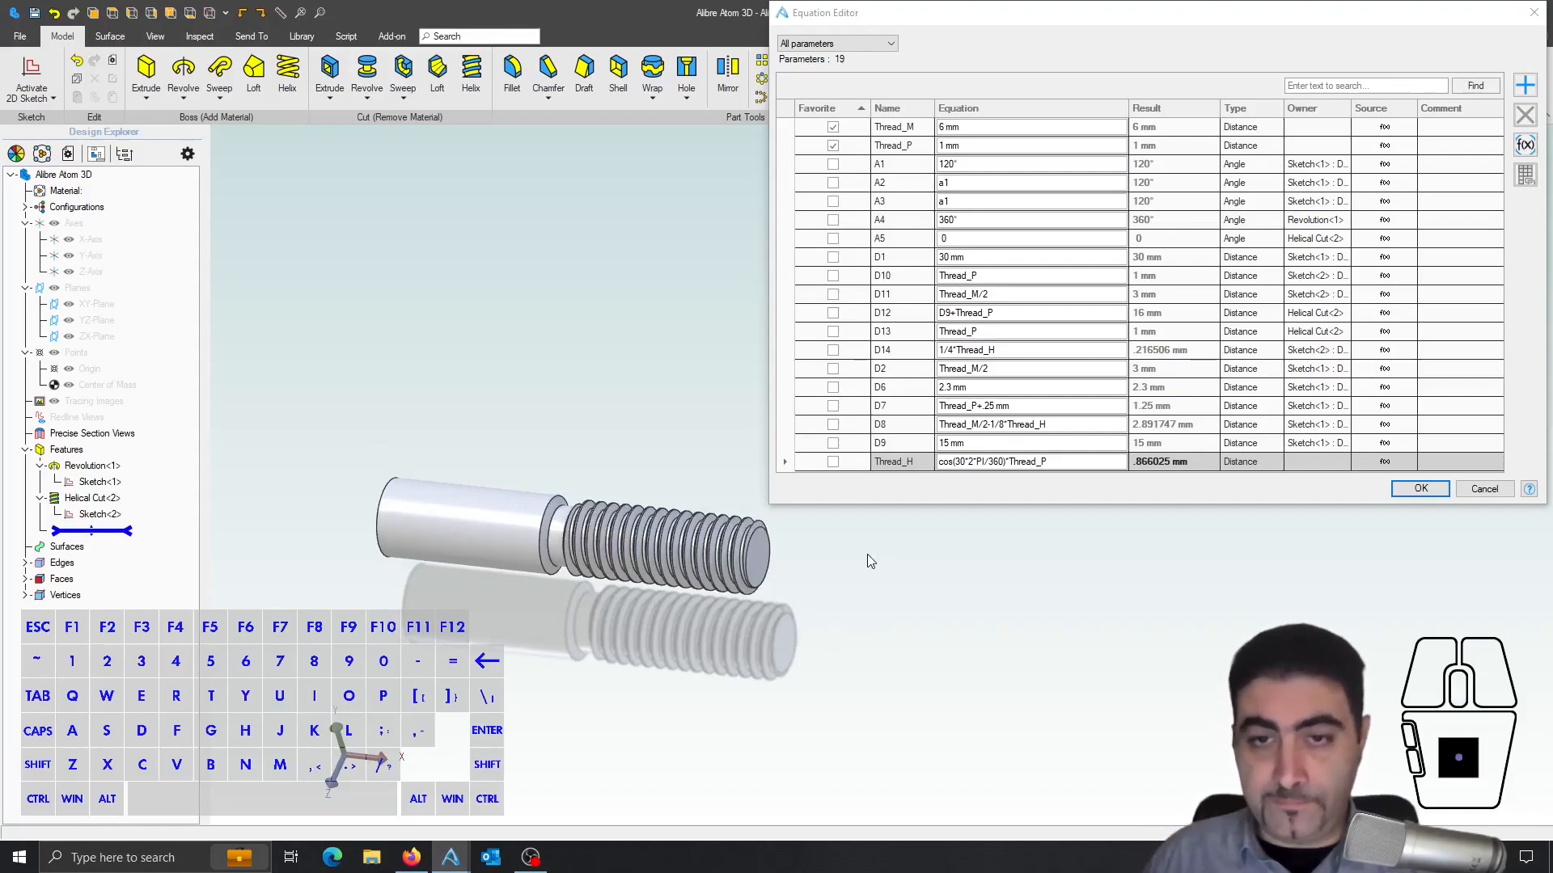
{"action": "left_click", "coordinate": [834, 444]}
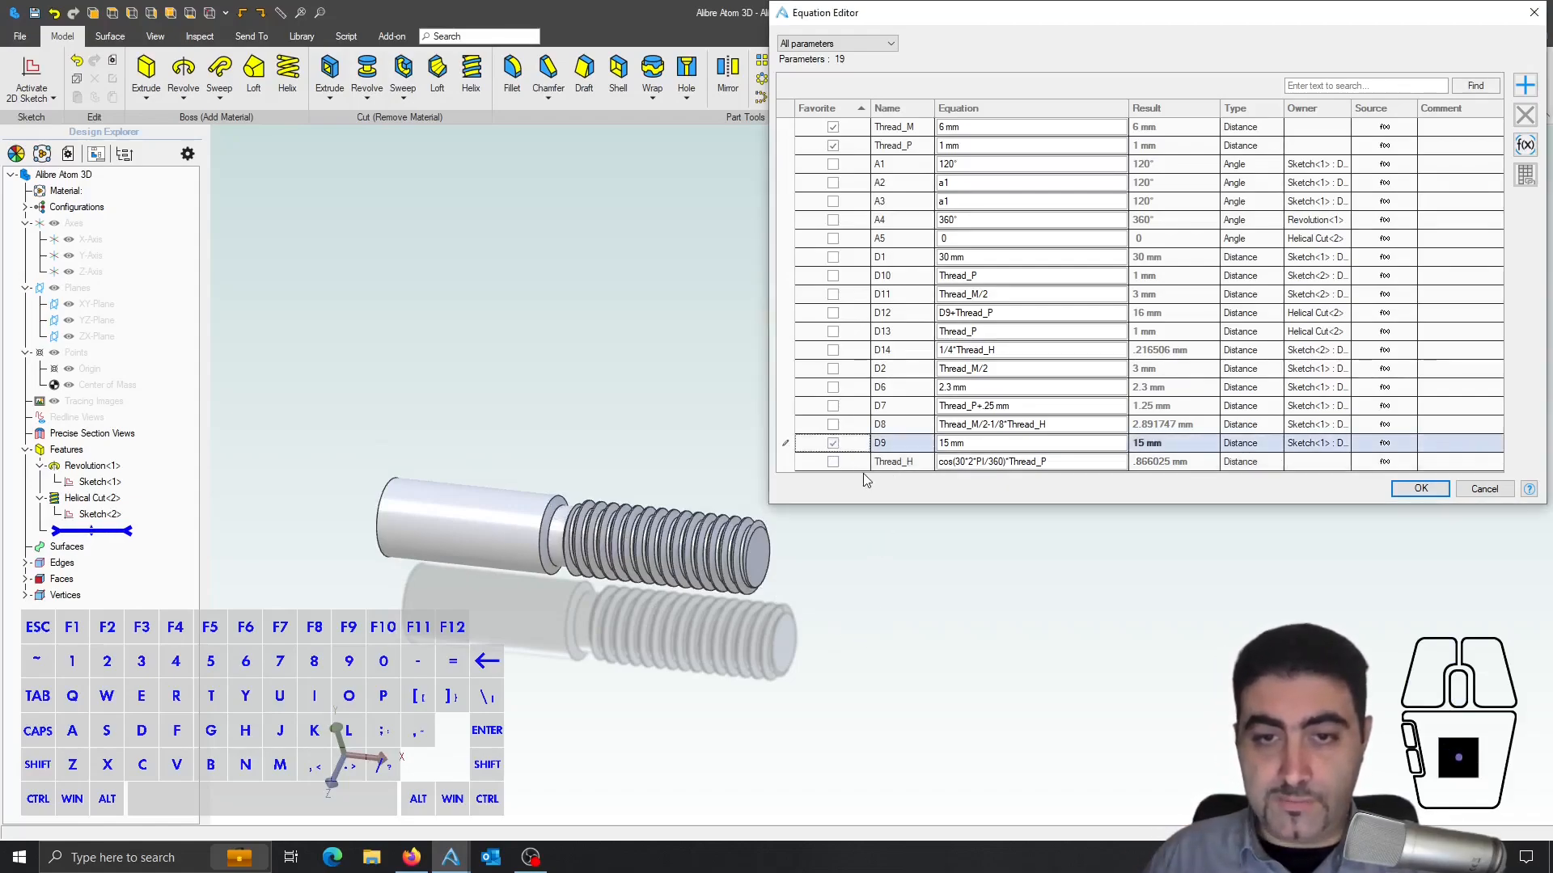
{"action": "left_click", "coordinate": [908, 438]}
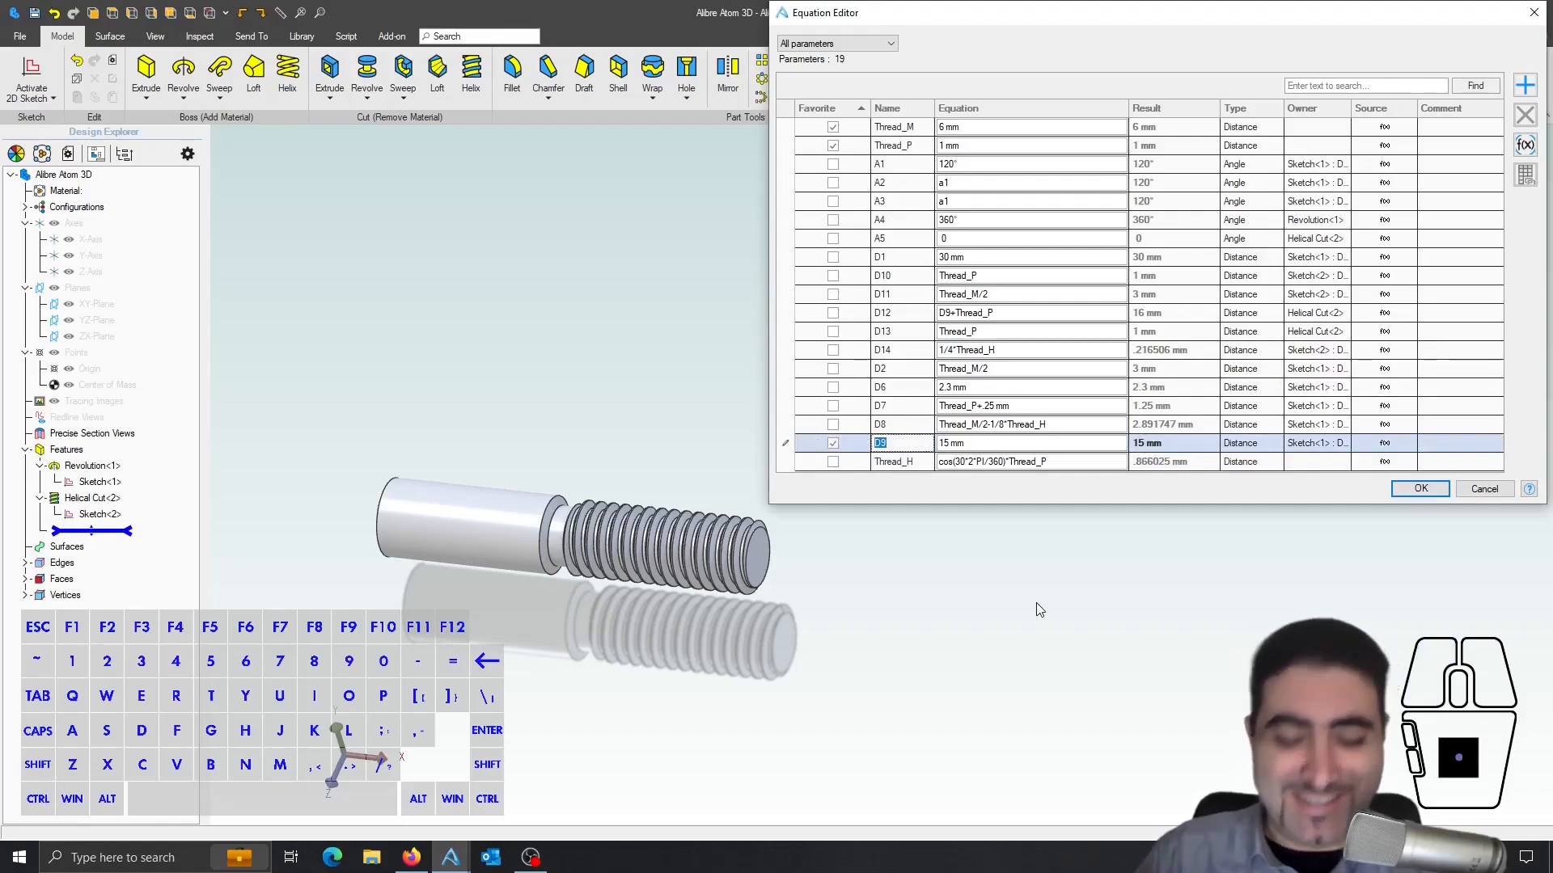
{"action": "type", "text": "Thread"}
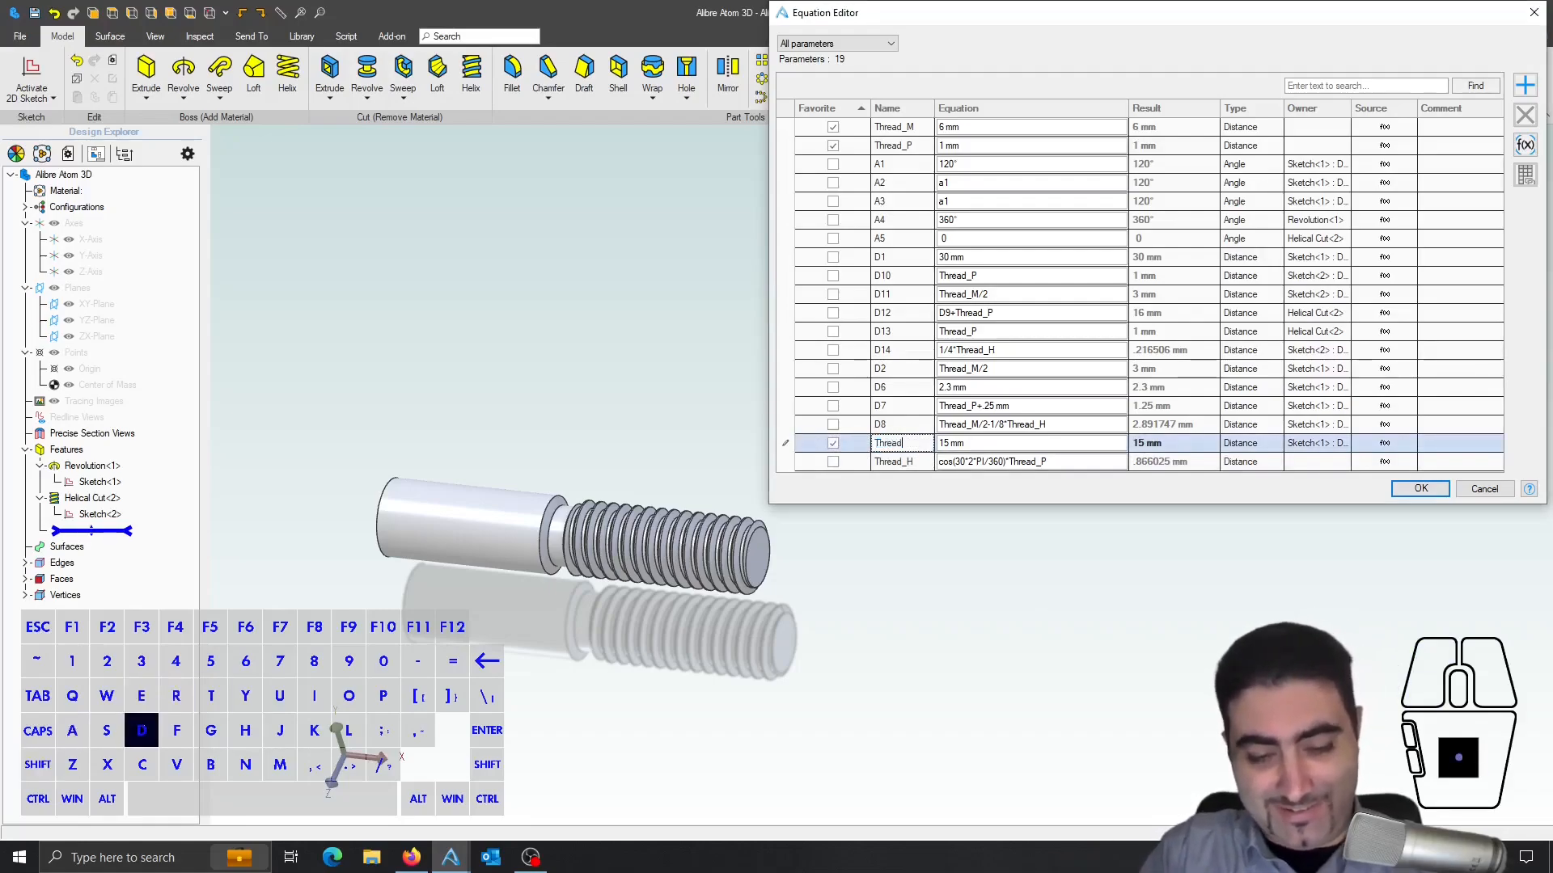
{"action": "type", "text": "_L"}
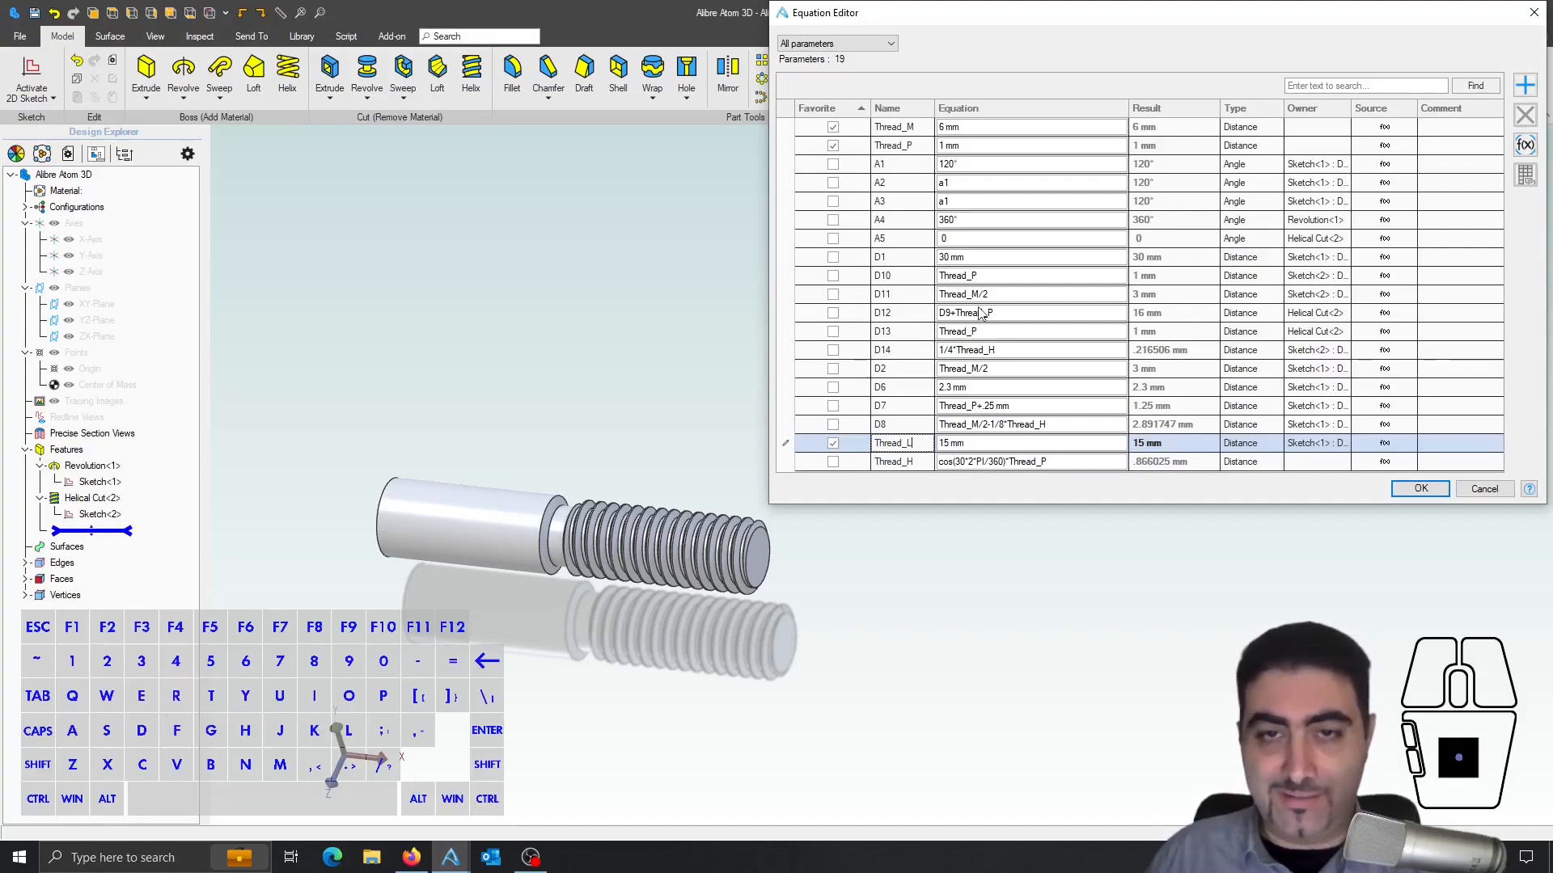
{"action": "key", "text": "Return"}
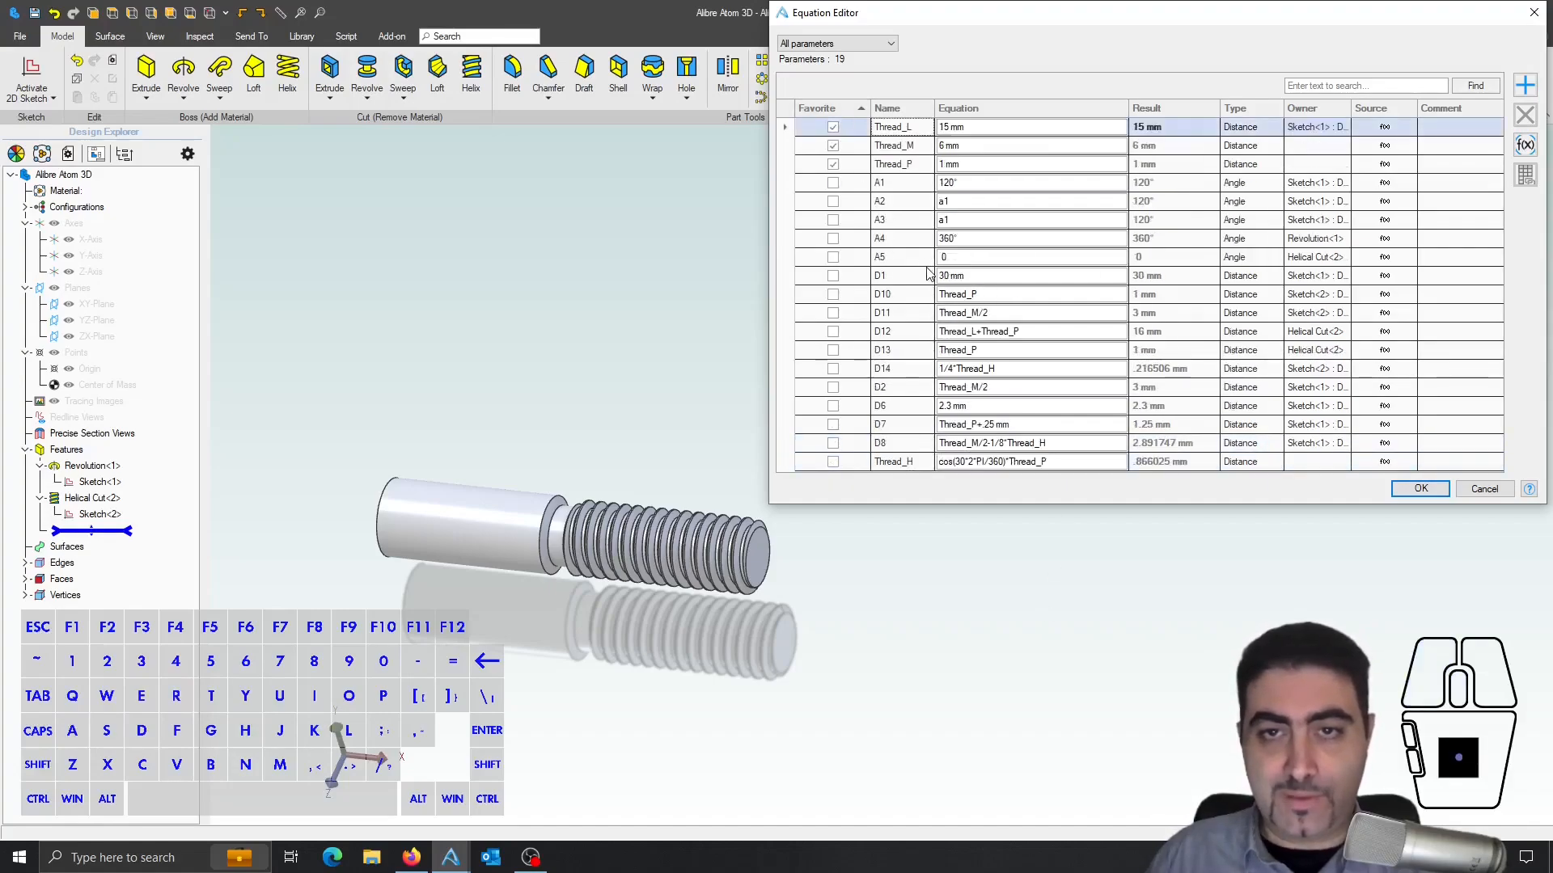
- Set Thread_M to 10 mm, Thread_P to 1.5 mm and Thread_L to 12 mm, and apply the parameters to the shaft
{"action": "left_click", "coordinate": [986, 148]}
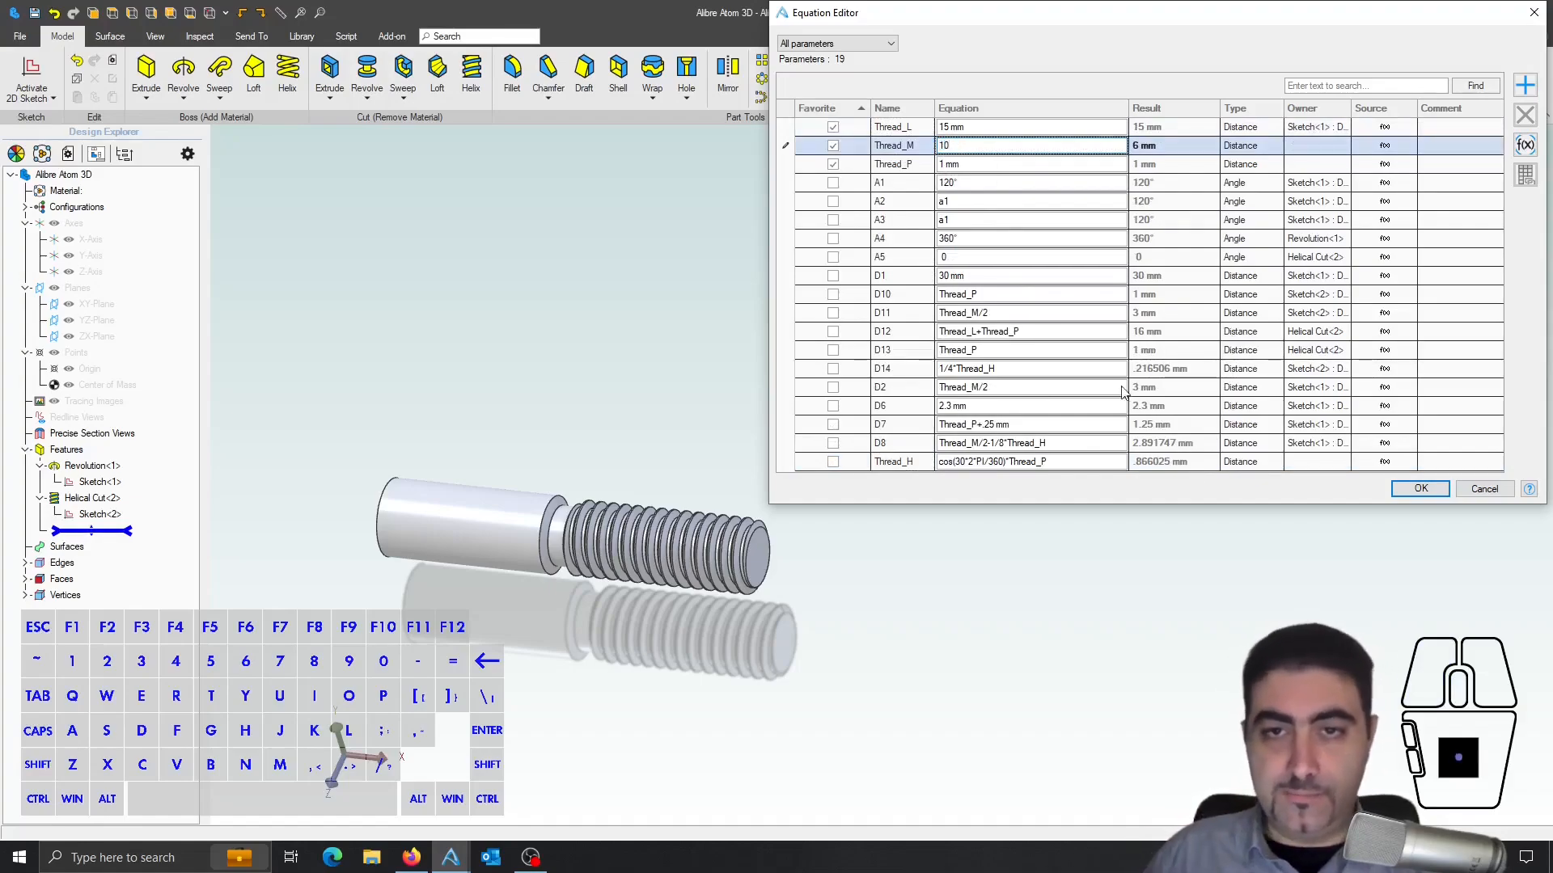
{"action": "type", "text": "10"}
{"action": "left_click", "coordinate": [987, 165]}
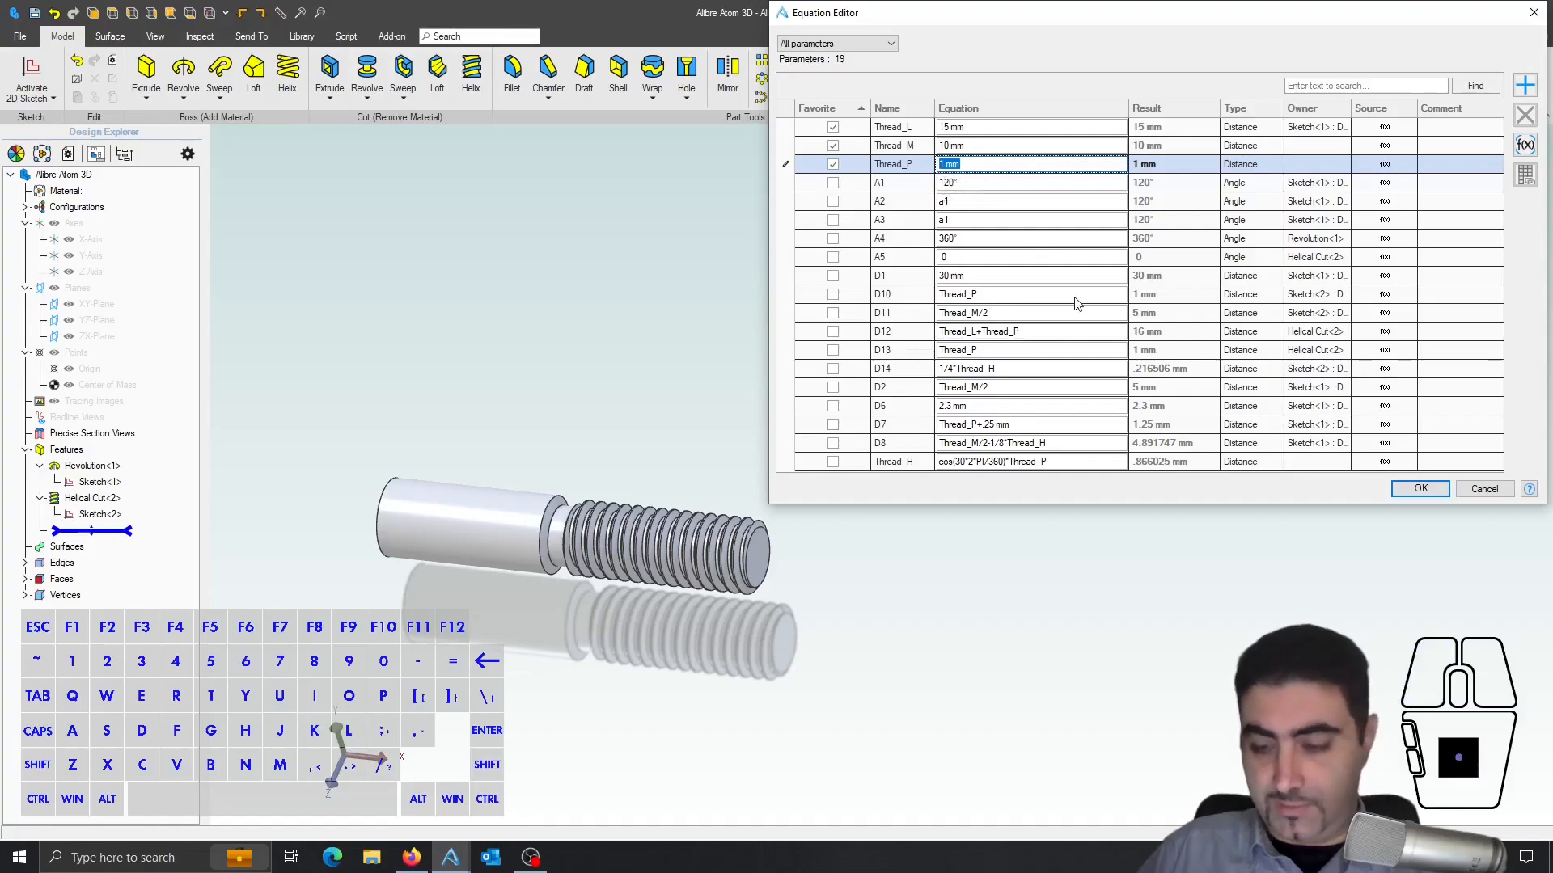
{"action": "left_click", "coordinate": [960, 130]}
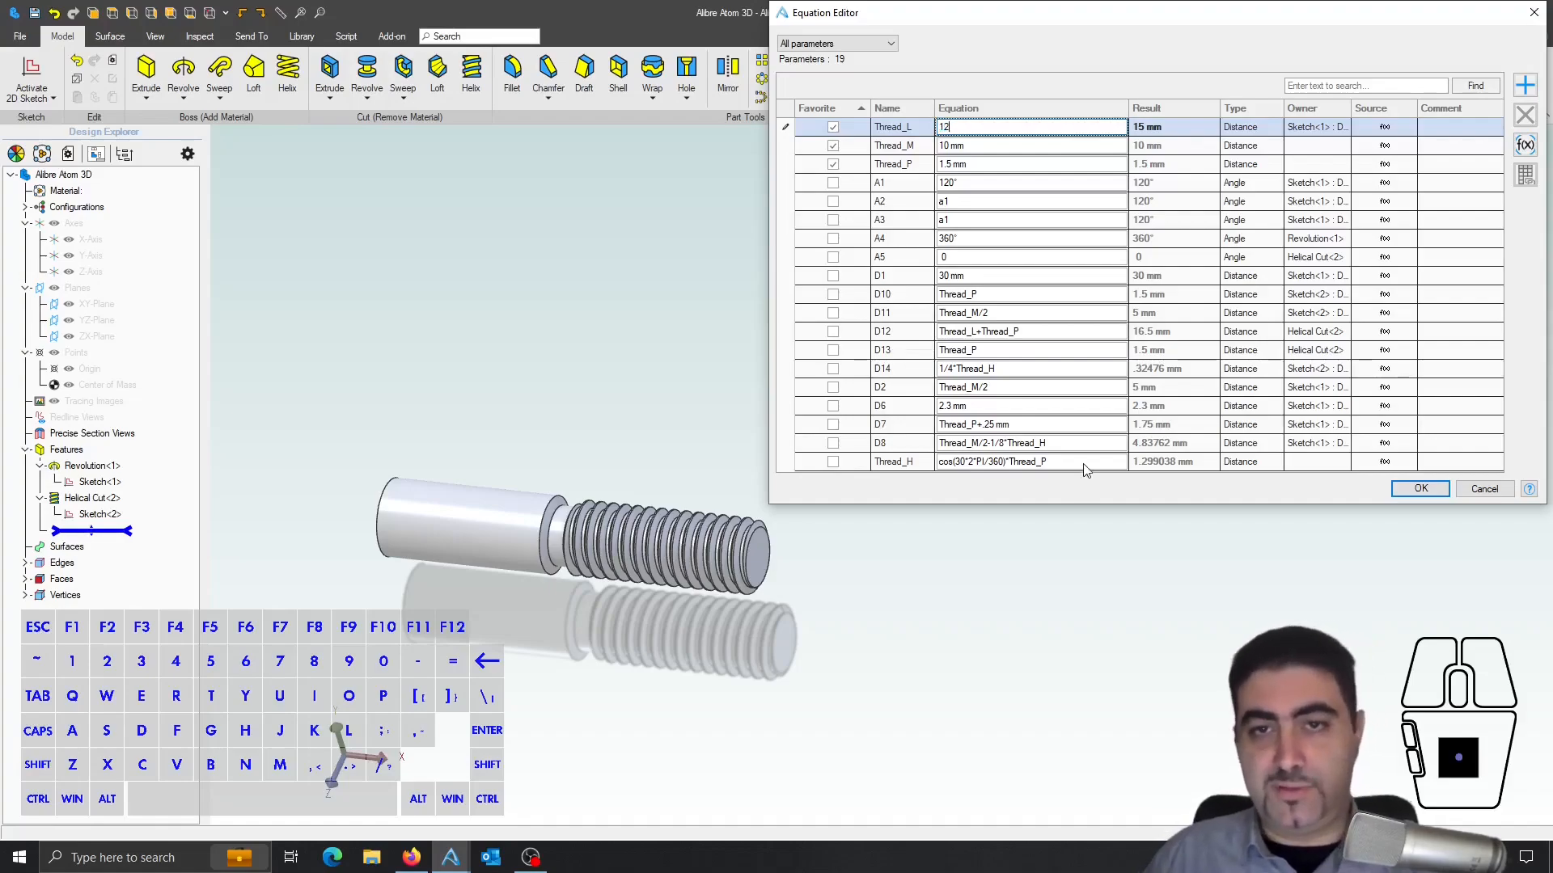
{"action": "left_click", "coordinate": [1416, 490]}
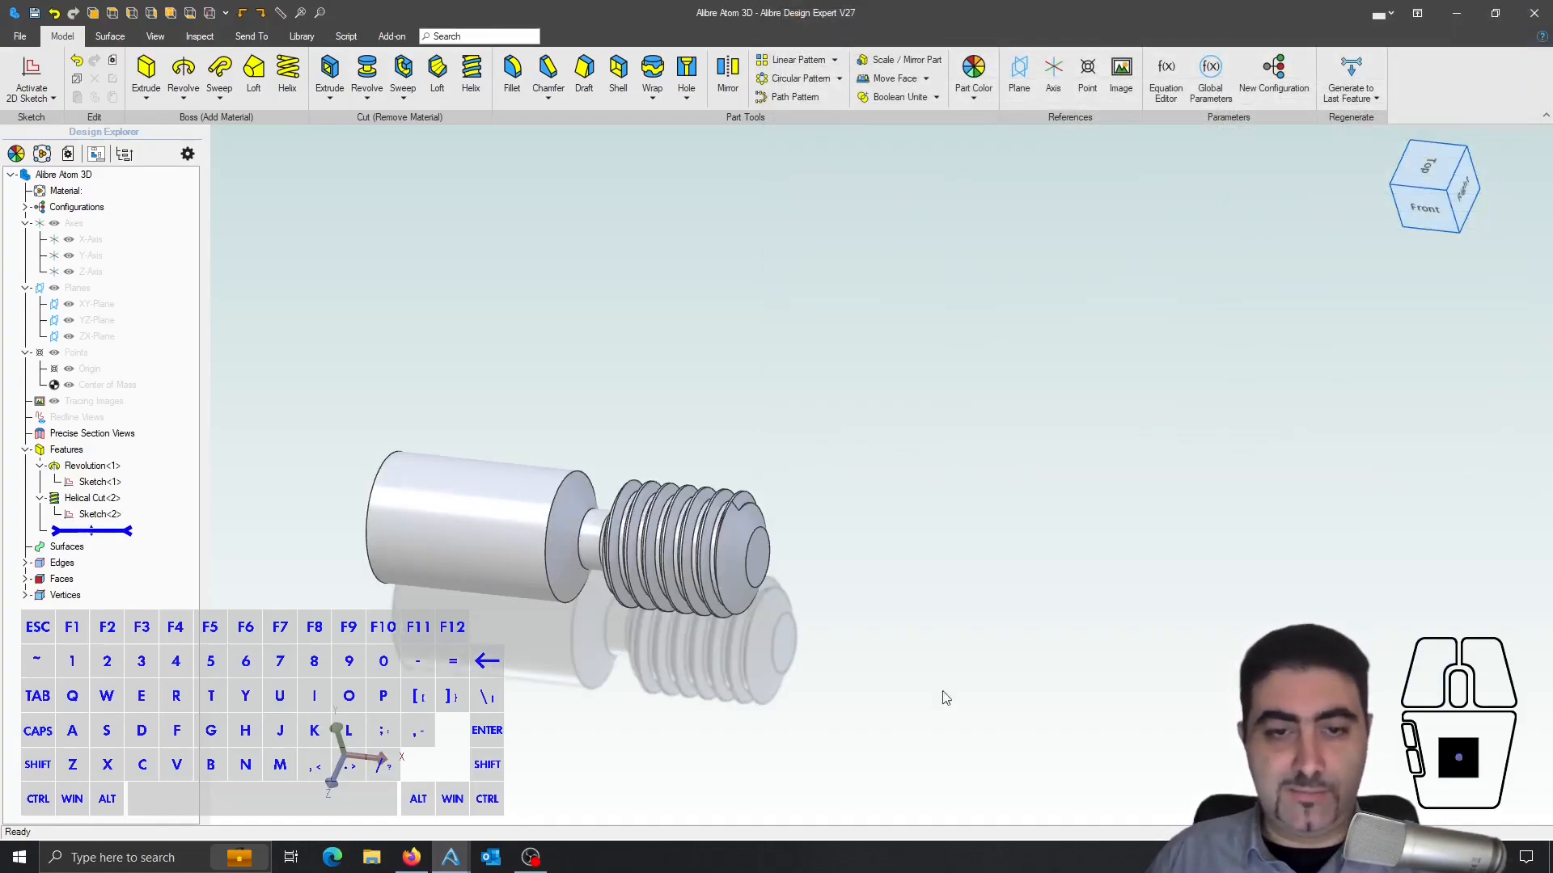
- Reopen the revolution's profile sketch and delete the 2.3 mm dimension between the groove floor and the shaft axis
{"action": "middle_click_drag", "start_coordinate": [946, 698], "coordinate": [870, 612]}
{"action": "left_click", "coordinate": [594, 534]}
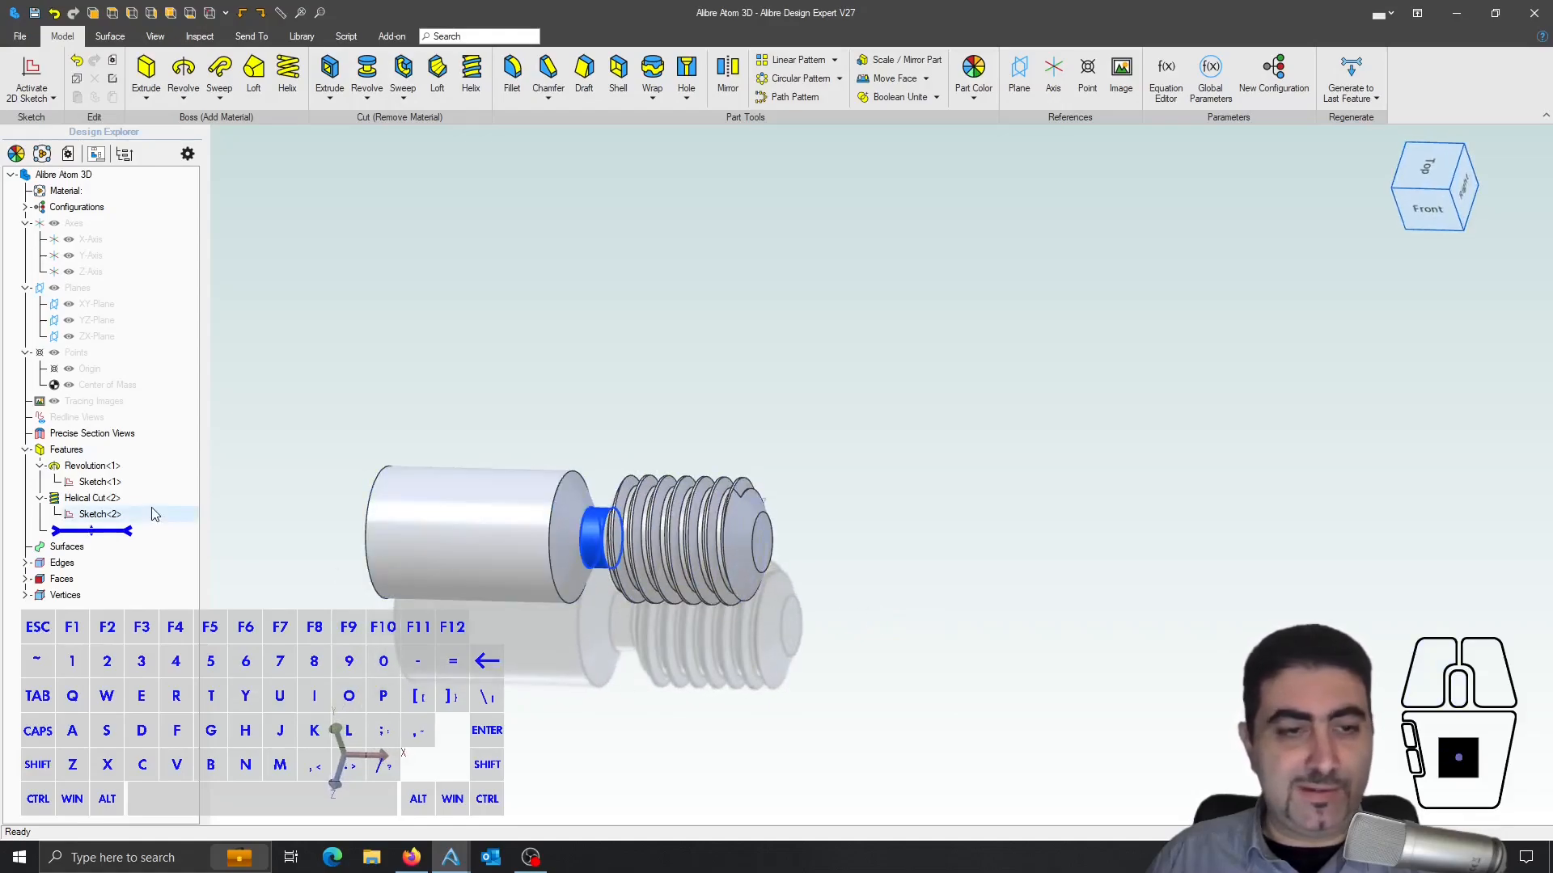
{"action": "right_click", "coordinate": [117, 483]}
{"action": "left_click", "coordinate": [155, 495]}
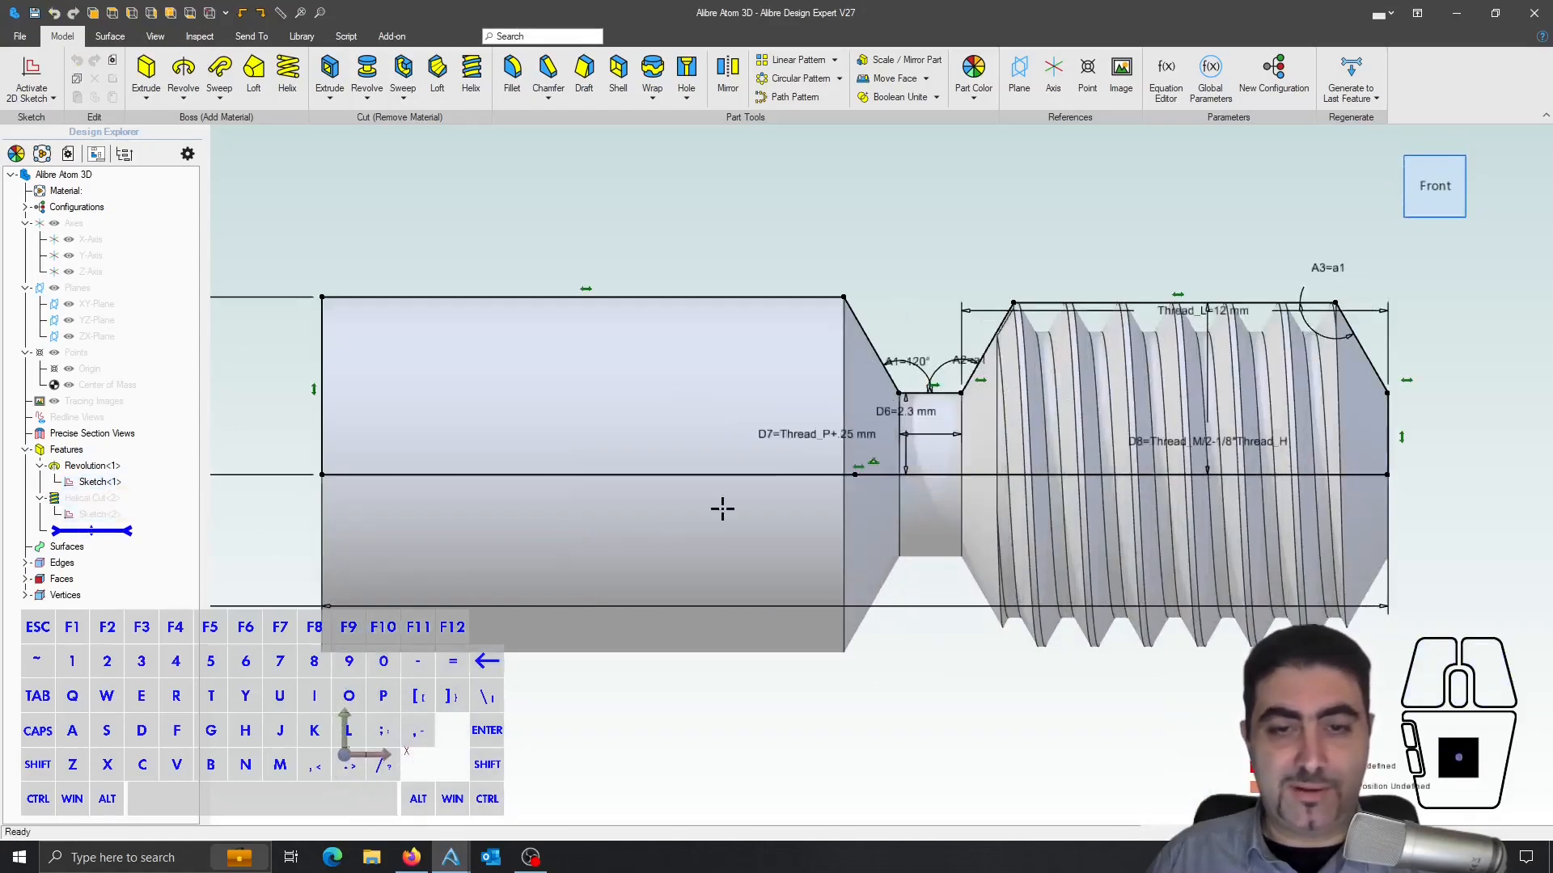
{"action": "scroll", "coordinate": [982, 350], "scroll_direction": "up", "scroll_amount": 3}
{"action": "left_click", "coordinate": [846, 479]}
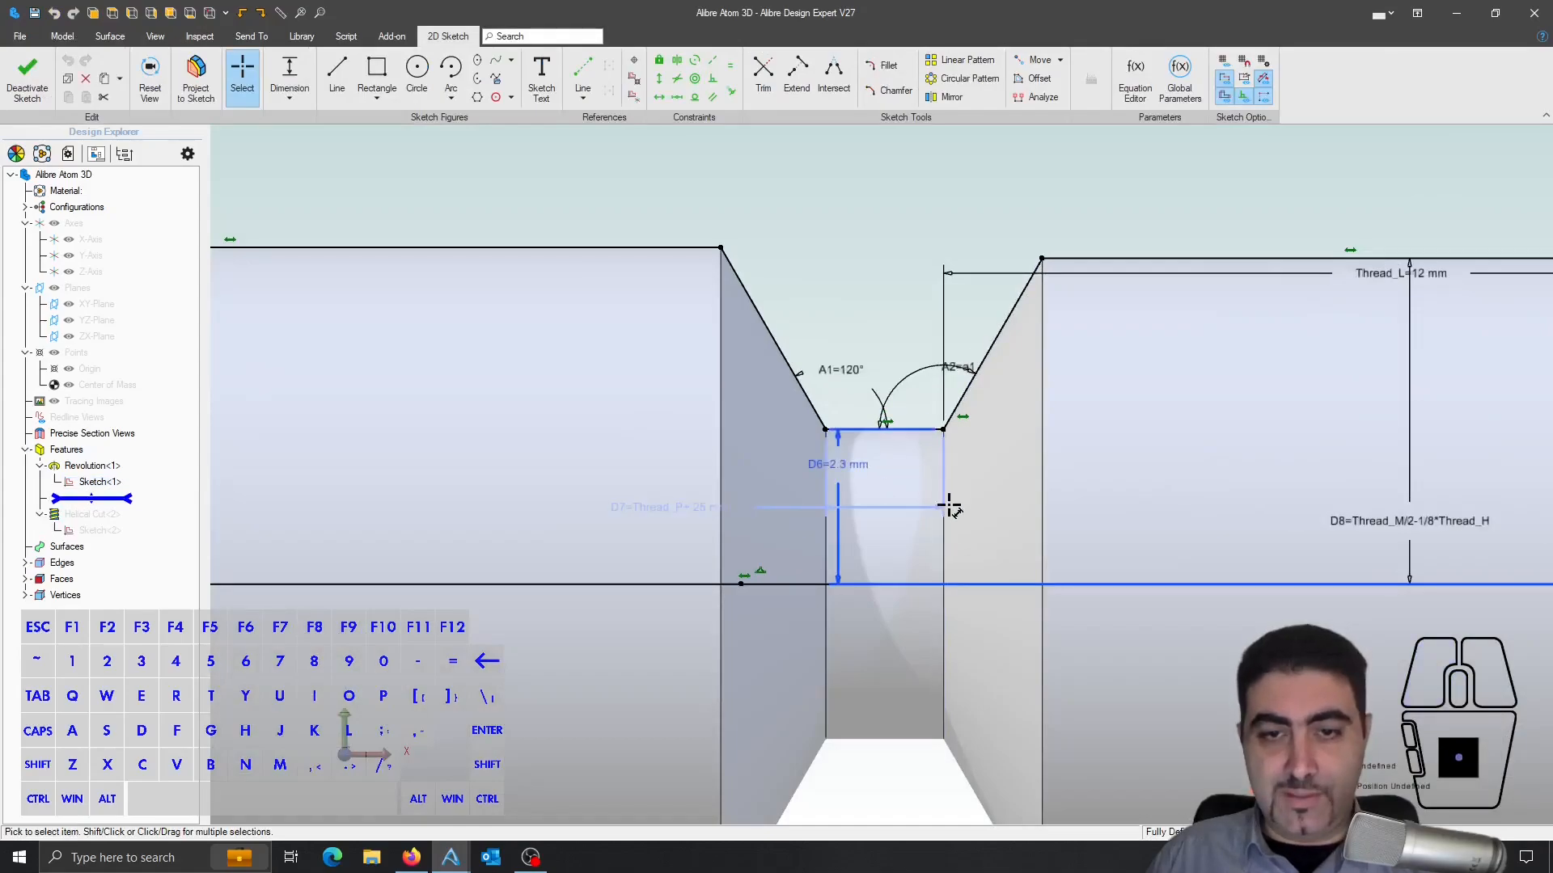
{"action": "key", "text": "Delete"}
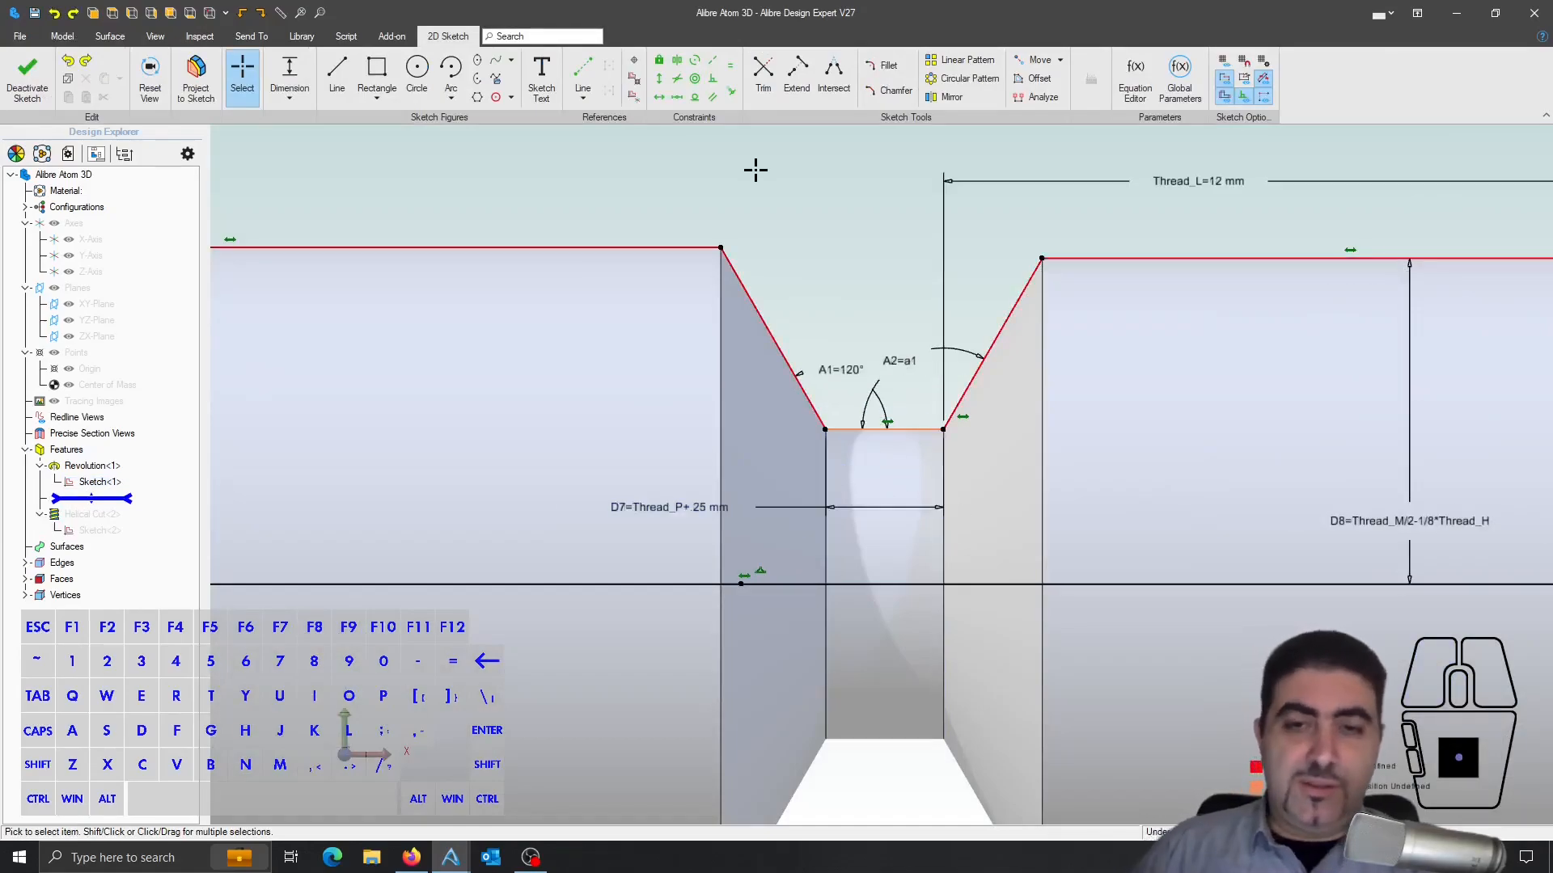
- Dimension the vertical depth of the groove's left slanted side as Thread_H, exit the sketch and regenerate the model
{"action": "key", "text": "d"}
{"action": "left_click", "coordinate": [773, 339]}
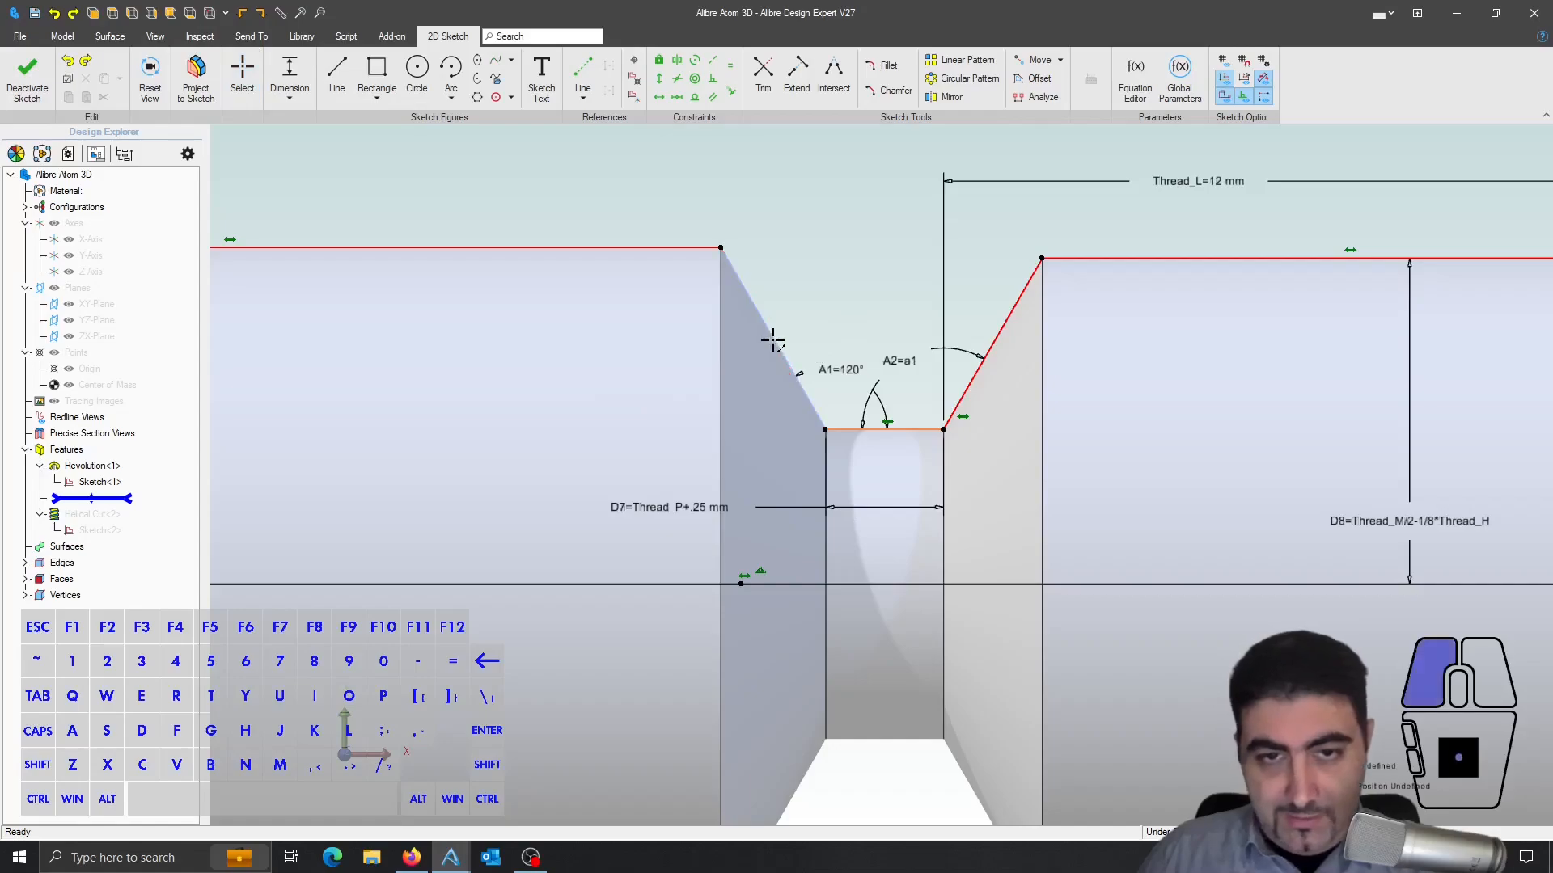
{"action": "left_click", "coordinate": [583, 346]}
{"action": "type", "text": "Th"}
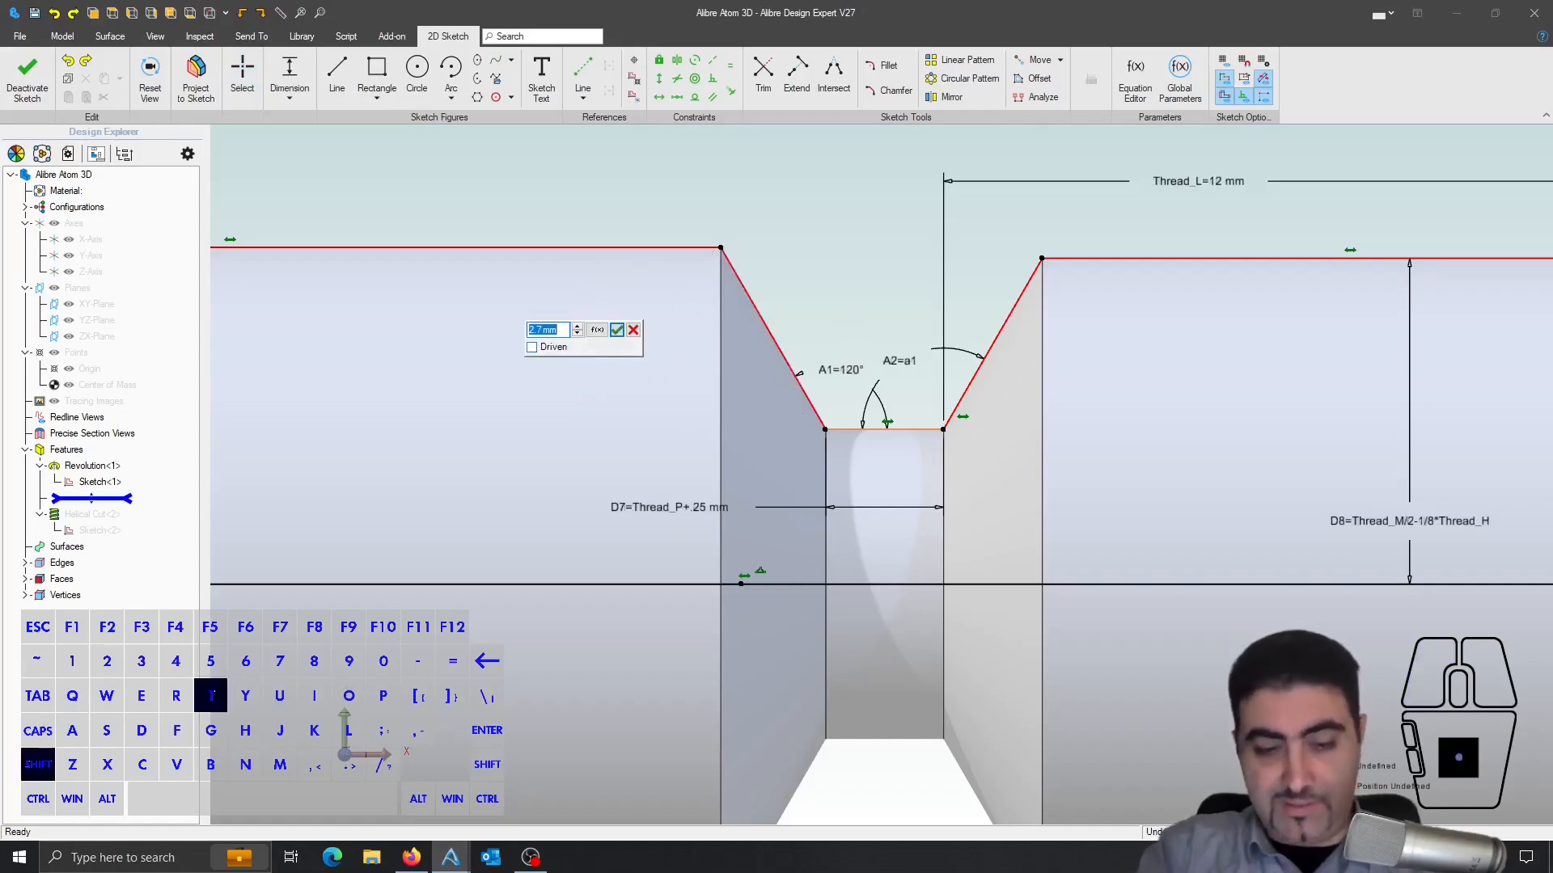
{"action": "type", "text": "read_H"}
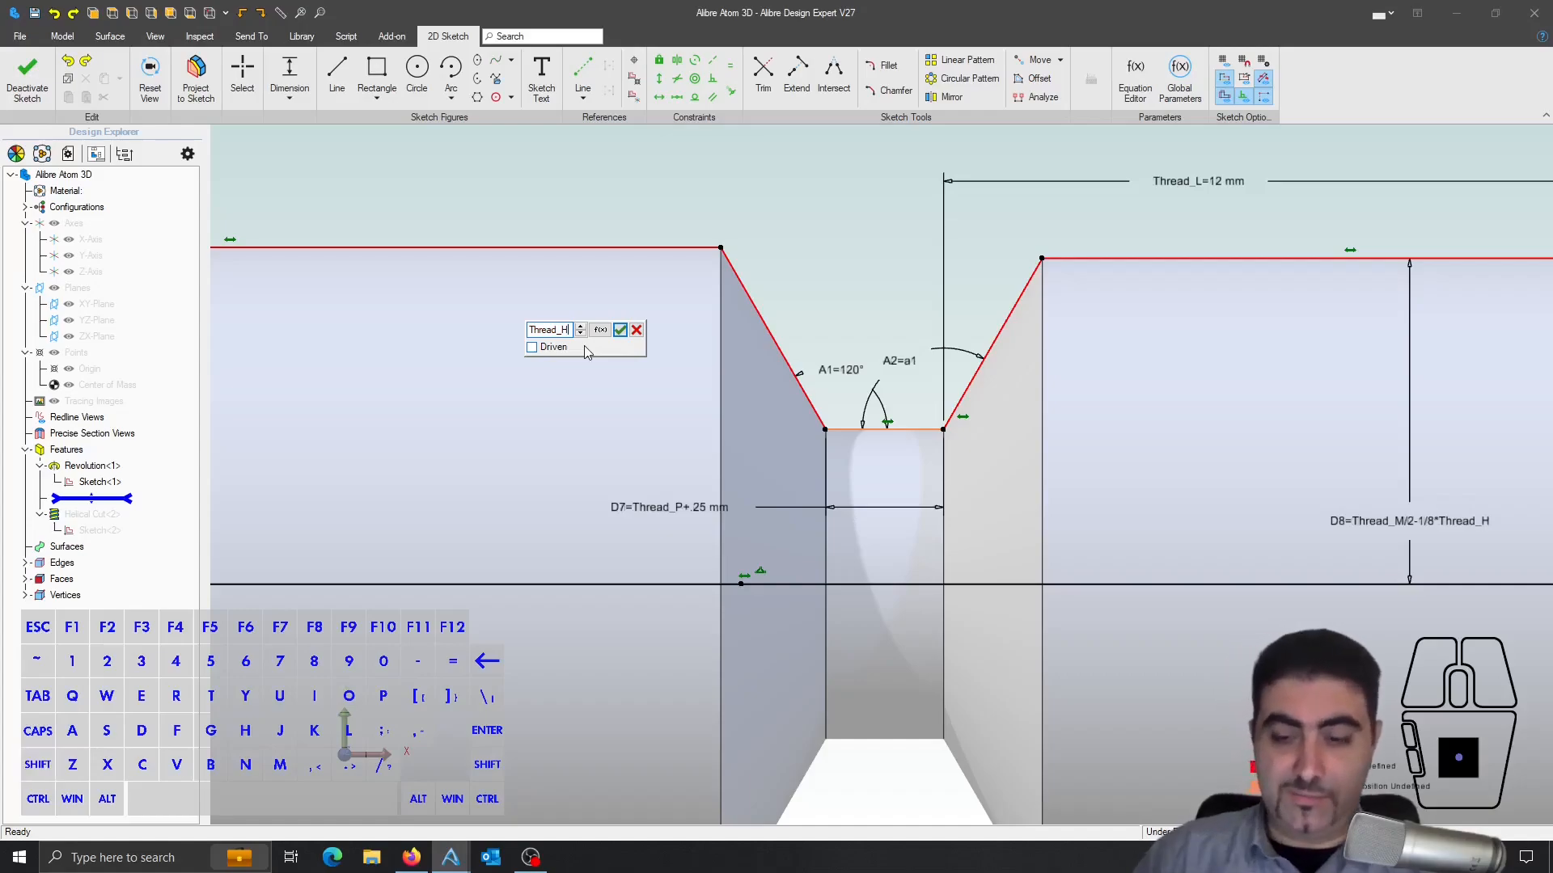
{"action": "key", "text": "Return"}
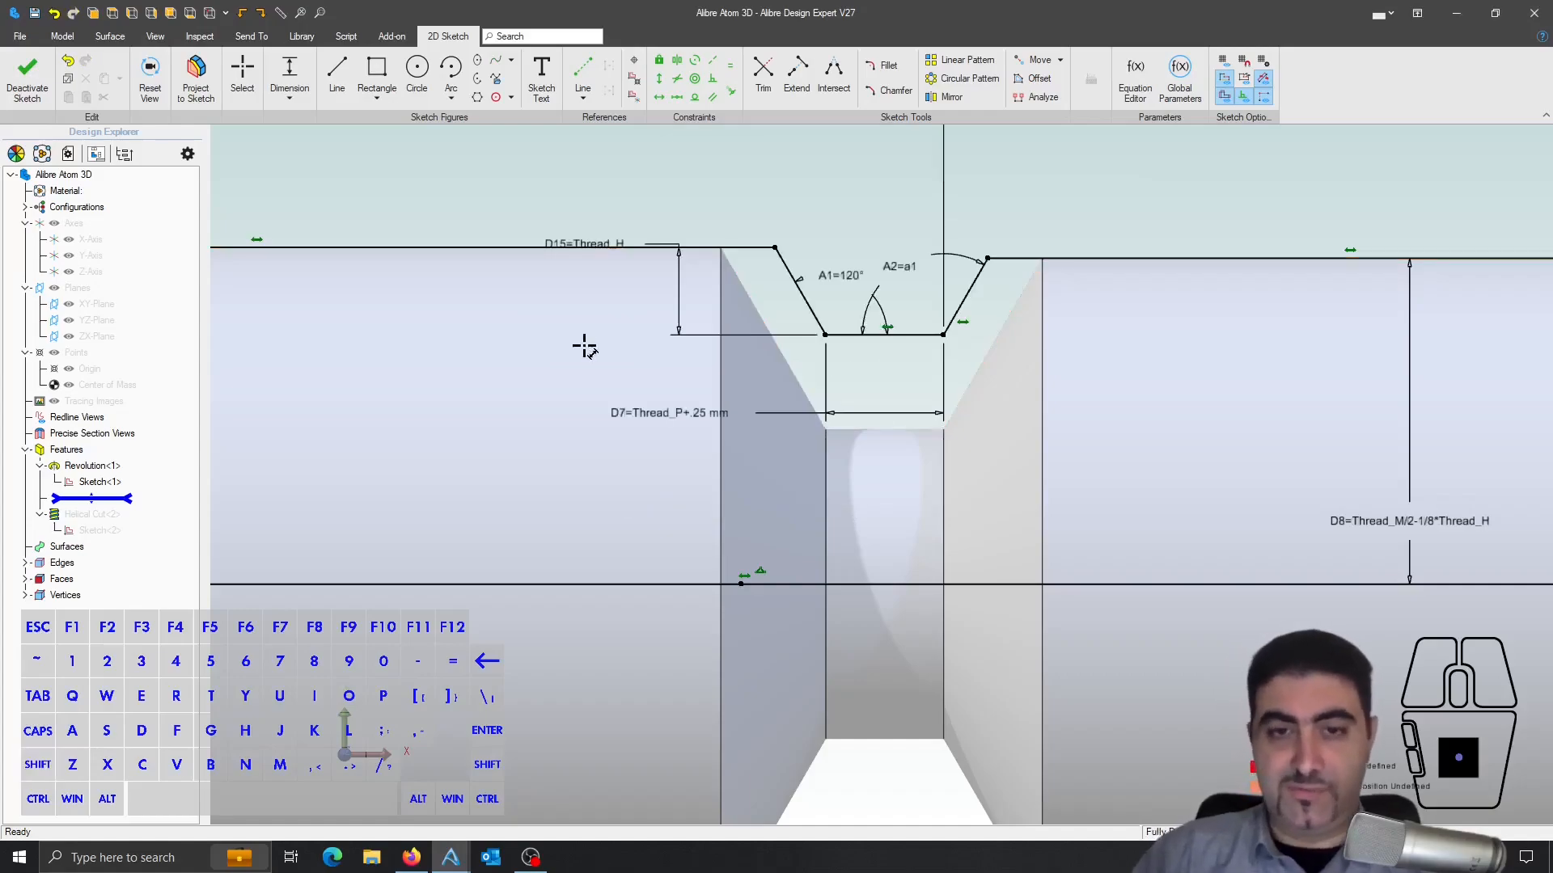
{"action": "key", "text": "Escape"}
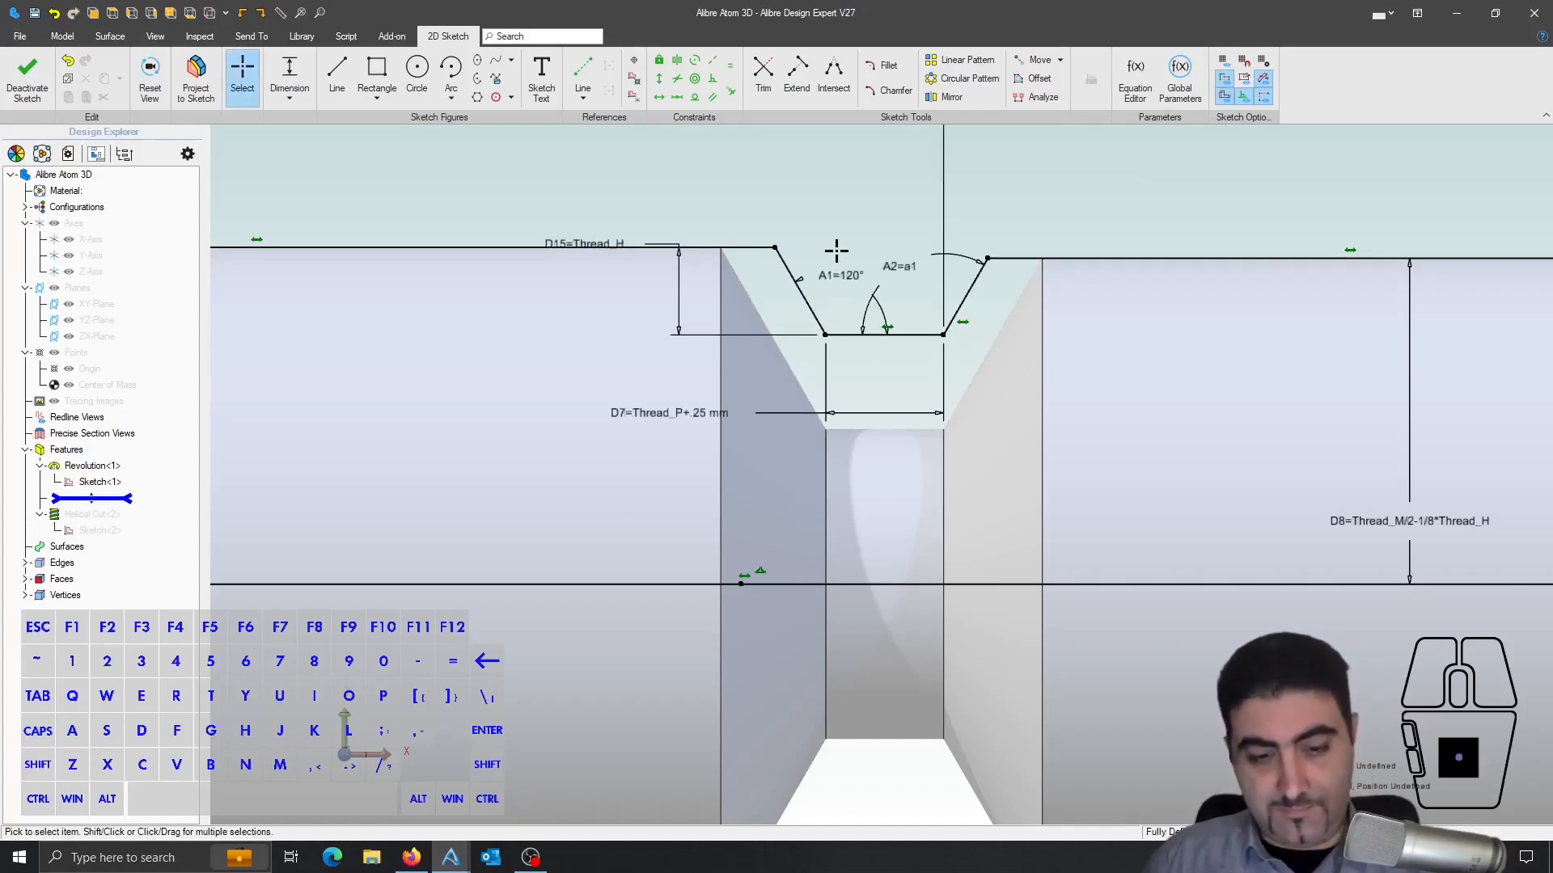
{"action": "key", "text": "ctrl+q"}
- Inspect the relief groove and the helical thread on the regenerated shaft from several angles
{"action": "scroll", "coordinate": [893, 202], "scroll_direction": "down", "scroll_amount": 1}
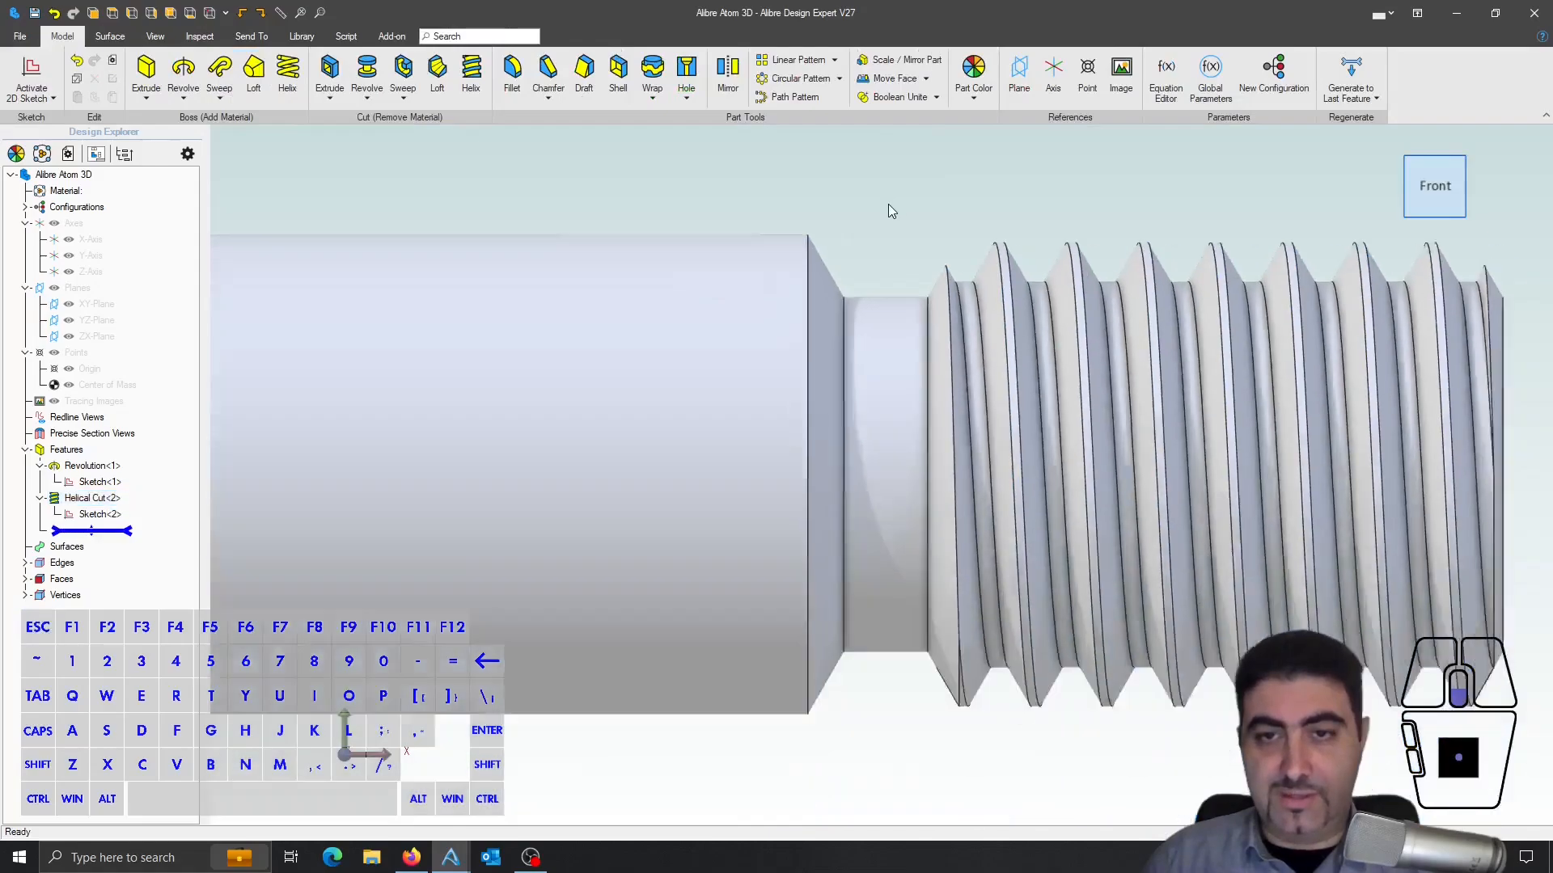
{"action": "scroll", "coordinate": [888, 204], "scroll_direction": "down", "scroll_amount": 3}
{"action": "middle_click_drag", "start_coordinate": [888, 204], "coordinate": [968, 247]}
{"action": "scroll", "coordinate": [1032, 351], "scroll_direction": "up", "scroll_amount": 3}
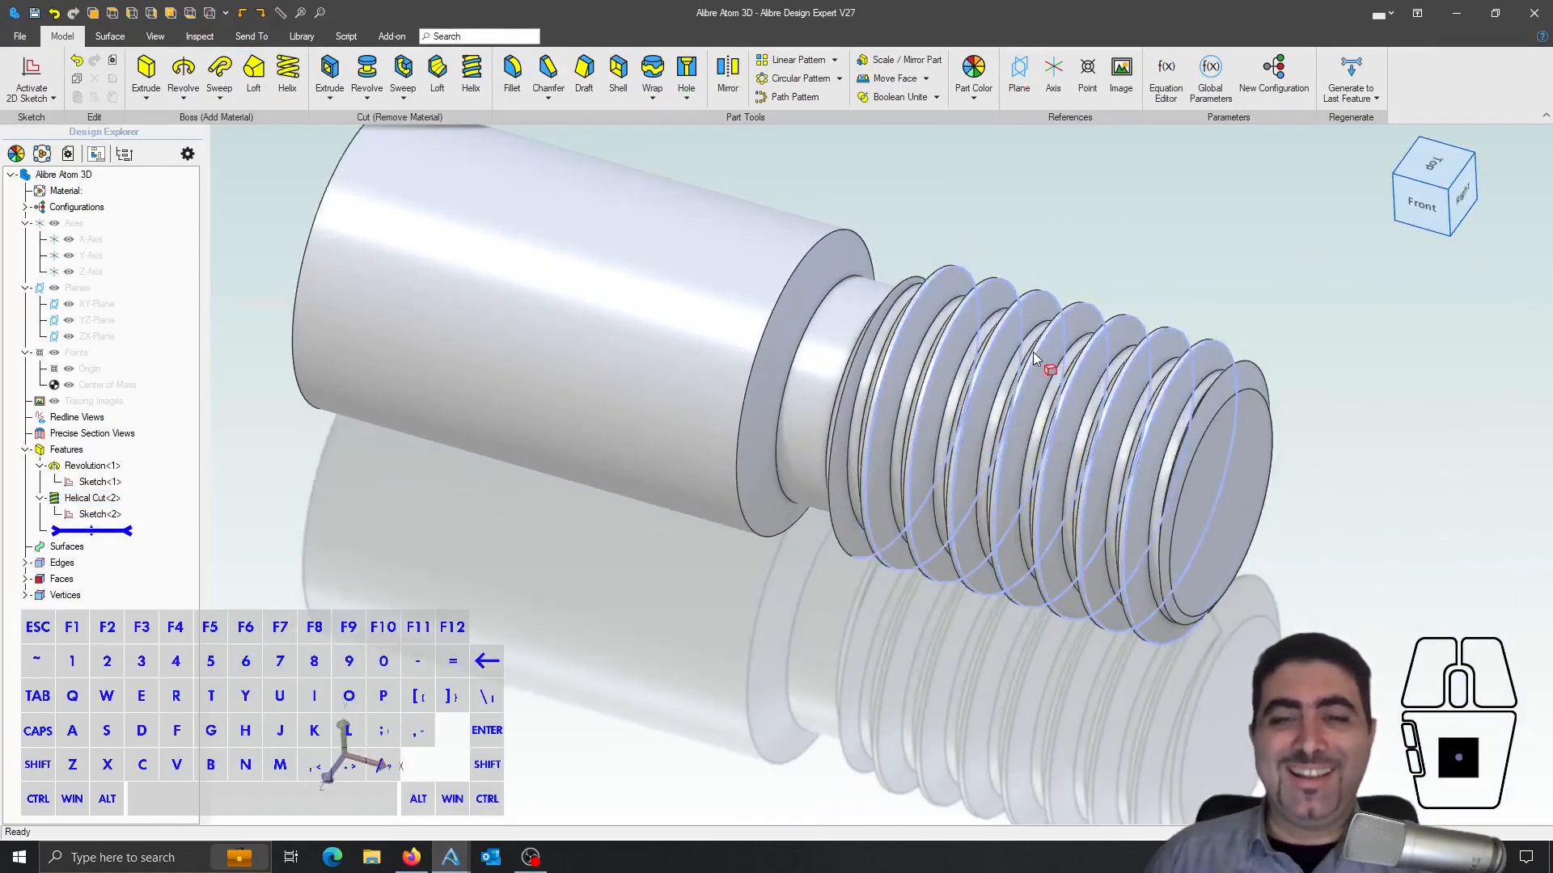
{"action": "scroll", "coordinate": [1032, 352], "scroll_direction": "down", "scroll_amount": 2}
{"action": "middle_click_drag", "start_coordinate": [1031, 348], "coordinate": [978, 421]}
{"action": "scroll", "coordinate": [929, 482], "scroll_direction": "down", "scroll_amount": 2}
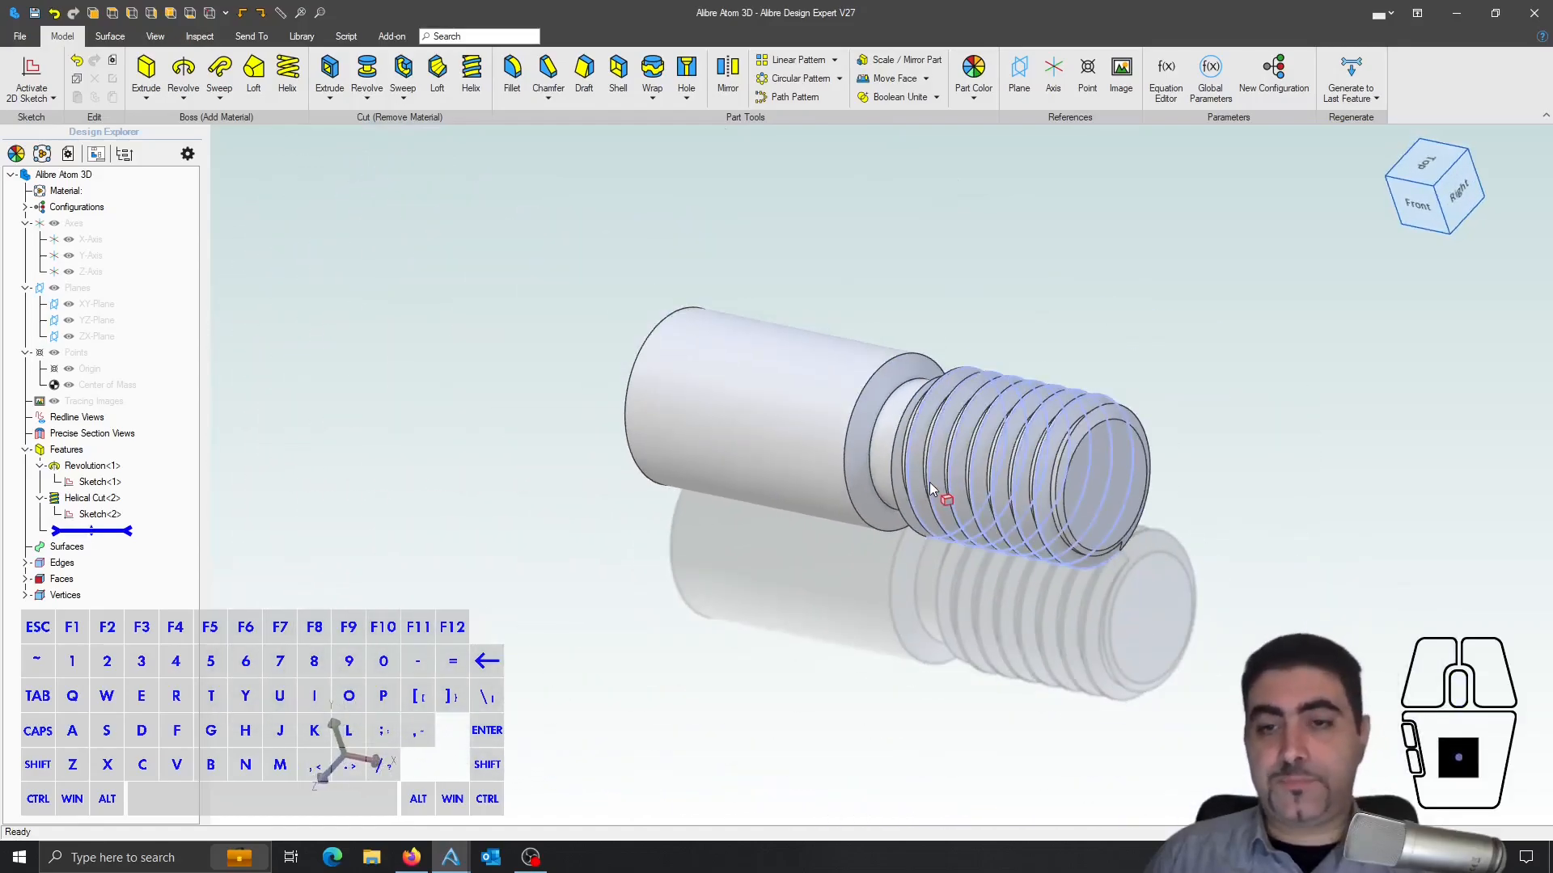
{"action": "middle_click_drag", "start_coordinate": [929, 482], "coordinate": [964, 437]}
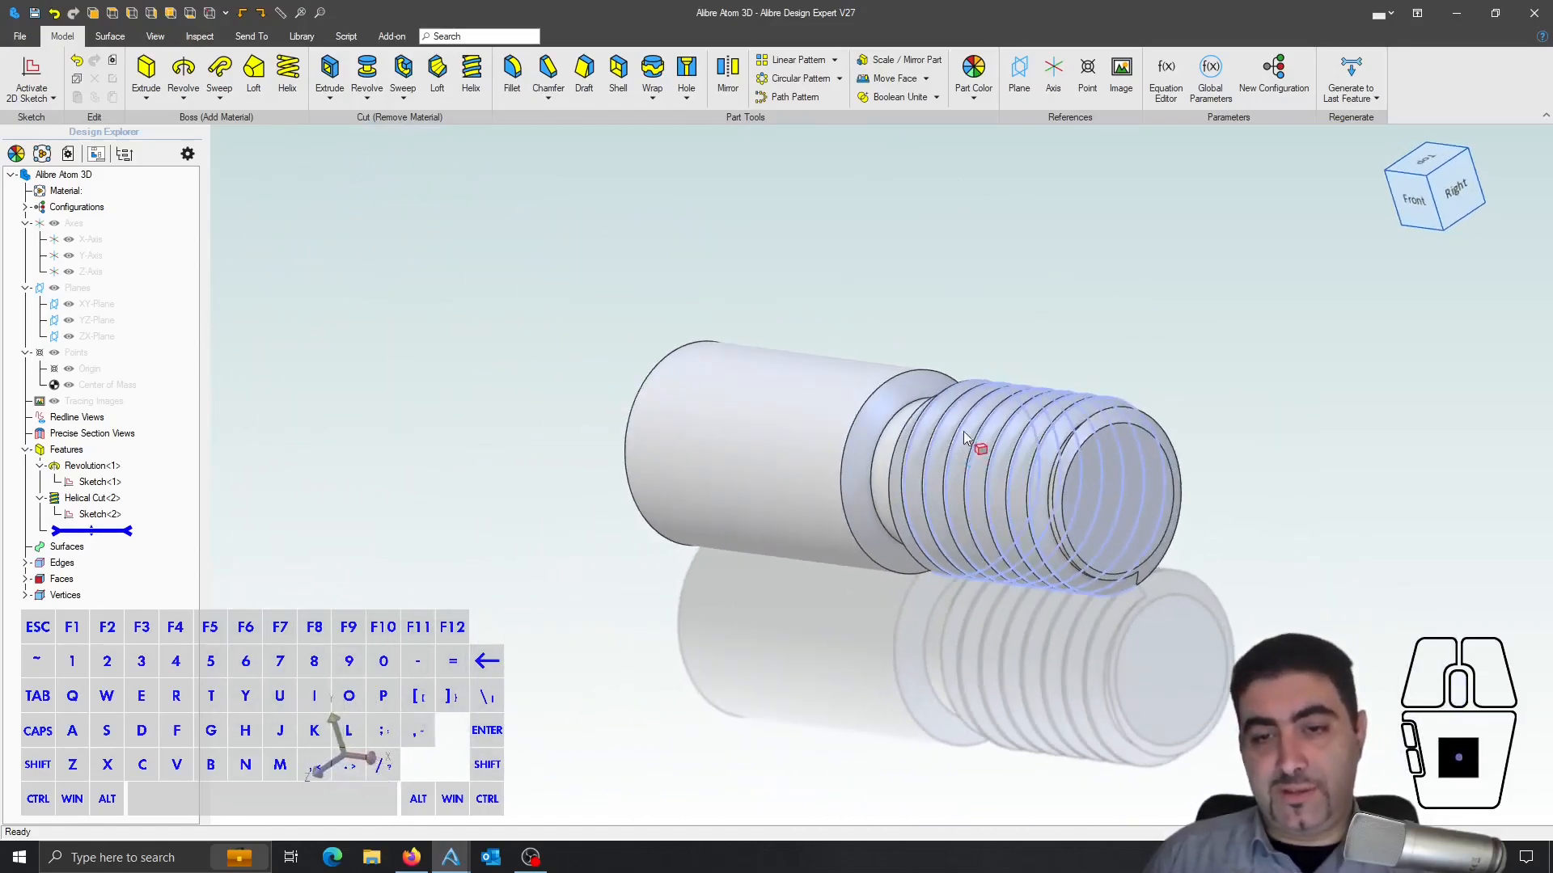
{"action": "scroll", "coordinate": [1063, 438], "scroll_direction": "up", "scroll_amount": 2}
{"action": "mouse_move", "coordinate": [909, 411]}
{"action": "middle_mouse_down"}
{"action": "mouse_move", "coordinate": [885, 406]}
{"action": "mouse_move", "coordinate": [920, 386]}
{"action": "middle_mouse_up"}
{"action": "scroll", "coordinate": [1009, 494], "scroll_direction": "down", "scroll_amount": 2}
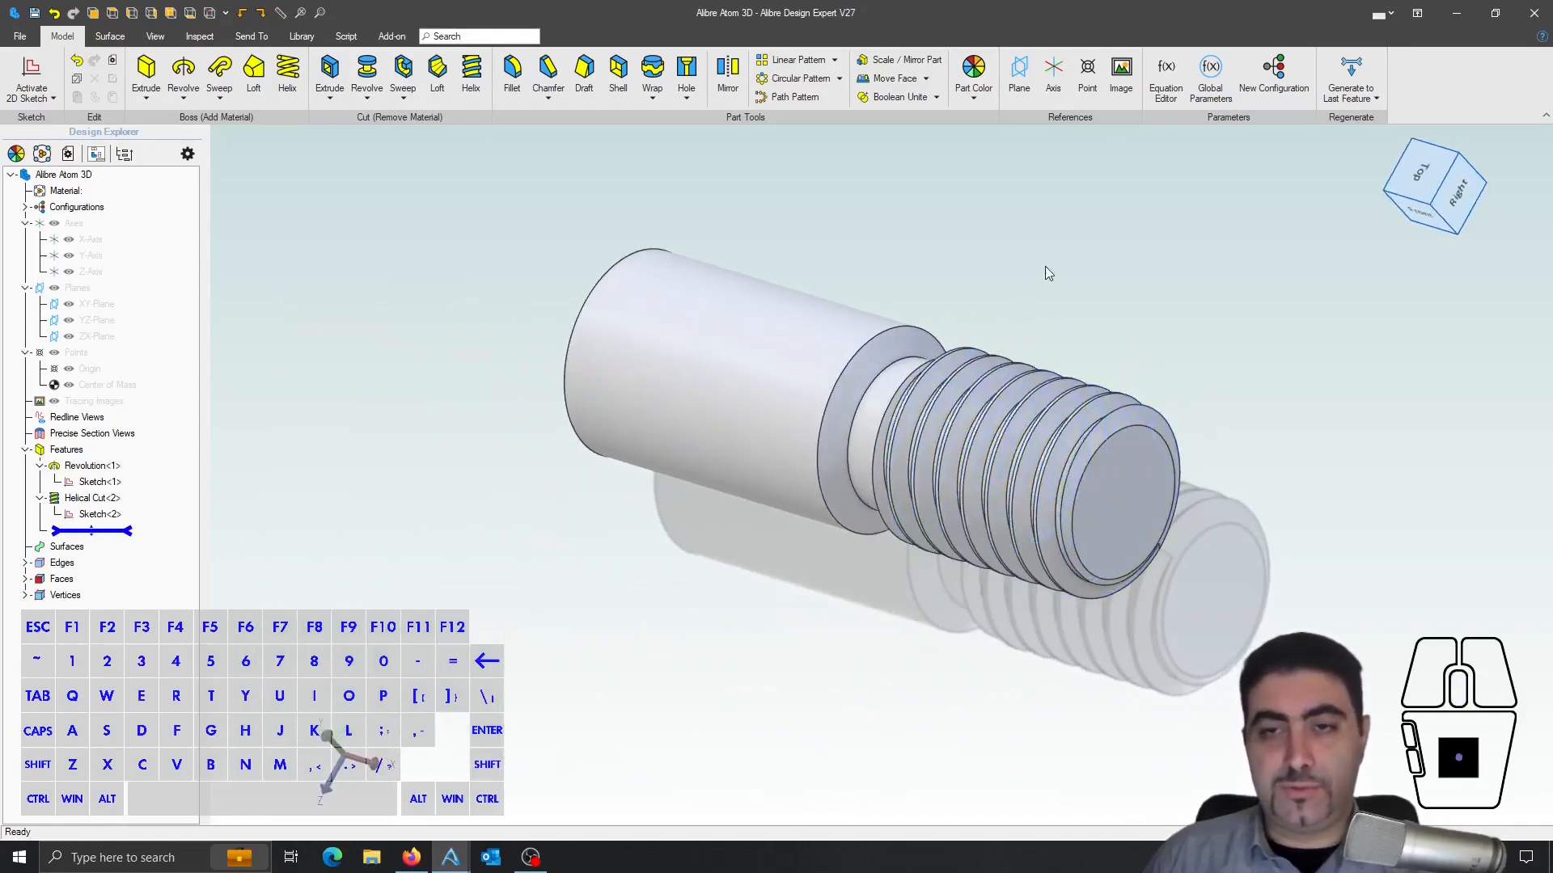
- Review the thread parameters and their equations in the Equation Editor, then view the whole shaft
{"action": "left_click", "coordinate": [1173, 104]}
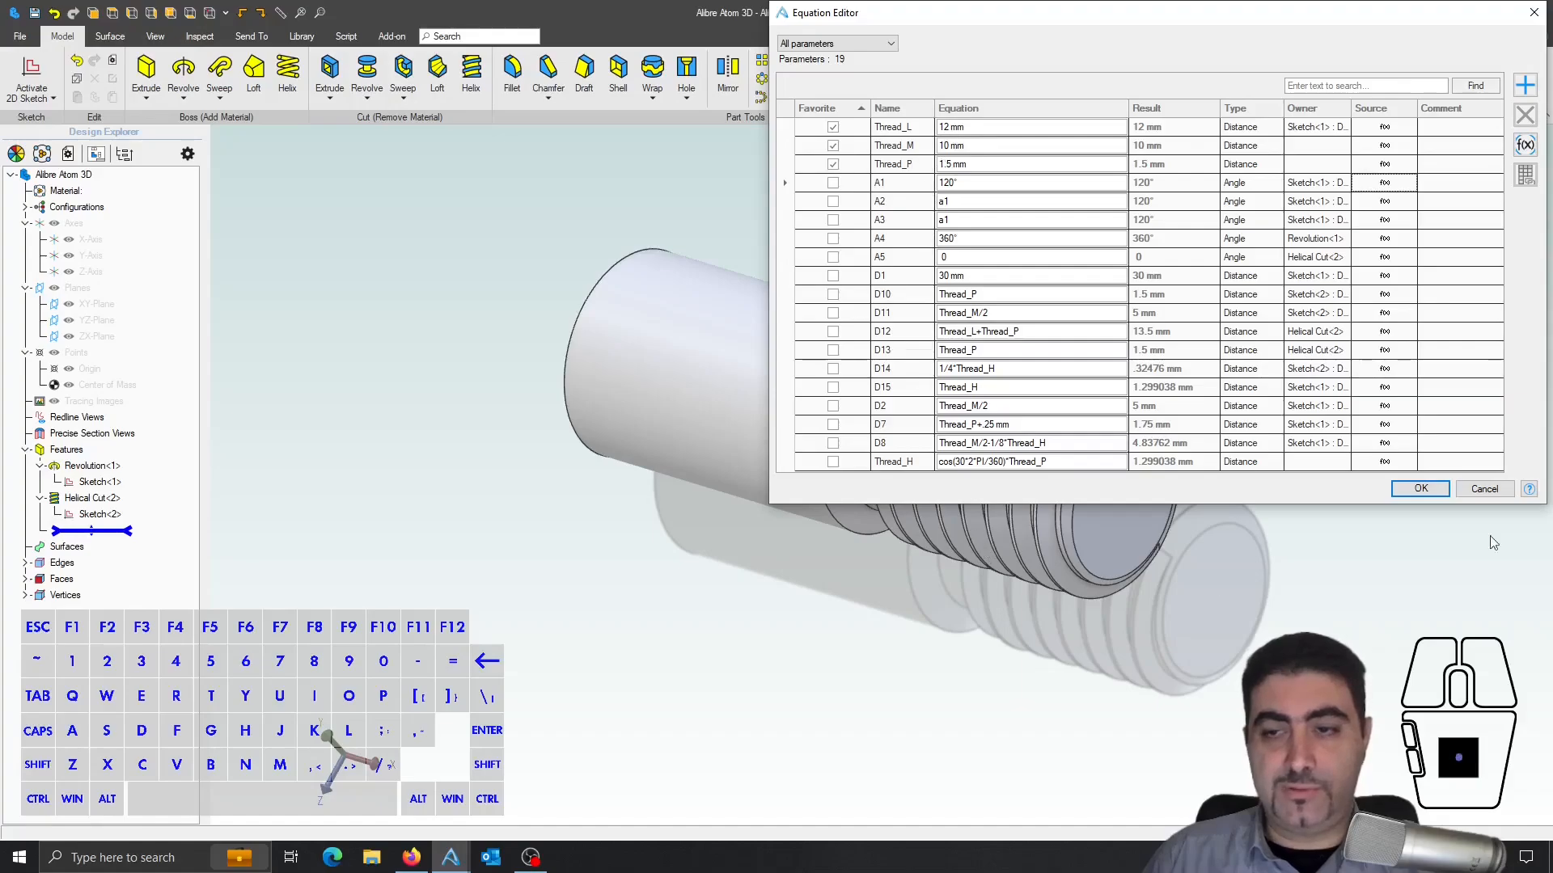
{"action": "left_click", "coordinate": [1428, 492]}
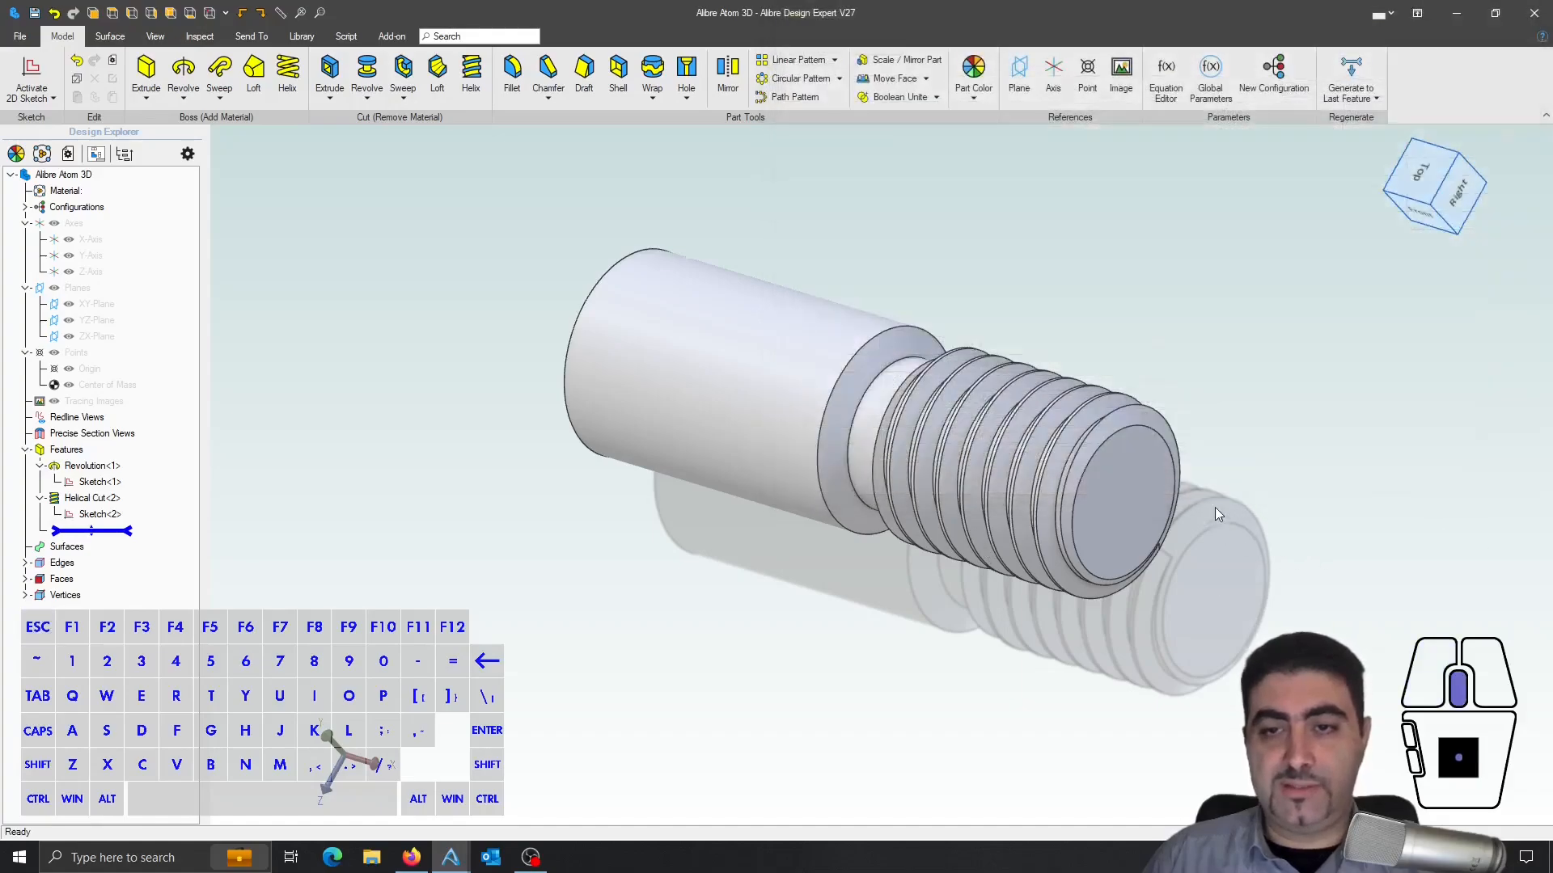
{"action": "mouse_move", "coordinate": [1215, 507]}
{"action": "middle_mouse_down"}
{"action": "mouse_move", "coordinate": [1274, 488]}
{"action": "mouse_move", "coordinate": [1236, 502]}
{"action": "middle_mouse_up"}
{"action": "middle_click_drag", "start_coordinate": [993, 454], "coordinate": [927, 485]}
{"action": "key", "text": "Escape"}
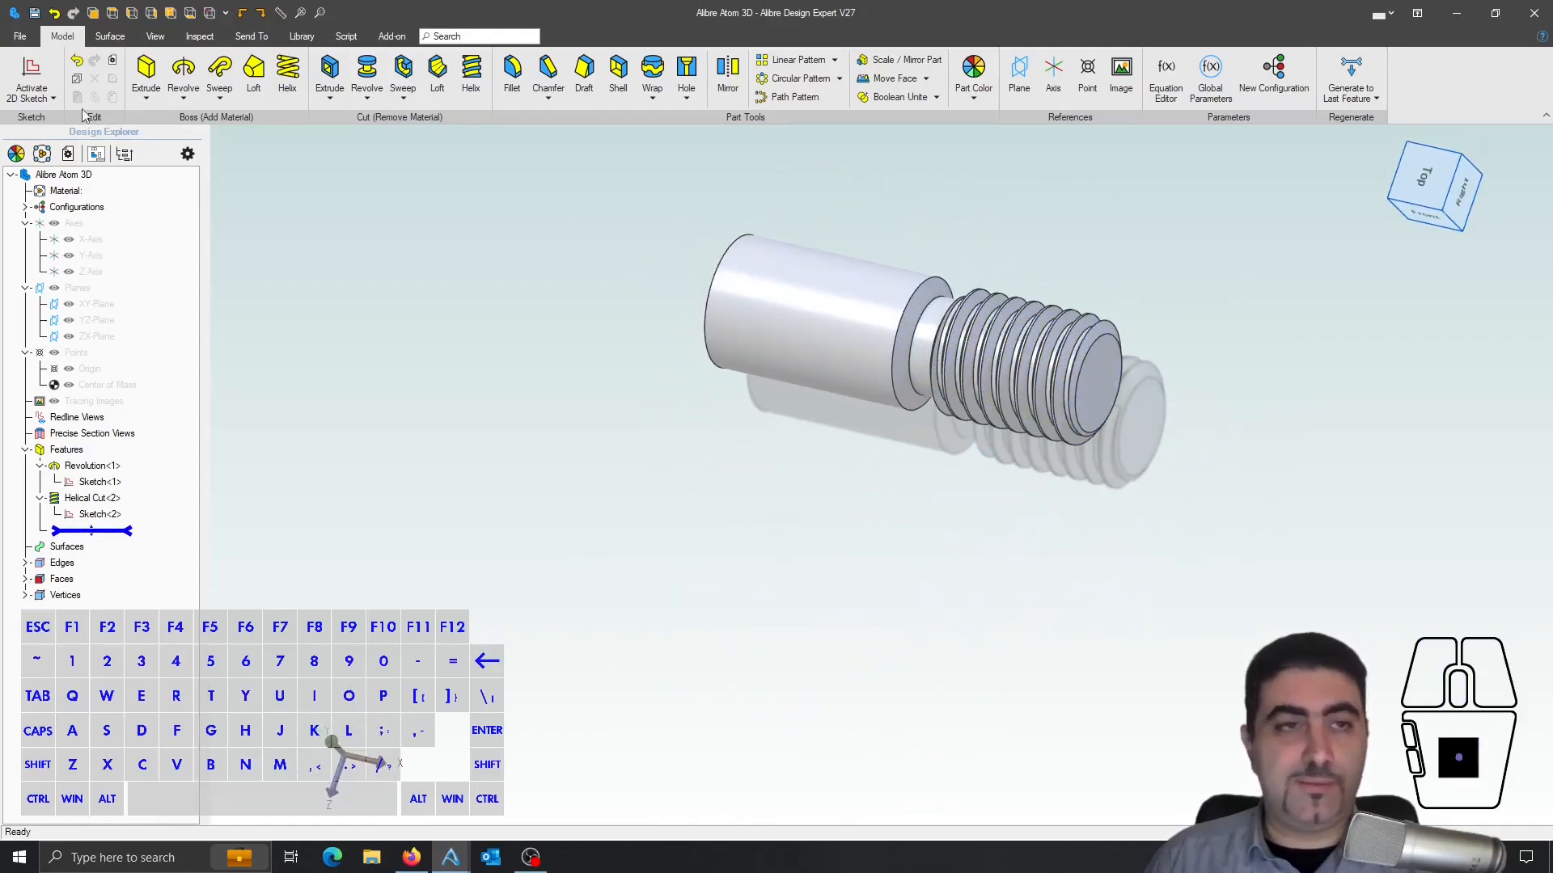
- Save the part as Alibre Atom 3D Threads in the Example folder
{"action": "key", "text": "ctrl+s"}
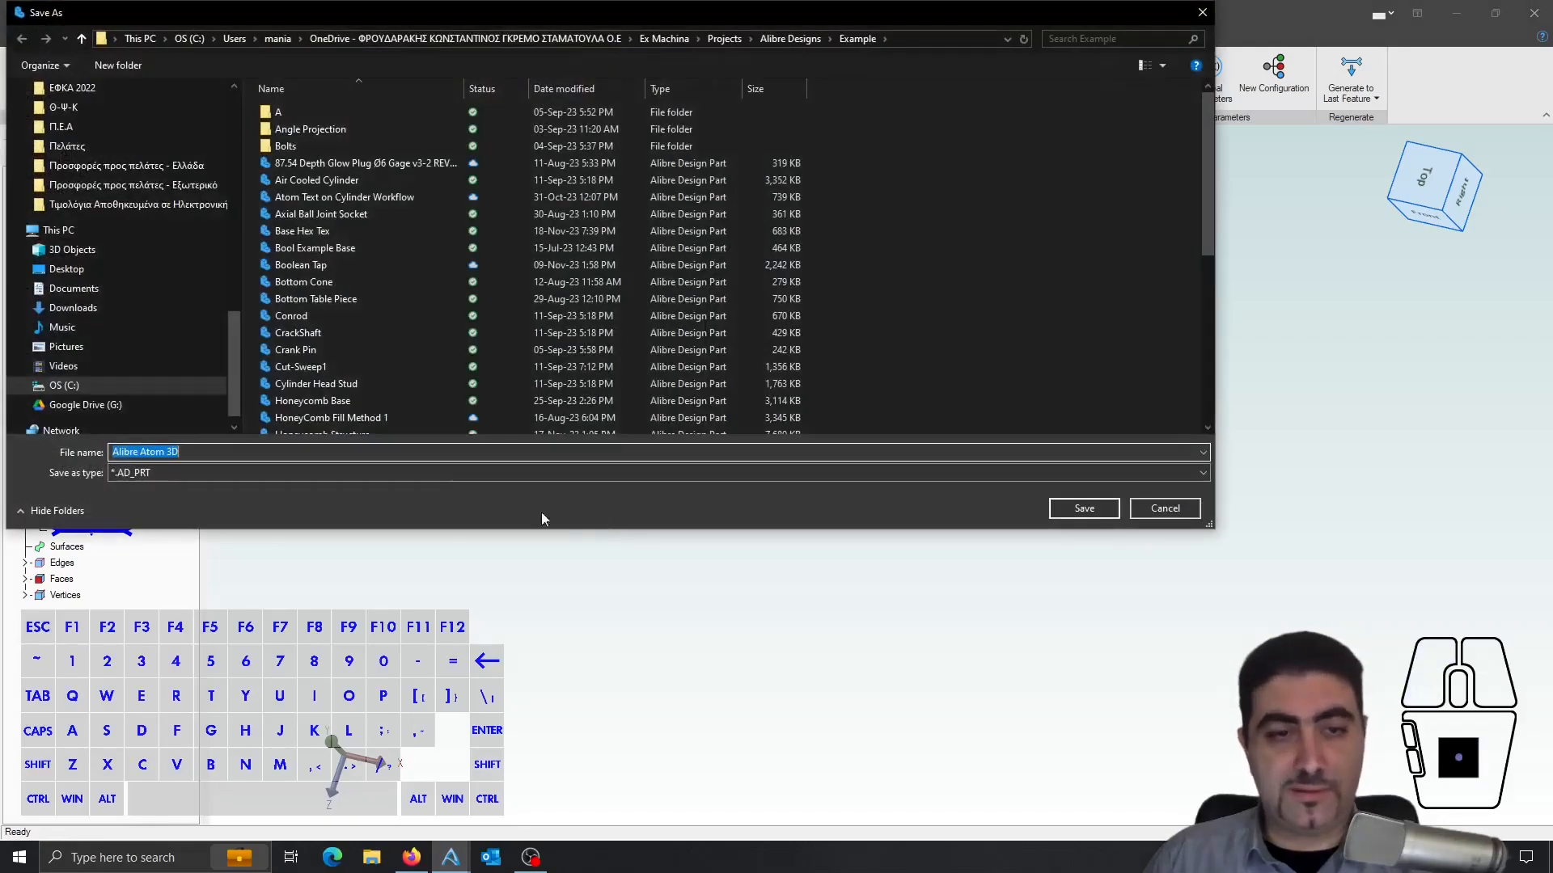
{"action": "left_click", "coordinate": [286, 452]}
{"action": "type", "text": "T"}
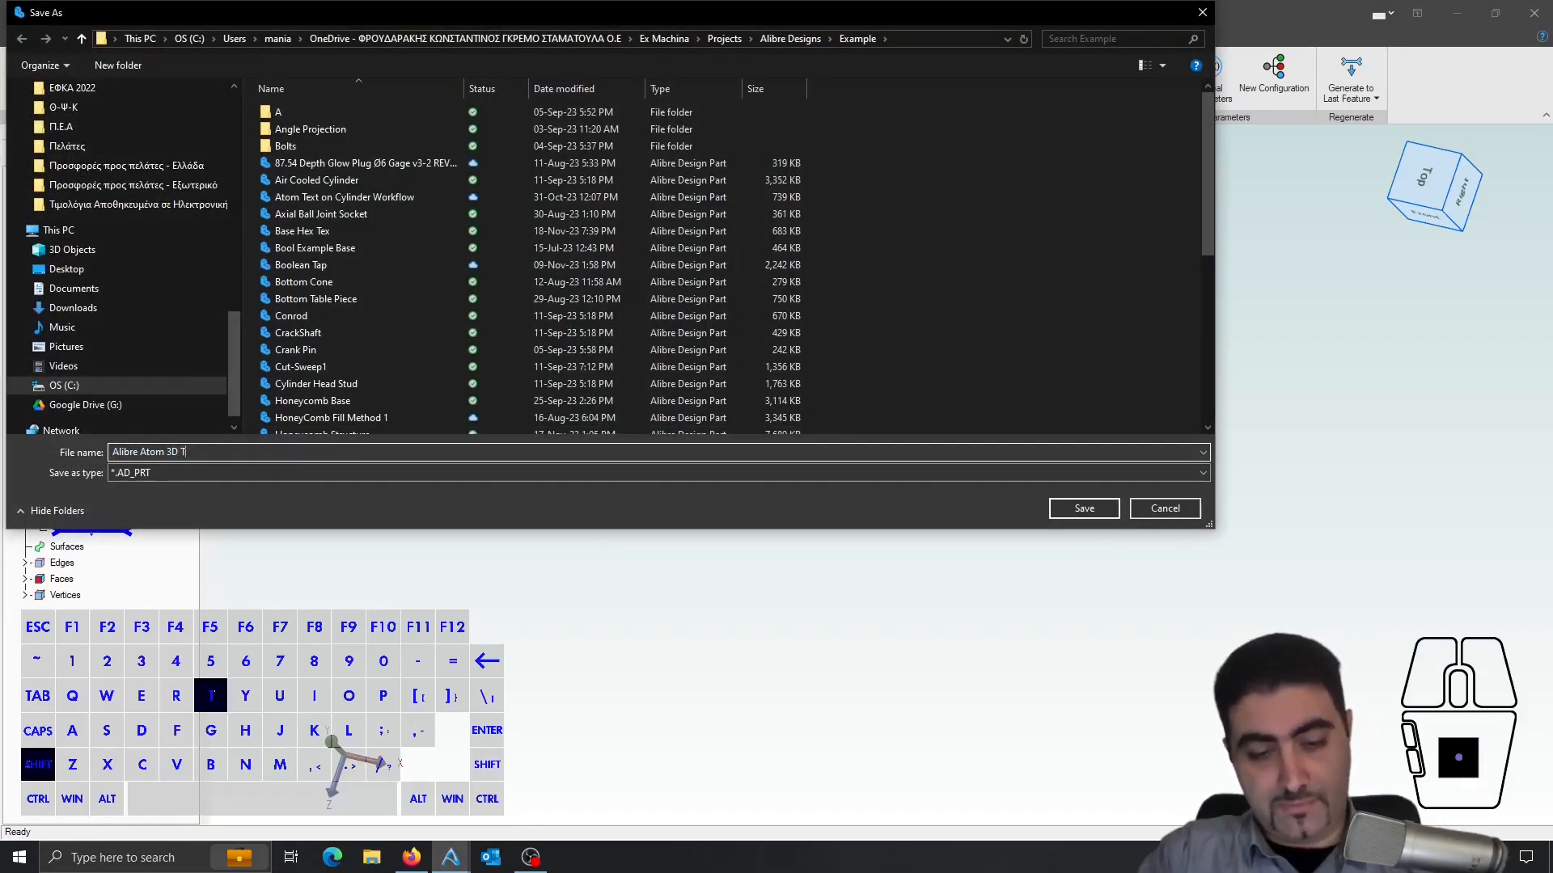
{"action": "type", "text": "hreads"}
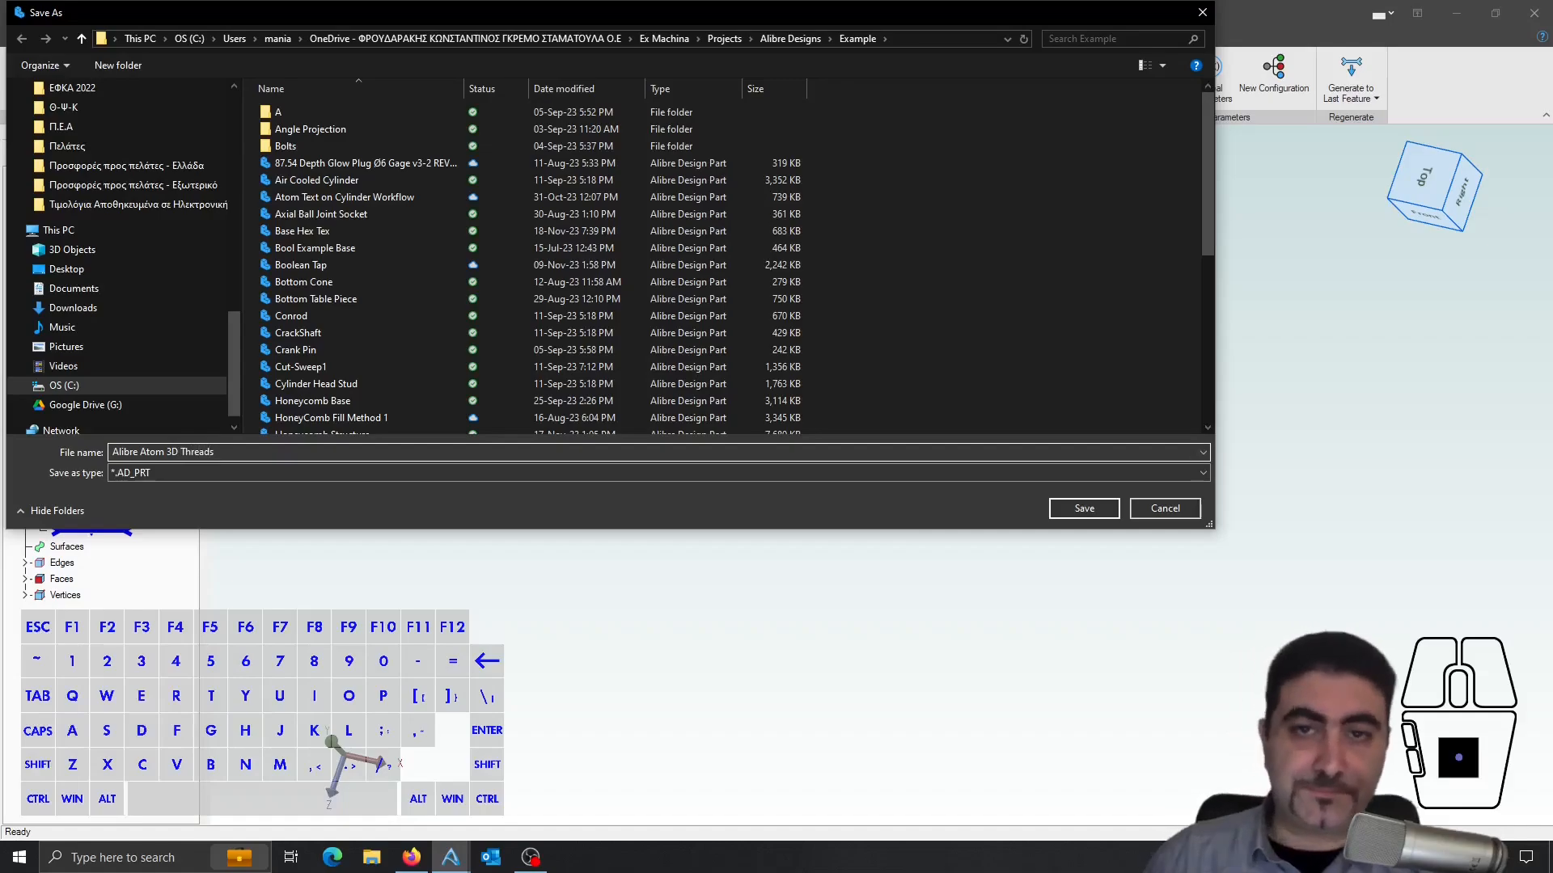
{"action": "left_click", "coordinate": [1058, 505]}
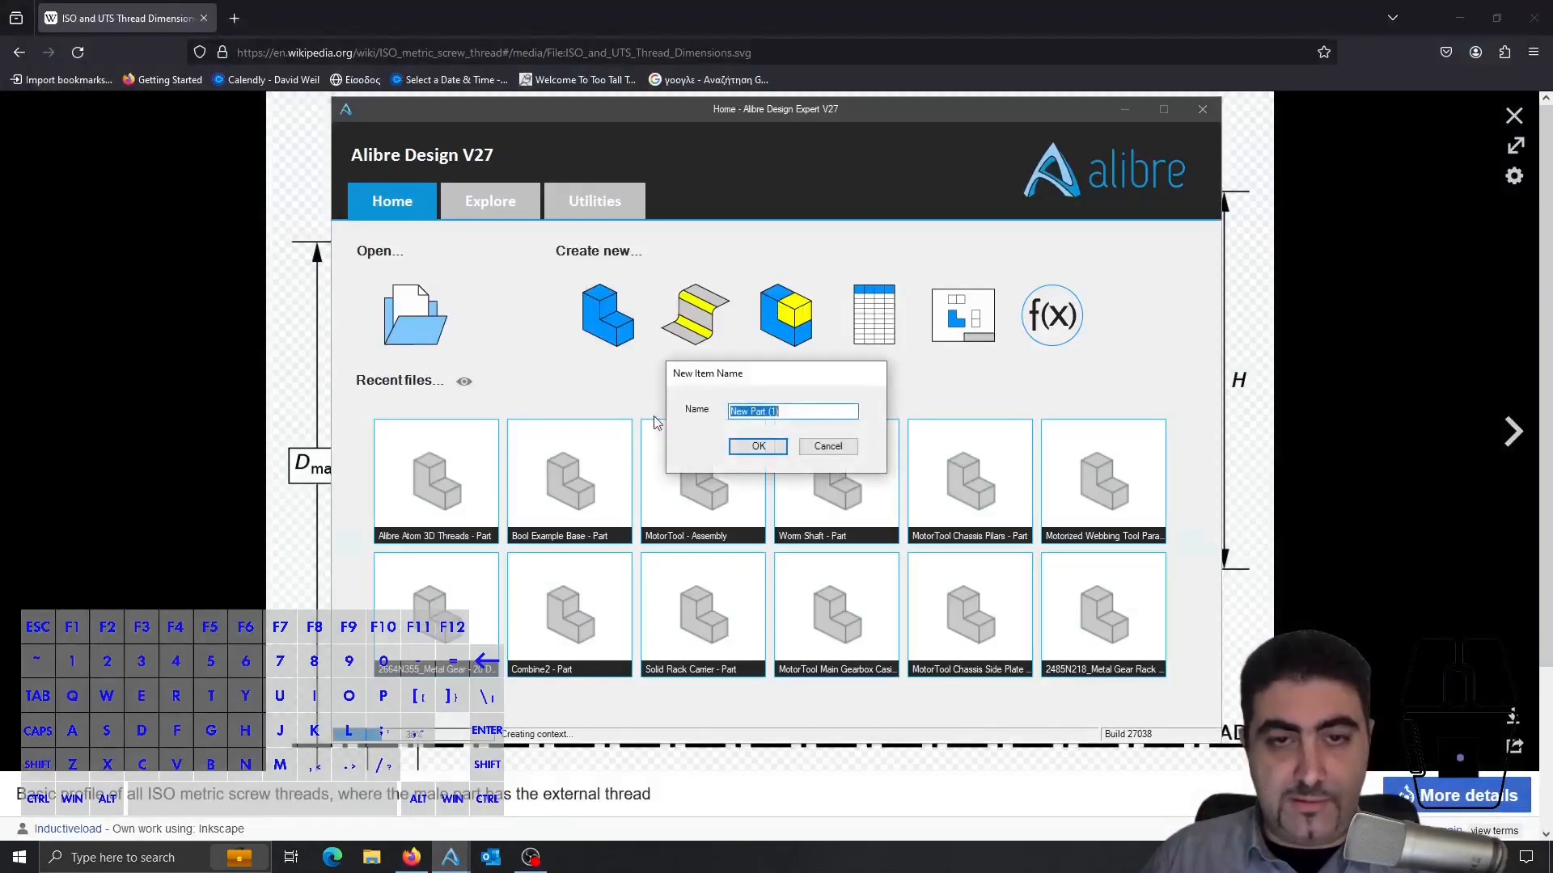
- Create a new part named Alibre Pro and bring its empty workspace to the front
{"action": "type", "text": "Ali"}
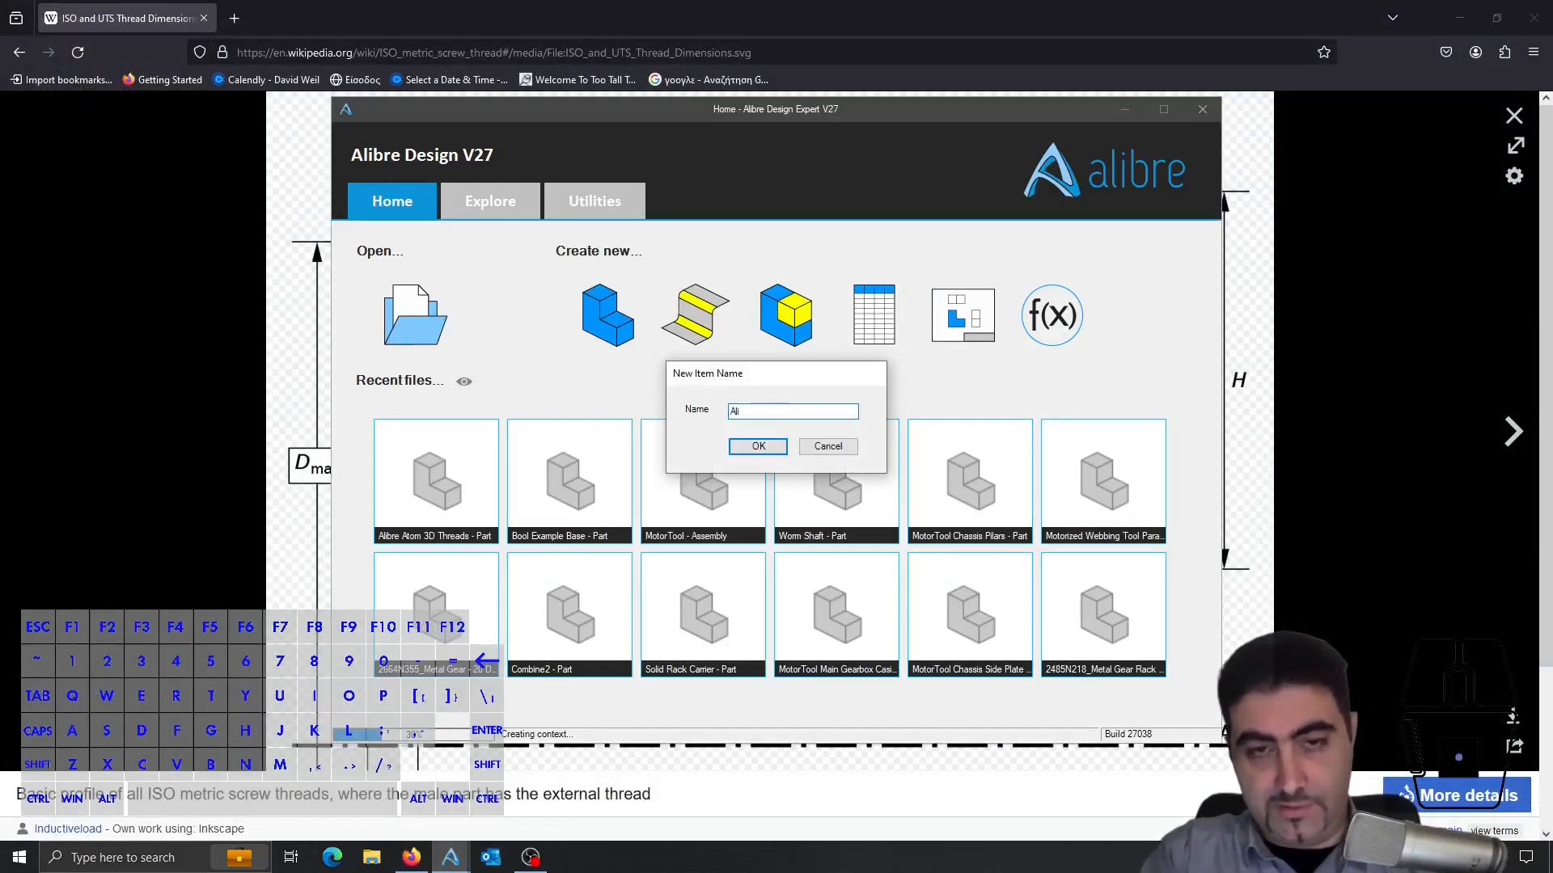
{"action": "type", "text": "bre"}
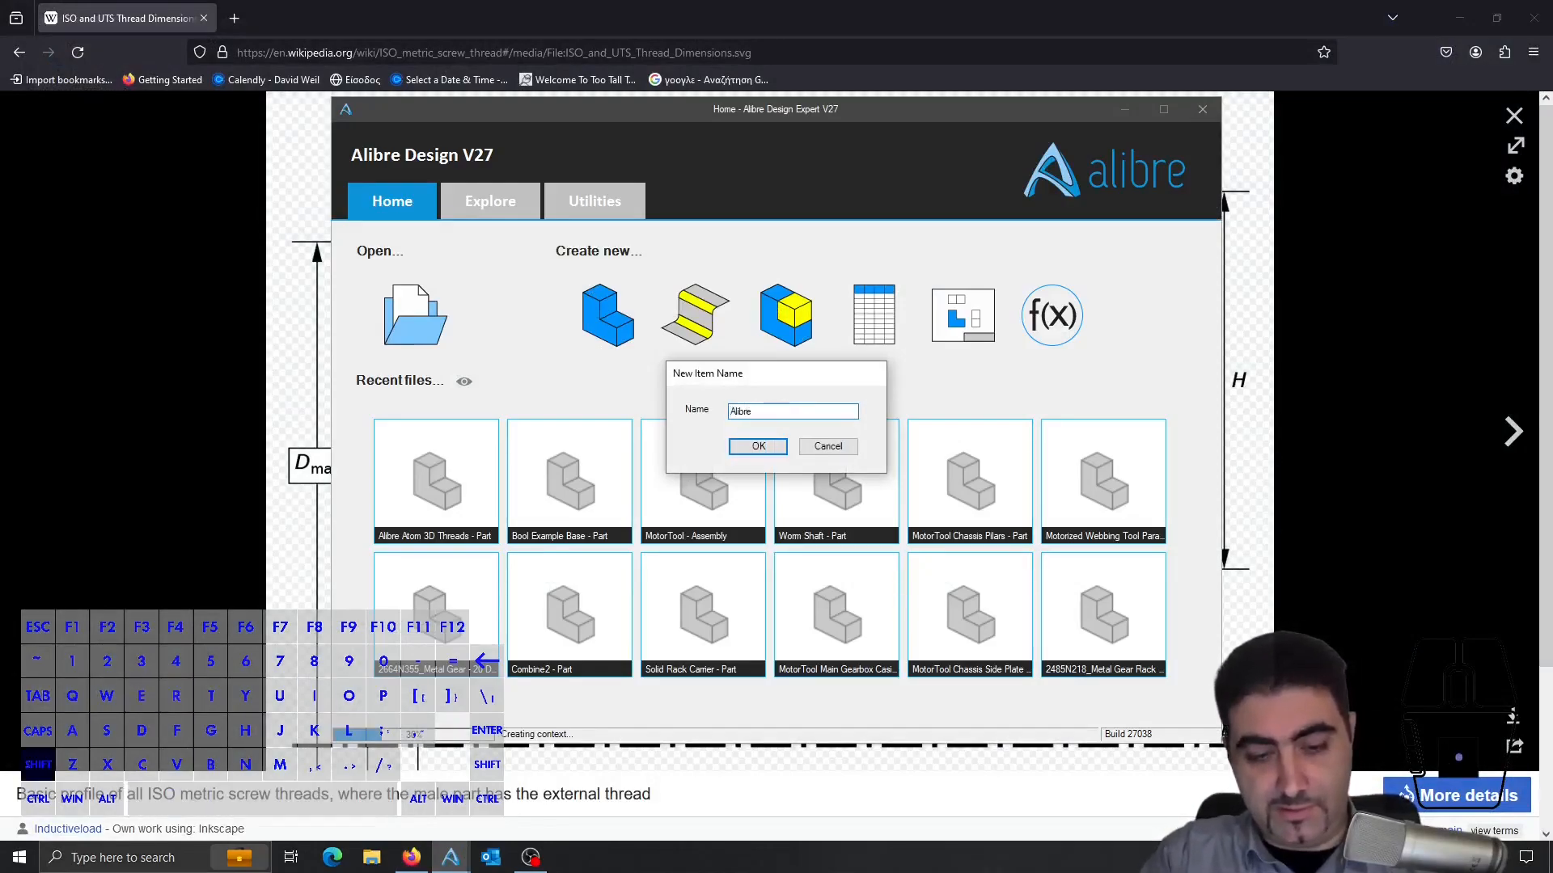
{"action": "type", "text": " Pro"}
{"action": "key", "text": "Return"}
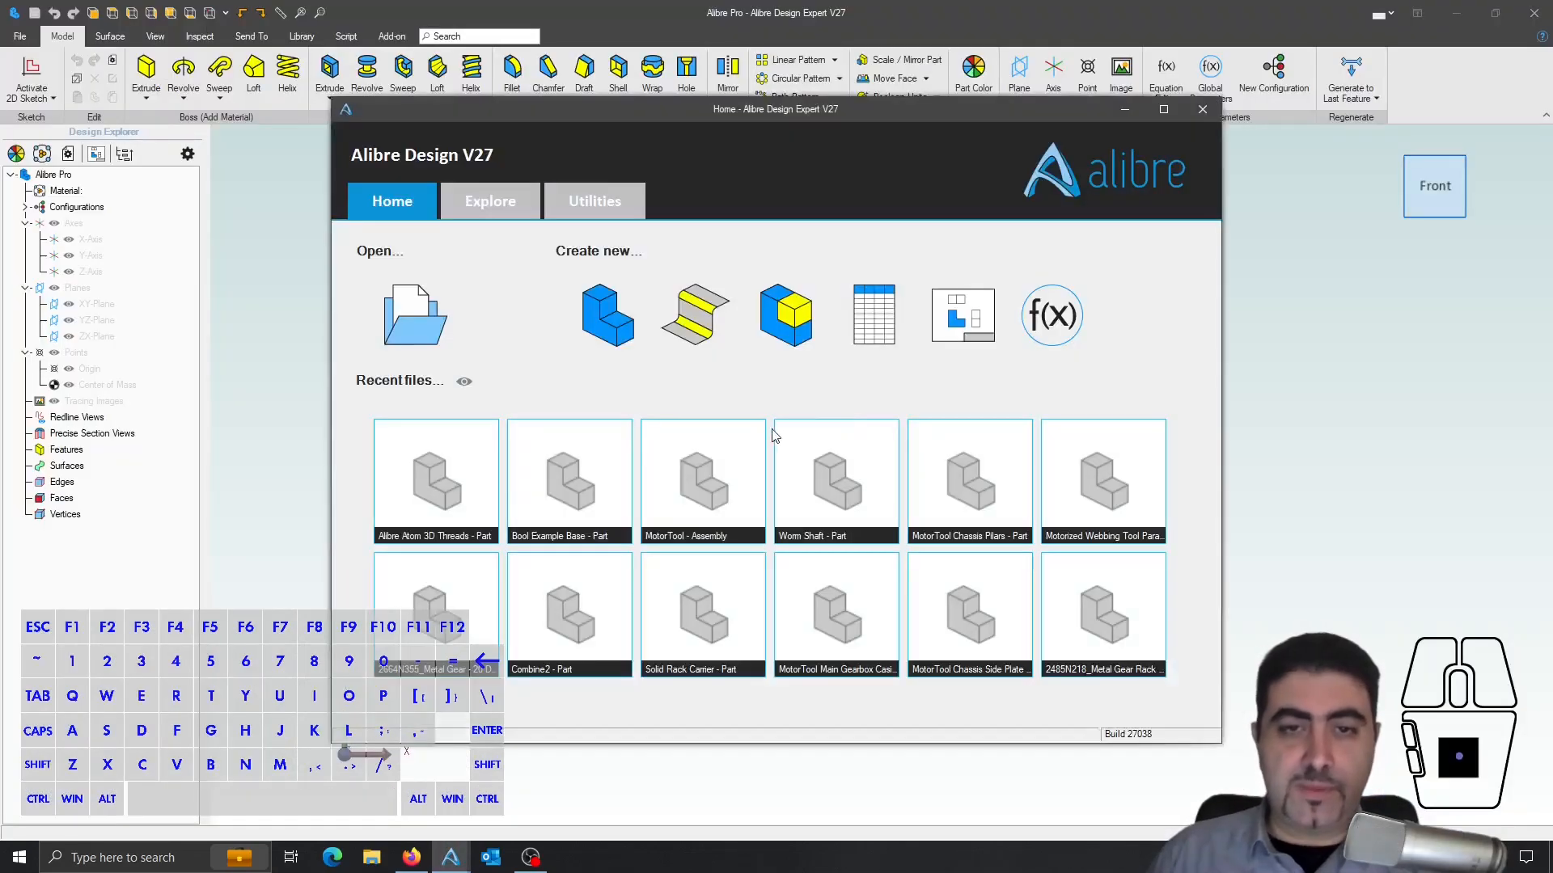
{"action": "left_click", "coordinate": [1384, 419]}
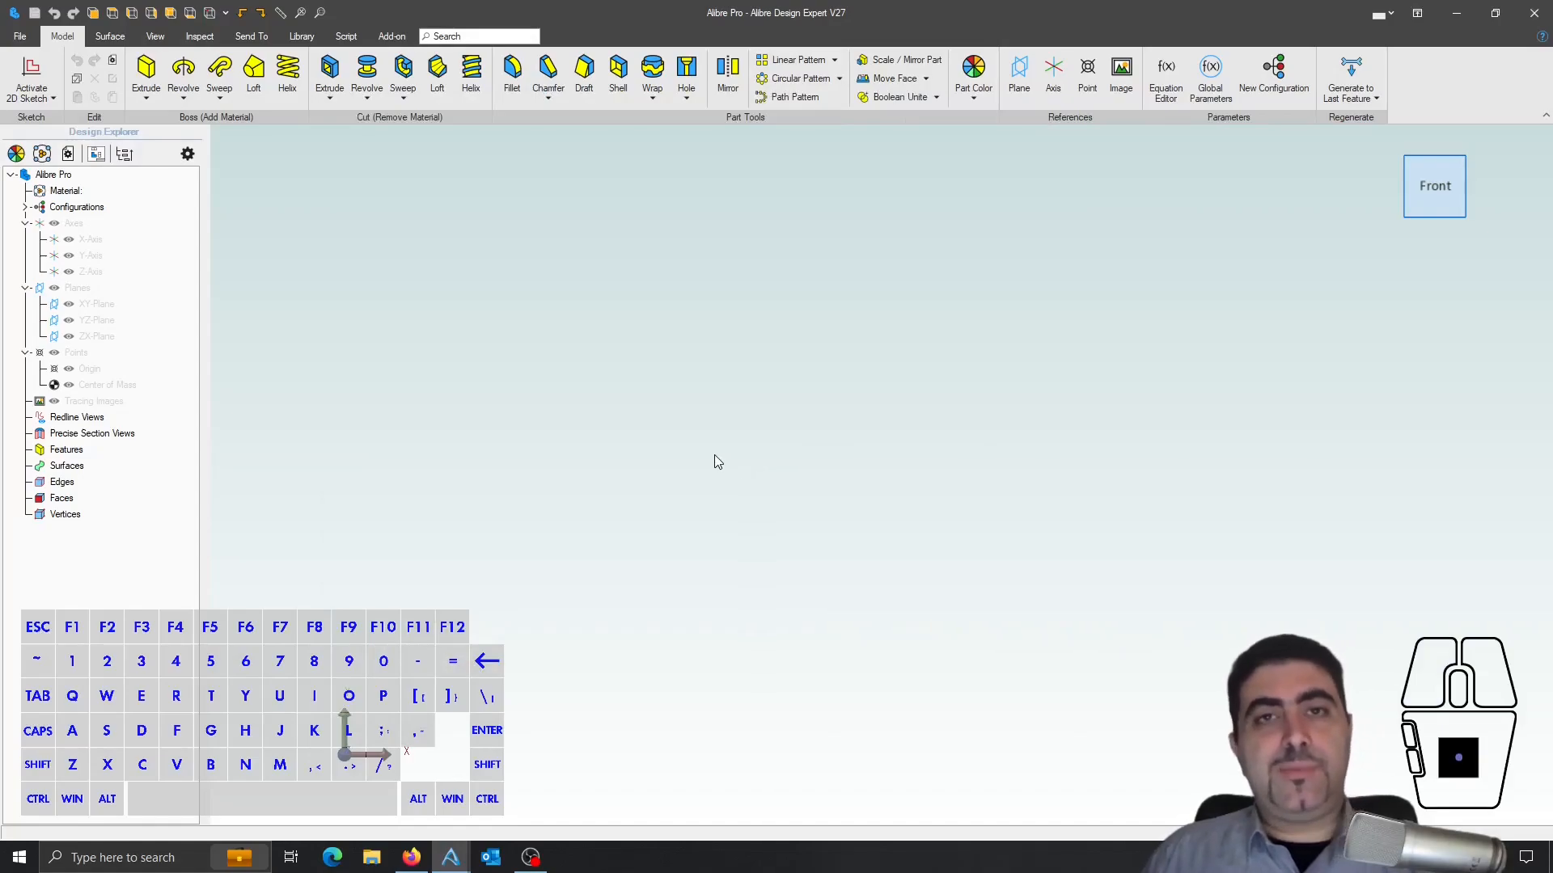
{"action": "left_click", "coordinate": [299, 36]}
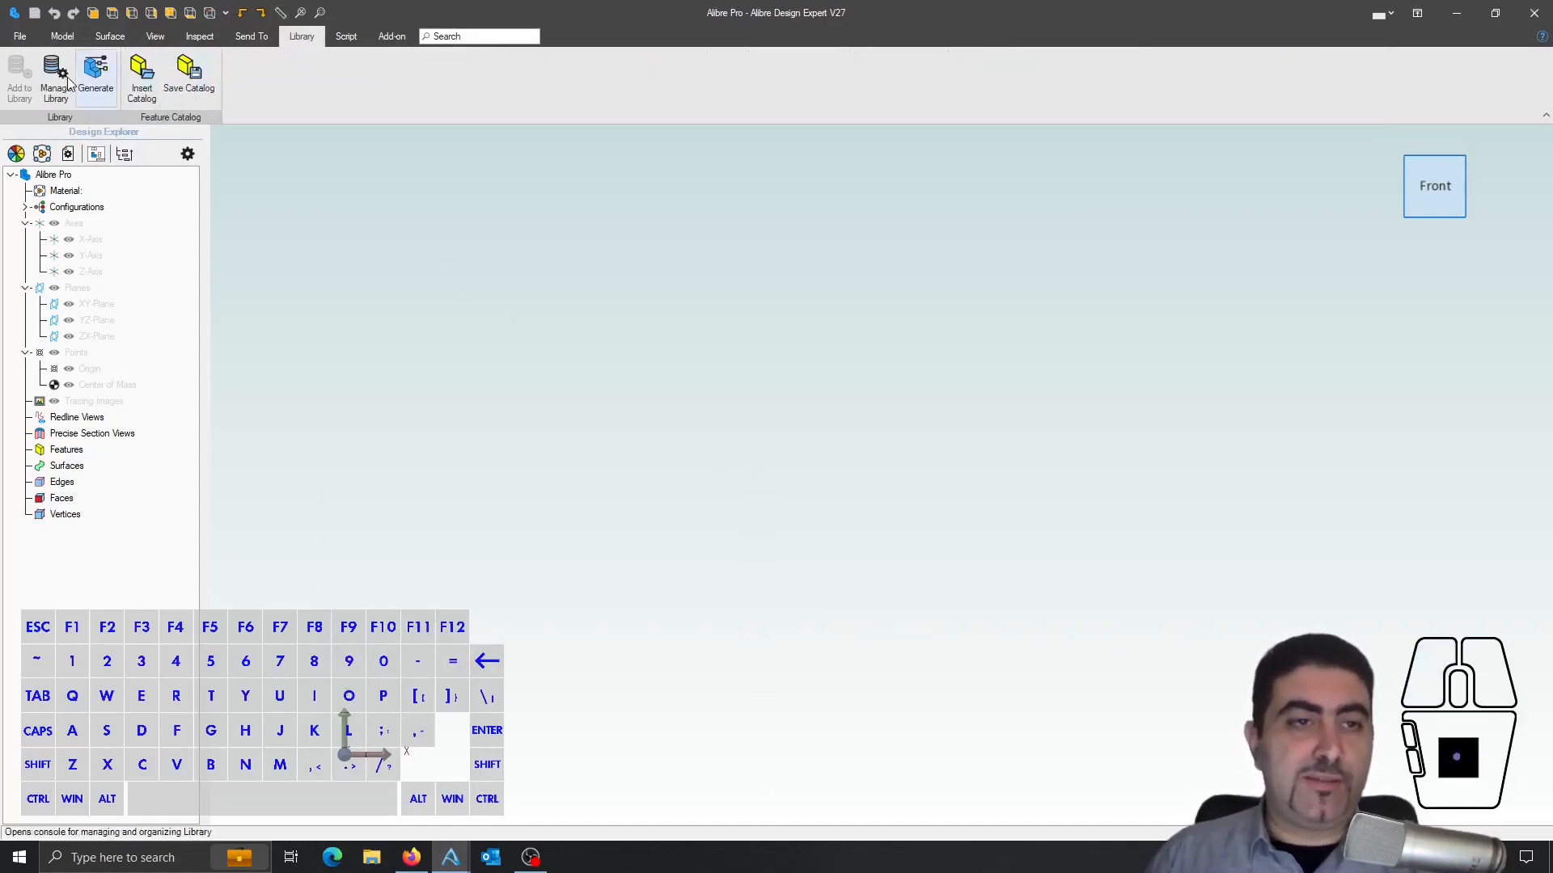
{"action": "left_click", "coordinate": [62, 36]}
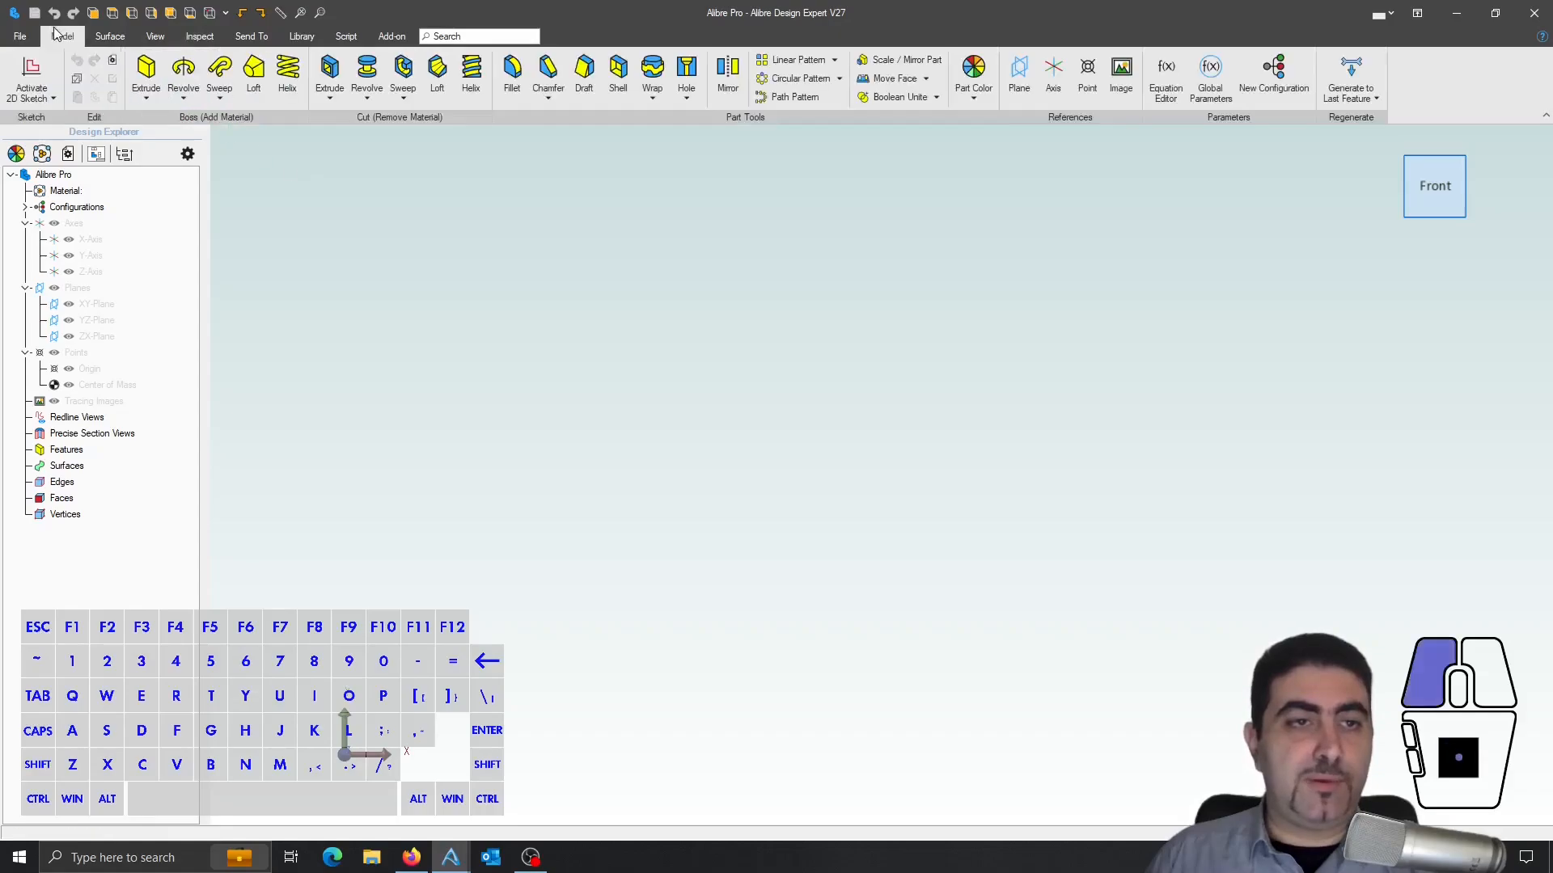
{"action": "left_click", "coordinate": [935, 98]}
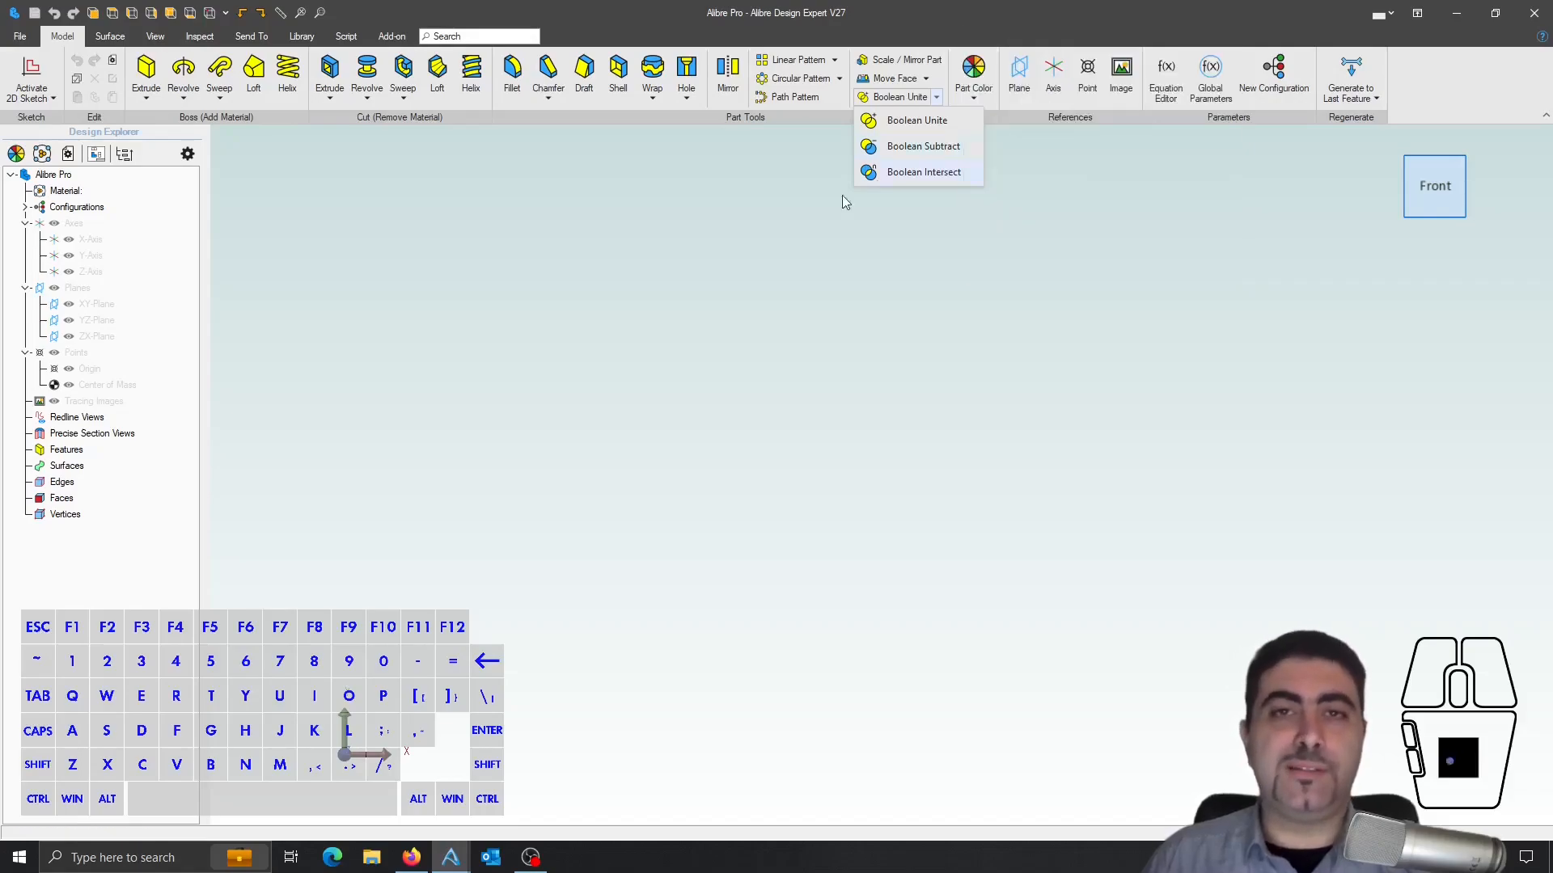
{"action": "left_click", "coordinate": [655, 302]}
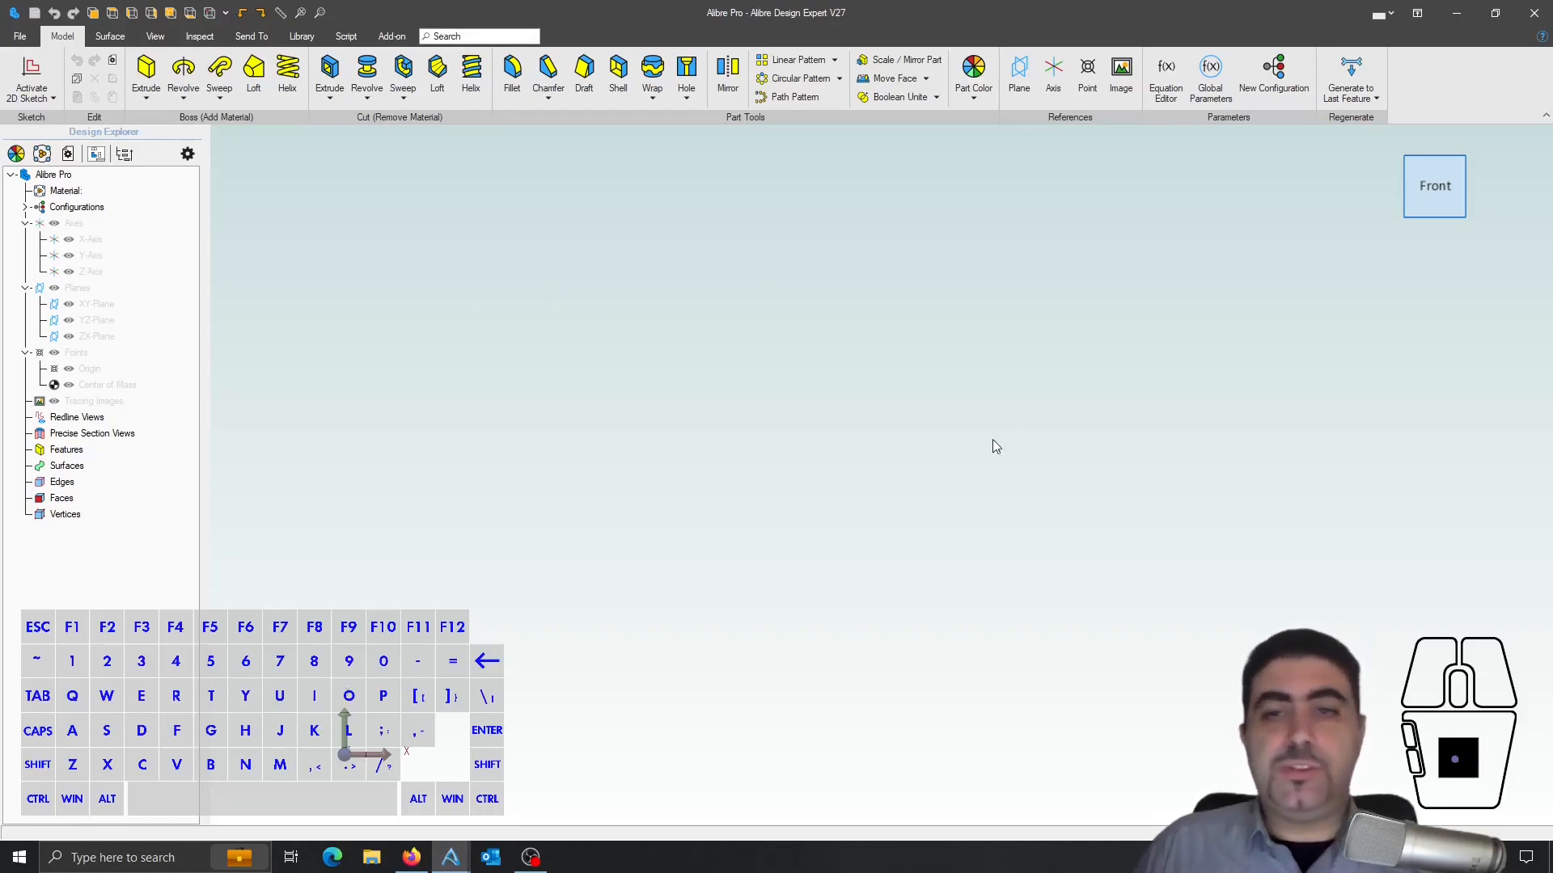
- Generate the first Threading item from the Fasteners category of My Parts Catalog, under Machine Elements
{"action": "left_click", "coordinate": [299, 36]}
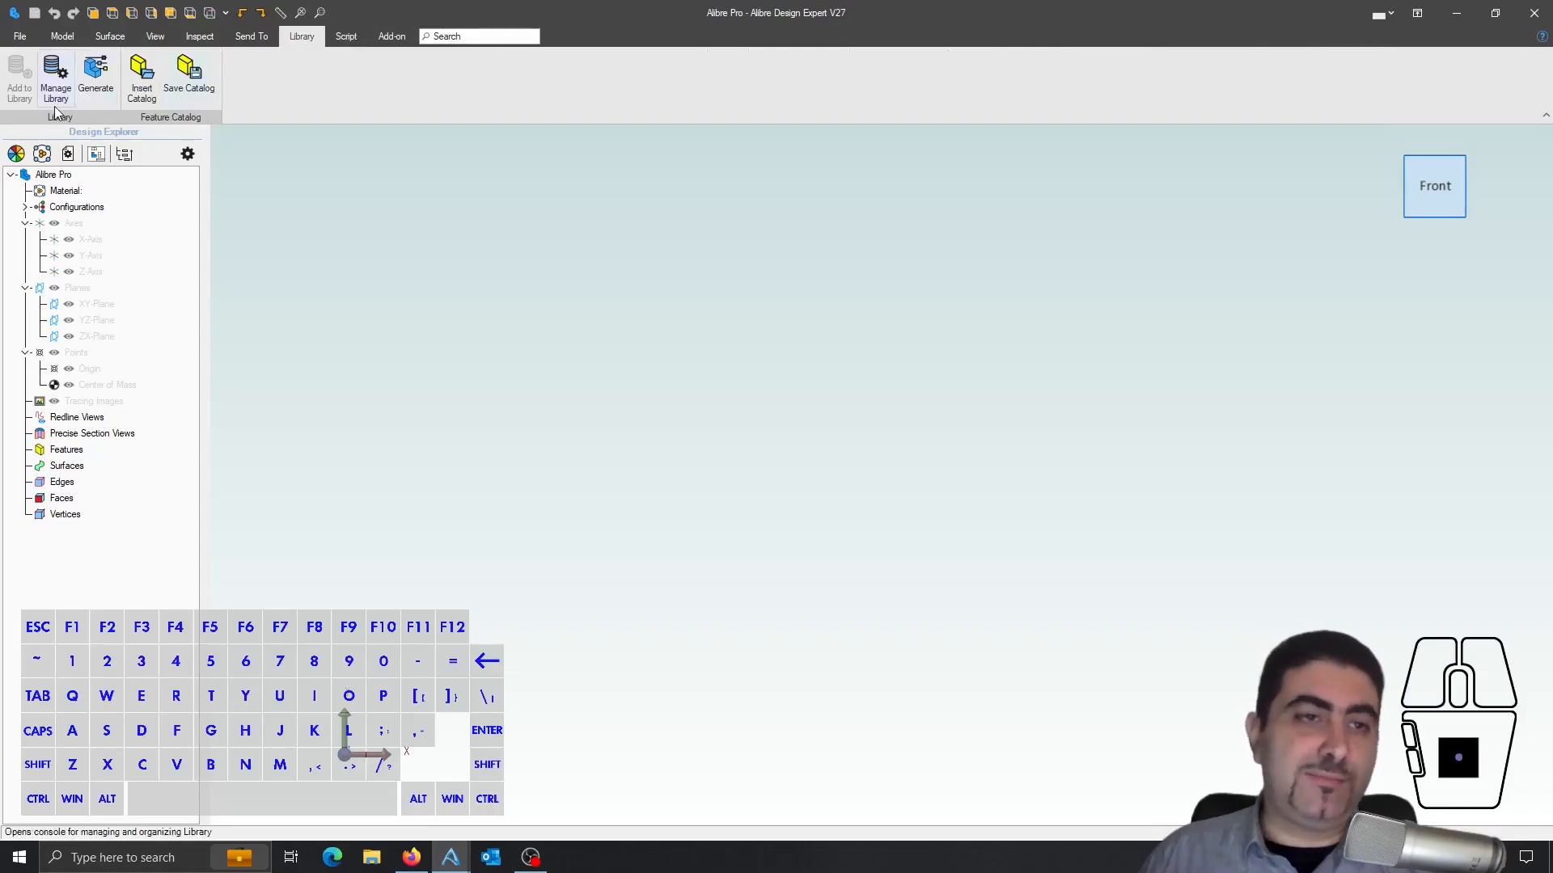
{"action": "left_click", "coordinate": [95, 88]}
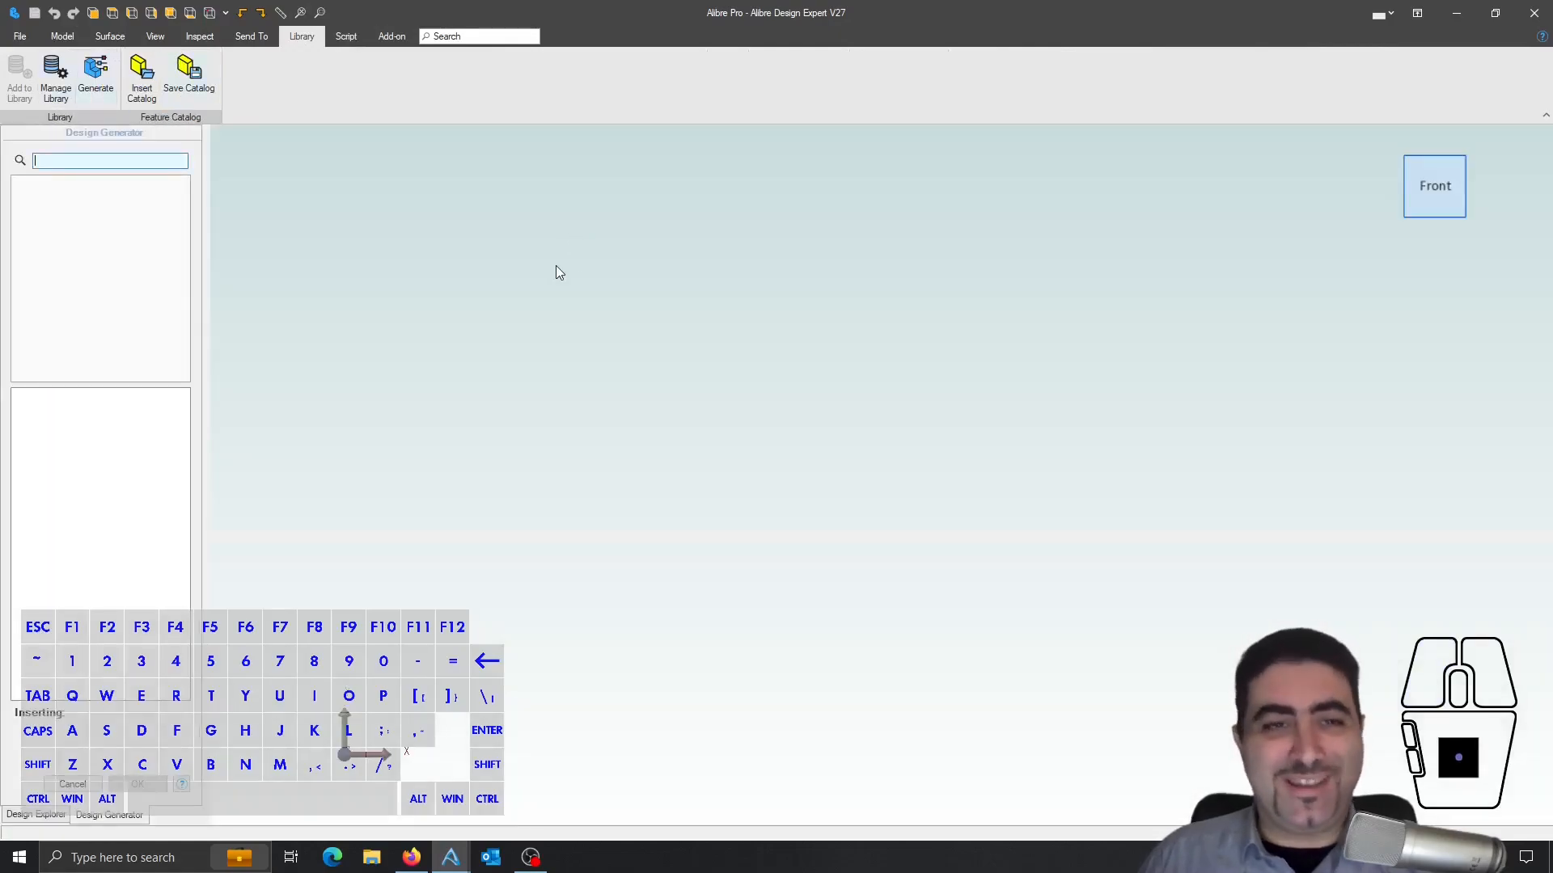
{"action": "left_click", "coordinate": [20, 184]}
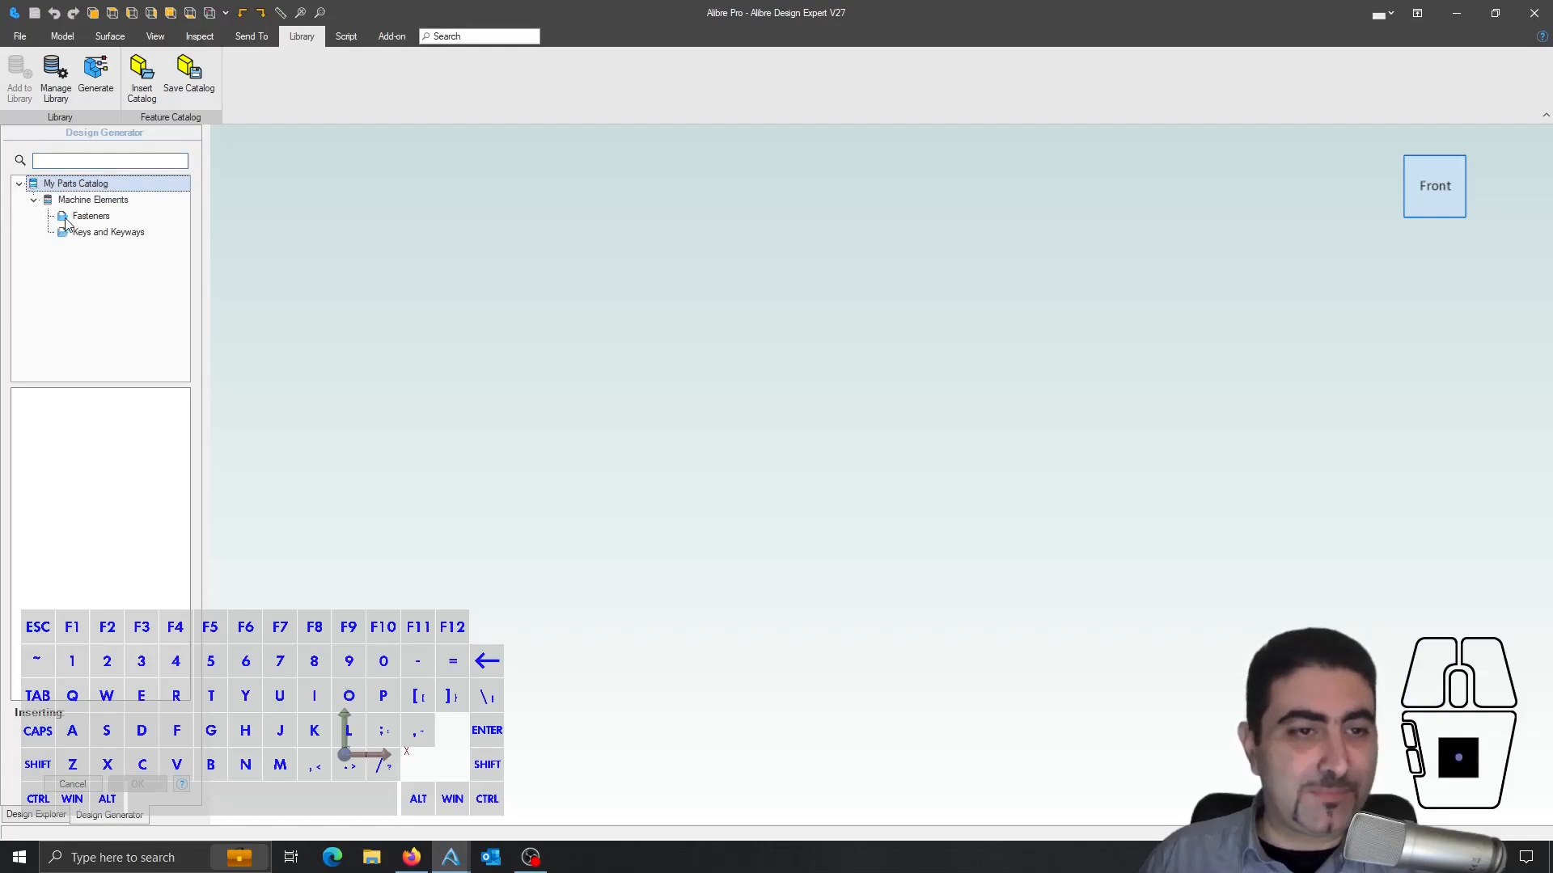
{"action": "left_click", "coordinate": [66, 217]}
{"action": "left_click", "coordinate": [39, 425]}
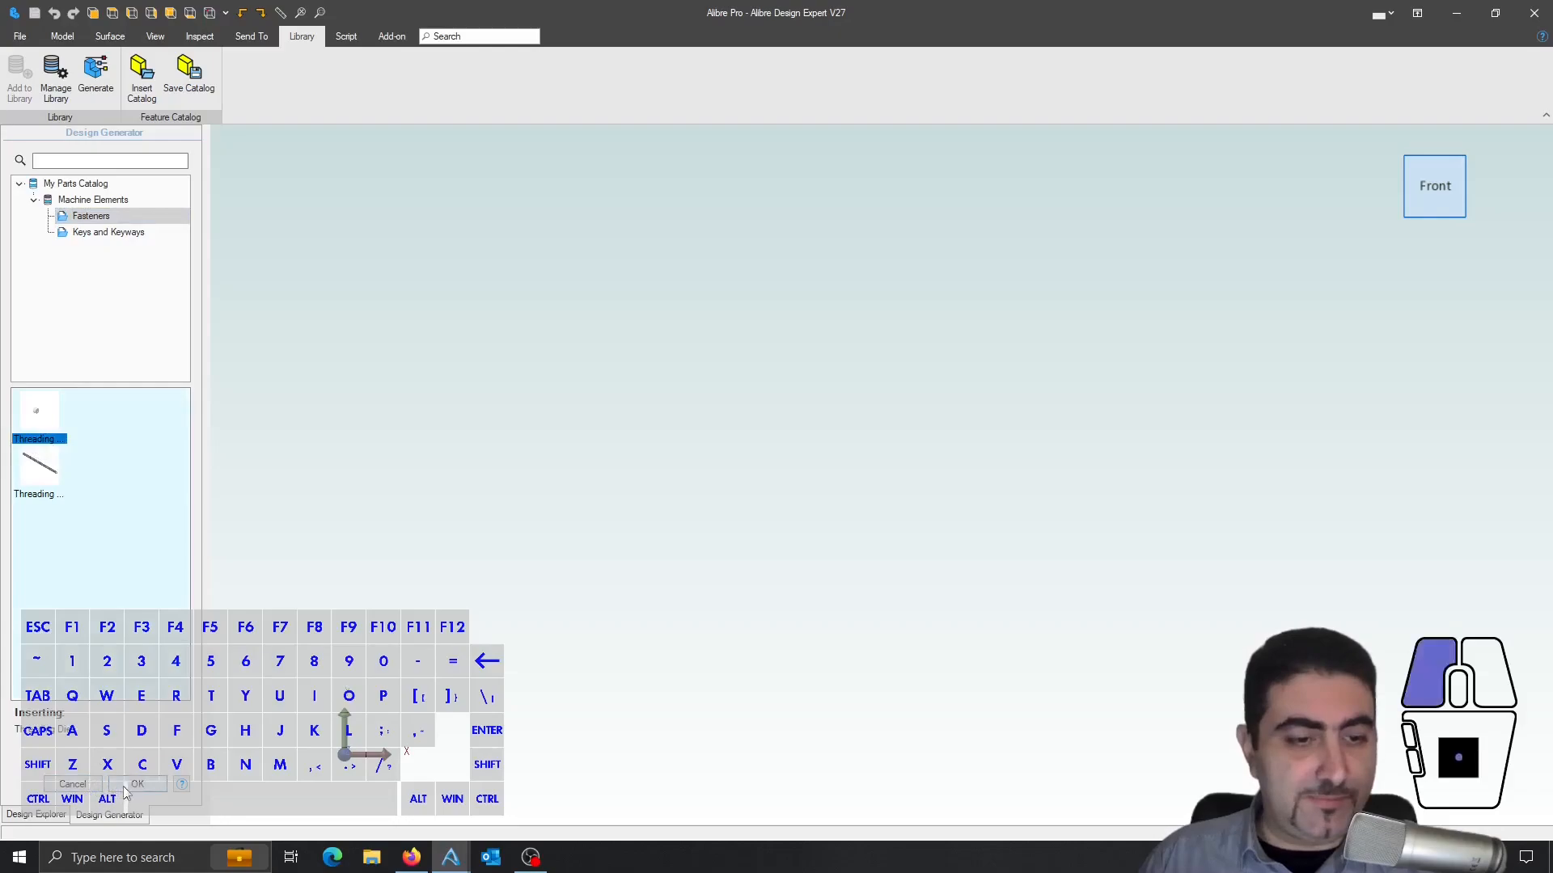
{"action": "left_click", "coordinate": [128, 784]}
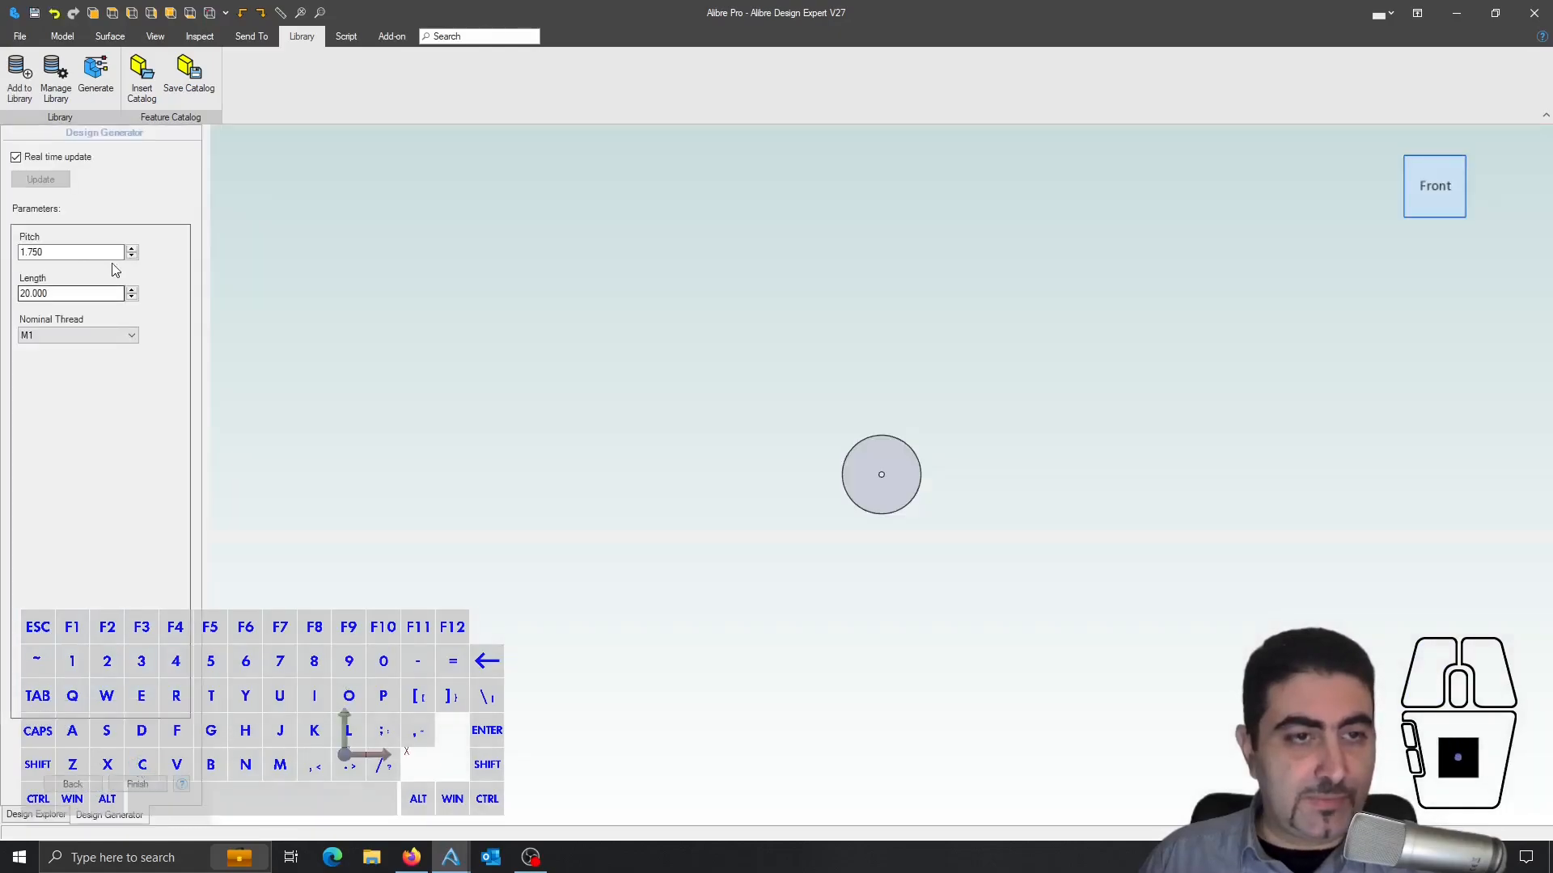
- Generate the threading part with nominal thread M6, a pitch of 1 and a length of 15
{"action": "left_click", "coordinate": [74, 335]}
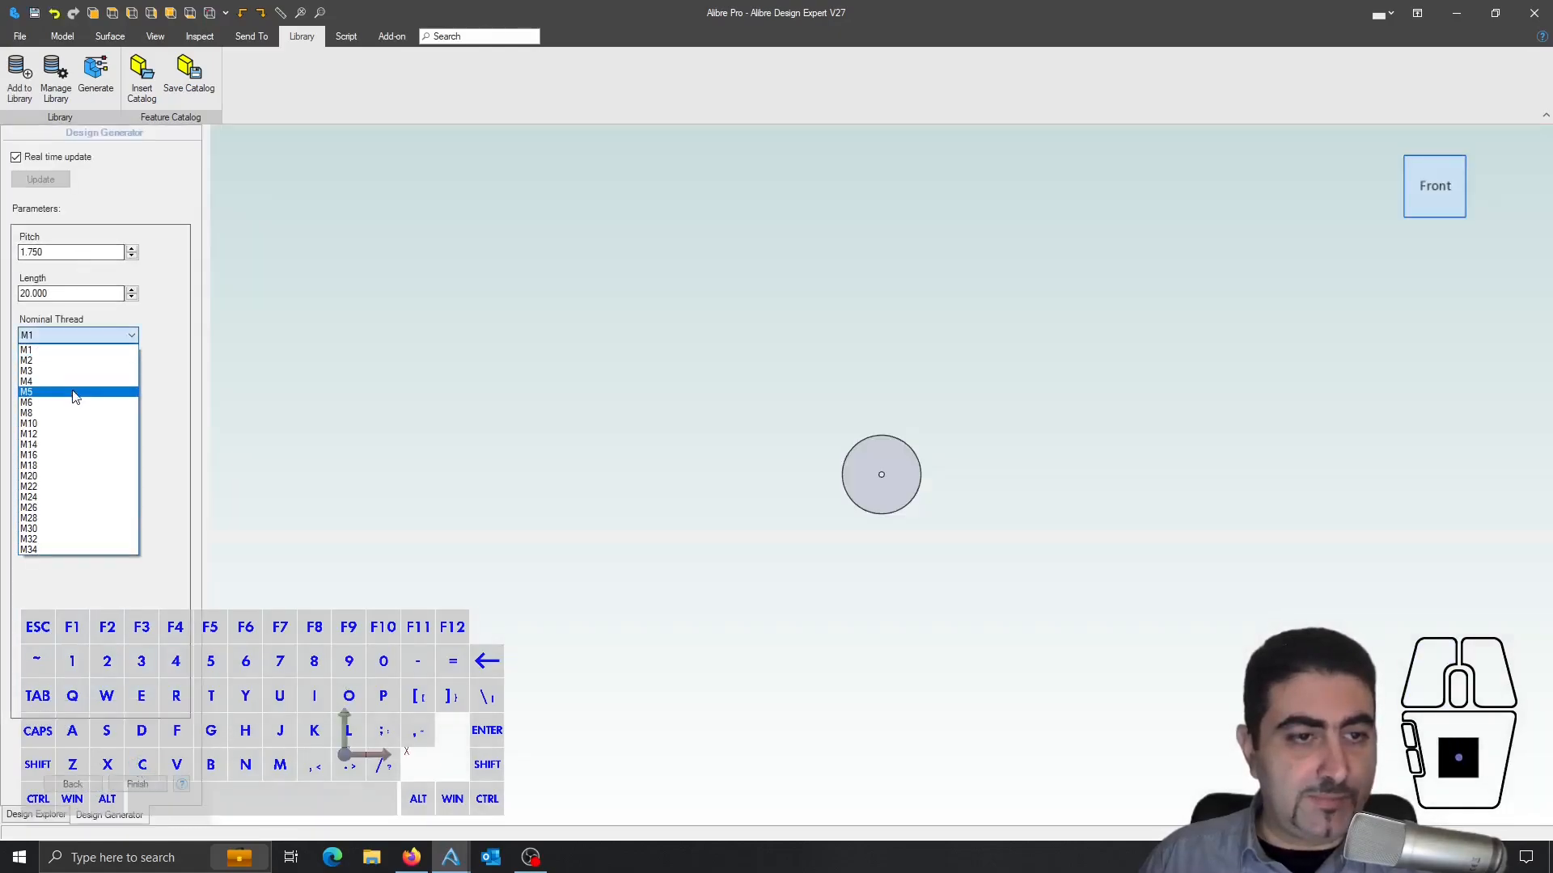
{"action": "left_click", "coordinate": [71, 398]}
{"action": "left_click", "coordinate": [49, 335]}
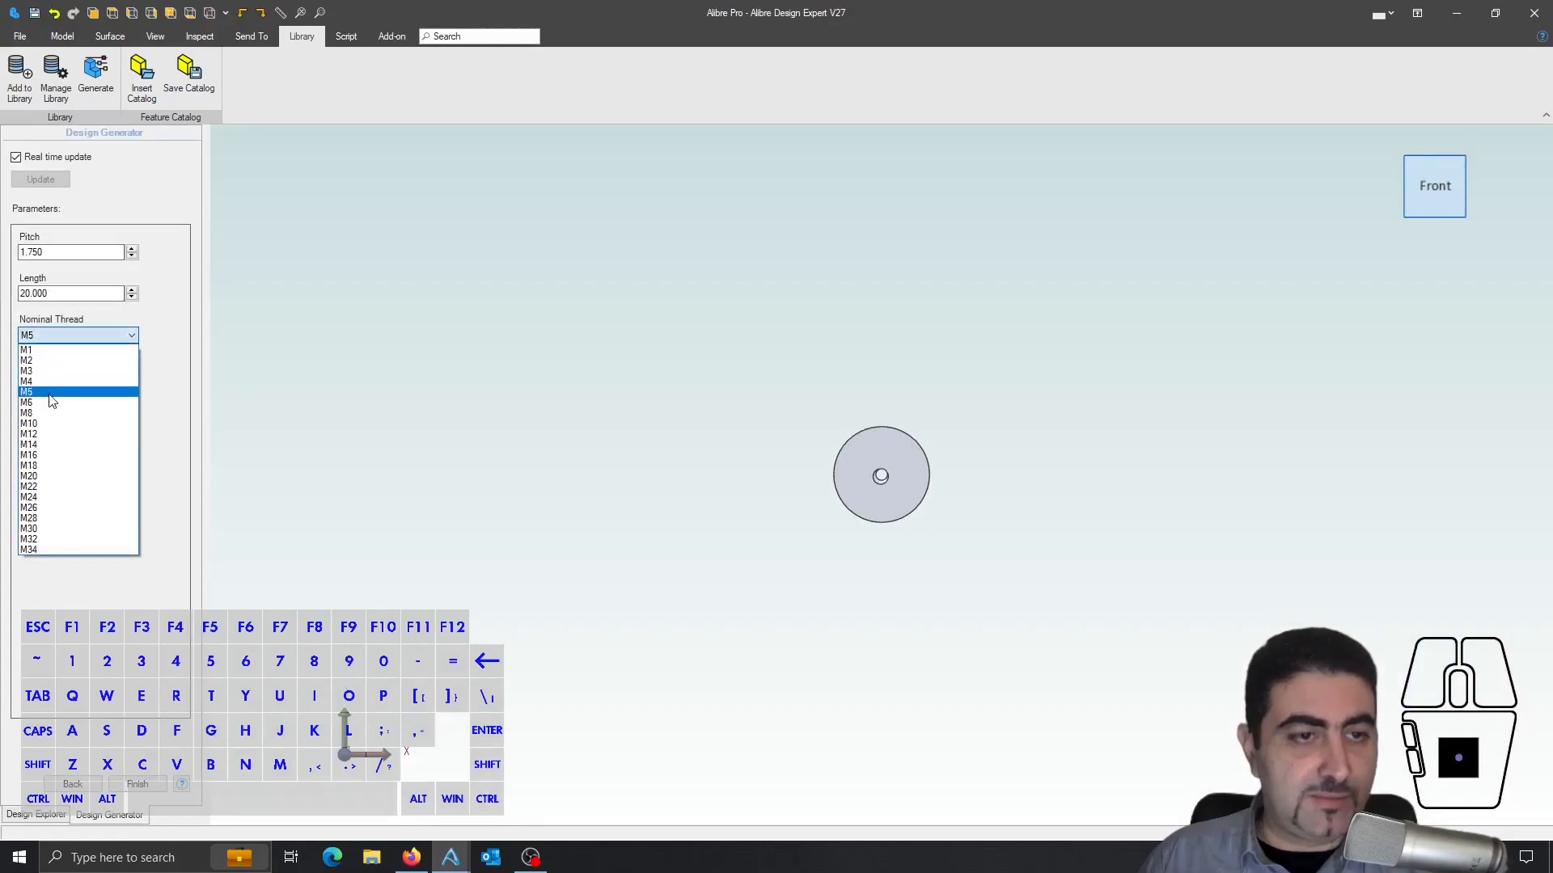
{"action": "left_click", "coordinate": [48, 403]}
{"action": "double_click", "coordinate": [32, 252]}
{"action": "type", "text": "1"}
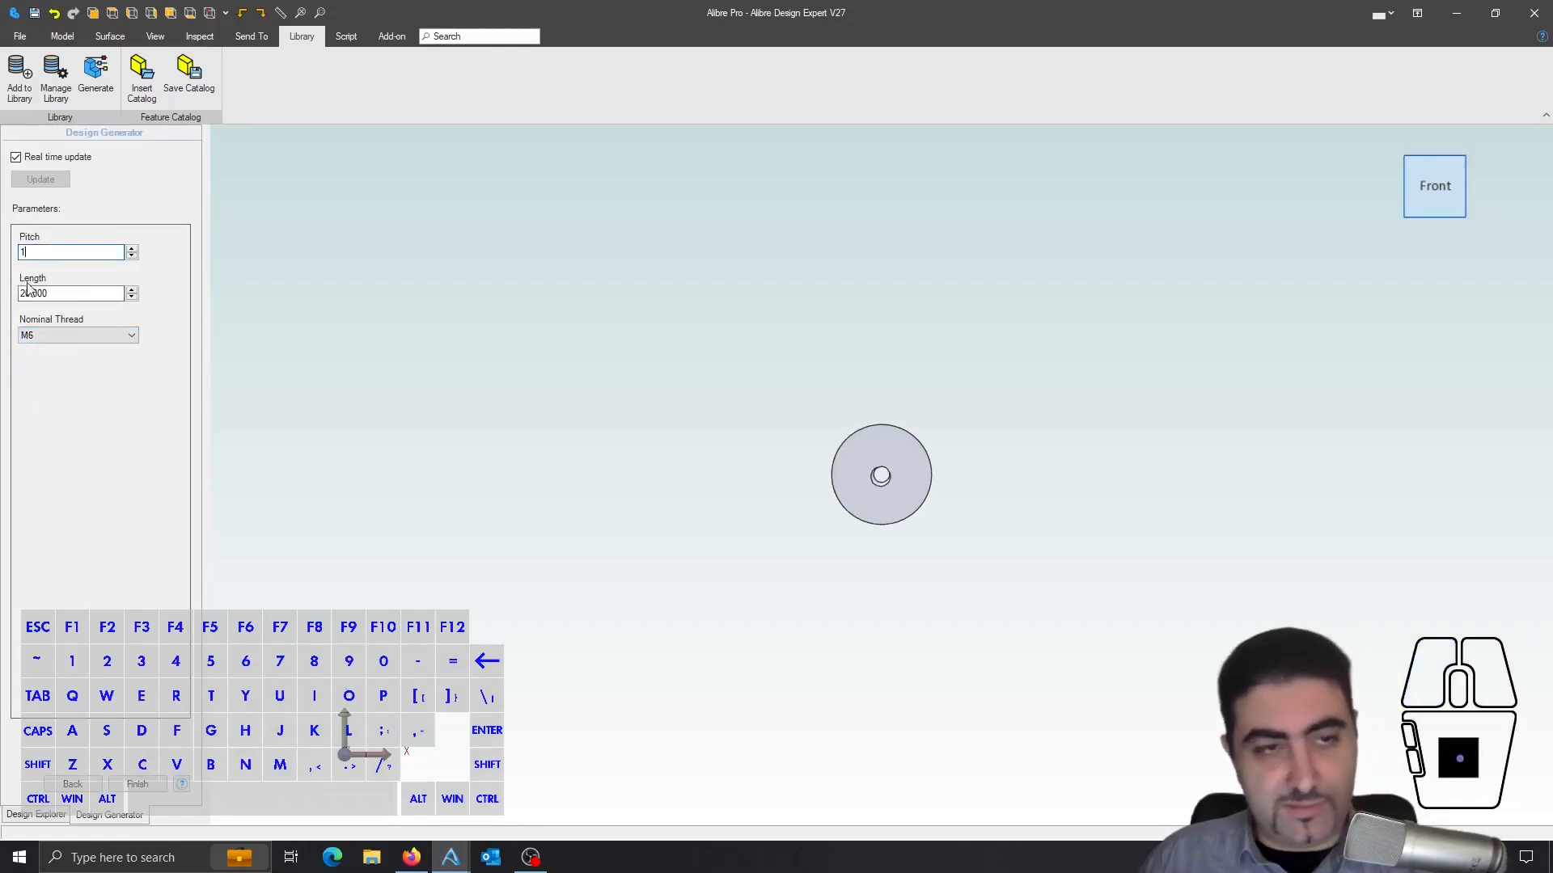
{"action": "left_click", "coordinate": [42, 293]}
{"action": "double_click", "coordinate": [42, 294]}
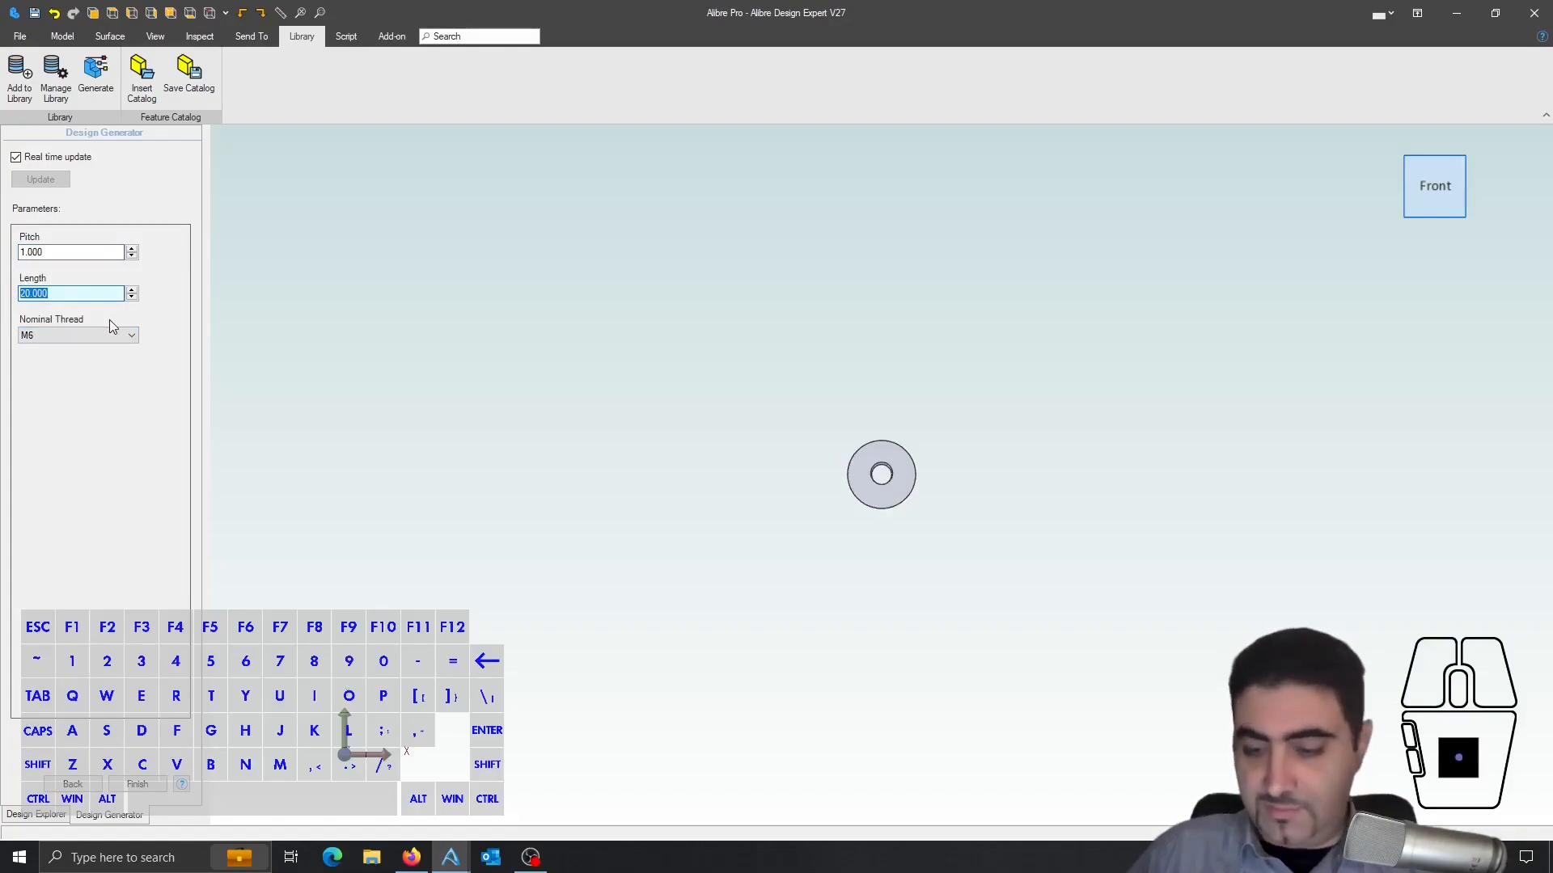
{"action": "type", "text": "15"}
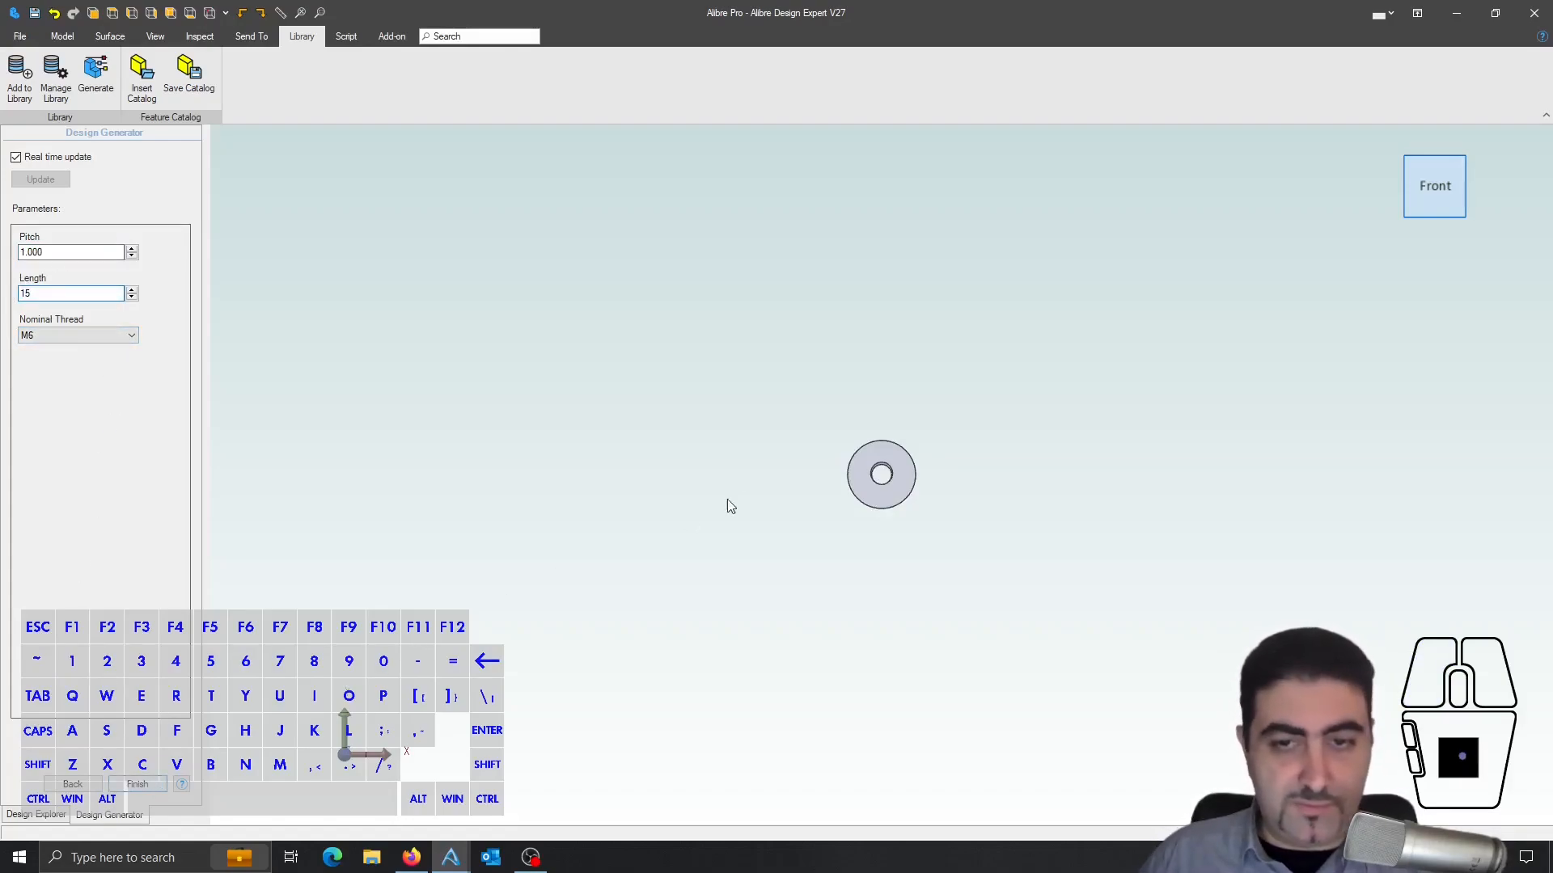
{"action": "key", "text": "Return"}
- Examine the generated cylinder's internal thread and chamfered bore entry from several angles
{"action": "middle_click_drag", "start_coordinate": [825, 495], "coordinate": [939, 463]}
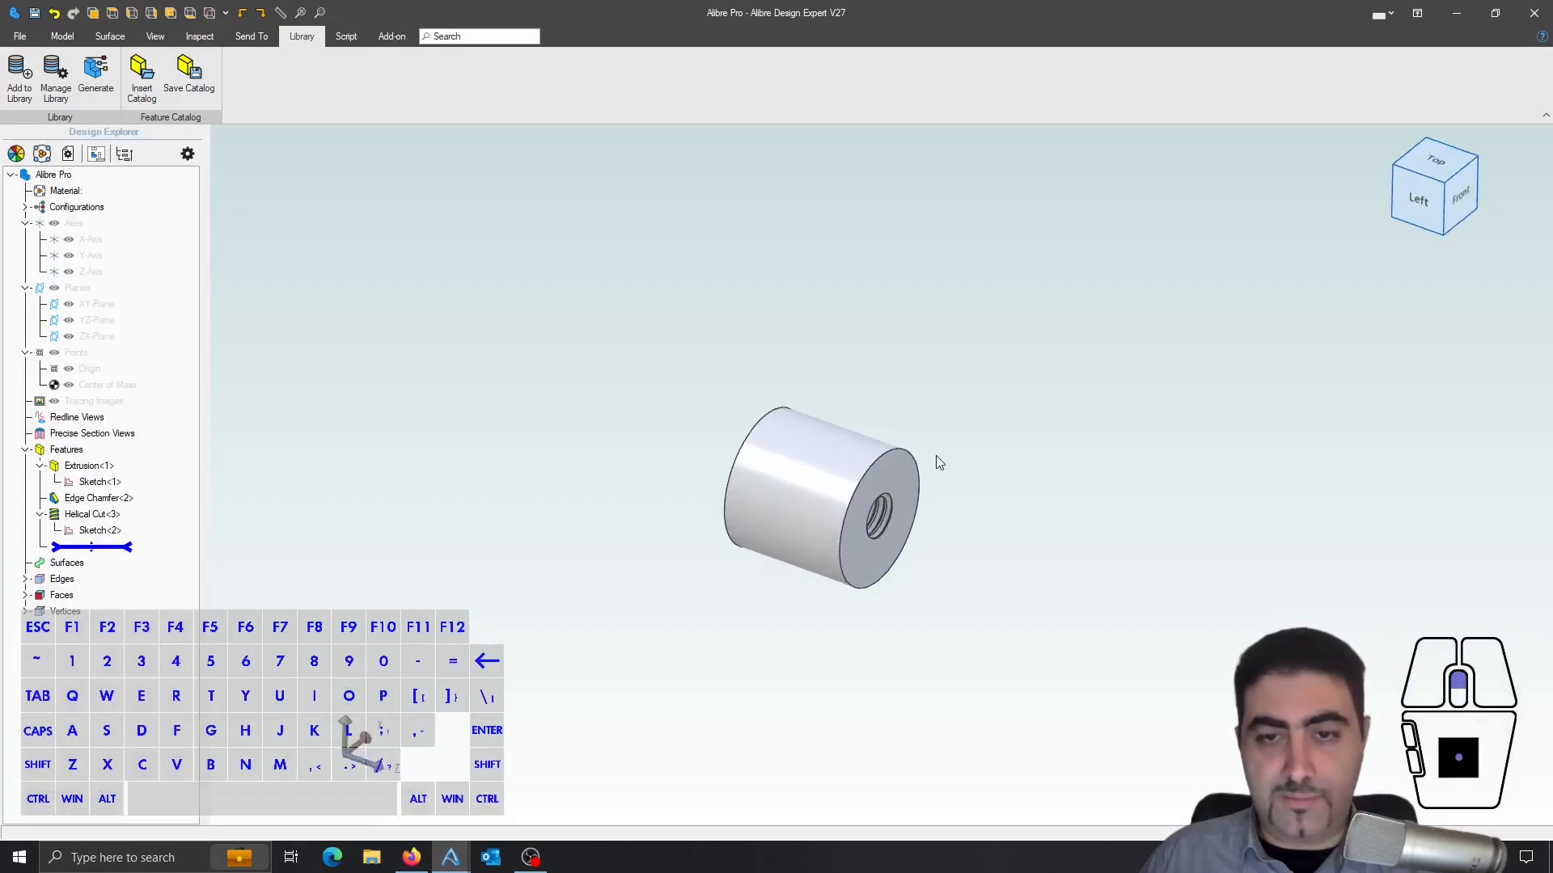
{"action": "scroll", "coordinate": [853, 561], "scroll_direction": "up", "scroll_amount": 3}
{"action": "mouse_move", "coordinate": [852, 561]}
{"action": "middle_mouse_down"}
{"action": "mouse_move", "coordinate": [818, 530]}
{"action": "mouse_move", "coordinate": [867, 546]}
{"action": "middle_mouse_up"}
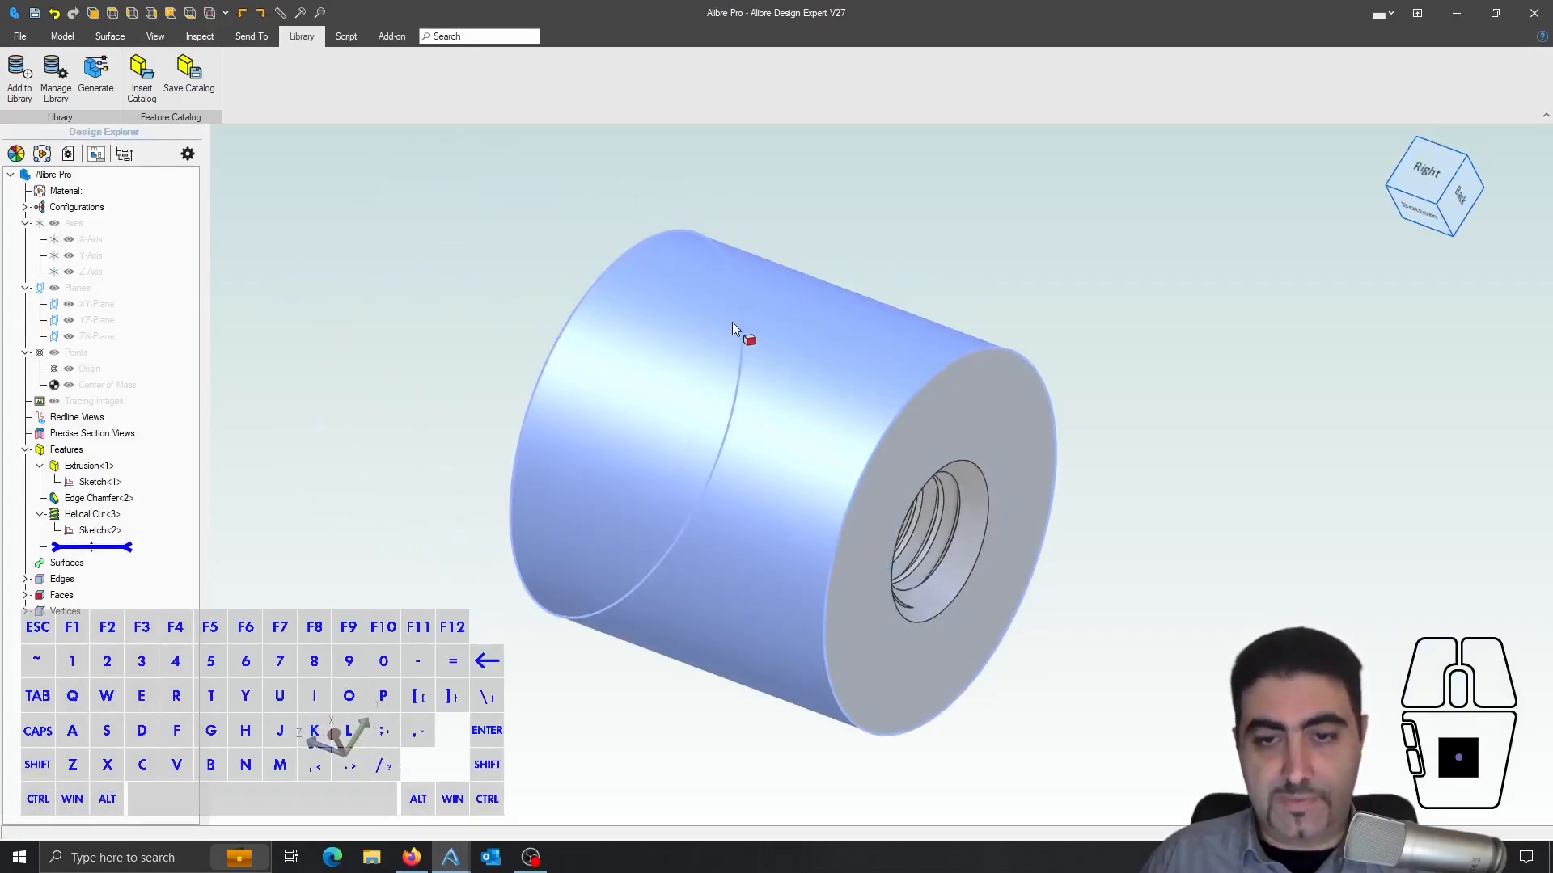
{"action": "scroll", "coordinate": [731, 322], "scroll_direction": "down", "scroll_amount": 4}
{"action": "mouse_move", "coordinate": [767, 417]}
{"action": "middle_mouse_down"}
{"action": "mouse_move", "coordinate": [741, 424]}
{"action": "mouse_move", "coordinate": [788, 371]}
{"action": "mouse_move", "coordinate": [831, 391]}
{"action": "mouse_move", "coordinate": [805, 394]}
{"action": "middle_mouse_up"}
{"action": "scroll", "coordinate": [760, 375], "scroll_direction": "up", "scroll_amount": 2}
{"action": "scroll", "coordinate": [806, 394], "scroll_direction": "down", "scroll_amount": 2}
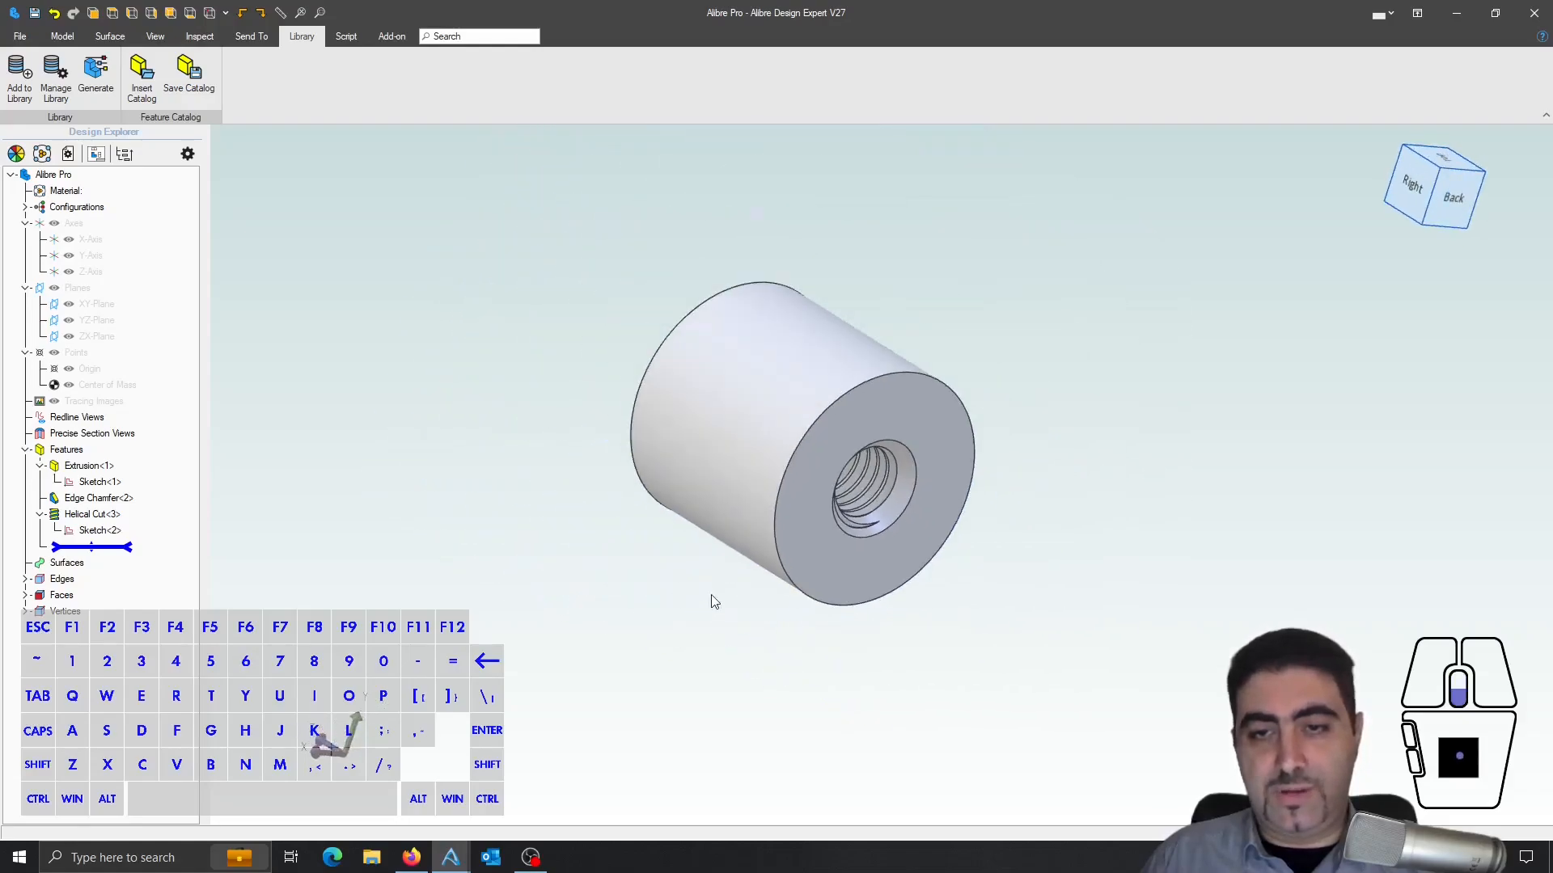
{"action": "middle_click_drag", "start_coordinate": [714, 602], "coordinate": [668, 414]}
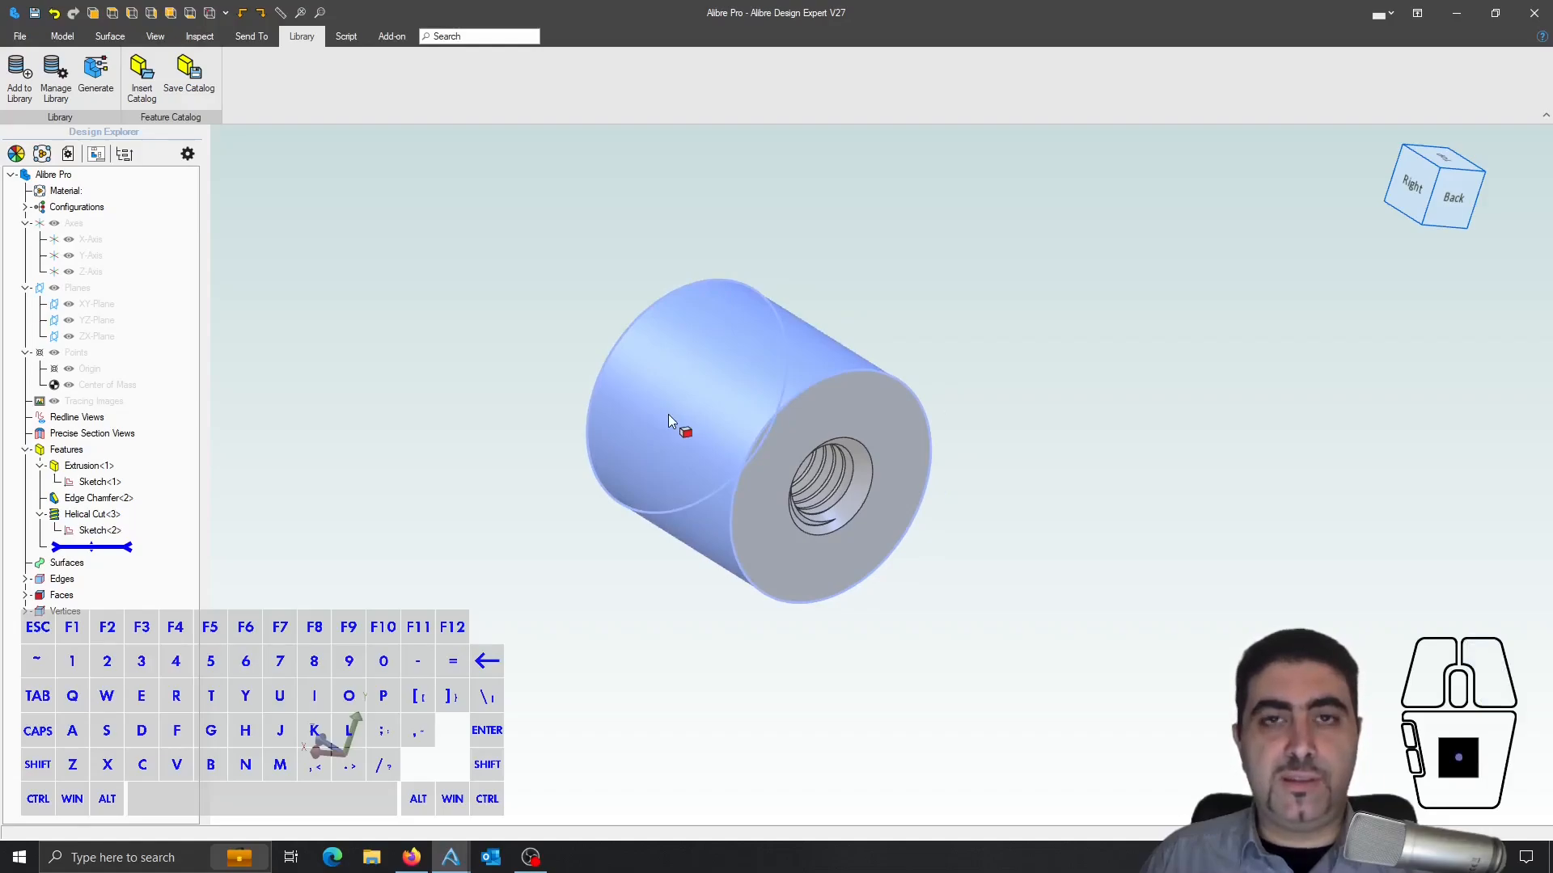
{"action": "middle_click_drag", "start_coordinate": [667, 414], "coordinate": [739, 410]}
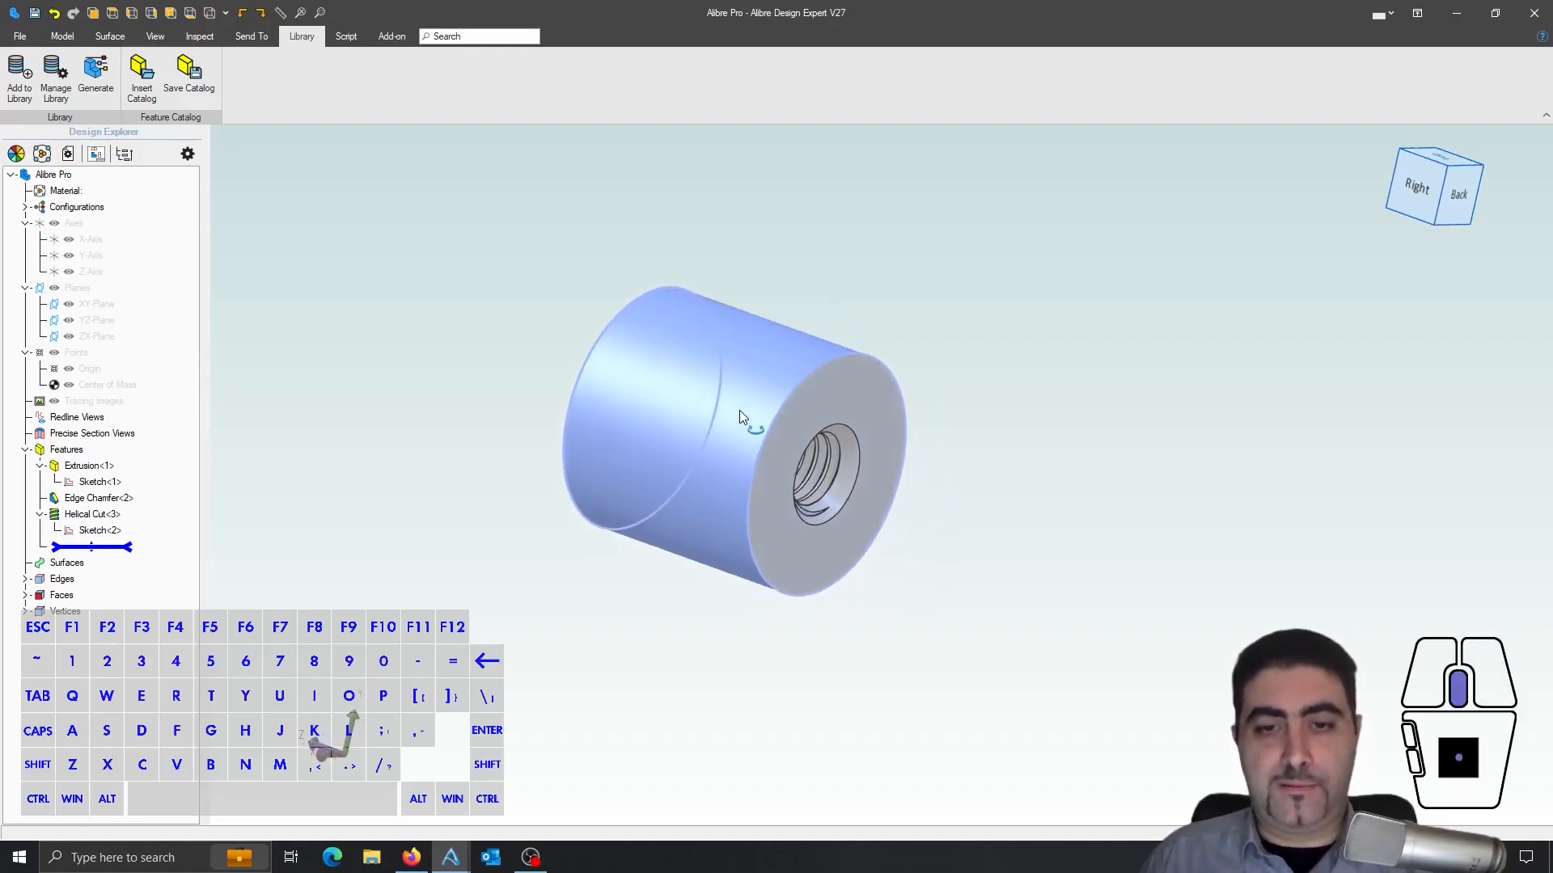
{"action": "scroll", "coordinate": [510, 373], "scroll_direction": "up", "scroll_amount": 2}
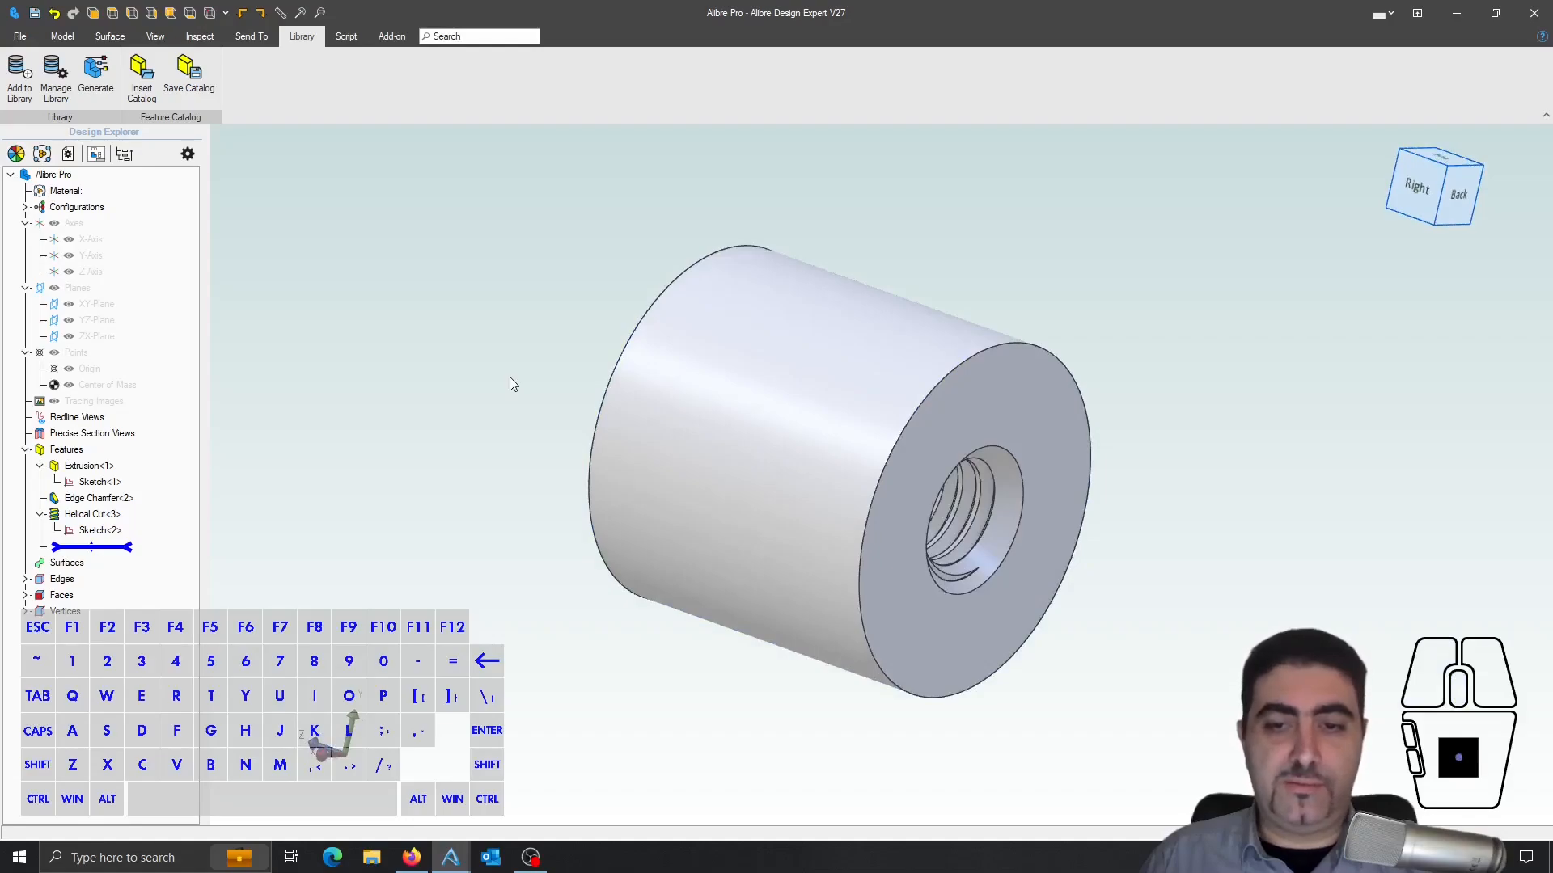
{"action": "scroll", "coordinate": [1183, 450], "scroll_direction": "up", "scroll_amount": 1}
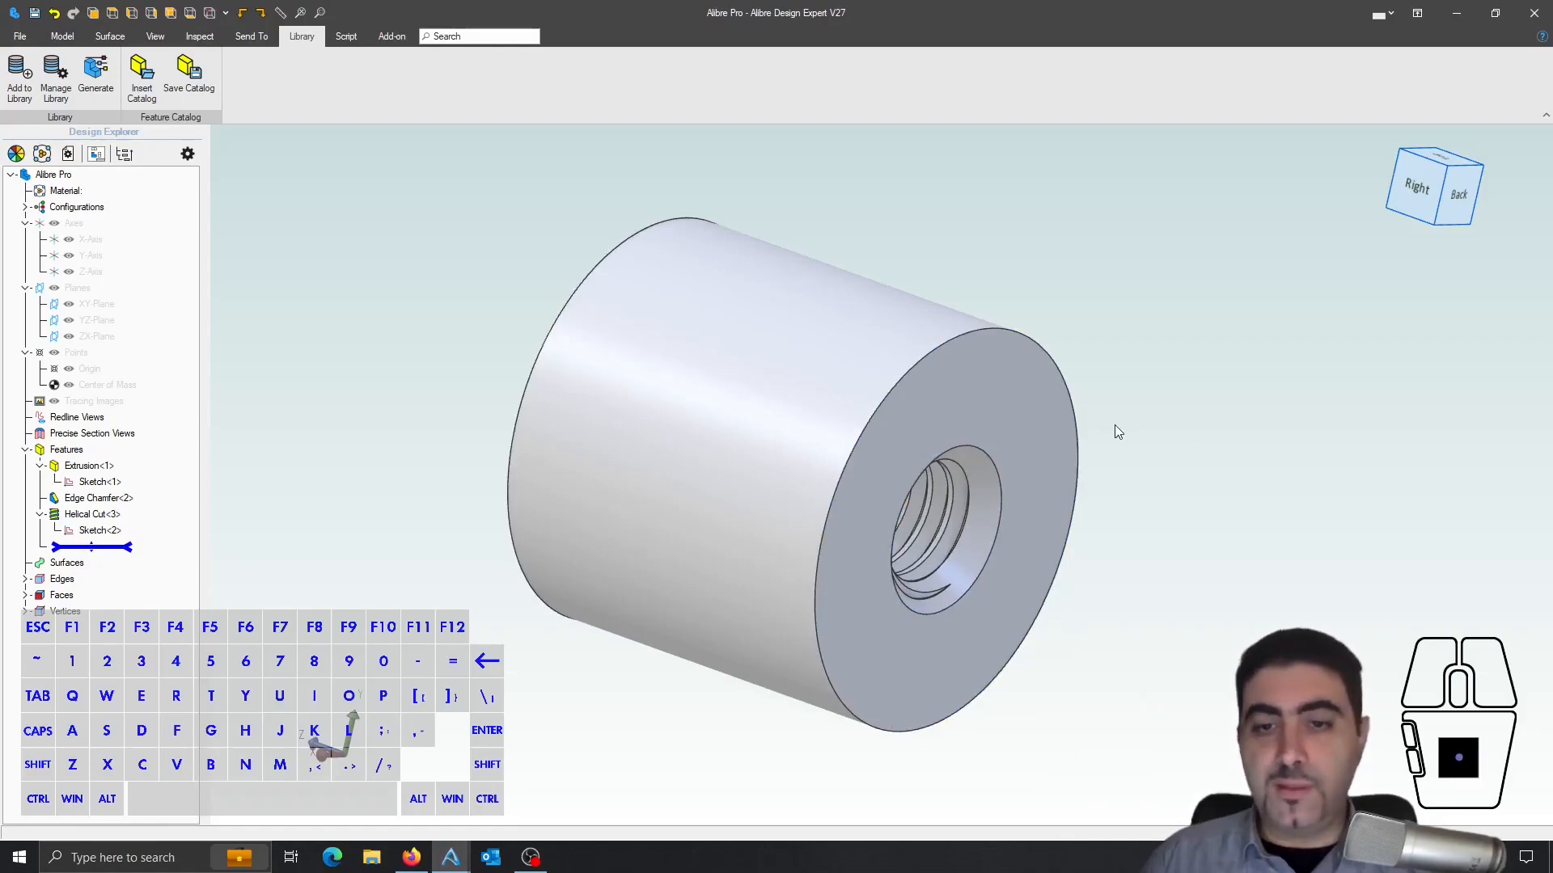
{"action": "mouse_move", "coordinate": [1051, 424]}
{"action": "middle_mouse_down"}
{"action": "mouse_move", "coordinate": [998, 401]}
{"action": "mouse_move", "coordinate": [1053, 422]}
{"action": "middle_mouse_up"}
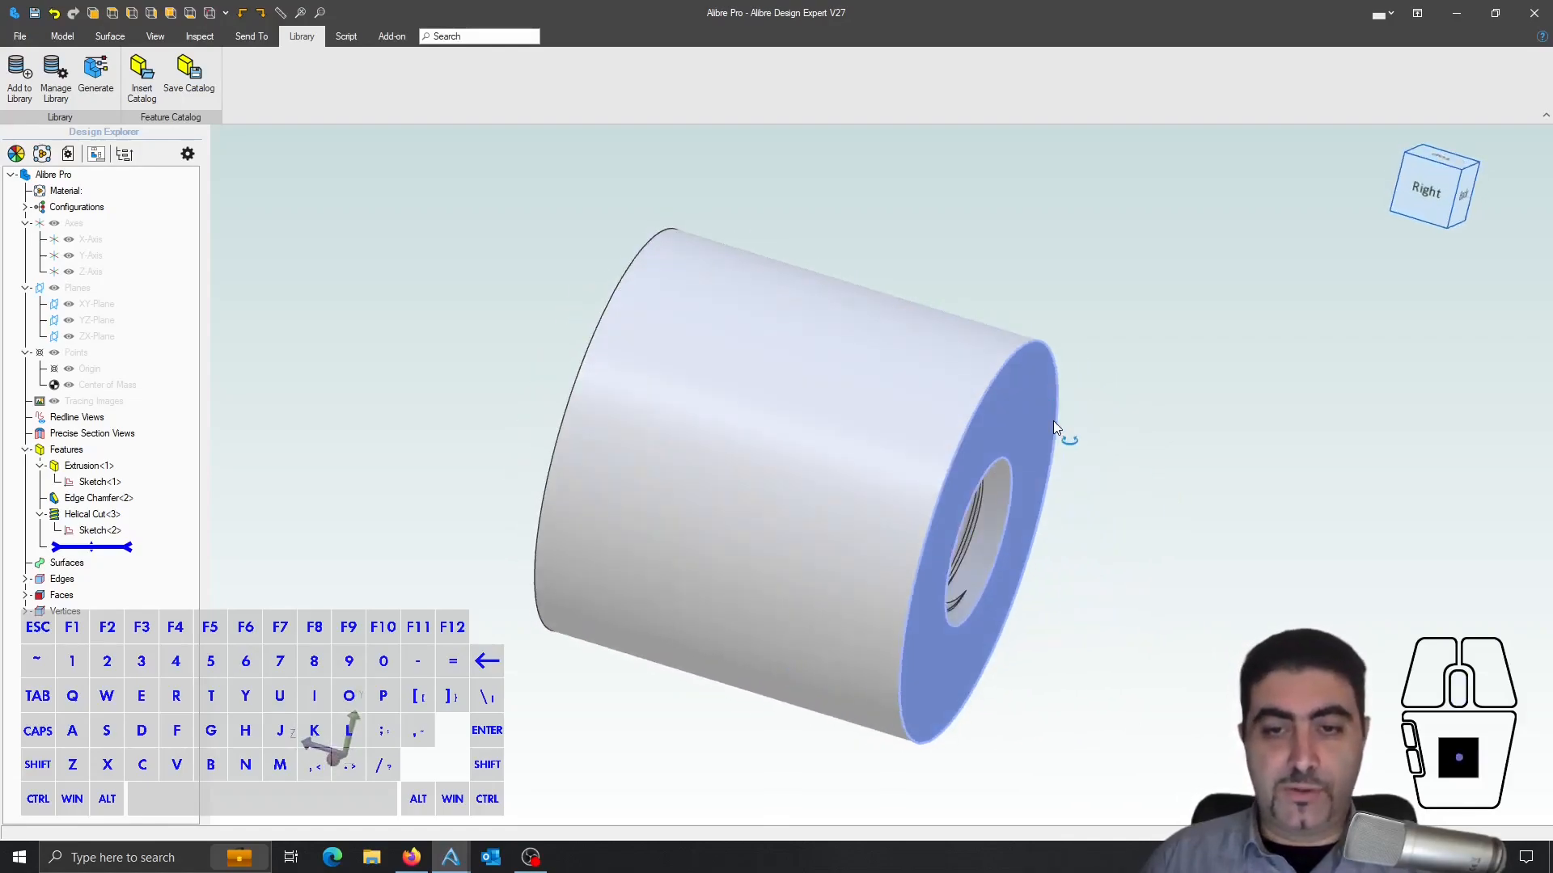
{"action": "scroll", "coordinate": [749, 267], "scroll_direction": "down", "scroll_amount": 3}
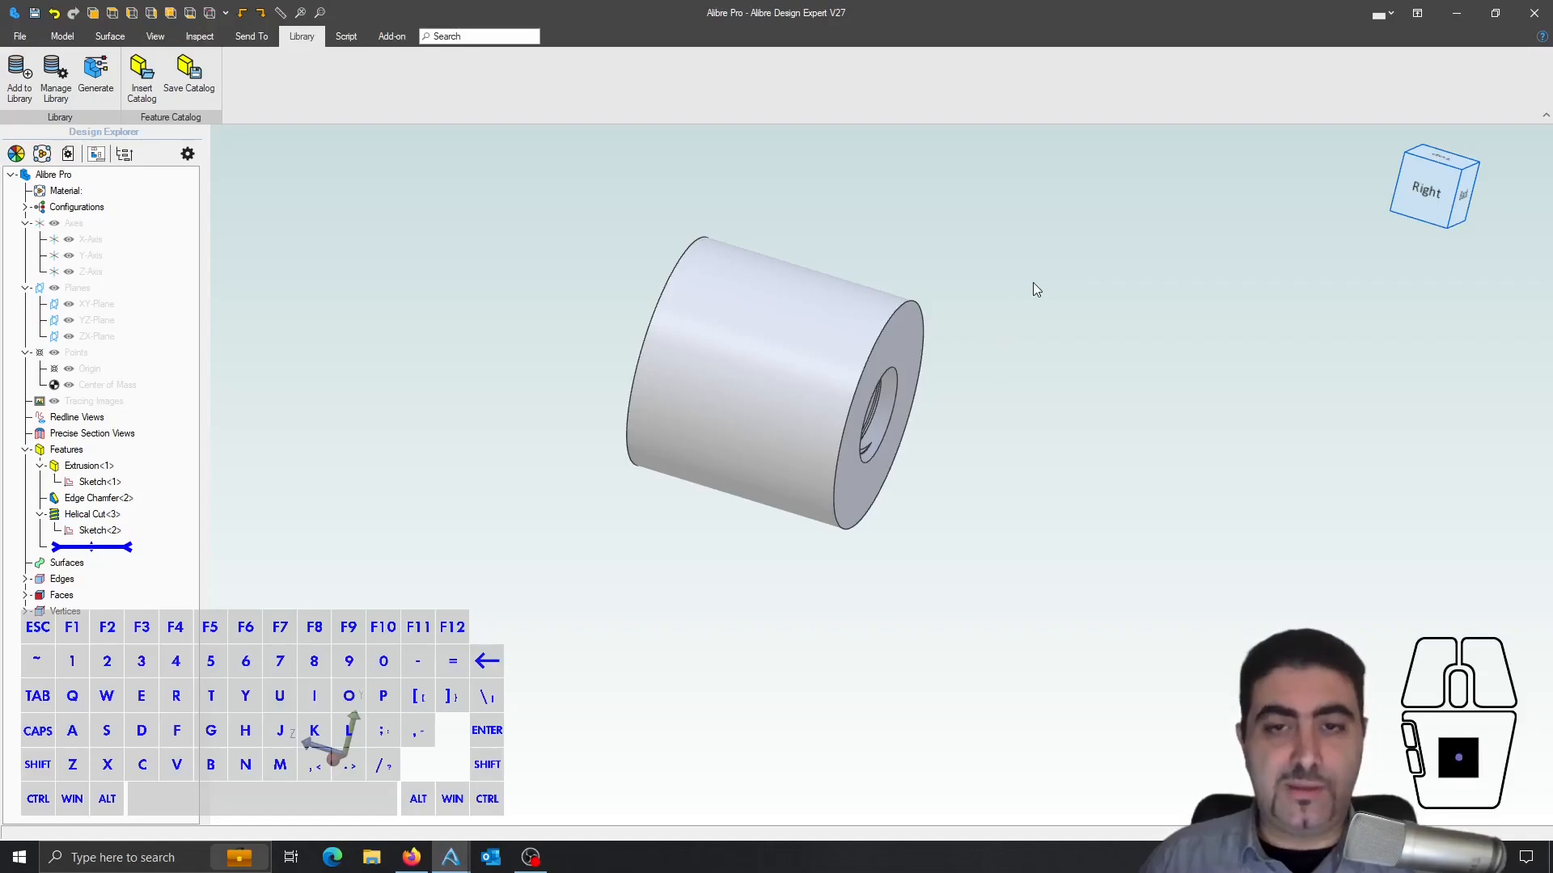
{"action": "scroll", "coordinate": [570, 309], "scroll_direction": "up", "scroll_amount": 3}
{"action": "middle_click_drag", "start_coordinate": [1078, 262], "coordinate": [1035, 254]}
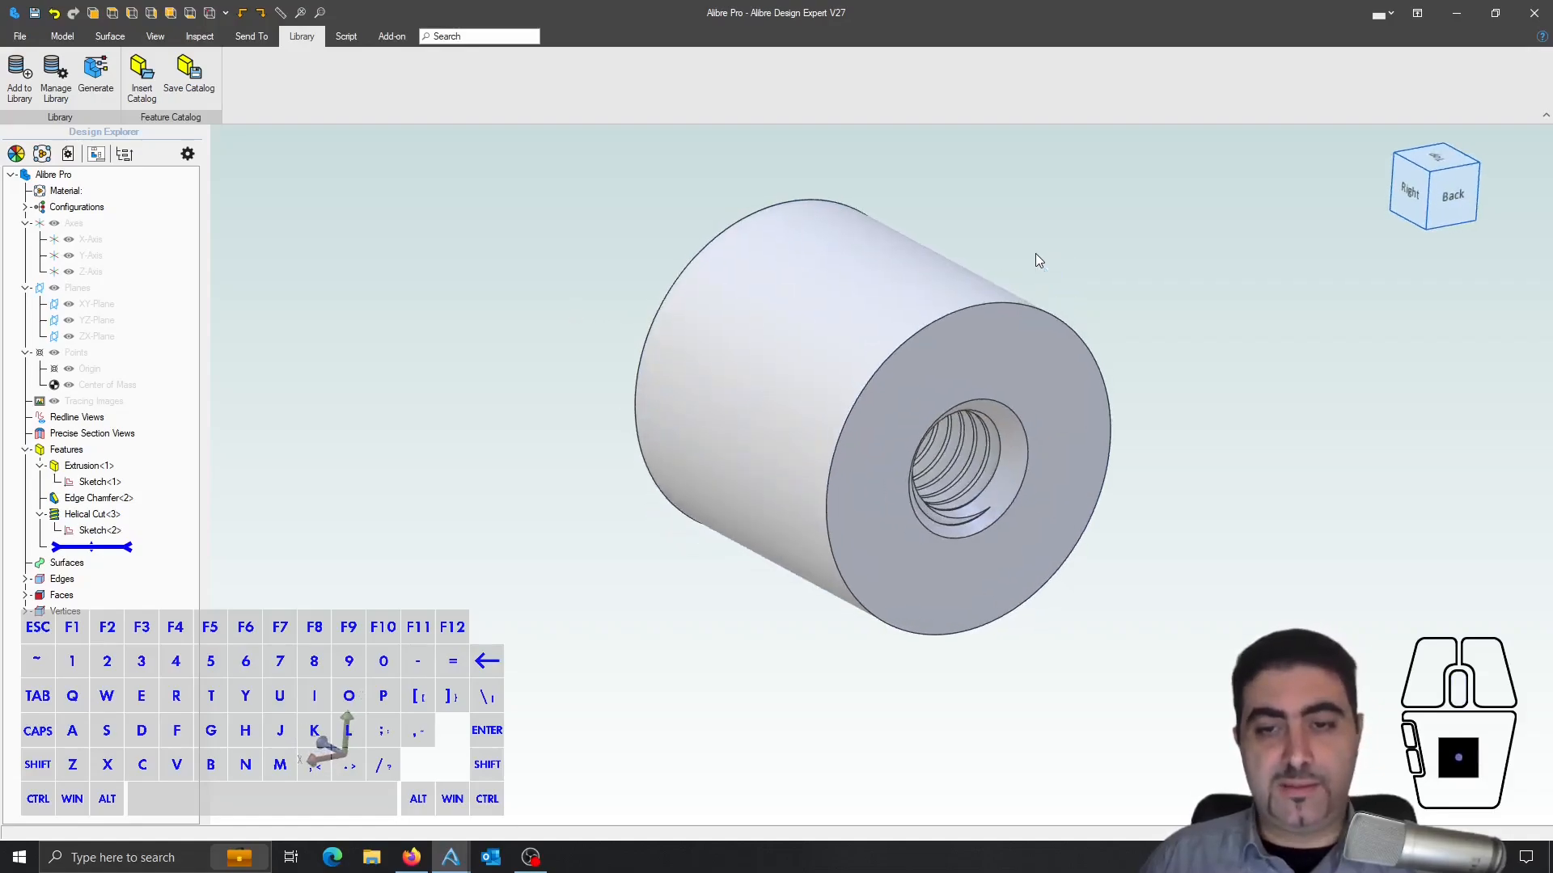
- Start saving the part under a new name and create a Threading Dies folder inside the Example folder
{"action": "left_click", "coordinate": [20, 36]}
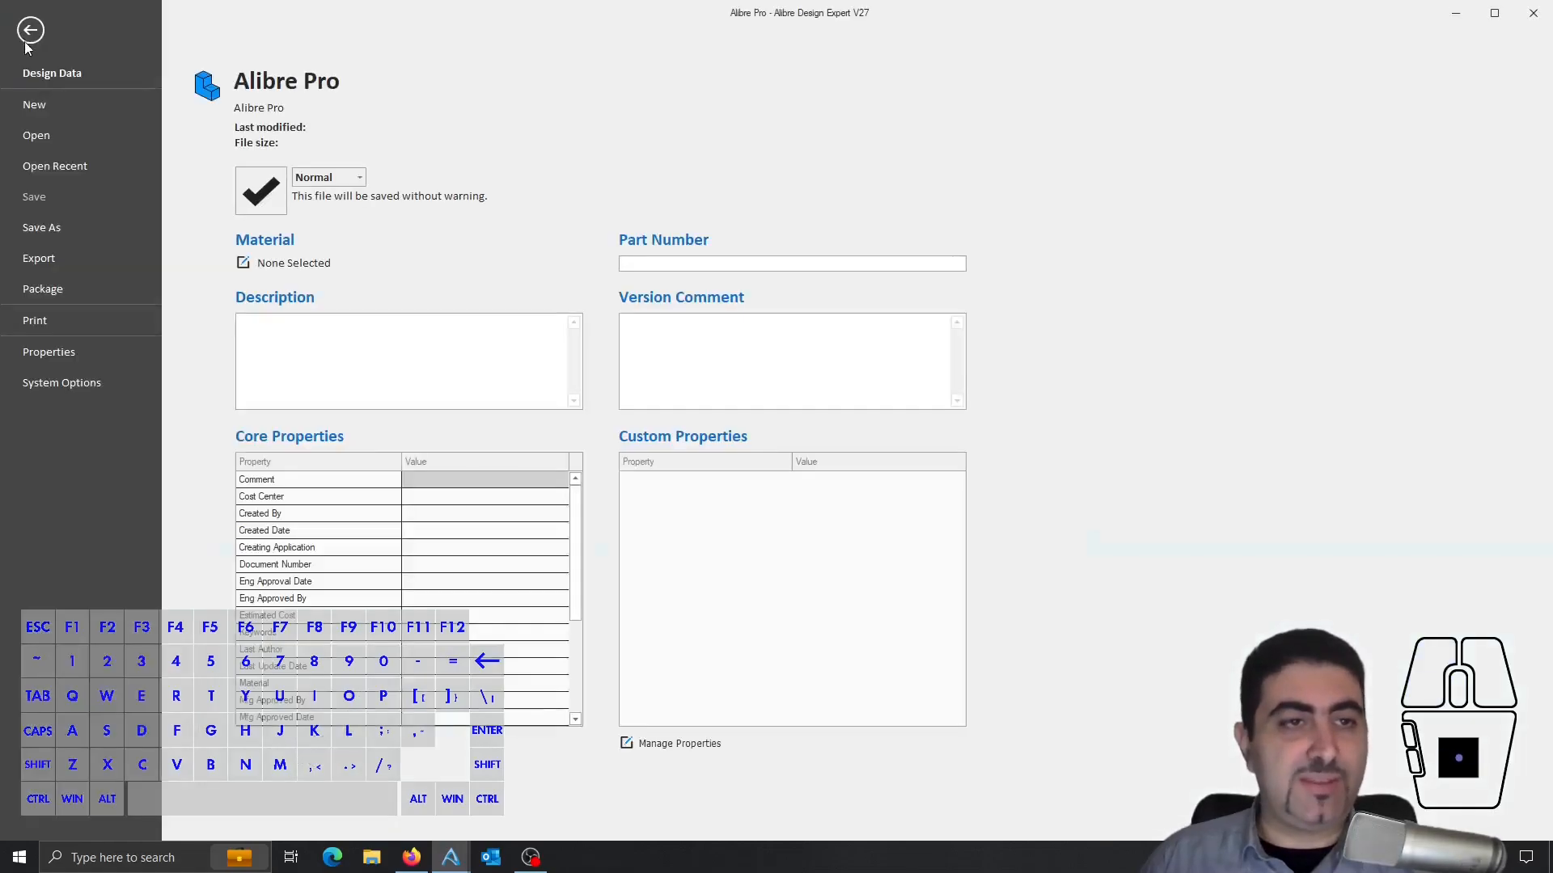
{"action": "left_click", "coordinate": [74, 222]}
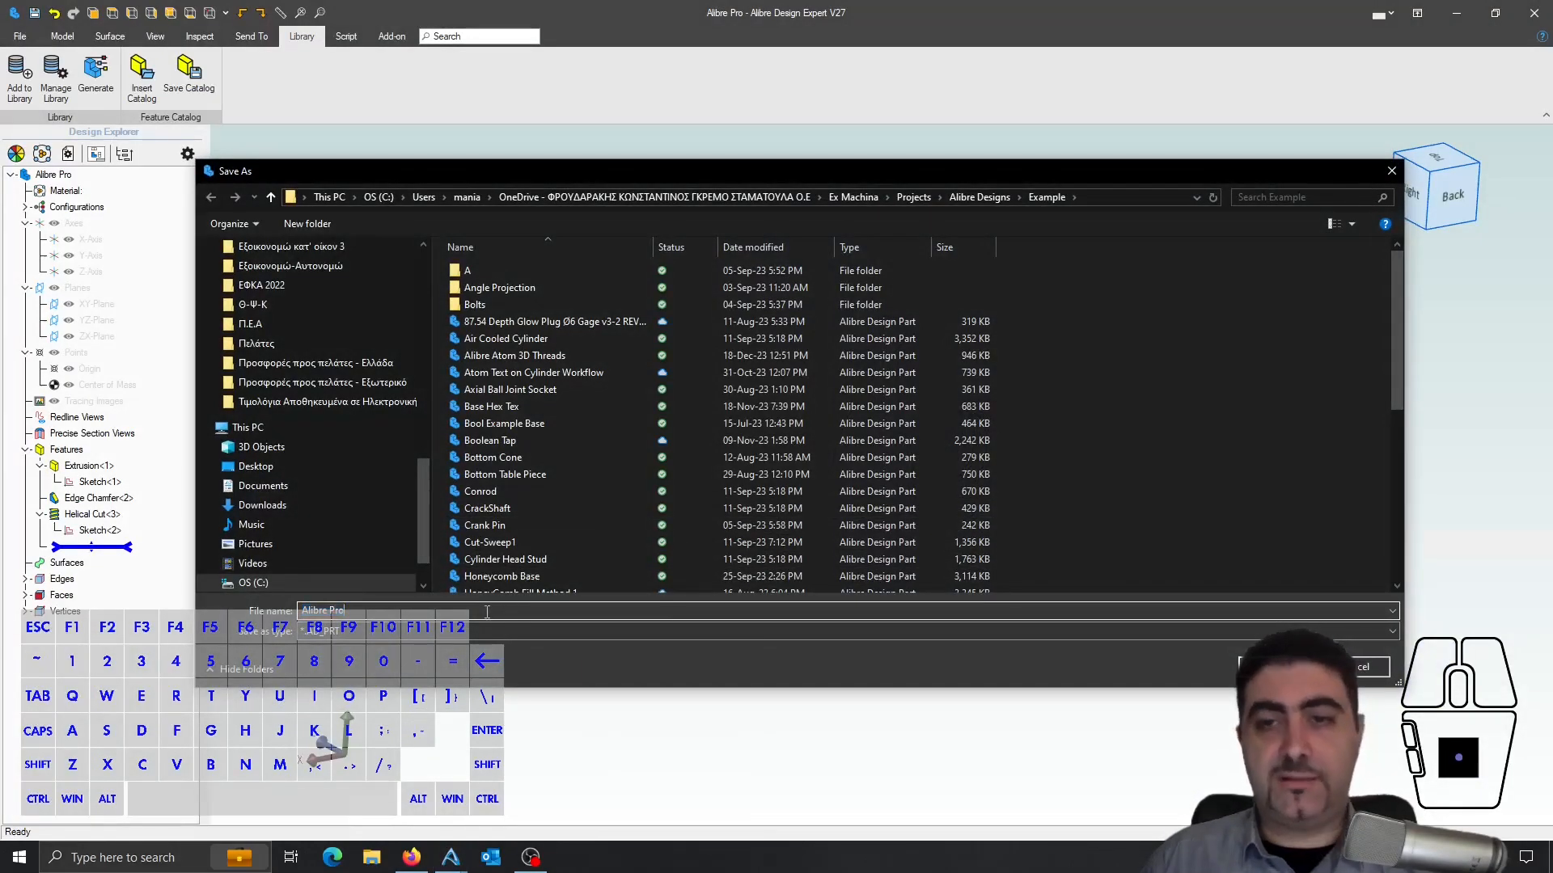
{"action": "right_click", "coordinate": [1187, 419]}
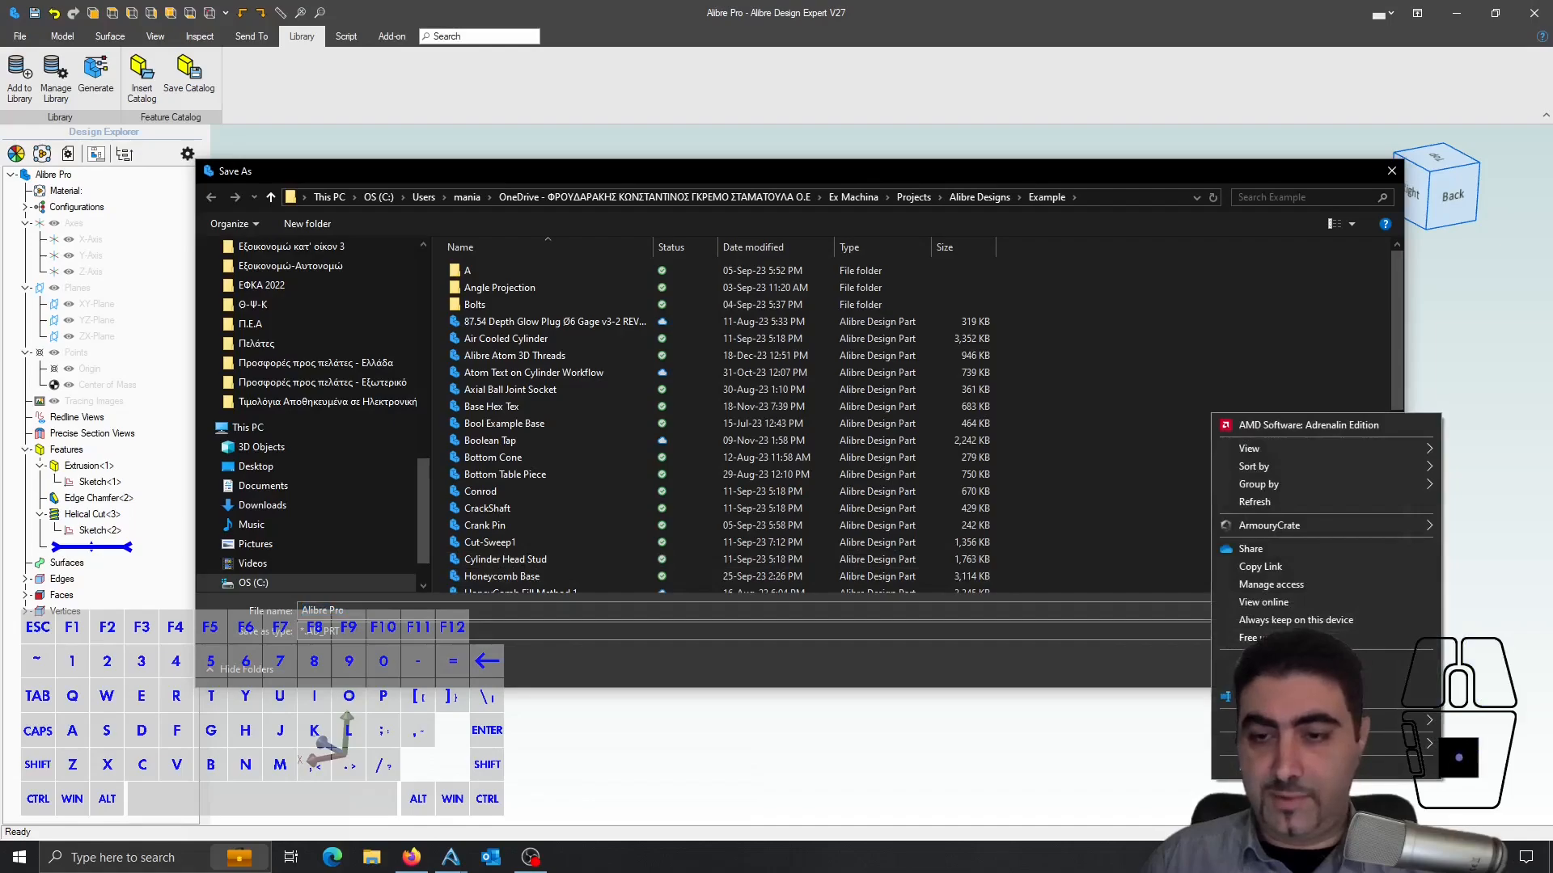
{"action": "mouse_move", "coordinate": [1262, 744]}
{"action": "left_click", "coordinate": [1081, 417]}
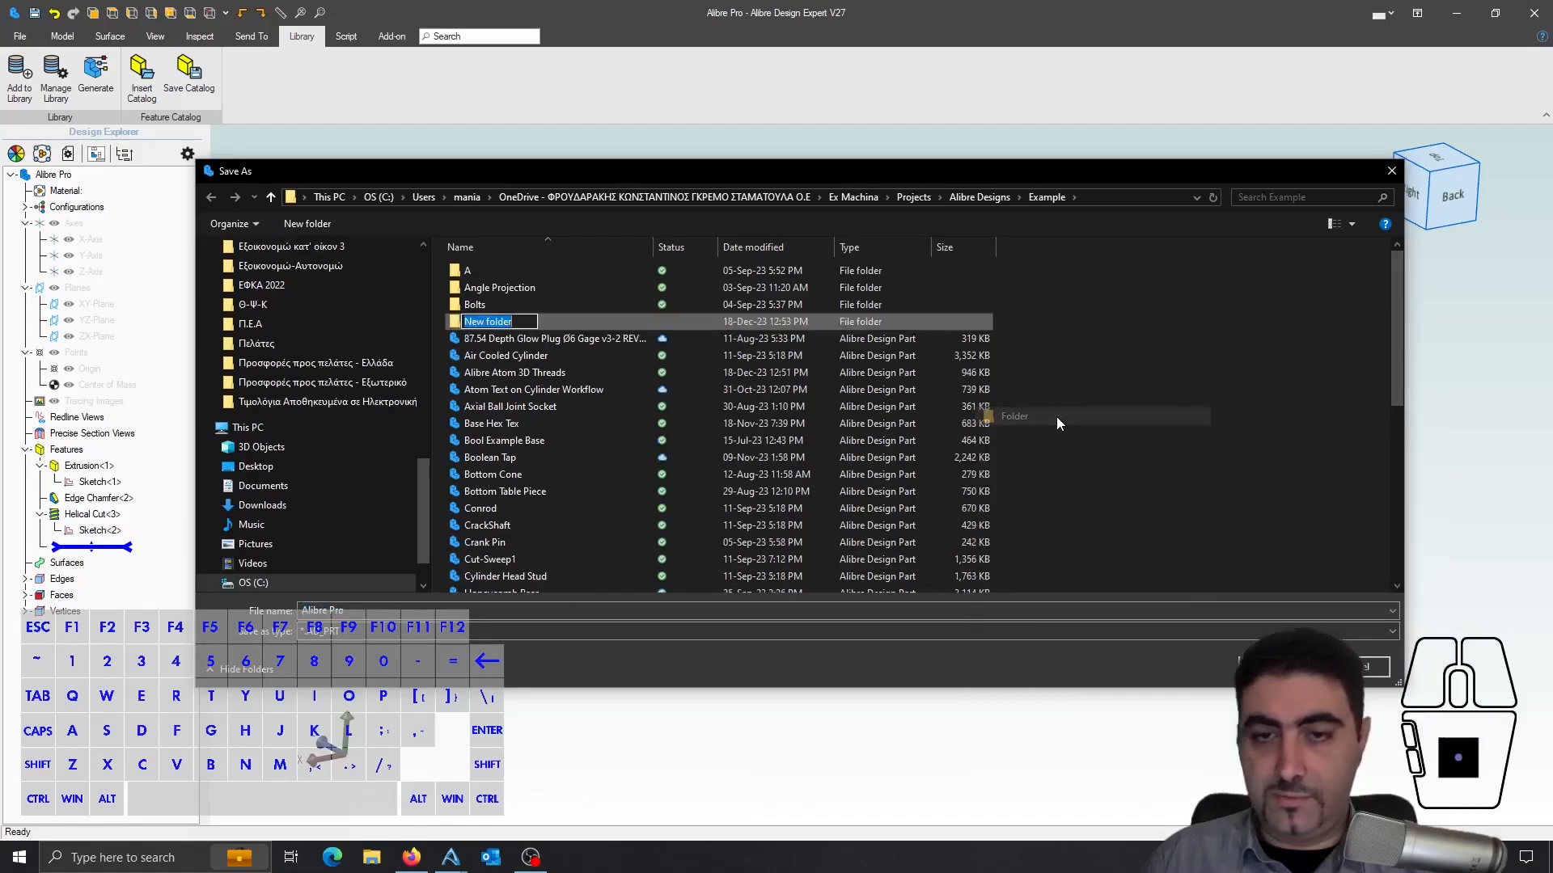
{"action": "type", "text": "Thre"}
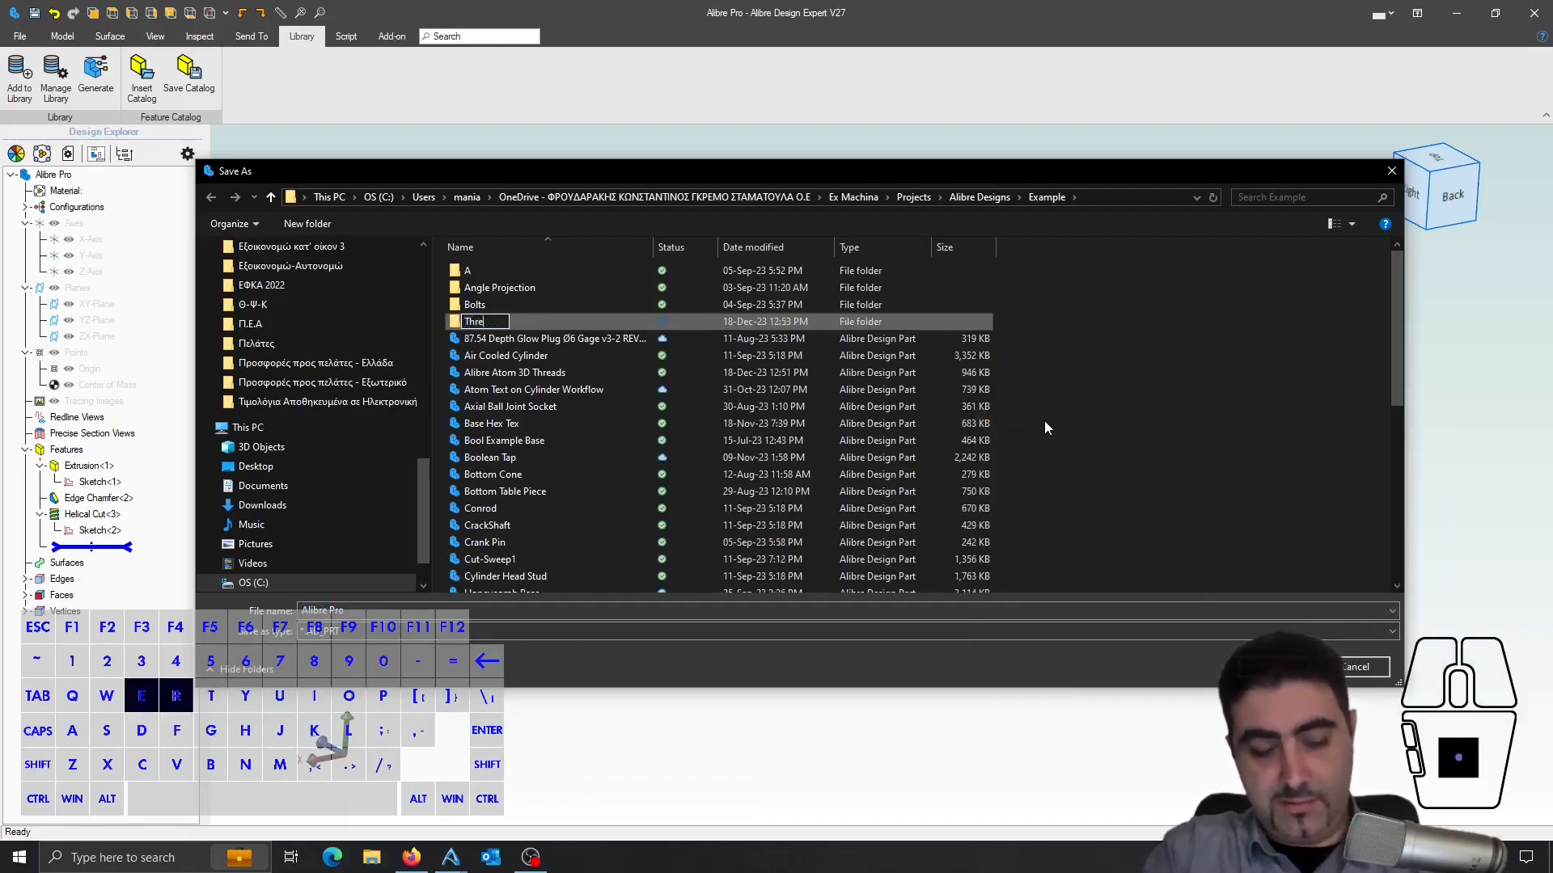
{"action": "type", "text": "ading"}
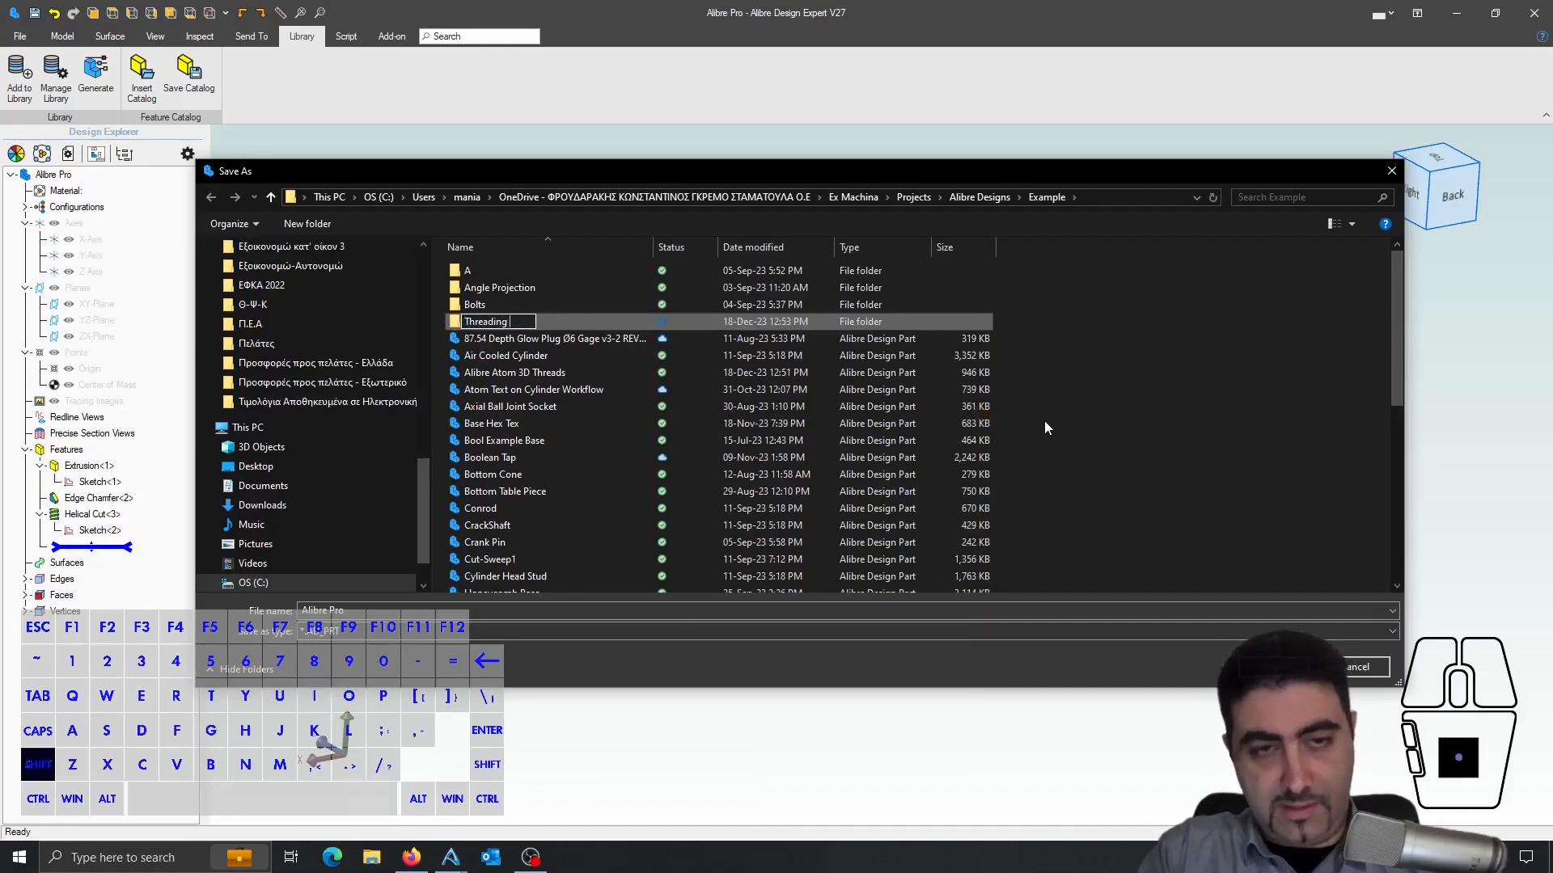
{"action": "type", "text": " Dies"}
{"action": "key", "text": "Return"}
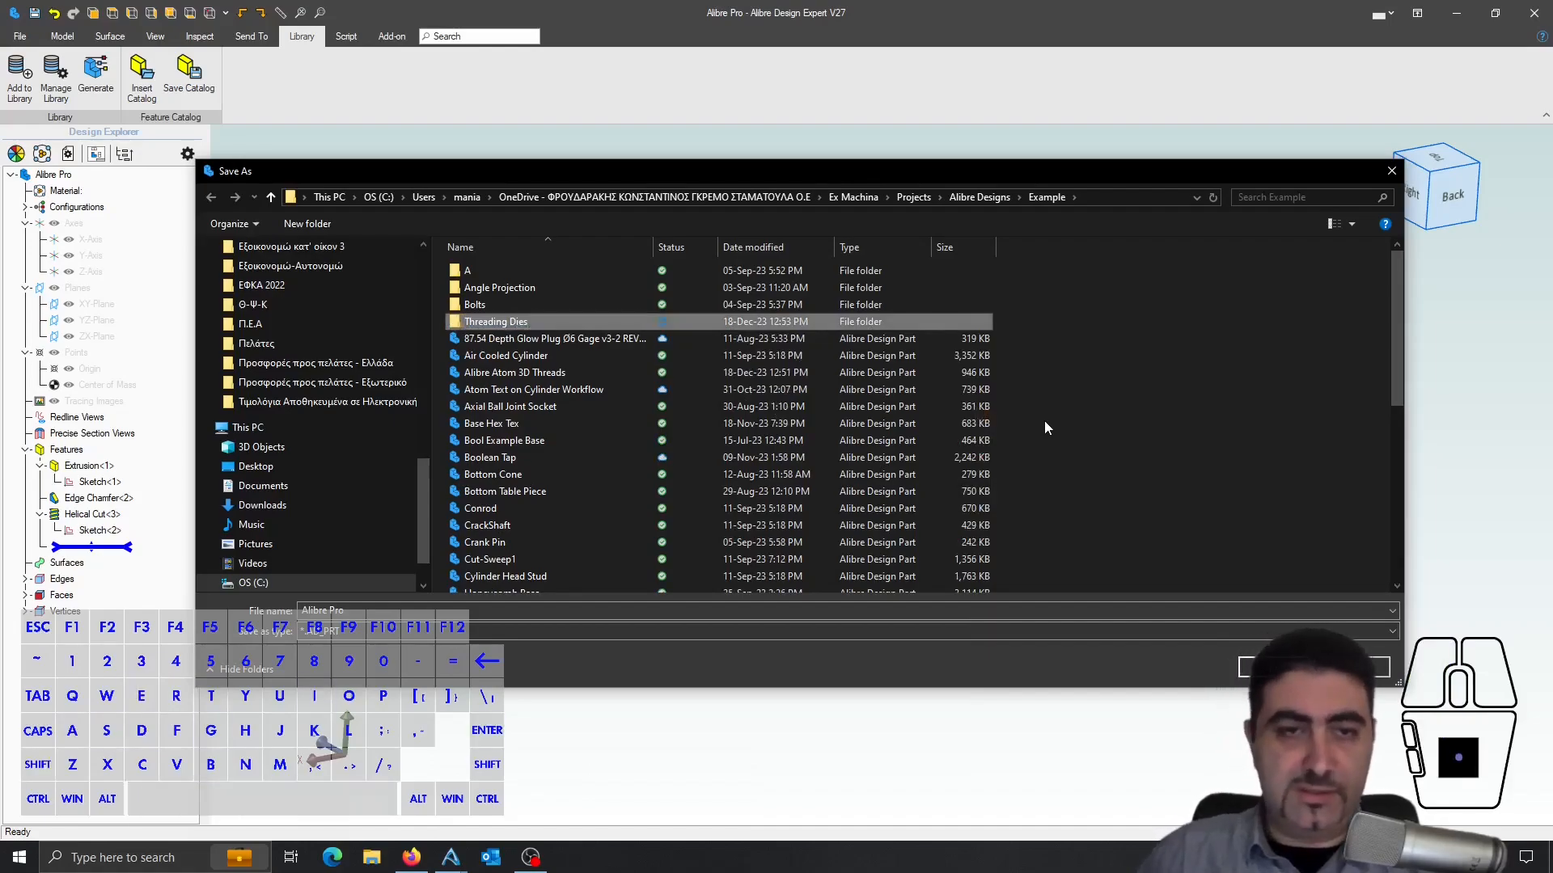
- Save the part as Boolean M6x1 Die in the Threading Dies folder
{"action": "double_click", "coordinate": [589, 322]}
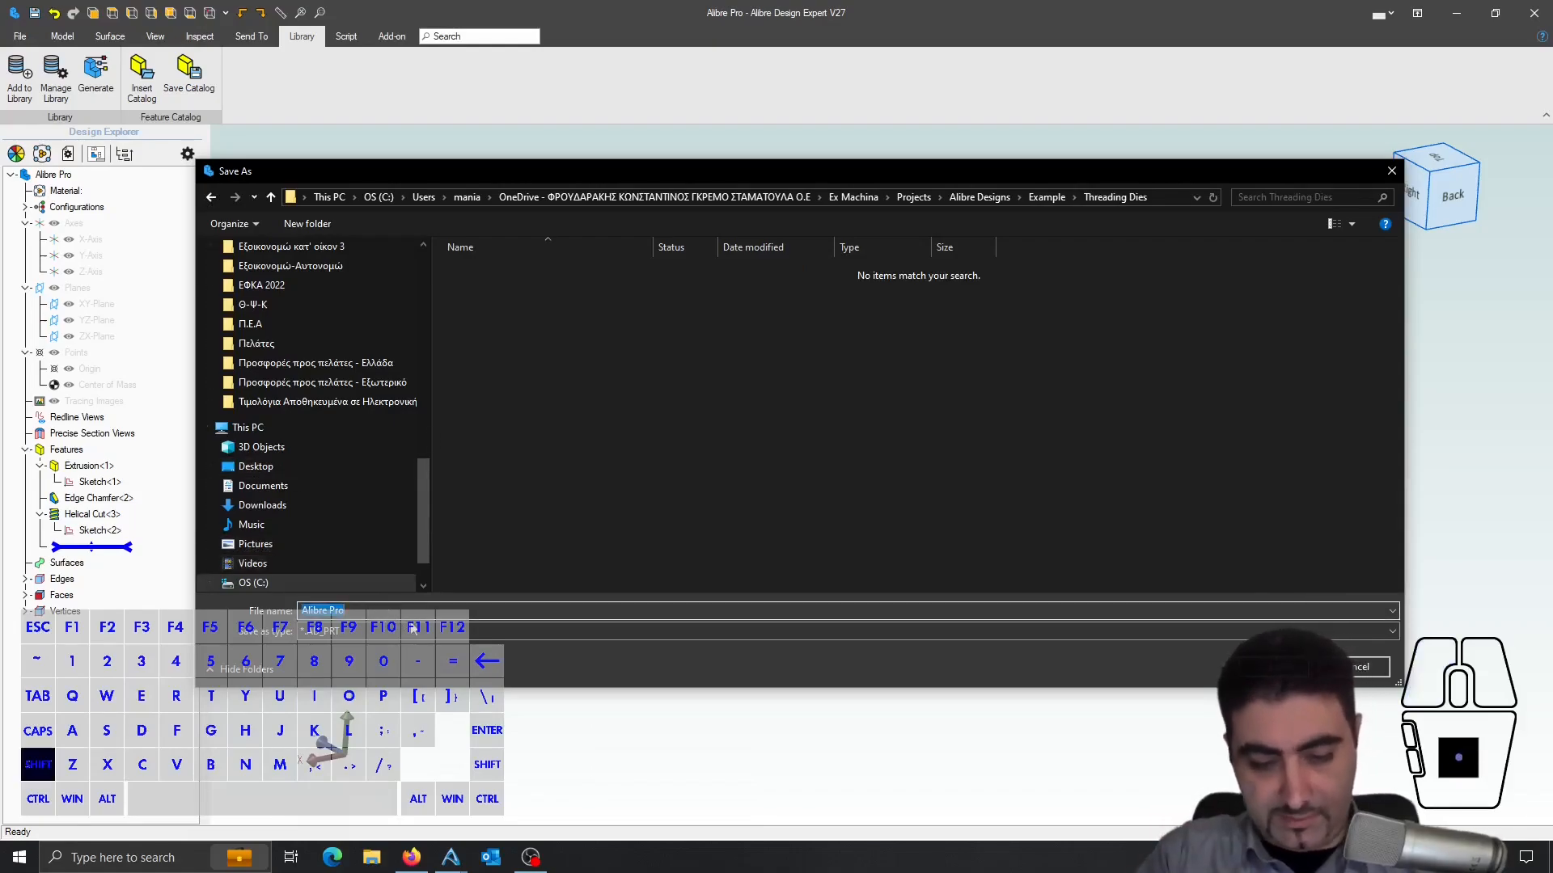
{"action": "type", "text": "Boolean M6x1"}
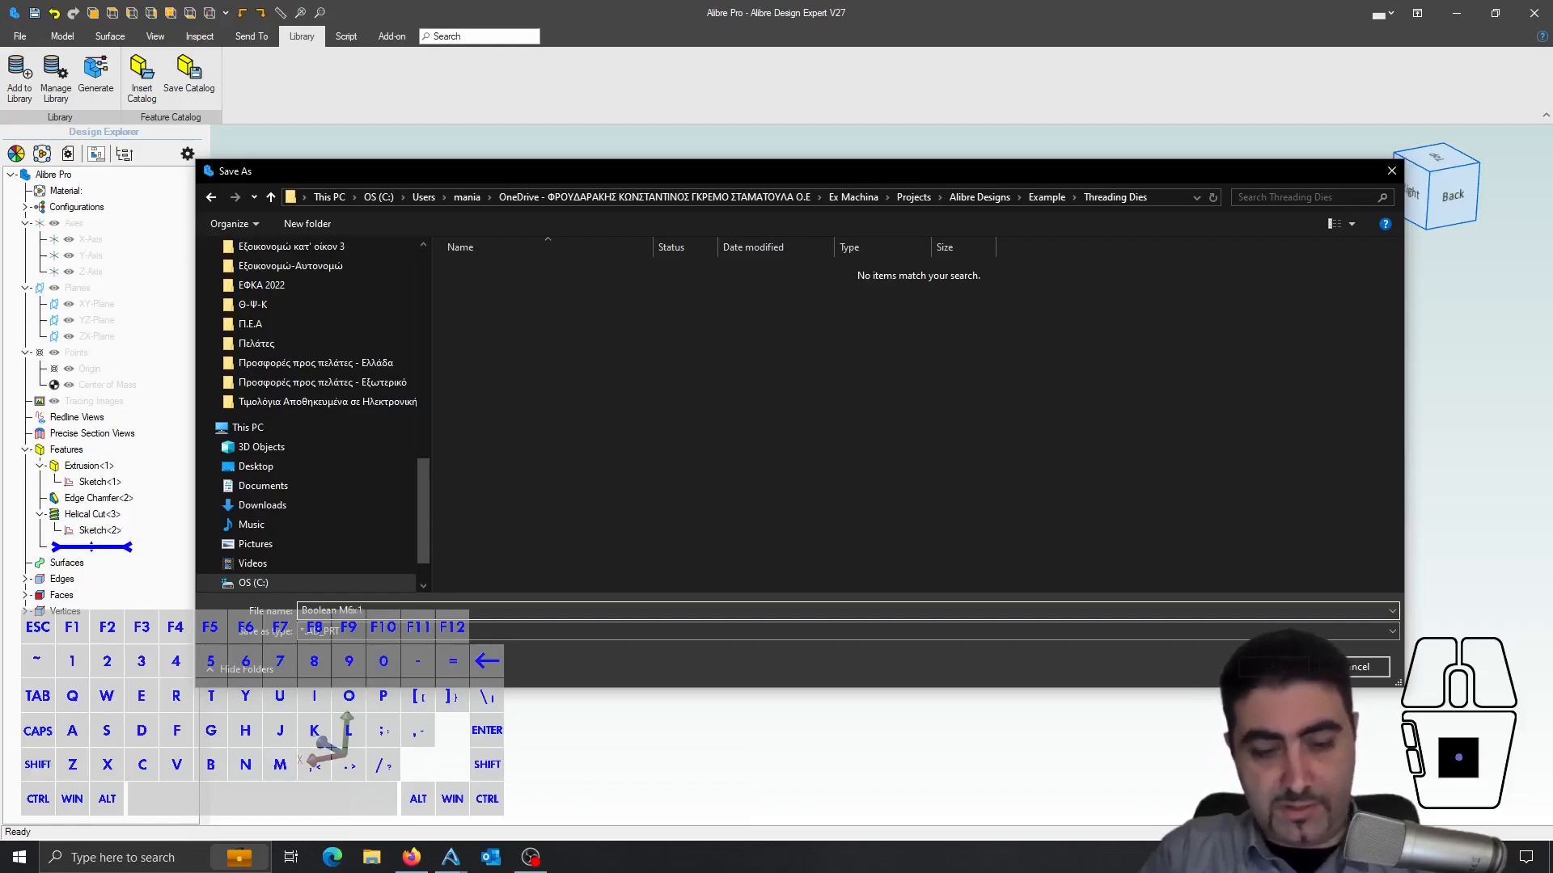
{"action": "type", "text": " Die"}
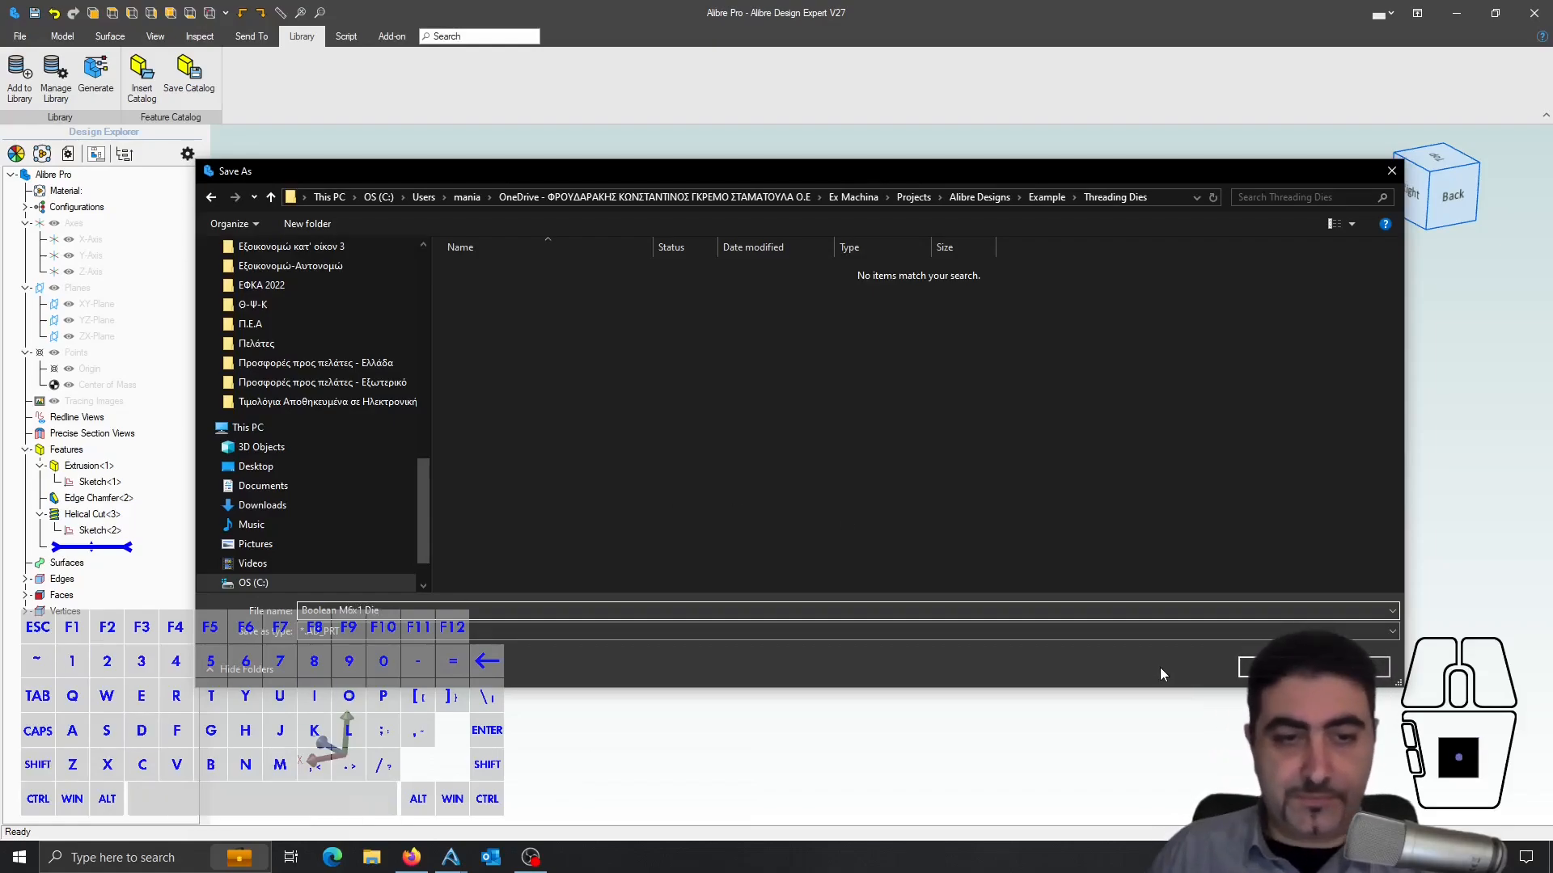
{"action": "key", "text": "Return"}
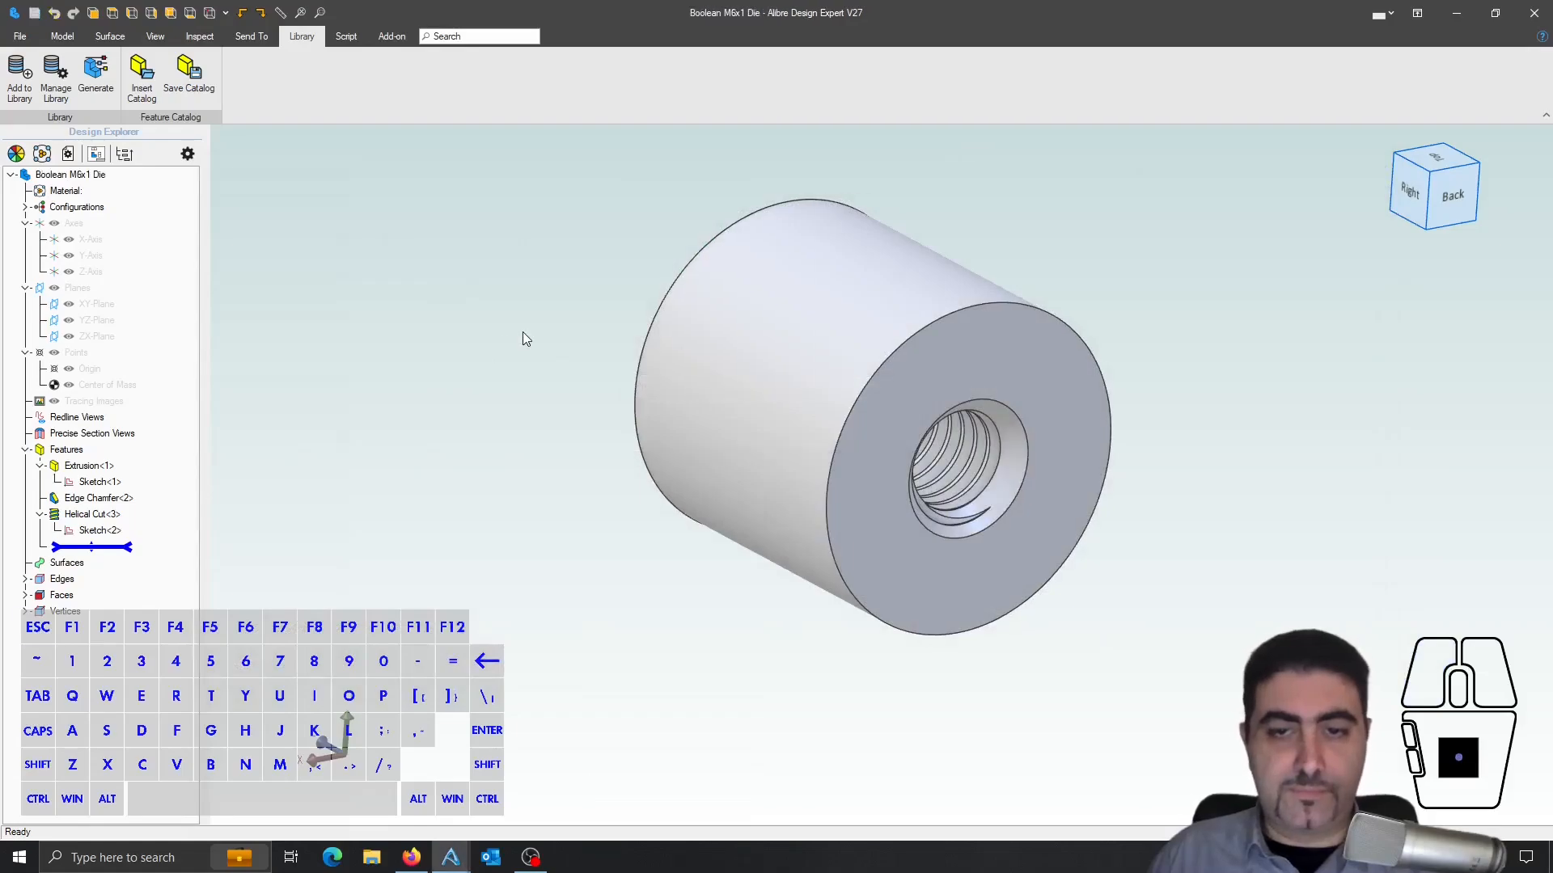
- Close the saved die part and the browser window with the ISO thread dimensions
{"action": "middle_click_drag", "start_coordinate": [629, 492], "coordinate": [537, 399]}
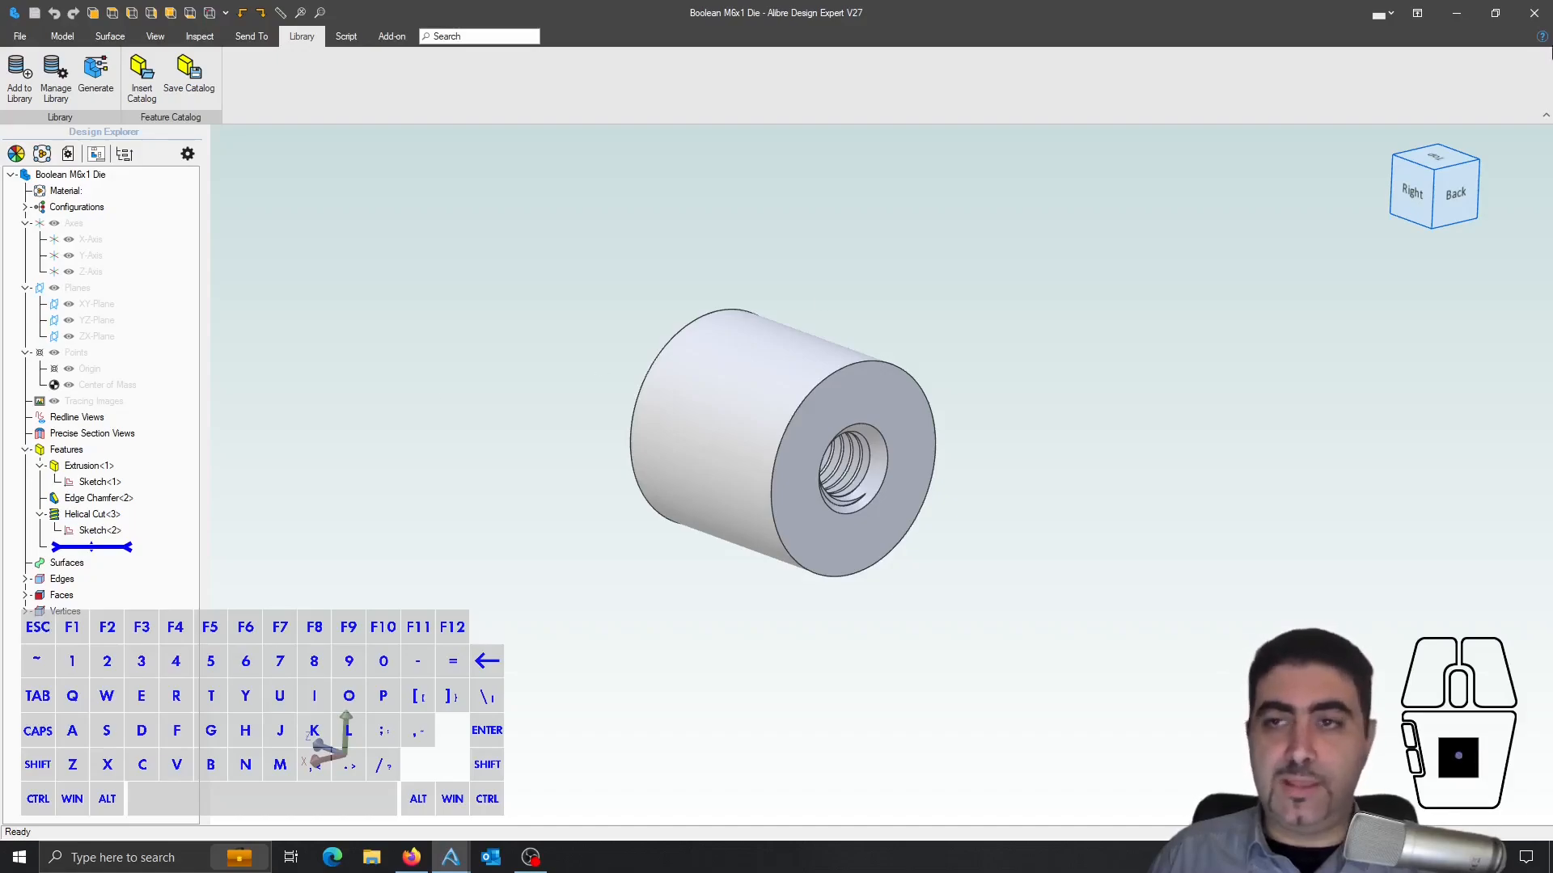
{"action": "left_click", "coordinate": [1534, 13]}
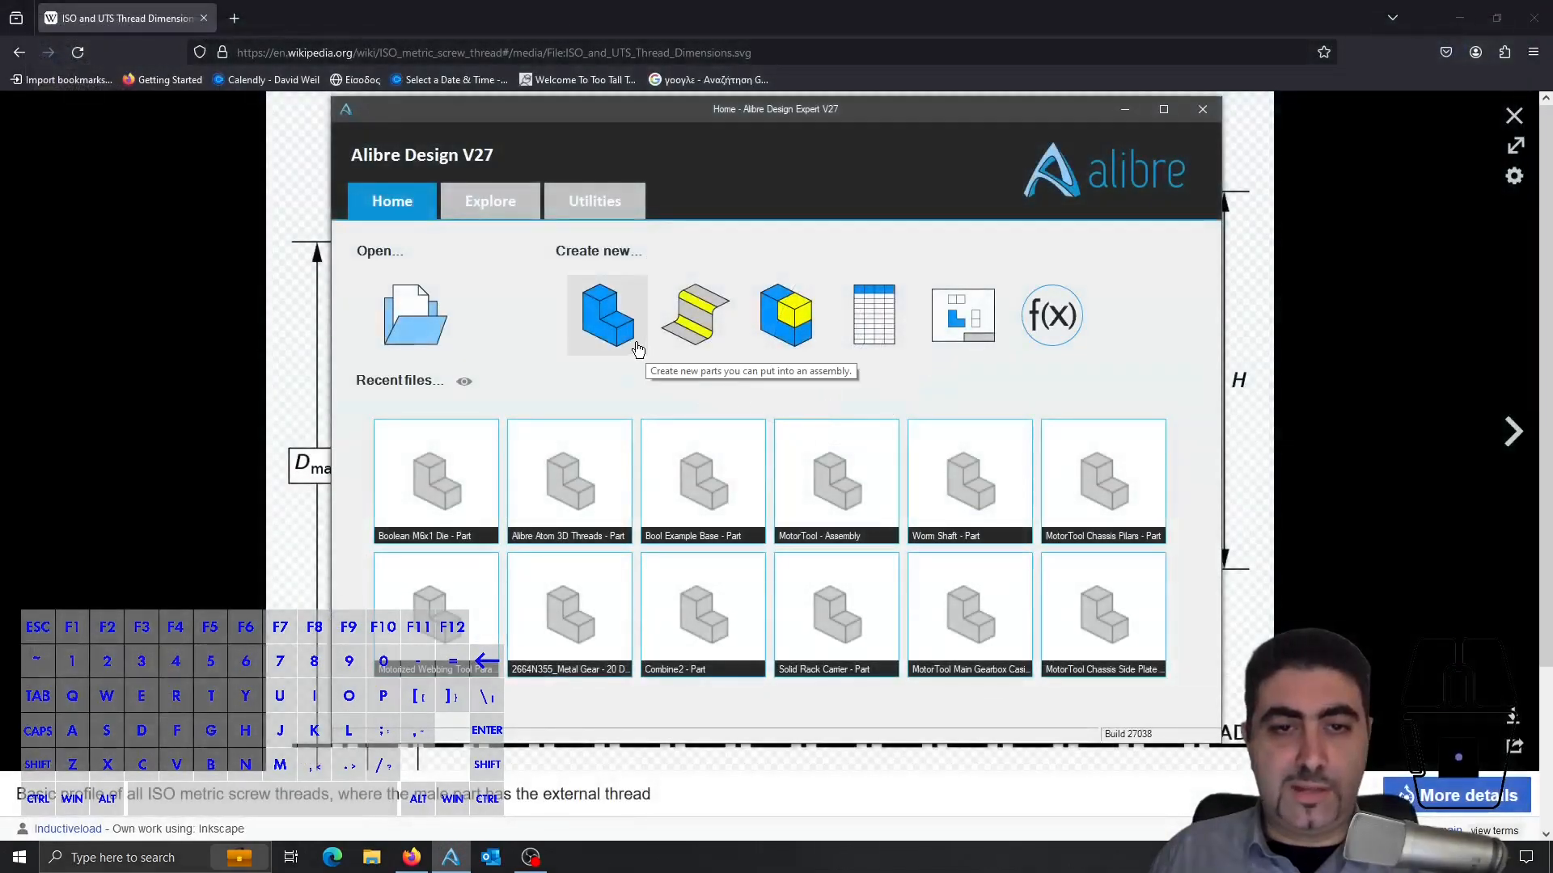
{"action": "left_click", "coordinate": [1532, 24]}
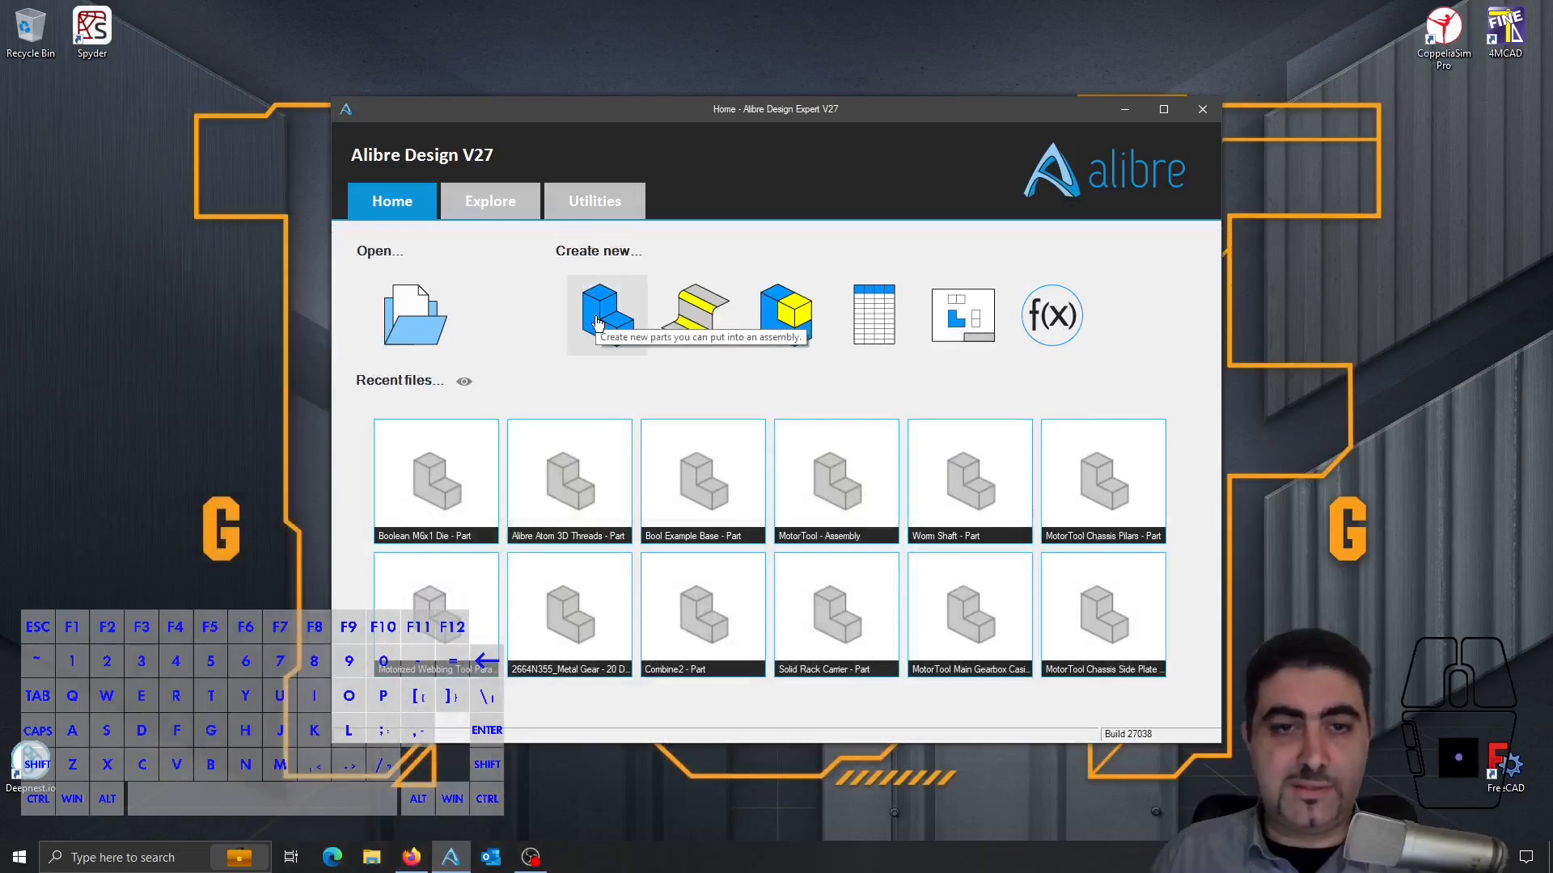
- Create a new part named Threaded Base and bring its empty workspace to the front
{"action": "left_click", "coordinate": [598, 319]}
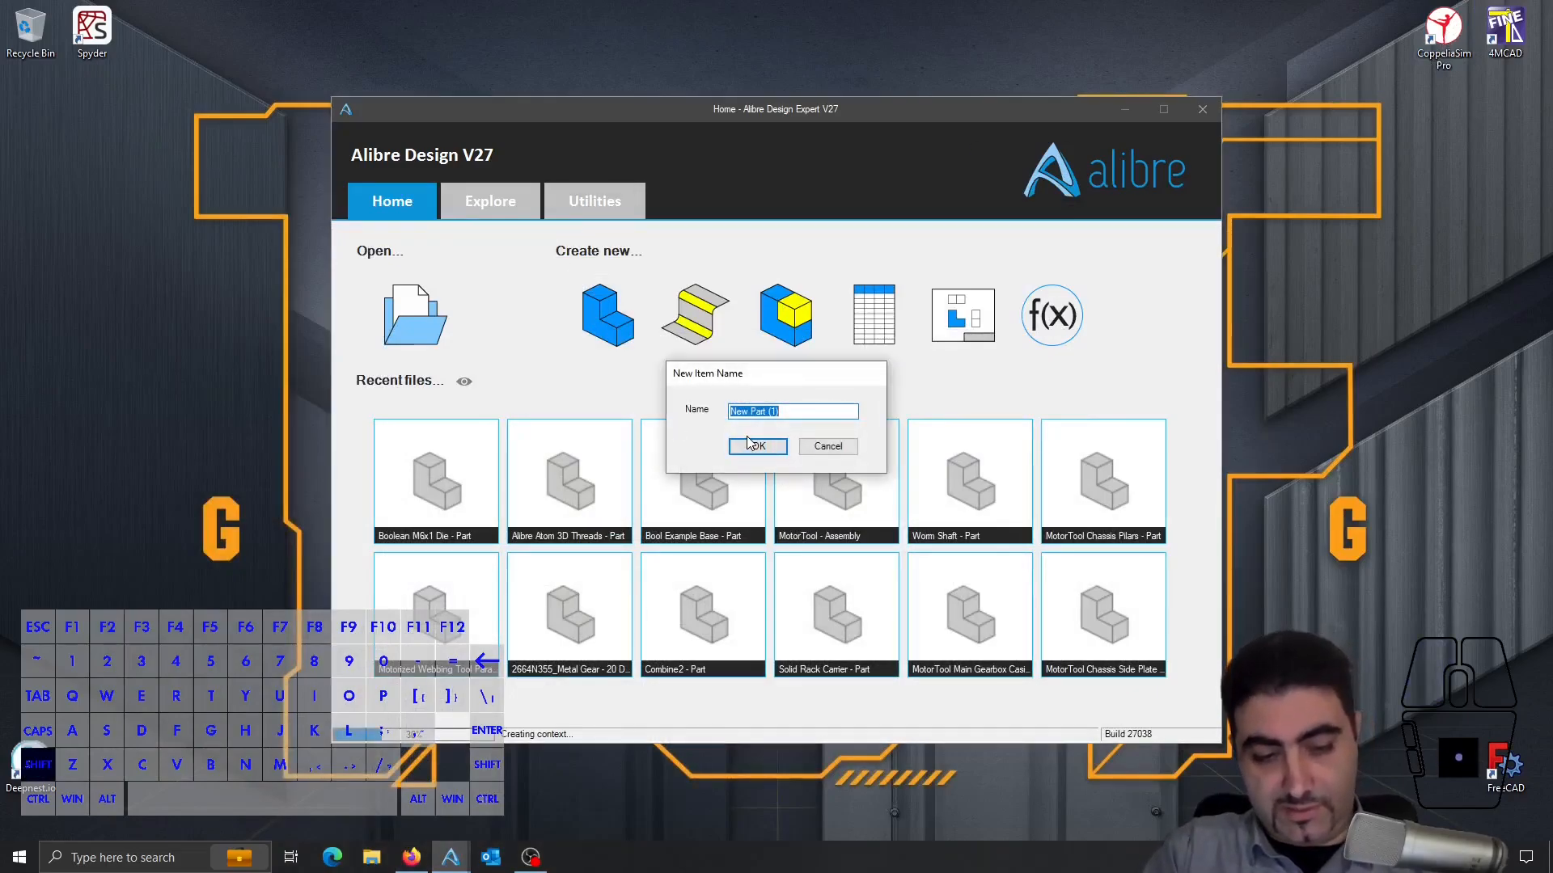
{"action": "type", "text": "Threaded "}
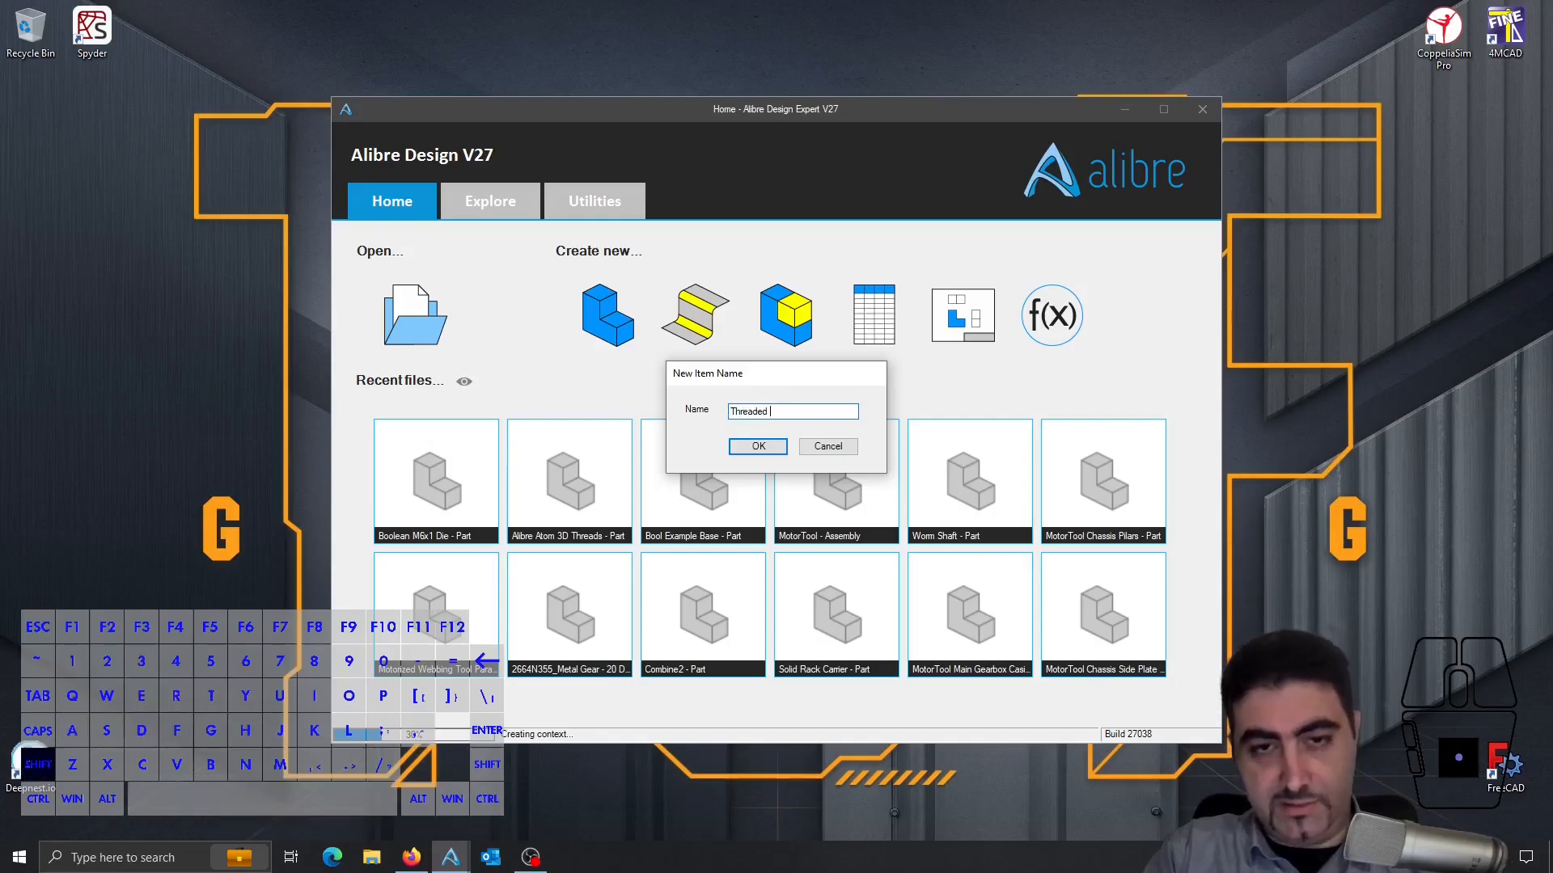
{"action": "type", "text": "Base"}
{"action": "key", "text": "Return"}
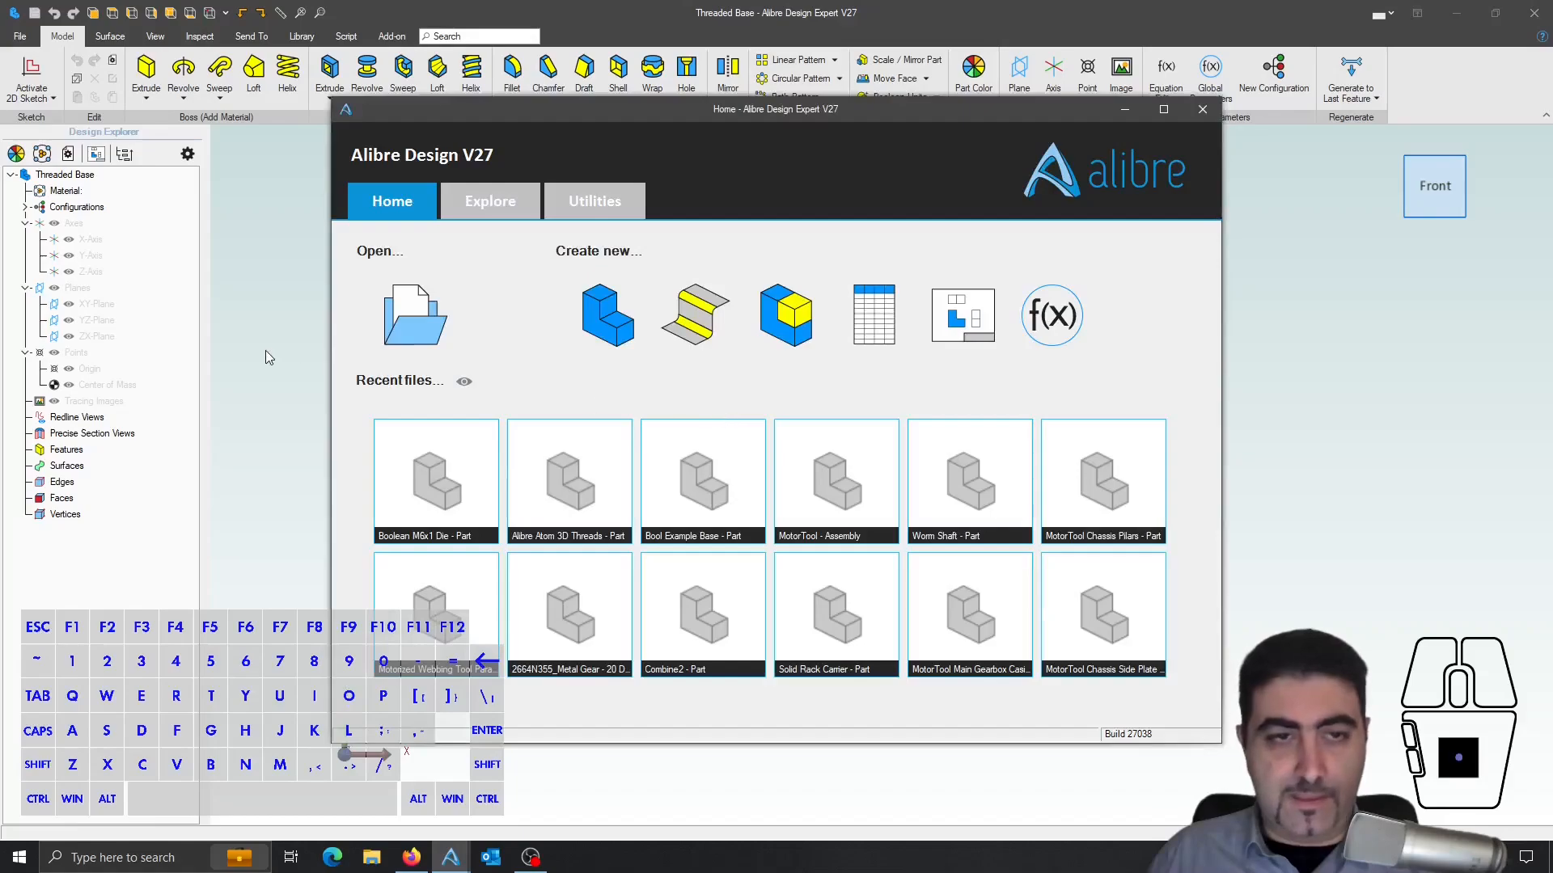
{"action": "left_click", "coordinate": [269, 357]}
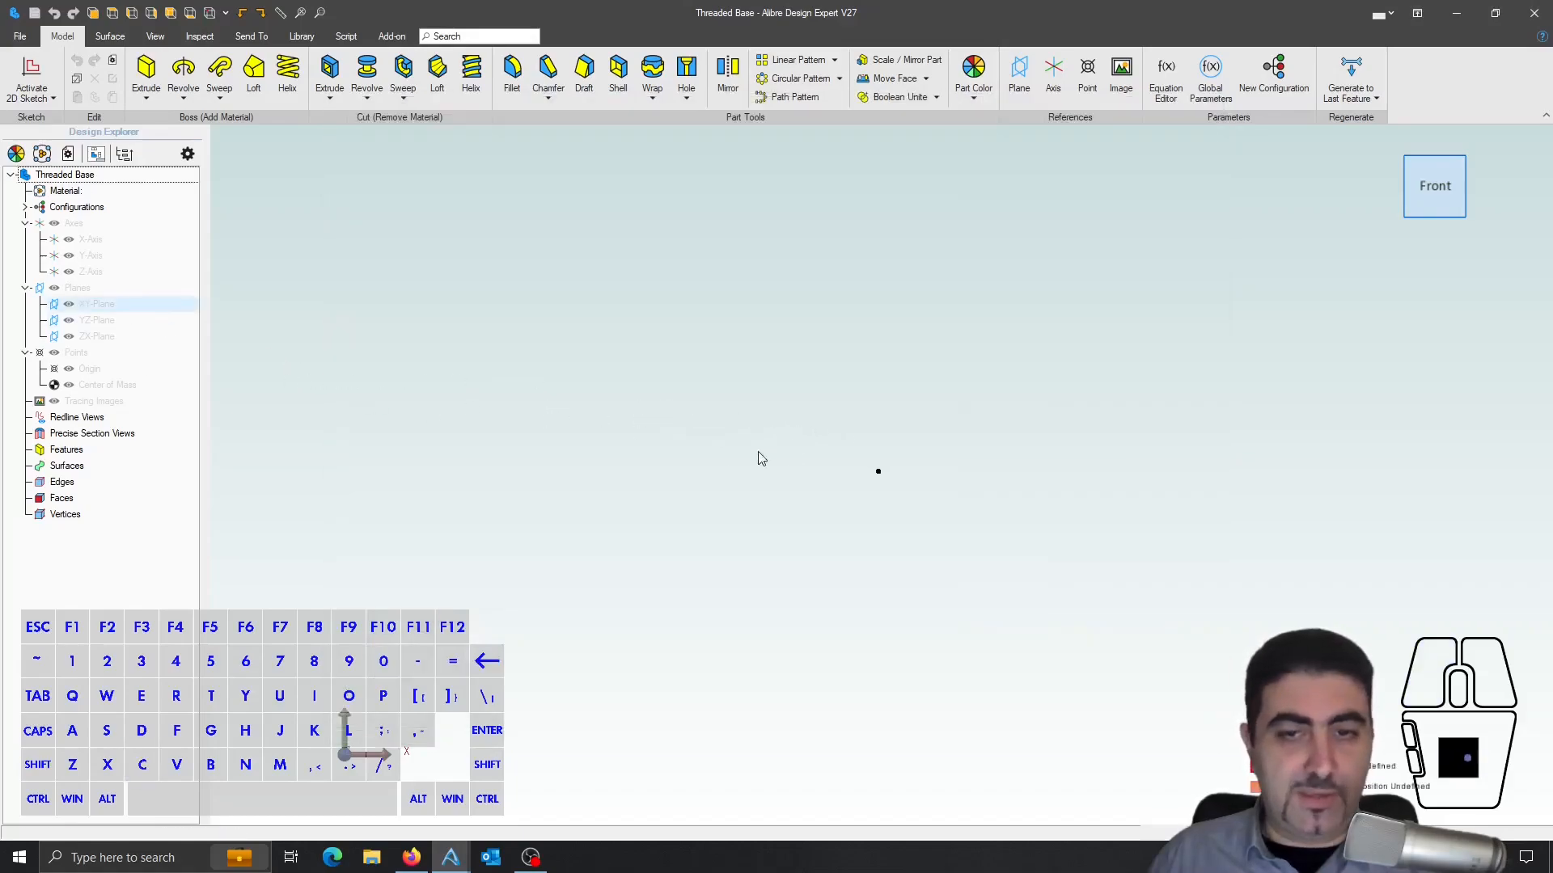
- Sketch a circle centred on the origin in the XY plane and set its diameter to 100 mm
{"action": "key", "text": "c"}
{"action": "left_click", "coordinate": [880, 474]}
{"action": "left_click", "coordinate": [1015, 624]}
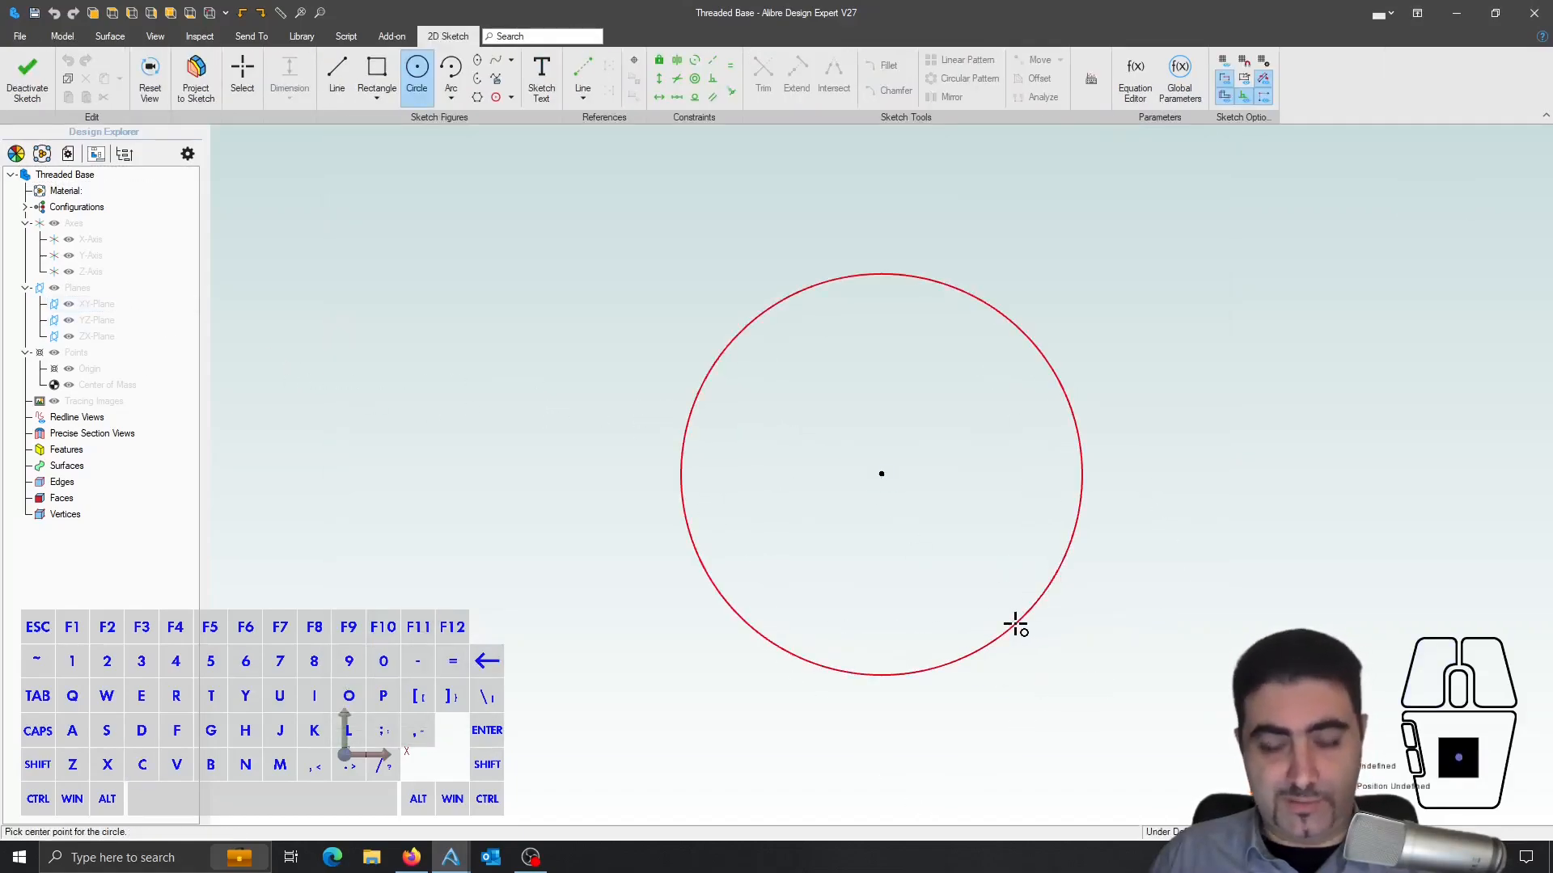
{"action": "key", "text": "Escape"}
{"action": "key", "text": "d"}
{"action": "left_click", "coordinate": [1014, 624]}
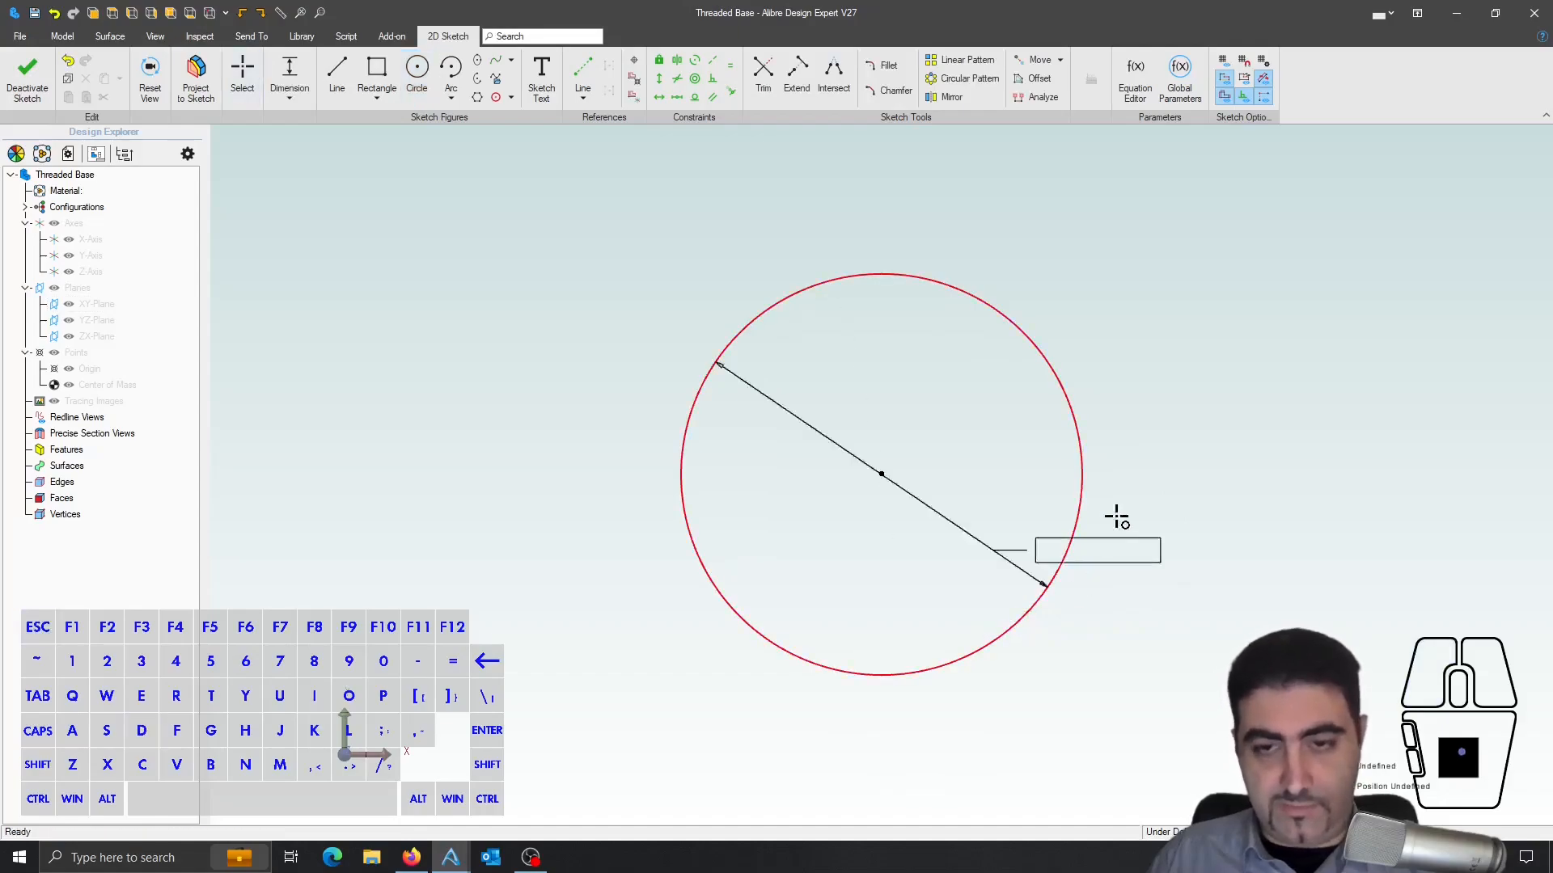
{"action": "left_click", "coordinate": [1130, 302]}
{"action": "type", "text": "100"}
{"action": "key", "text": "Return"}
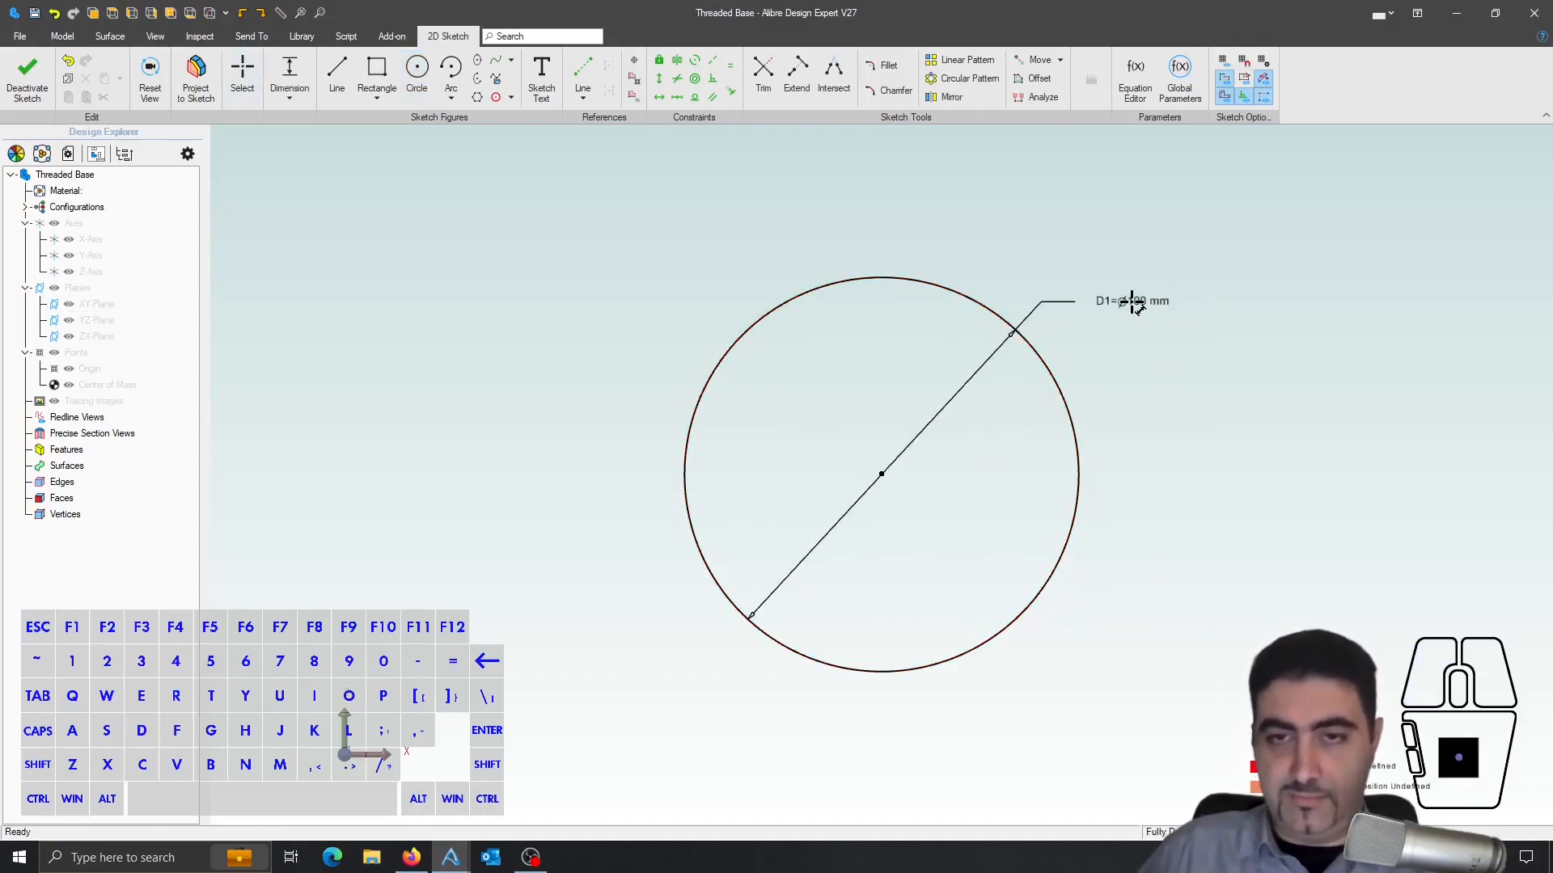
- Extrude the 100 mm circle into a solid base disc
{"action": "key", "text": "Escape"}
{"action": "key", "text": "e"}
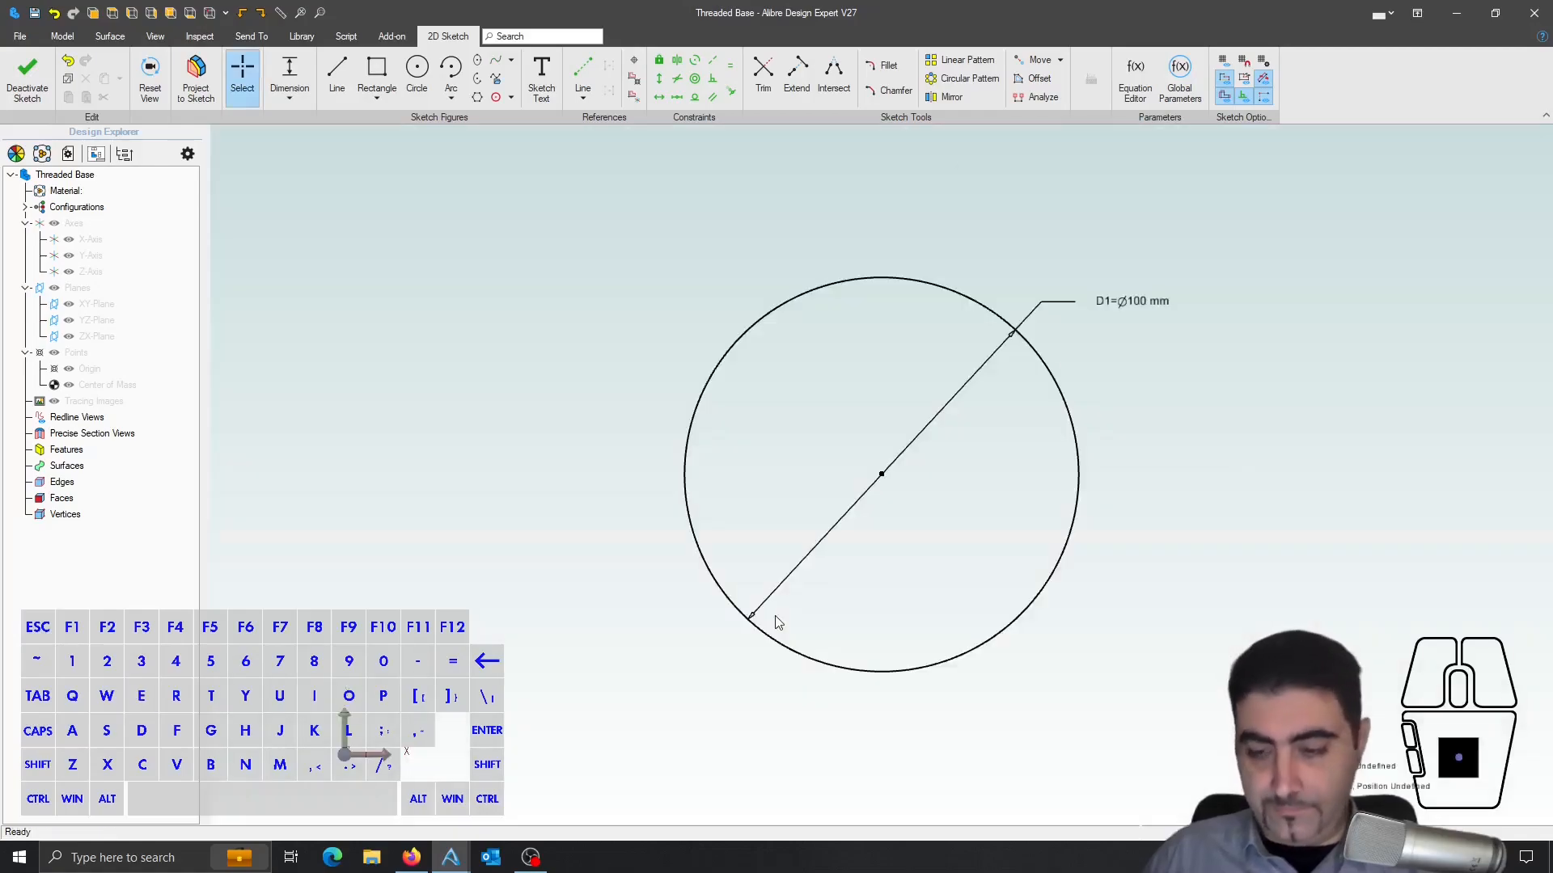
{"action": "key", "text": "Return"}
- Start a sketch on the disc's front face and draw a 10 mm diameter circle left of the centre
{"action": "left_click", "coordinate": [815, 524]}
{"action": "key", "text": "s"}
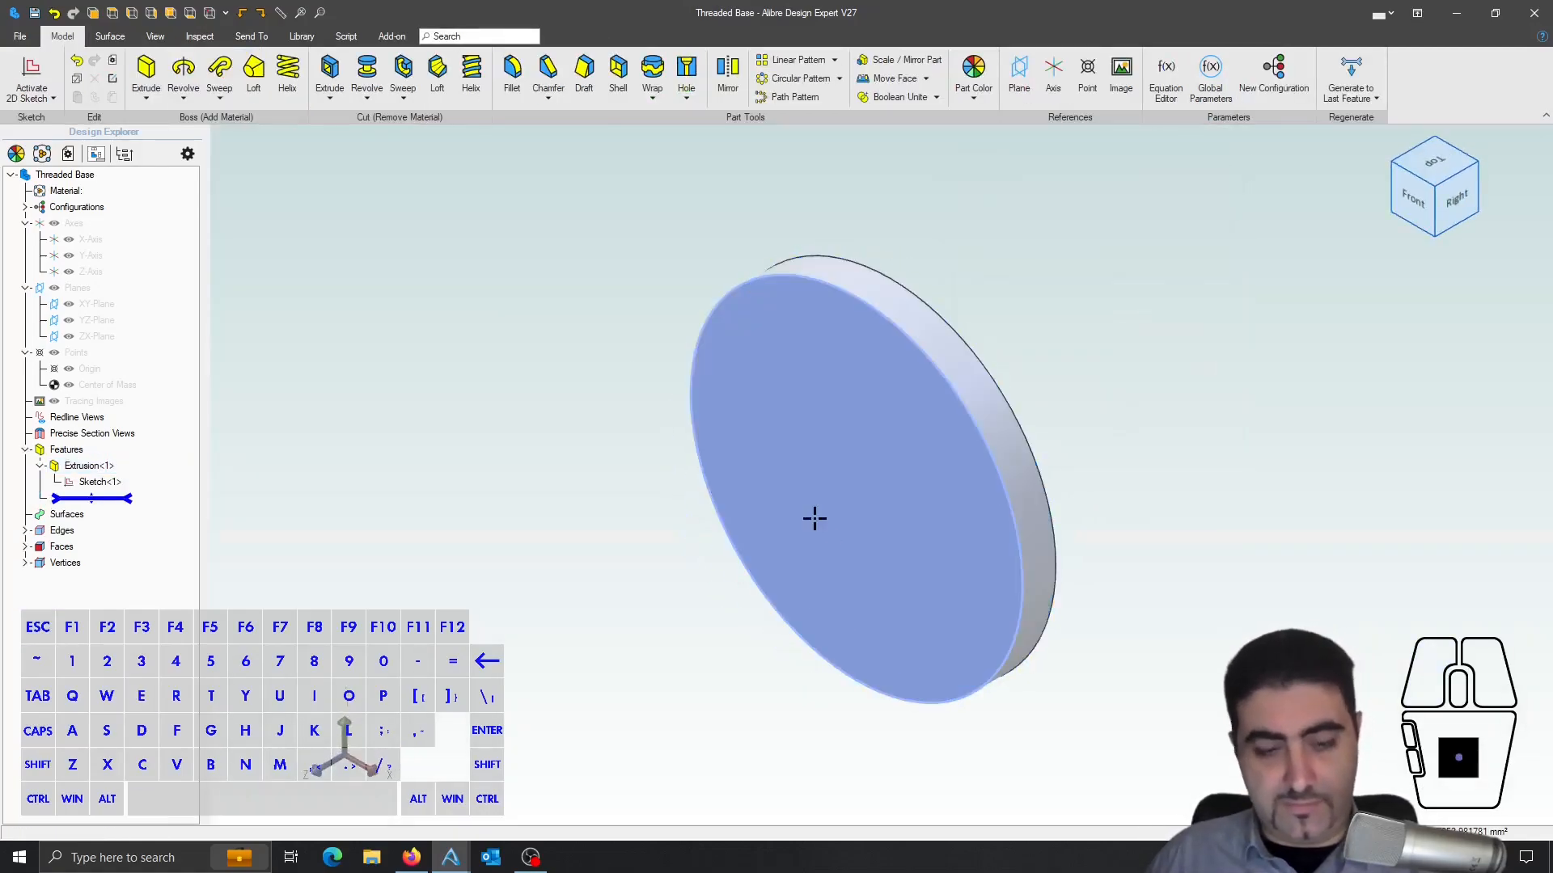
{"action": "key", "text": "c"}
{"action": "left_click", "coordinate": [679, 464]}
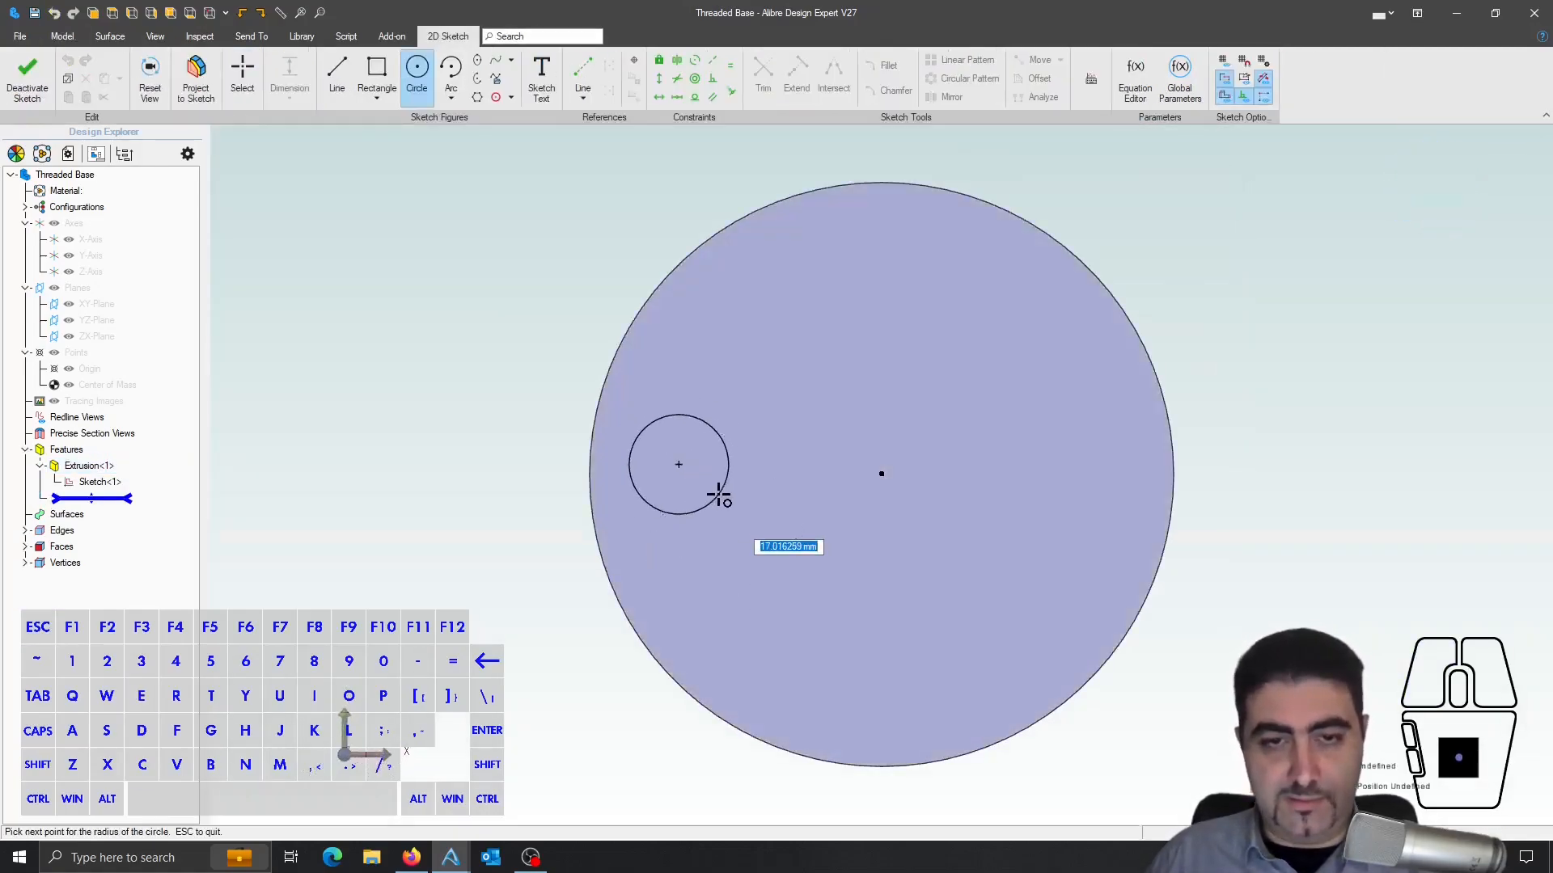
{"action": "left_click", "coordinate": [717, 496]}
{"action": "key", "text": "d"}
{"action": "left_click", "coordinate": [719, 498]}
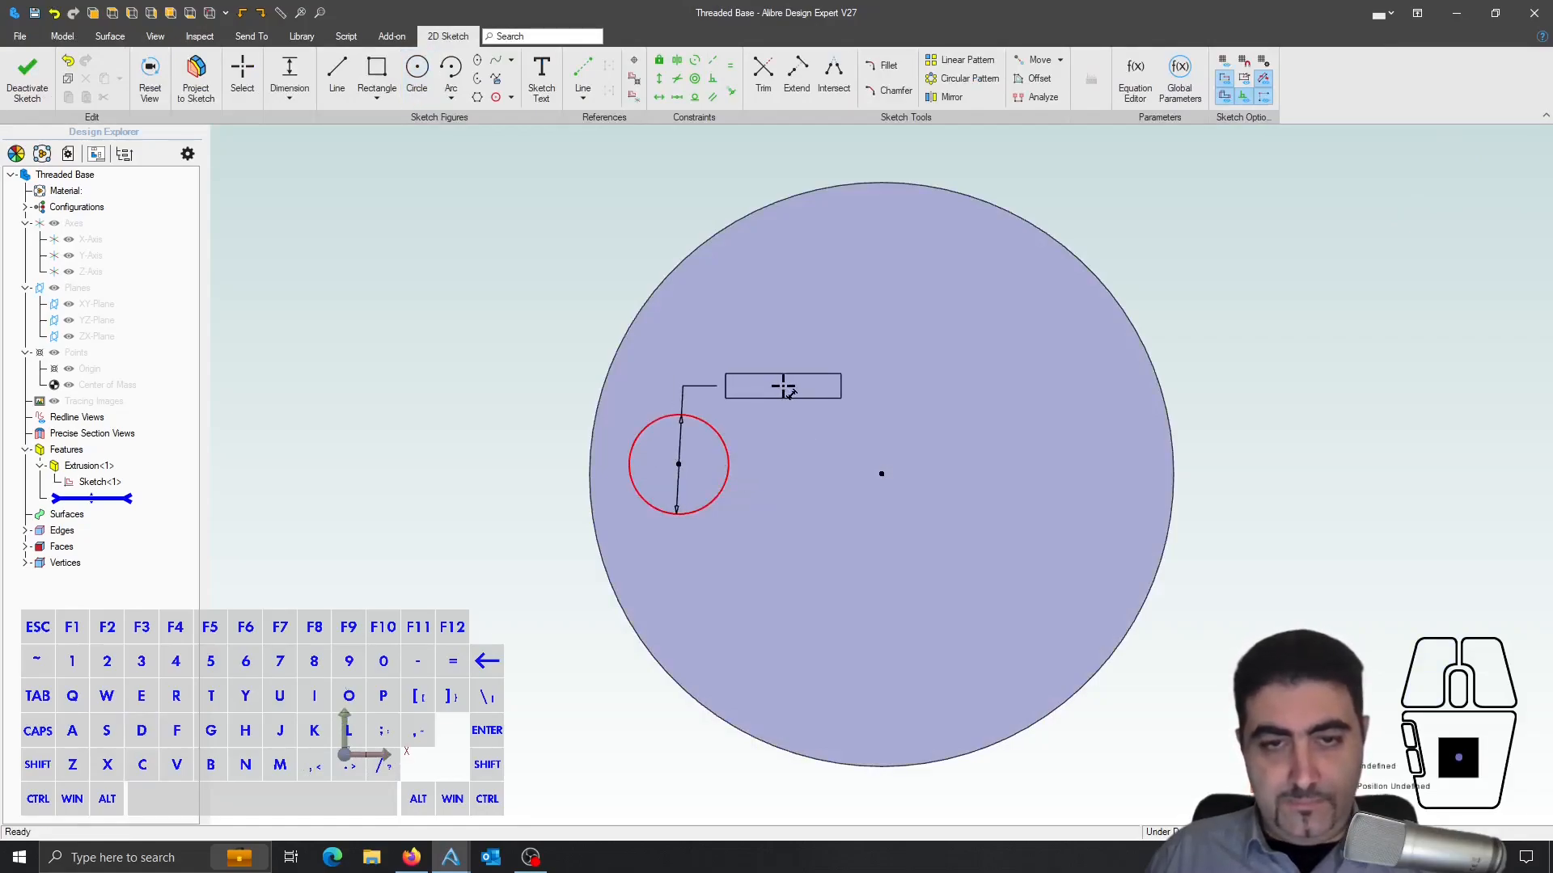
{"action": "left_click", "coordinate": [797, 387]}
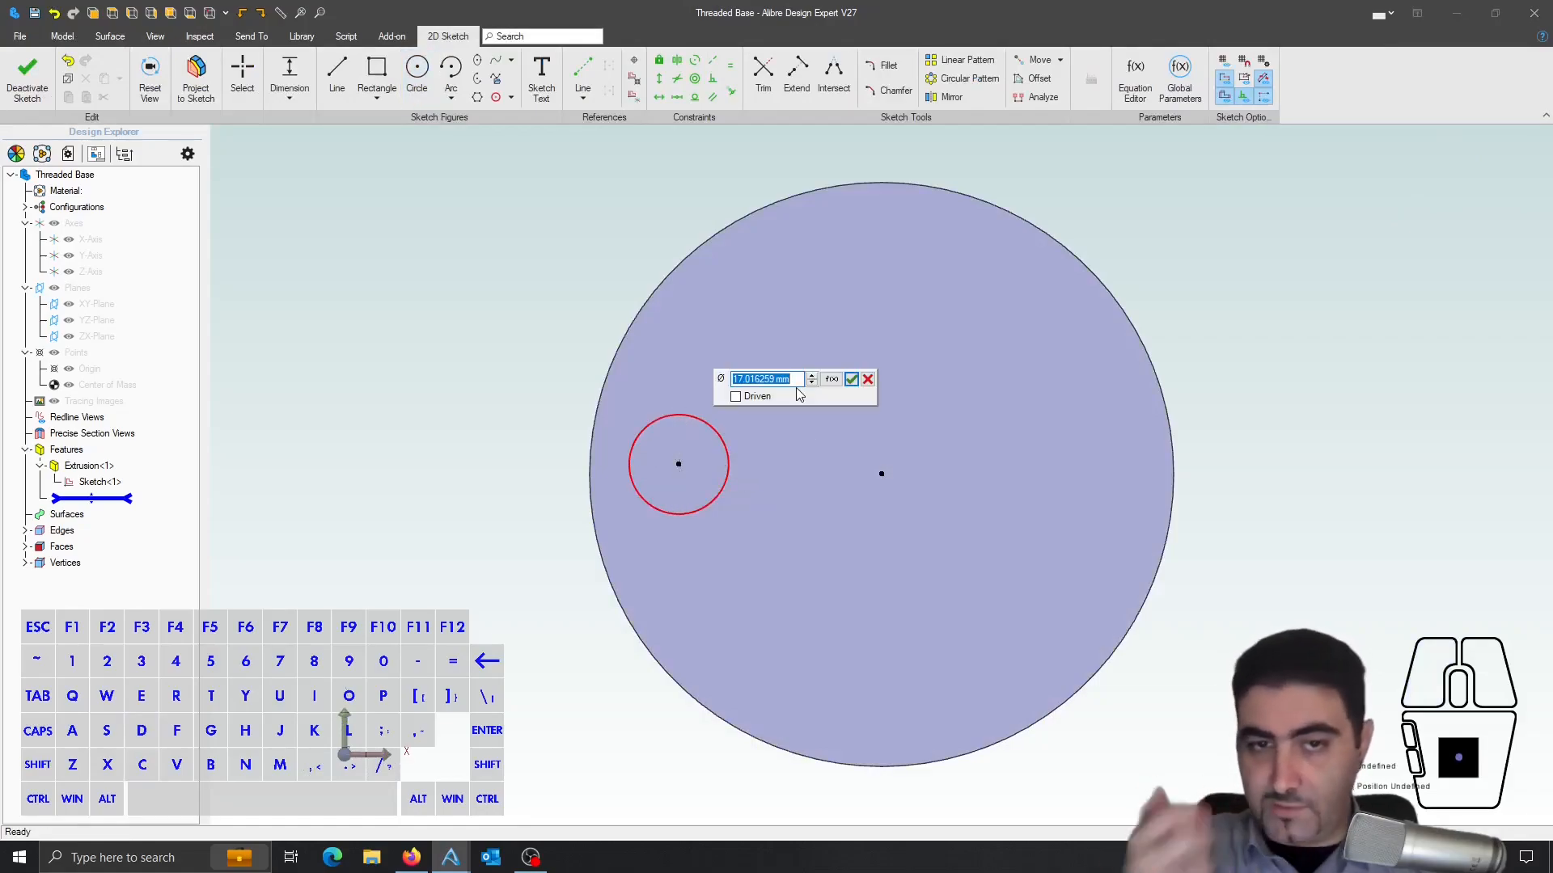
{"action": "type", "text": "10"}
{"action": "key", "text": "Return"}
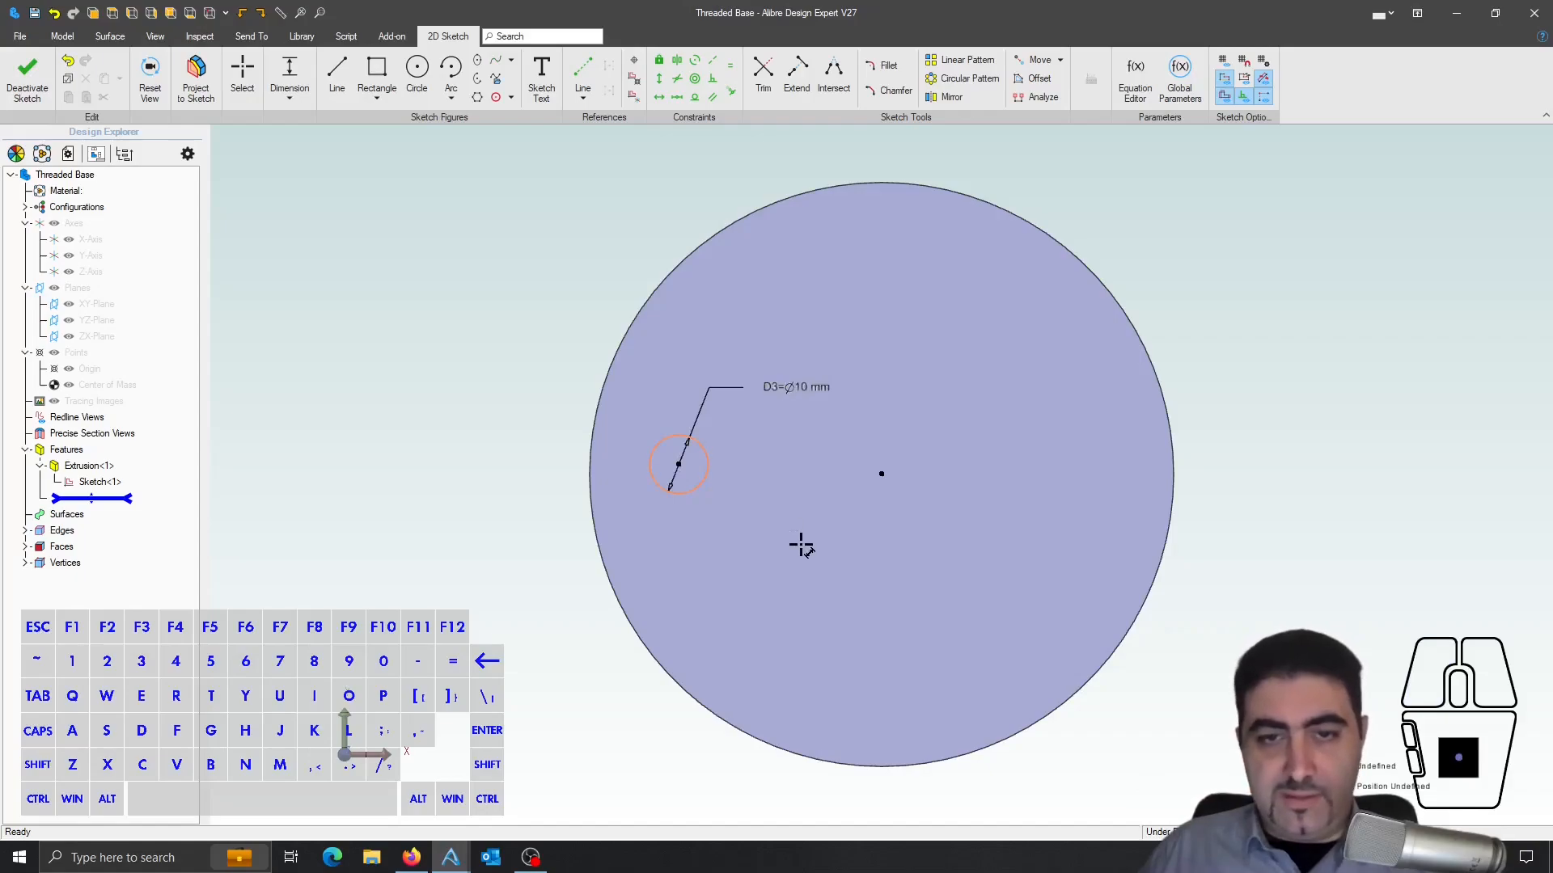
{"action": "key", "text": "Escape"}
- Sketch a second circle right of the disc's centre and set its diameter to 4 mm
{"action": "key", "text": "c"}
{"action": "left_click", "coordinate": [1059, 464]}
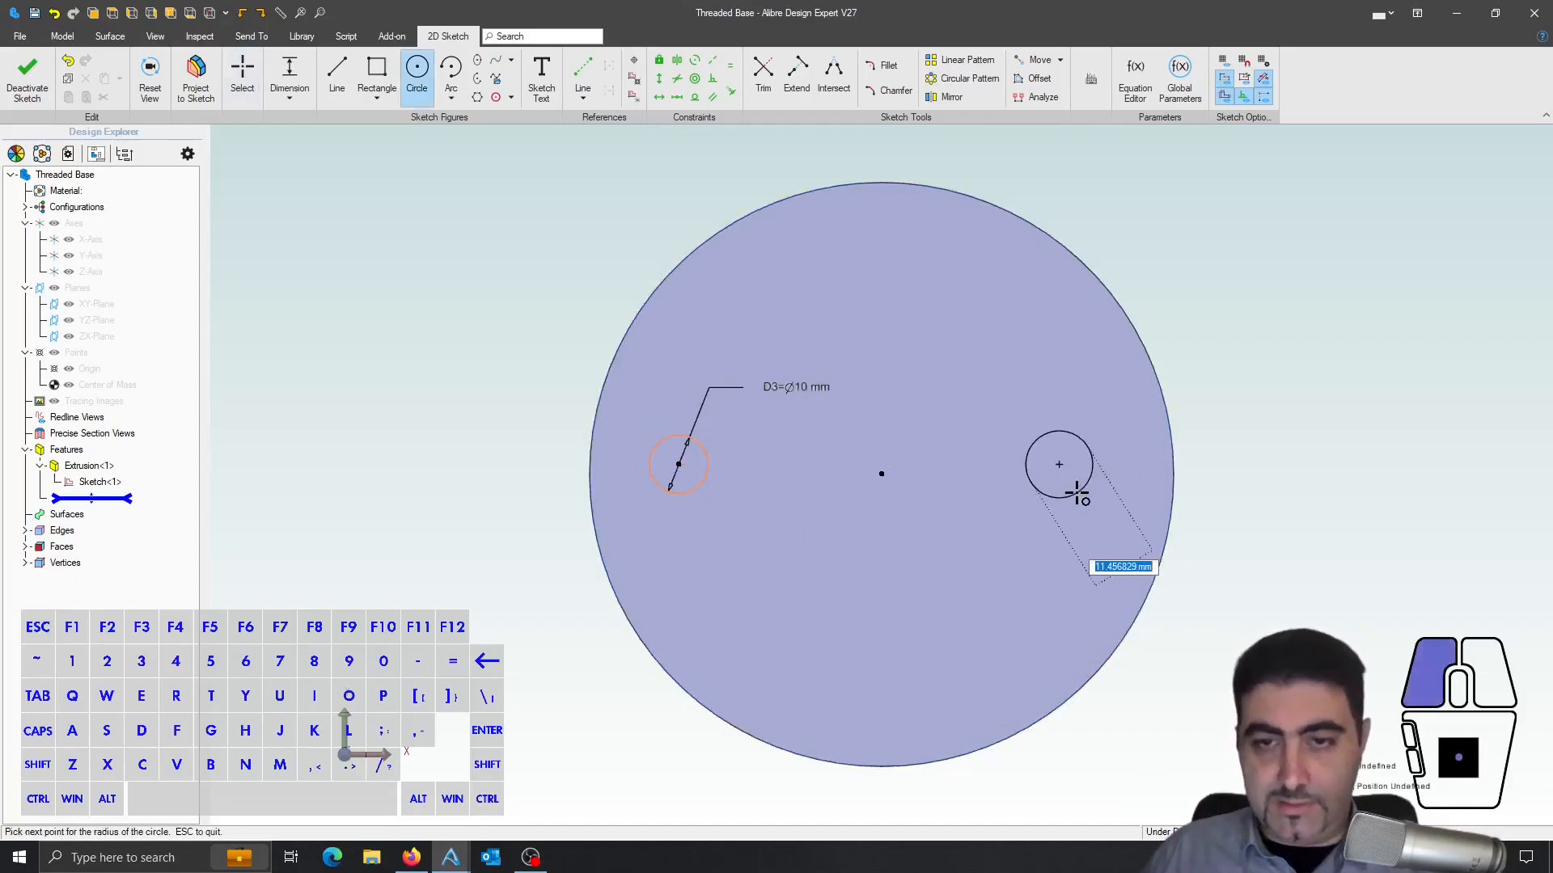
{"action": "left_click", "coordinate": [1077, 495]}
{"action": "key", "text": "Escape"}
{"action": "key", "text": "d"}
{"action": "left_click", "coordinate": [1081, 485]}
{"action": "left_click", "coordinate": [1250, 383]}
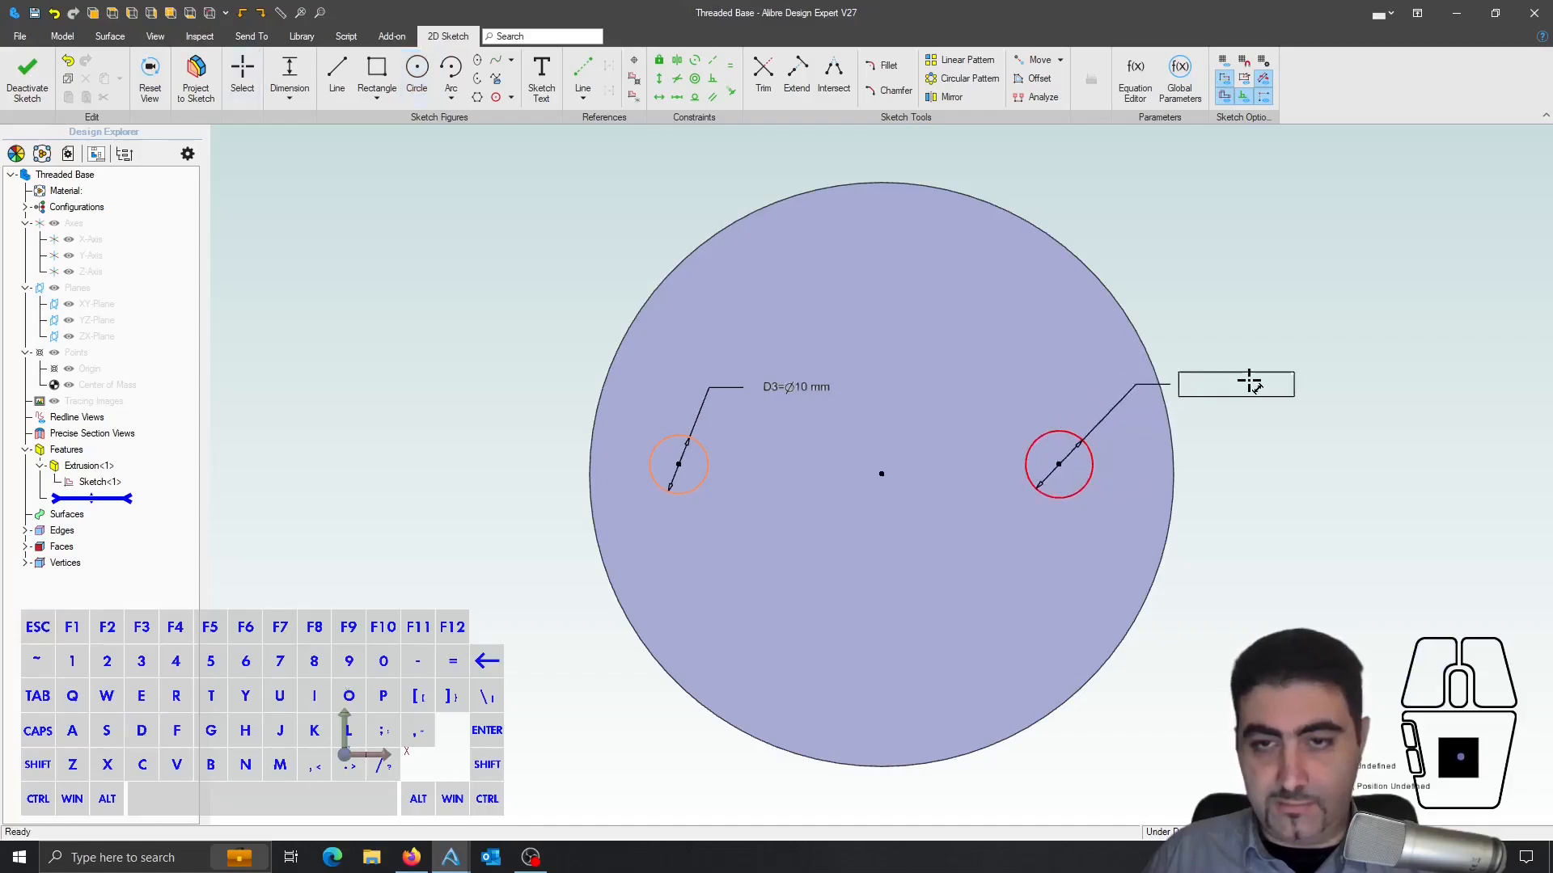
{"action": "left_click", "coordinate": [1254, 366]}
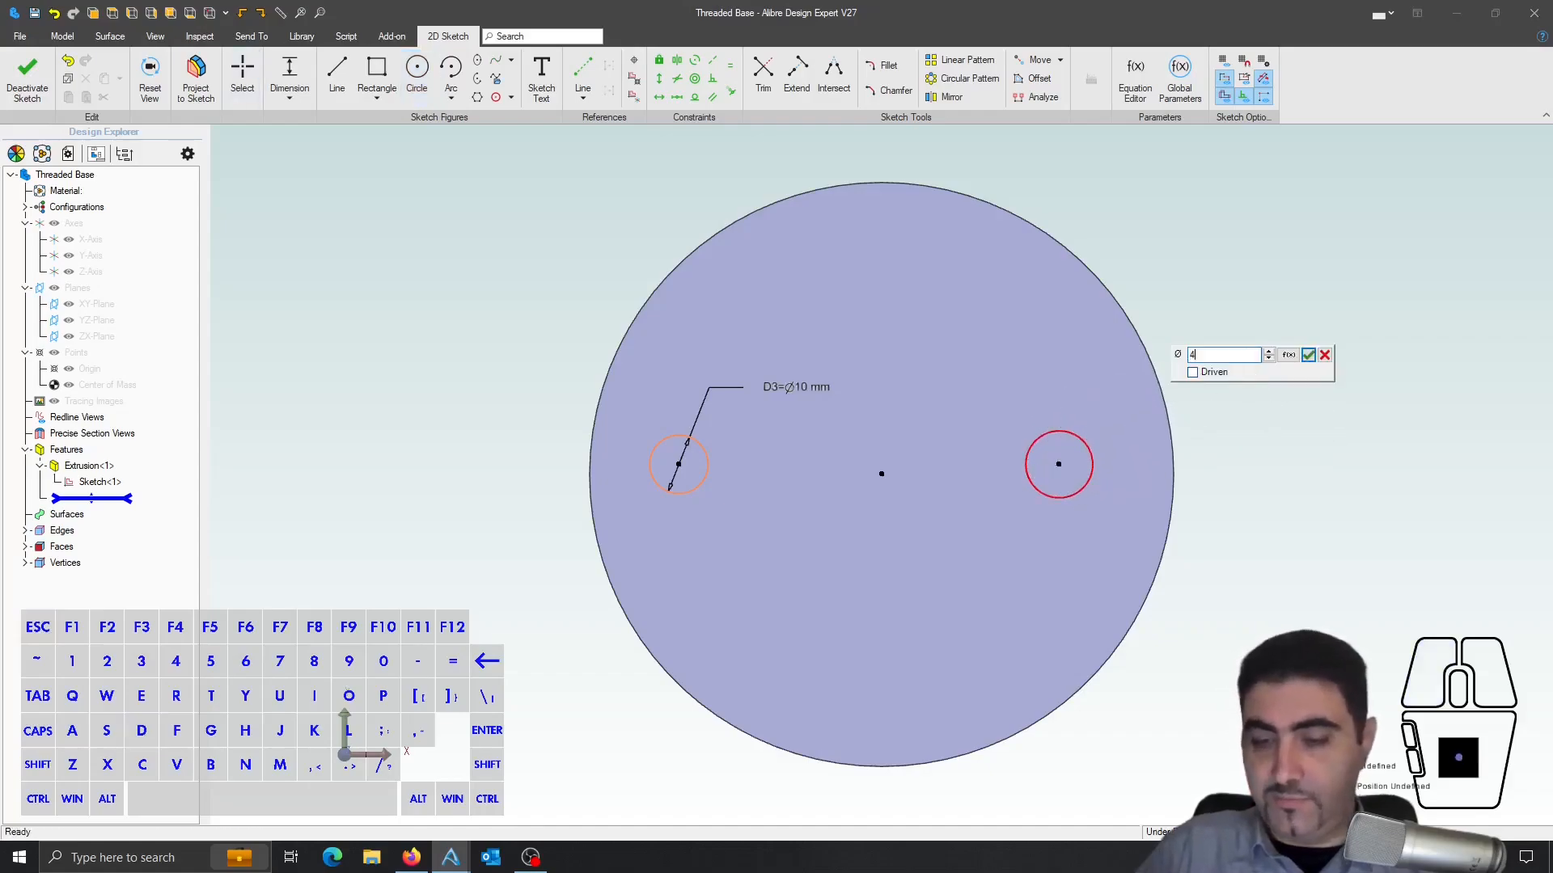
{"action": "key", "text": "Return"}
{"action": "key", "text": "Escape"}
- Align both small circles' centres horizontally with the origin using a horizontal constraint
{"action": "key", "text": "m"}
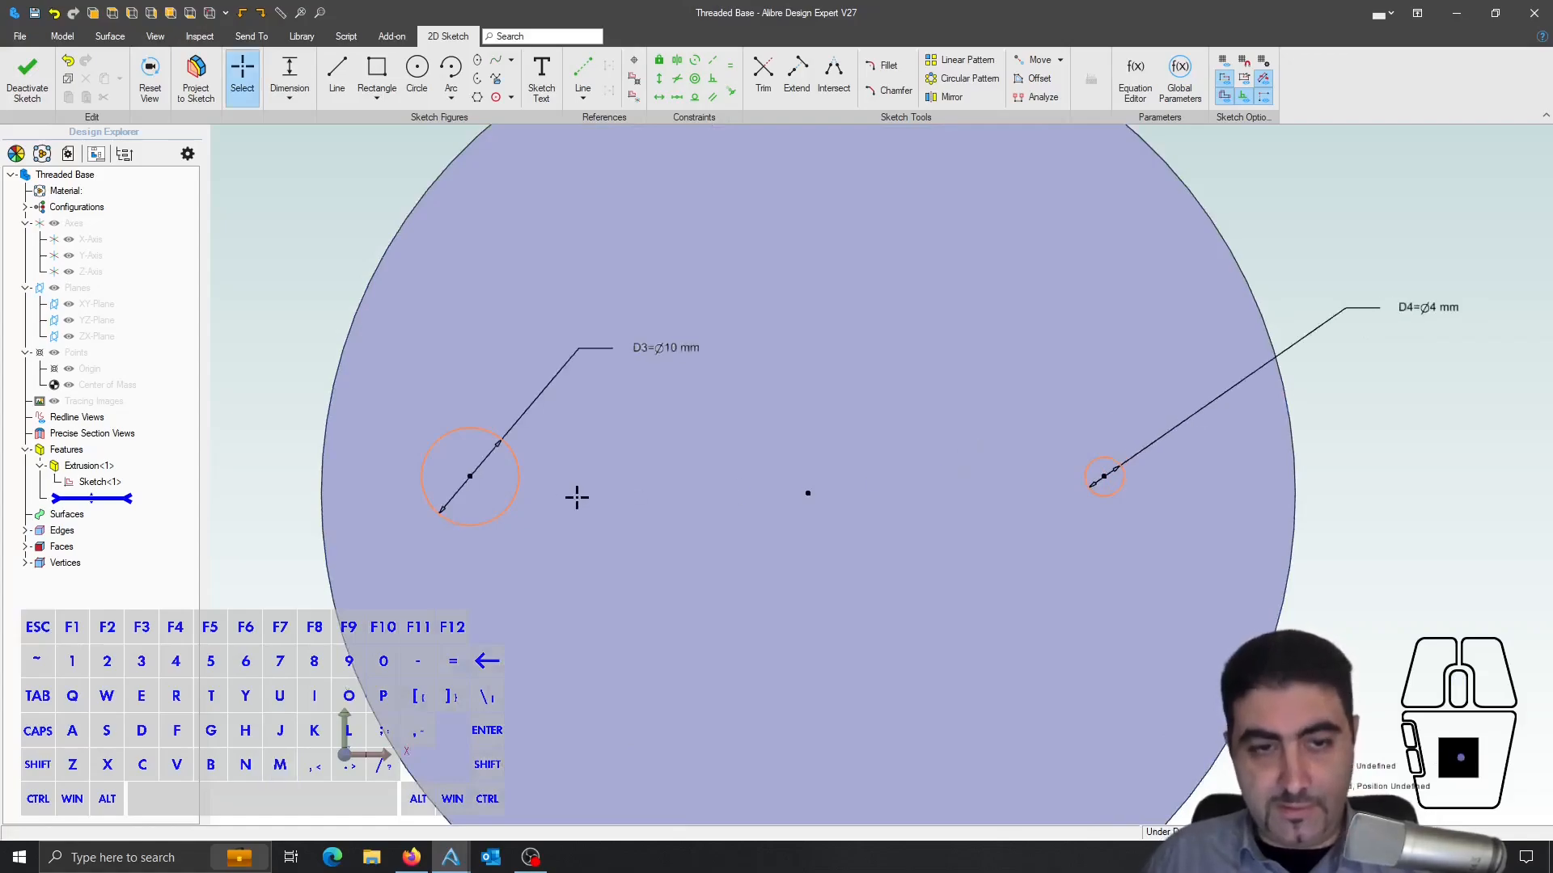
{"action": "key", "text": "h"}
{"action": "key", "text": "shift+h"}
{"action": "left_click", "coordinate": [484, 487]}
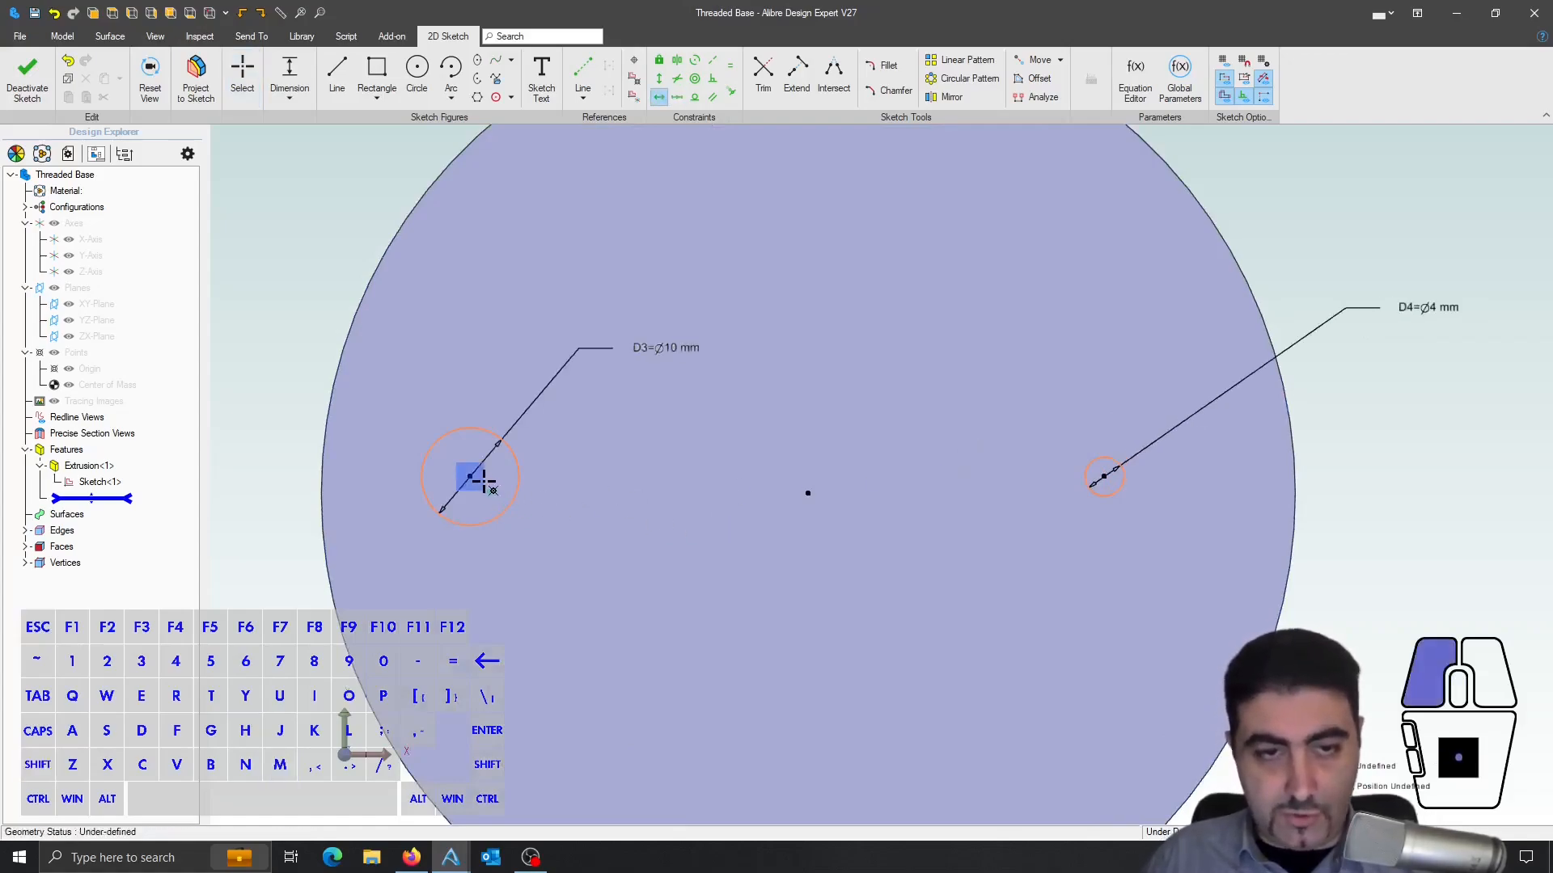
{"action": "left_click", "coordinate": [808, 493]}
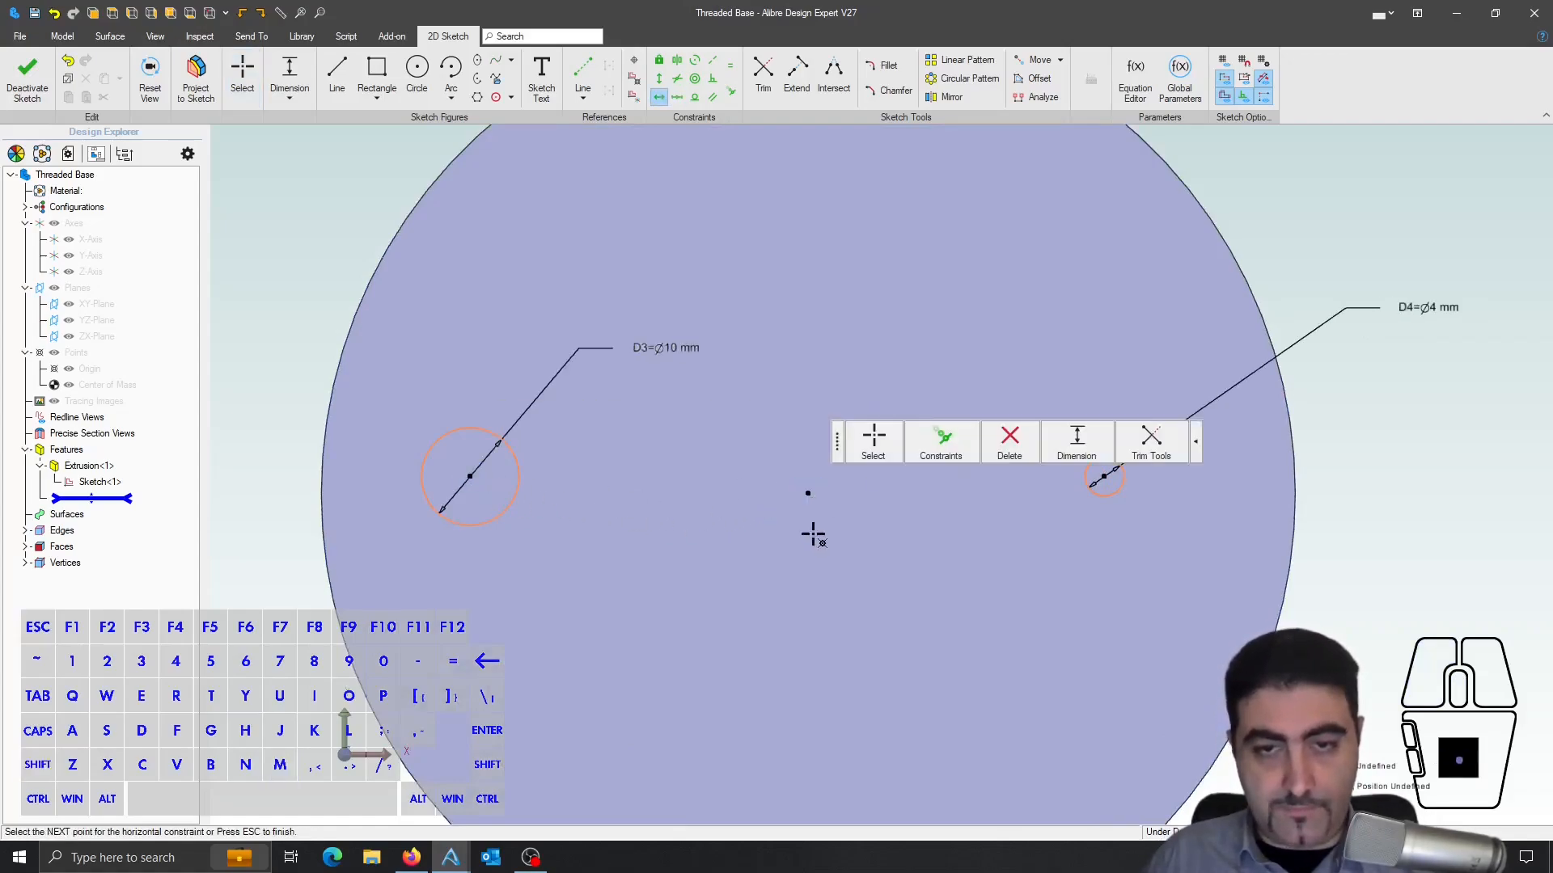
{"action": "left_click", "coordinate": [1104, 477]}
{"action": "key", "text": "Escape"}
- Apply a midpoint constraint so the origin lies midway between the two circle centres
{"action": "key", "text": "m"}
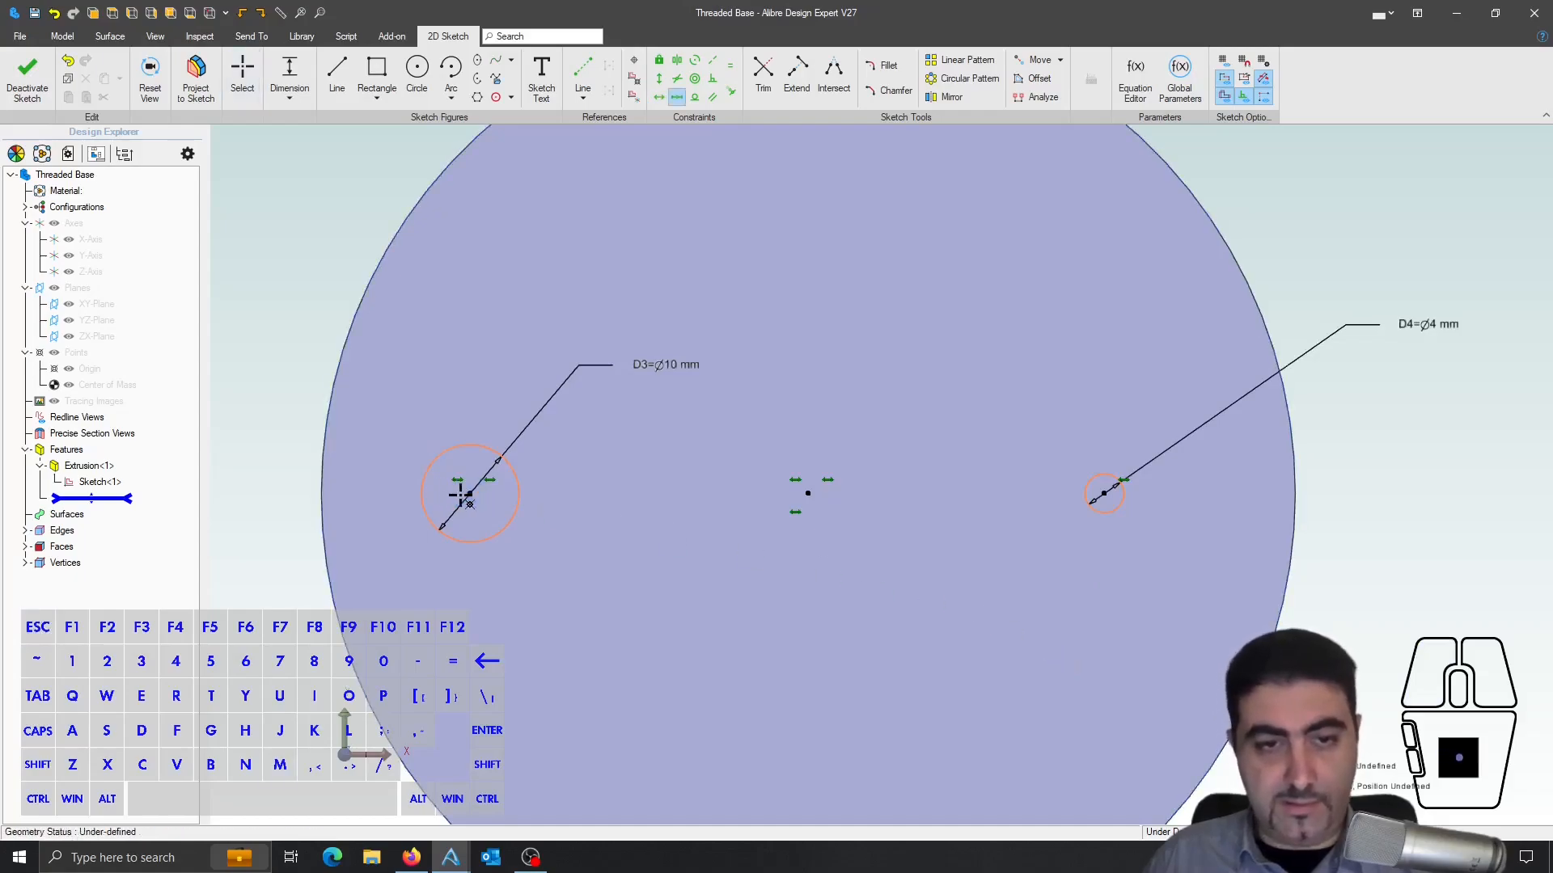
{"action": "left_click", "coordinate": [1098, 493]}
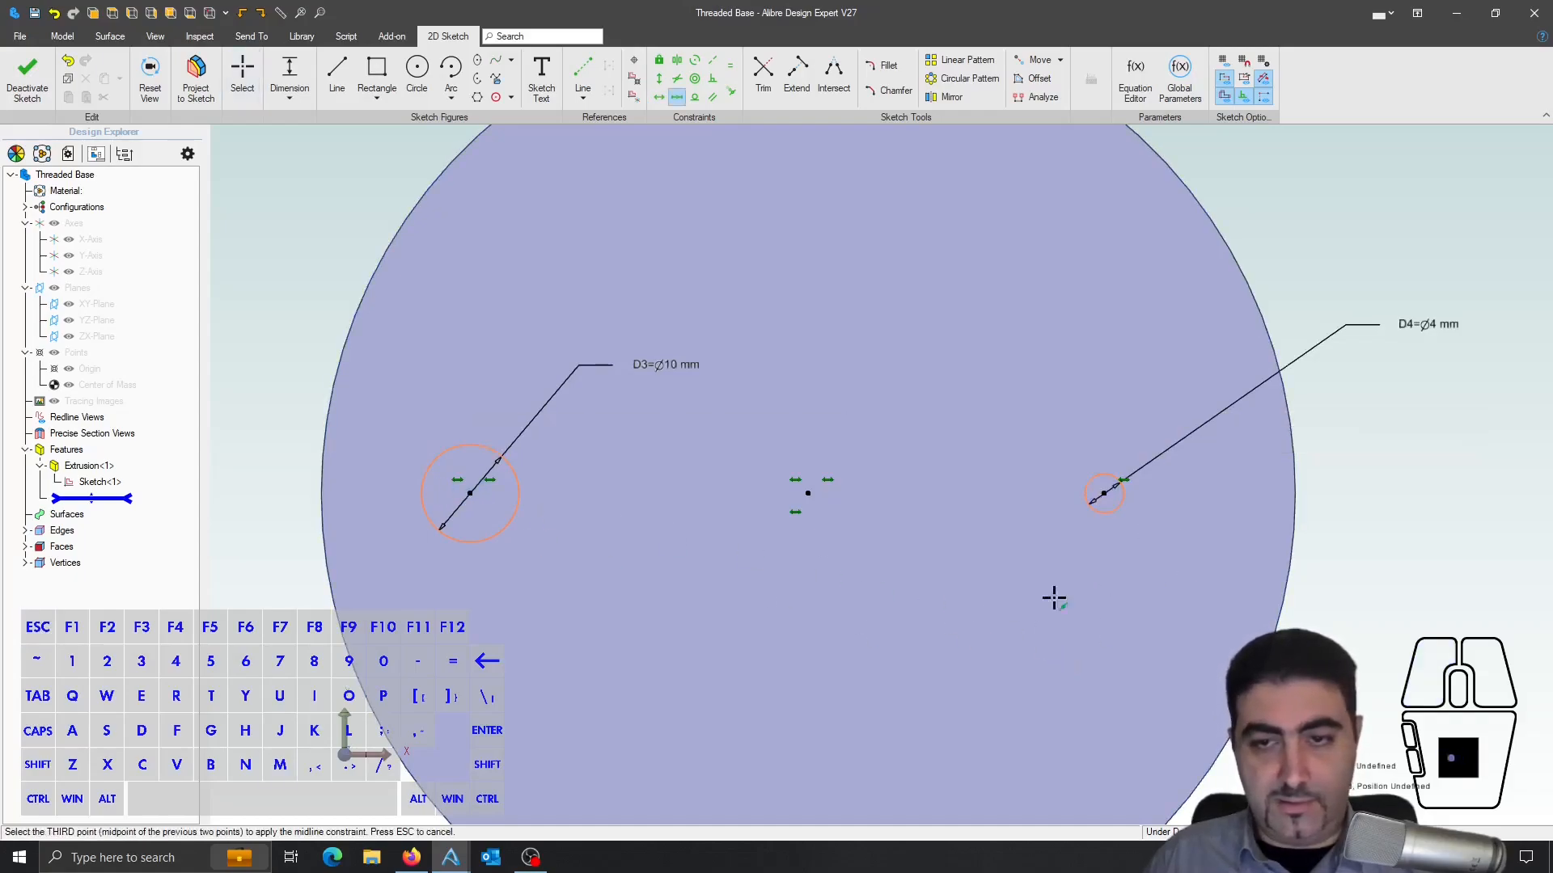
{"action": "left_click", "coordinate": [807, 493]}
{"action": "key", "text": "Escape"}
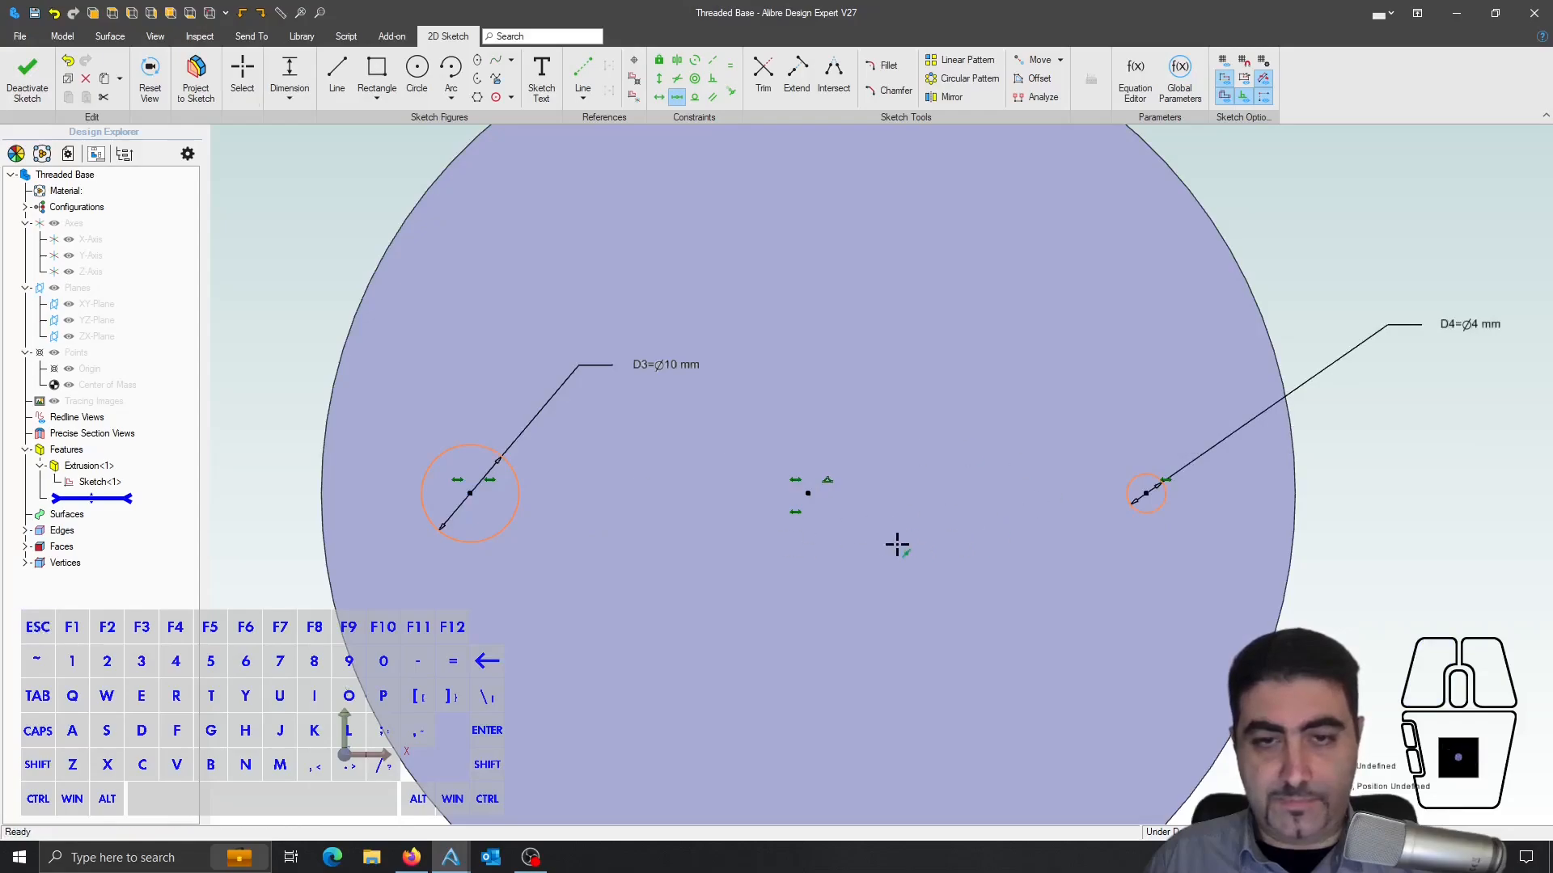
- Dimension the distance from the origin to the 10 mm circle's centre as 35 mm
{"action": "key", "text": "d"}
{"action": "left_click", "coordinate": [803, 495]}
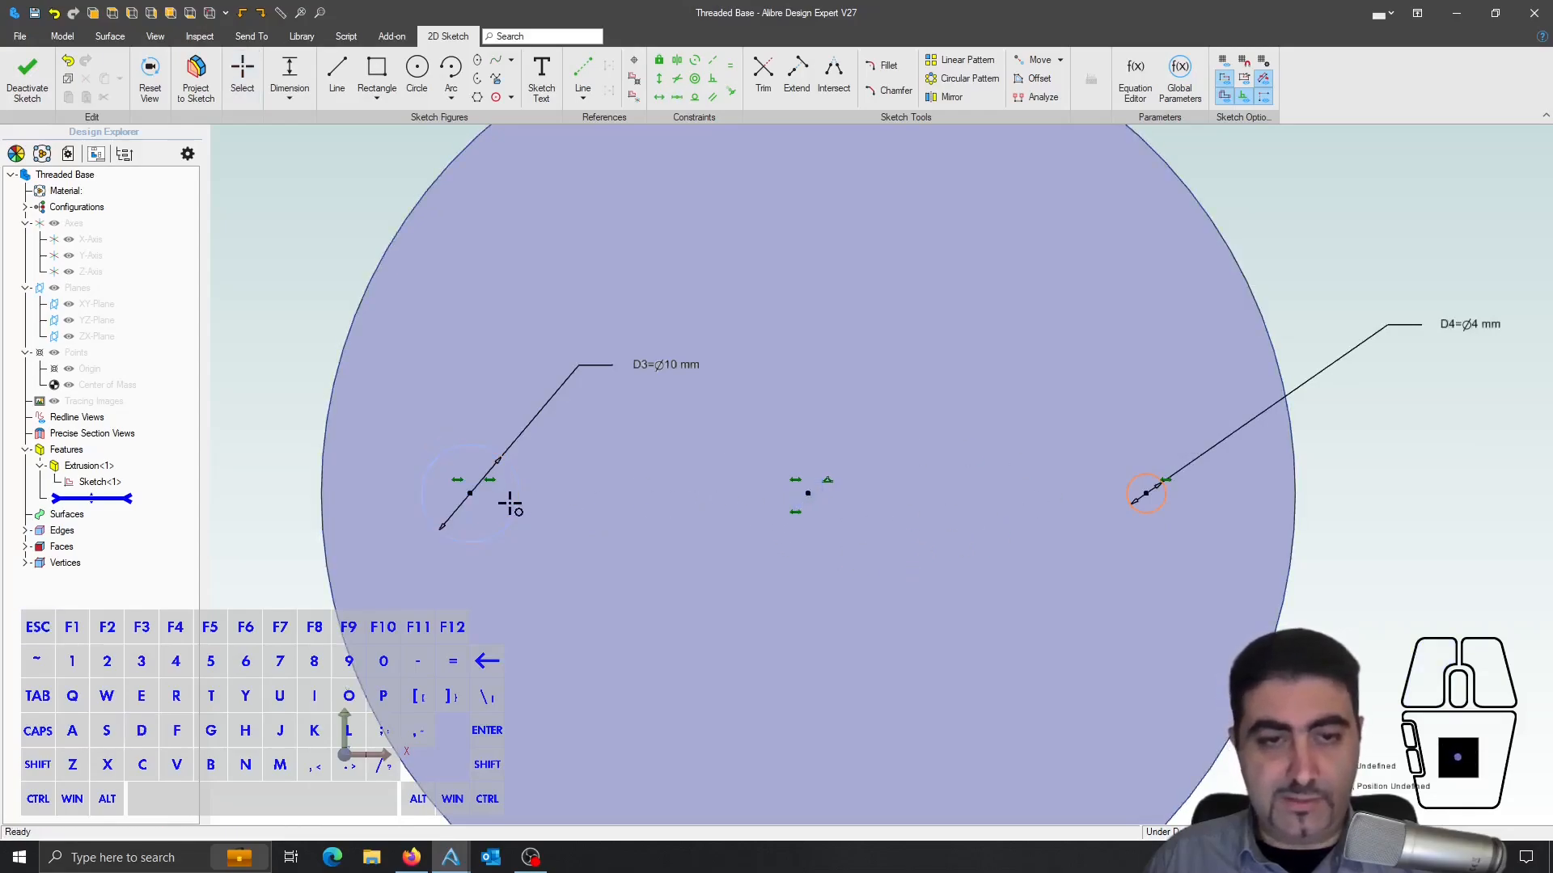
{"action": "left_click", "coordinate": [469, 493]}
{"action": "left_click", "coordinate": [647, 588]}
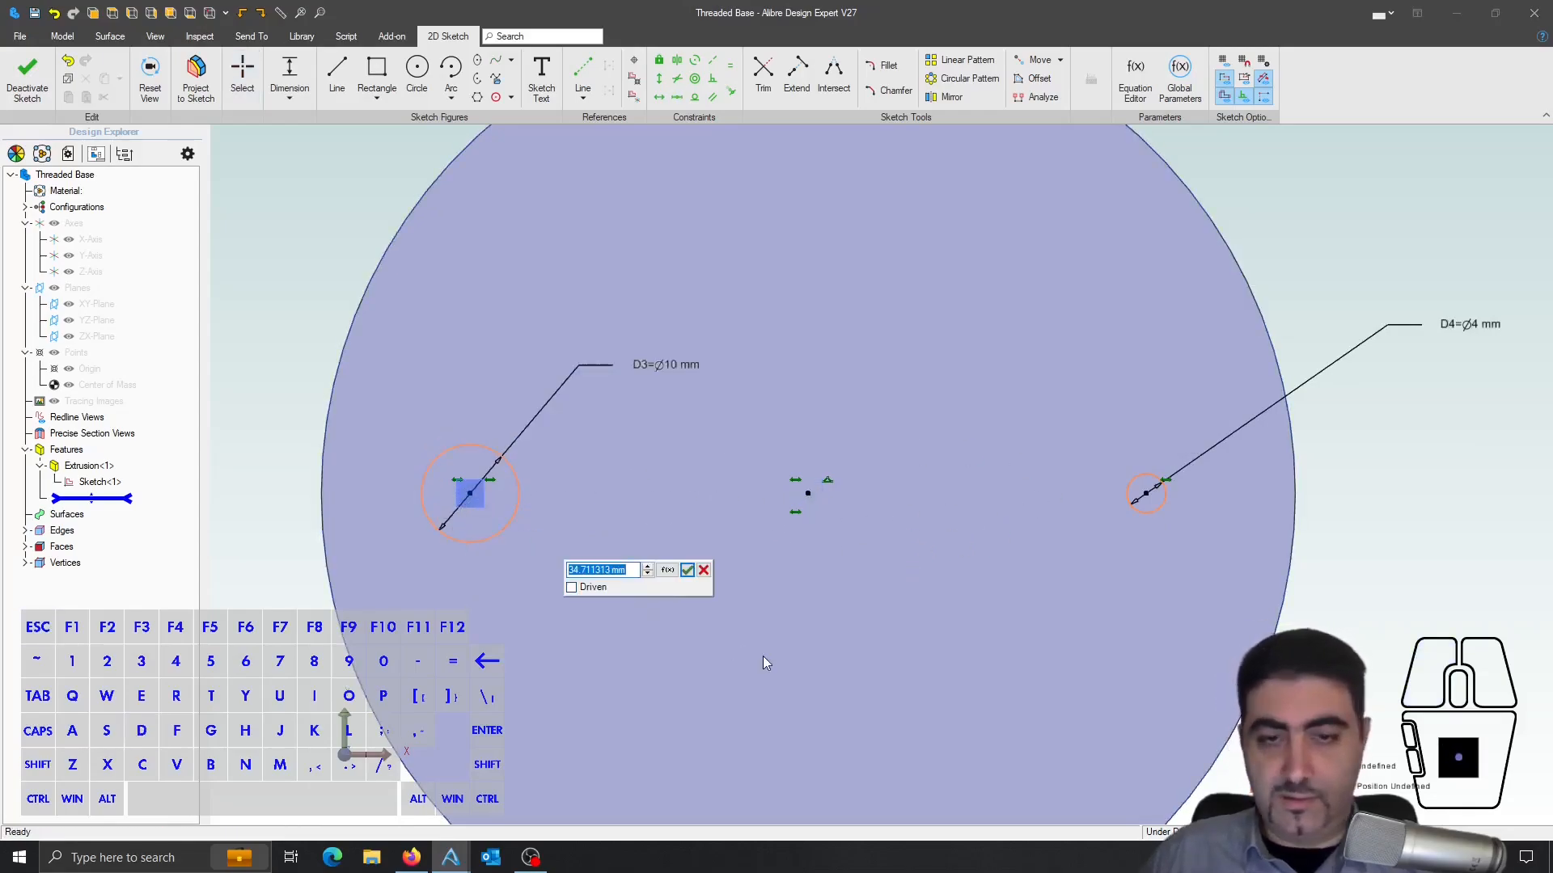
{"action": "type", "text": "35"}
{"action": "key", "text": "Return"}
{"action": "key", "text": "Escape"}
- Extrude the 10 mm and 4 mm circles outward from the disc face as two cylindrical posts
{"action": "scroll", "coordinate": [849, 704], "scroll_direction": "down", "scroll_amount": 4}
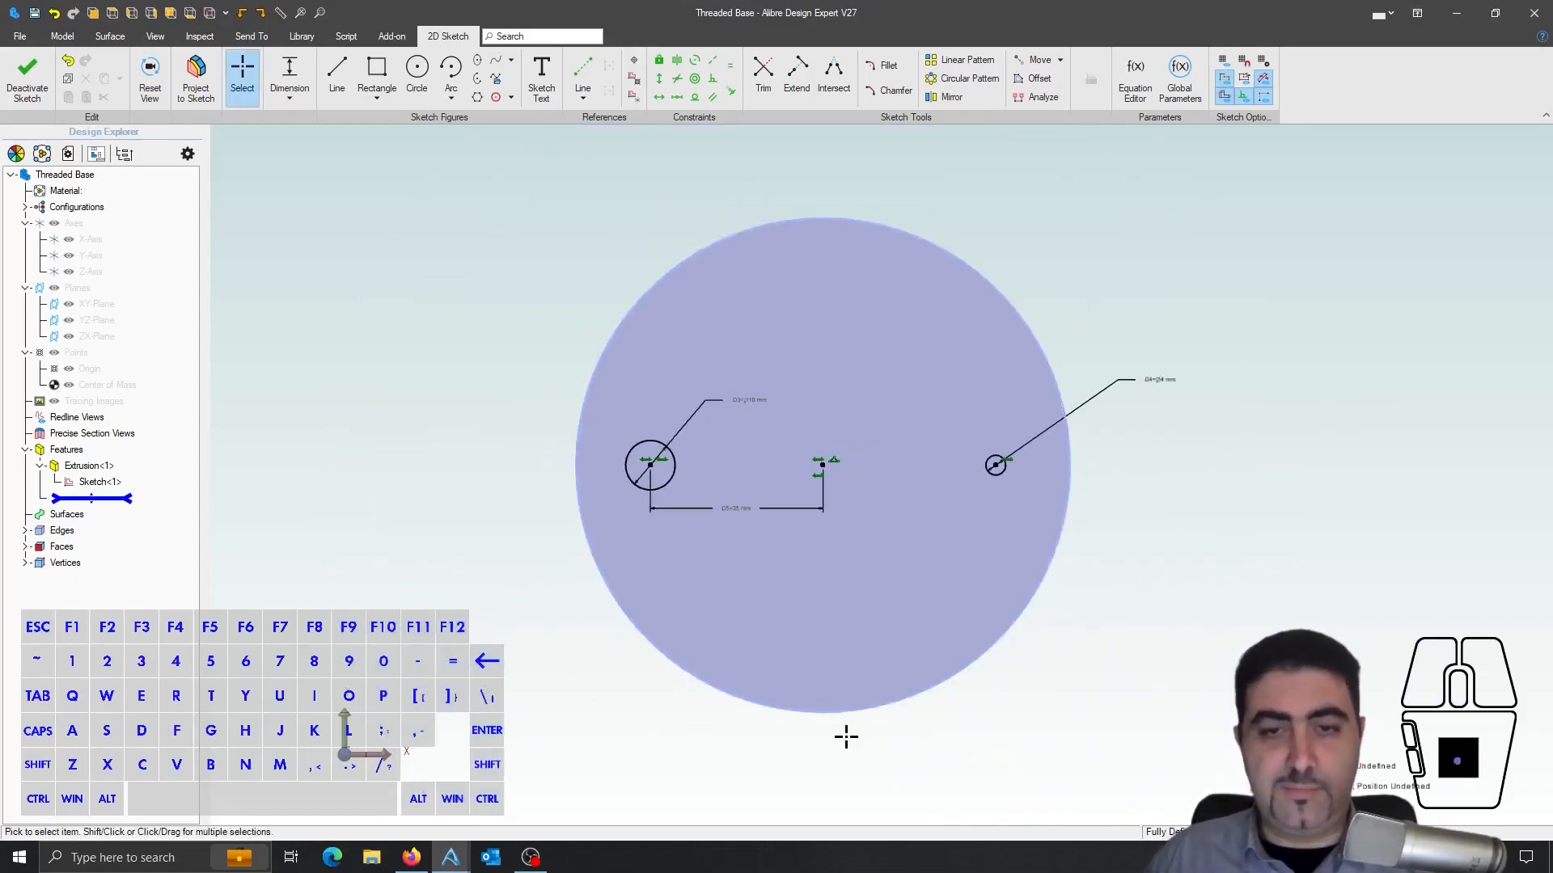
{"action": "scroll", "coordinate": [933, 425], "scroll_direction": "up", "scroll_amount": 2}
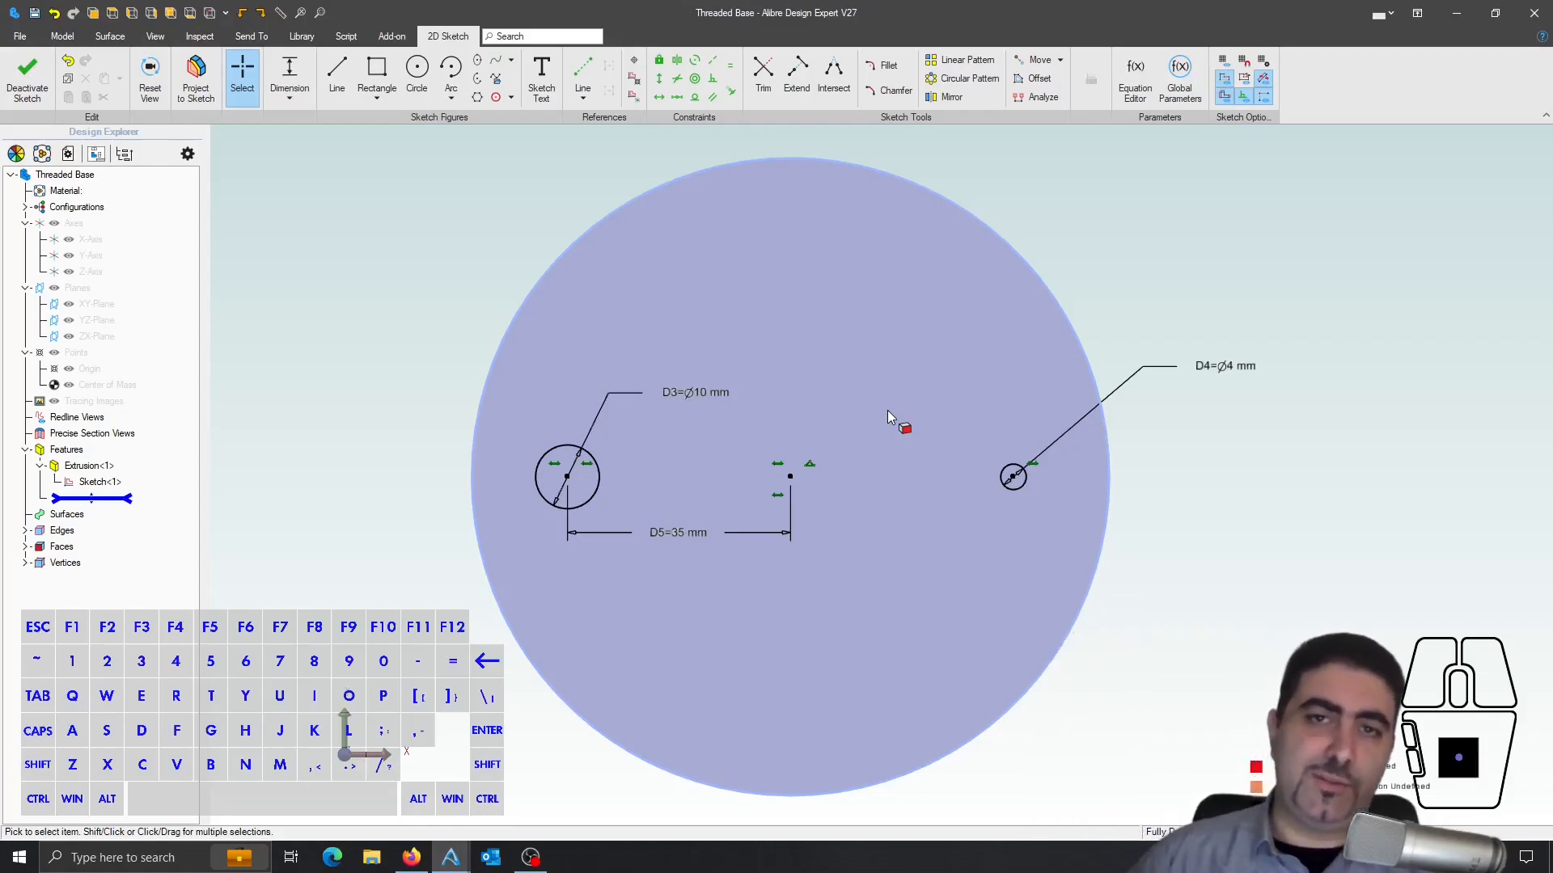
{"action": "key", "text": "Escape"}
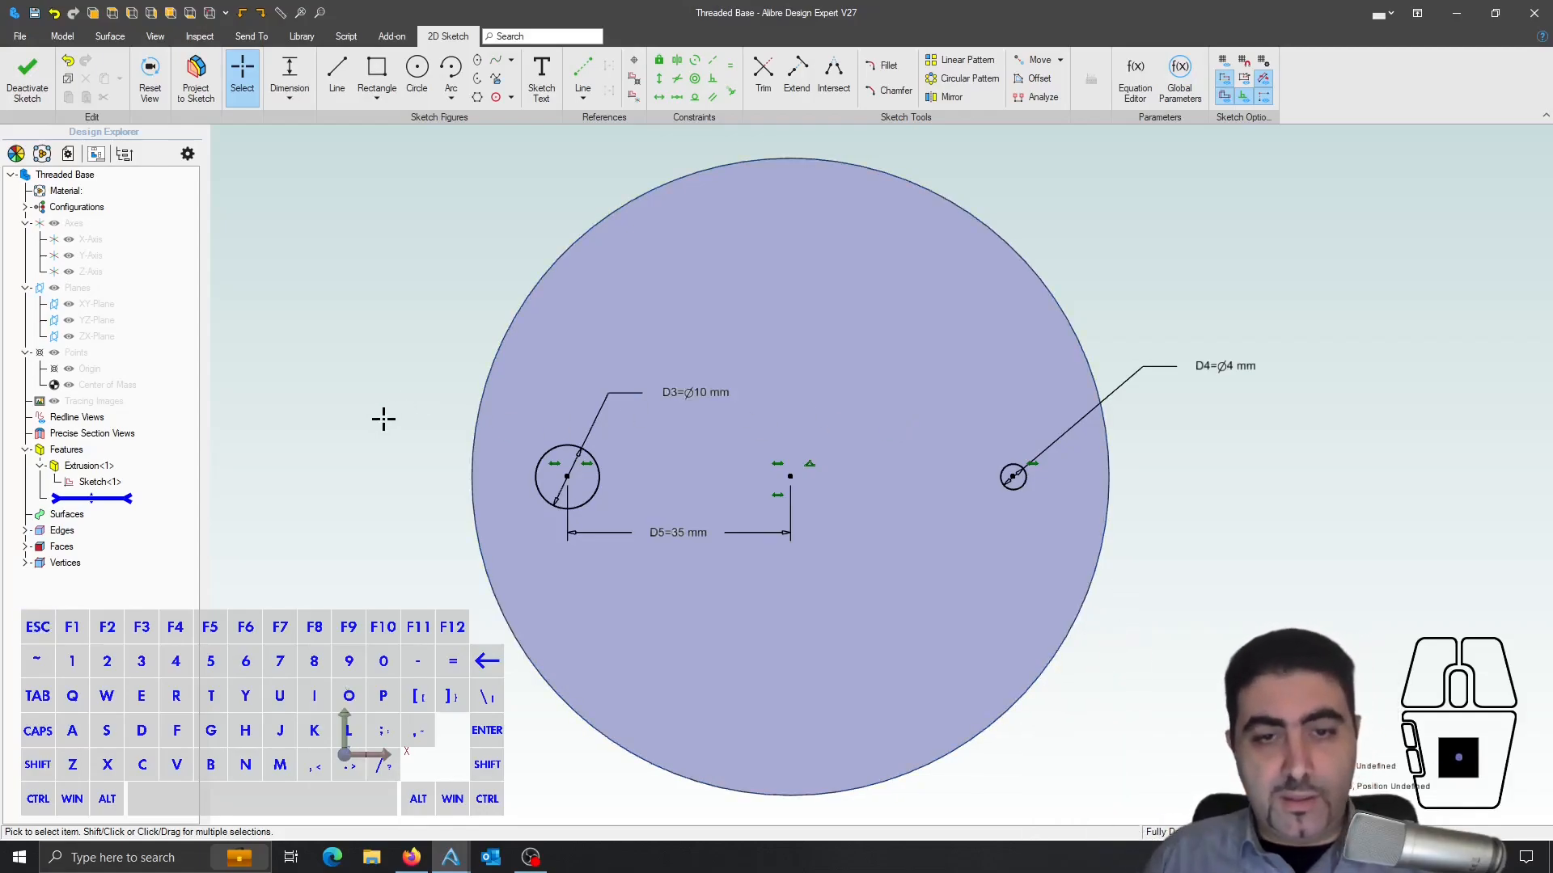
{"action": "key", "text": "e"}
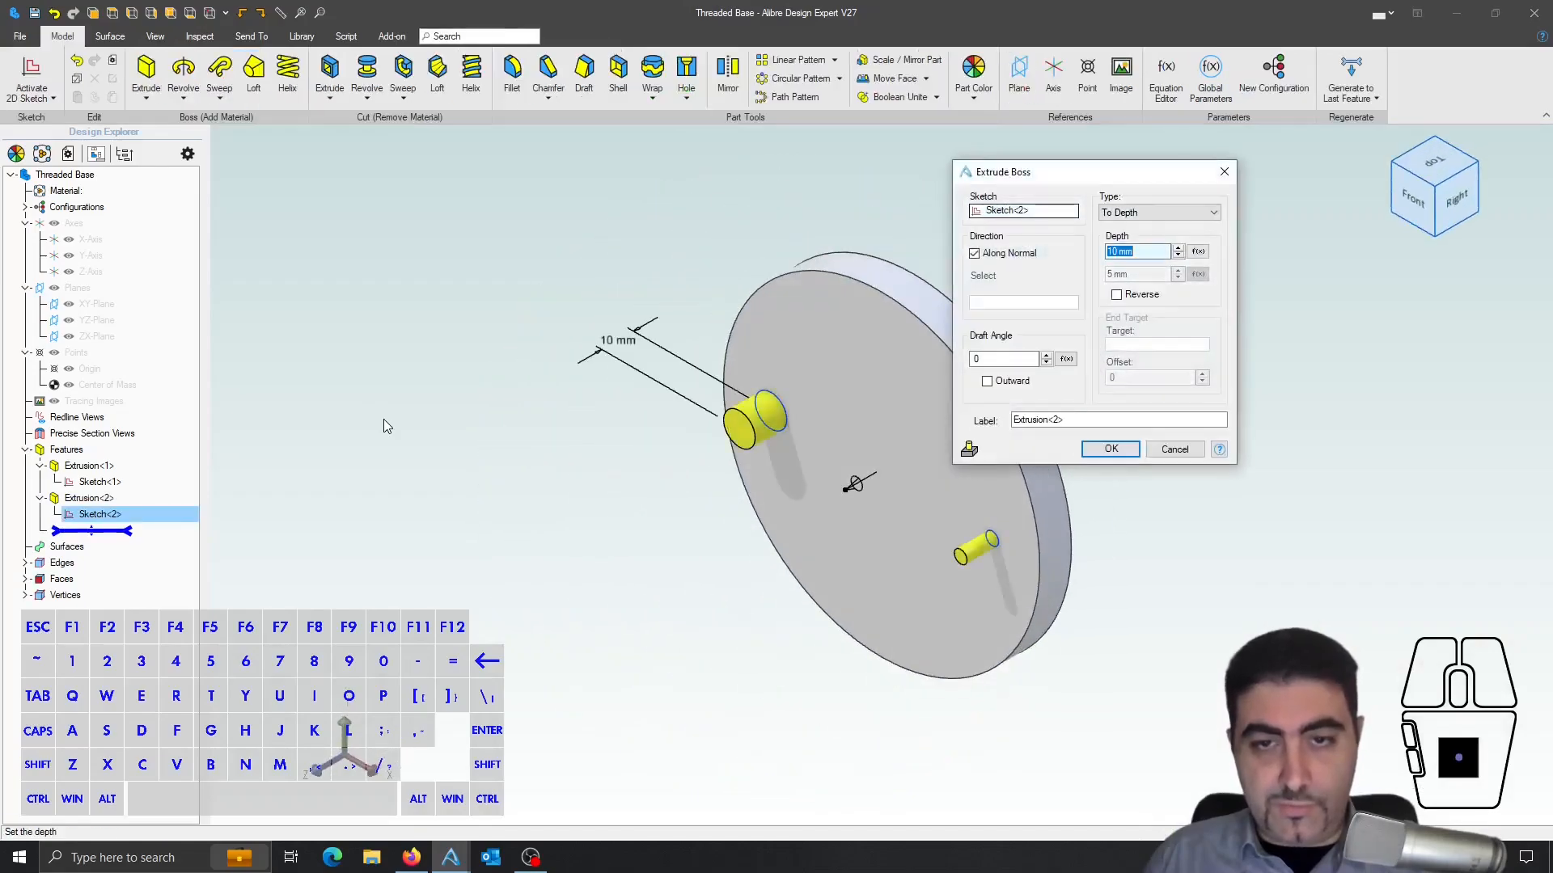
{"action": "key", "text": "Return"}
{"action": "key", "text": "Escape"}
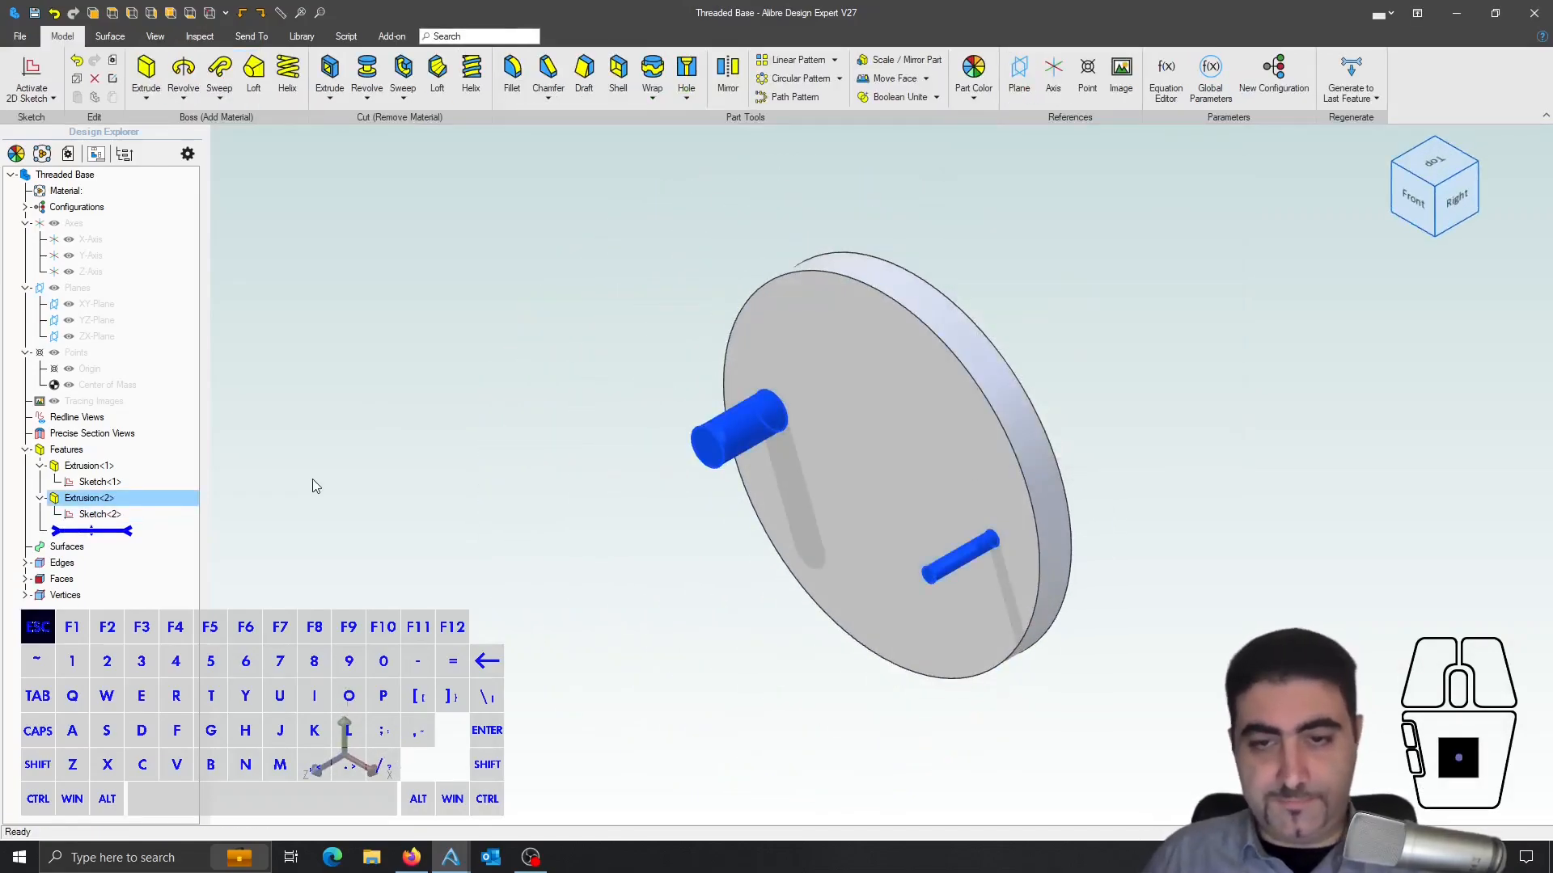
- Try an angle-distance chamfer of 0.25 mm at 60 degrees on the top edges of both posts
{"action": "middle_click_drag", "start_coordinate": [499, 527], "coordinate": [504, 435]}
{"action": "scroll", "coordinate": [764, 463], "scroll_direction": "up", "scroll_amount": 5}
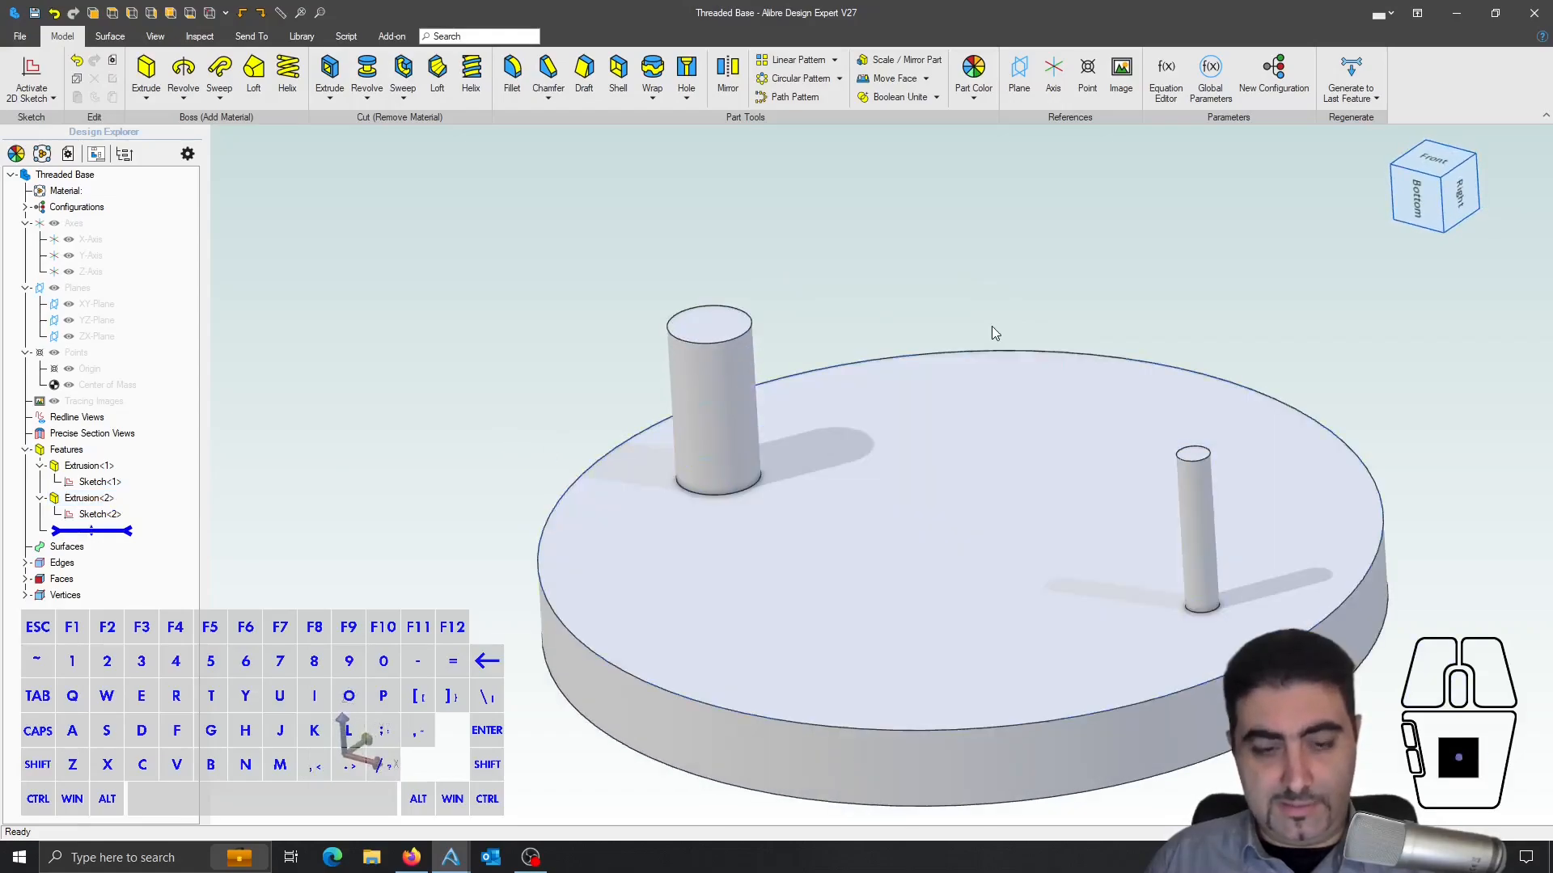
{"action": "left_click", "coordinate": [548, 71]}
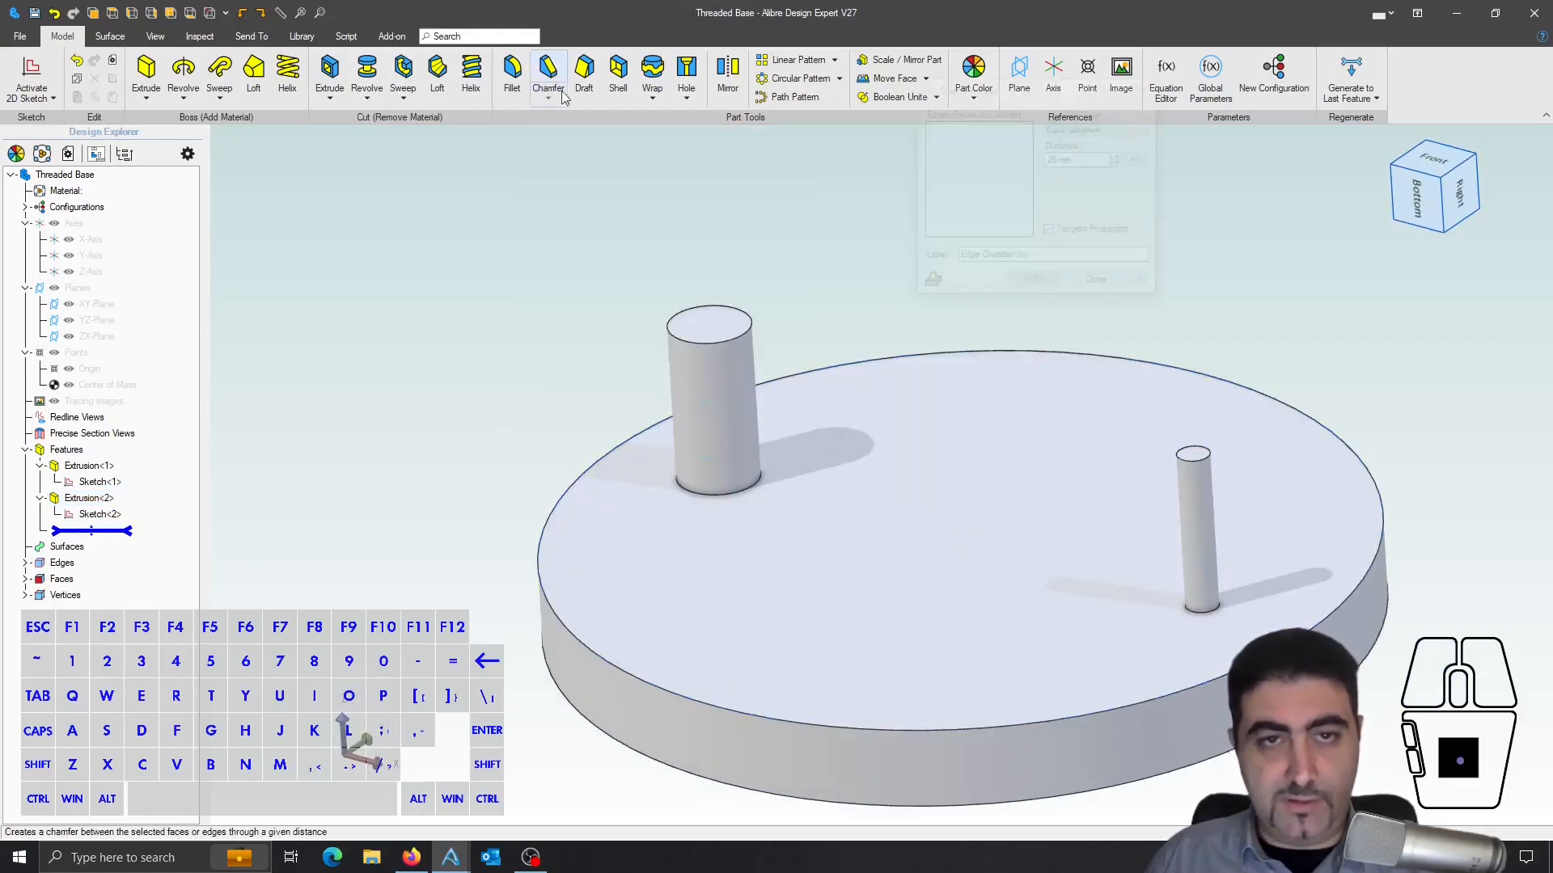
{"action": "left_click", "coordinate": [741, 338]}
{"action": "left_click", "coordinate": [1196, 461]}
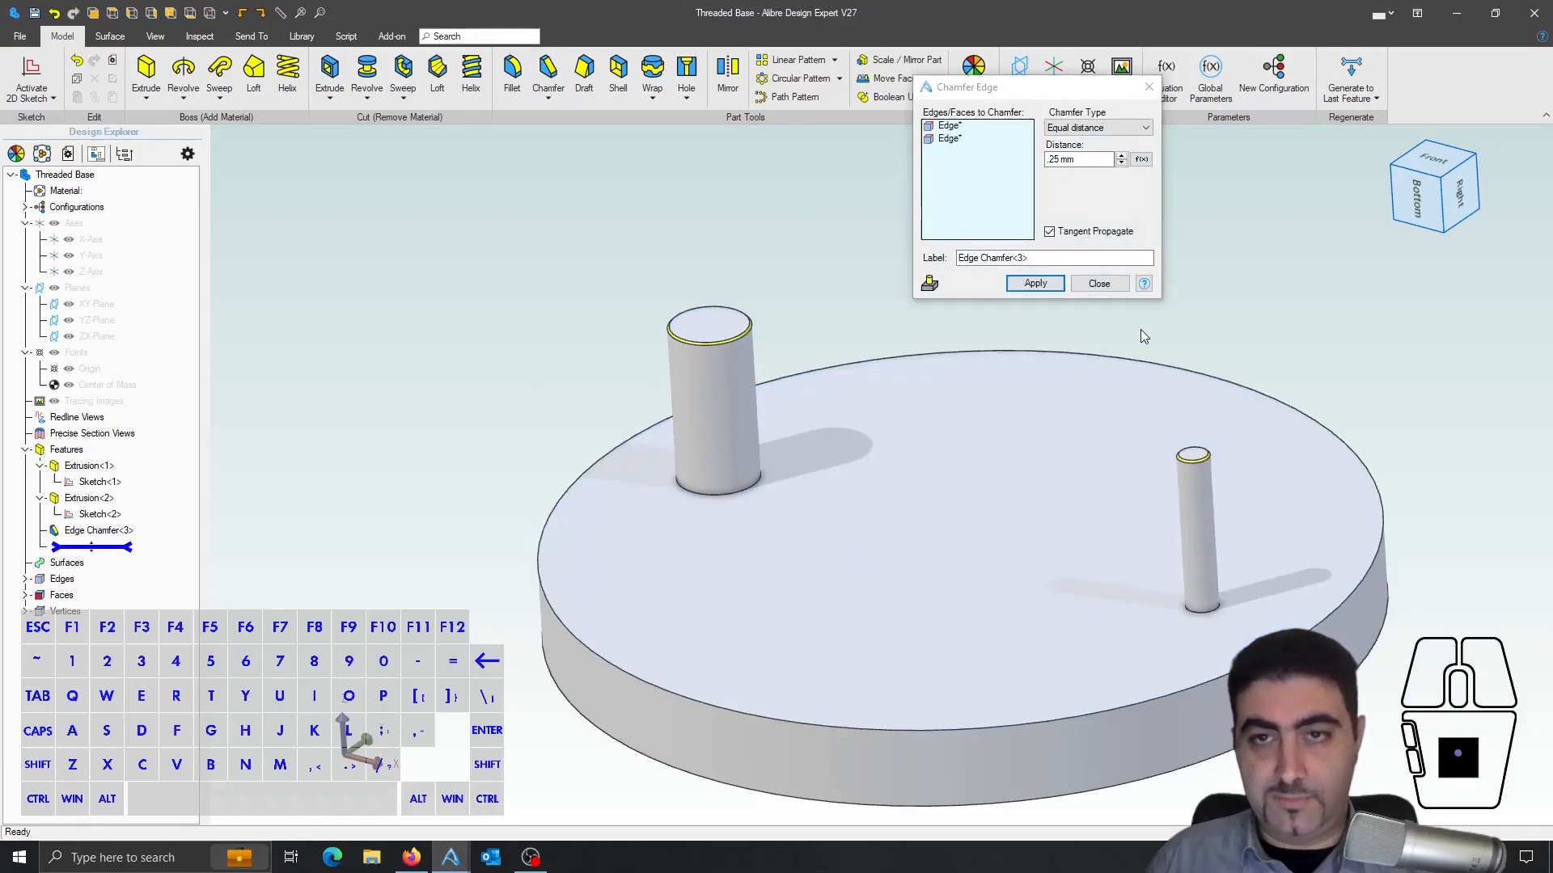
{"action": "left_click", "coordinate": [1093, 129]}
{"action": "left_click", "coordinate": [1079, 151]}
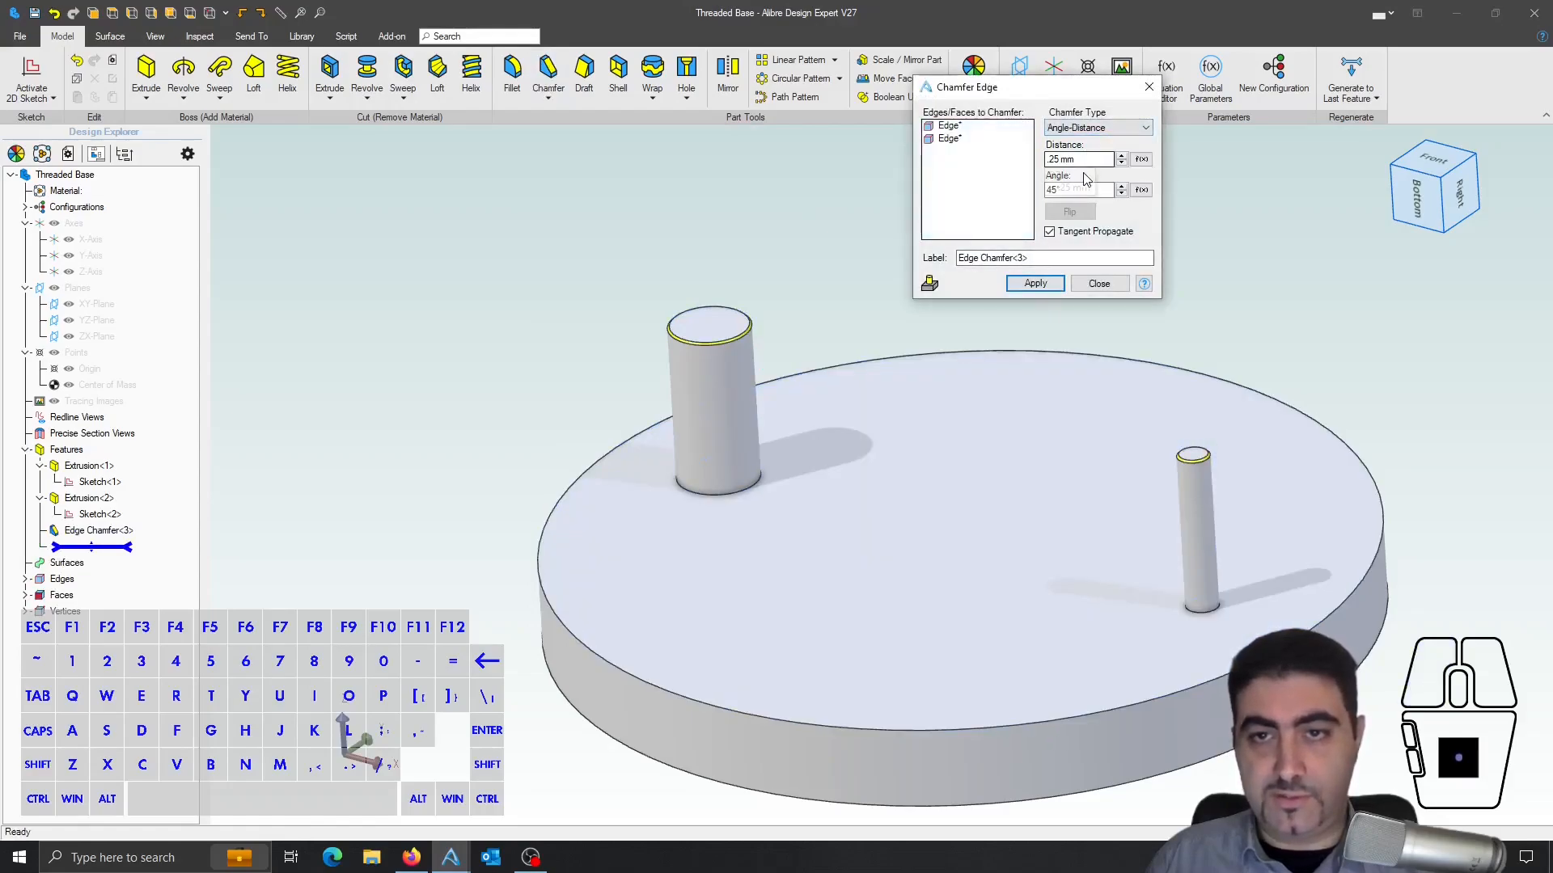
{"action": "type", "text": "60"}
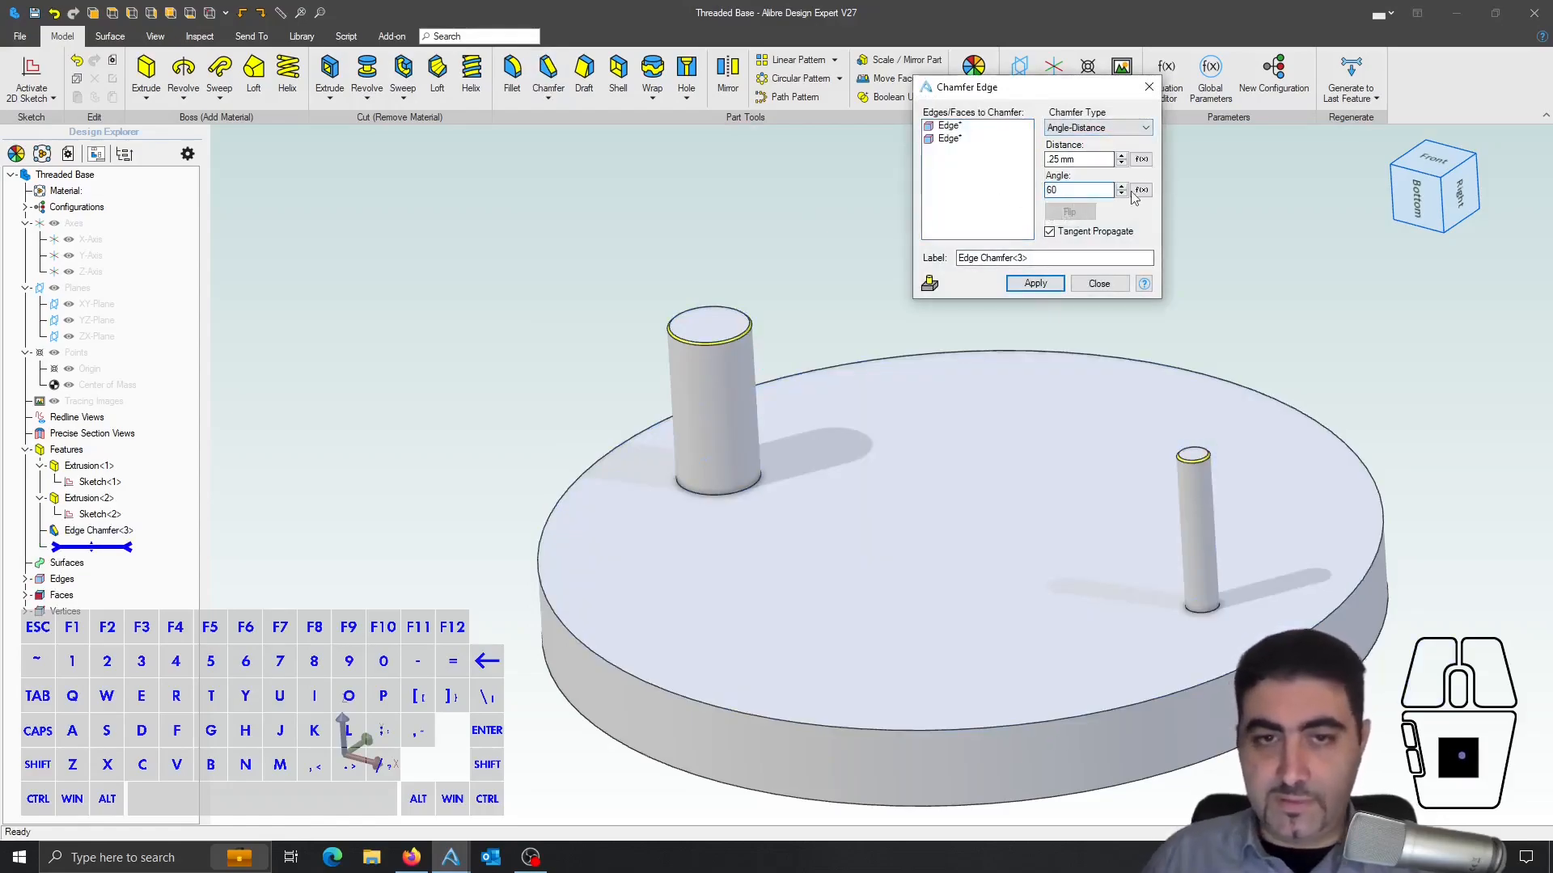
{"action": "scroll", "coordinate": [1229, 302], "scroll_direction": "up", "scroll_amount": 3}
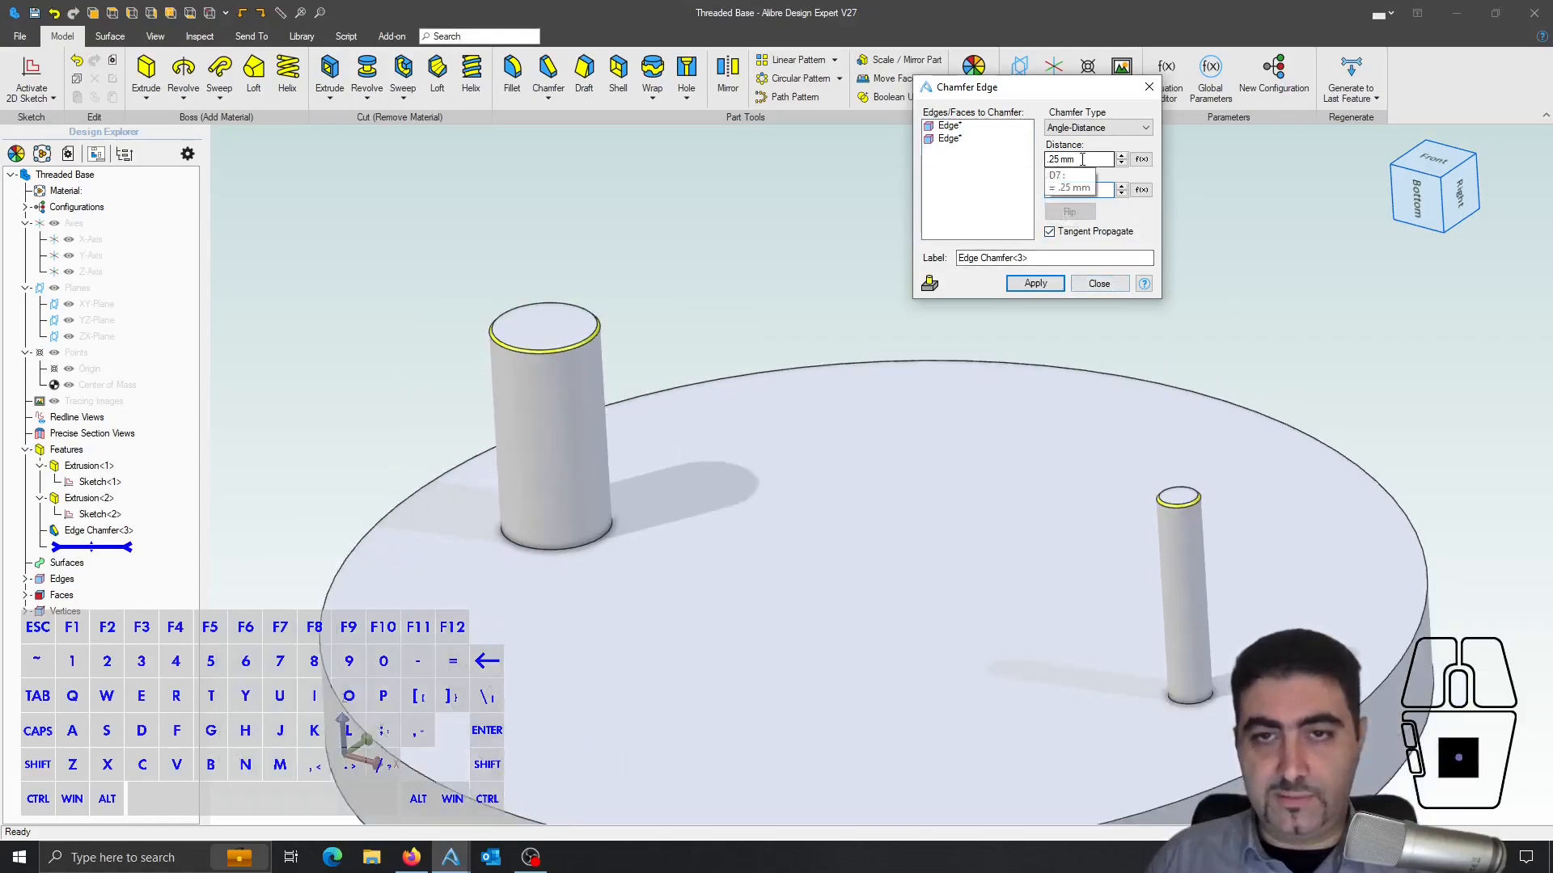
{"action": "left_click", "coordinate": [1011, 283]}
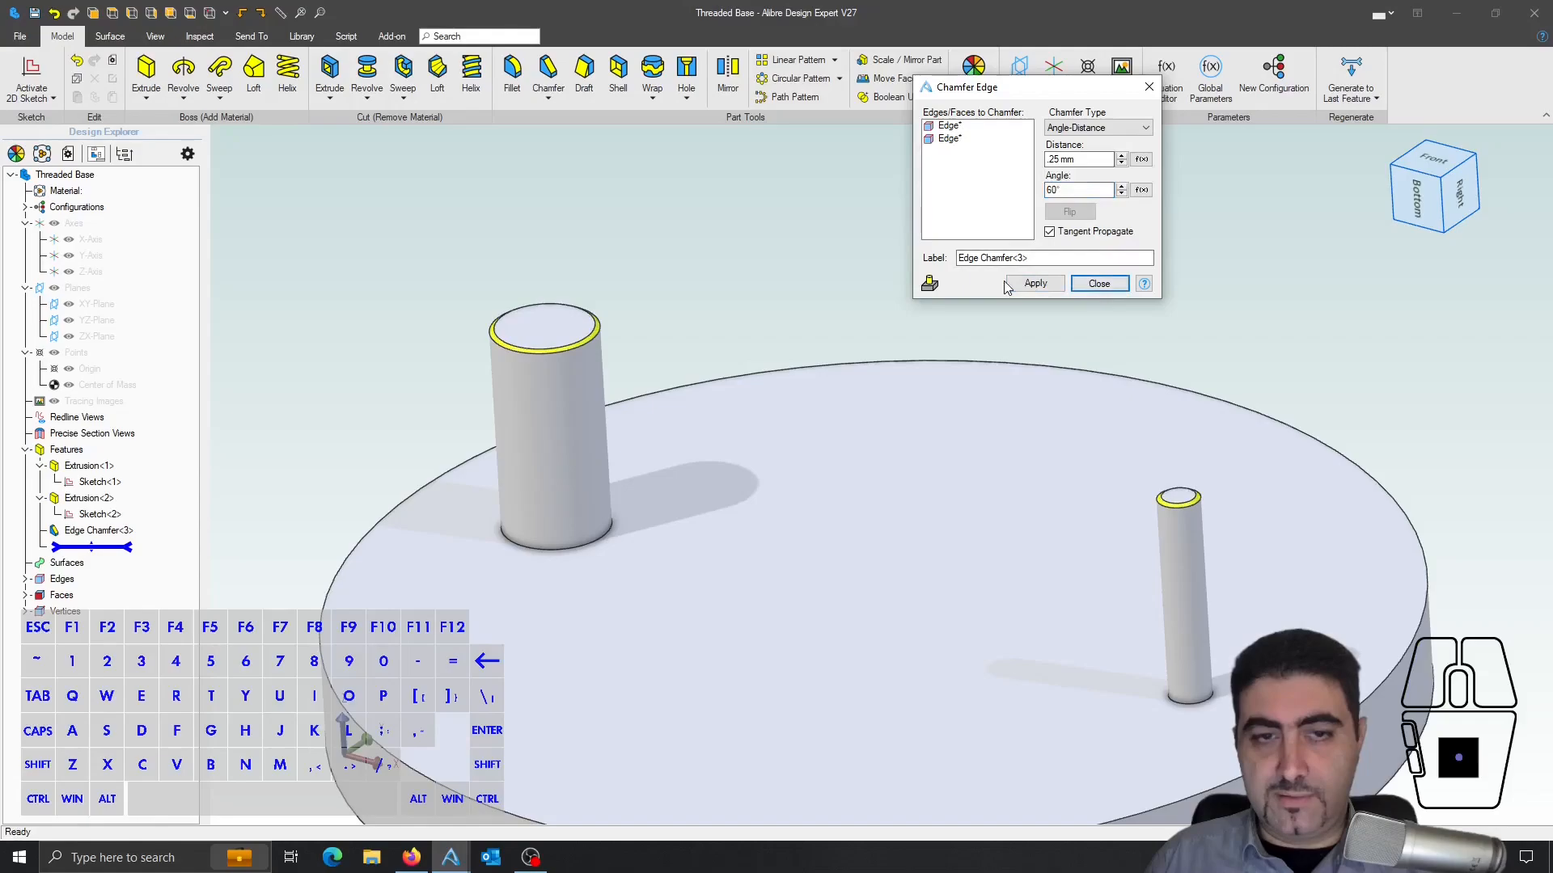
{"action": "left_click", "coordinate": [1098, 284]}
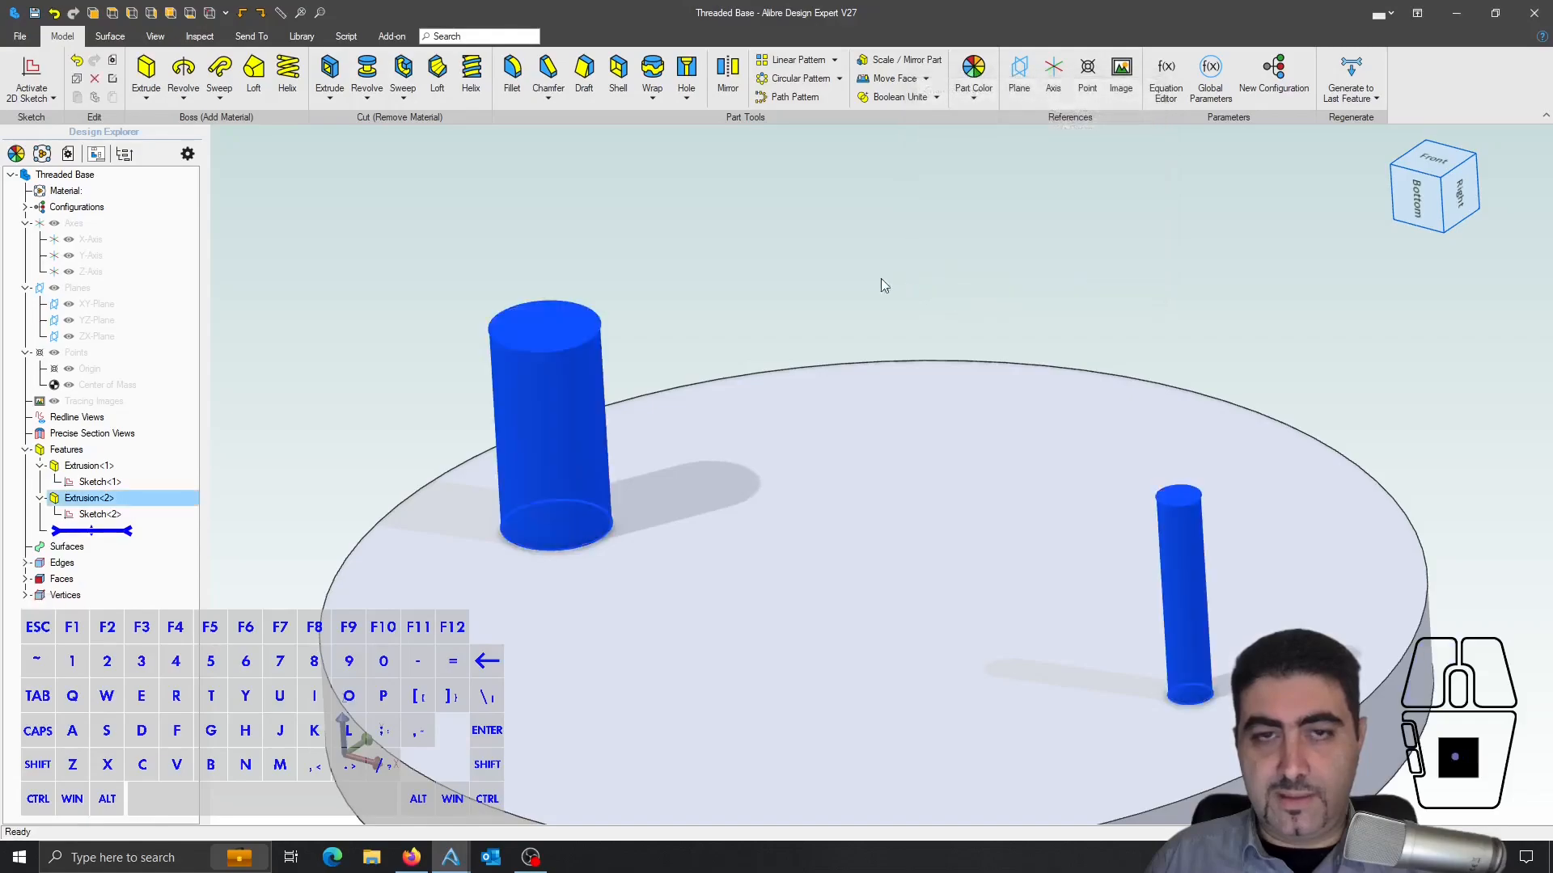
- Chamfer the top edge of the 10 mm post by angle-distance with 0.75 mm at 60 degrees
{"action": "left_click", "coordinate": [545, 78]}
{"action": "left_click", "coordinate": [597, 330]}
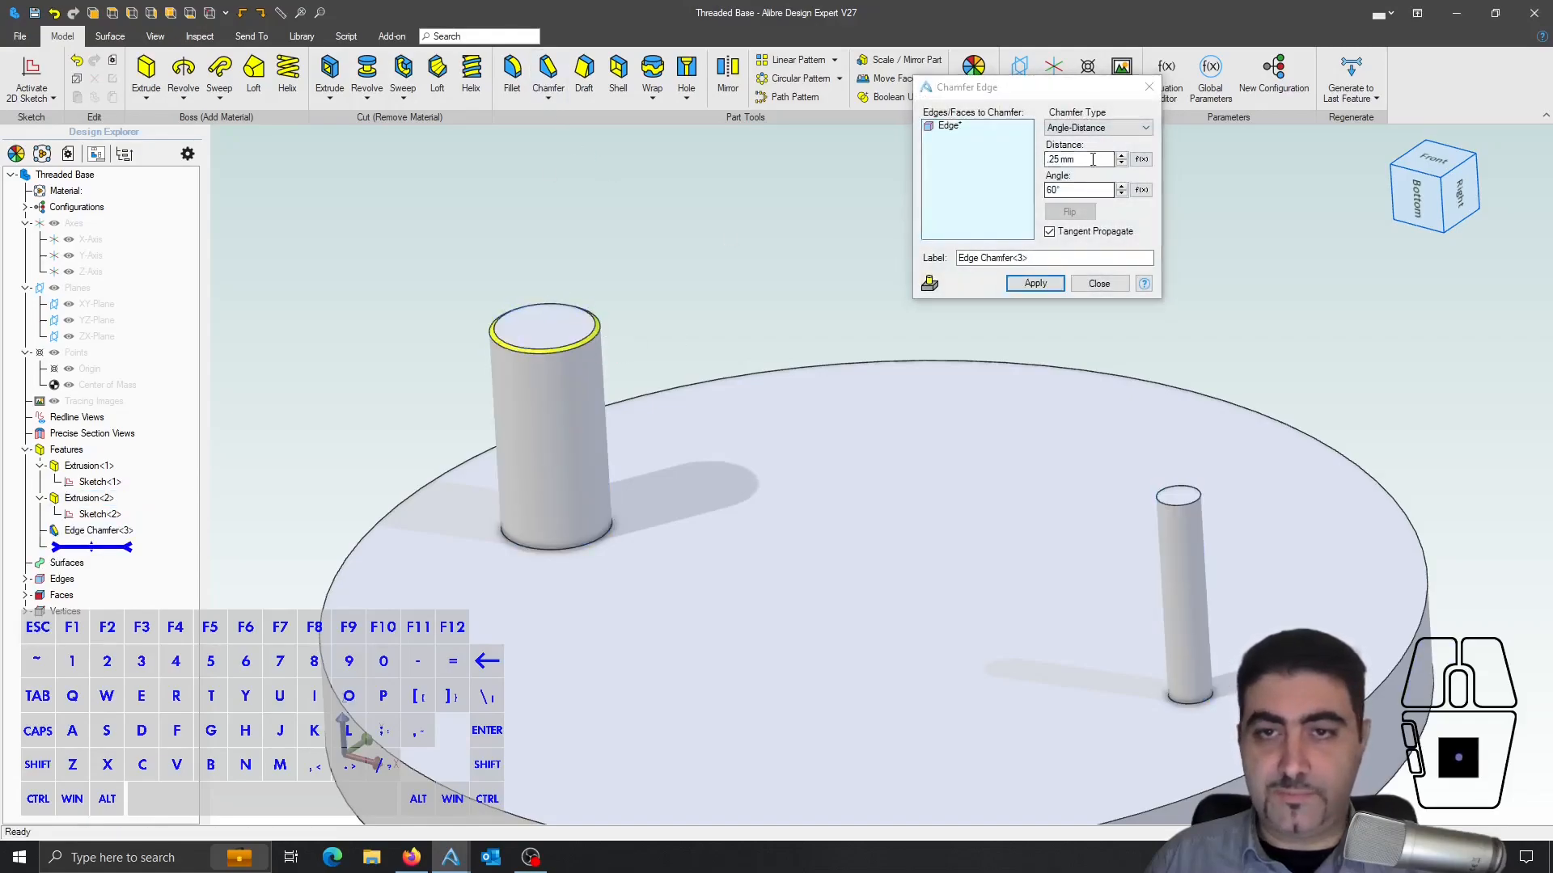
{"action": "left_click", "coordinate": [1092, 160]}
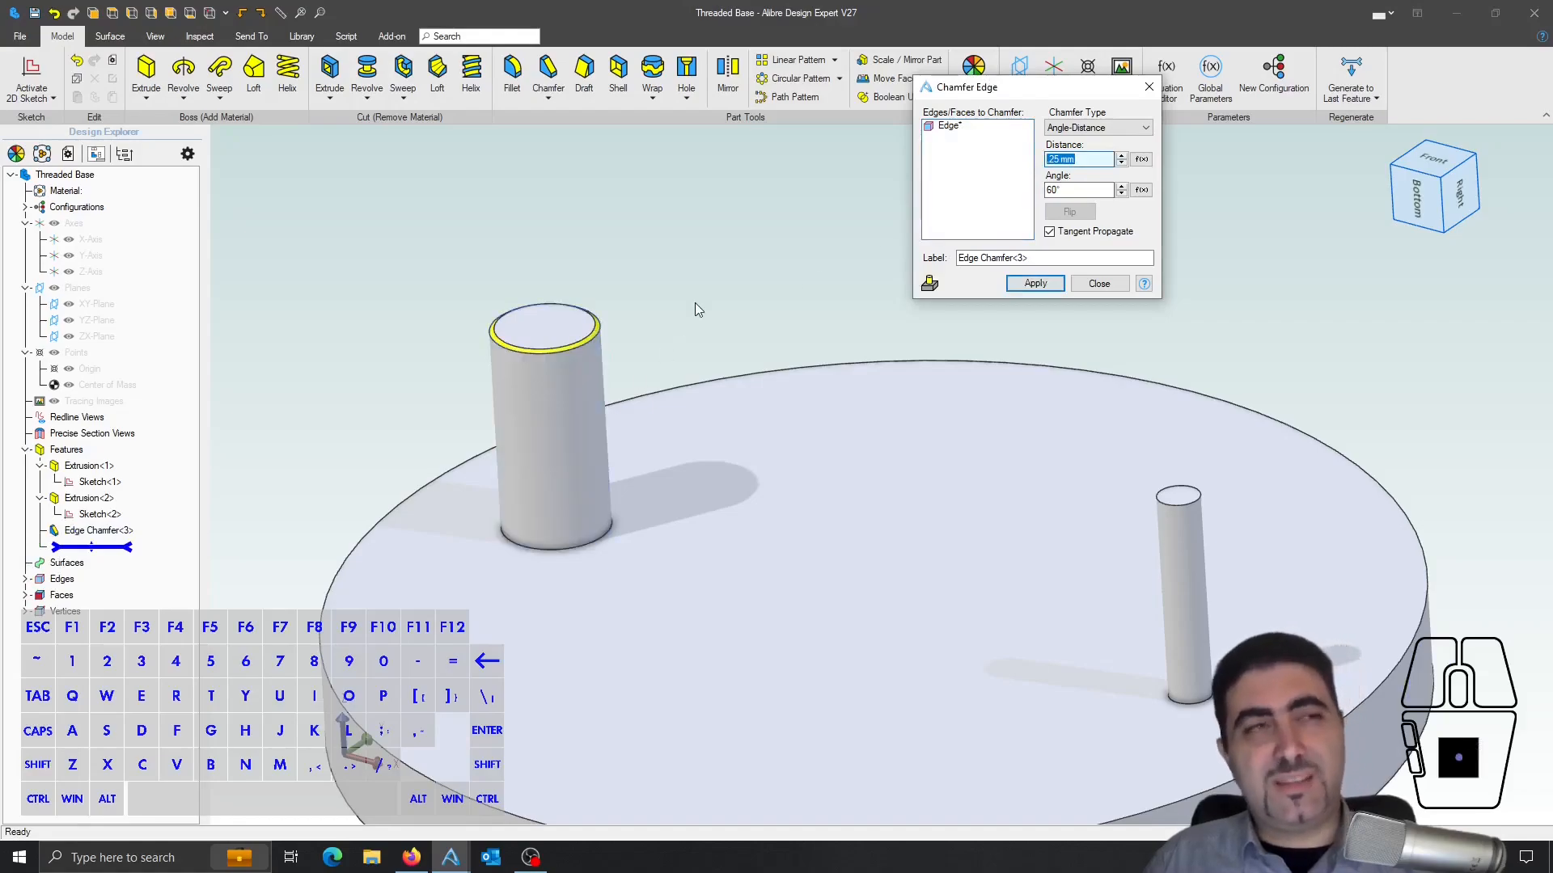
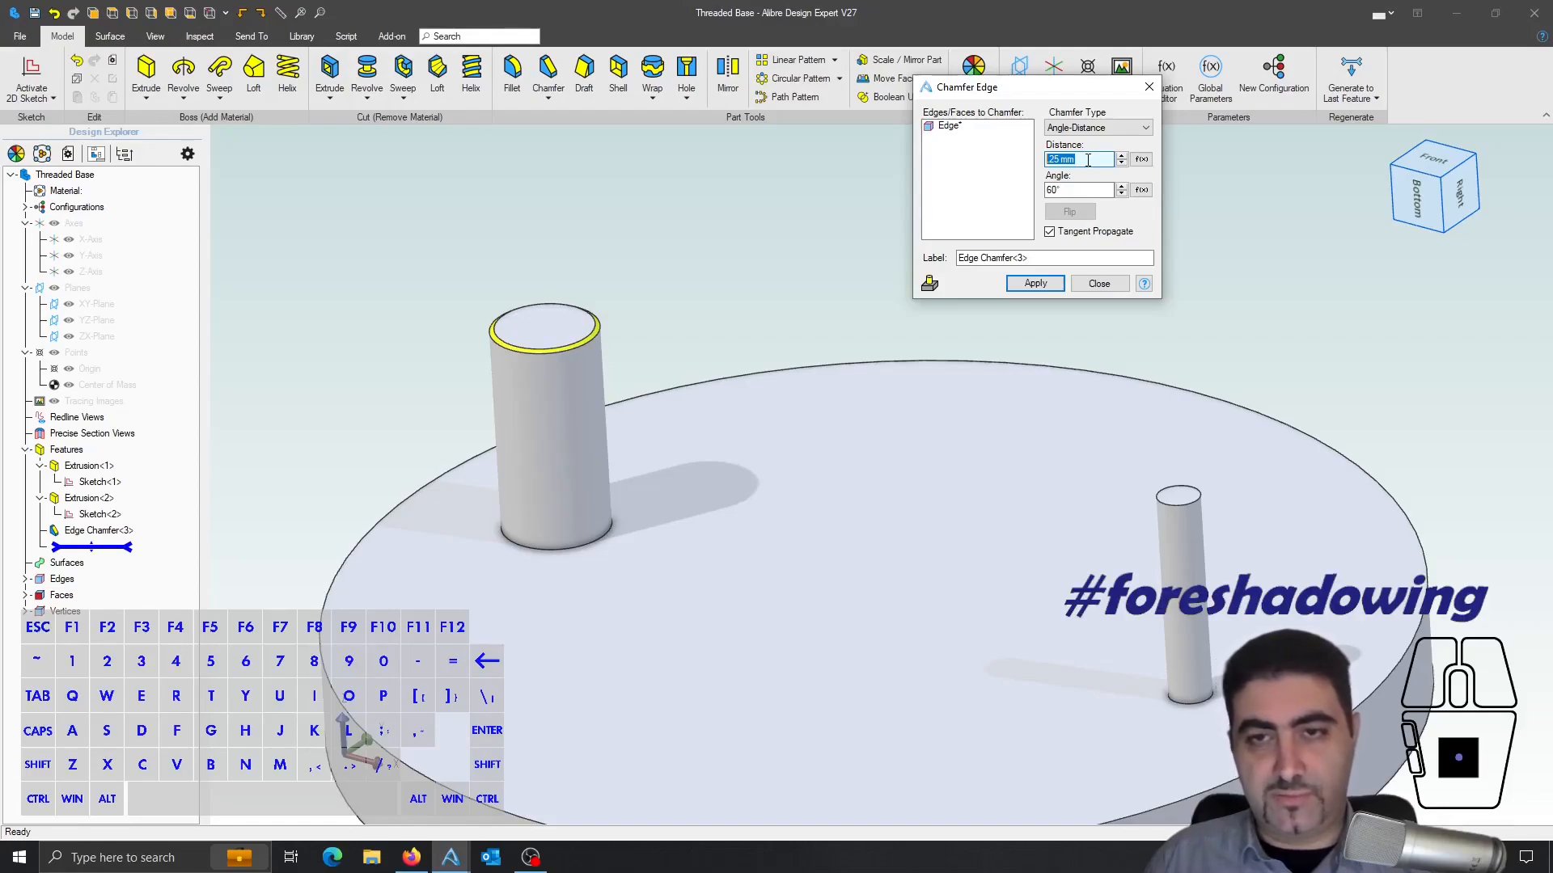
{"action": "type", "text": "1.5"}
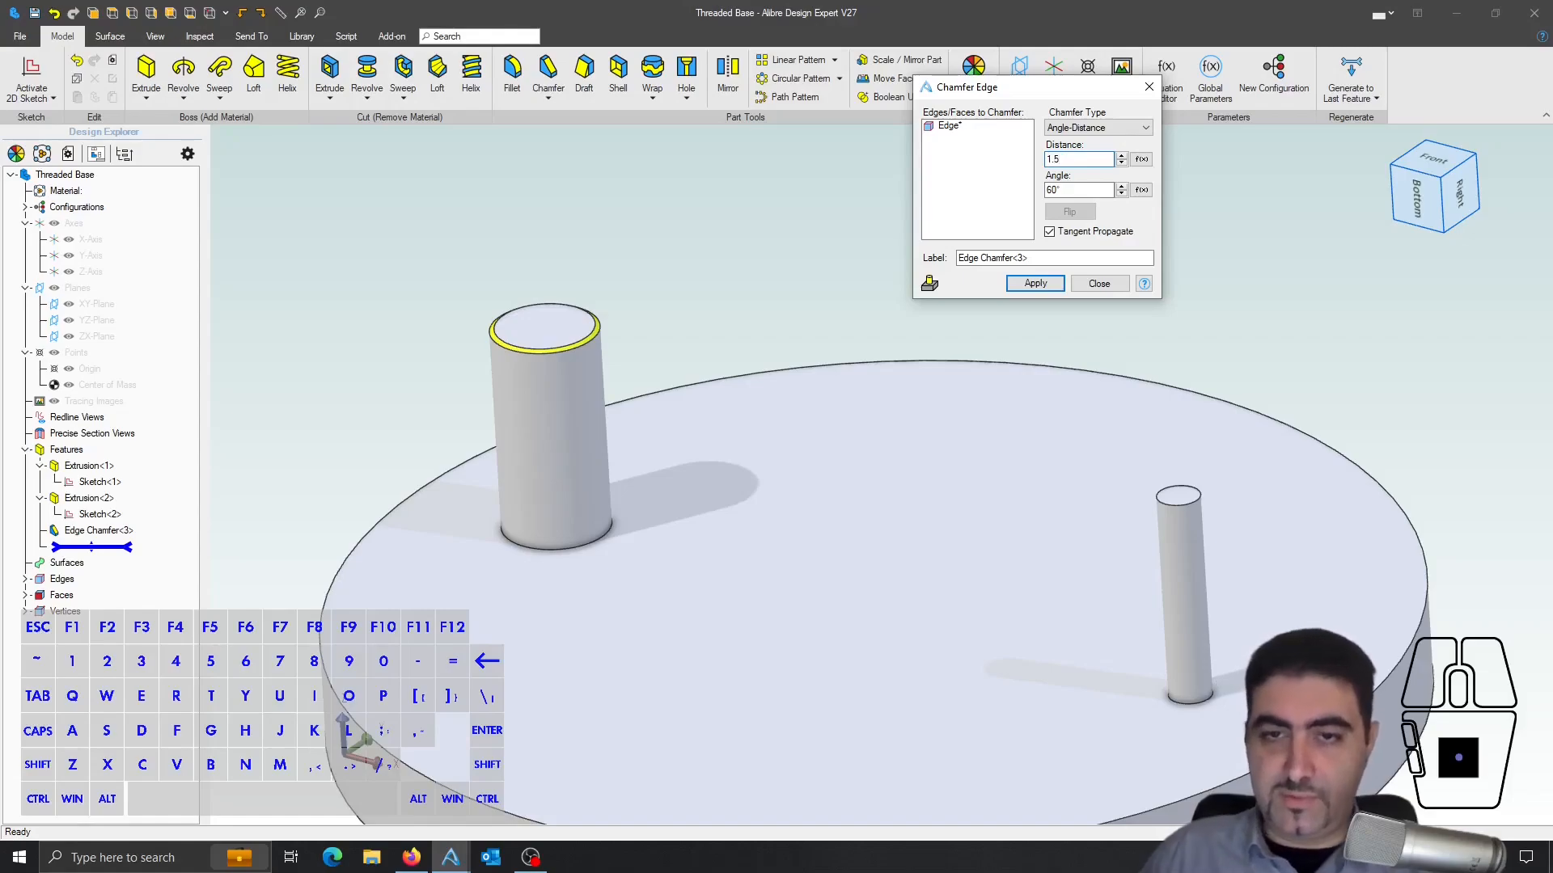
{"action": "left_click", "coordinate": [1006, 255]}
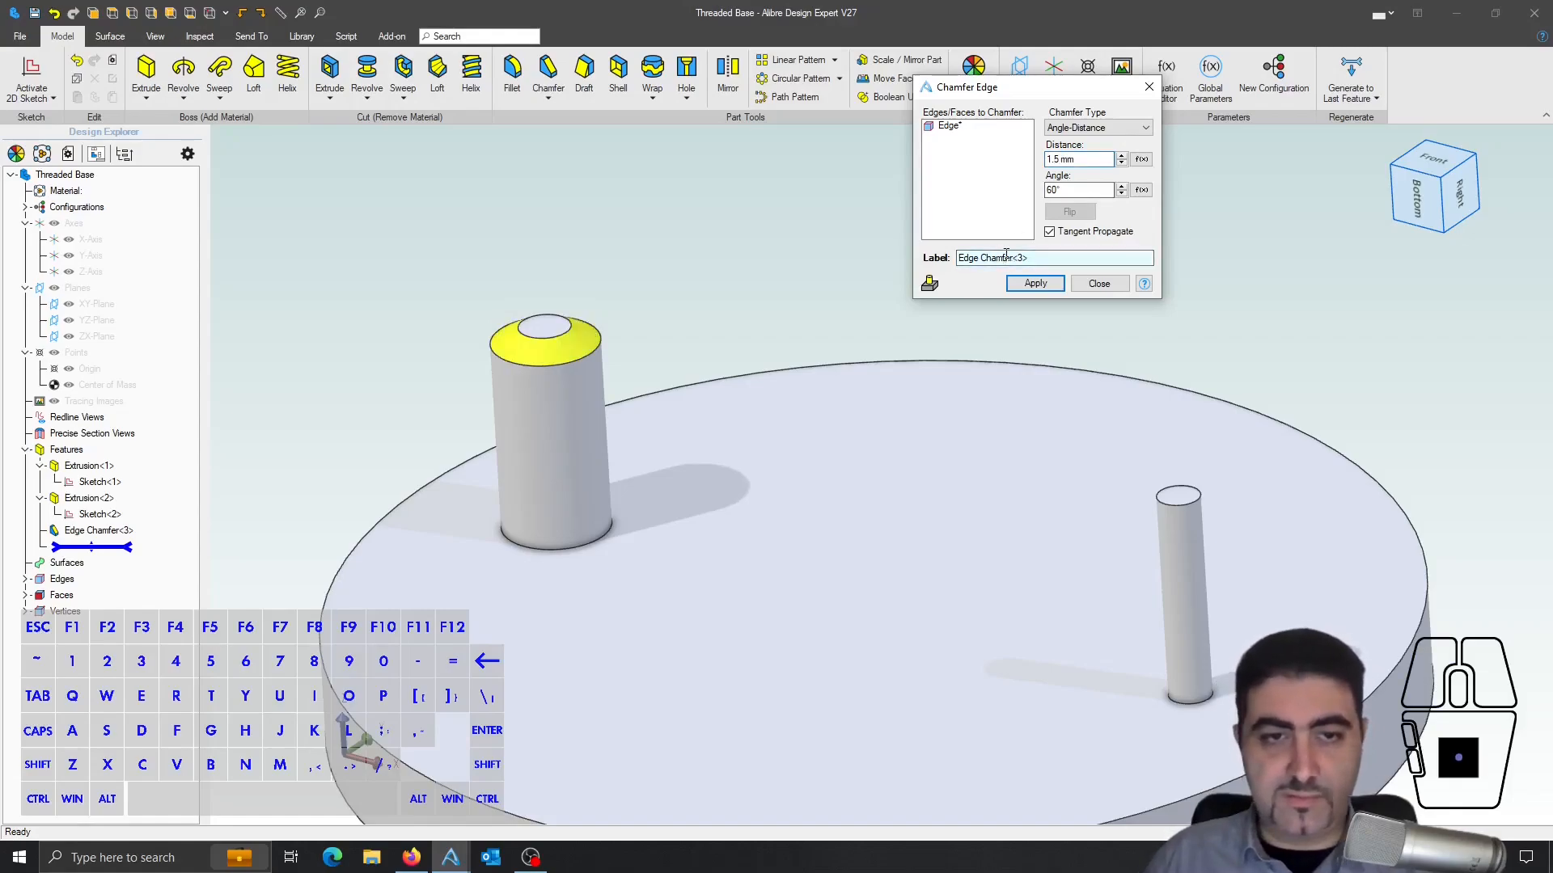
{"action": "left_click", "coordinate": [1107, 161]}
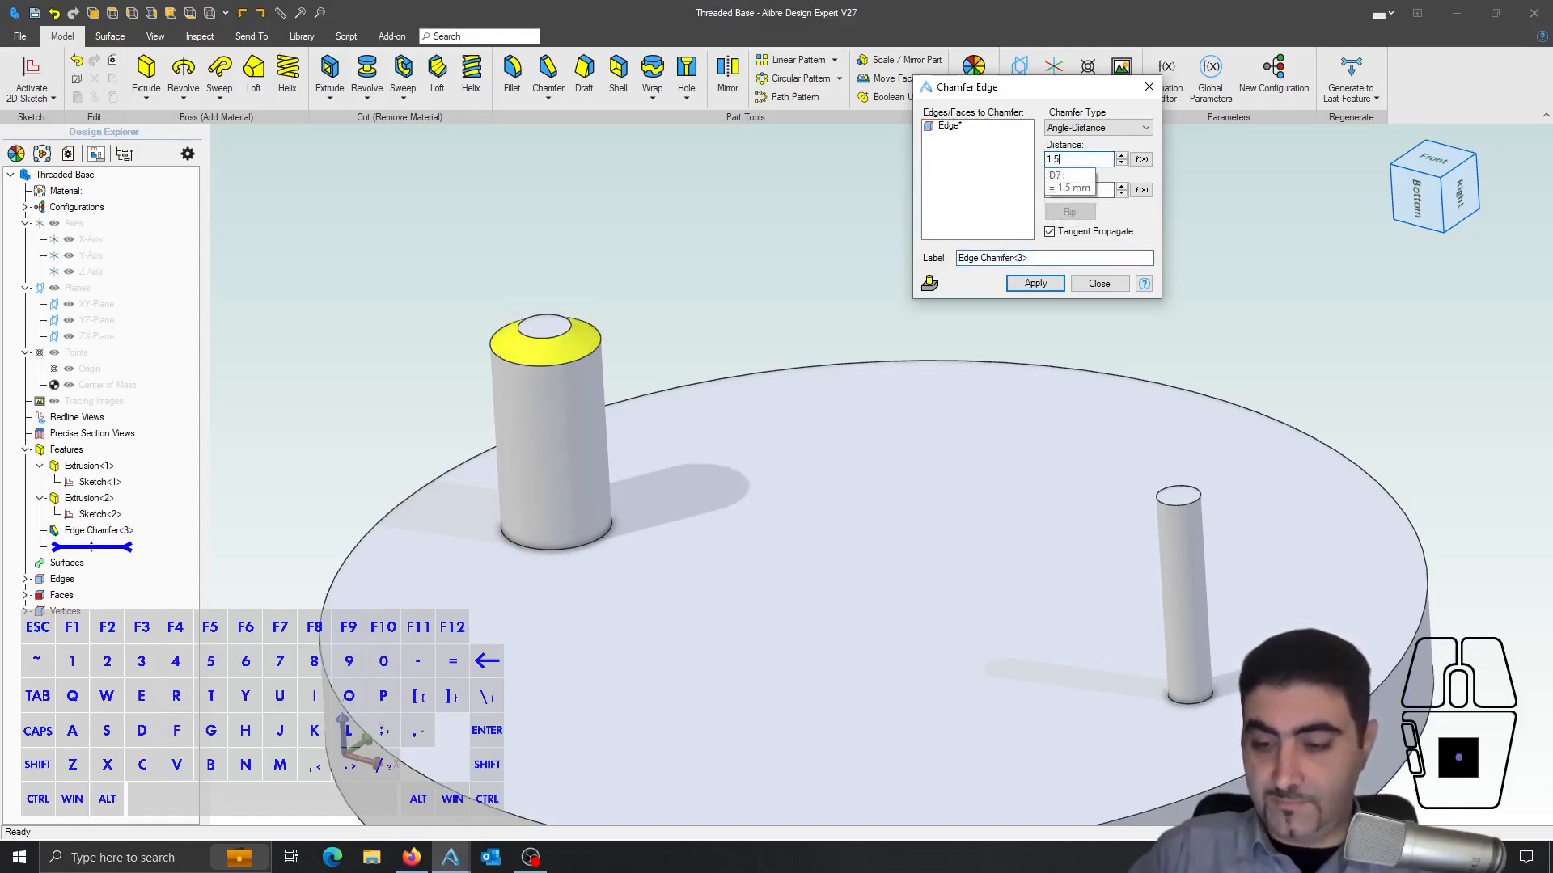
{"action": "key", "text": "Return"}
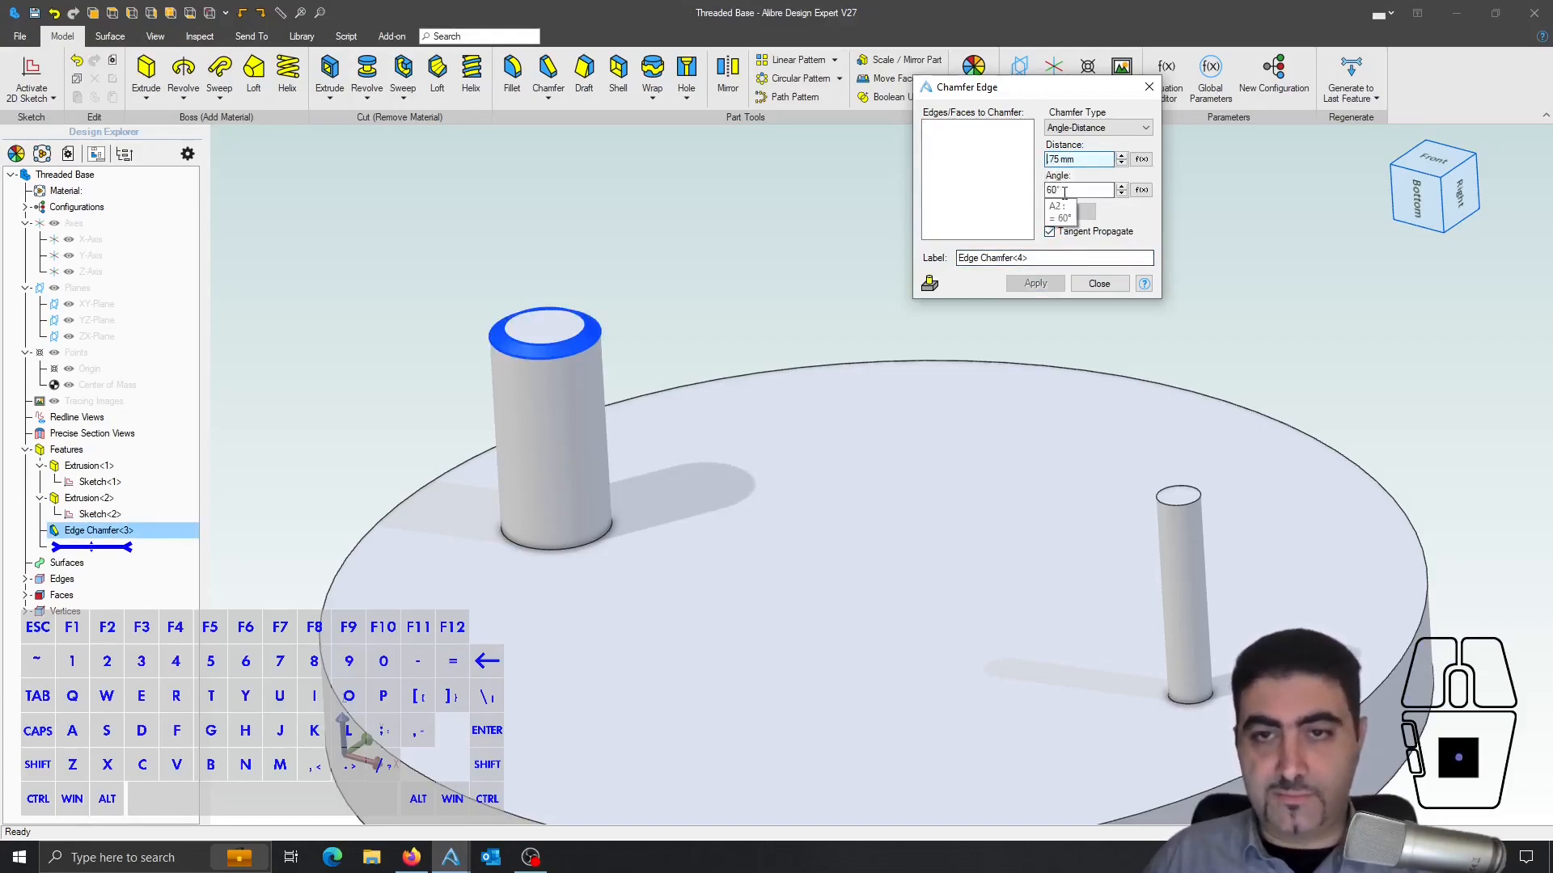
{"action": "left_click", "coordinate": [1064, 192]}
{"action": "type", "text": "30"}
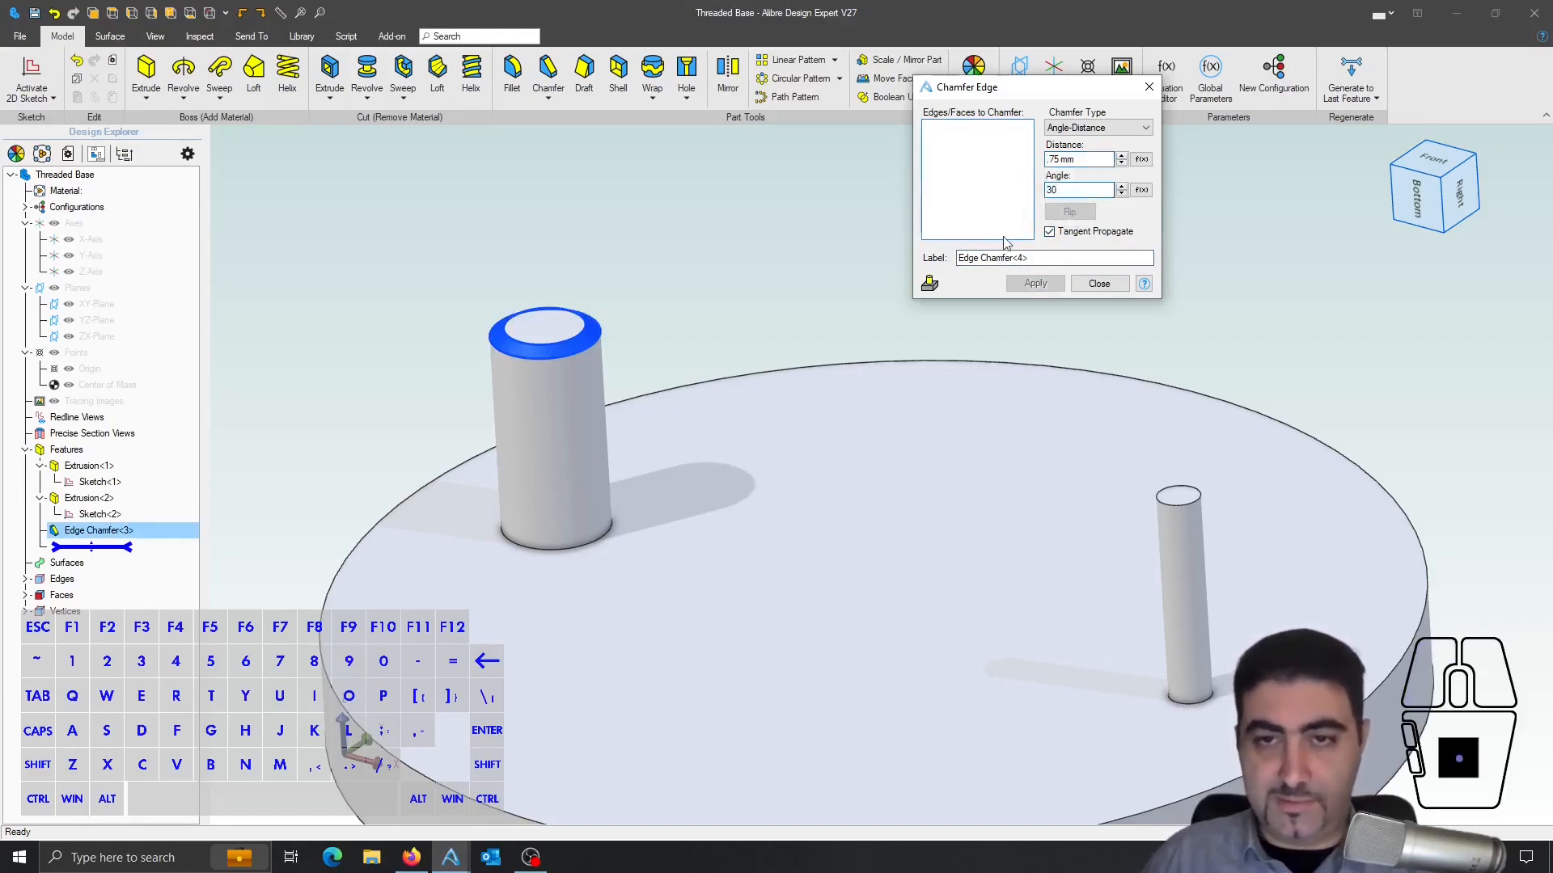
{"action": "left_click", "coordinate": [1013, 257]}
{"action": "key", "text": "Escape"}
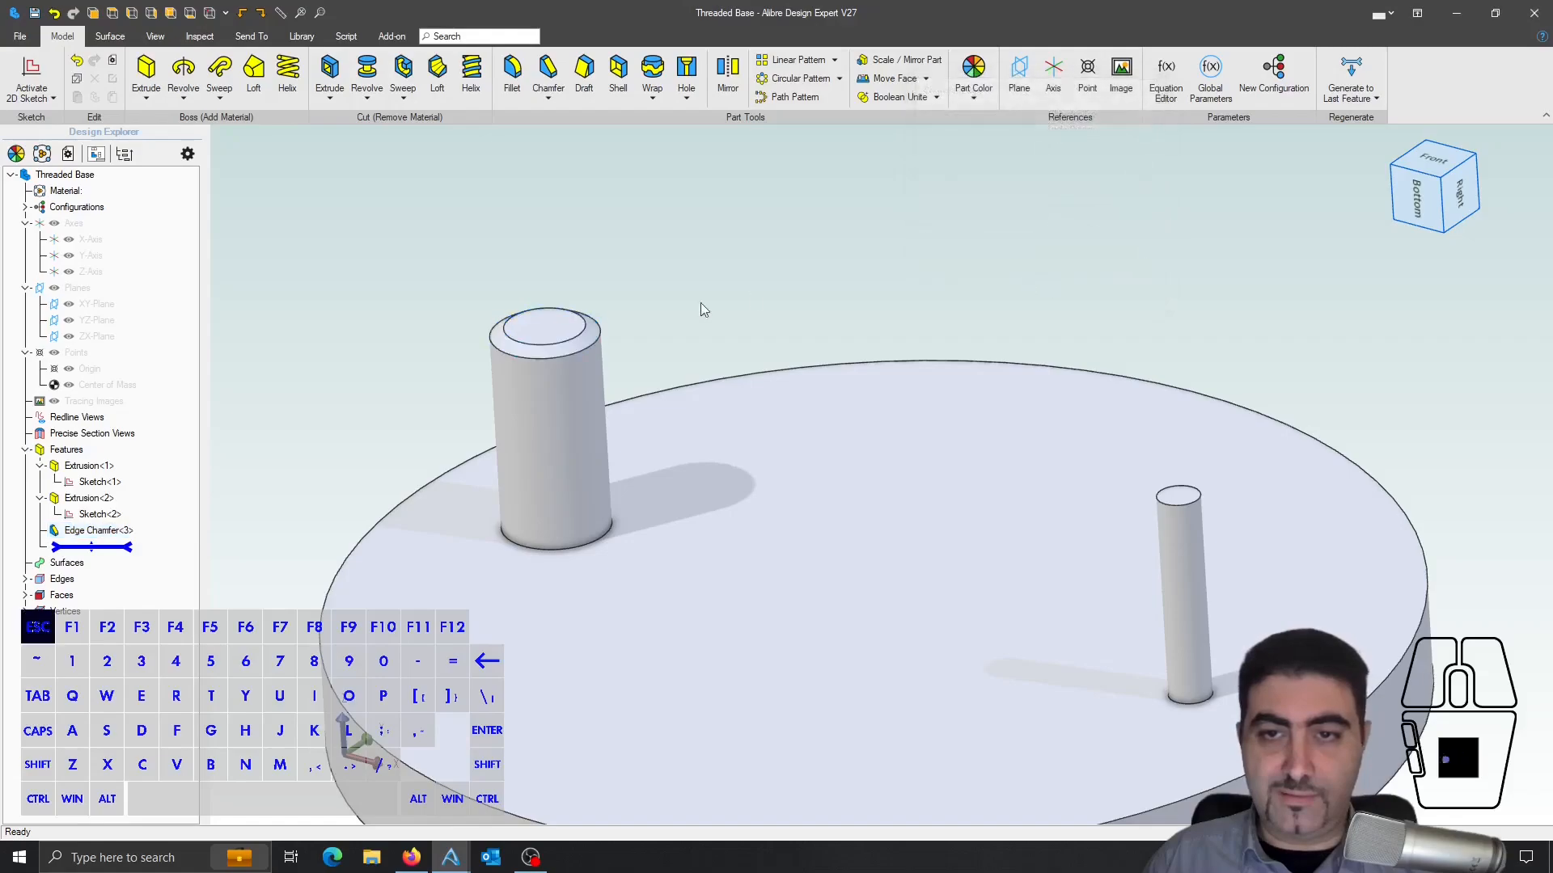
- Edit the chamfer on the 10 mm post and set its angle to 30 degrees
{"action": "scroll", "coordinate": [575, 346], "scroll_direction": "up", "scroll_amount": 3}
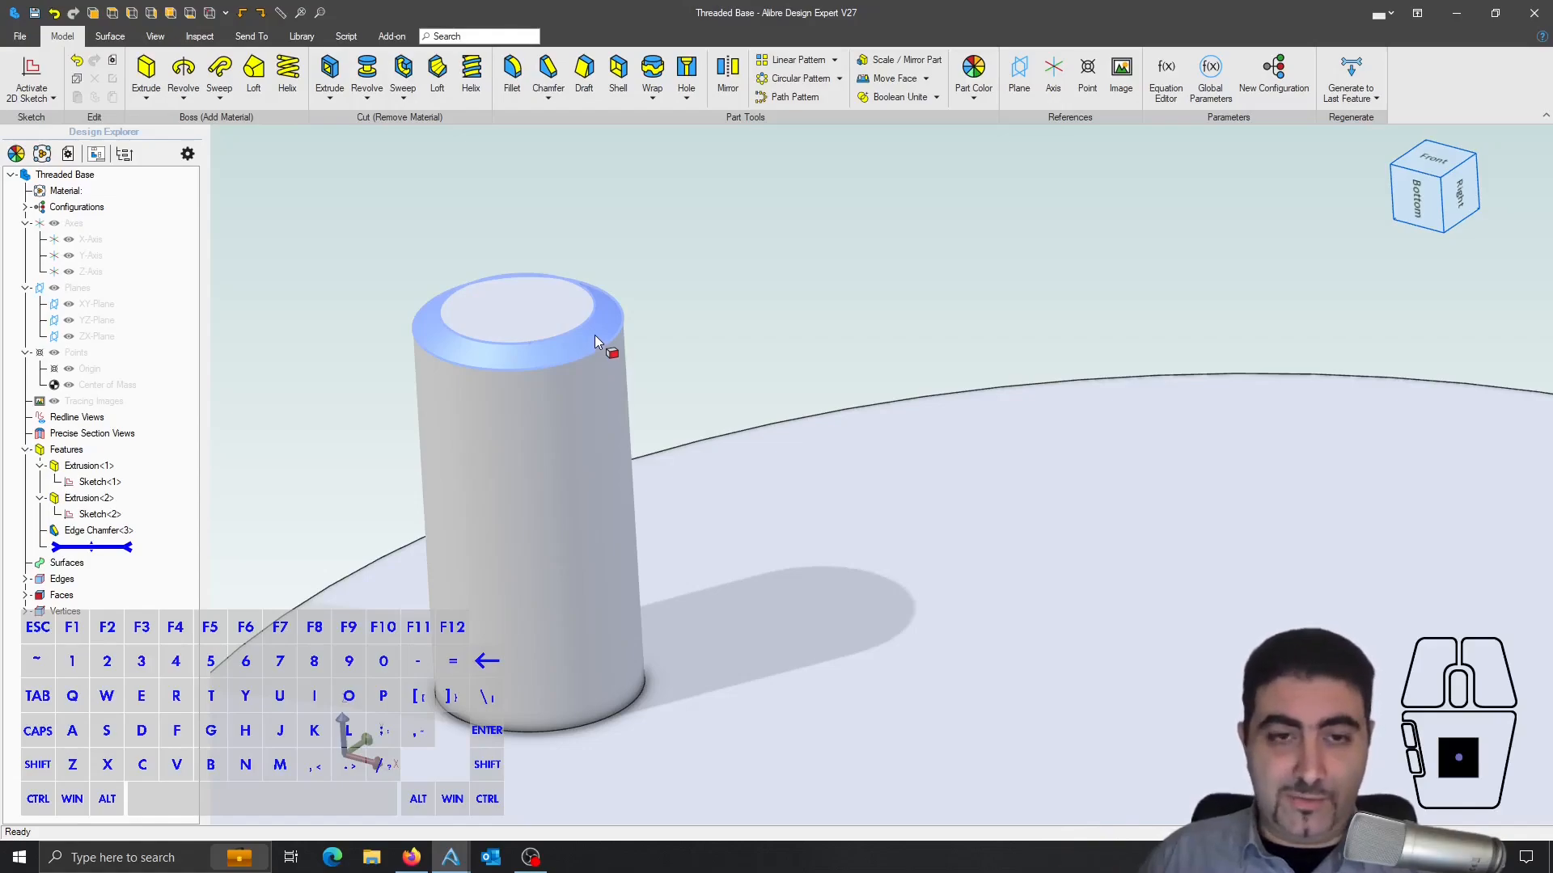
{"action": "key", "text": "ctrl"}
{"action": "double_click", "coordinate": [594, 334], "text": "ctrl"}
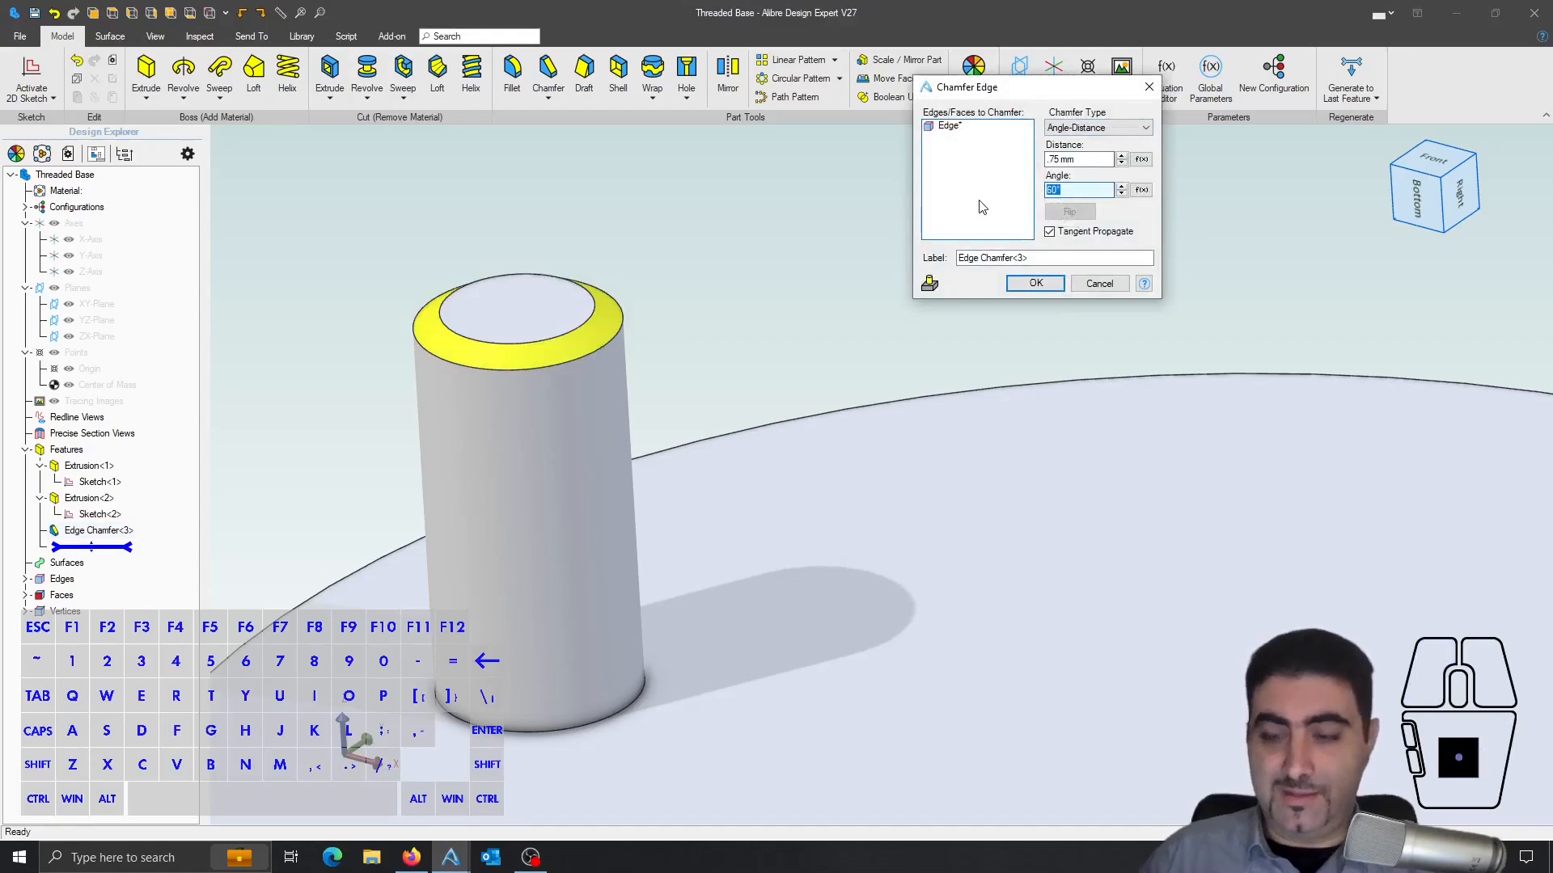
{"action": "type", "text": "30"}
{"action": "left_click", "coordinate": [1005, 258]}
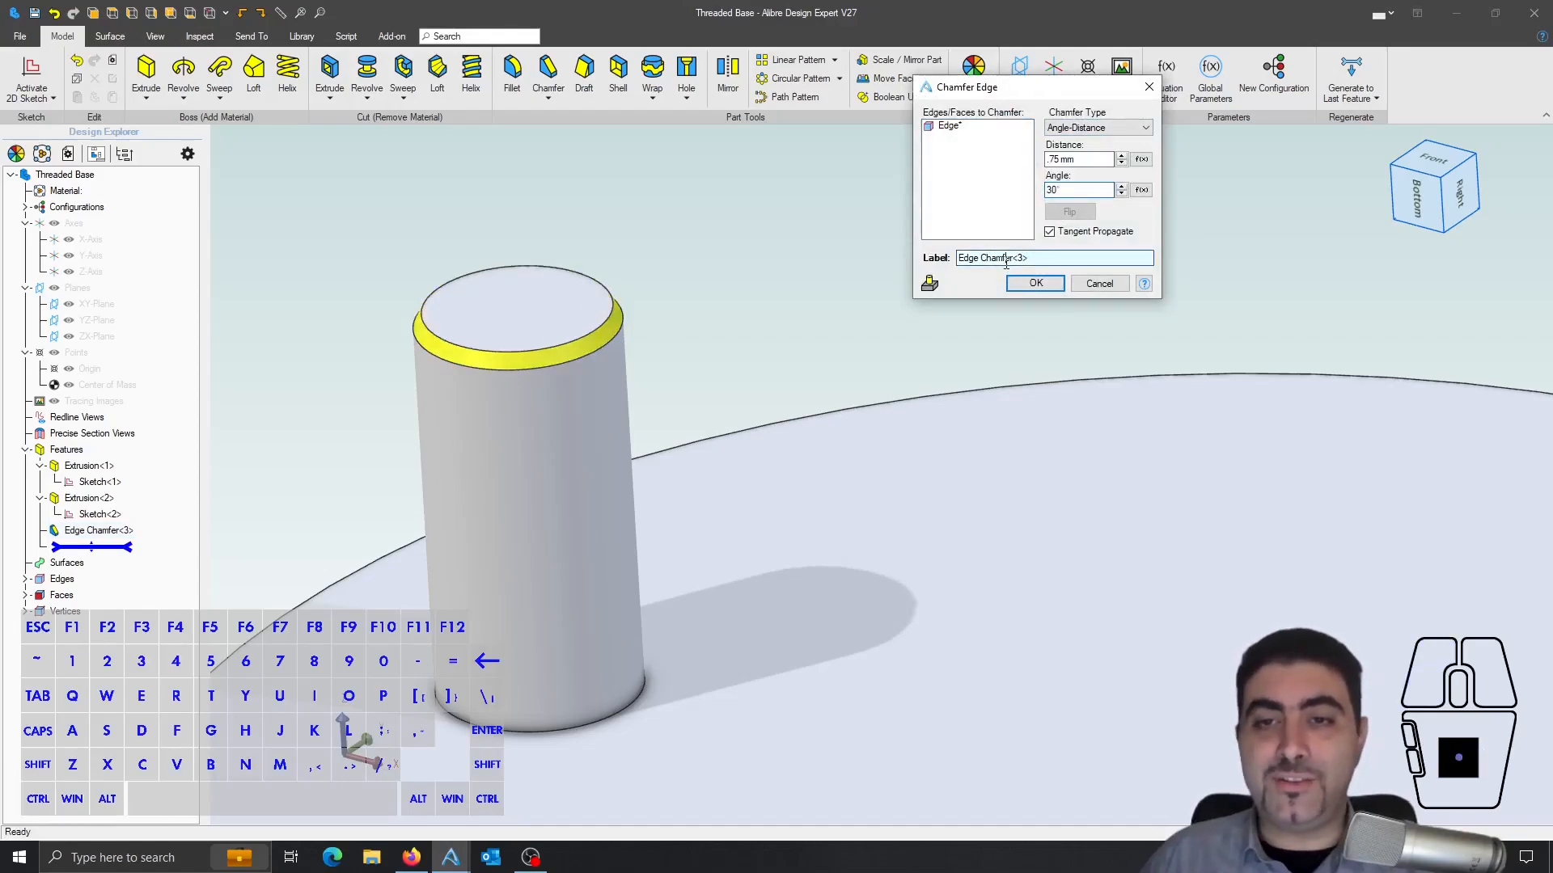
{"action": "left_click", "coordinate": [1034, 283]}
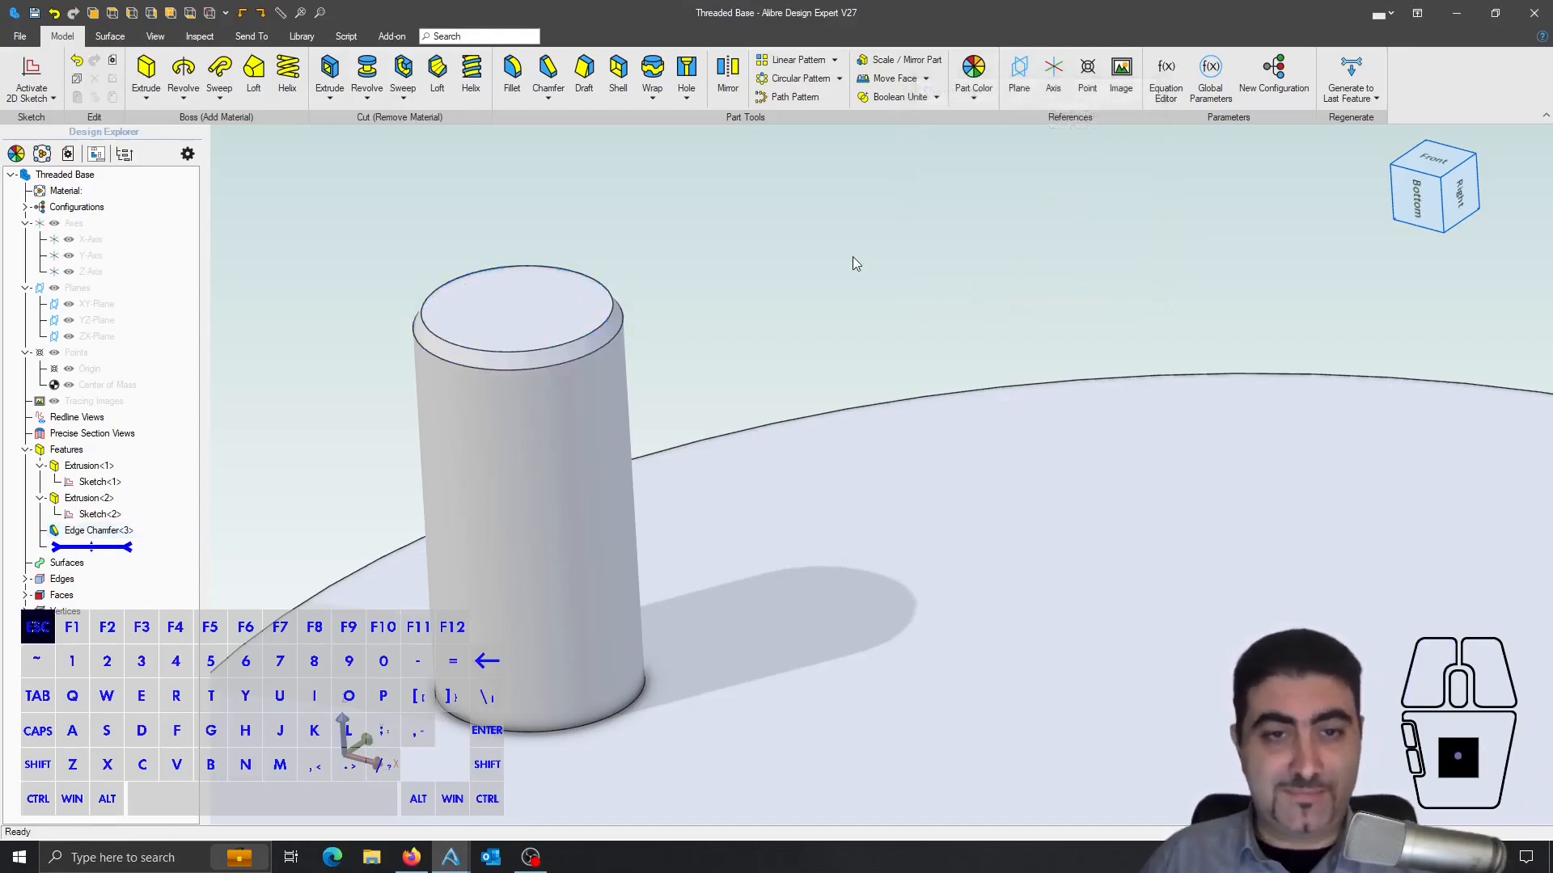
- Chamfer the top edge of the 4 mm post by angle-distance with 0.4 mm at 30 degrees
{"action": "scroll", "coordinate": [841, 247], "scroll_direction": "down", "scroll_amount": 3}
{"action": "scroll", "coordinate": [575, 266], "scroll_direction": "down", "scroll_amount": 3}
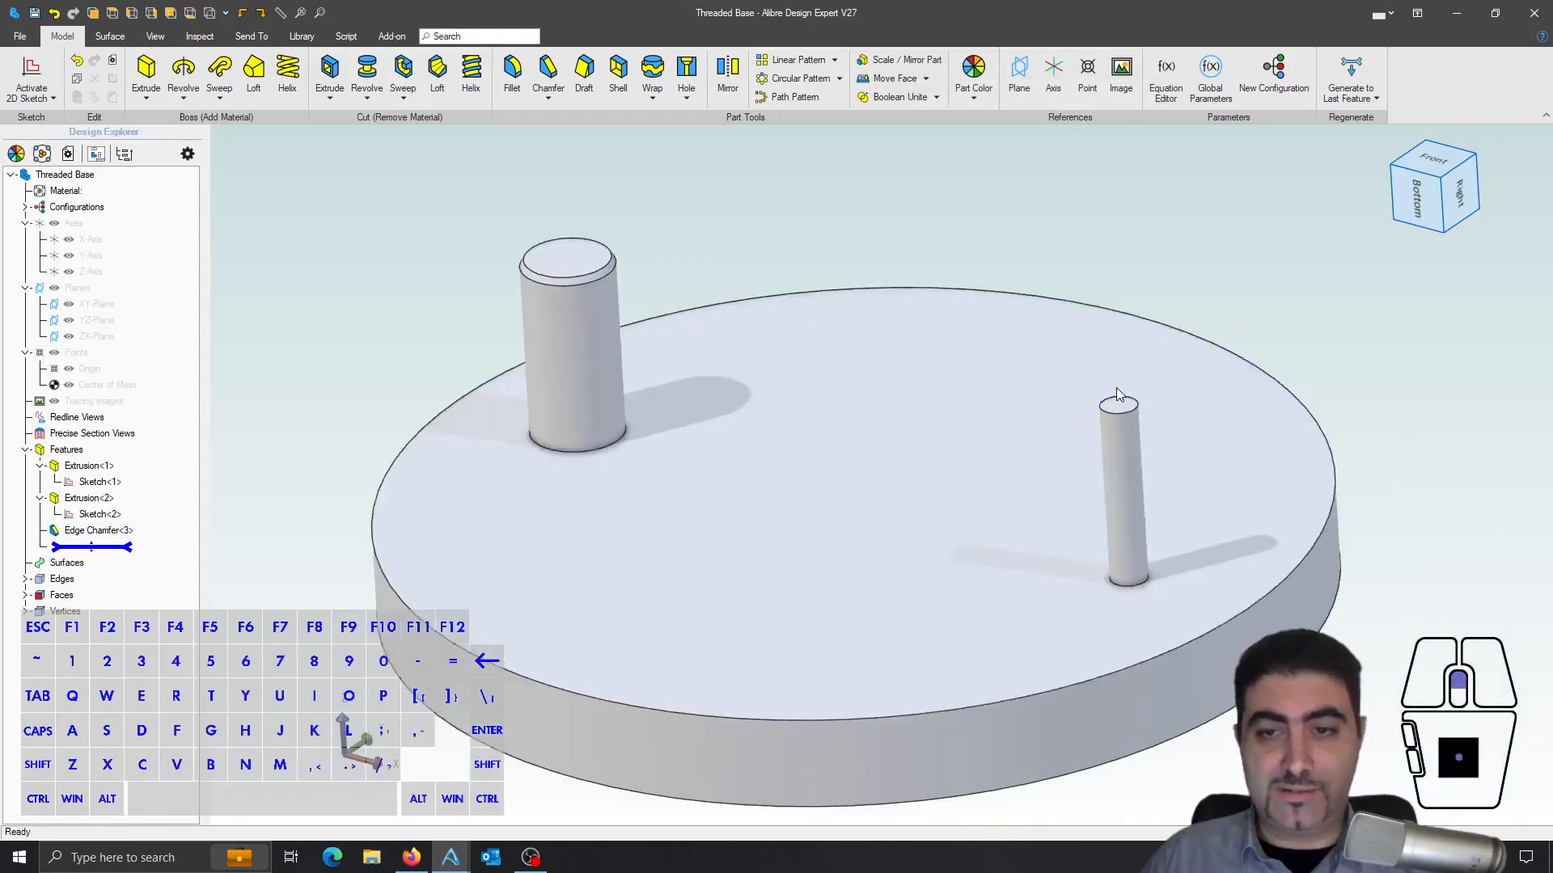
{"action": "scroll", "coordinate": [769, 163], "scroll_direction": "up", "scroll_amount": 2}
{"action": "left_click", "coordinate": [547, 73]}
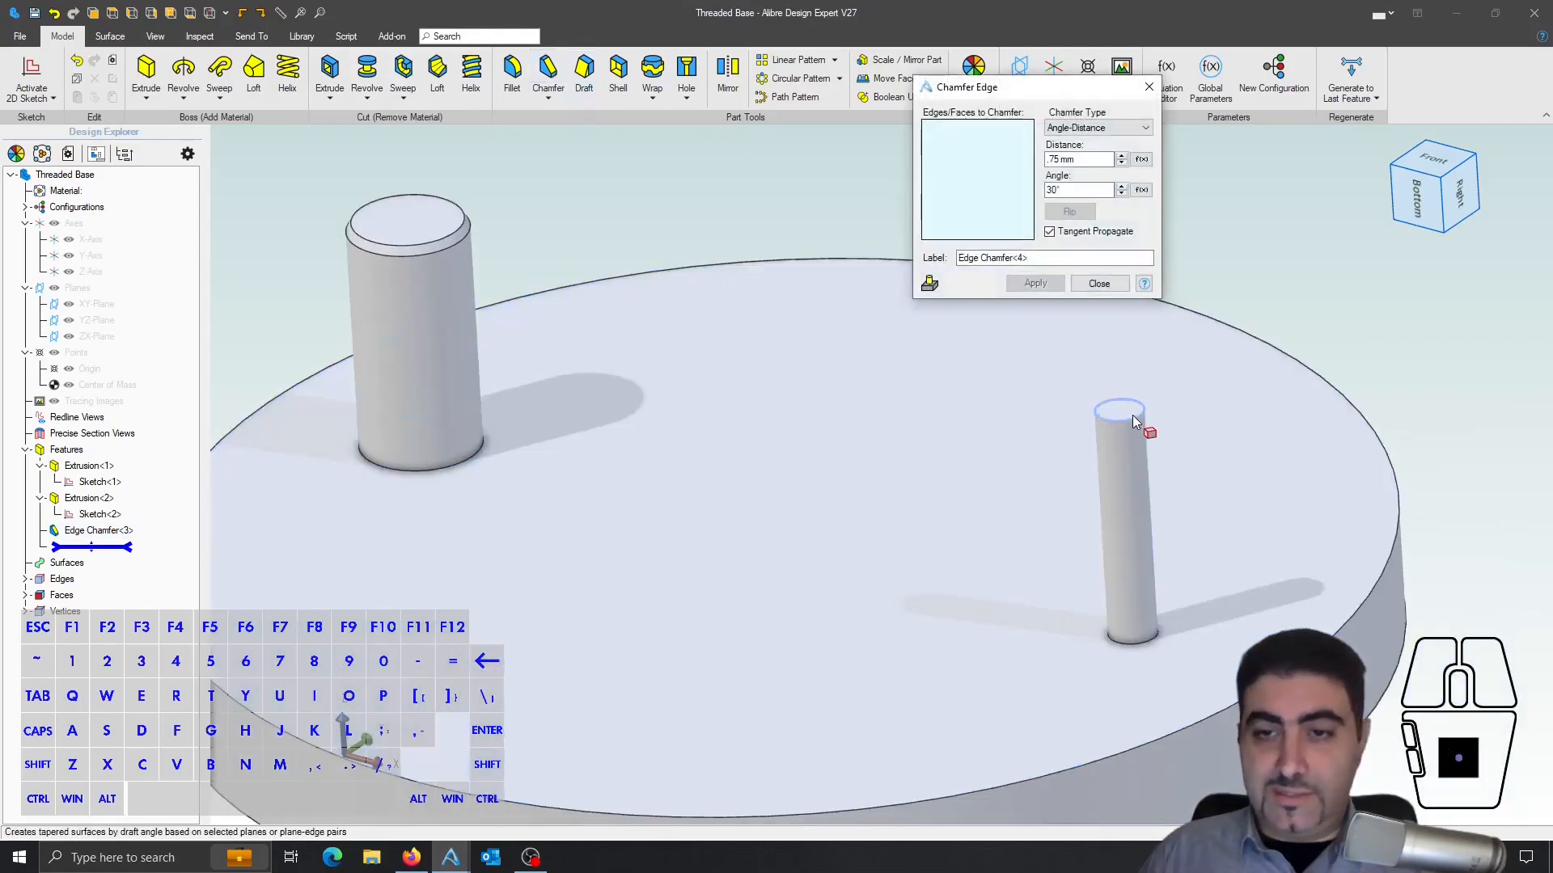
{"action": "left_click", "coordinate": [1136, 416]}
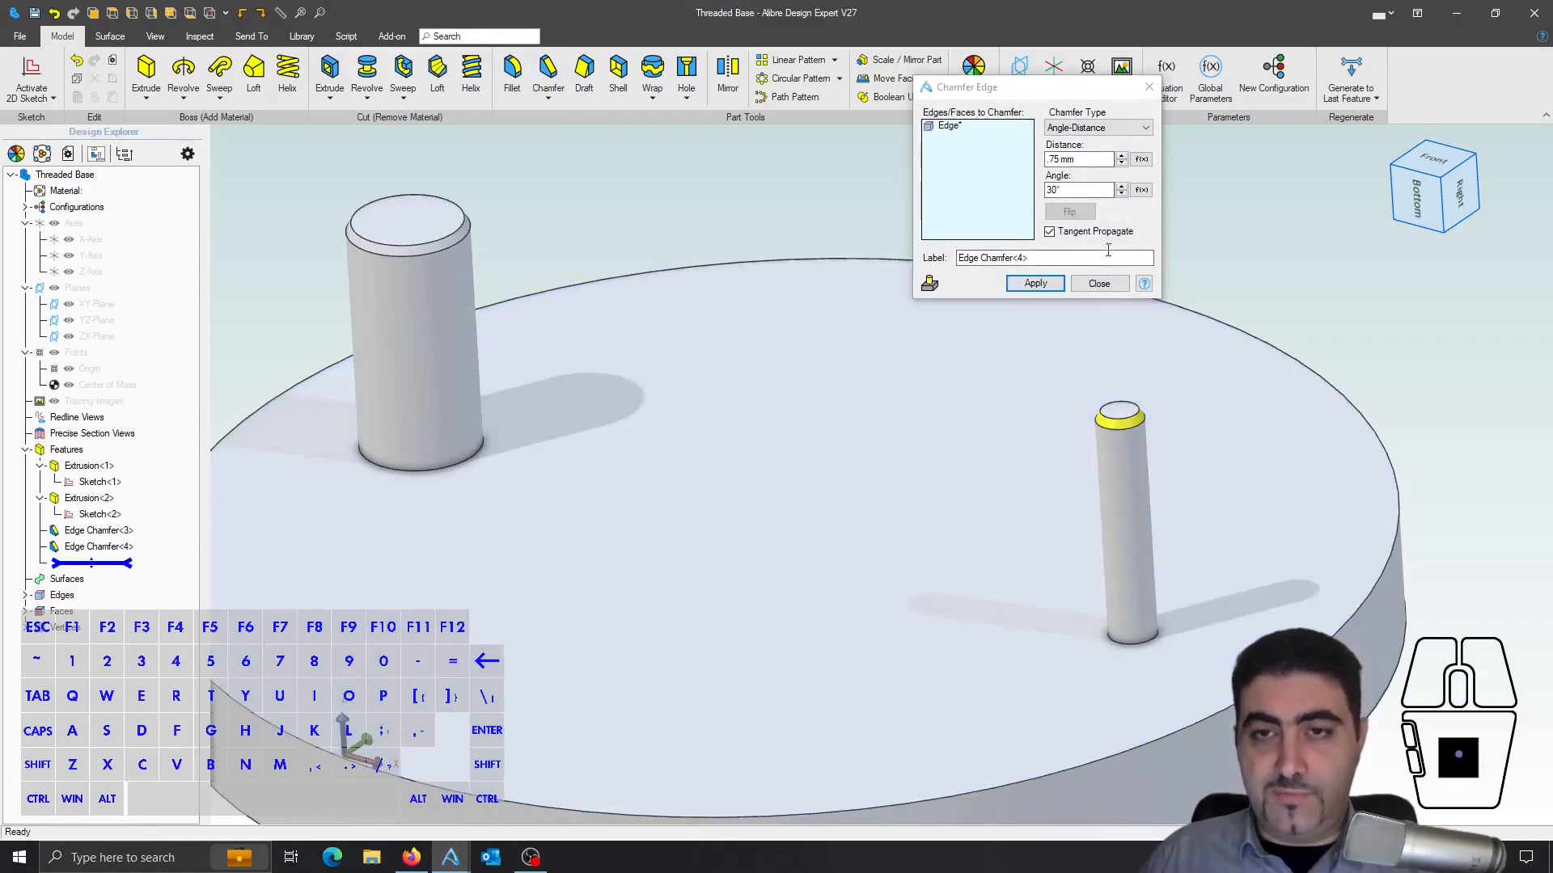
{"action": "left_click", "coordinate": [1079, 159]}
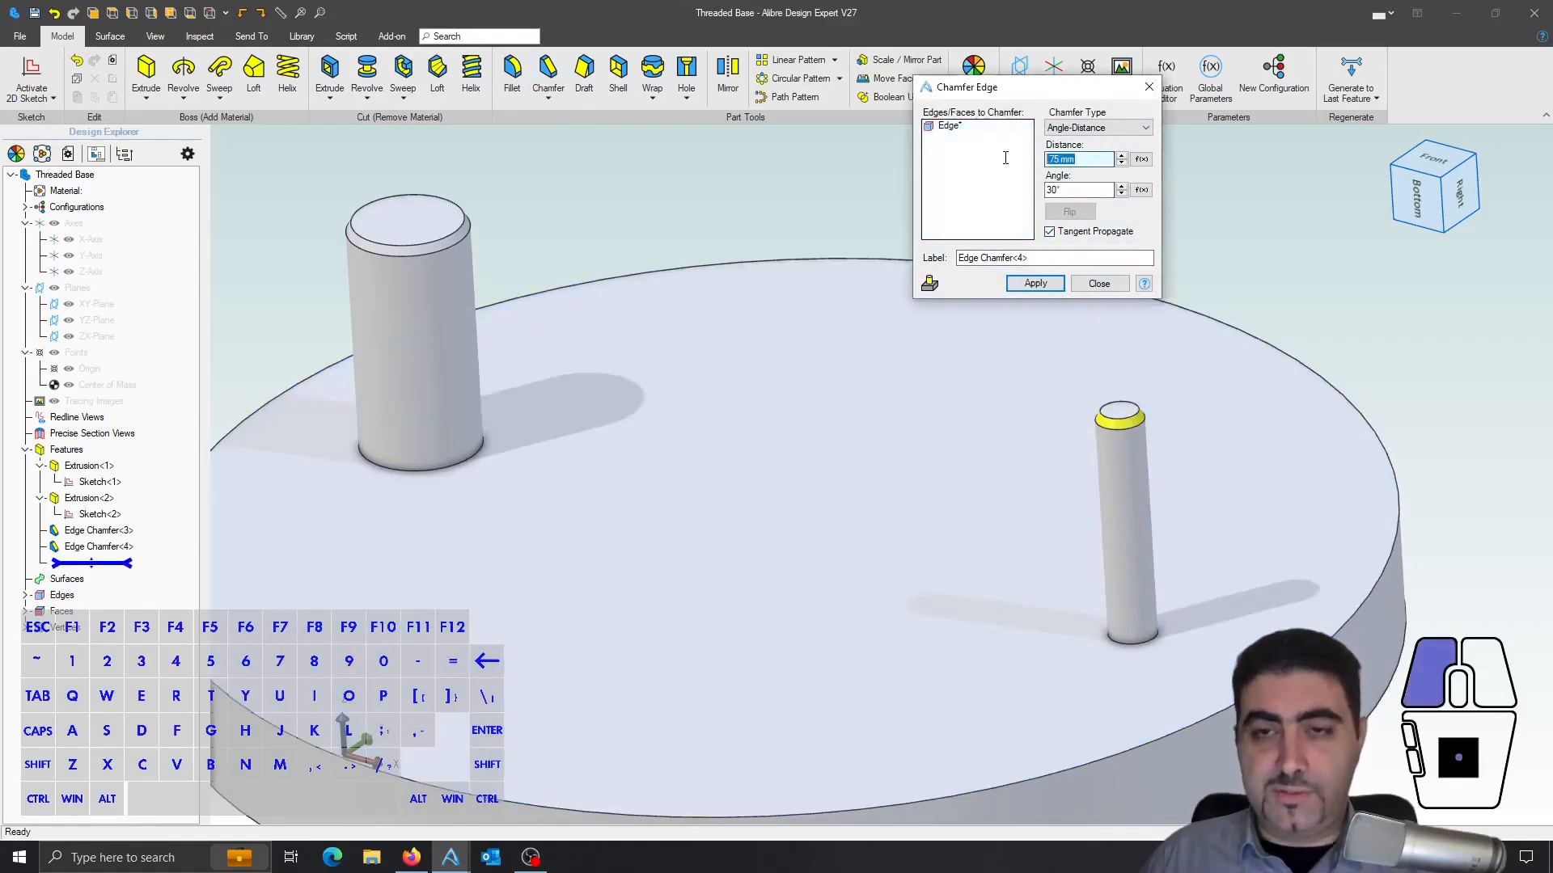
{"action": "type", "text": "4"}
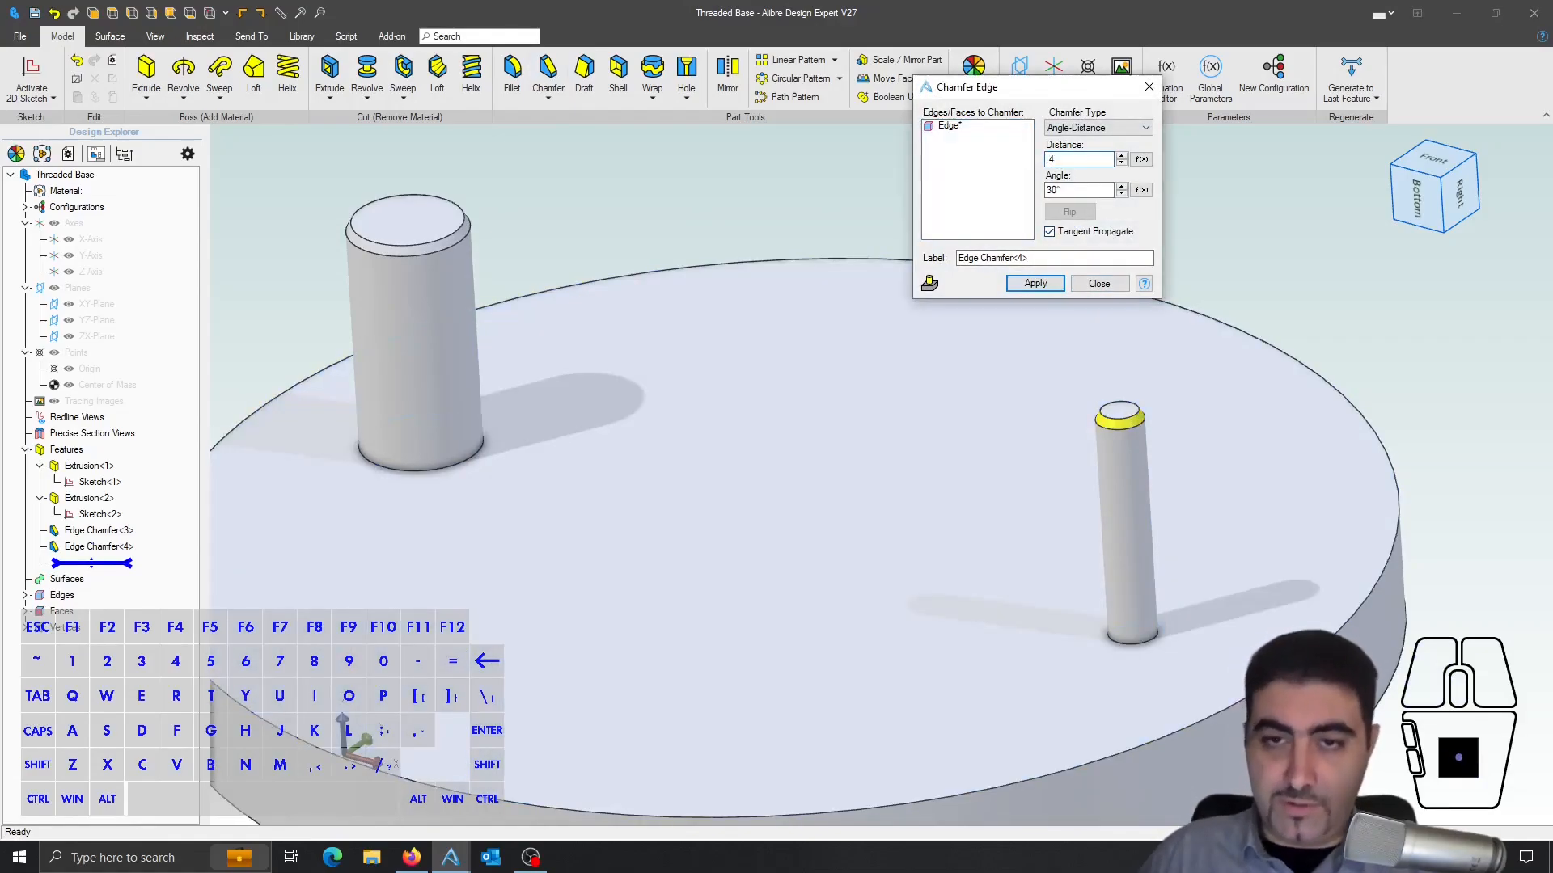
{"action": "key", "text": "Return"}
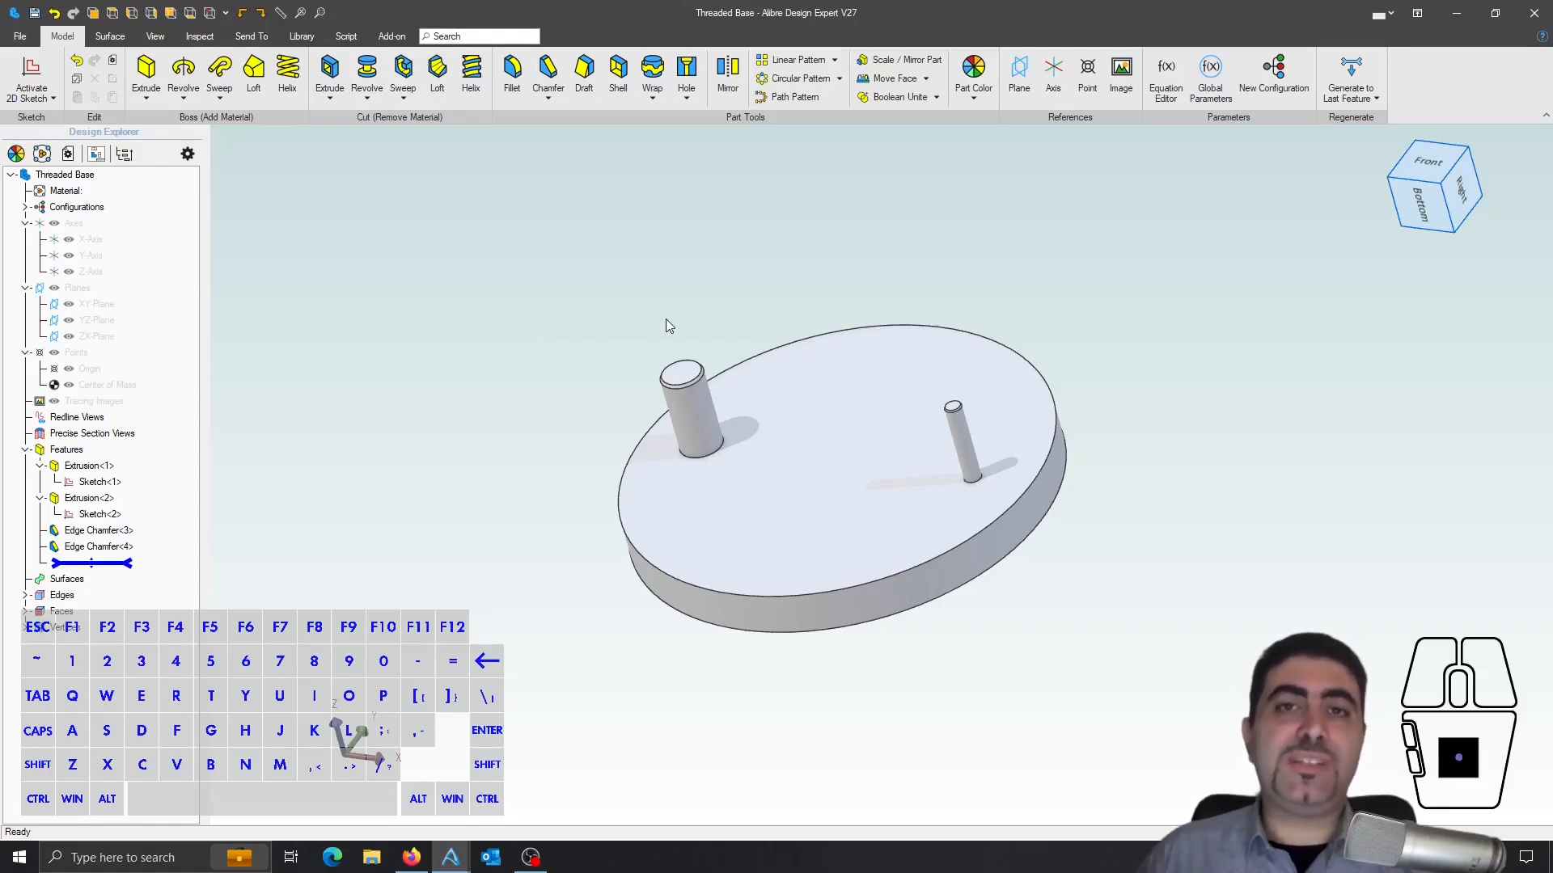
{"action": "left_click", "coordinate": [707, 426]}
{"action": "left_click", "coordinate": [977, 466], "text": "shift"}
{"action": "left_click", "coordinate": [1177, 511]}
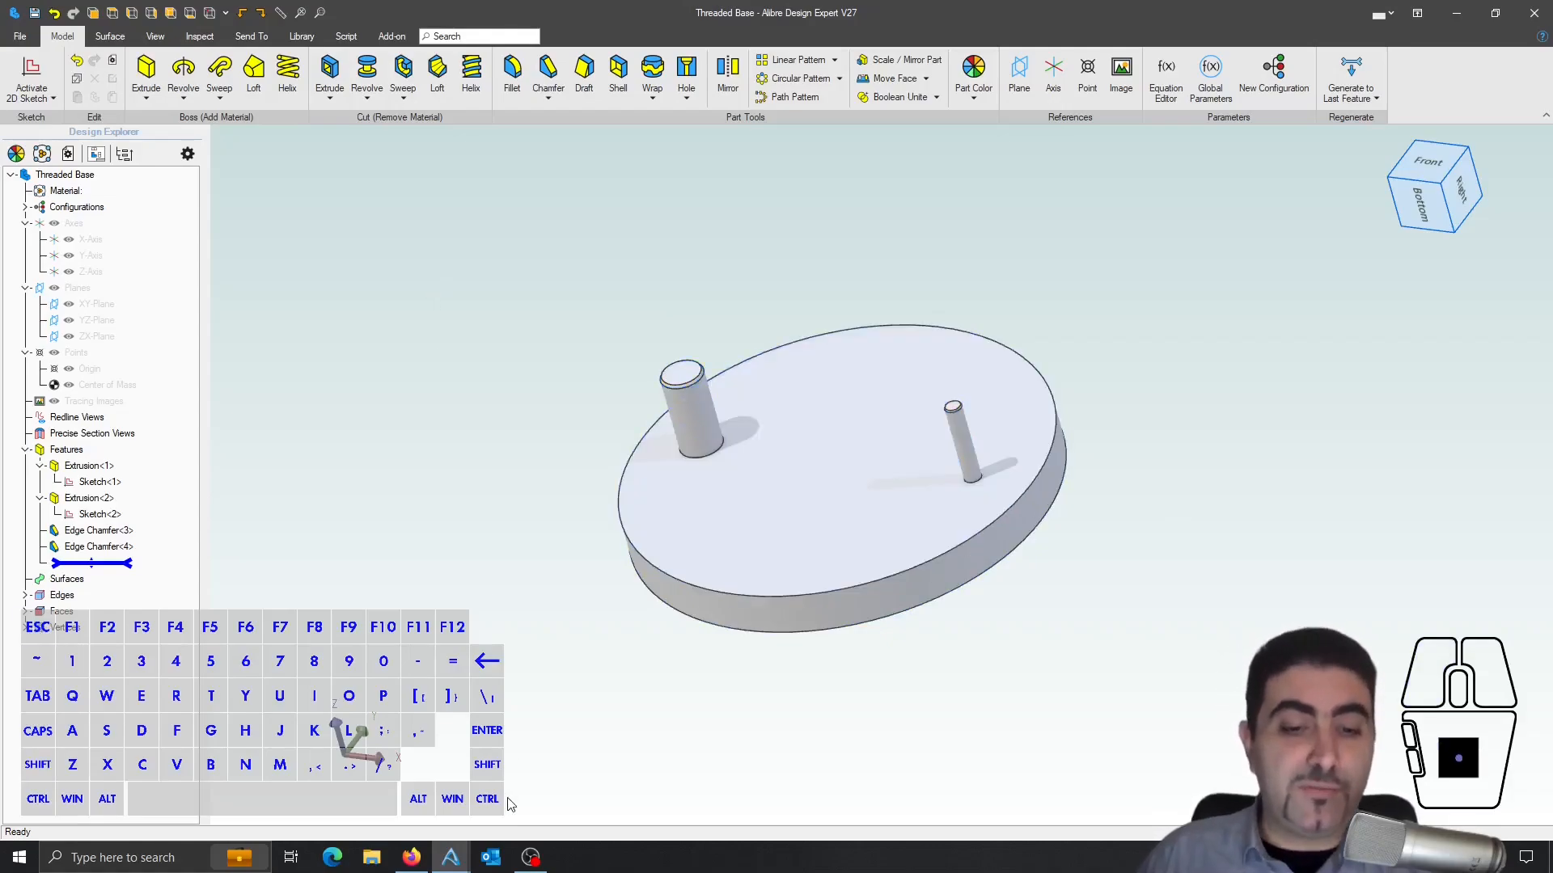
- Open the recent part Boolean M6x1 Die from the Home window
{"action": "mouse_move", "coordinate": [450, 855]}
{"action": "left_click", "coordinate": [526, 777]}
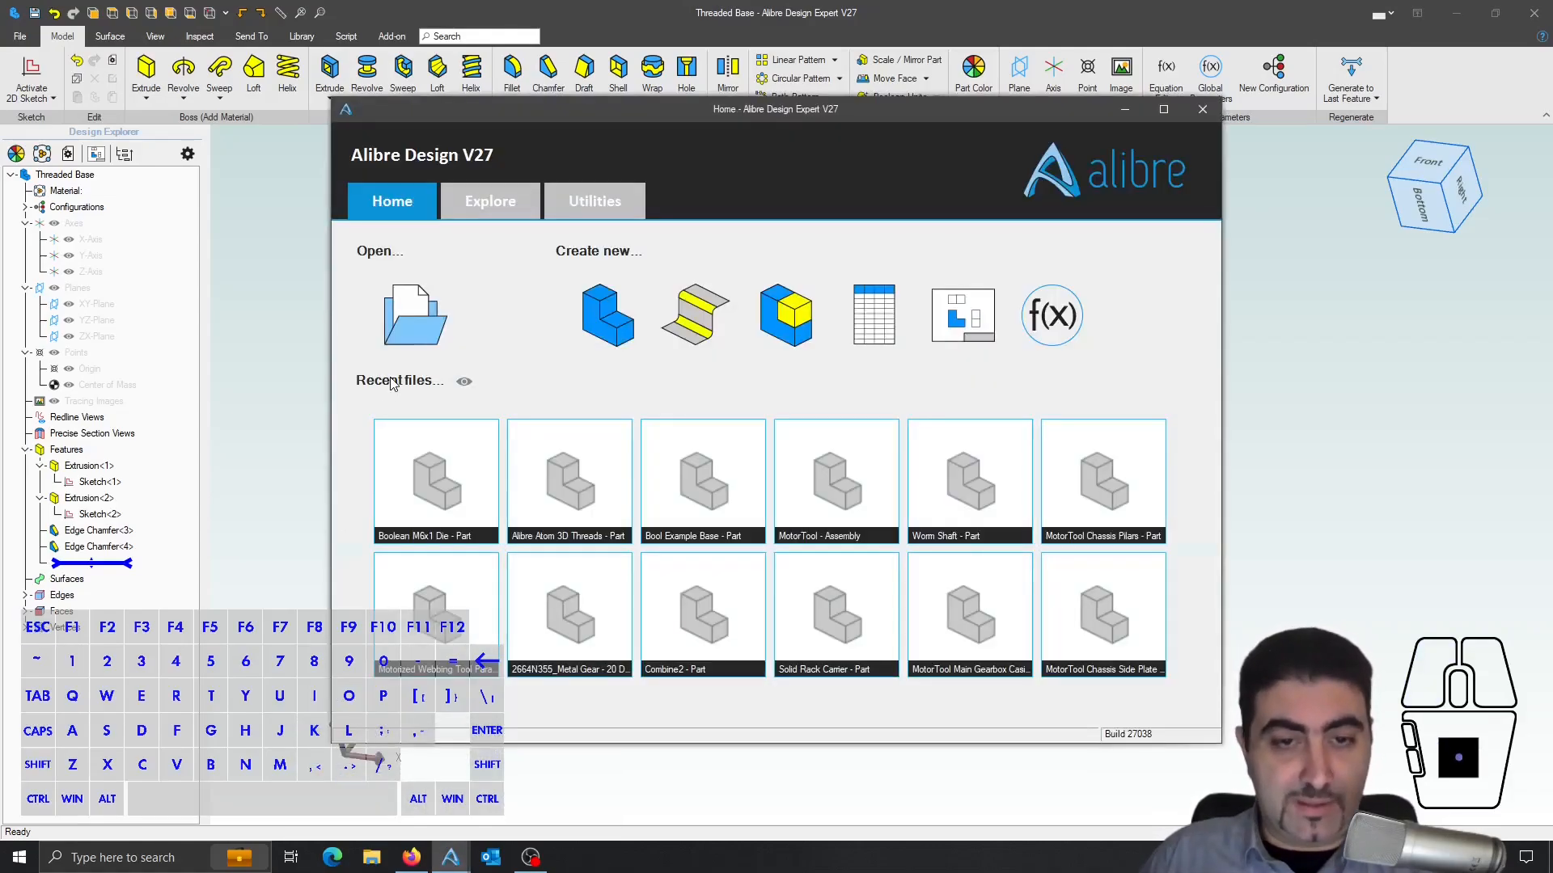
{"action": "left_click", "coordinate": [416, 457]}
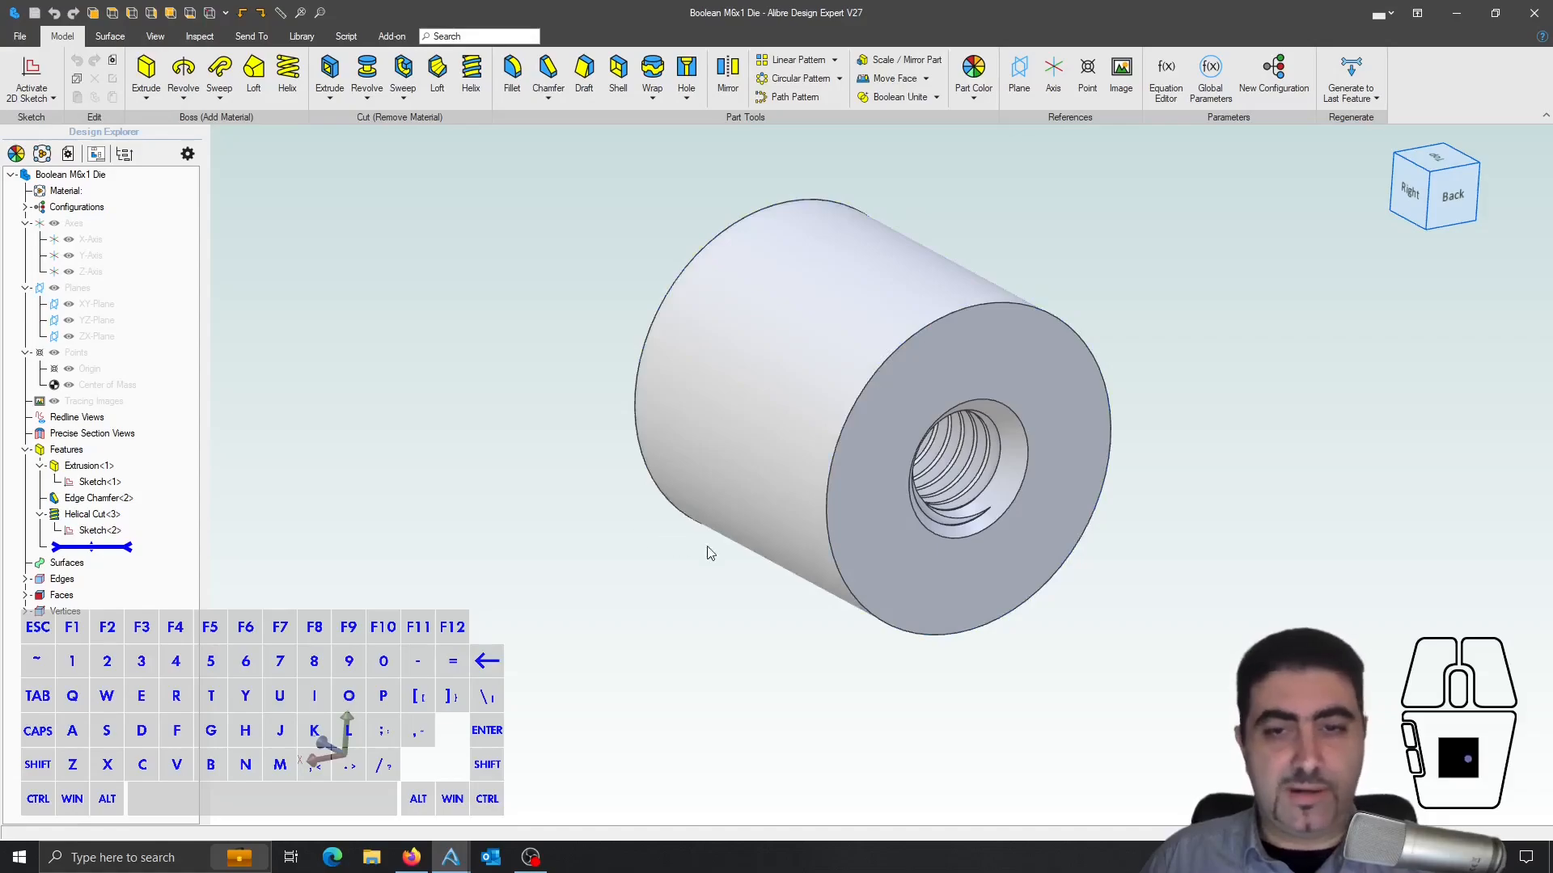
- Set the die's M_Thread parameter to 10 mm and P_Thread to 1.5 mm in the Equation Editor
{"action": "mouse_move", "coordinate": [1053, 515]}
{"action": "middle_mouse_down"}
{"action": "mouse_move", "coordinate": [1102, 524]}
{"action": "mouse_move", "coordinate": [1081, 519]}
{"action": "middle_mouse_up"}
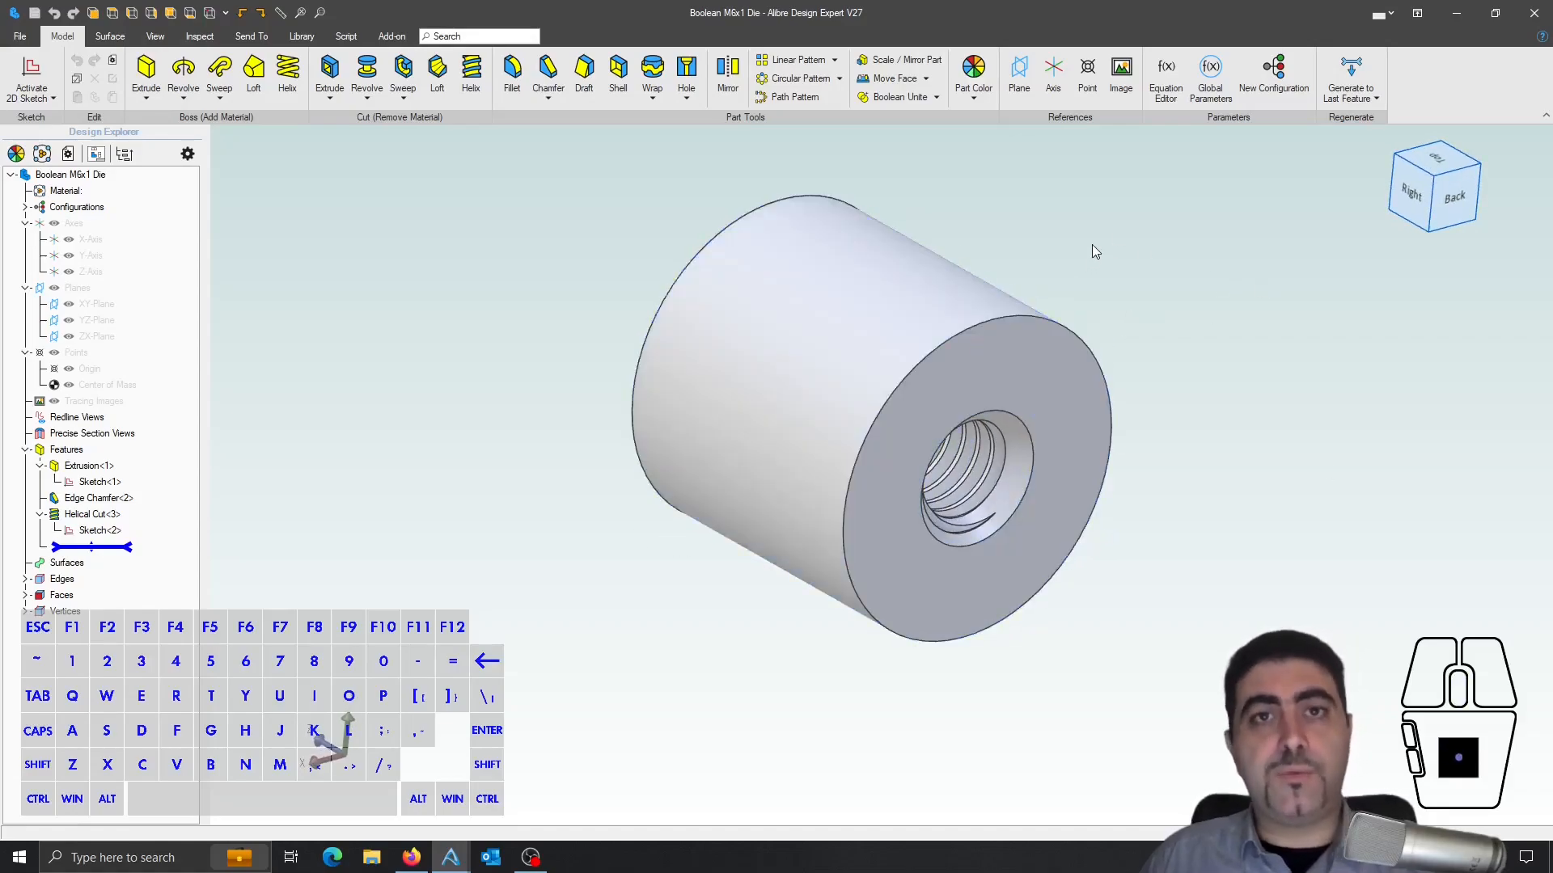
{"action": "left_click", "coordinate": [1165, 74]}
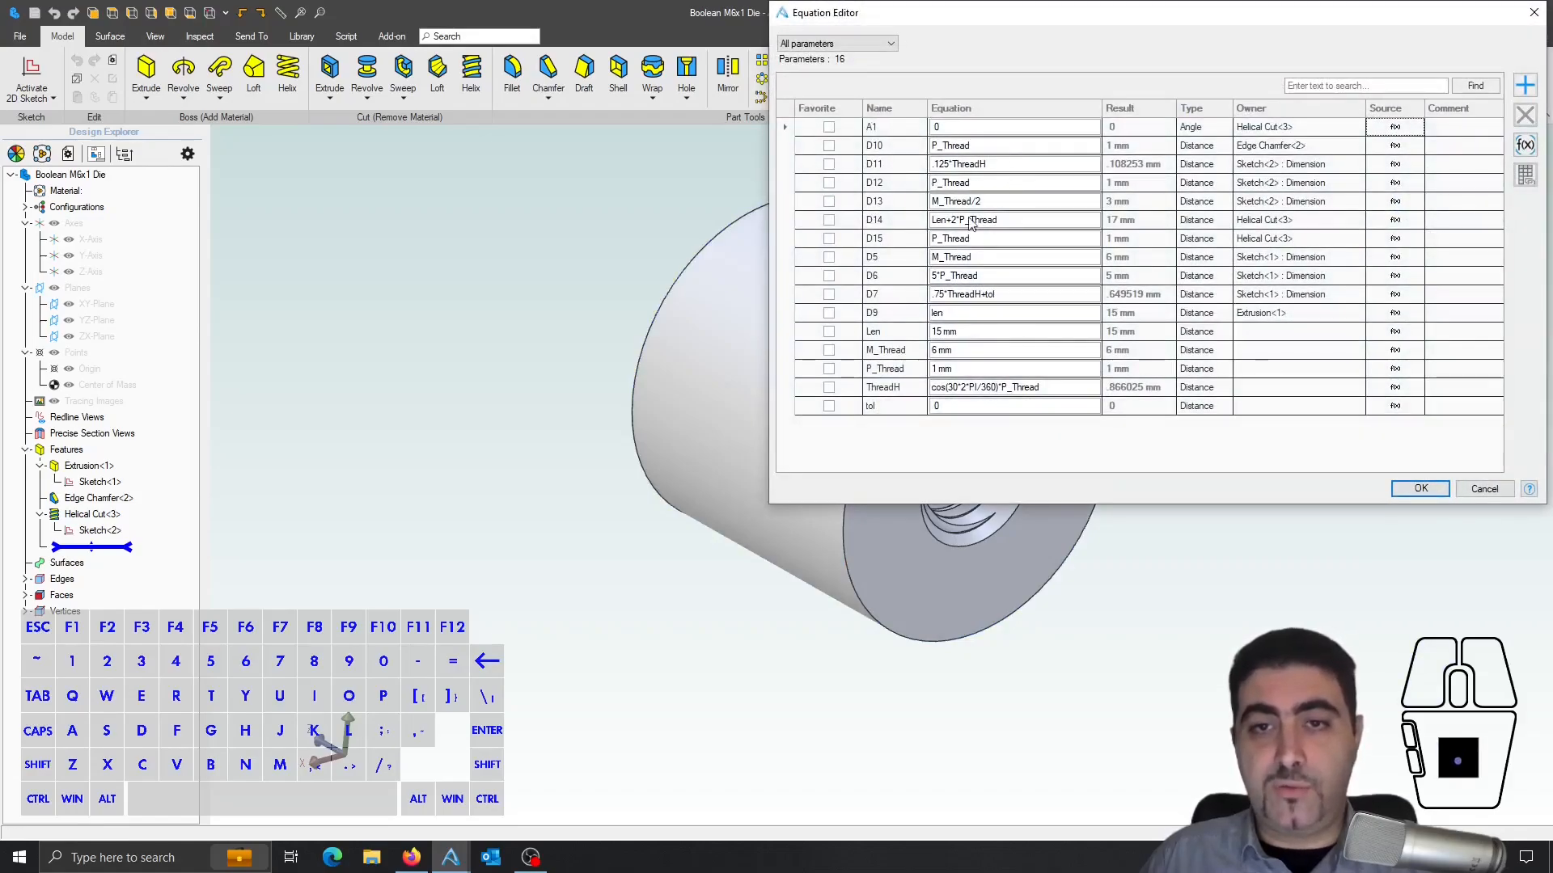
{"action": "left_click", "coordinate": [942, 350]}
{"action": "type", "text": "10"}
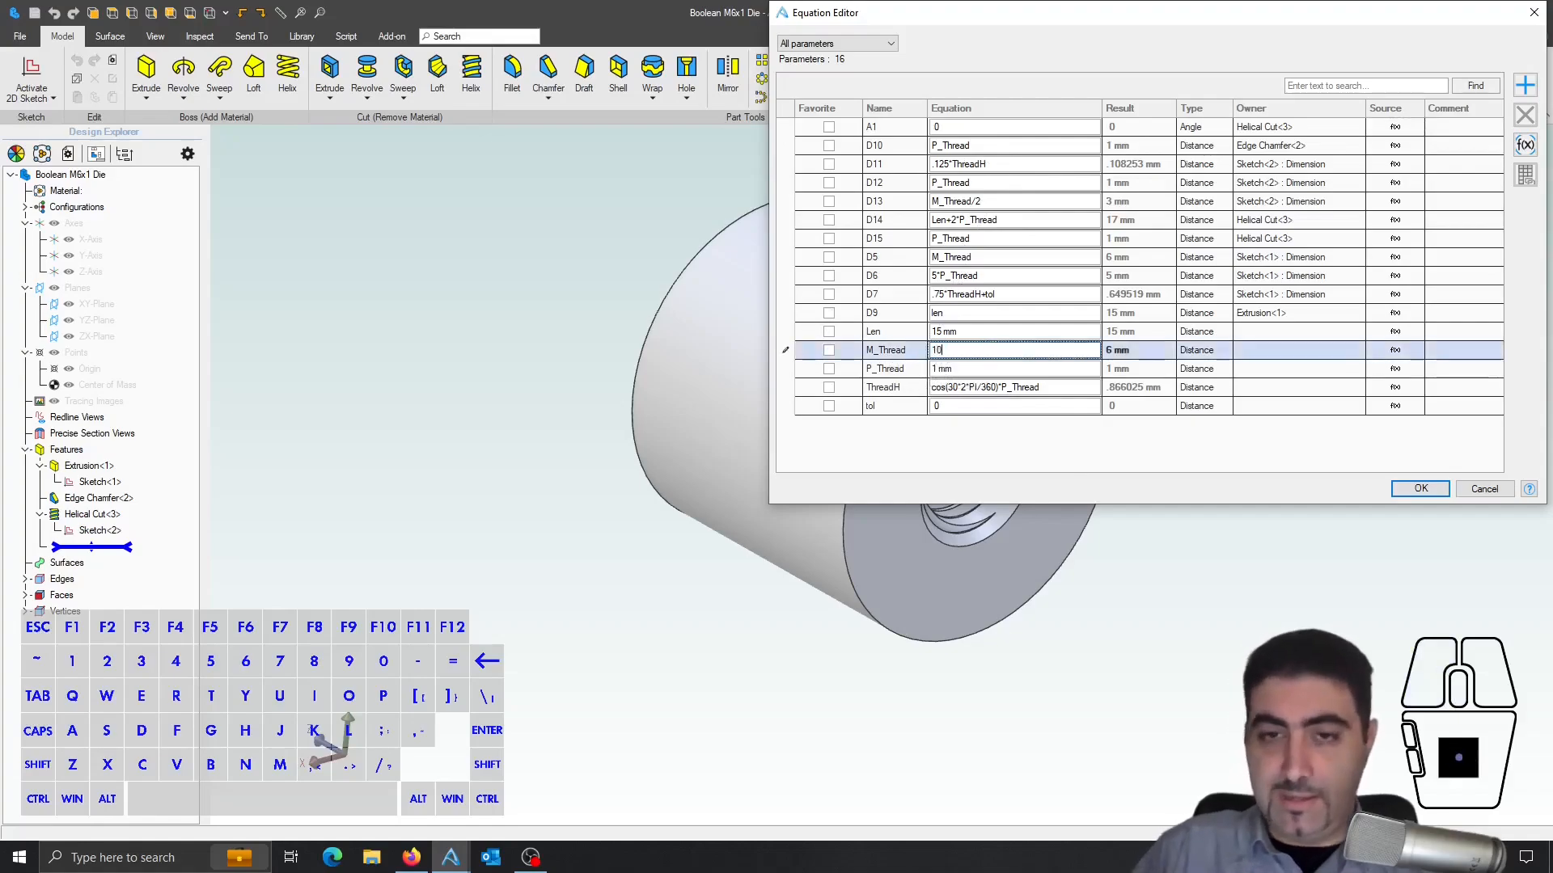
{"action": "key", "text": "Return"}
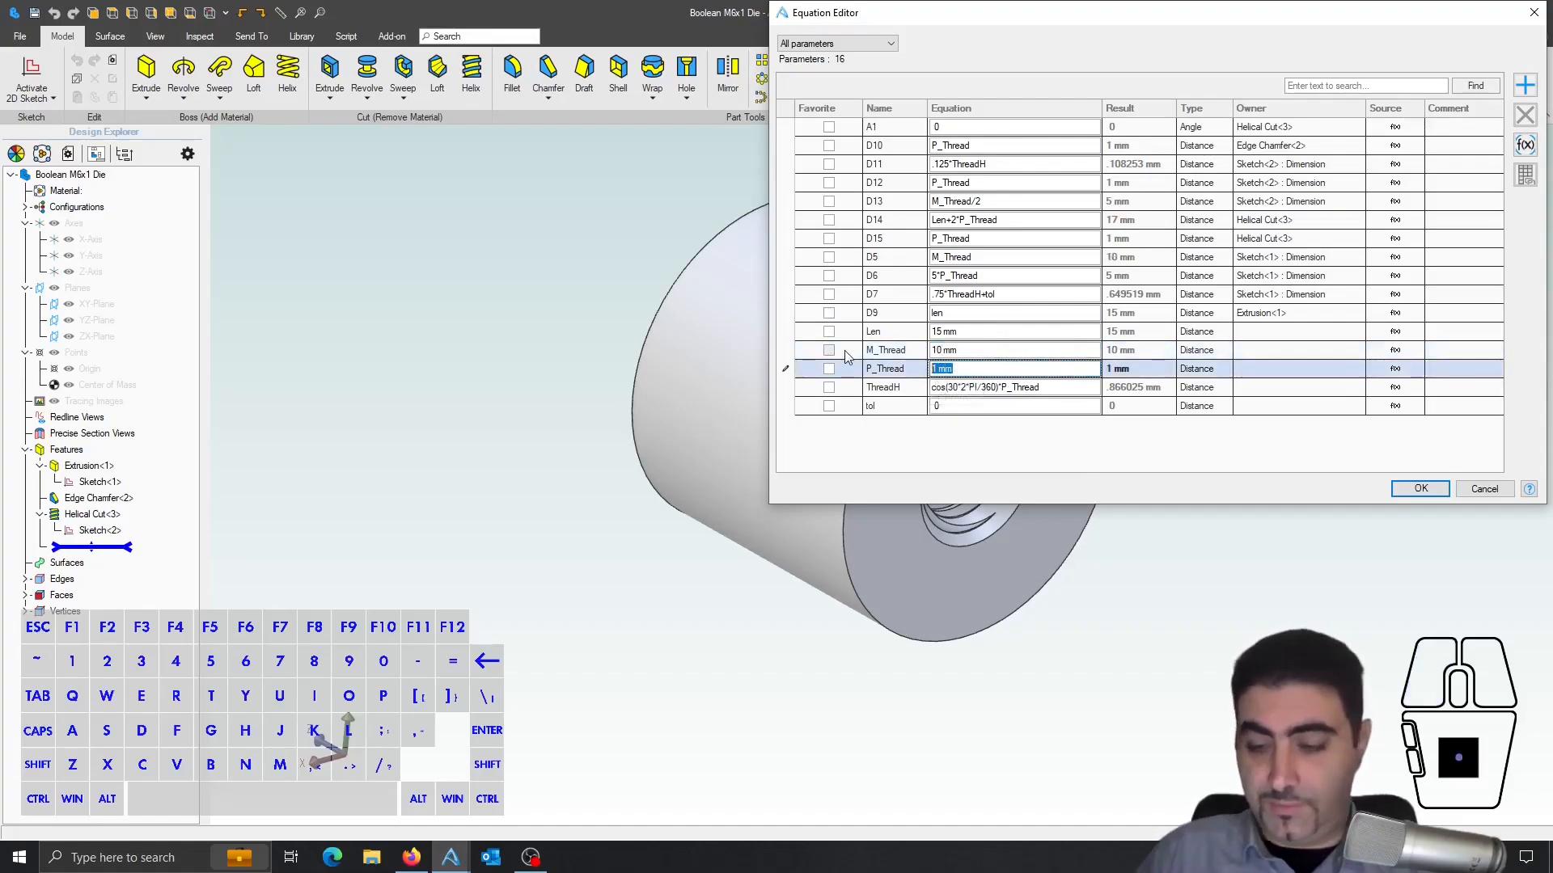
{"action": "type", "text": "1.5"}
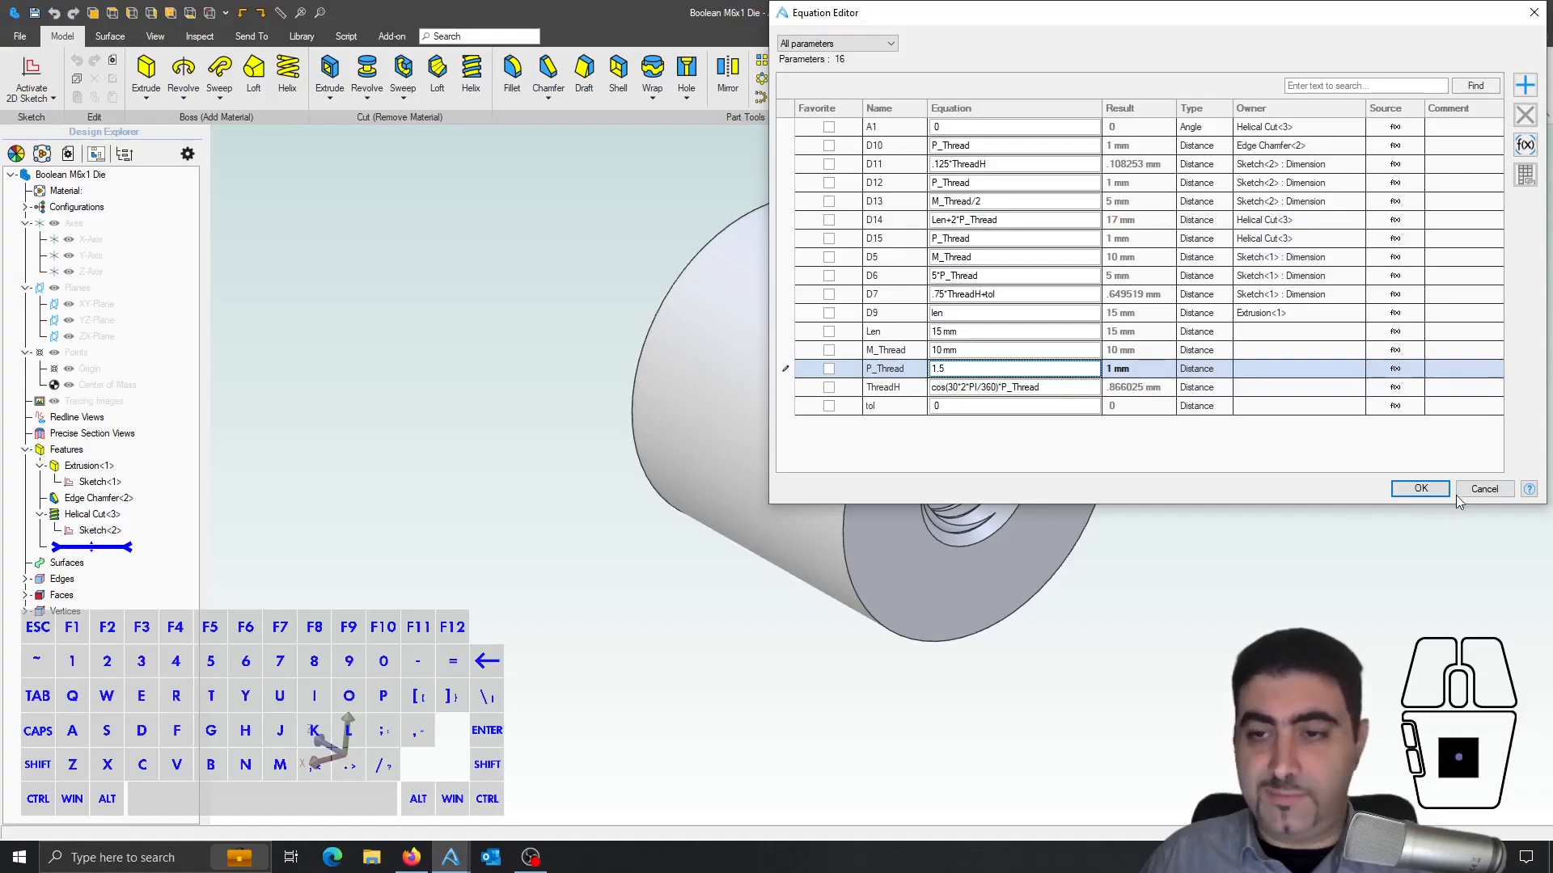
{"action": "left_click", "coordinate": [1421, 490]}
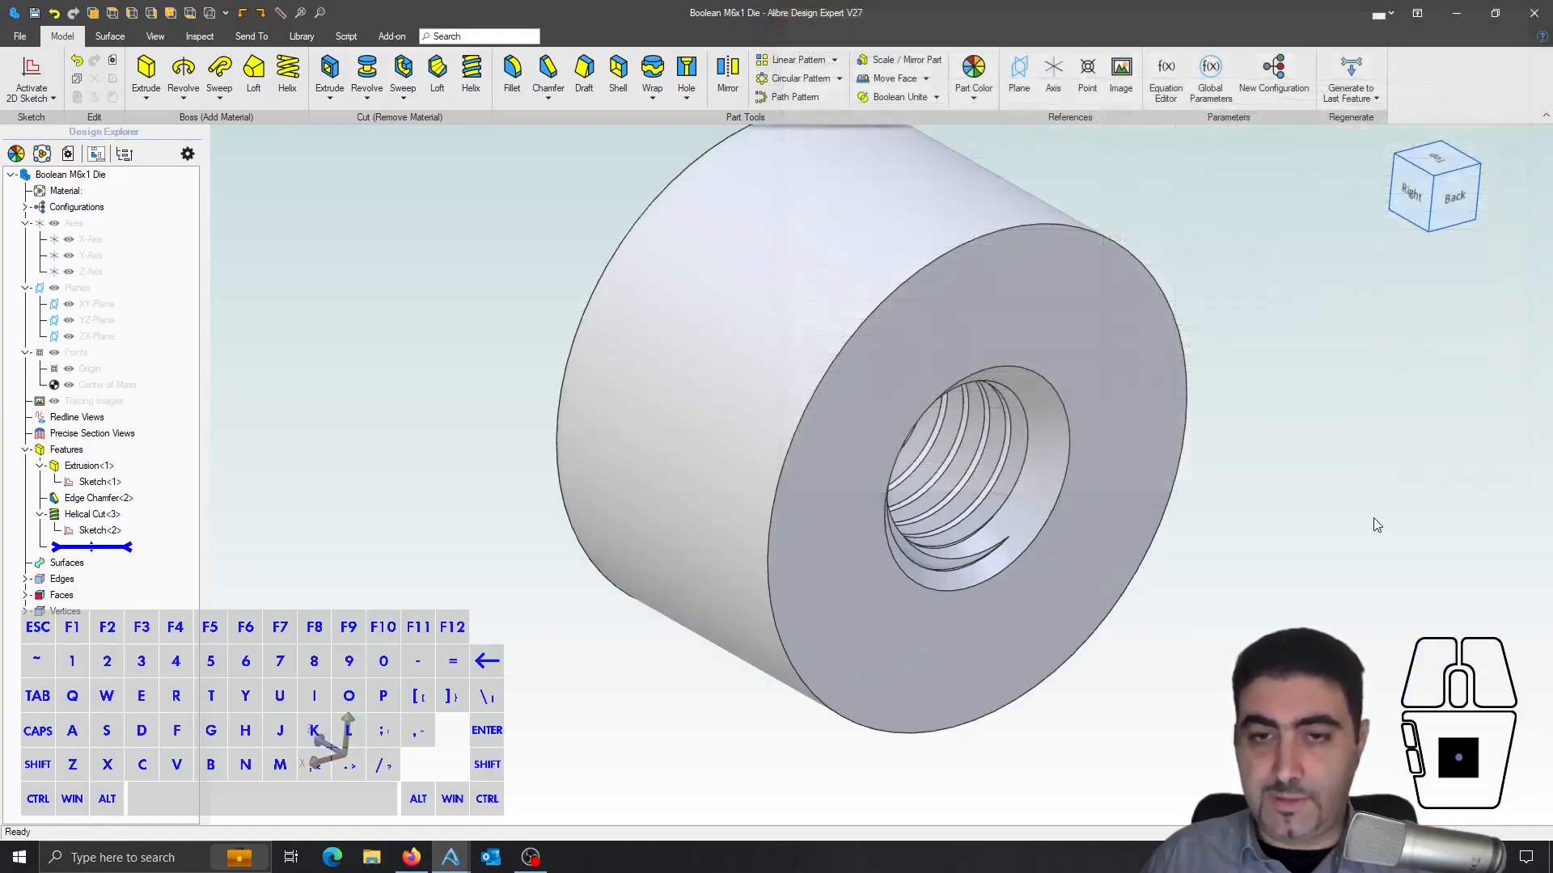
{"action": "scroll", "coordinate": [884, 557], "scroll_direction": "down", "scroll_amount": 3}
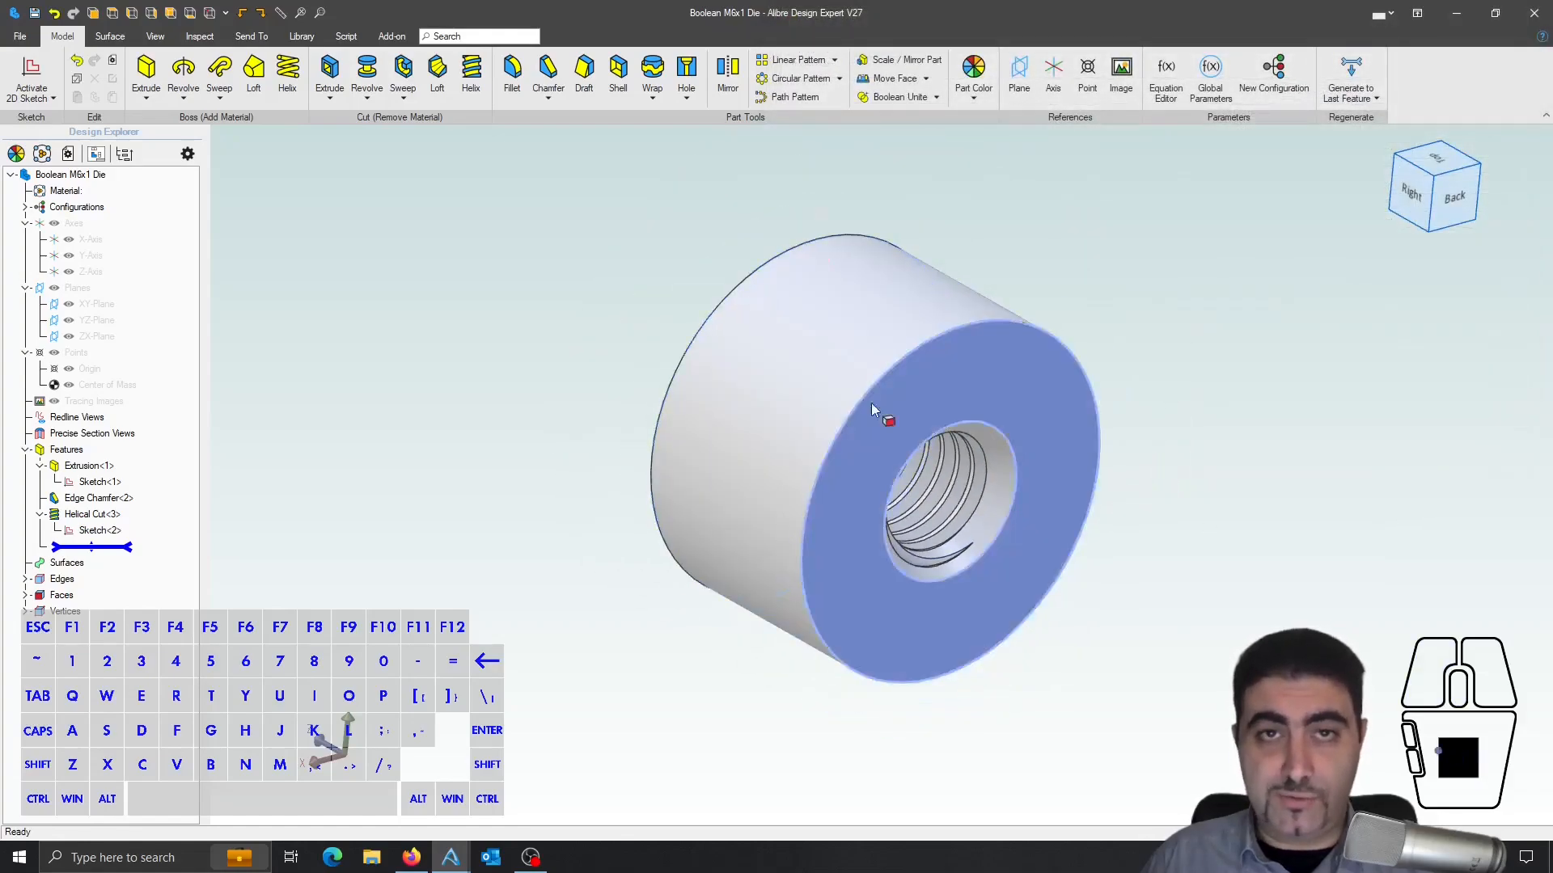
- Save the resized die as a new part named Boolean M10x1.5 Die in the Threading Dies folder
{"action": "left_click", "coordinate": [19, 35]}
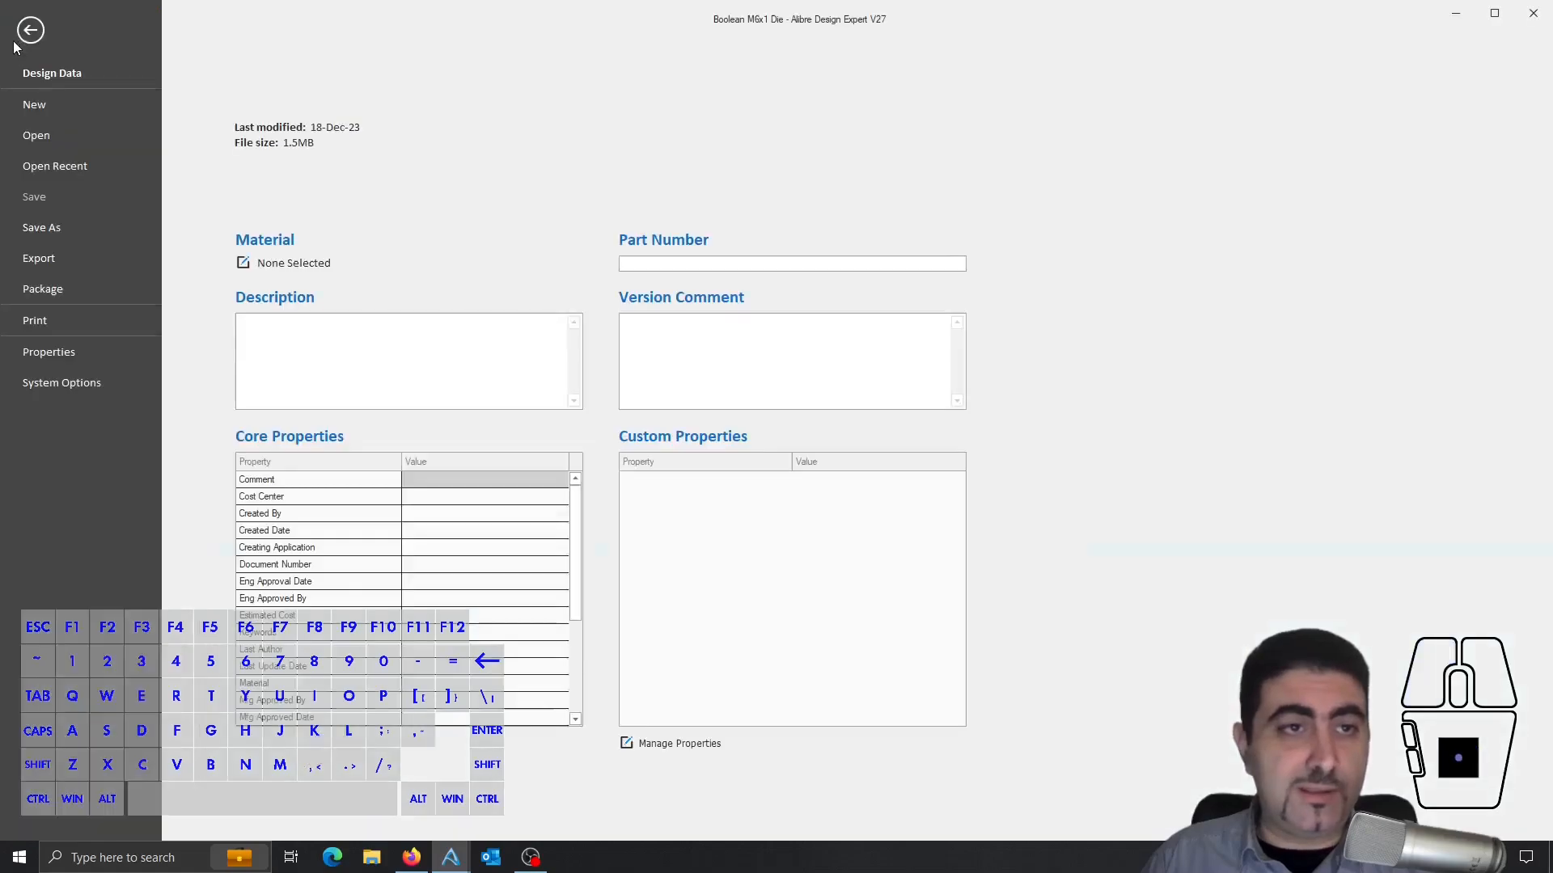
{"action": "left_click", "coordinate": [98, 229]}
{"action": "left_click", "coordinate": [165, 484]}
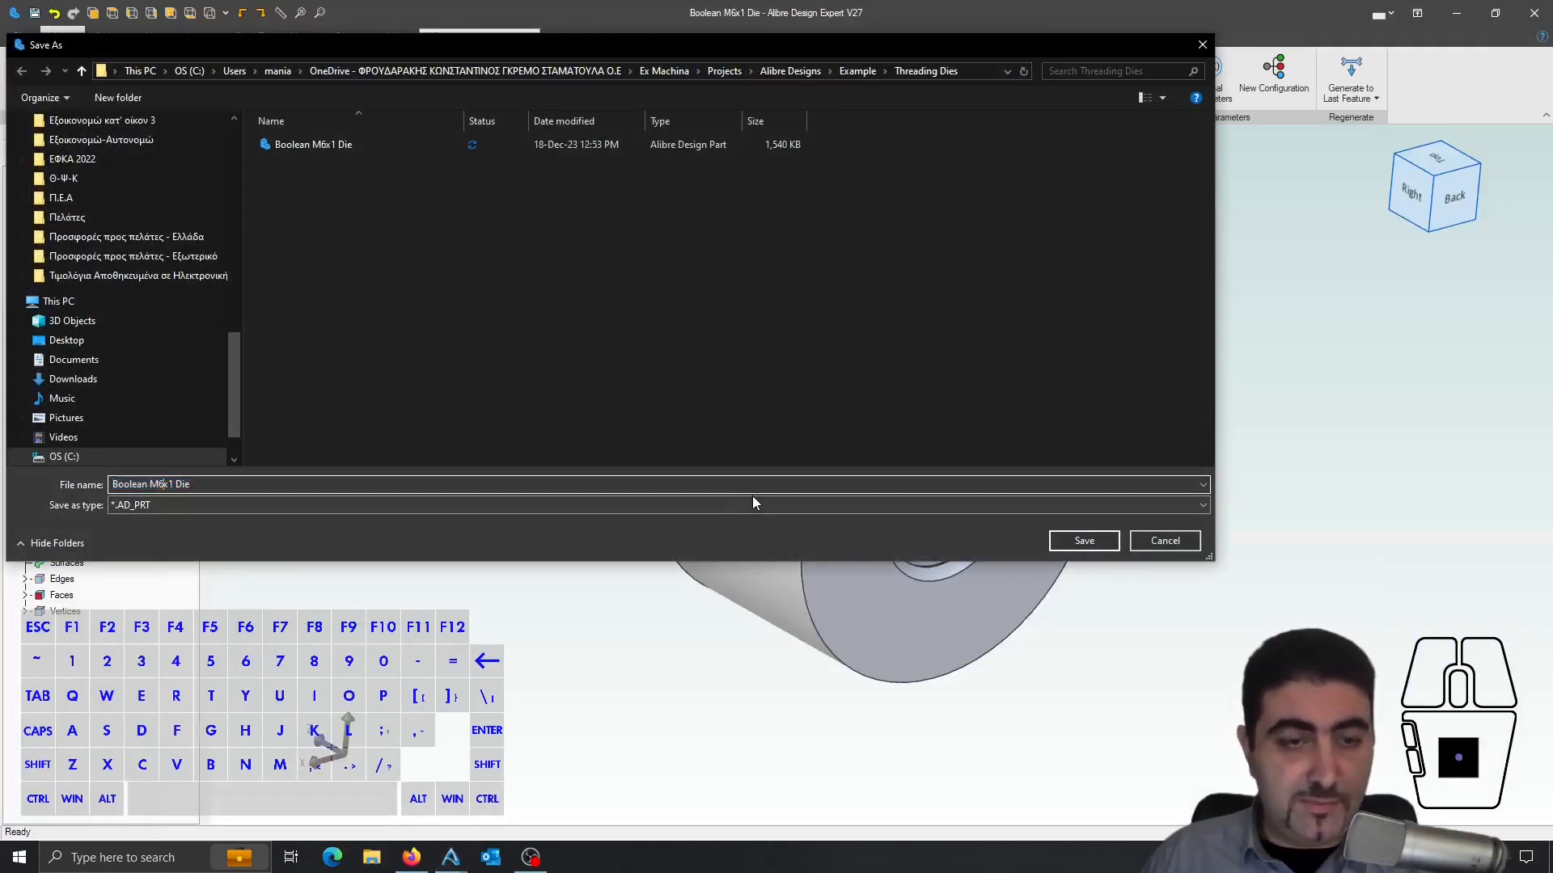
{"action": "key", "text": "BackSpace"}
{"action": "type", "text": "10x1.5"}
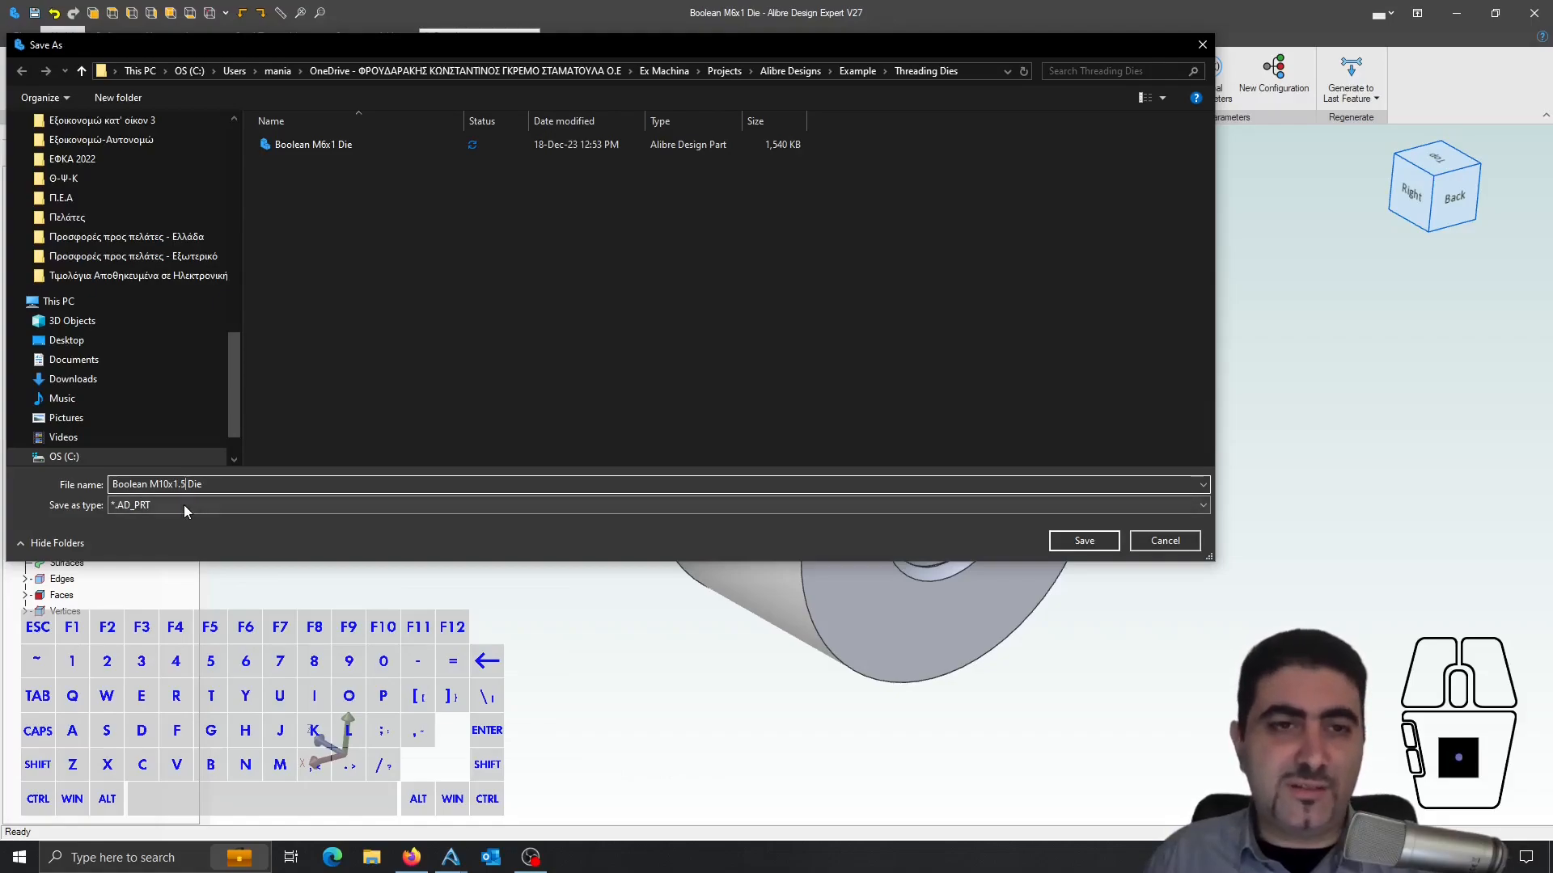
{"action": "left_click", "coordinate": [1084, 541]}
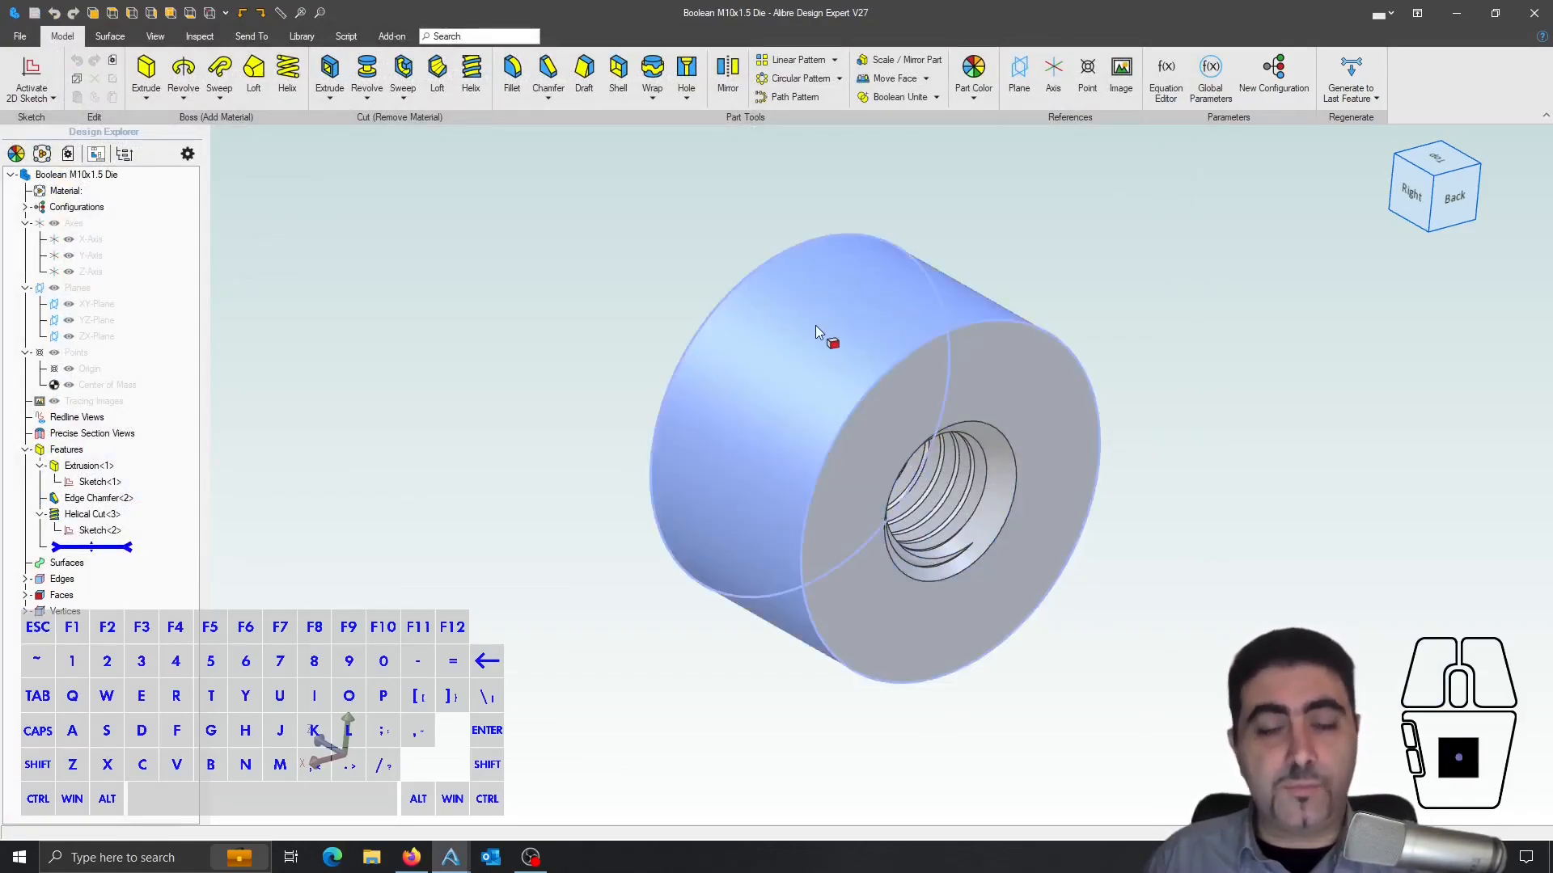
- Set the die's M_Thread parameter to 4 mm and P_Thread to 0.7 mm in the Equation Editor
{"action": "left_click", "coordinate": [1165, 75]}
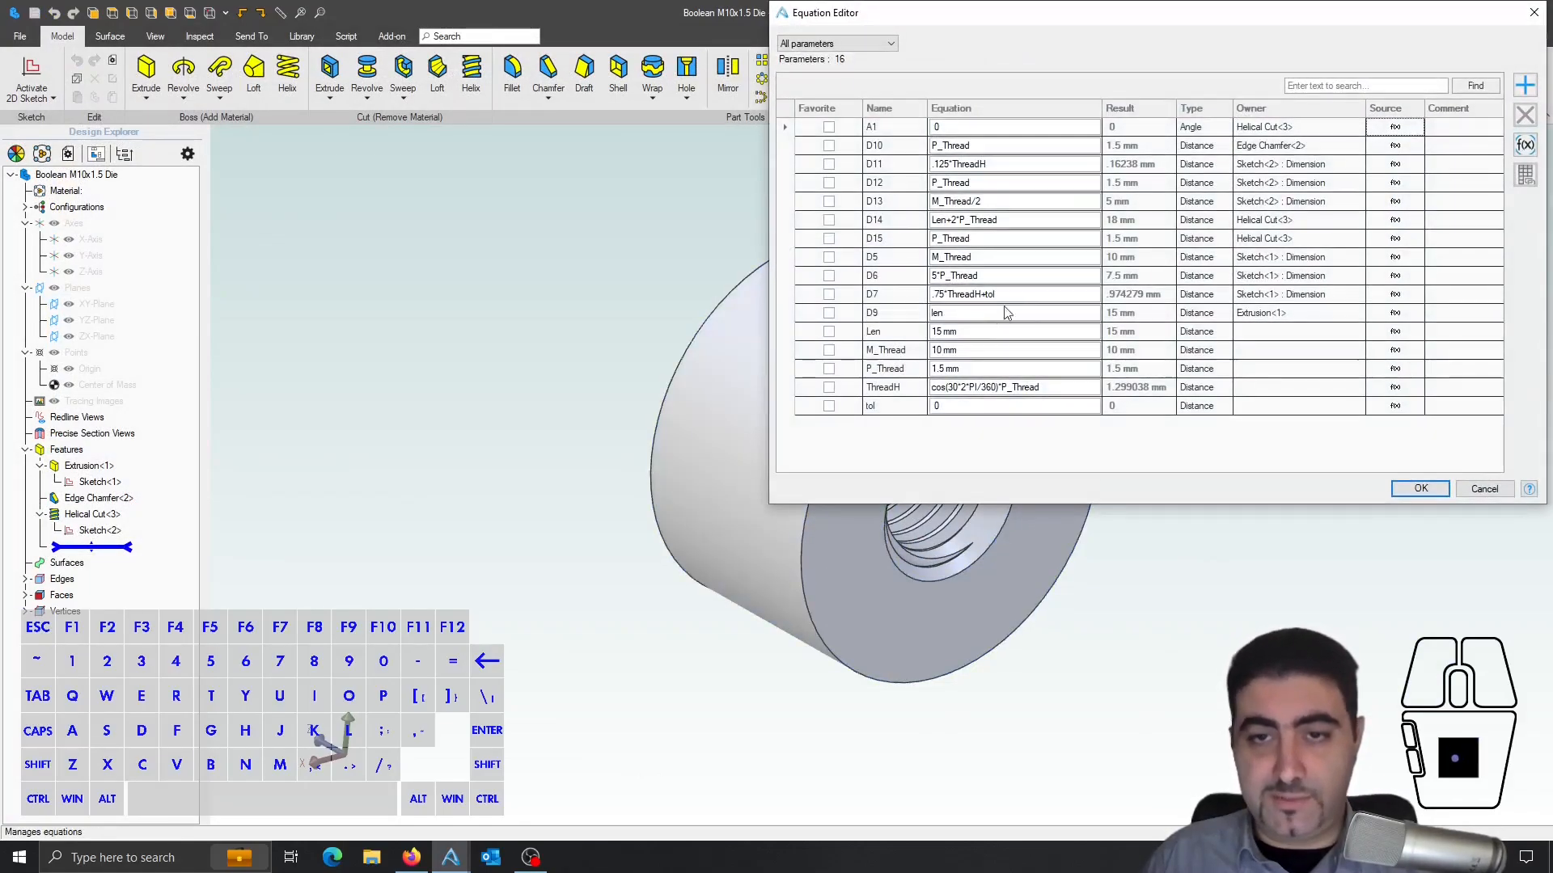
{"action": "left_click", "coordinate": [971, 355]}
{"action": "type", "text": "4"}
{"action": "key", "text": "Return"}
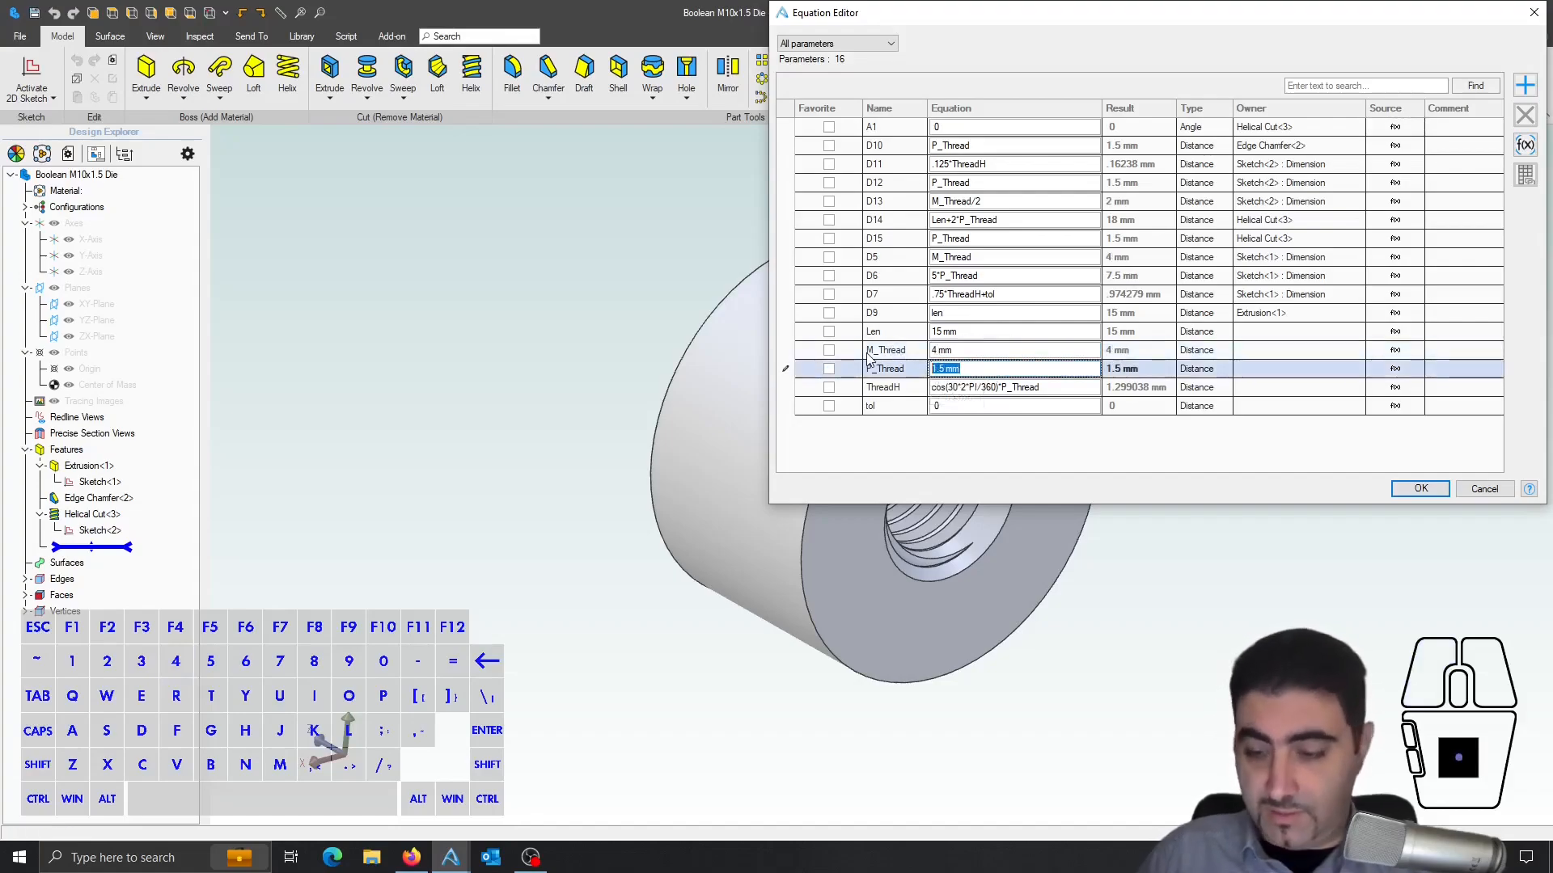
{"action": "key", "text": "BackSpace"}
{"action": "type", "text": ".7"}
{"action": "key", "text": "Return"}
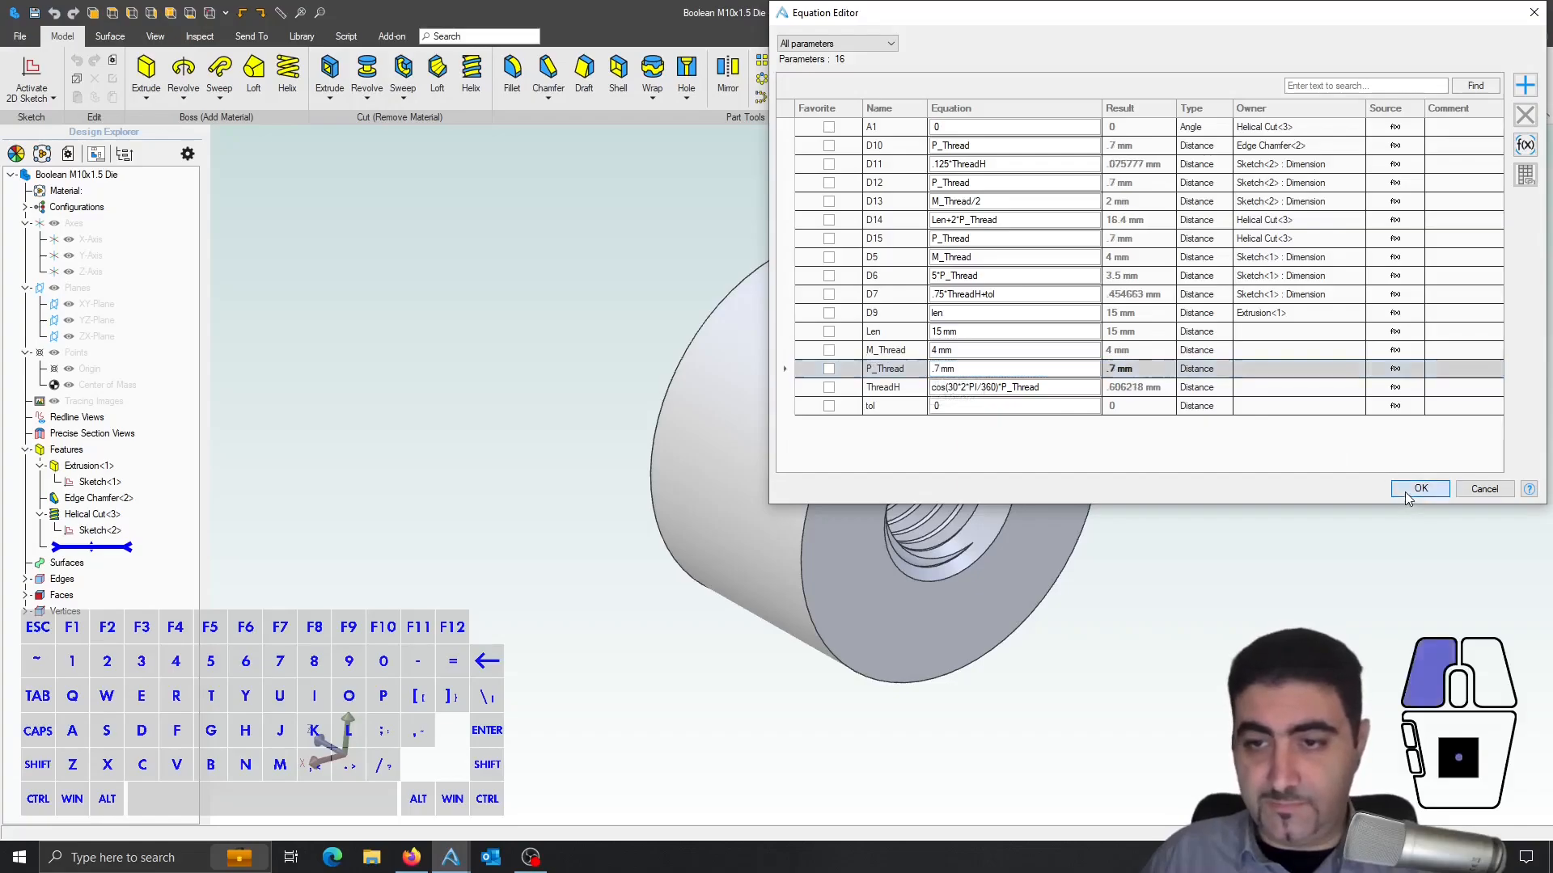
{"action": "left_click", "coordinate": [1407, 490]}
- Save the resized die as a new part named Boolean M4x0.7 Die in the Threading Dies folder and close it
{"action": "left_click", "coordinate": [20, 36]}
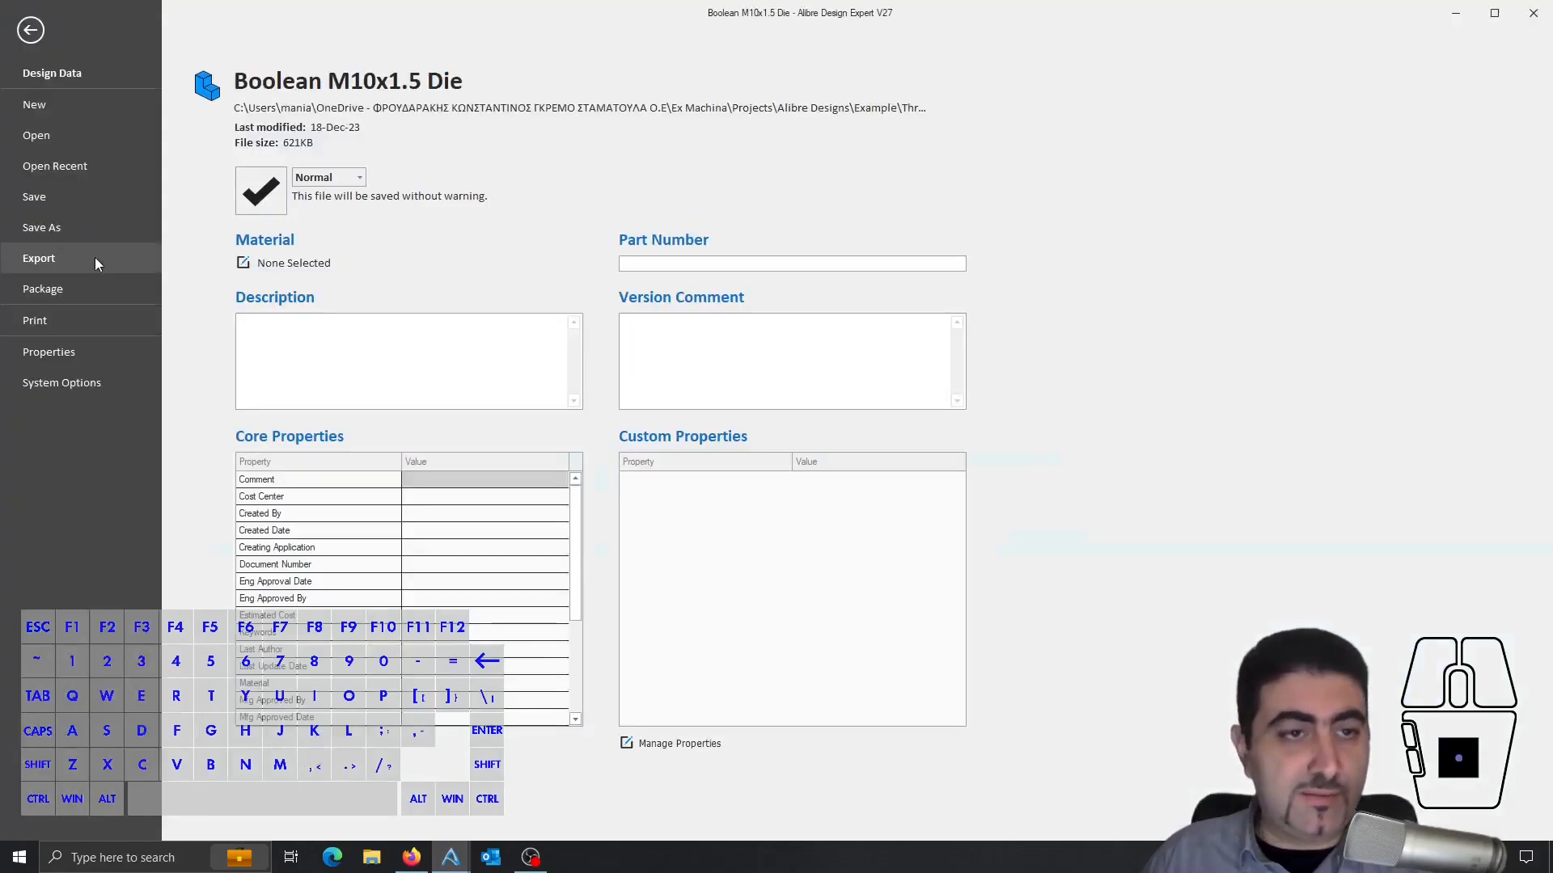
{"action": "left_click", "coordinate": [79, 230]}
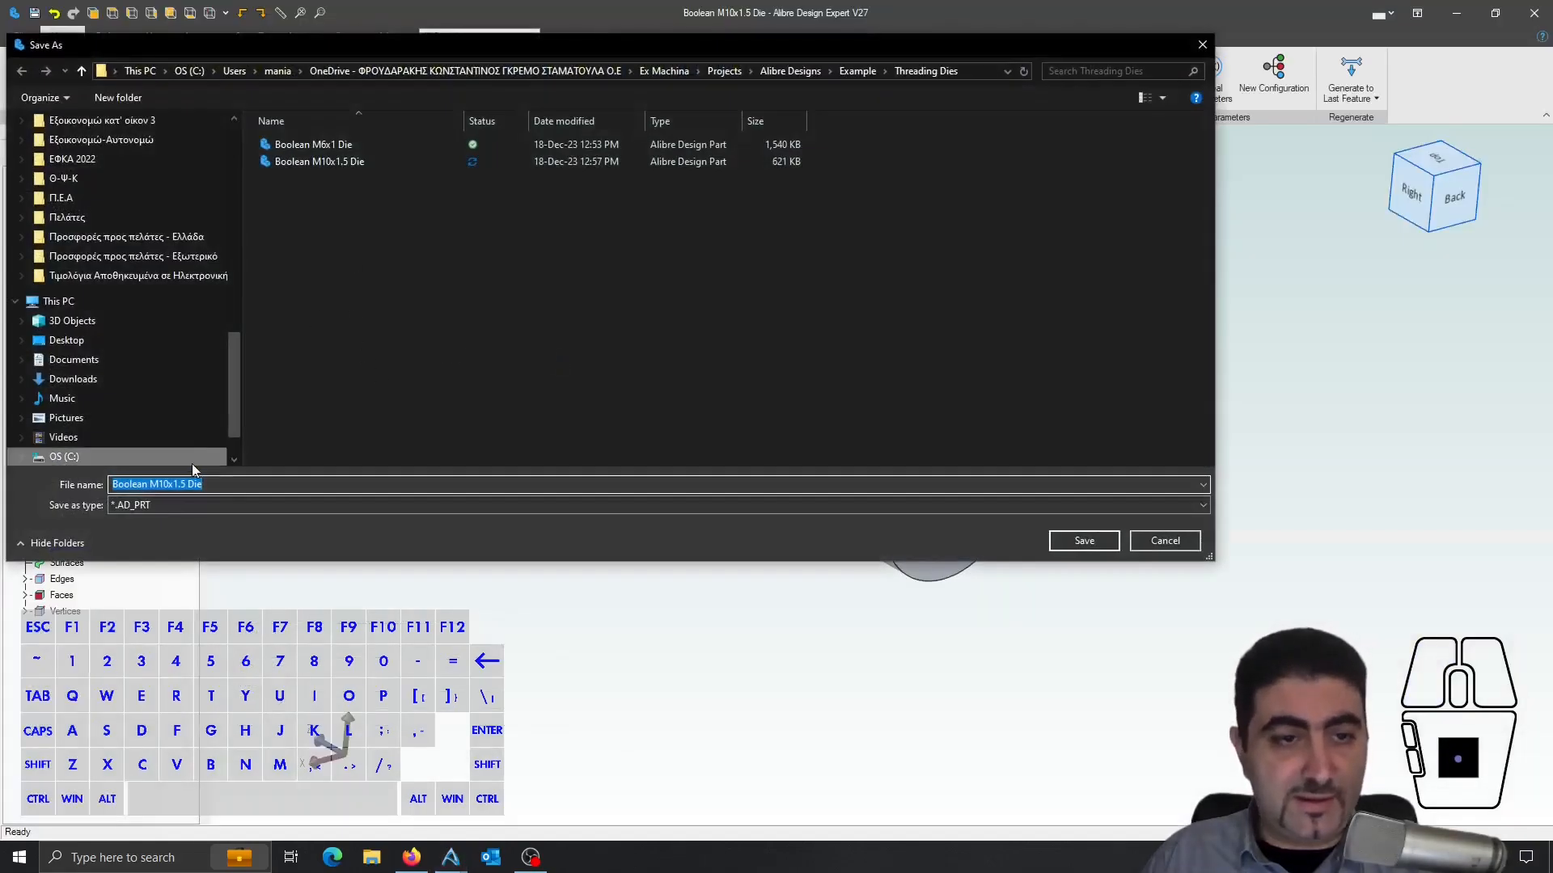
{"action": "left_click", "coordinate": [166, 483]}
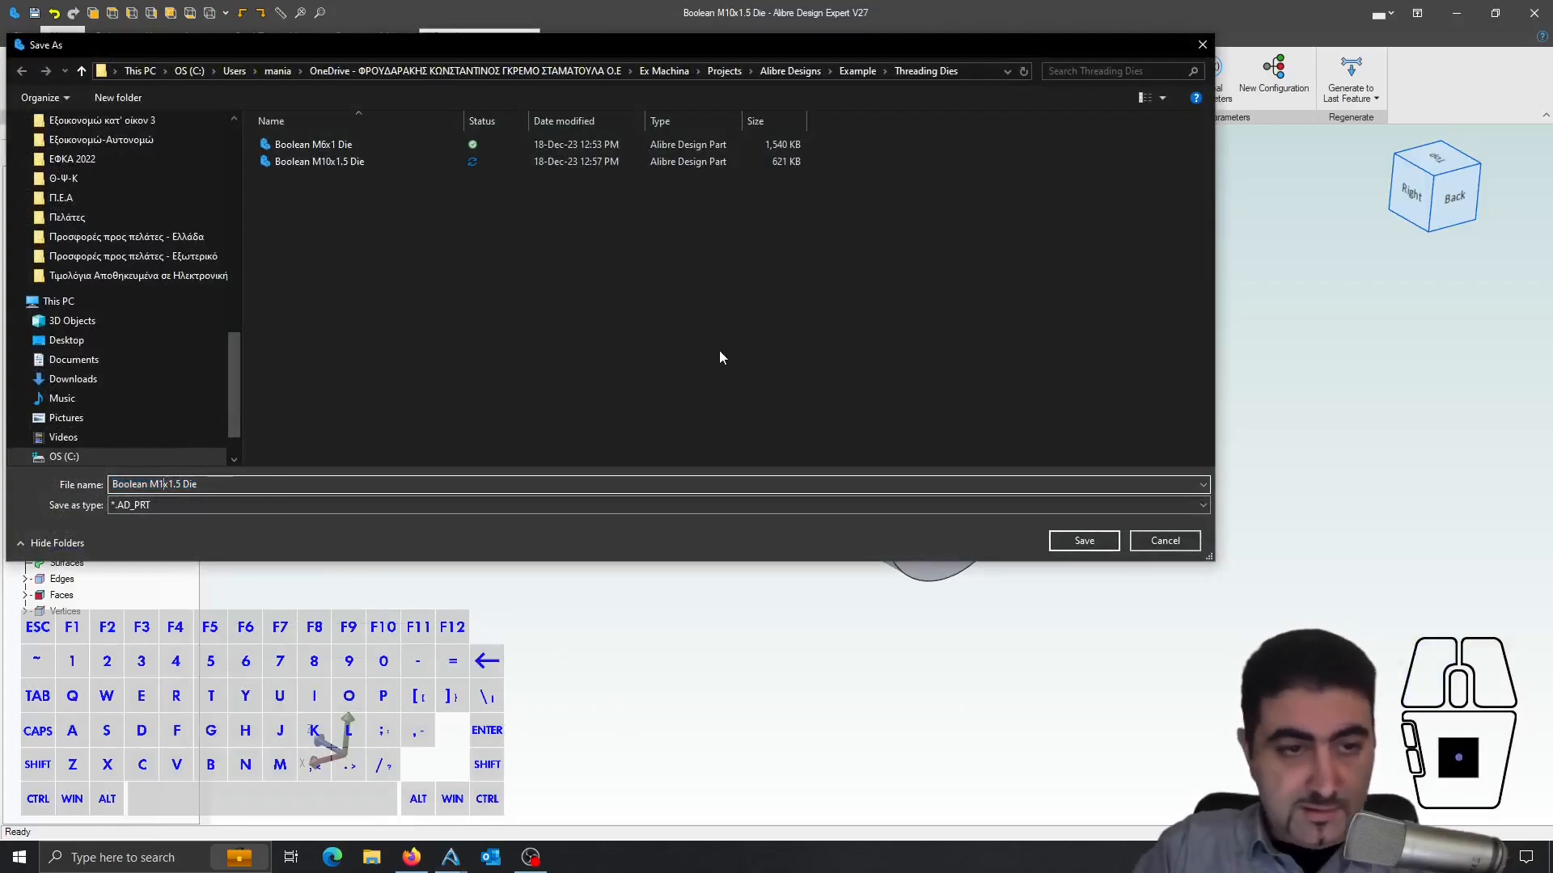
{"action": "key", "text": "BackSpace"}
{"action": "type", "text": "4"}
{"action": "key", "text": "Right"}
{"action": "key", "text": "shift+Right"}
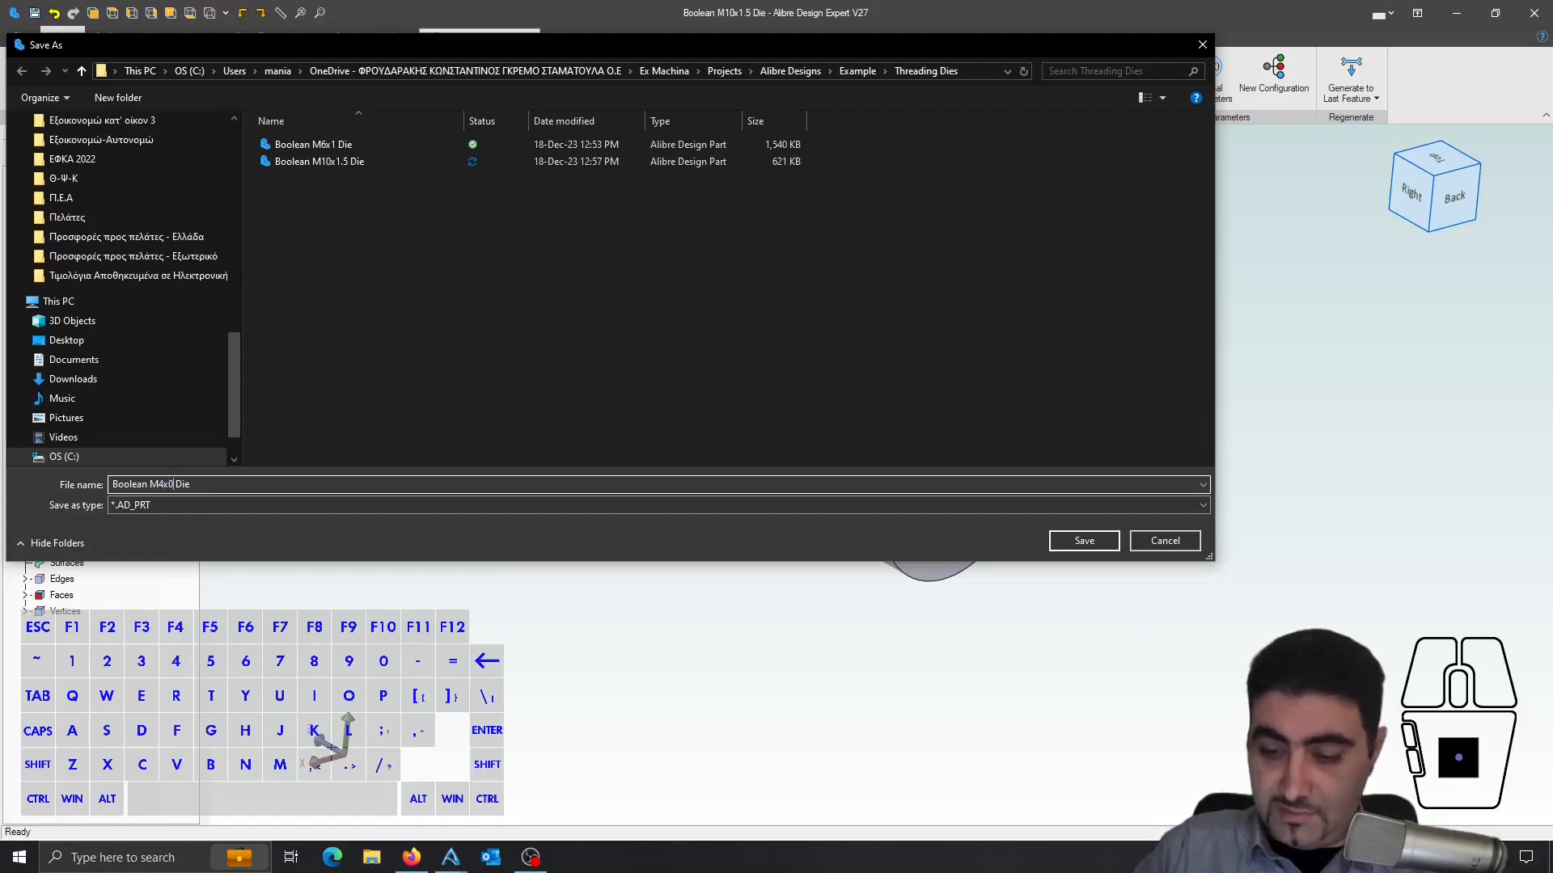
{"action": "left_click", "coordinate": [1104, 542]}
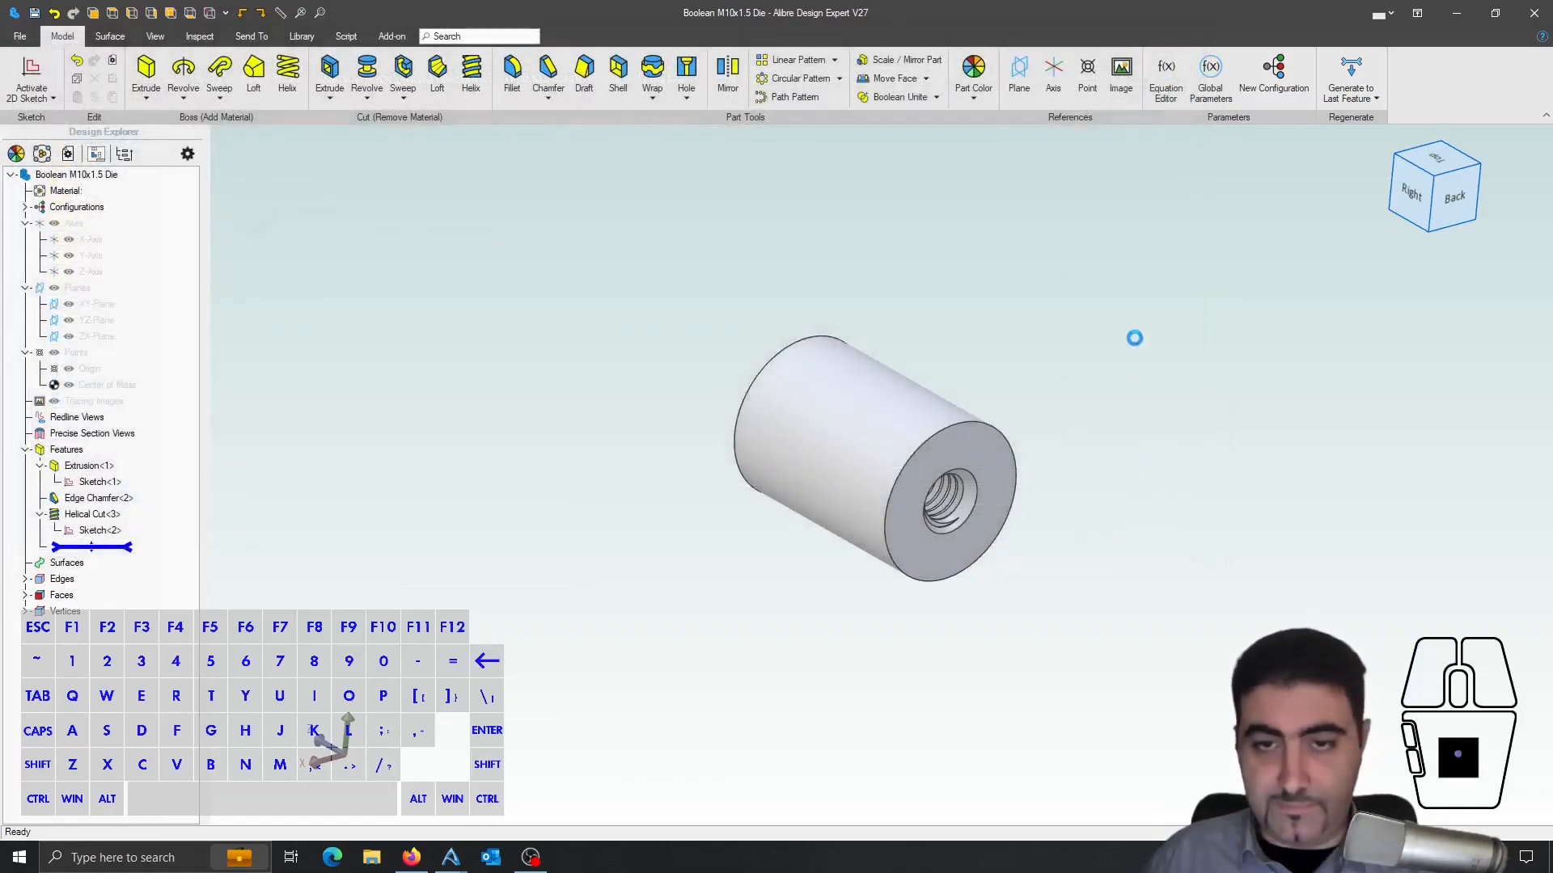
{"action": "left_click", "coordinate": [1534, 13]}
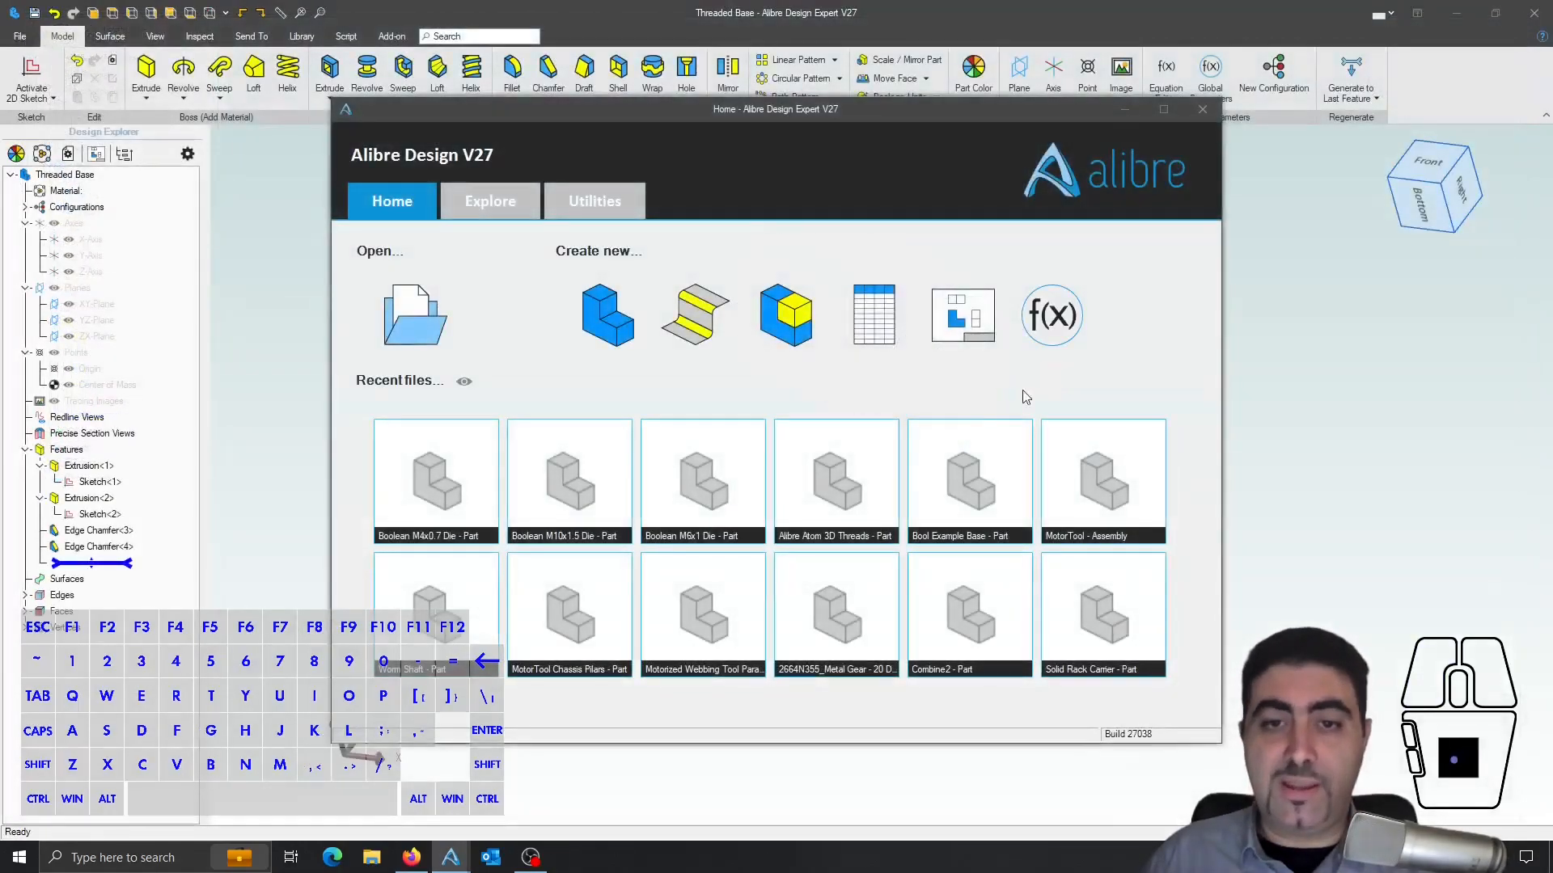
- Start a Boolean Subtract in the Threaded Base part and insert one Boolean M10x1.5 Die beside the larger post
{"action": "left_click", "coordinate": [1259, 355]}
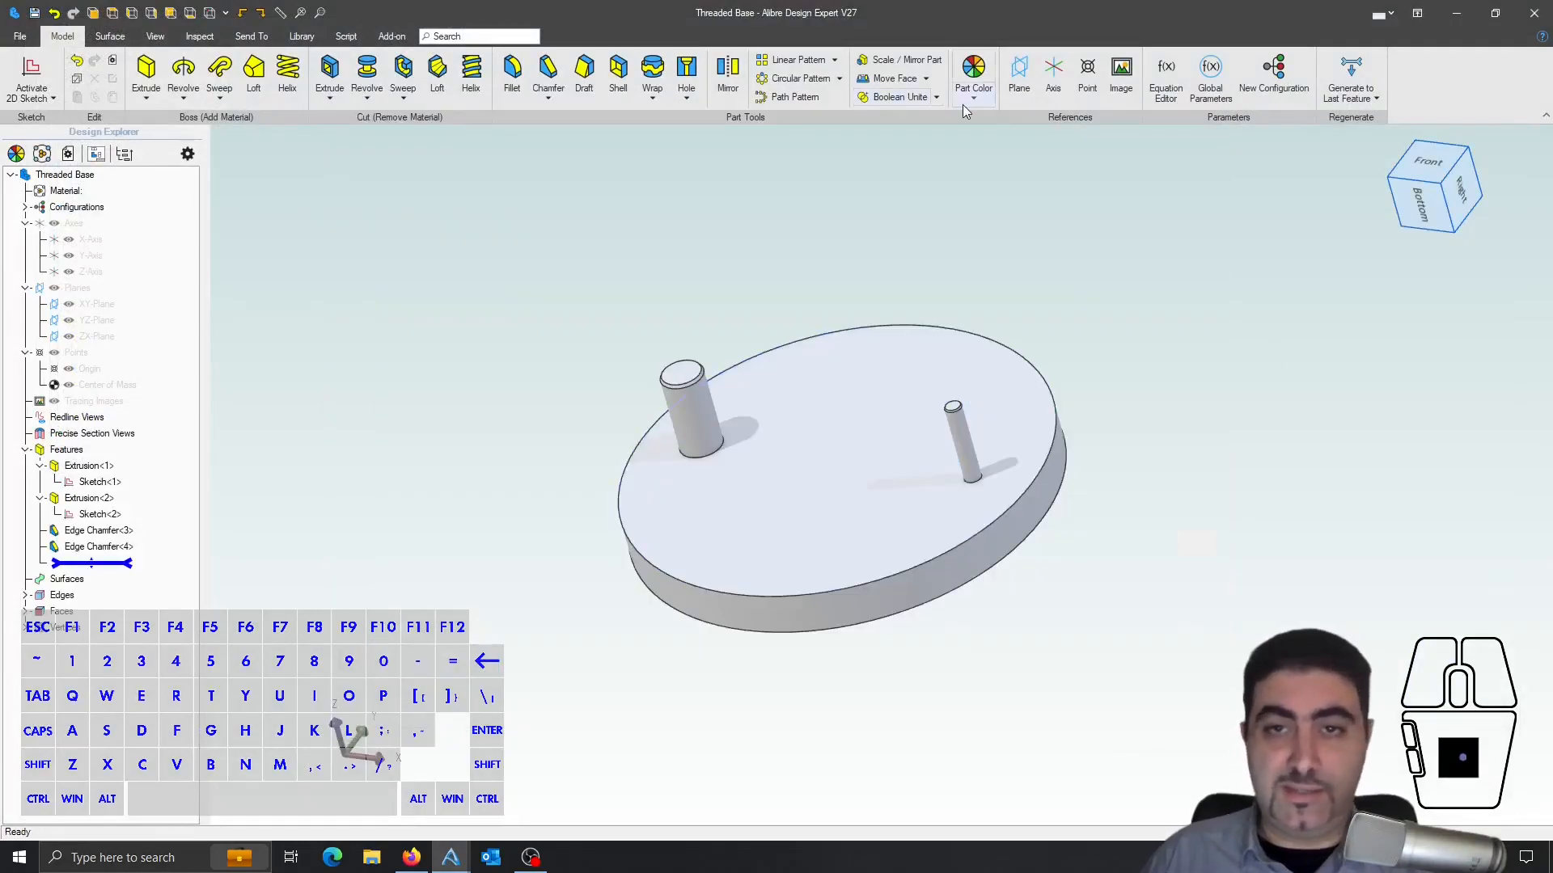
{"action": "left_click", "coordinate": [936, 97]}
{"action": "left_click", "coordinate": [936, 155]}
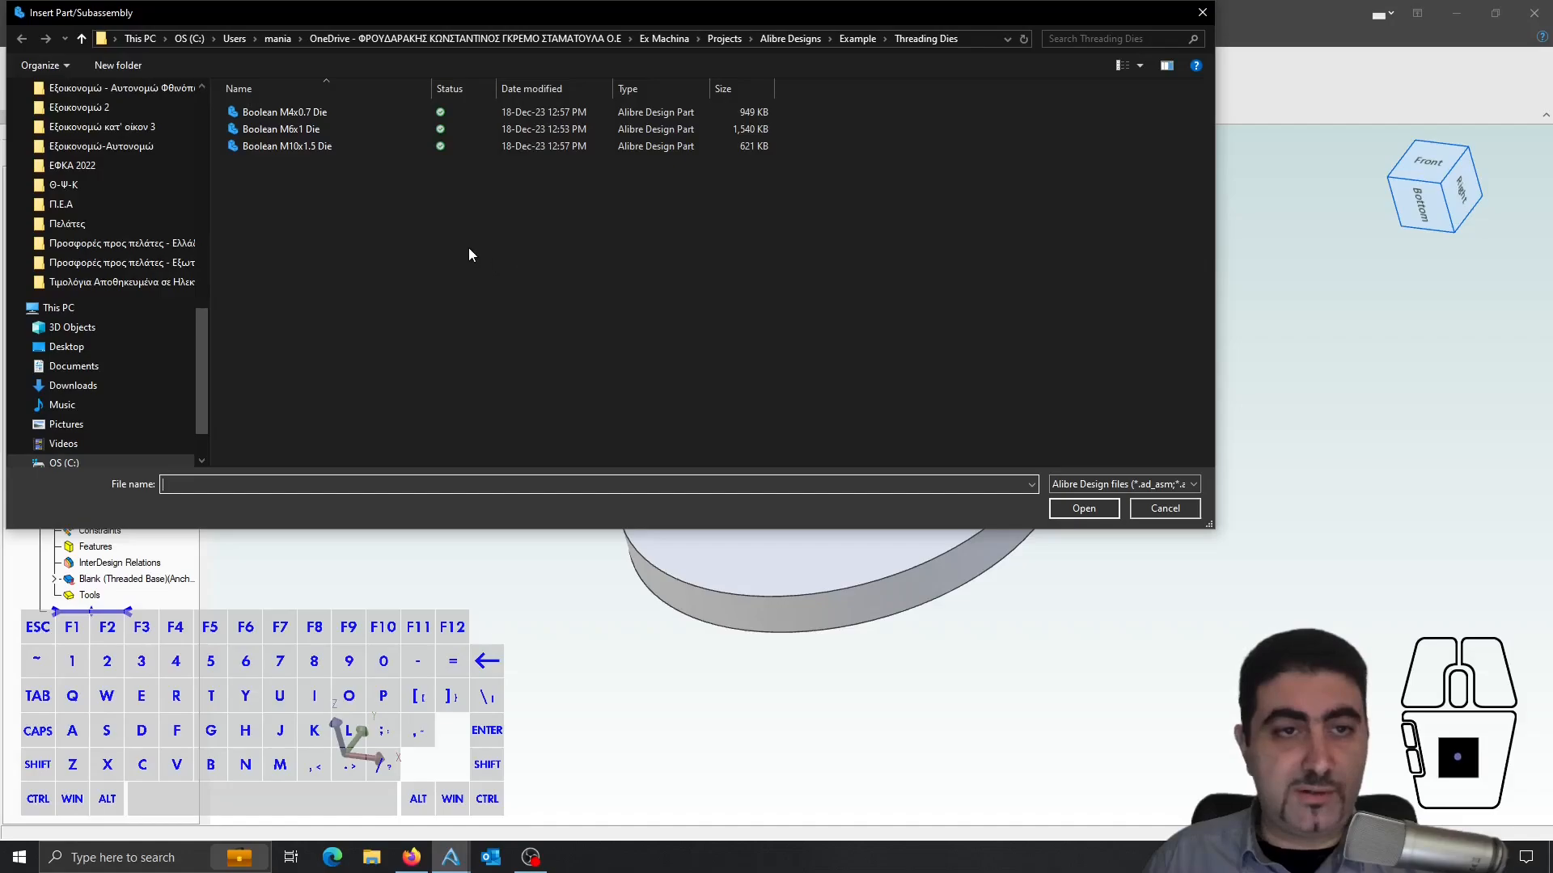
{"action": "double_click", "coordinate": [338, 143]}
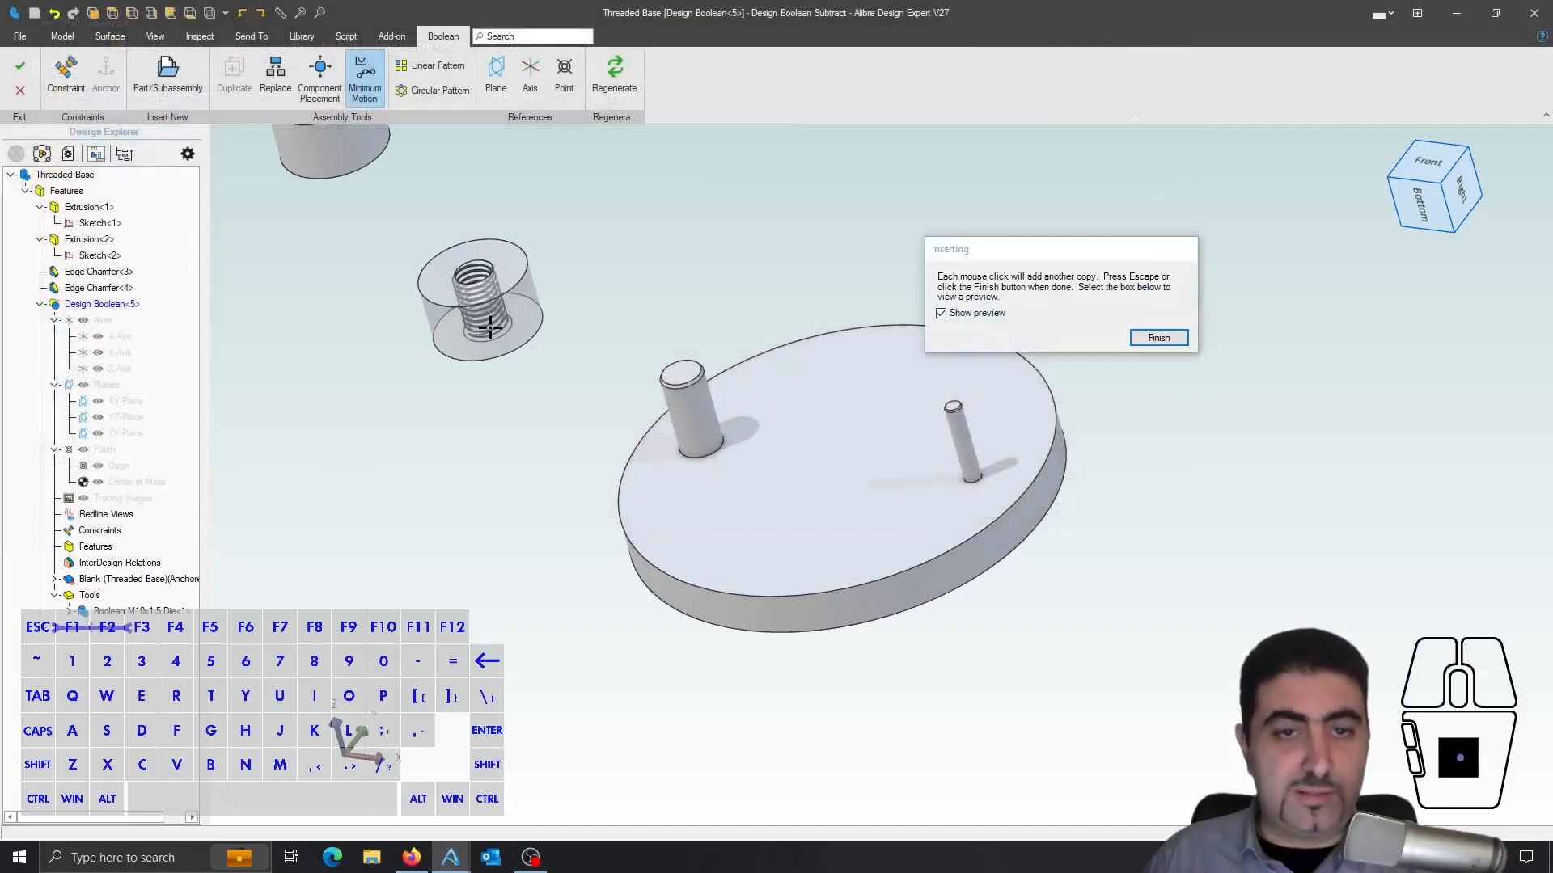
{"action": "key", "text": "Escape"}
{"action": "left_click_drag", "start_coordinate": [458, 280], "coordinate": [570, 366]}
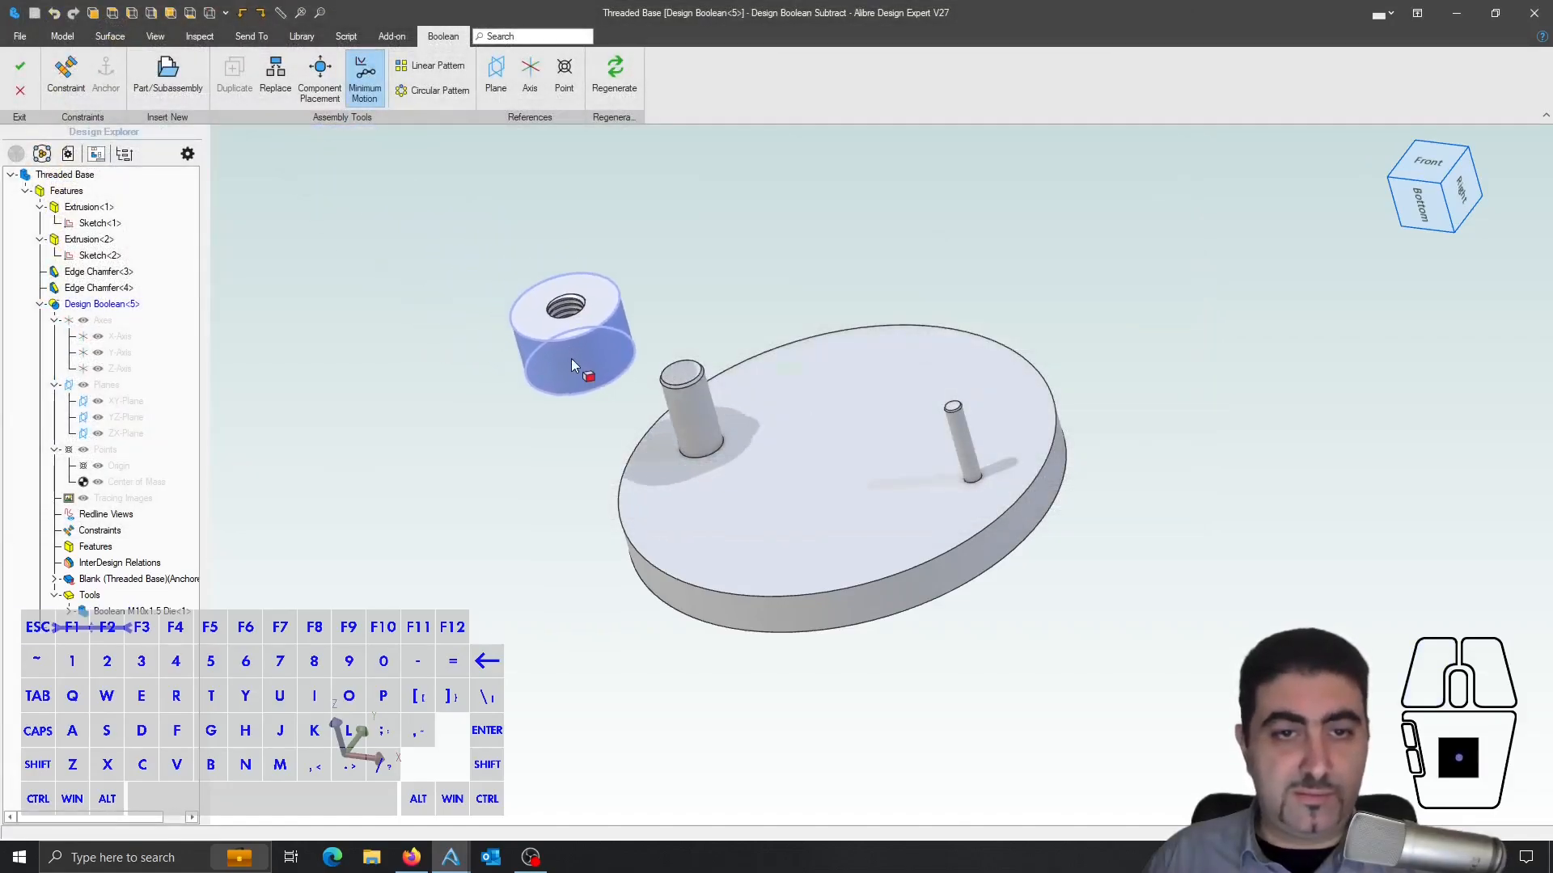
- Insert one Boolean M4x0.7 Die beside the smaller post as a second subtract tool
{"action": "left_click", "coordinate": [167, 75]}
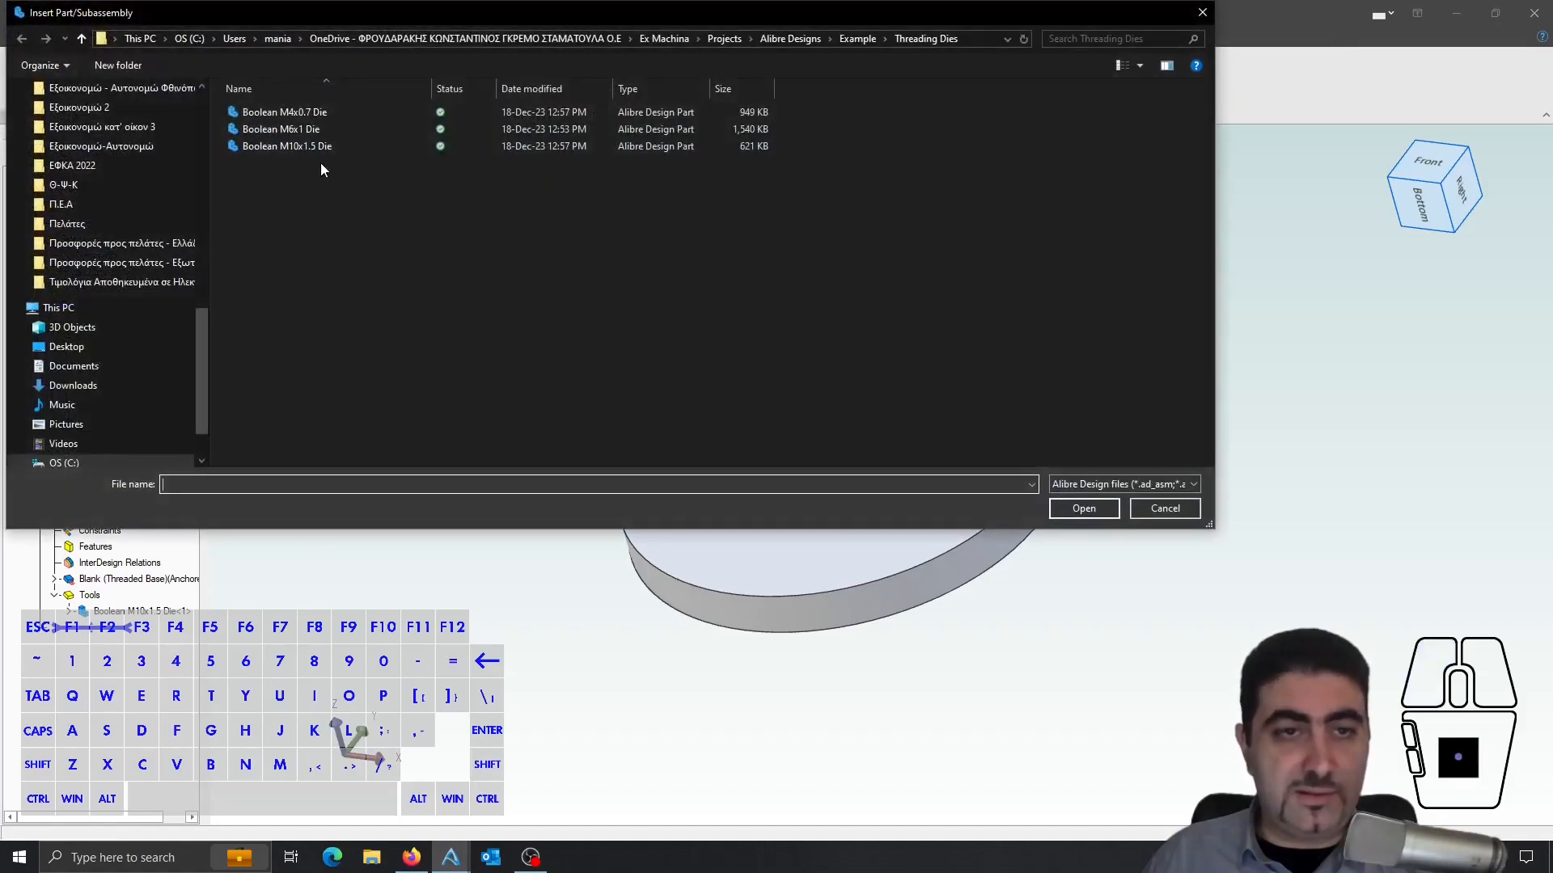
{"action": "double_click", "coordinate": [308, 113]}
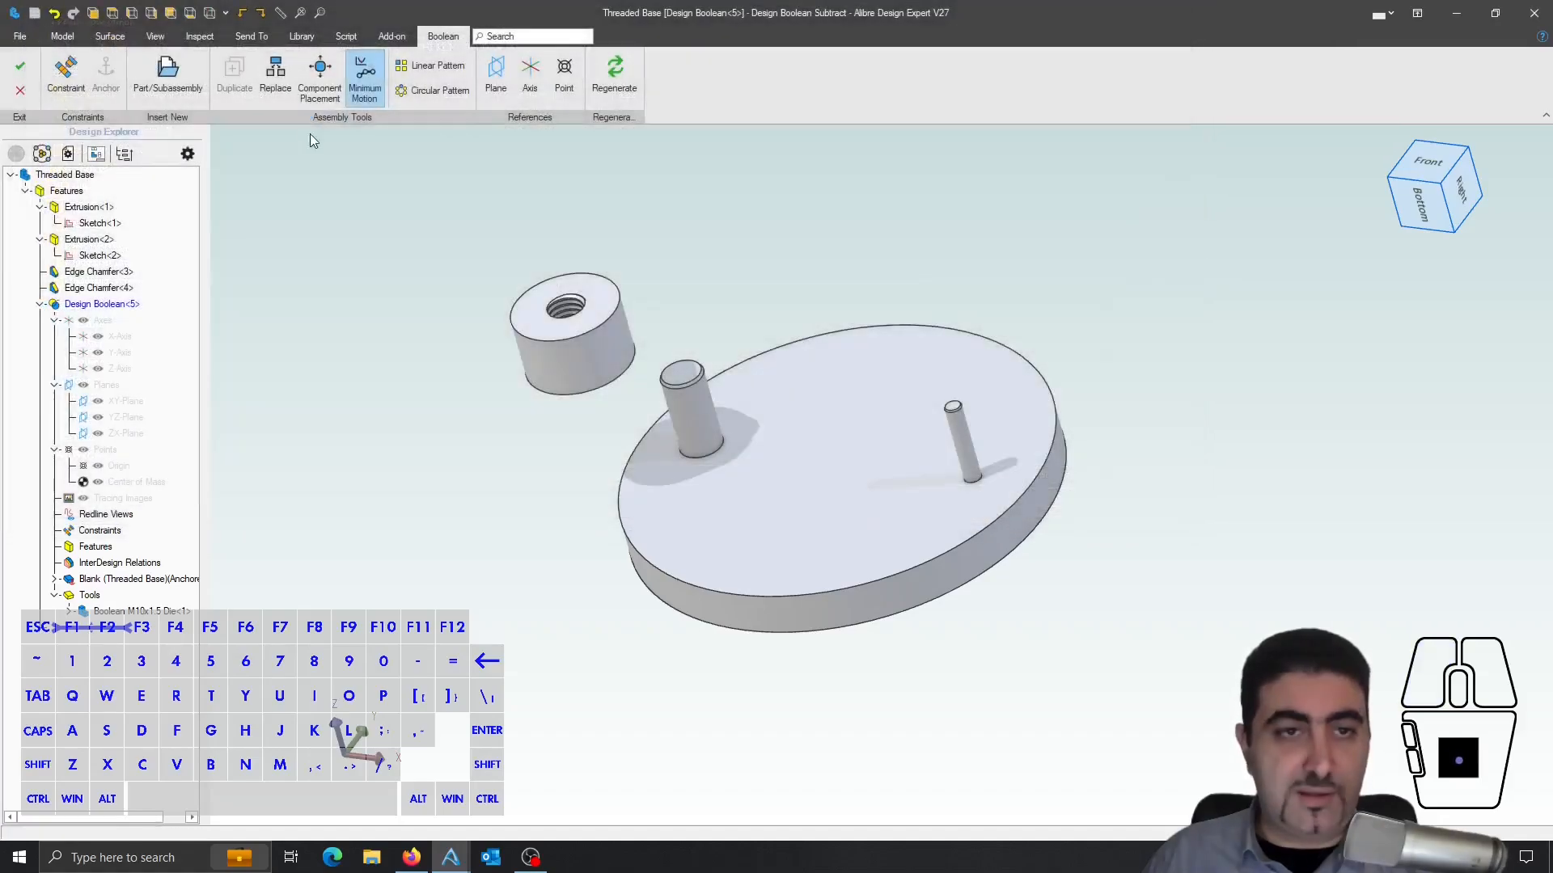
{"action": "left_click", "coordinate": [1051, 425]}
{"action": "scroll", "coordinate": [873, 389], "scroll_direction": "up", "scroll_amount": 2}
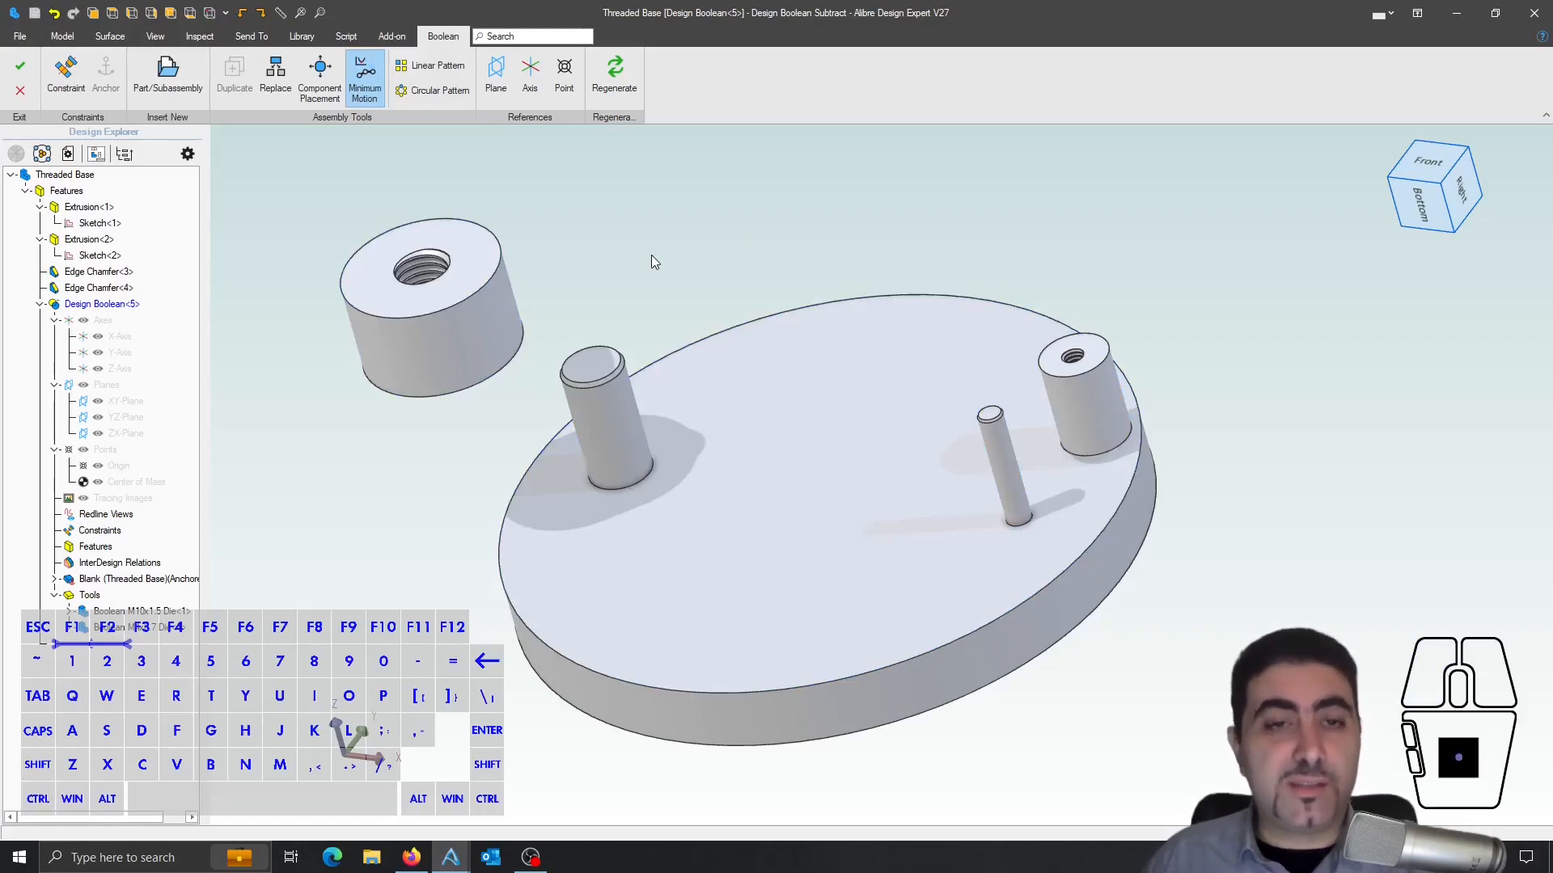
- Fasten the M10x1.5 die's top outer edge to the larger post's top circular edge with a 0 offset
{"action": "left_click", "coordinate": [66, 74]}
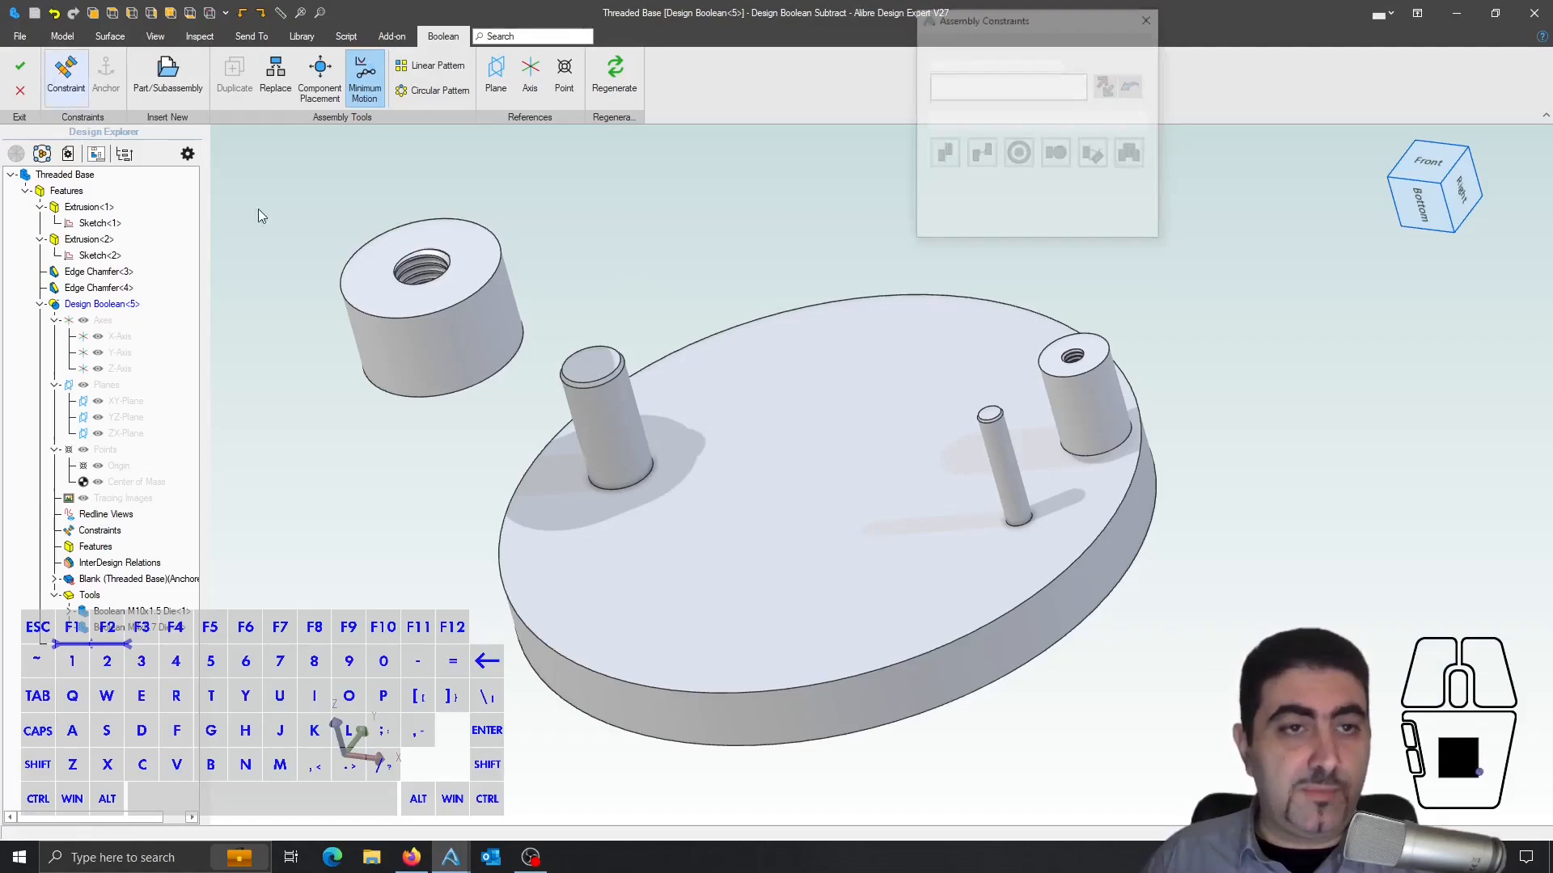
{"action": "left_click", "coordinate": [487, 293]}
{"action": "left_click", "coordinate": [626, 369]}
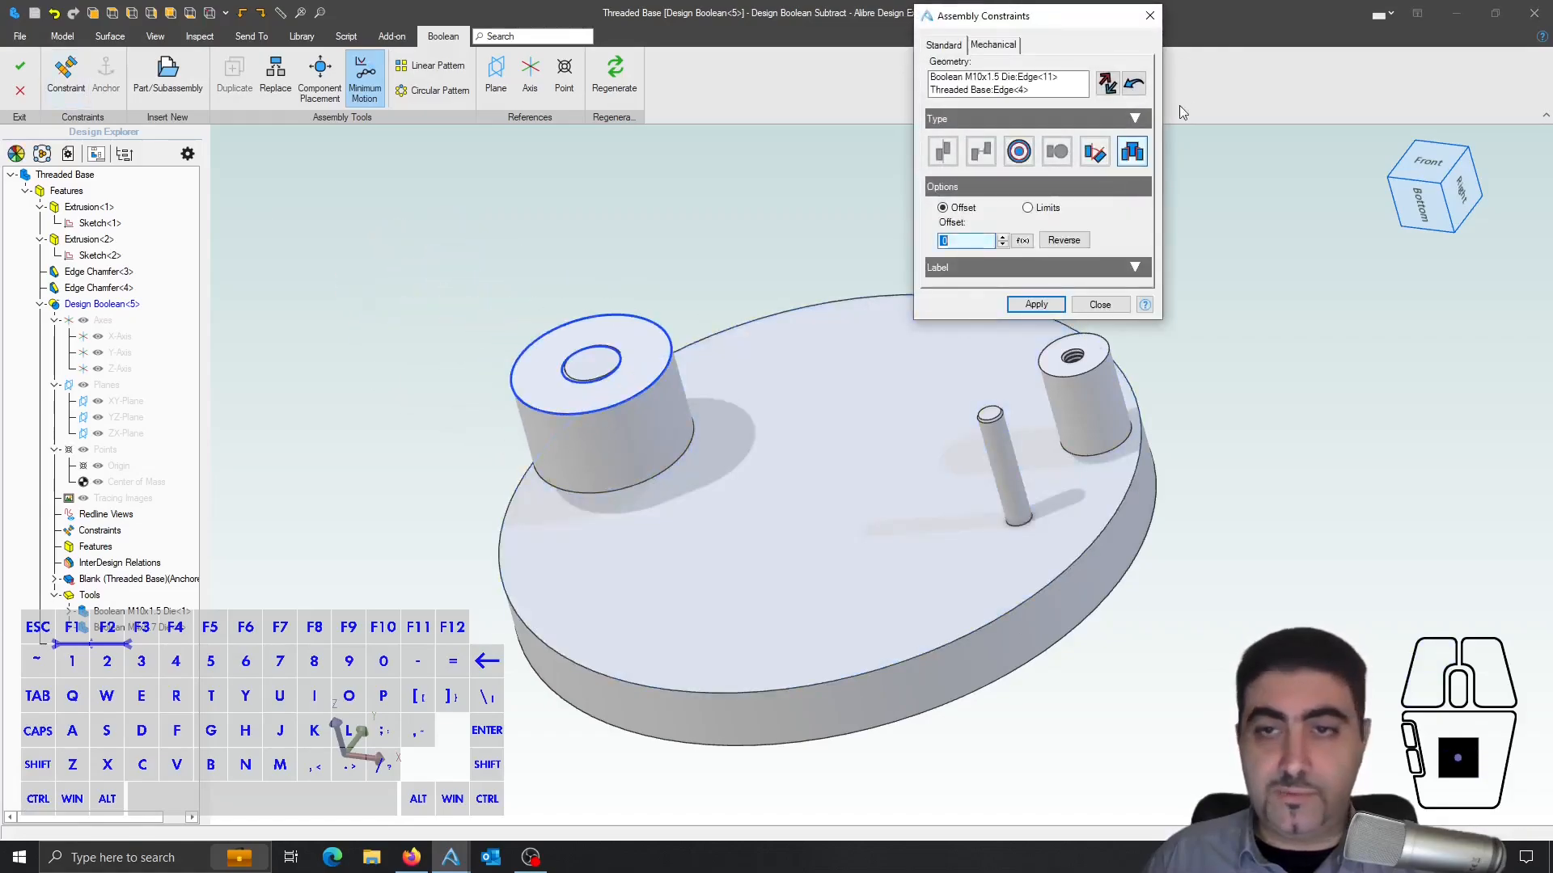
{"action": "left_click", "coordinate": [1047, 305]}
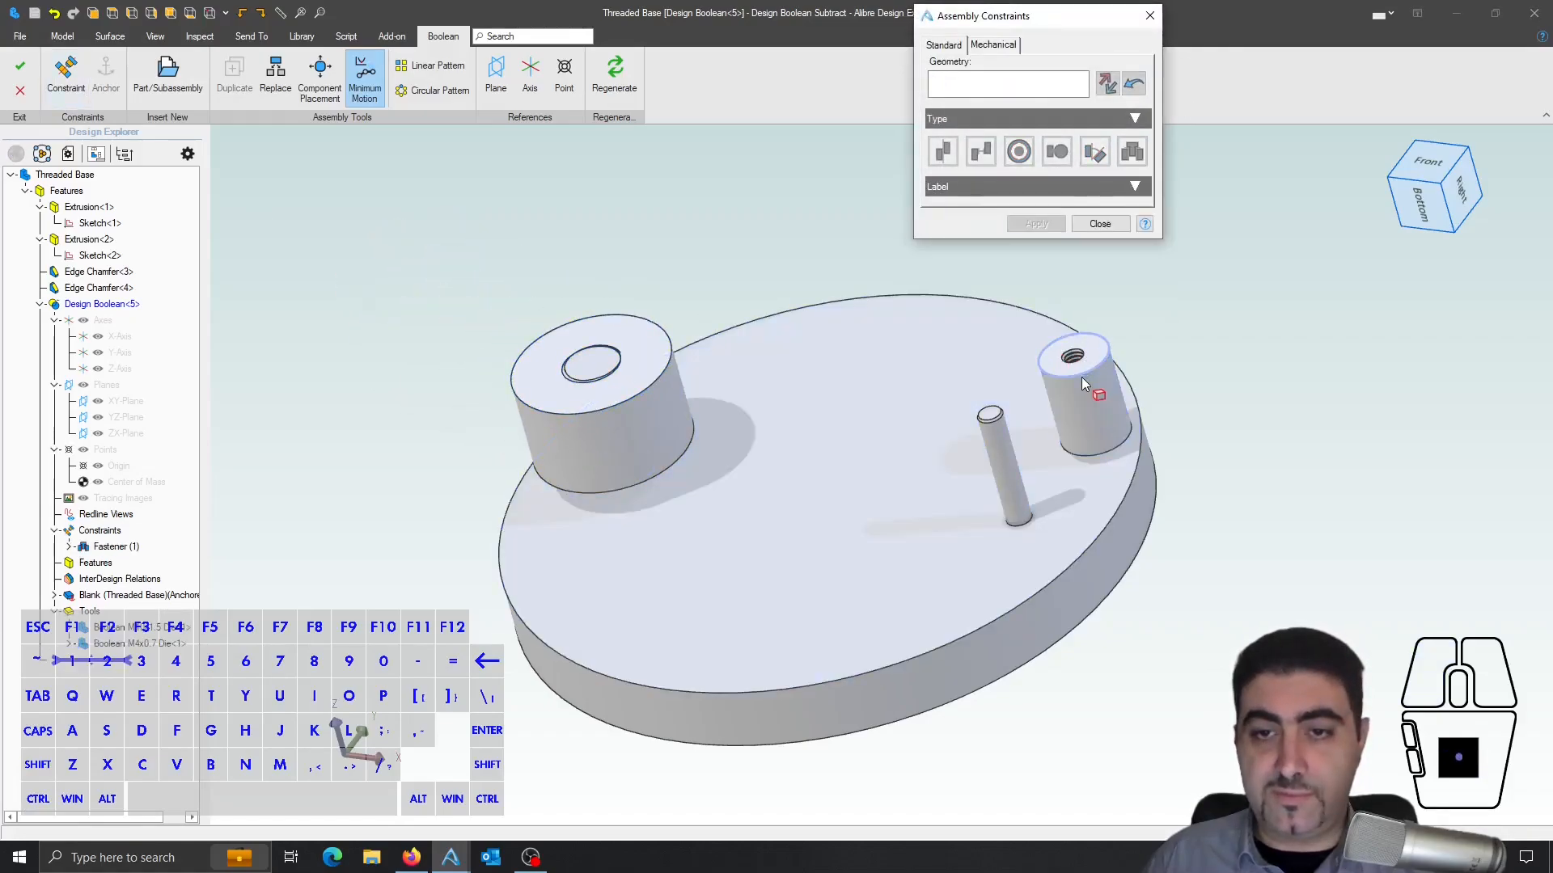
- Fasten the M4x0.7 die's top outer edge to the smaller post's top edge and complete the Boolean subtraction
{"action": "left_click", "coordinate": [1081, 373]}
{"action": "left_click", "coordinate": [1002, 414]}
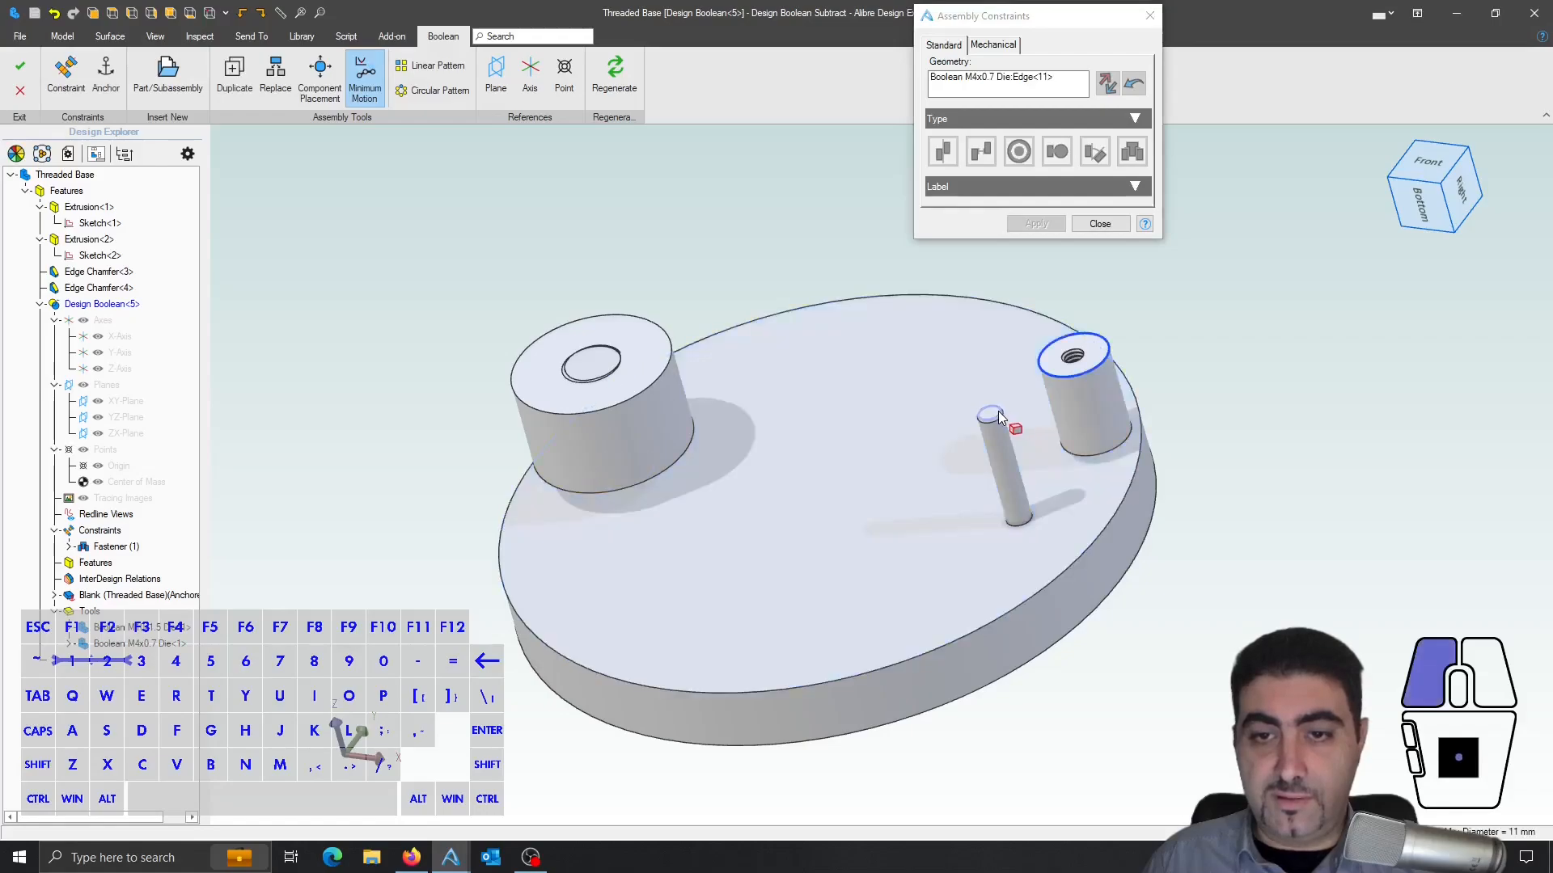
{"action": "left_click", "coordinate": [1052, 306]}
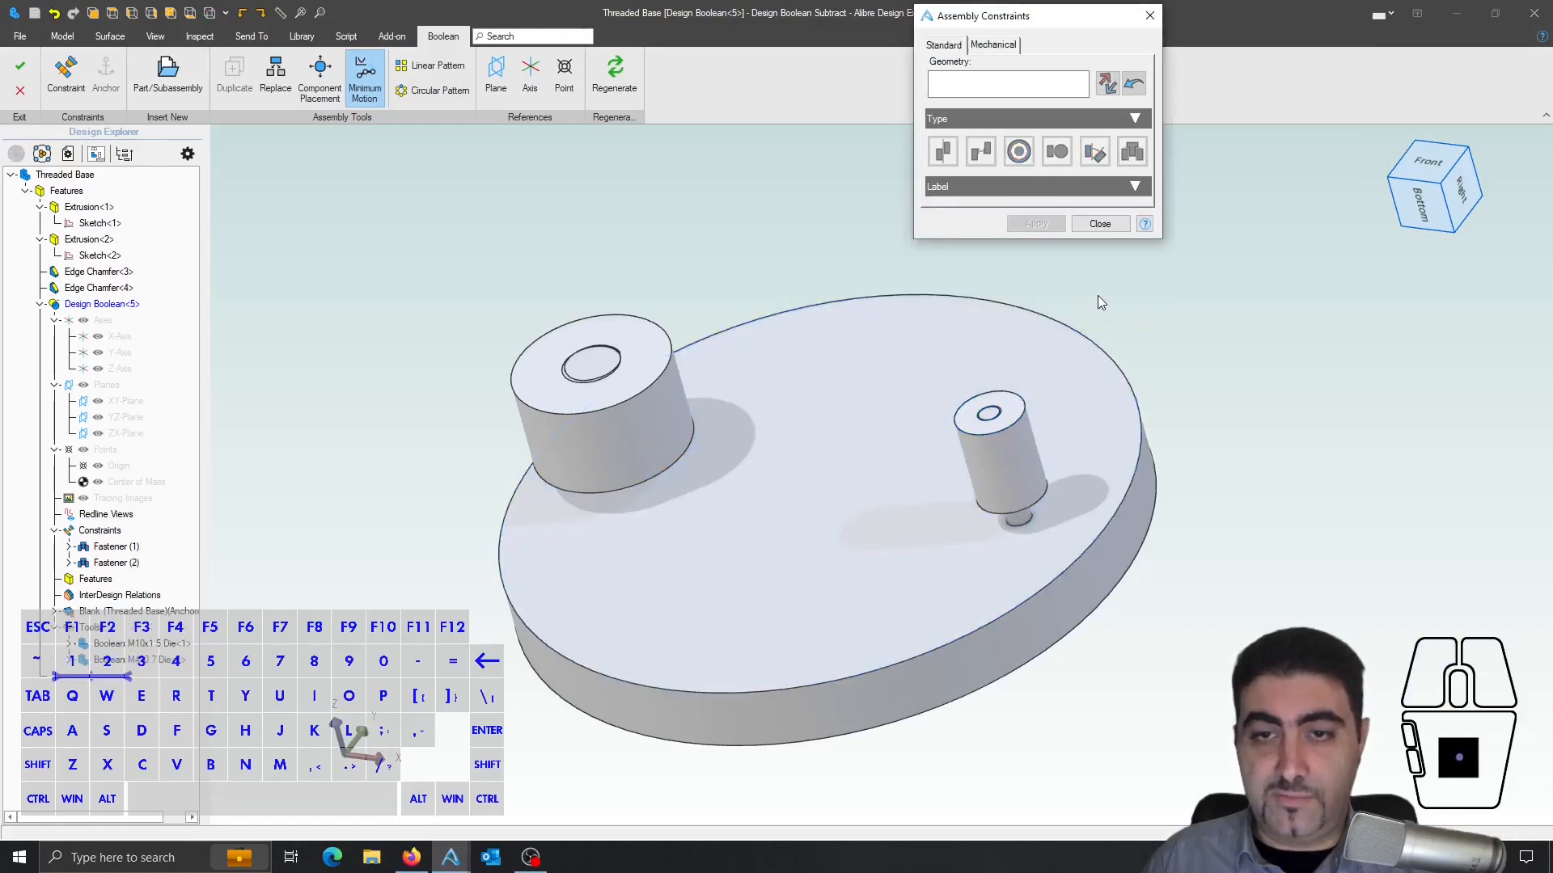
{"action": "left_click", "coordinate": [1100, 224]}
{"action": "left_click", "coordinate": [20, 66]}
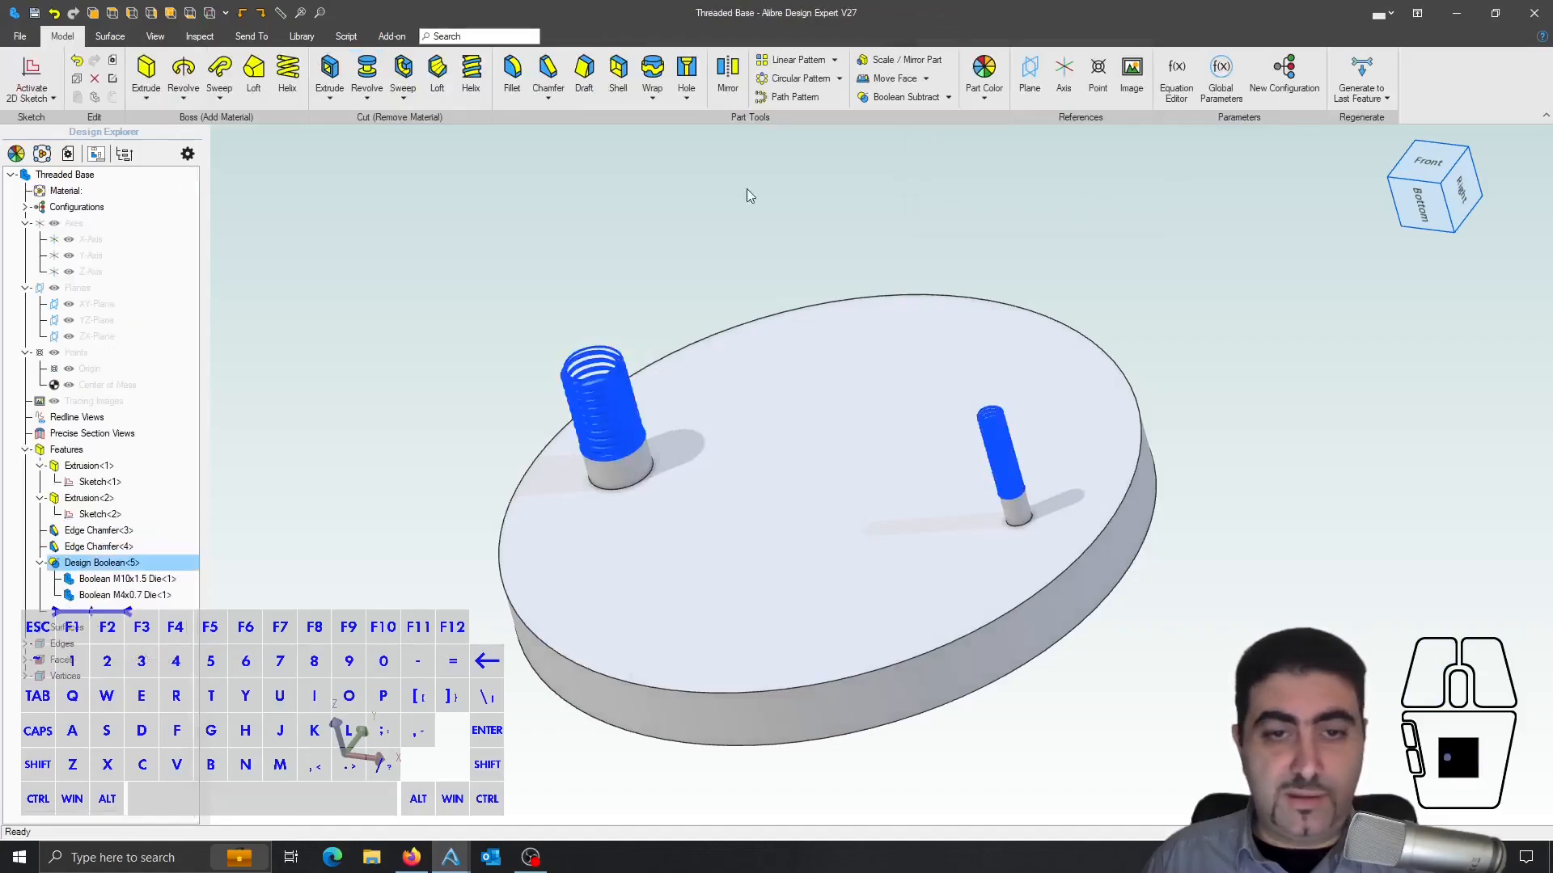
- Examine the threads cut on both posts up close, including the thread starts at their chamfered tops
{"action": "middle_click_drag", "start_coordinate": [706, 260], "coordinate": [879, 408]}
{"action": "scroll", "coordinate": [1027, 526], "scroll_direction": "up", "scroll_amount": 10}
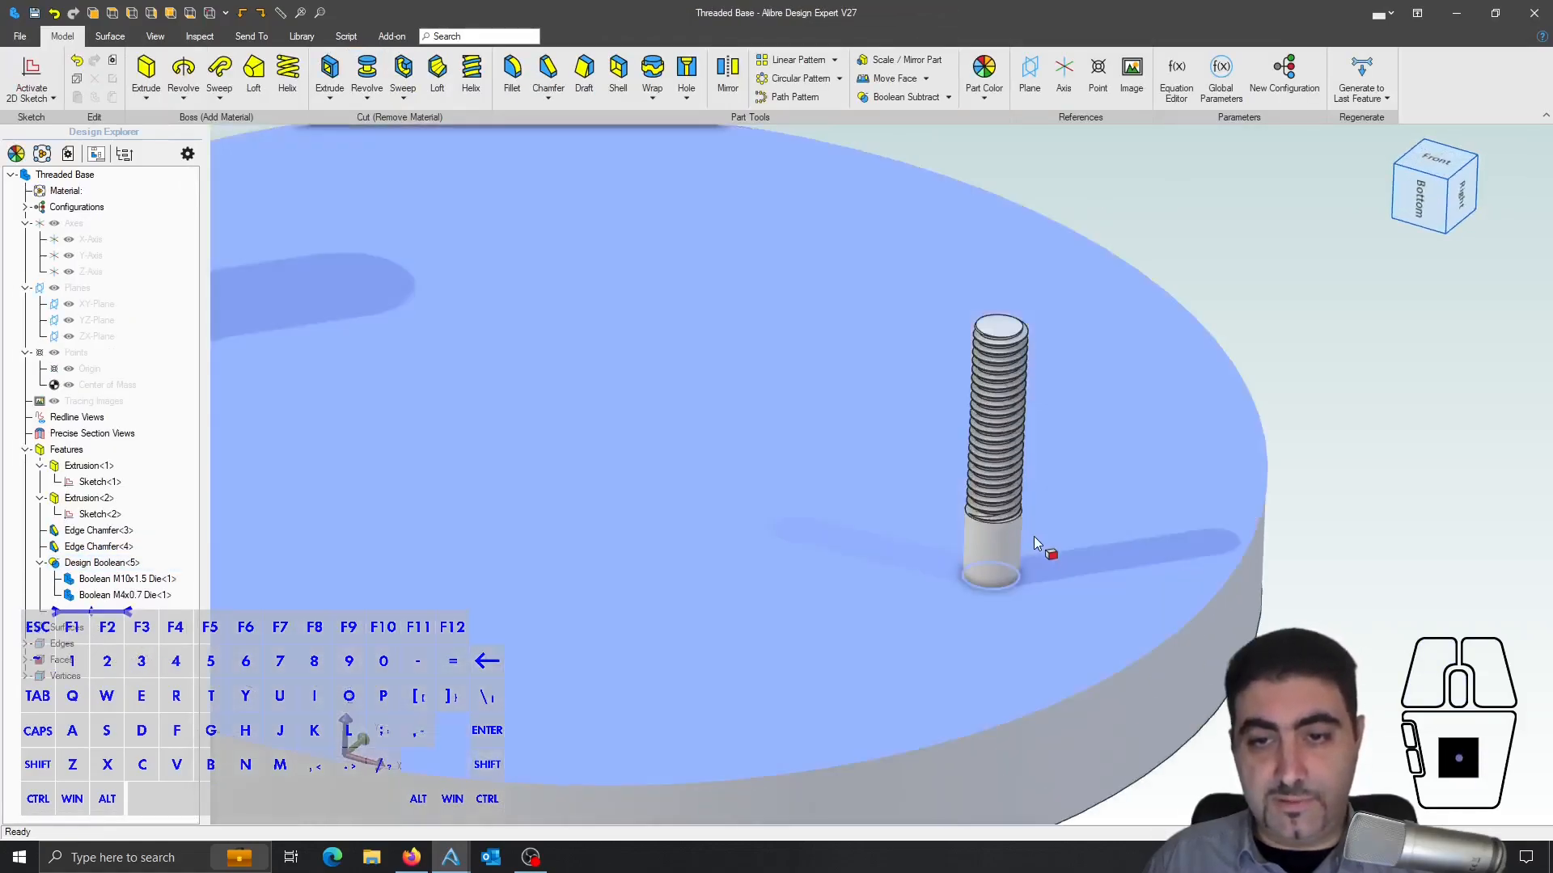
{"action": "scroll", "coordinate": [934, 429], "scroll_direction": "down", "scroll_amount": 10}
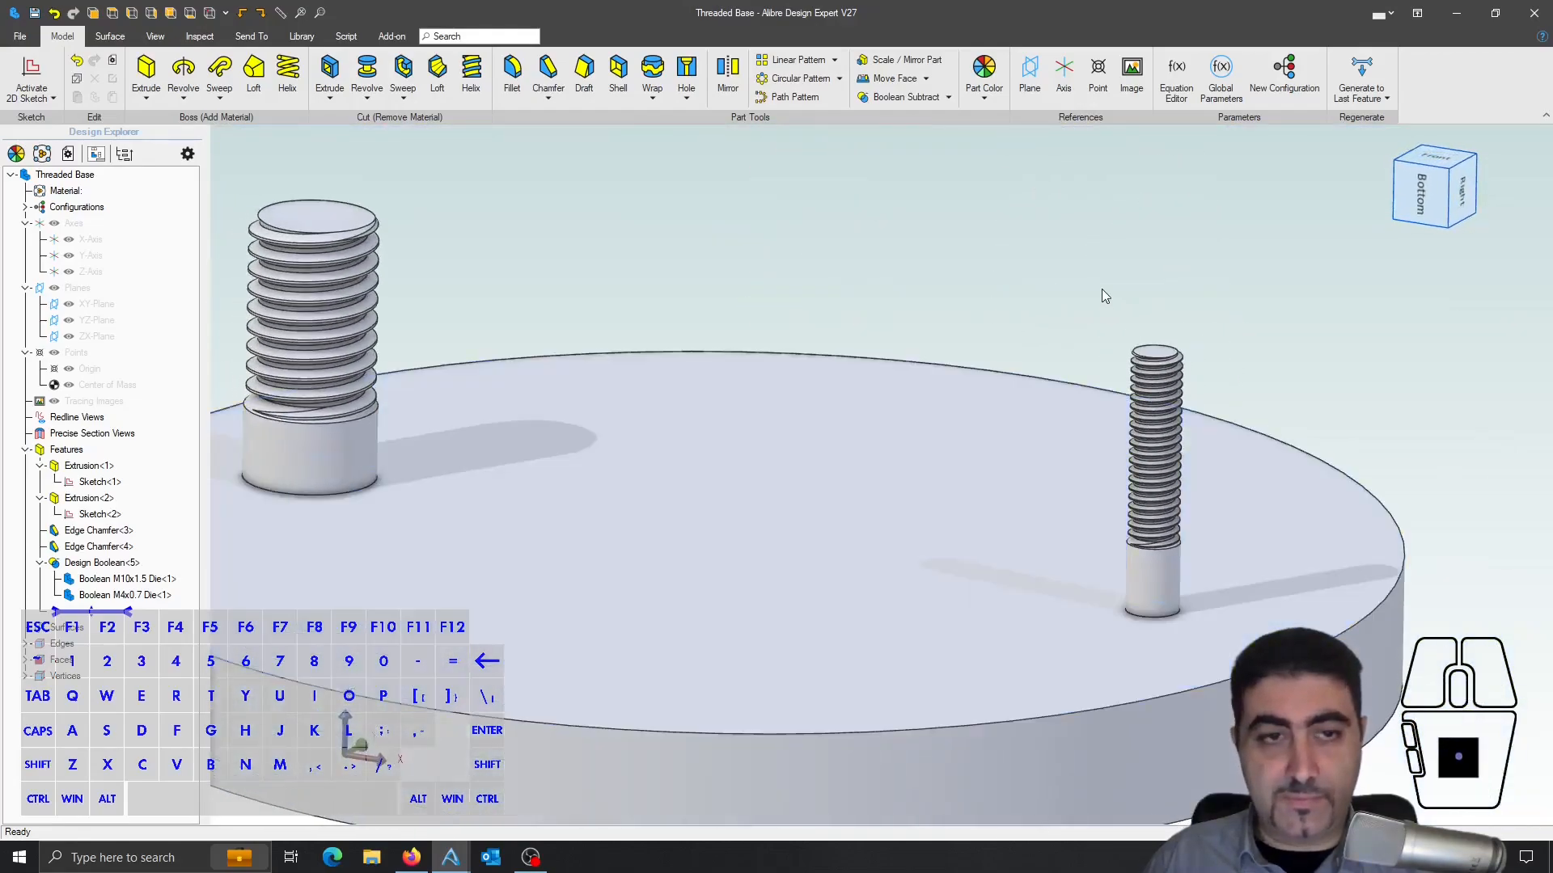
{"action": "scroll", "coordinate": [1101, 289], "scroll_direction": "down", "scroll_amount": 3}
{"action": "scroll", "coordinate": [882, 278], "scroll_direction": "up", "scroll_amount": 3}
{"action": "mouse_move", "coordinate": [873, 239]}
{"action": "middle_mouse_down"}
{"action": "mouse_move", "coordinate": [871, 220]}
{"action": "mouse_move", "coordinate": [870, 242]}
{"action": "middle_mouse_up"}
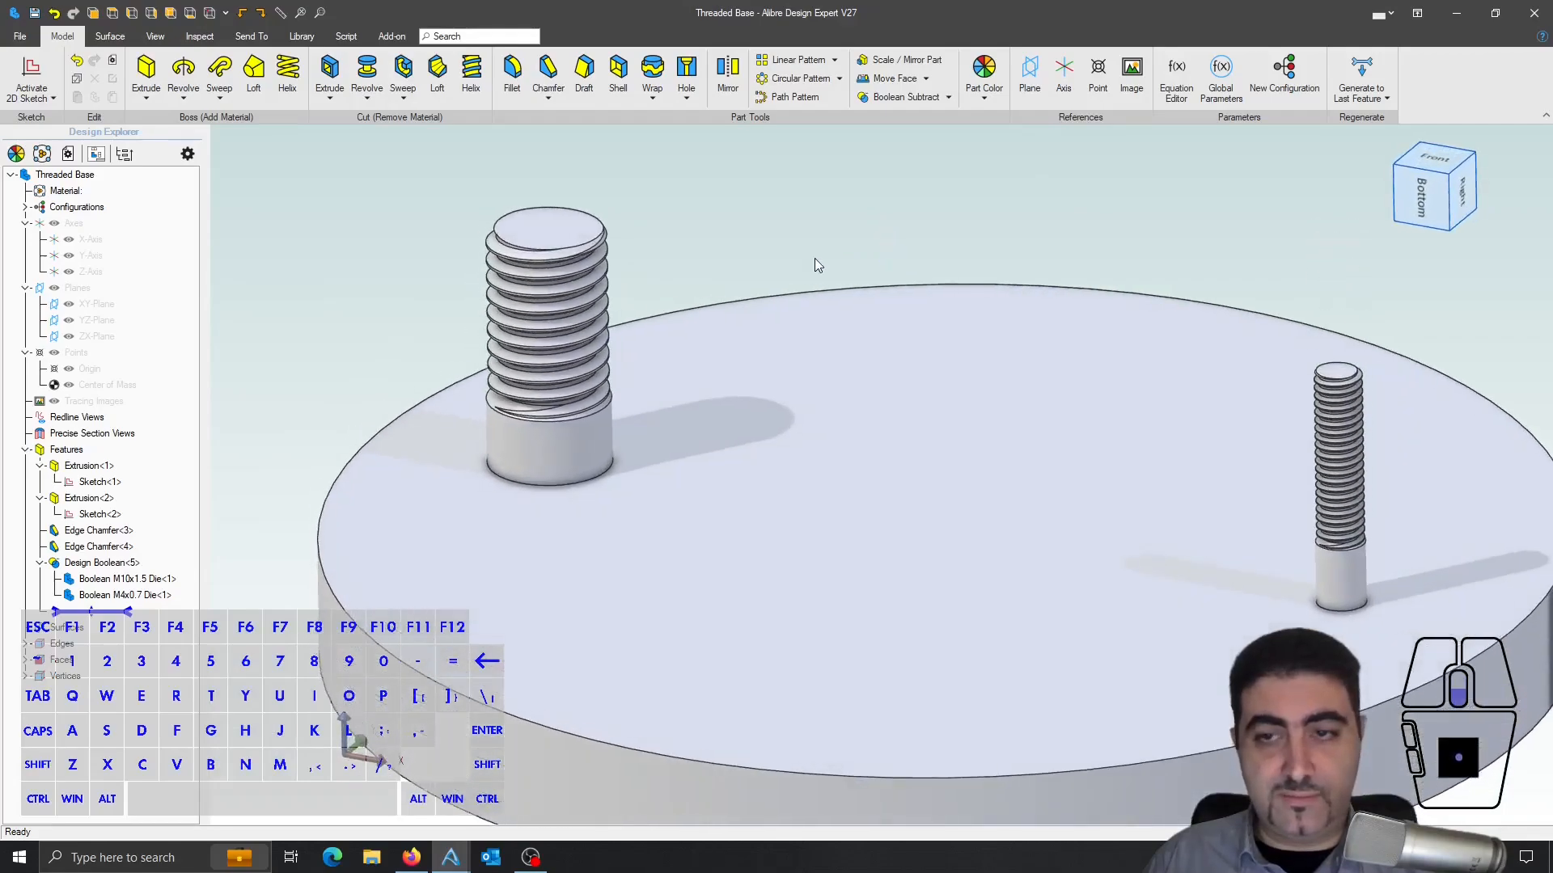
{"action": "scroll", "coordinate": [815, 260], "scroll_direction": "down", "scroll_amount": 3}
{"action": "scroll", "coordinate": [1025, 265], "scroll_direction": "up", "scroll_amount": 3}
{"action": "scroll", "coordinate": [1322, 405], "scroll_direction": "up", "scroll_amount": 5}
{"action": "scroll", "coordinate": [1323, 404], "scroll_direction": "down", "scroll_amount": 5}
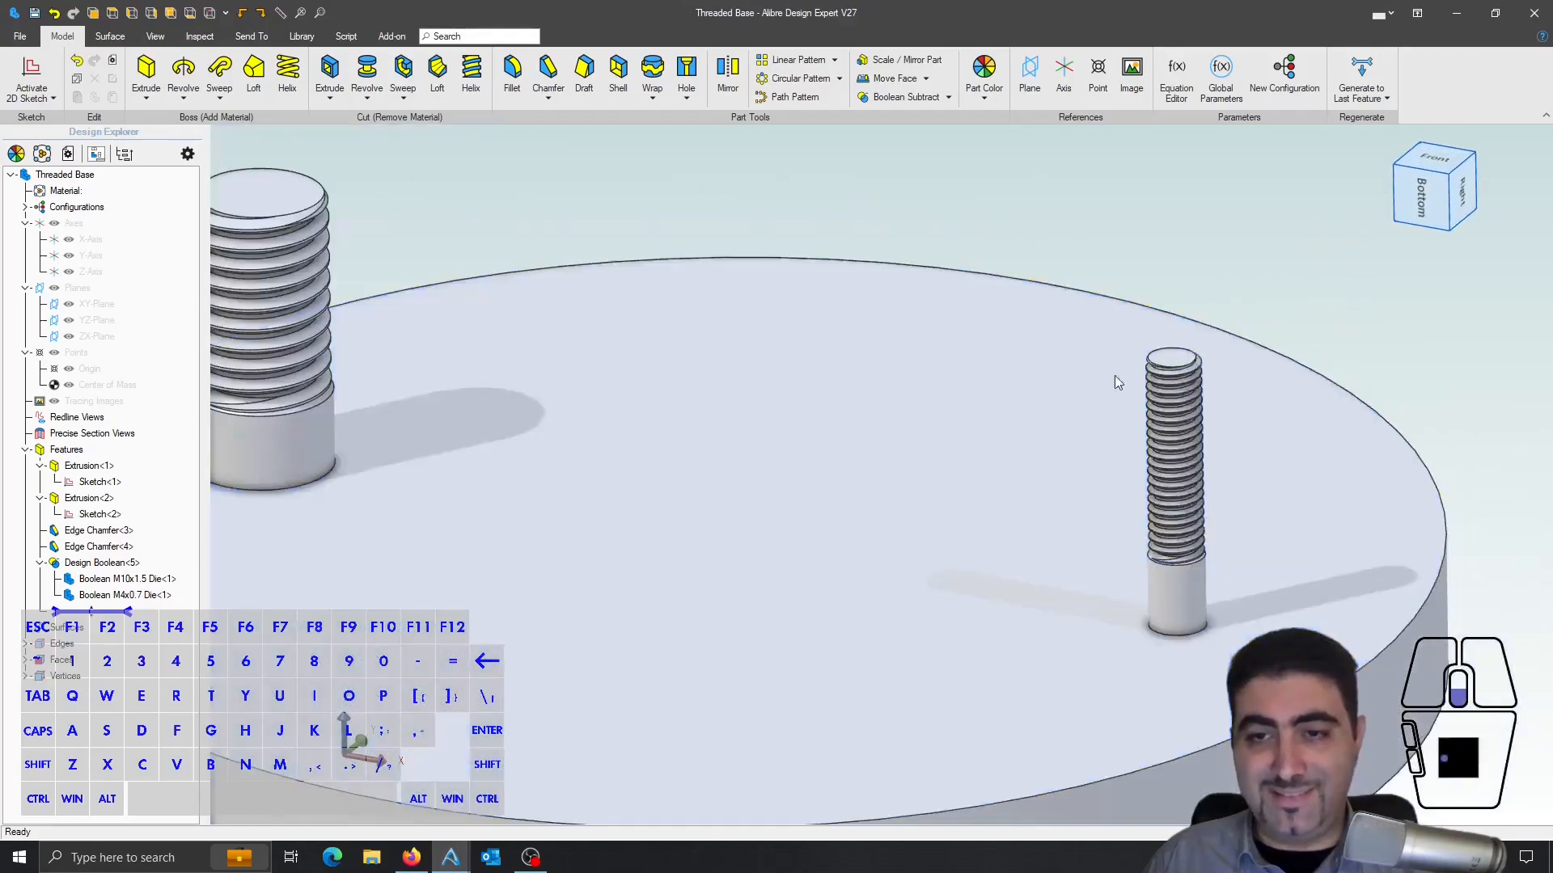
- Edit the larger post's edge chamfer and set its distance to 1.5 mm
{"action": "right_click", "coordinate": [131, 532]}
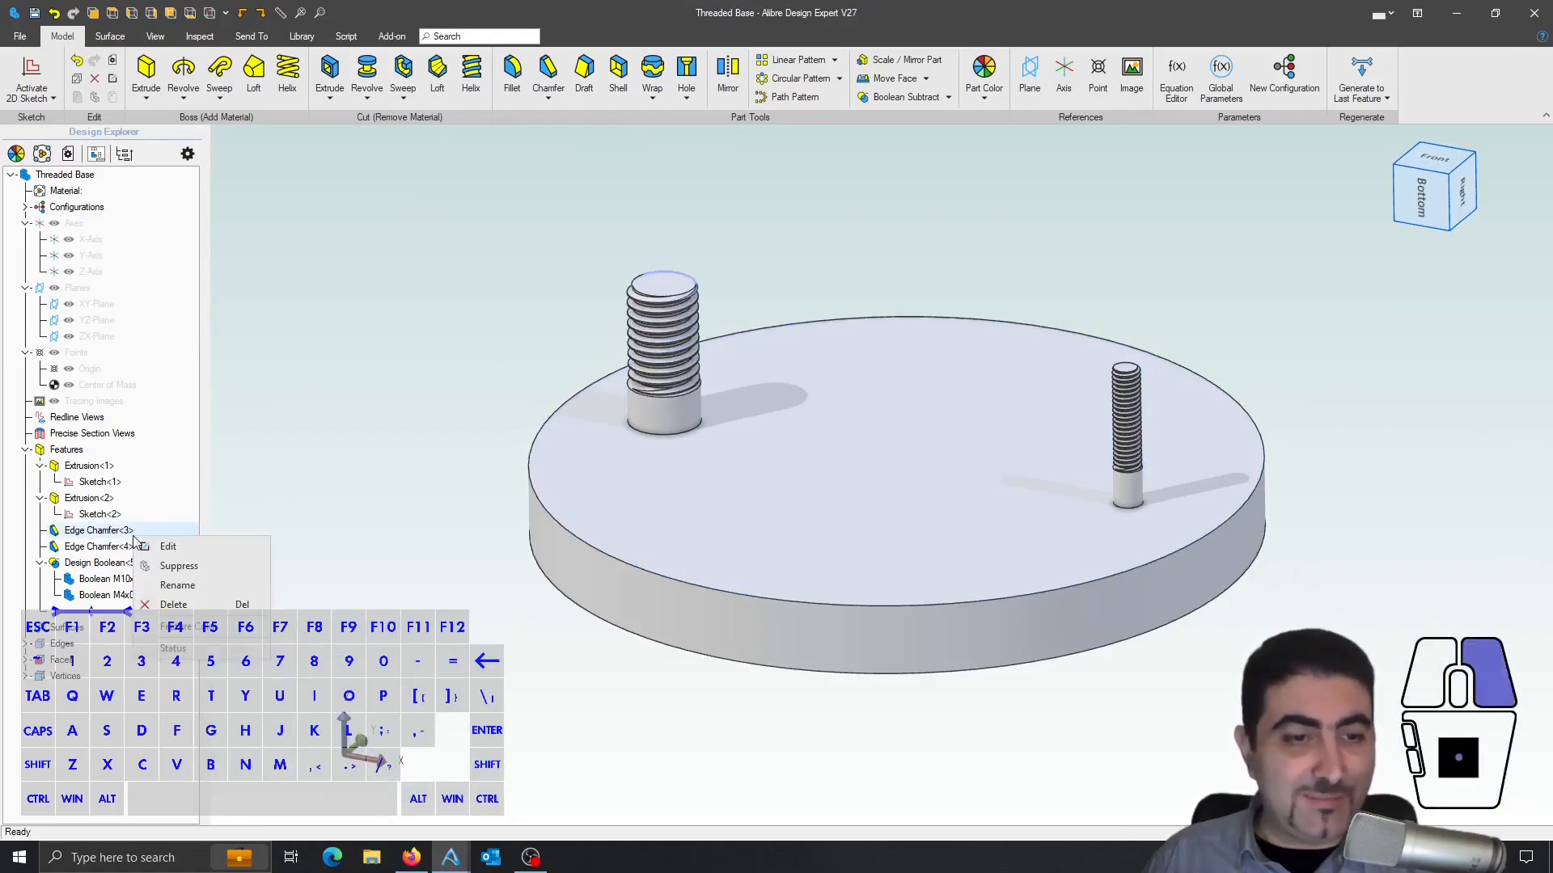
{"action": "left_click", "coordinate": [154, 545]}
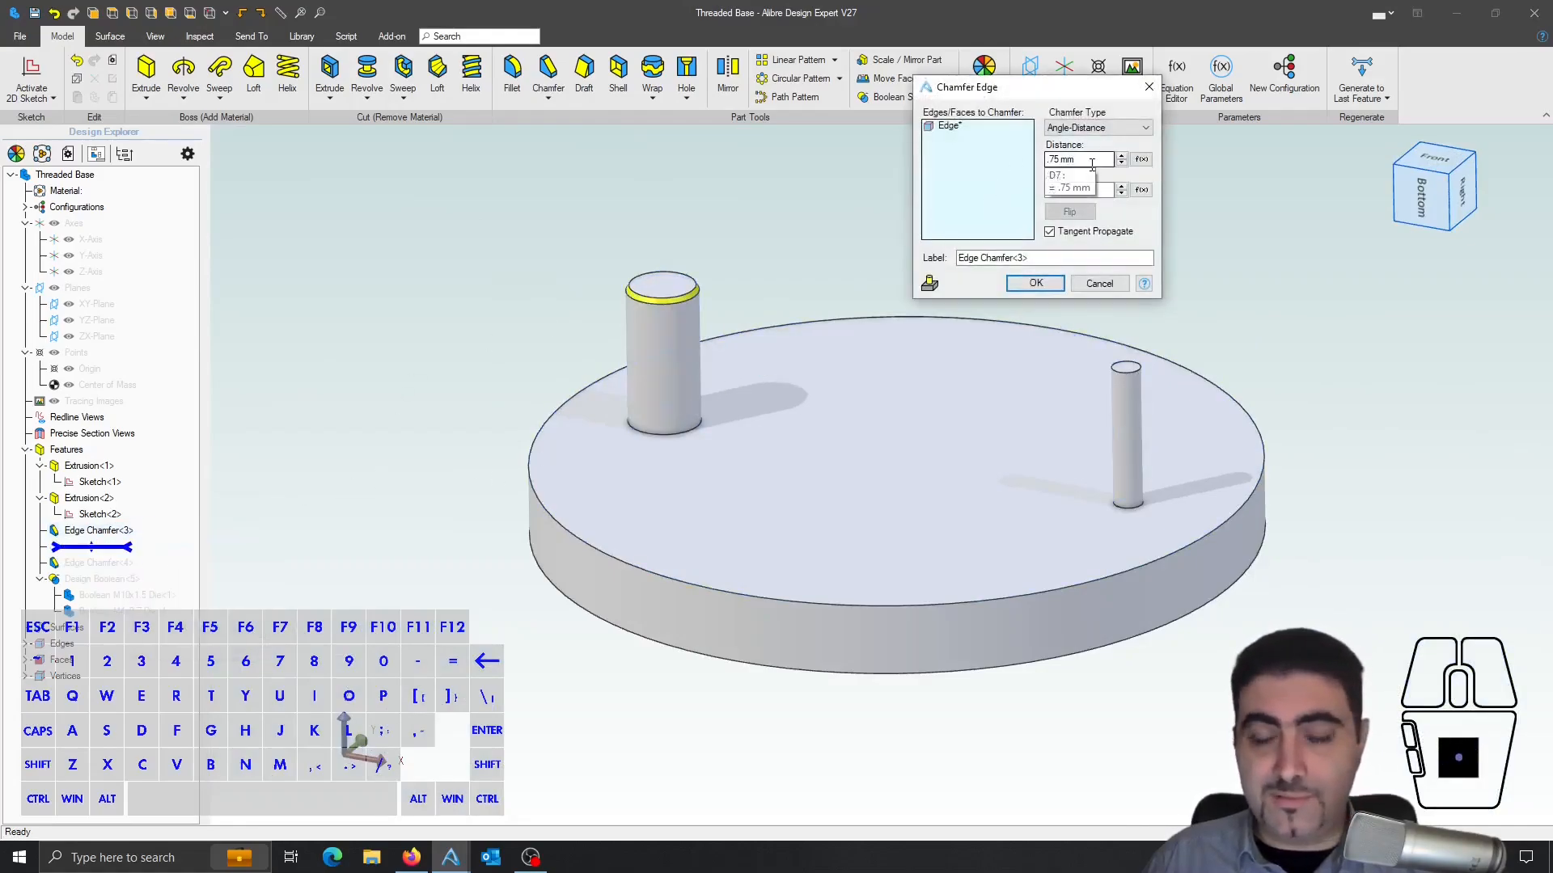
{"action": "left_click", "coordinate": [1061, 159]}
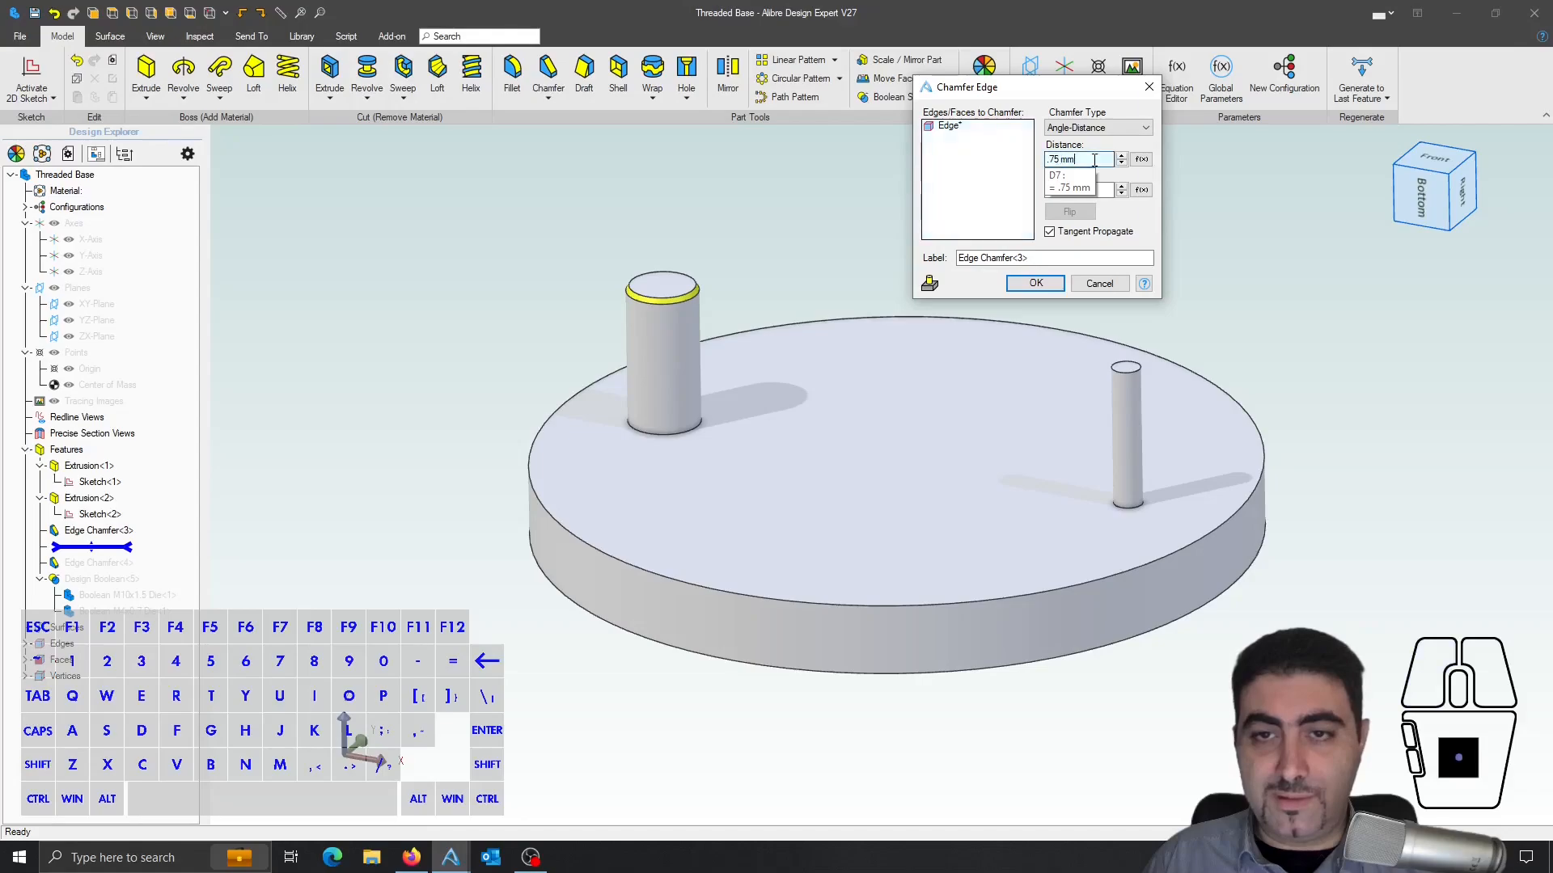
{"action": "left_click_drag", "start_coordinate": [1085, 159], "coordinate": [1005, 162]}
{"action": "type", "text": "1.5"}
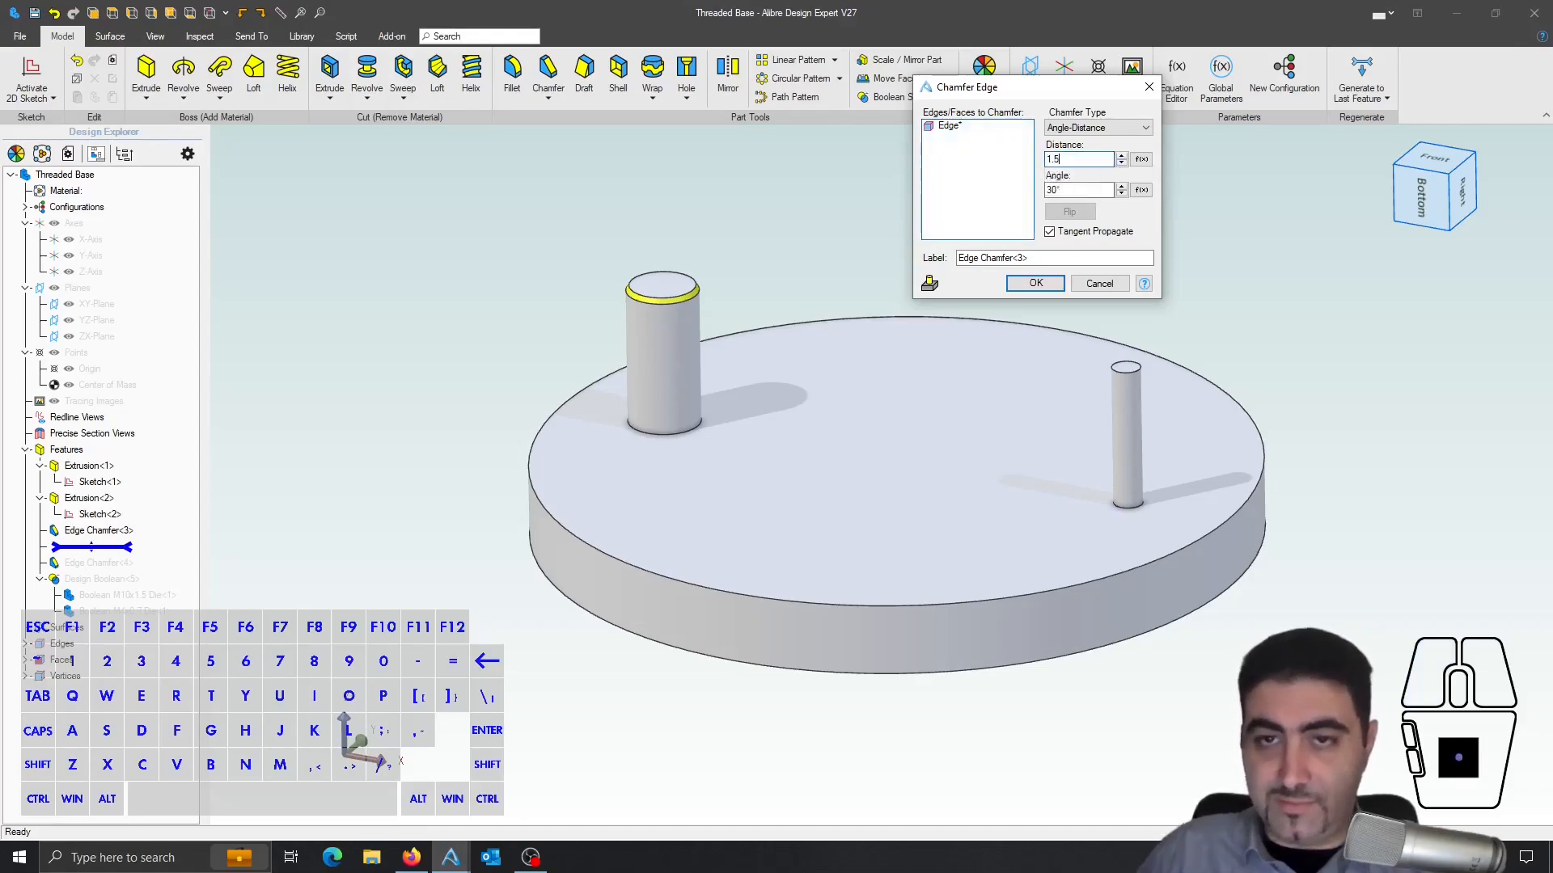
{"action": "left_click", "coordinate": [1035, 284]}
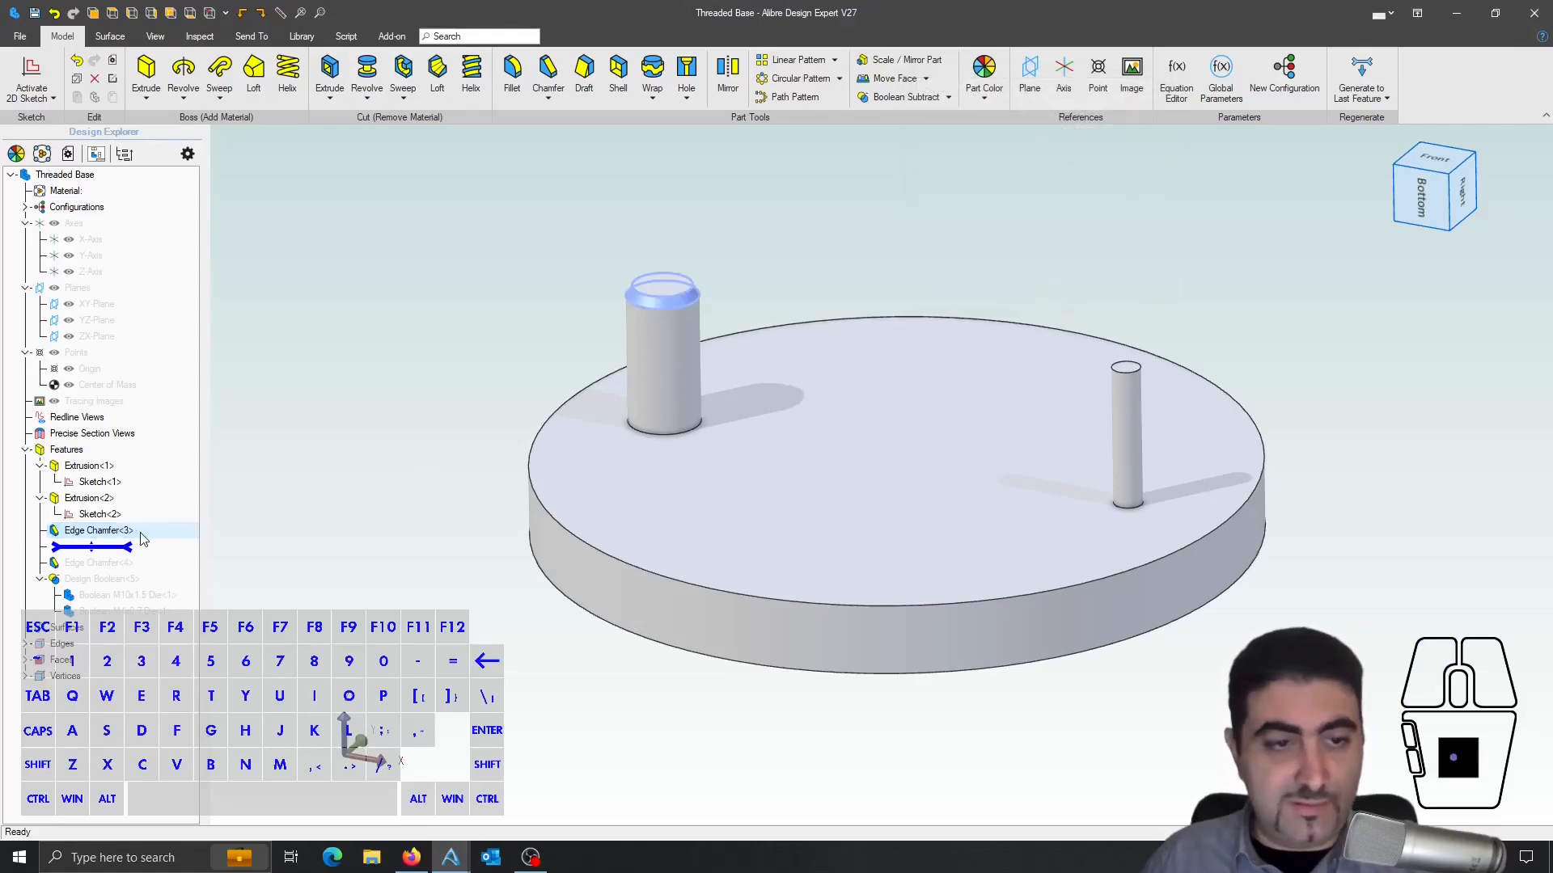
- Roll the feature history forward past the smaller post's edge chamfer and set that chamfer's distance to 0.7 mm
{"action": "left_click_drag", "start_coordinate": [126, 554], "coordinate": [128, 565]}
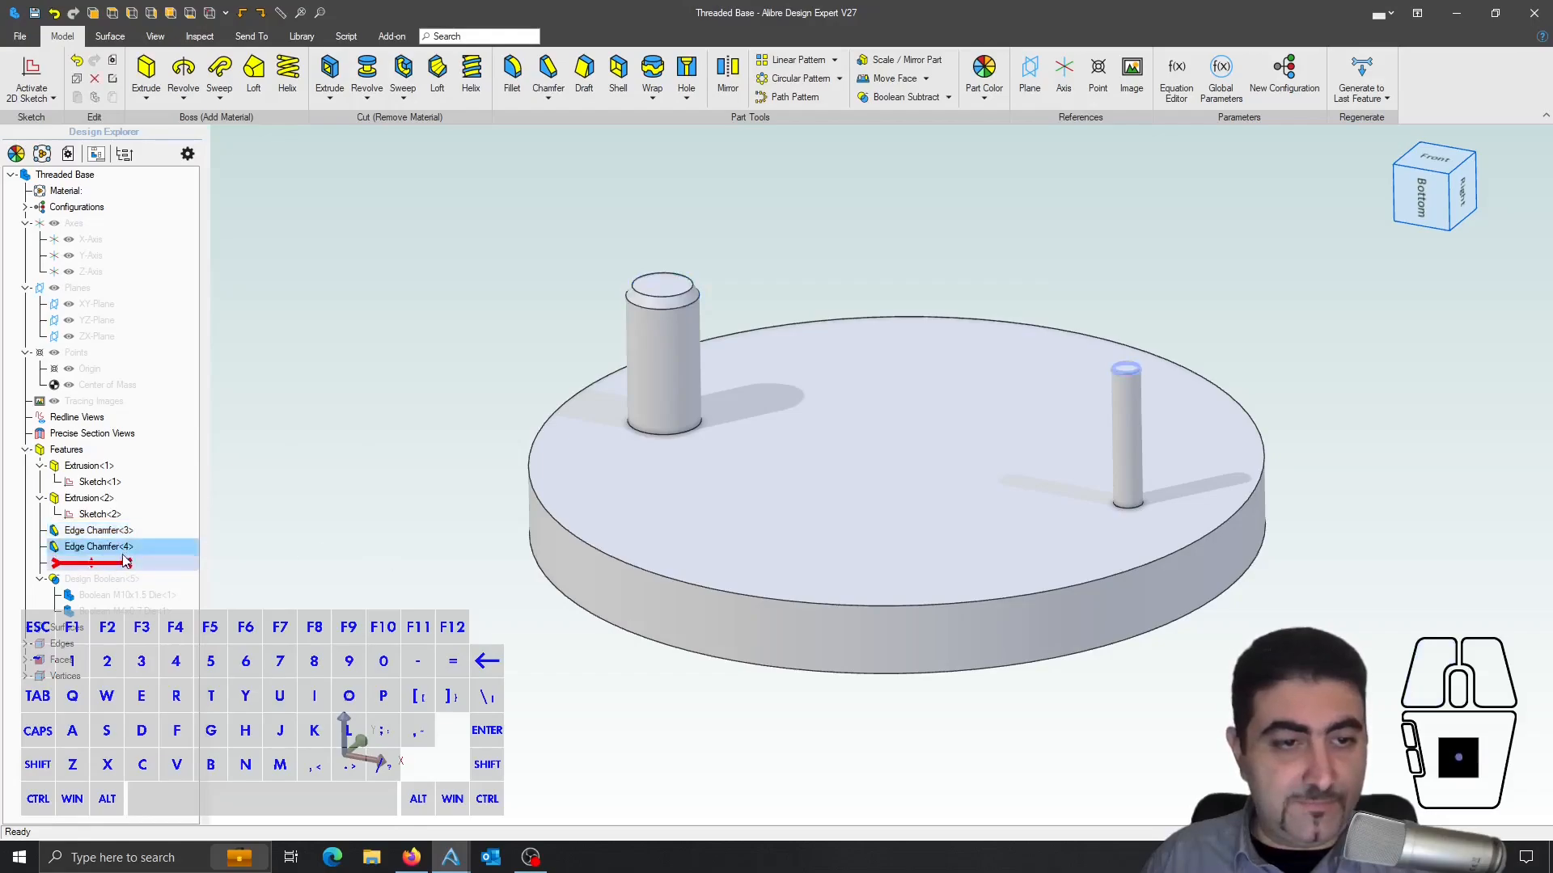
{"action": "right_click", "coordinate": [126, 548]}
{"action": "left_click", "coordinate": [140, 560]}
{"action": "triple_click", "coordinate": [1078, 160]}
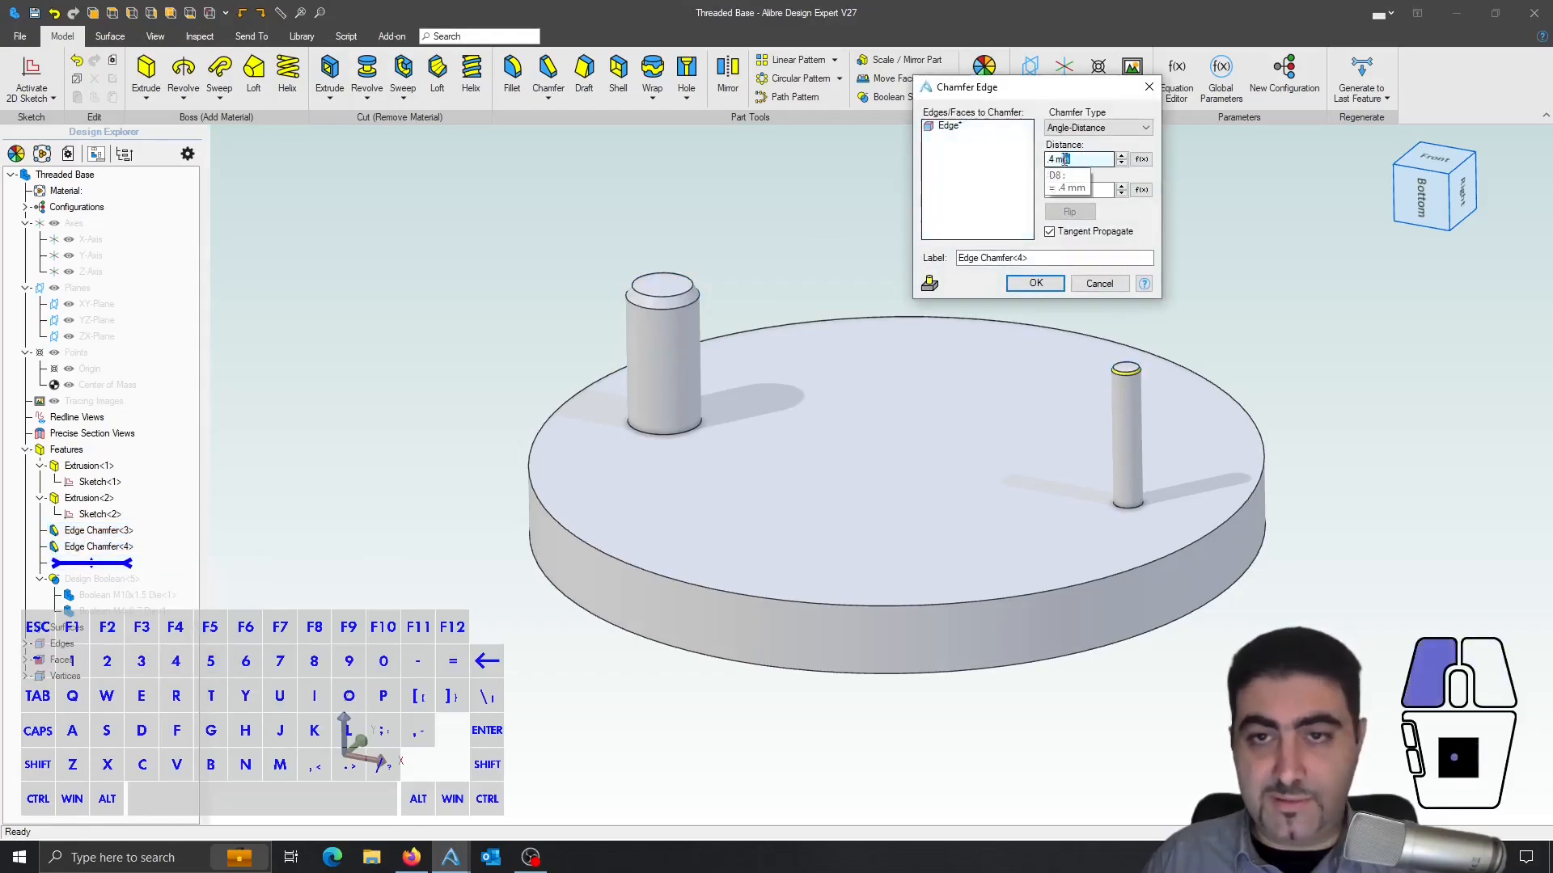
{"action": "type", "text": ".7"}
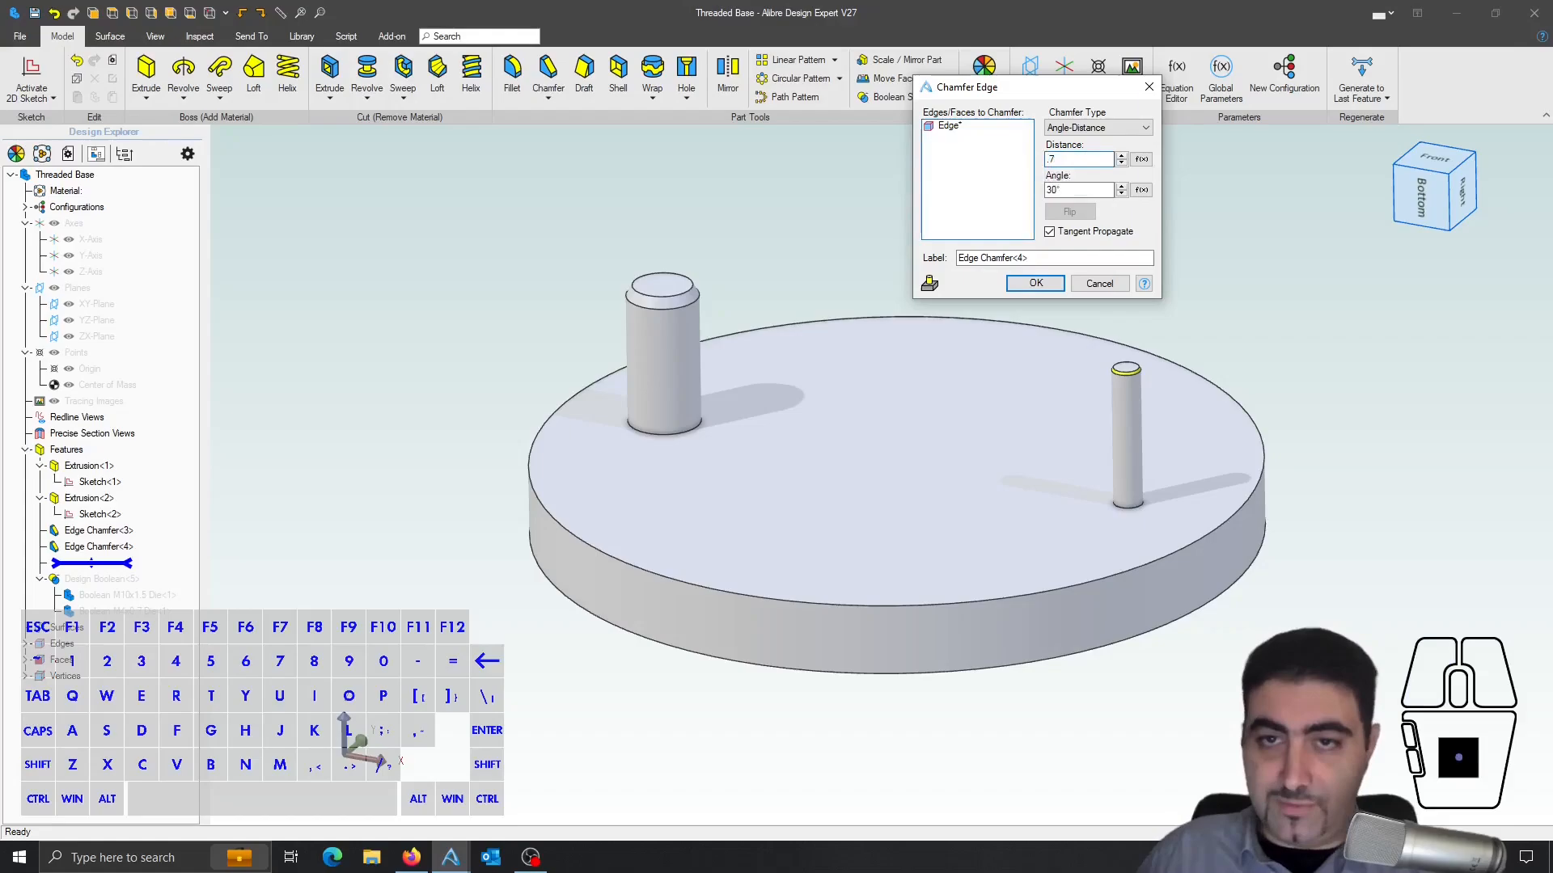
{"action": "left_click", "coordinate": [1052, 280]}
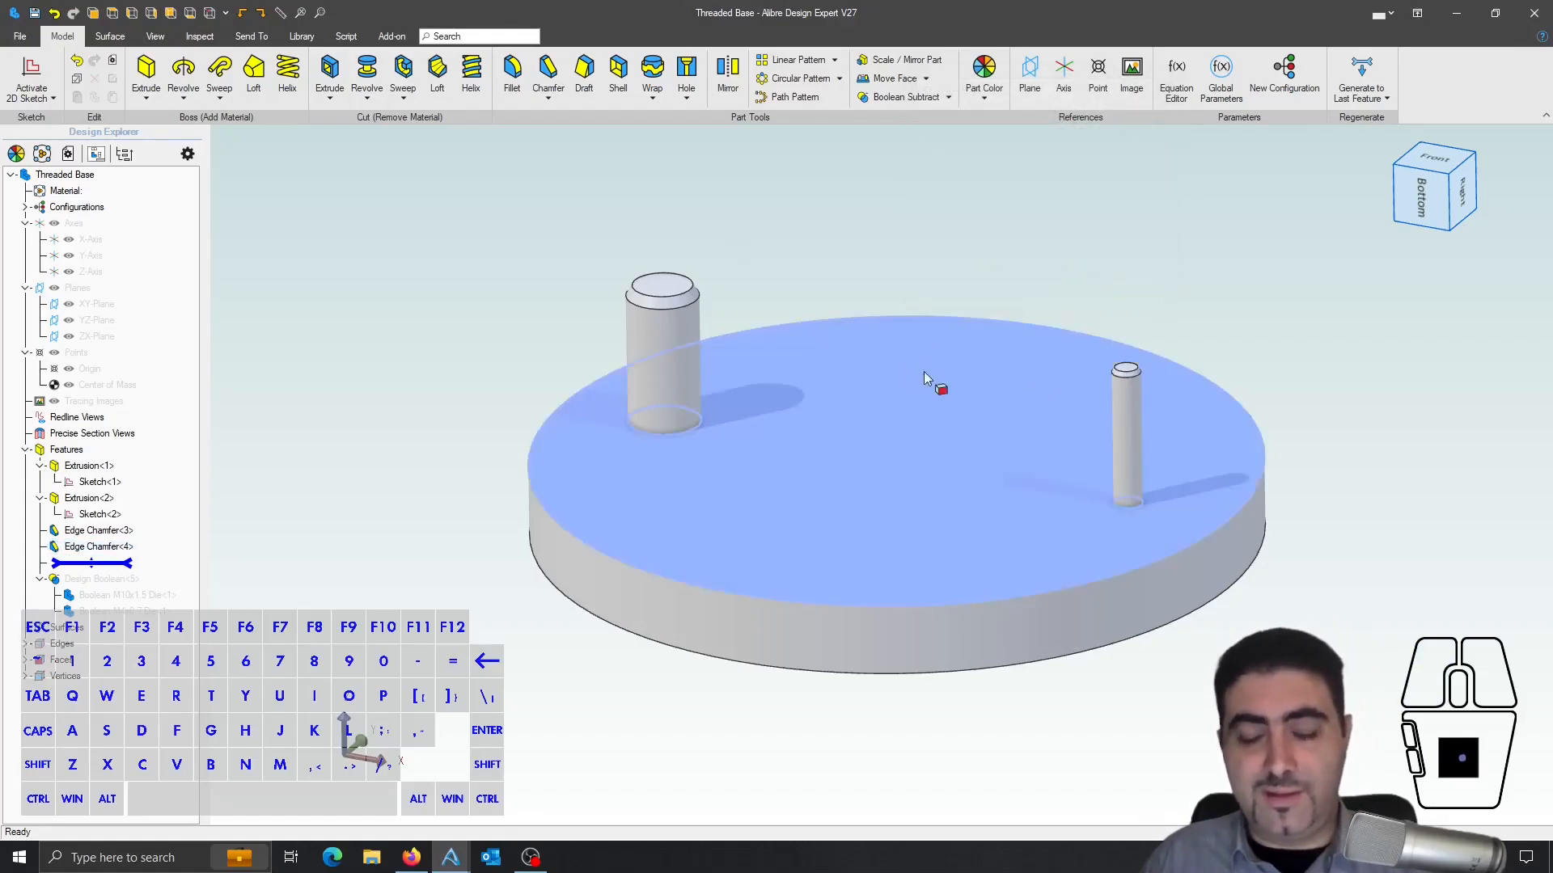
- Regenerate the part through the Boolean subtraction and inspect the threads on both chamfered posts
{"action": "key", "text": "F5"}
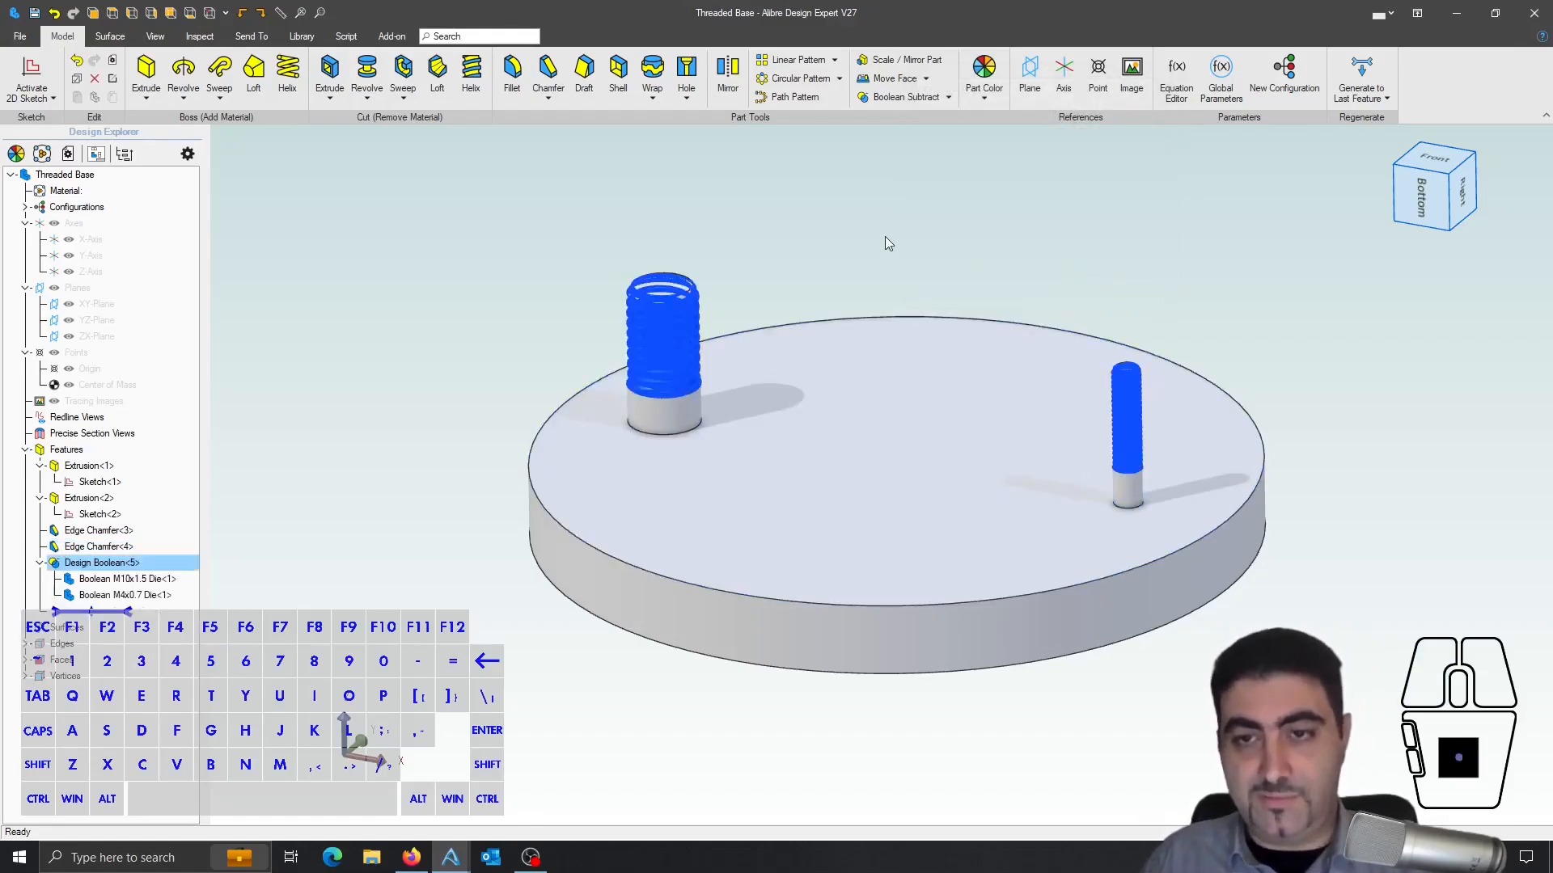
{"action": "scroll", "coordinate": [1163, 385], "scroll_direction": "up", "scroll_amount": 3}
{"action": "scroll", "coordinate": [1163, 385], "scroll_direction": "up", "scroll_amount": 5}
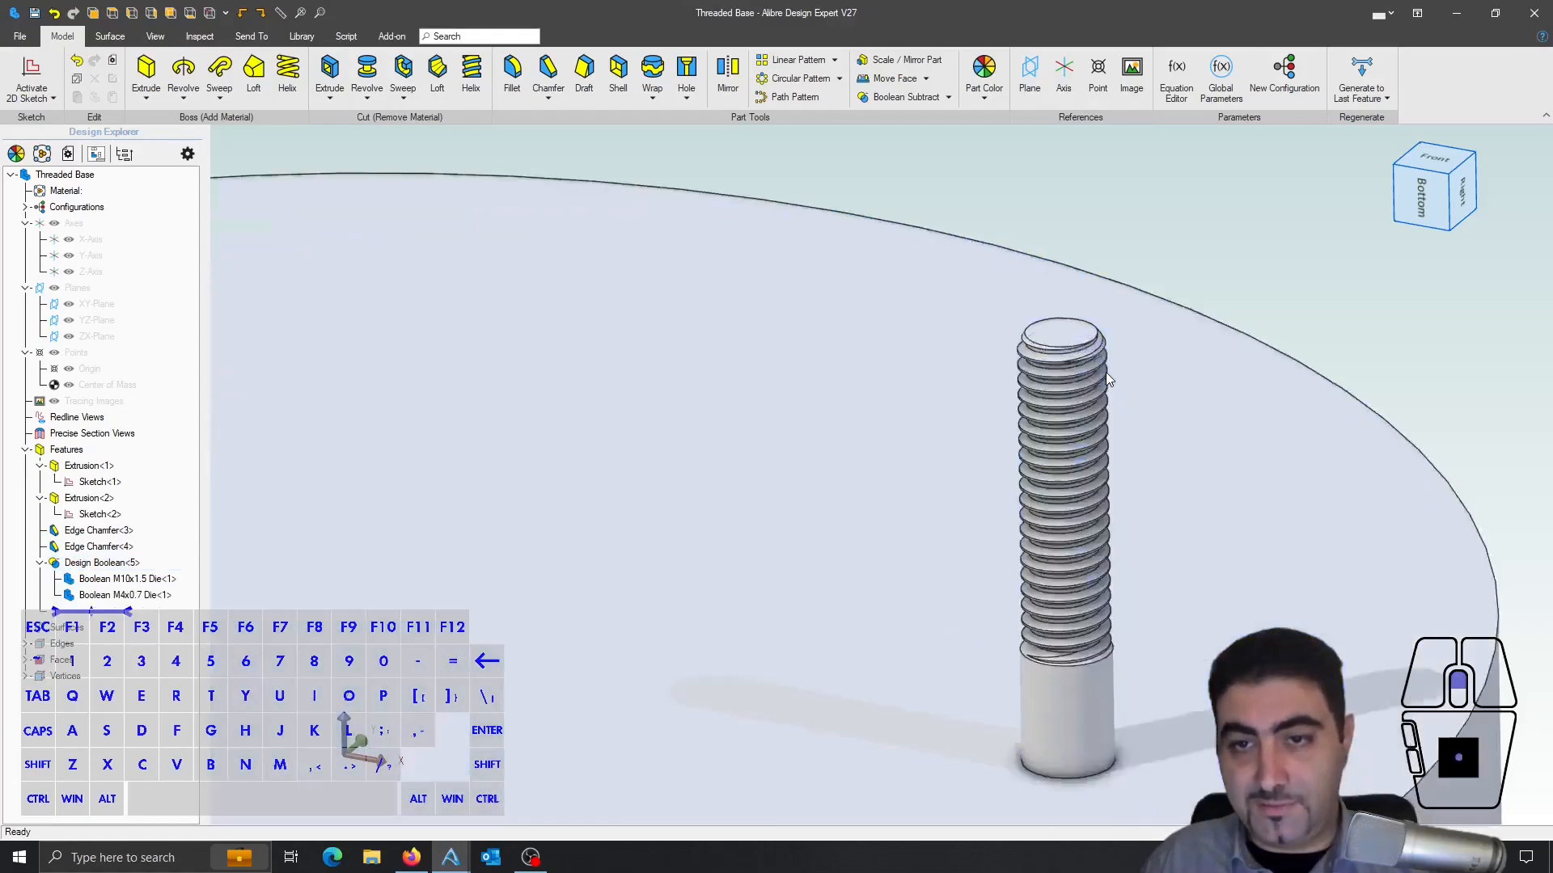
{"action": "scroll", "coordinate": [1119, 368], "scroll_direction": "down", "scroll_amount": 6}
{"action": "scroll", "coordinate": [477, 220], "scroll_direction": "up", "scroll_amount": 1}
{"action": "scroll", "coordinate": [477, 220], "scroll_direction": "up", "scroll_amount": 5}
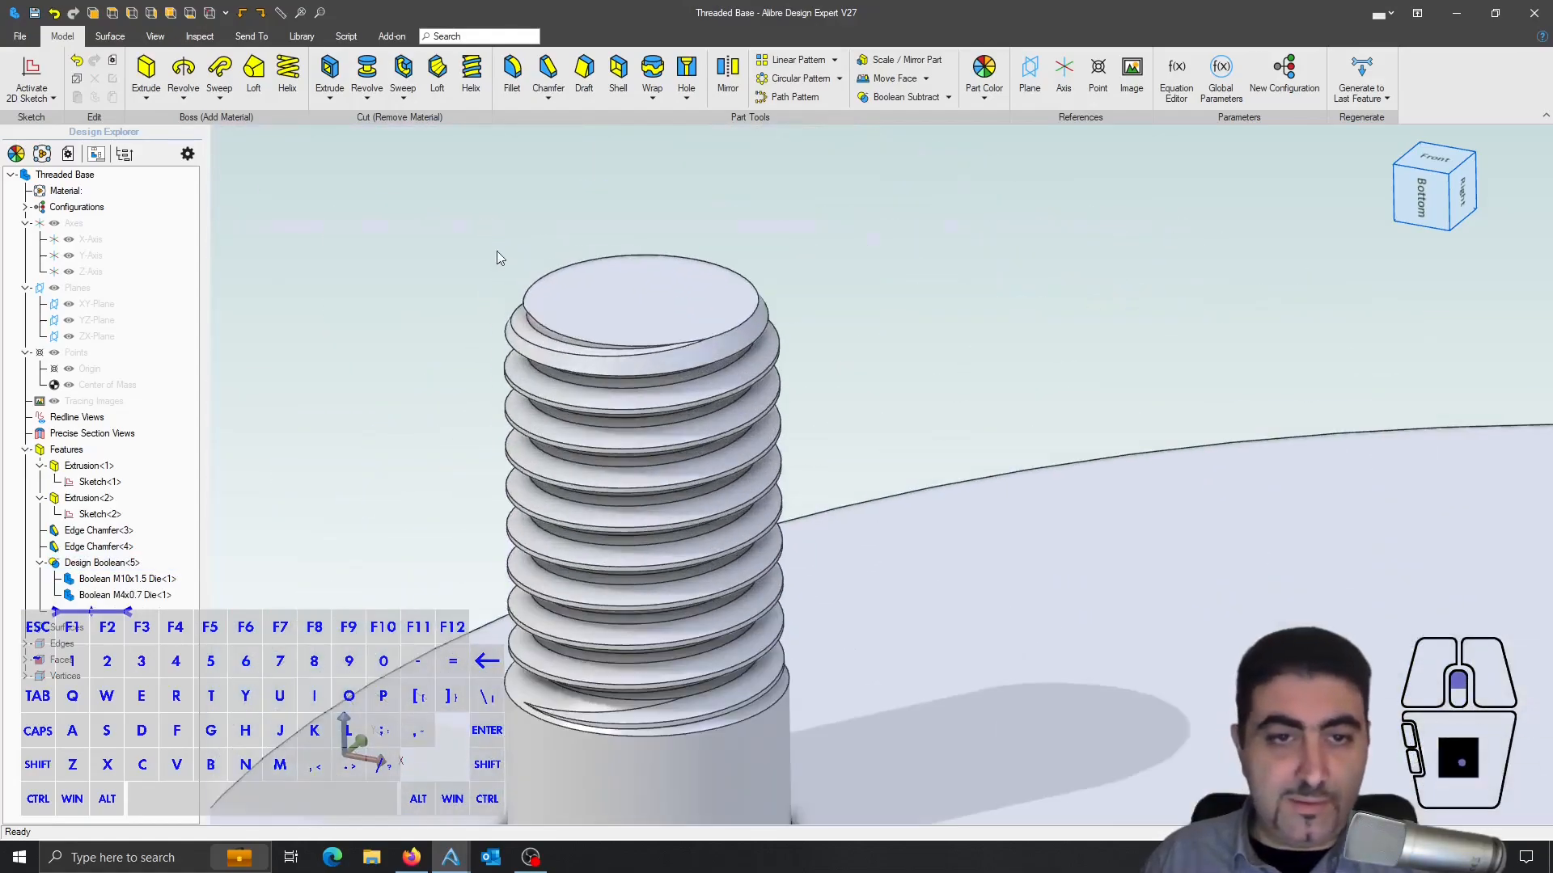
{"action": "middle_click_drag", "start_coordinate": [600, 346], "coordinate": [791, 314]}
{"action": "scroll", "coordinate": [683, 242], "scroll_direction": "down", "scroll_amount": 5}
{"action": "scroll", "coordinate": [808, 356], "scroll_direction": "down", "scroll_amount": 2}
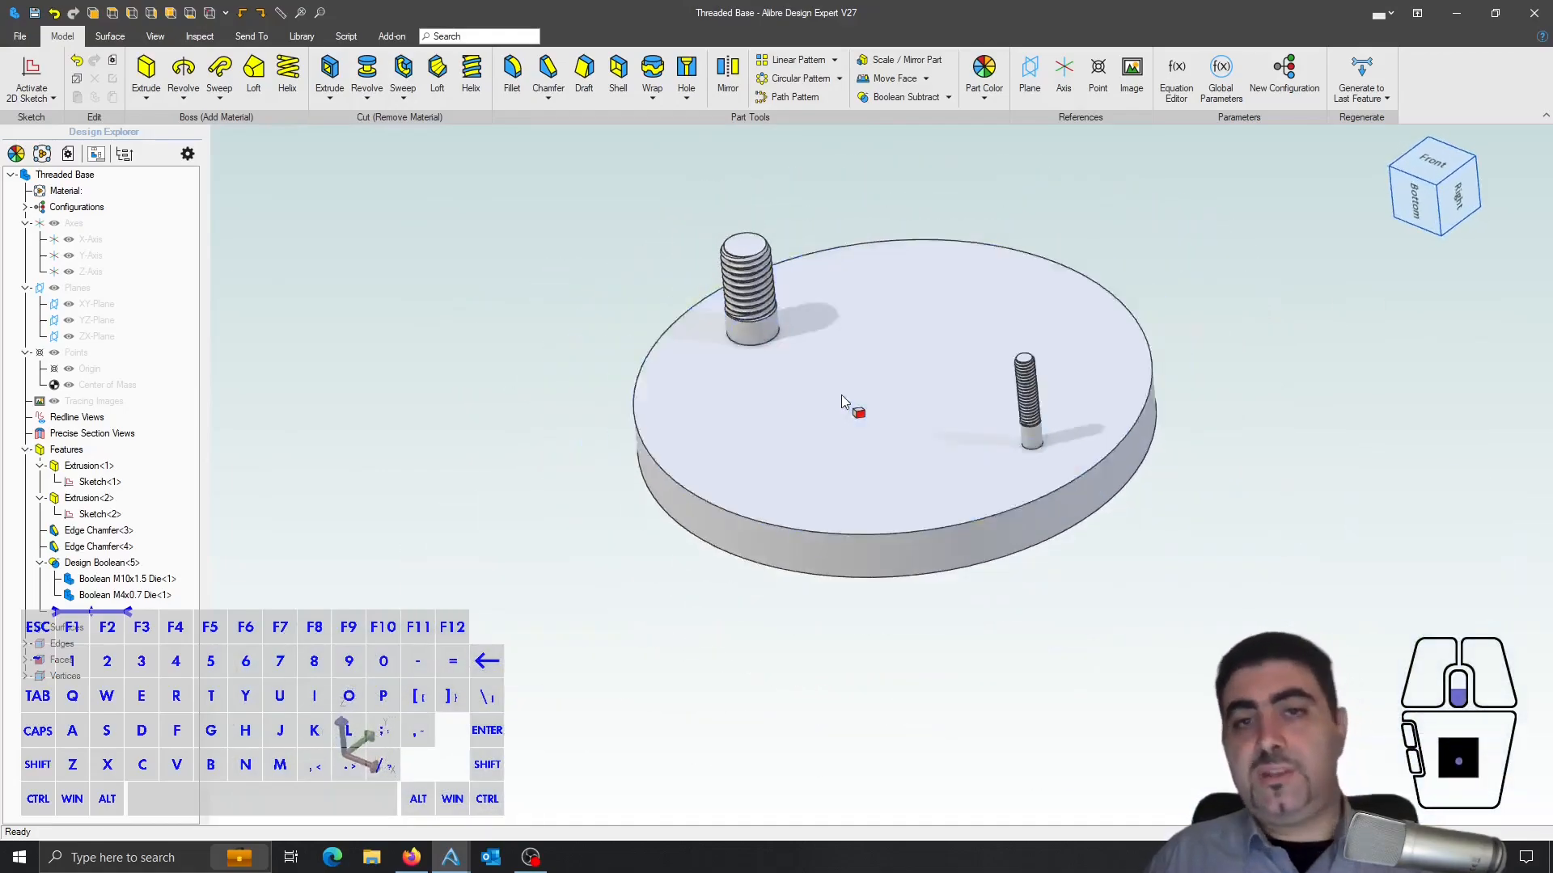
{"action": "scroll", "coordinate": [873, 204], "scroll_direction": "up", "scroll_amount": 3}
{"action": "scroll", "coordinate": [880, 212], "scroll_direction": "down", "scroll_amount": 1}
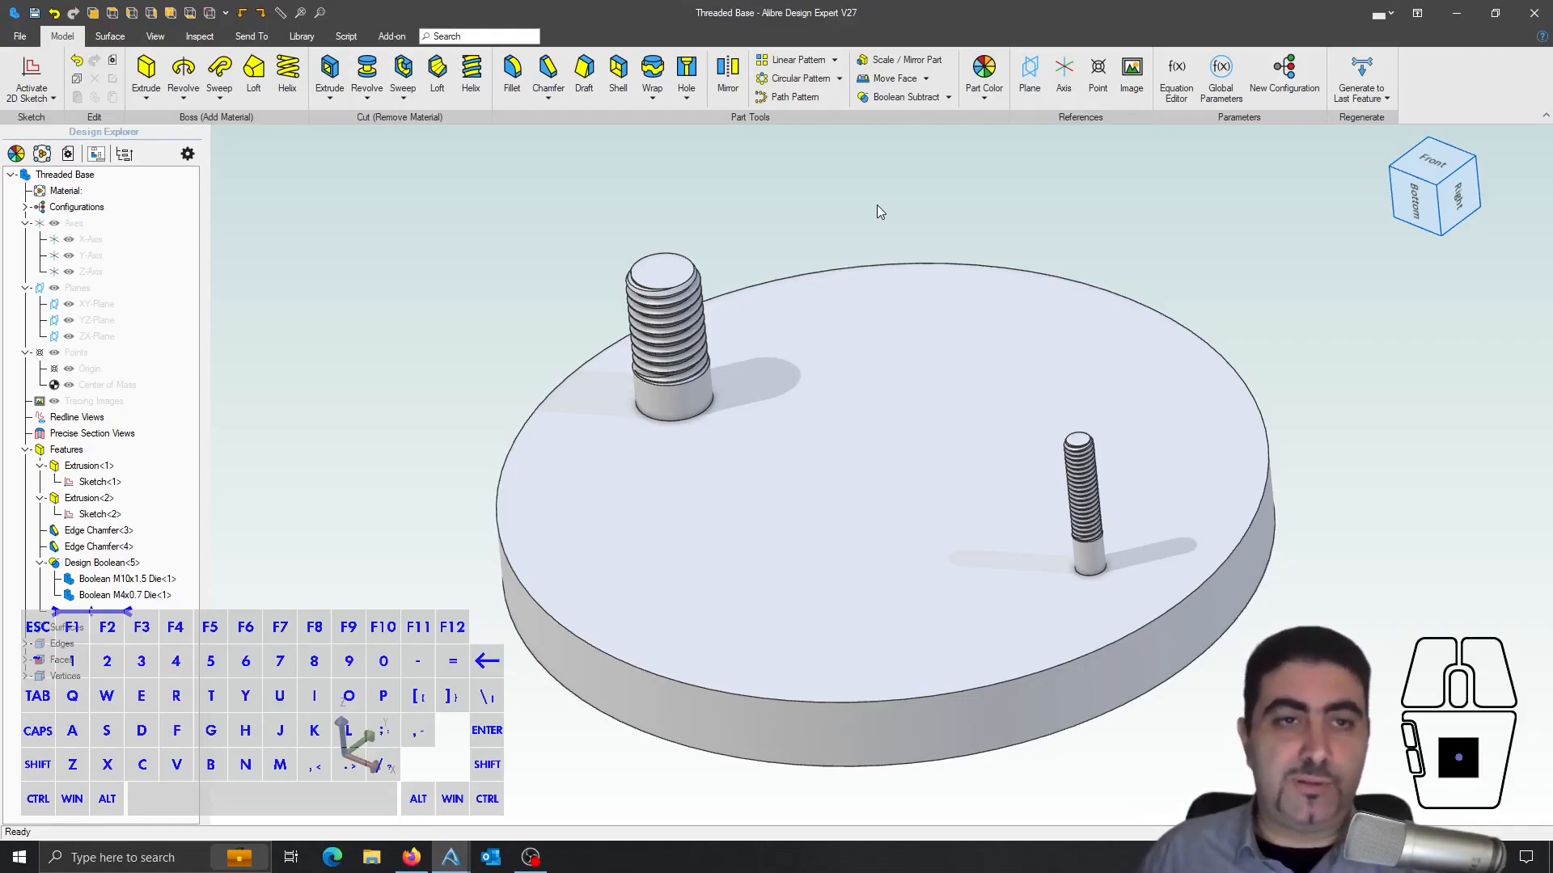
- Look over the library tools and check the file details of the Boolean M6x1 Die among the recent files, returning to the threaded base
{"action": "left_click", "coordinate": [302, 37]}
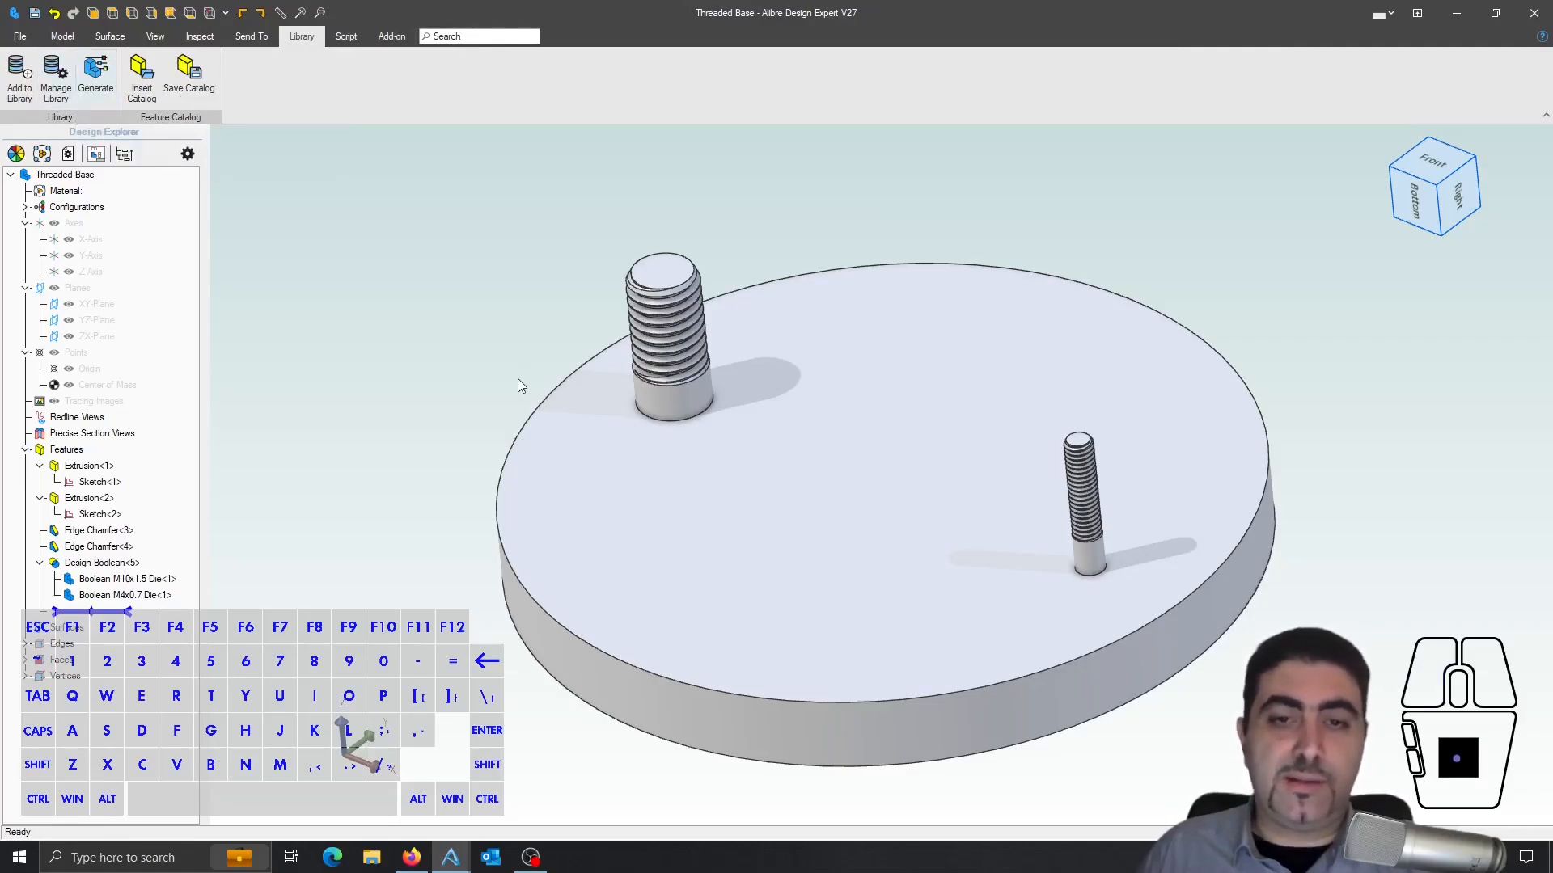
{"action": "mouse_move", "coordinate": [517, 378]}
{"action": "middle_mouse_down"}
{"action": "mouse_move", "coordinate": [524, 338]}
{"action": "mouse_move", "coordinate": [521, 362]}
{"action": "middle_mouse_up"}
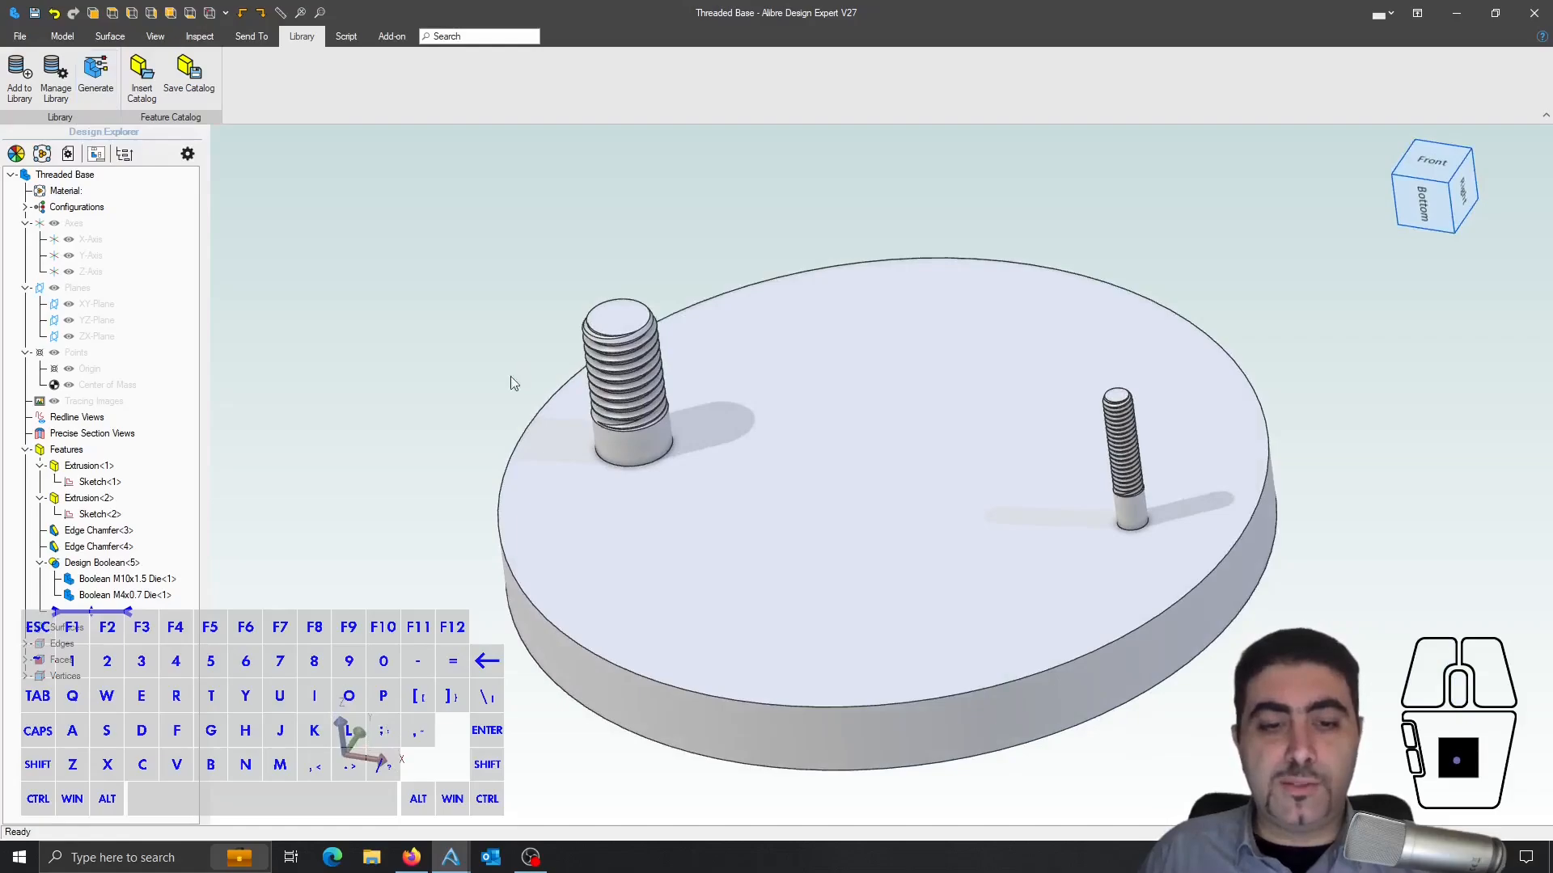
{"action": "mouse_move", "coordinate": [450, 857]}
{"action": "left_click", "coordinate": [372, 756]}
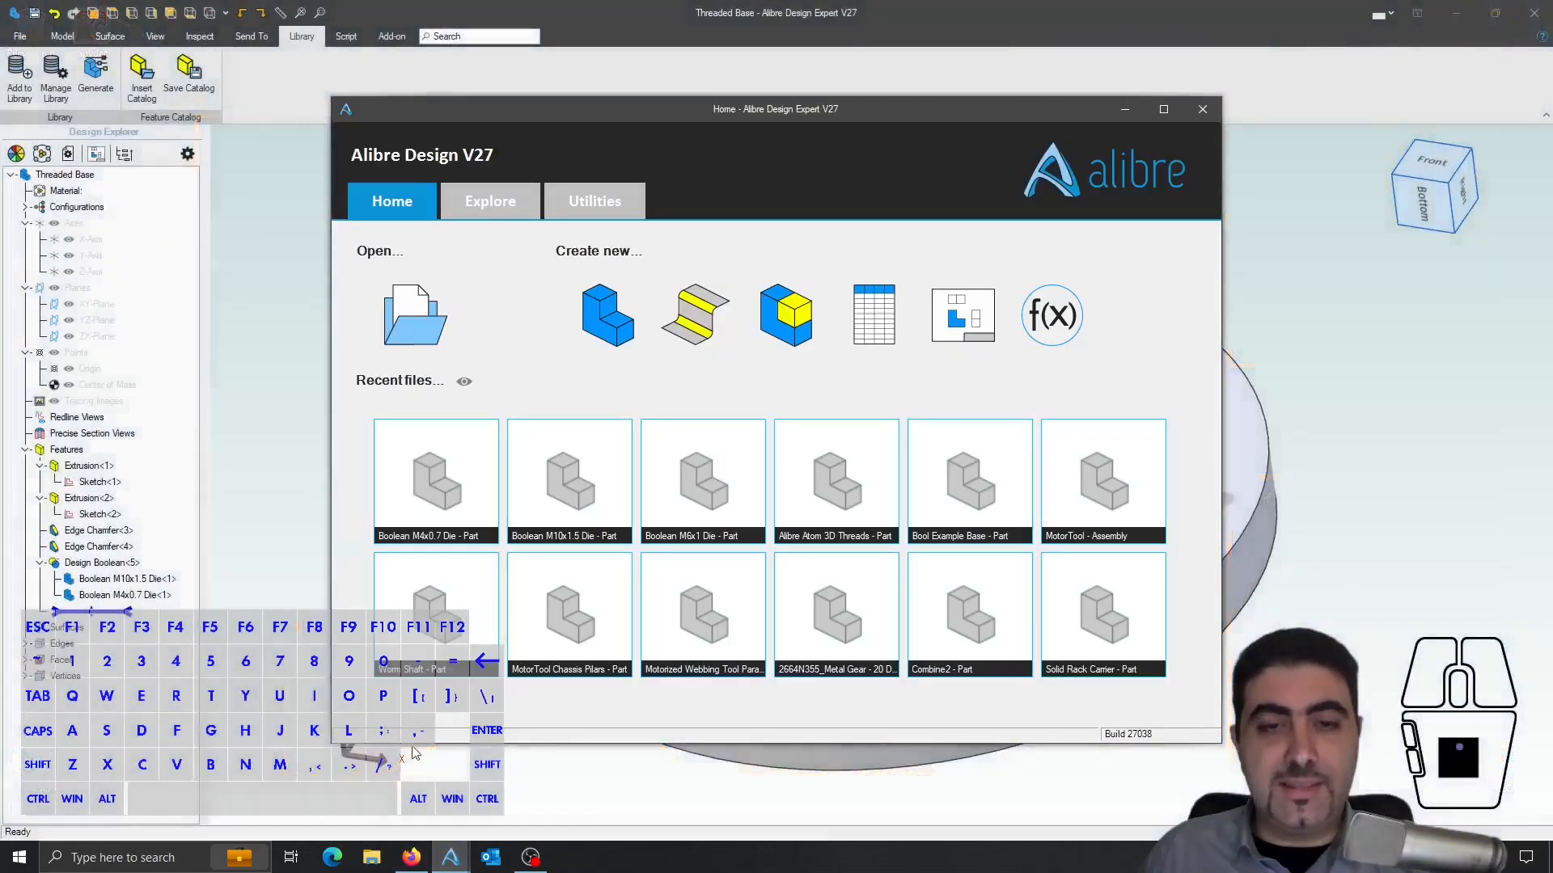
{"action": "mouse_move", "coordinate": [439, 517]}
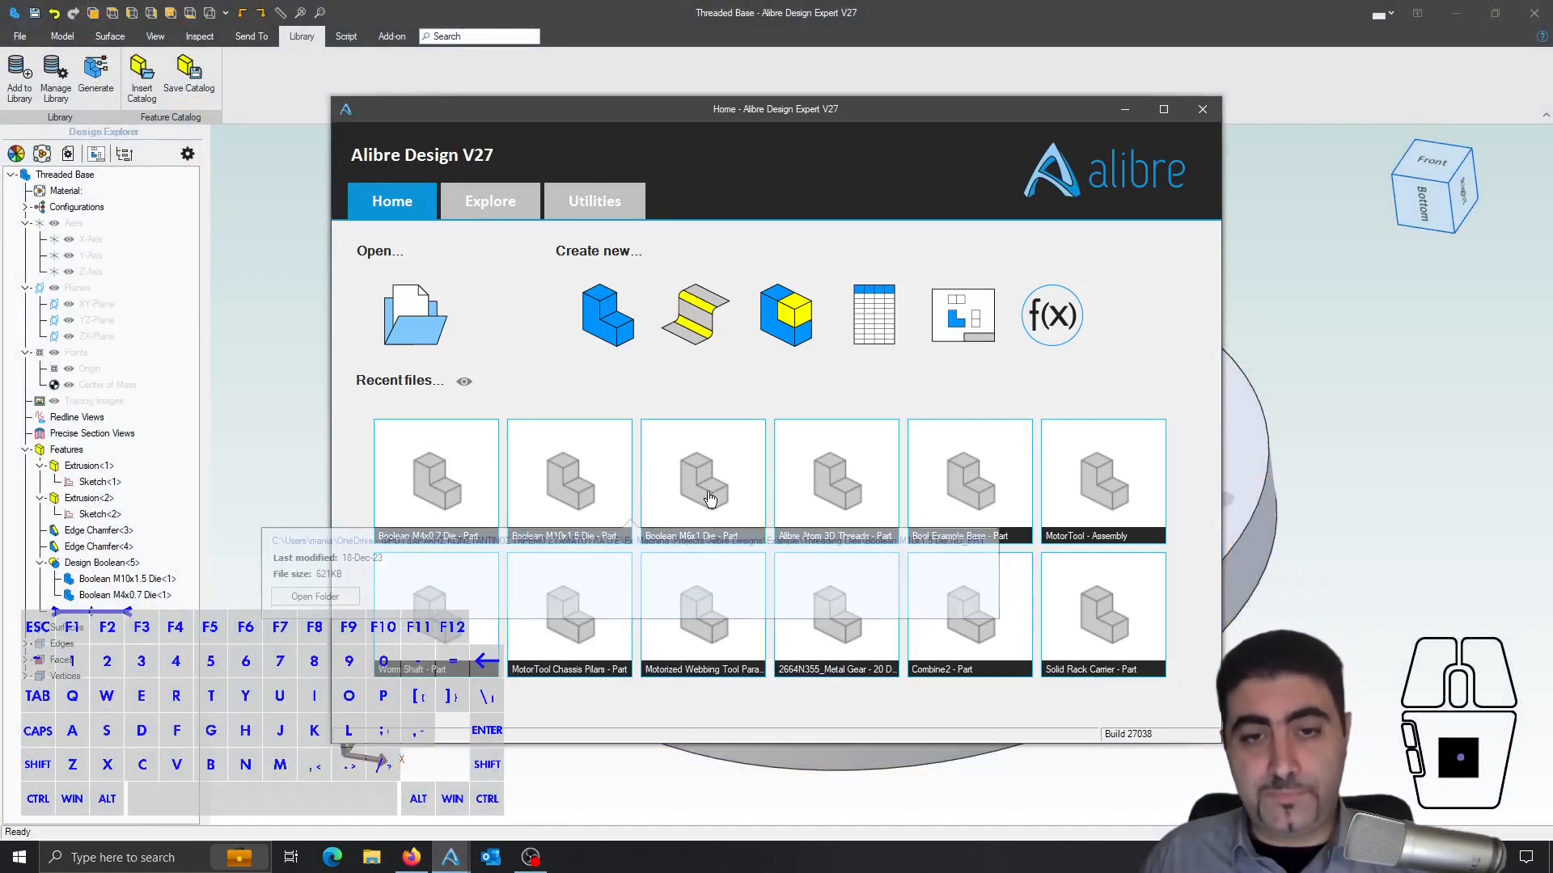
{"action": "mouse_move", "coordinate": [709, 497]}
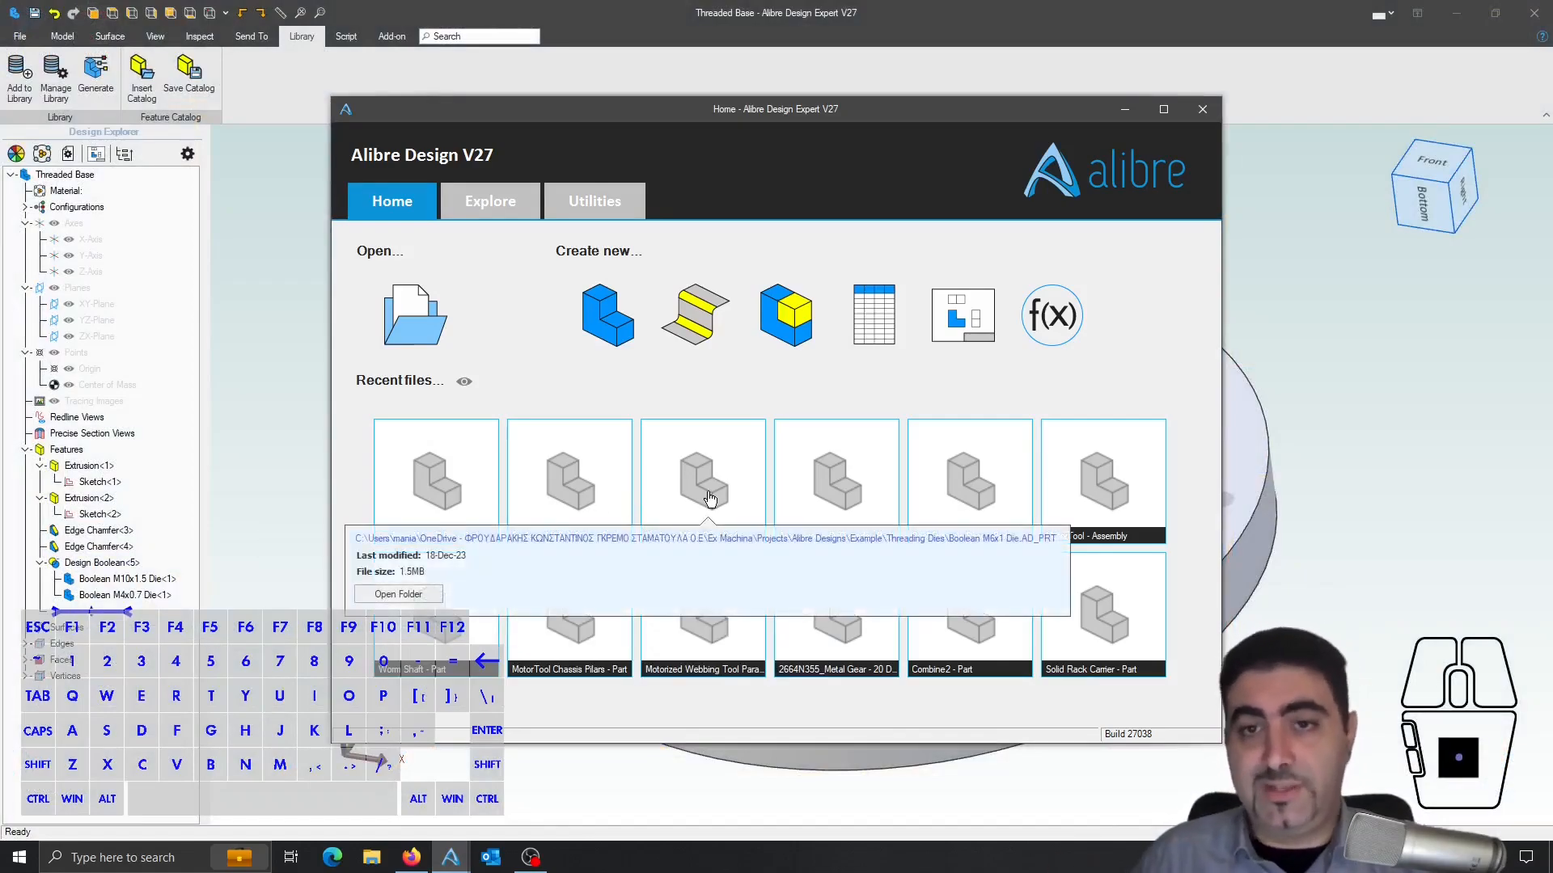
{"action": "left_click", "coordinate": [1346, 308]}
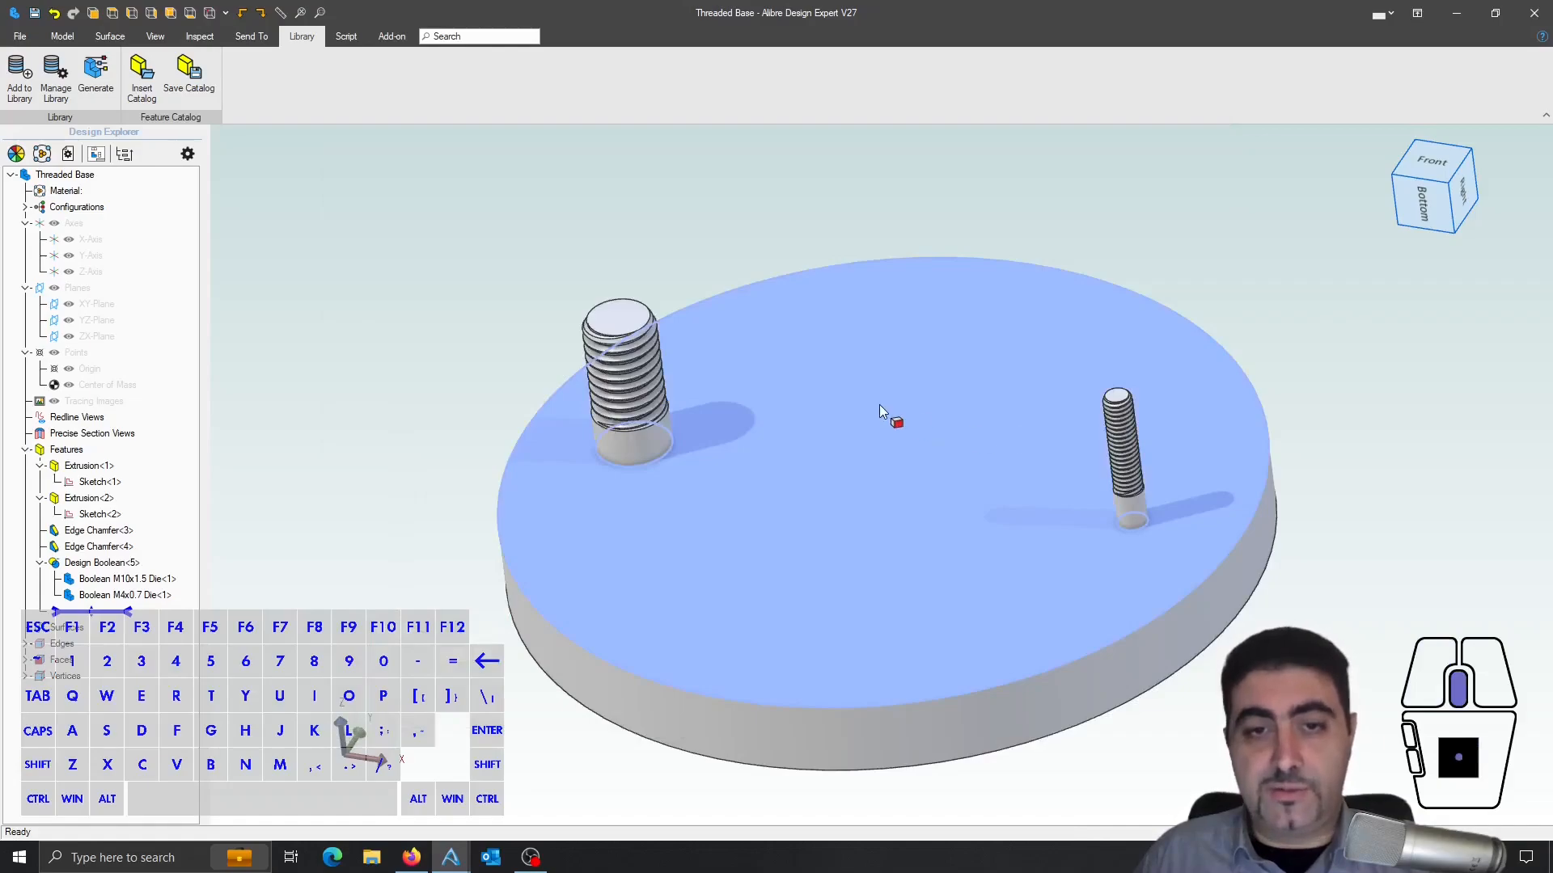
{"action": "middle_click_drag", "start_coordinate": [880, 404], "coordinate": [1011, 266]}
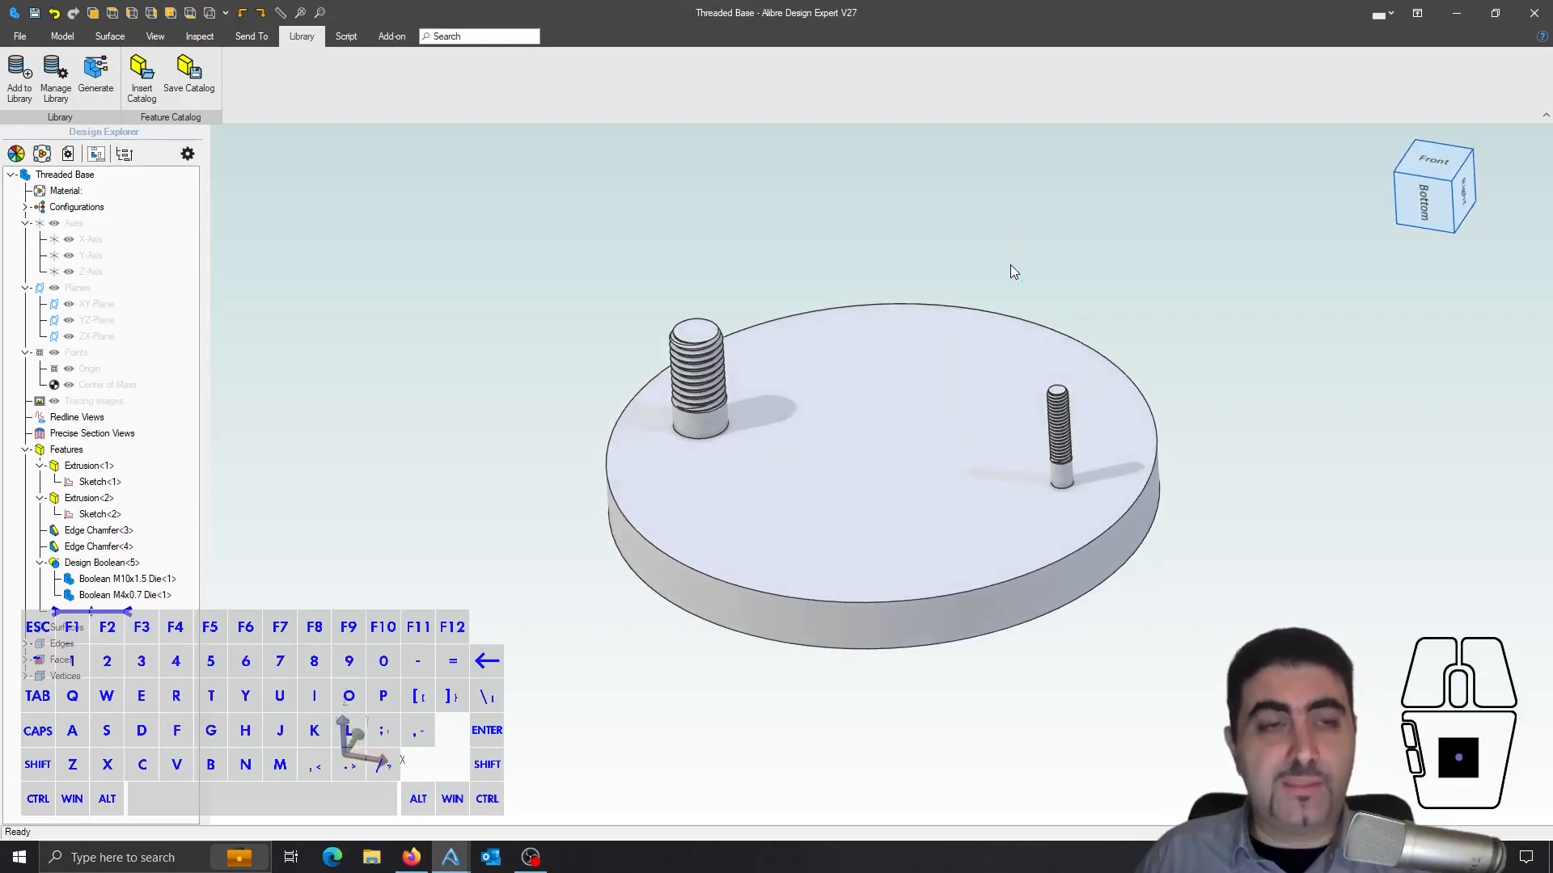